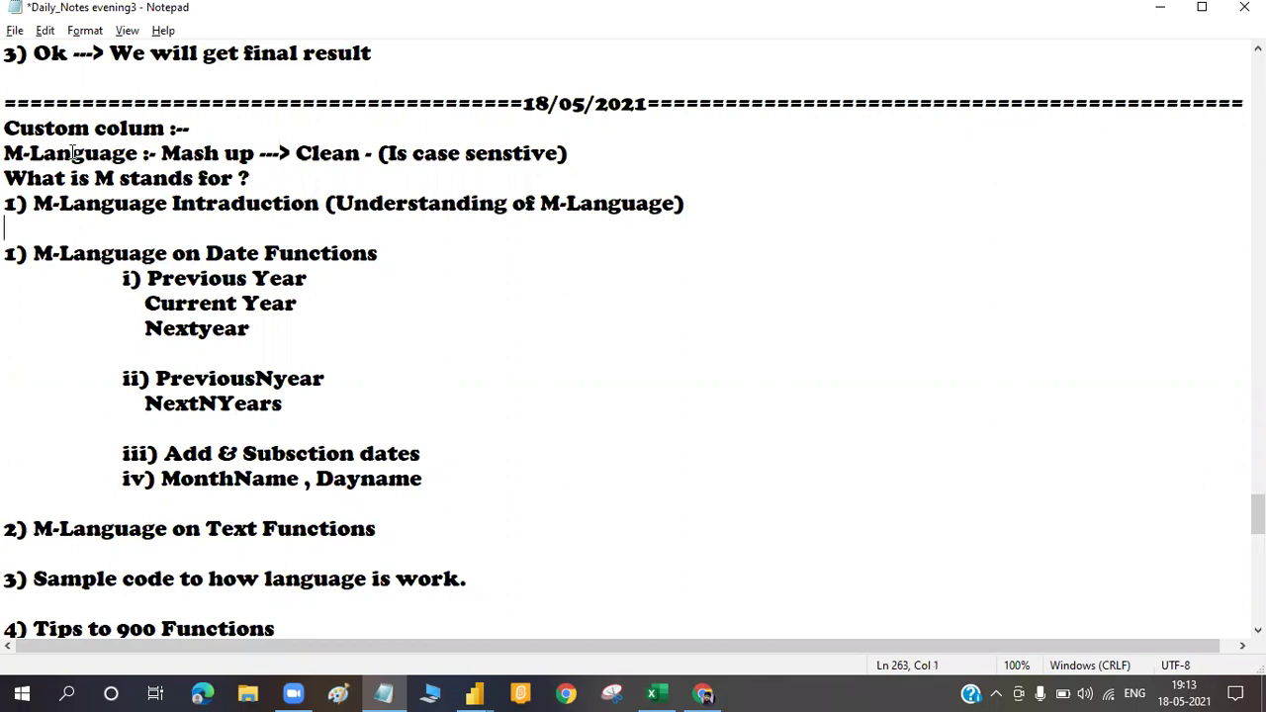
Insert "(M-Code)" after "M-Language" in the line below the Custom colum heading
double_click(141, 153)
left_click_drag(143, 154, 148, 153)
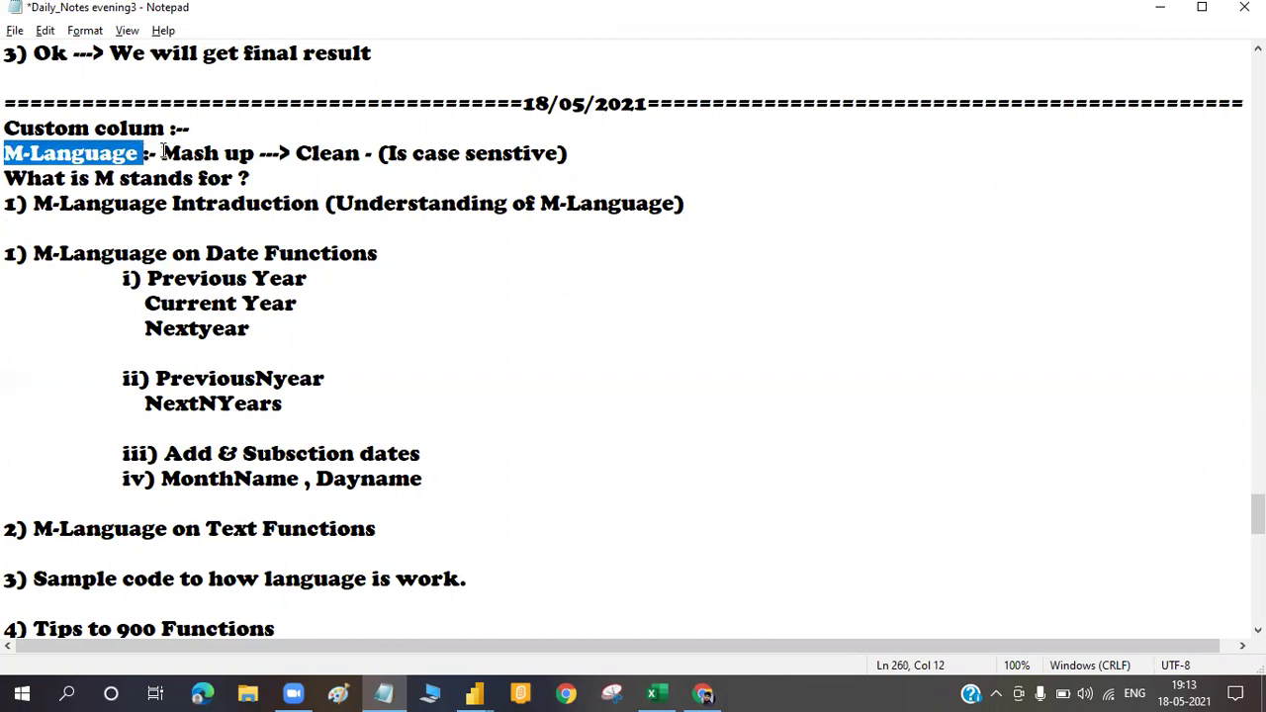
left_click(260, 154)
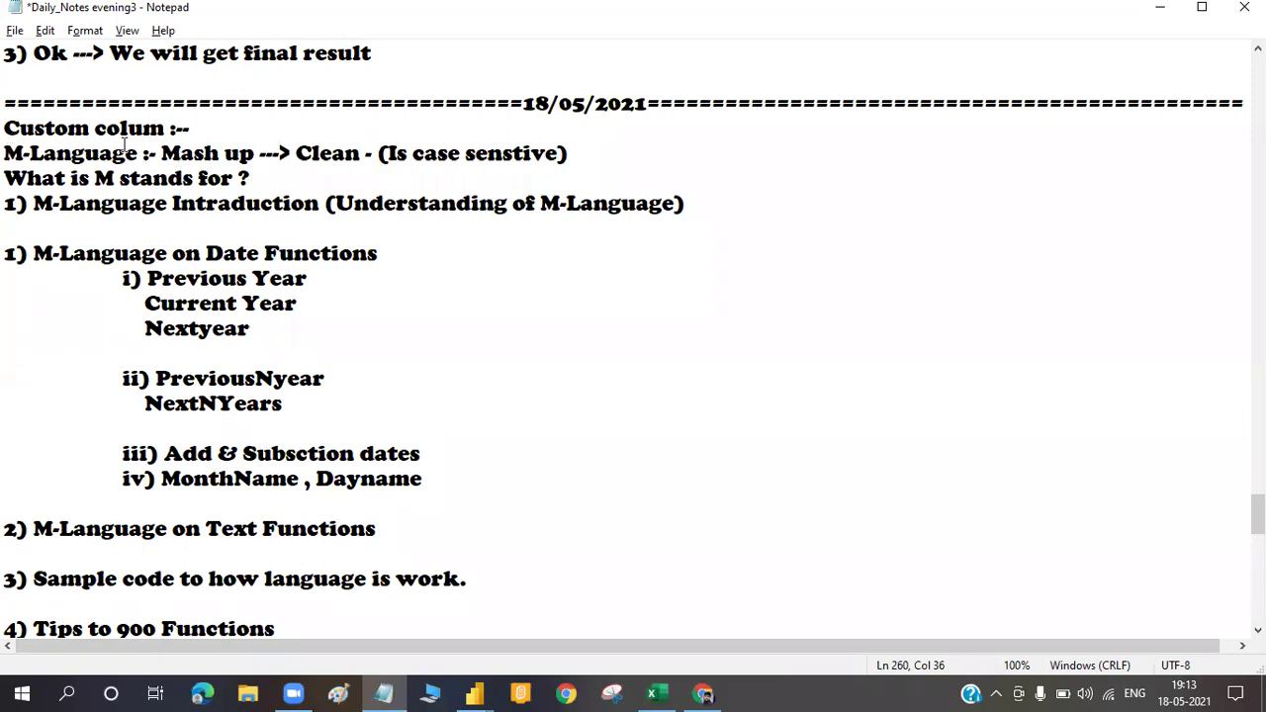
left_click_drag(5, 153, 178, 151)
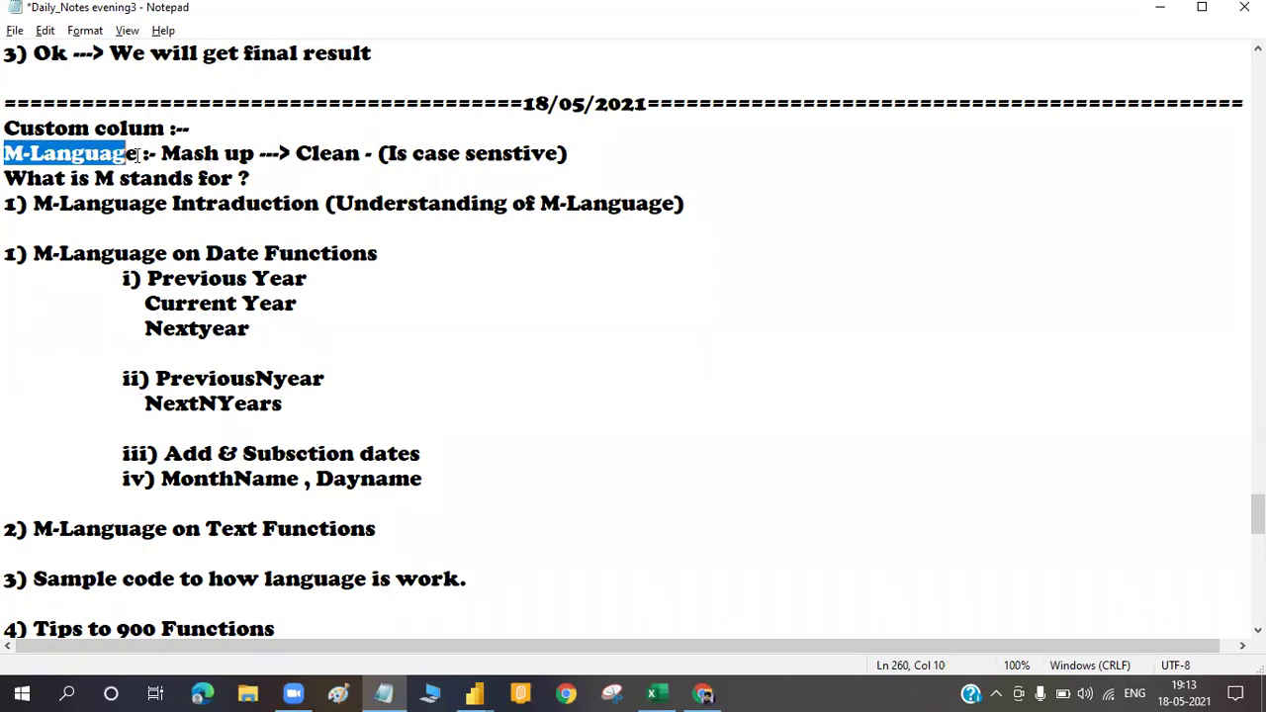
left_click(137, 153)
type("(")
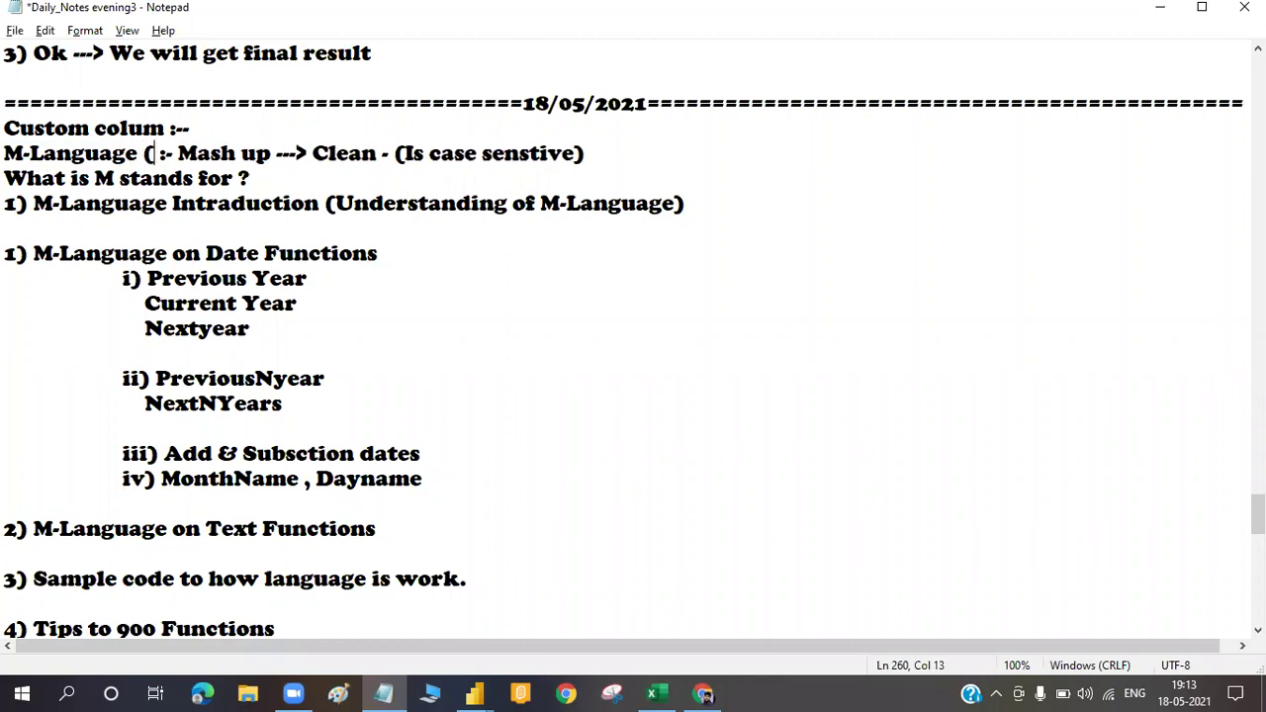
type("M-C")
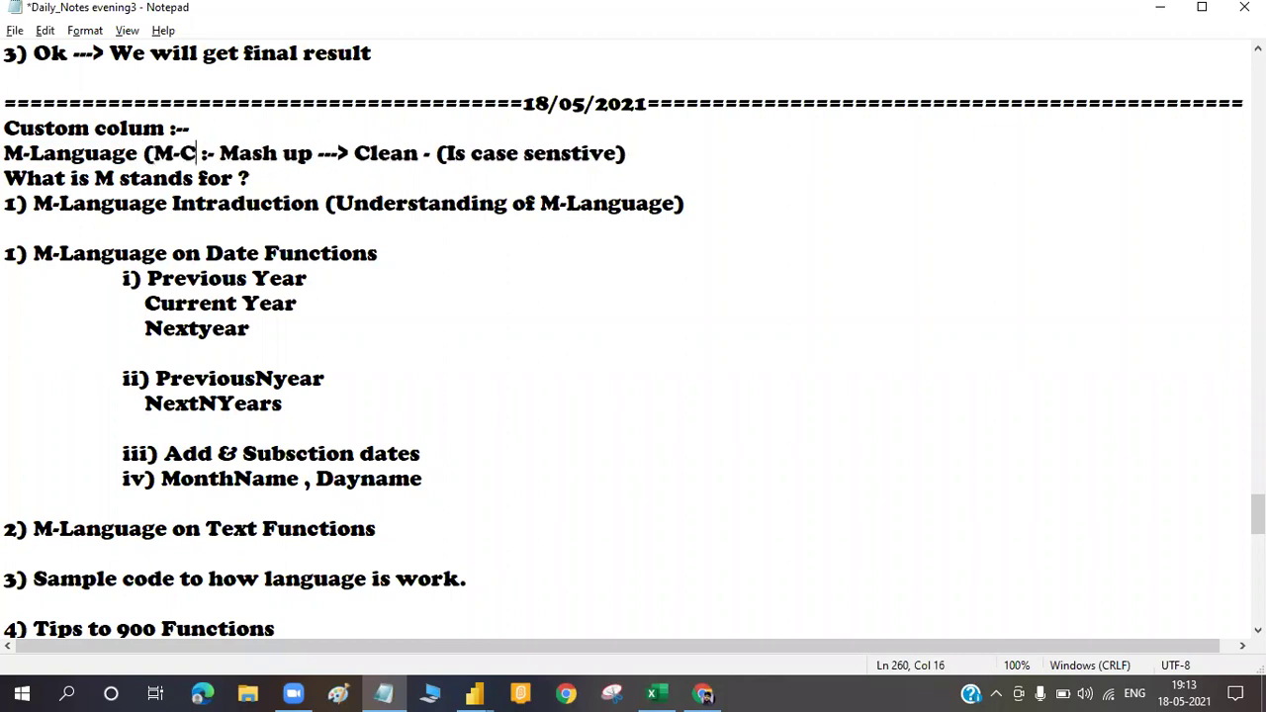
type("ode")
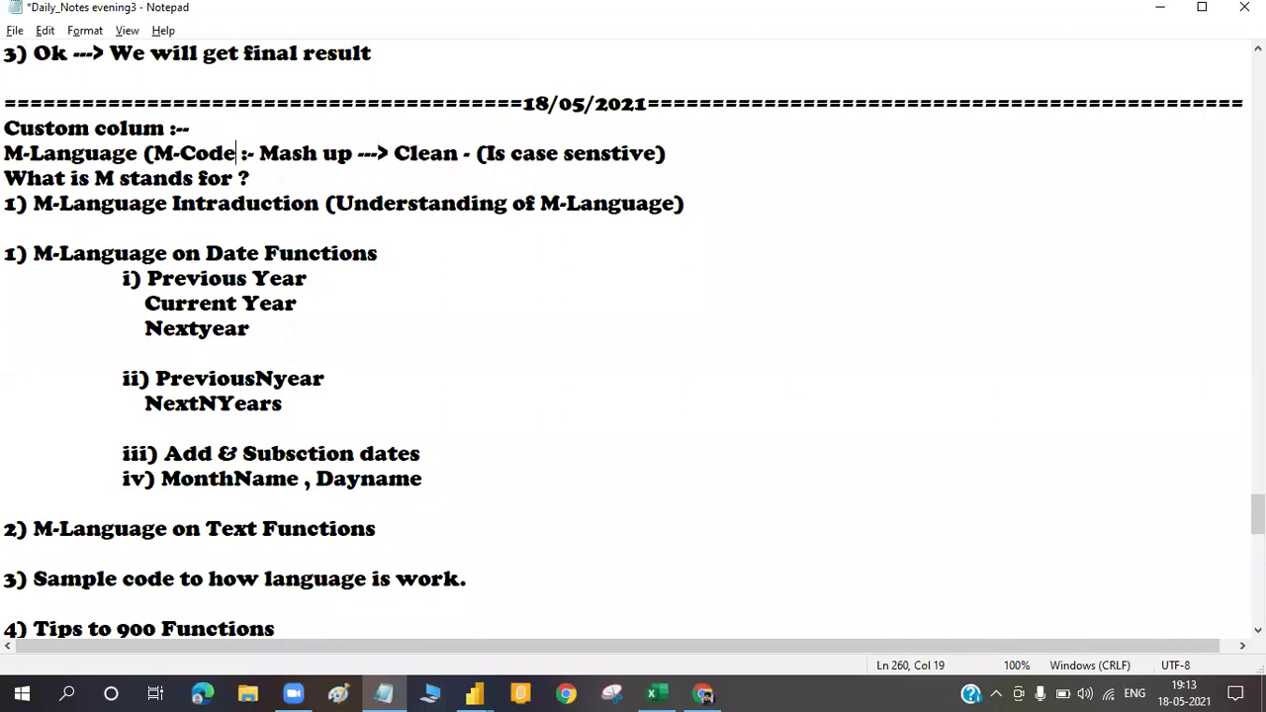
type(")")
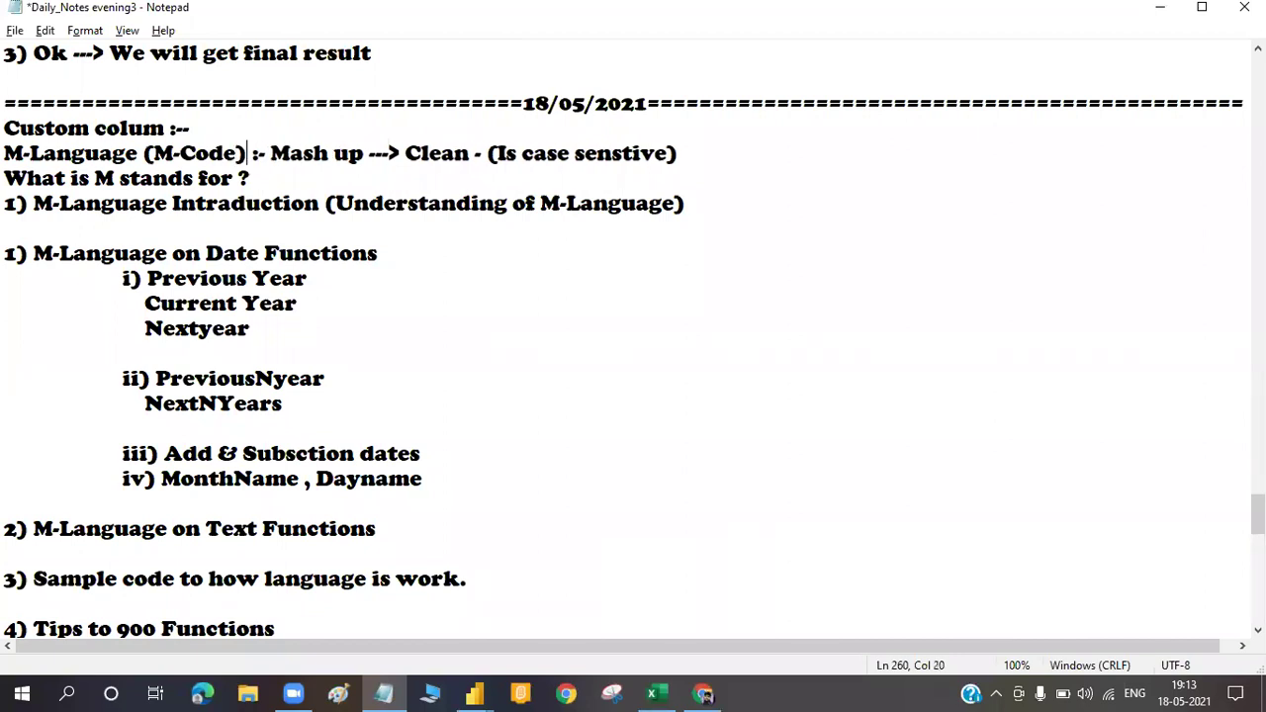
Delete "What is" from the start of the "M stands for ?" line
double_click(122, 153)
left_click(139, 153)
left_click_drag(153, 154, 175, 153)
left_click_drag(265, 154, 351, 155)
left_click_drag(5, 178, 170, 180)
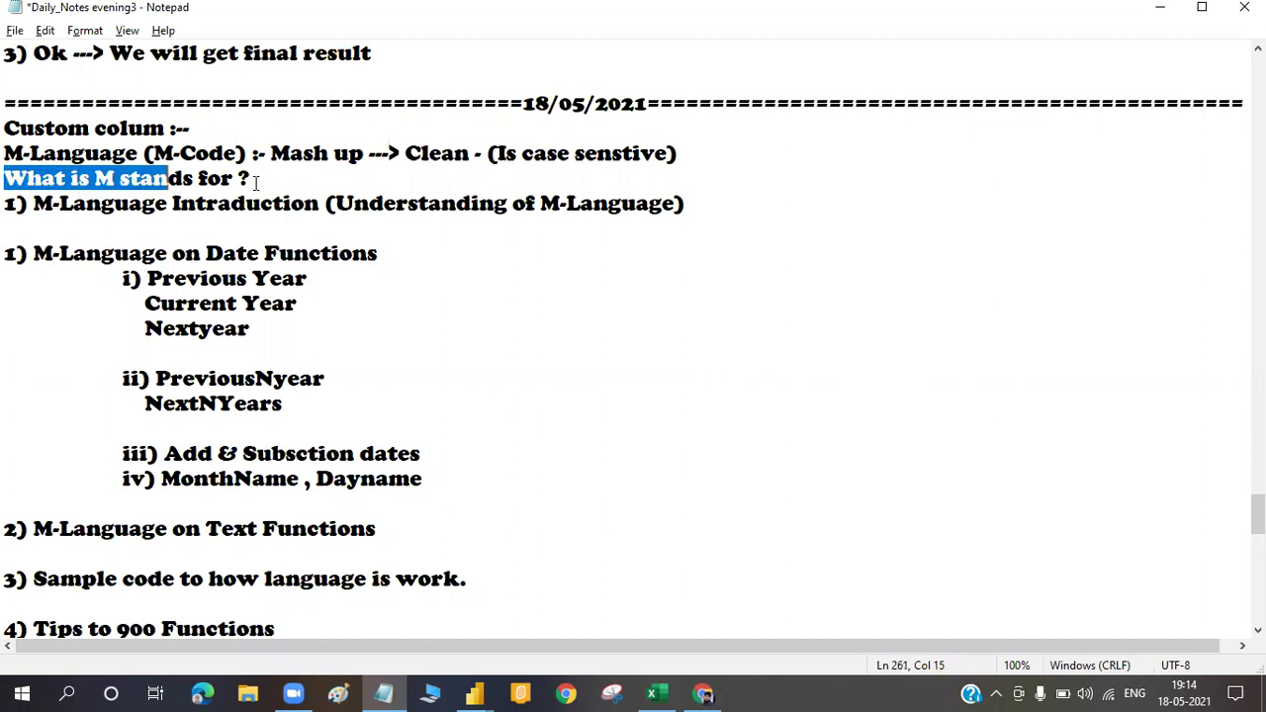
left_click(89, 180)
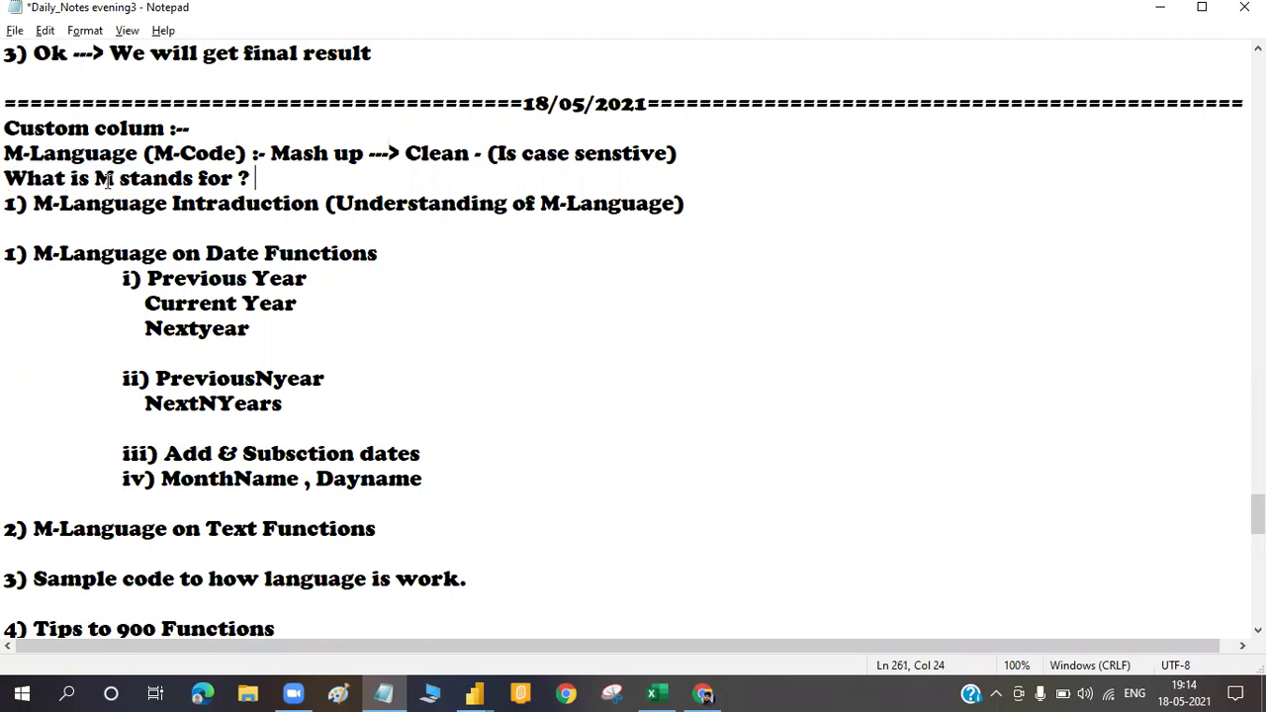
left_click(6, 179, "shift")
key("Delete")
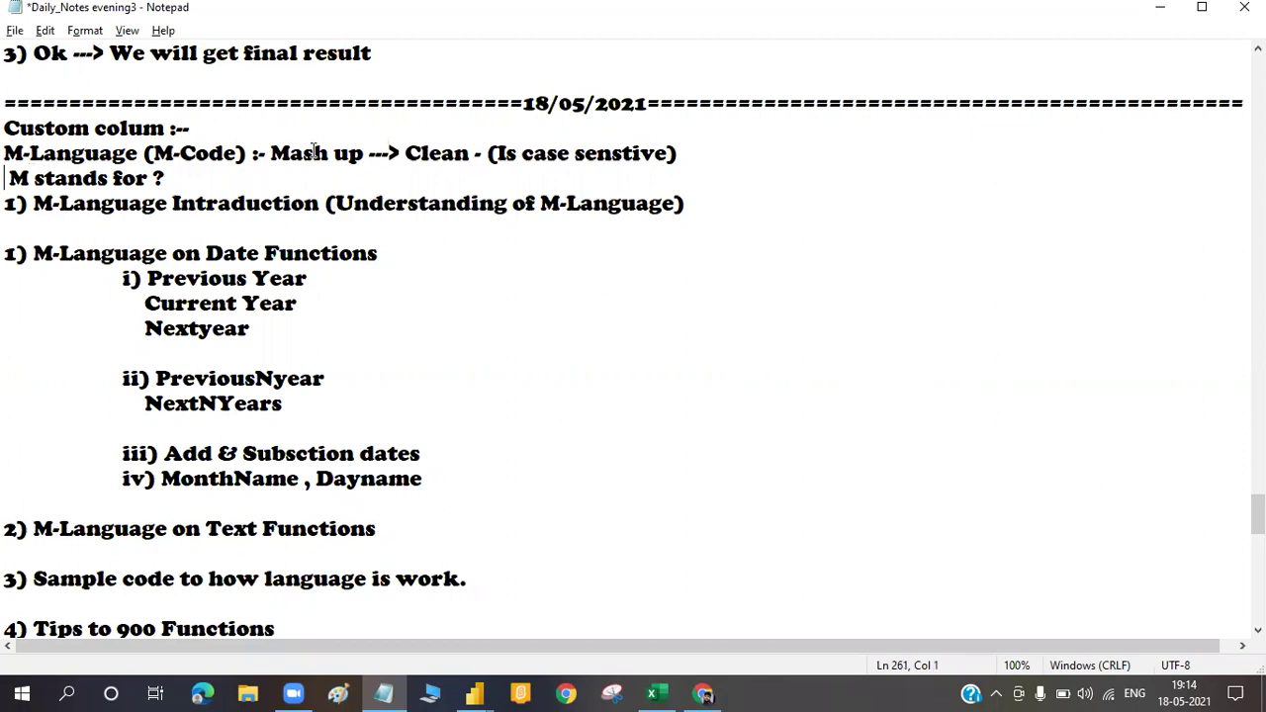
Highlight the M-Language (M-Code) definition, including the terms "Mash up" and "Clean"
left_click_drag(272, 153, 341, 154)
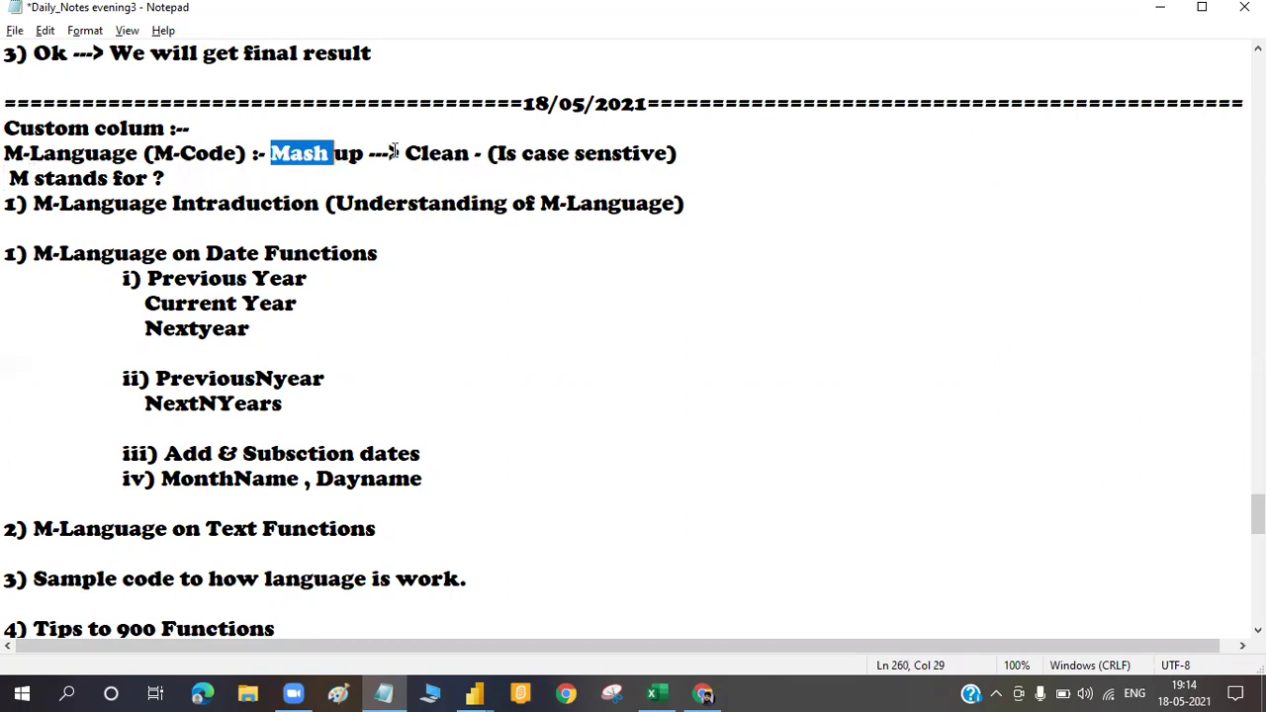
left_click(400, 153)
left_click(477, 153, "shift")
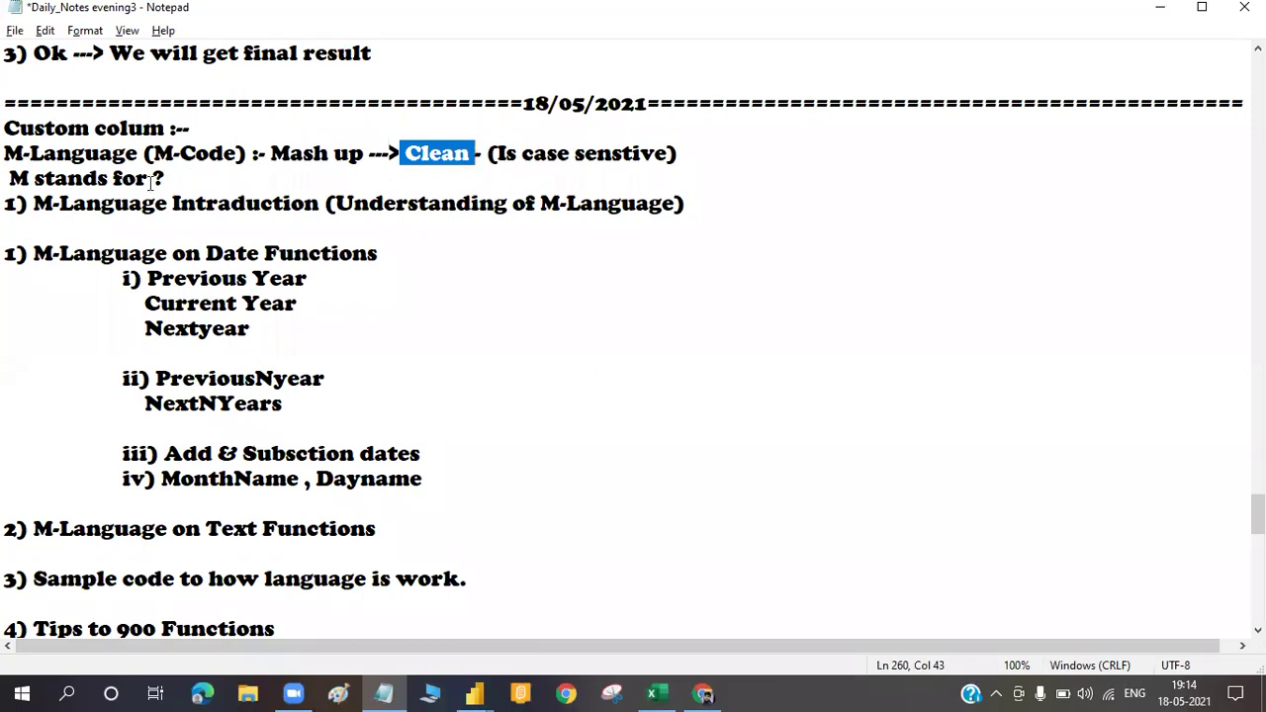
left_click_drag(8, 154, 288, 158)
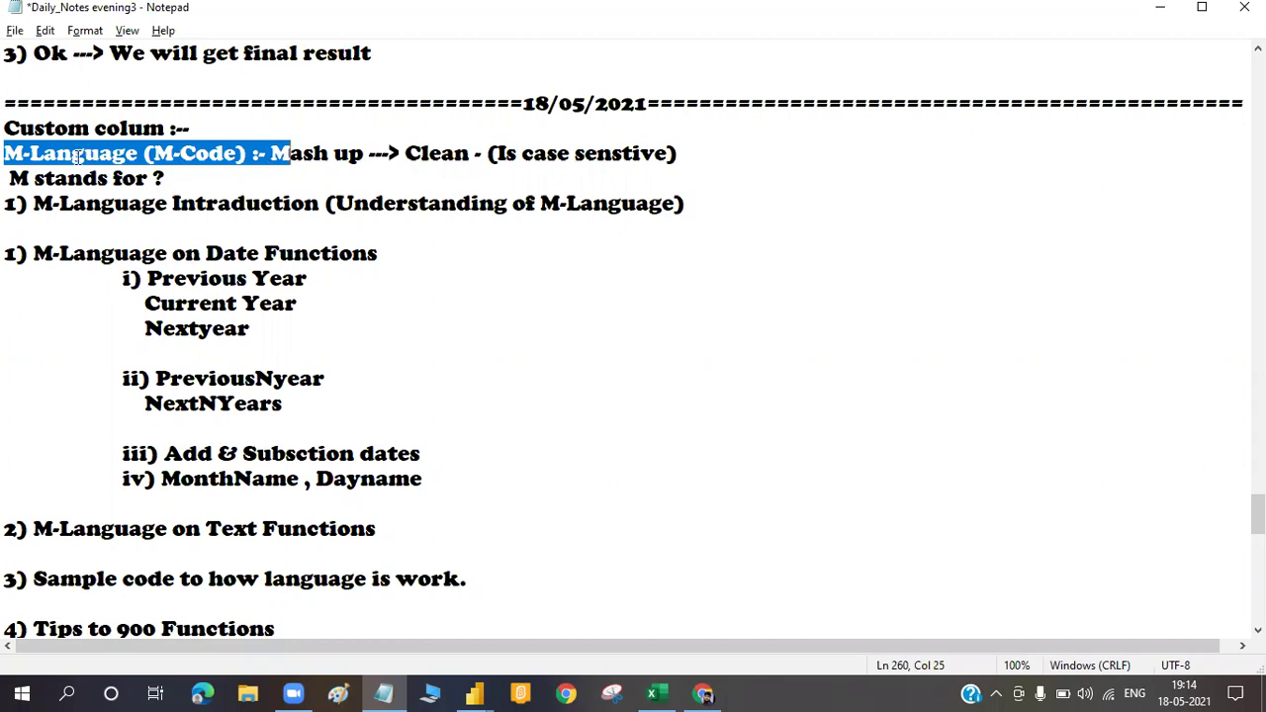
left_click(8, 154)
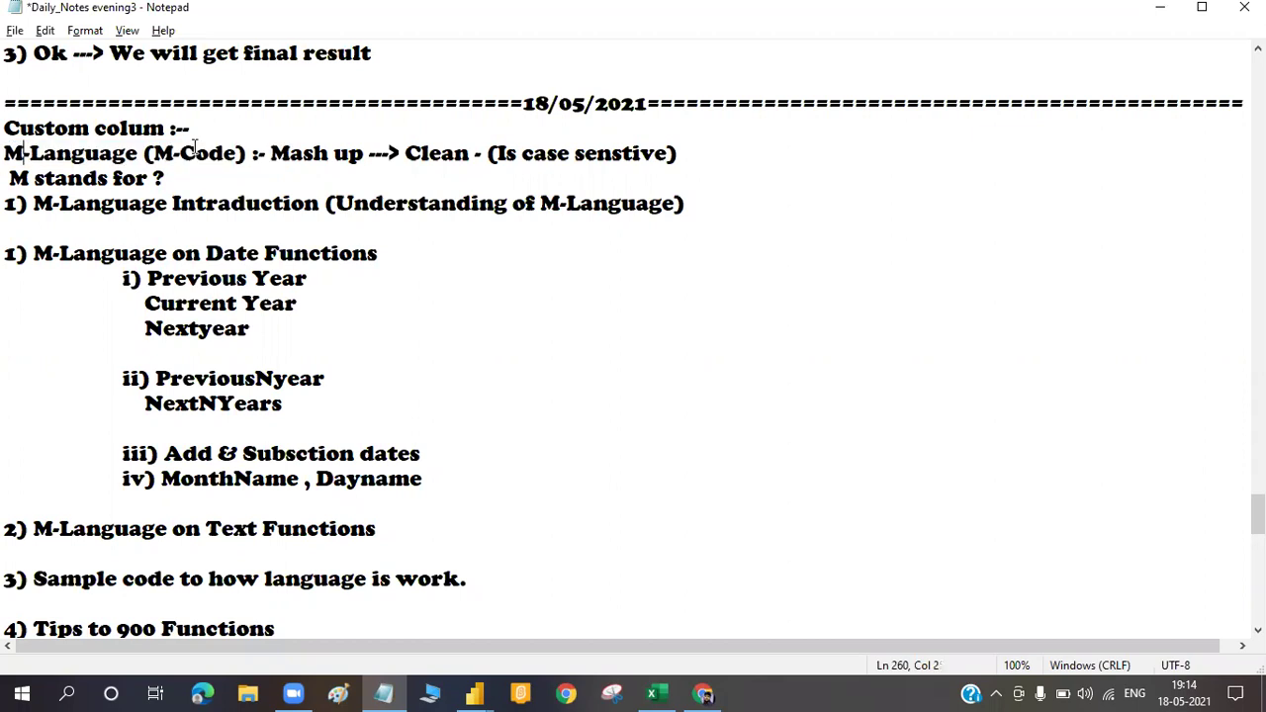
left_click(352, 154, "shift")
left_click(473, 153, "shift")
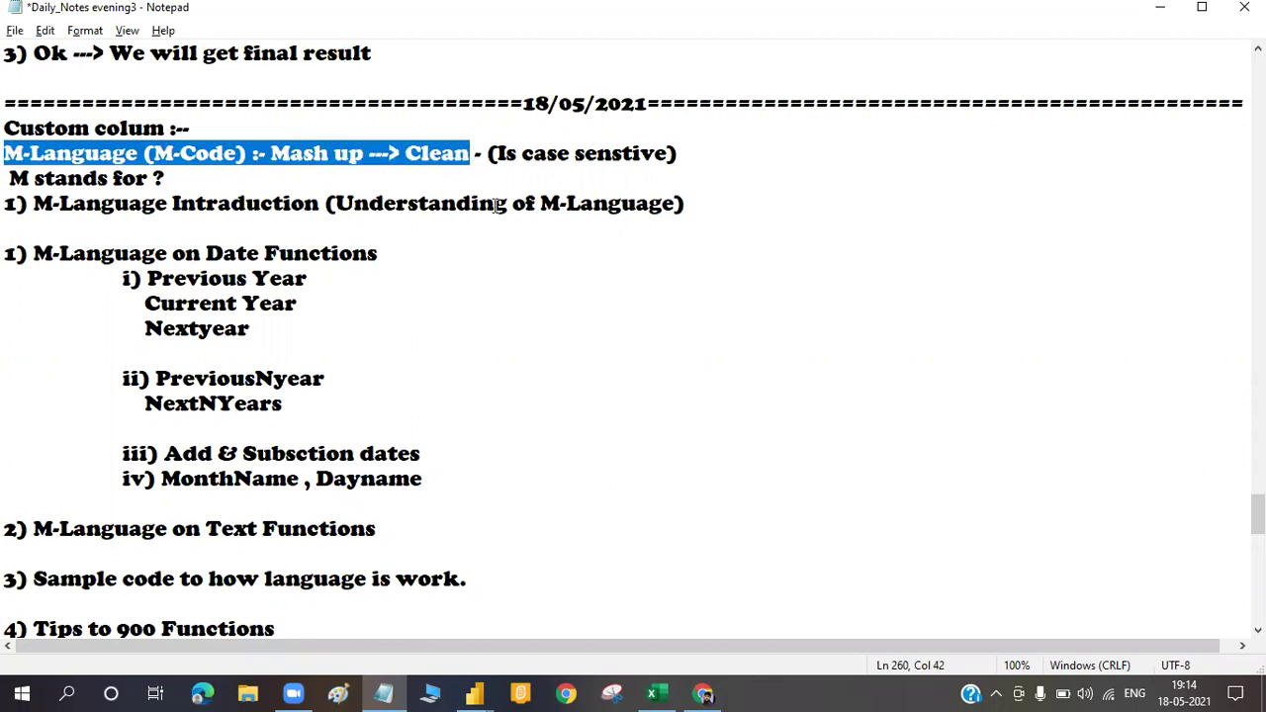
Add the question "What is the M-code and DAX?" below the "Tips to 900 Functions" item, separated by a blank line
left_click(297, 627)
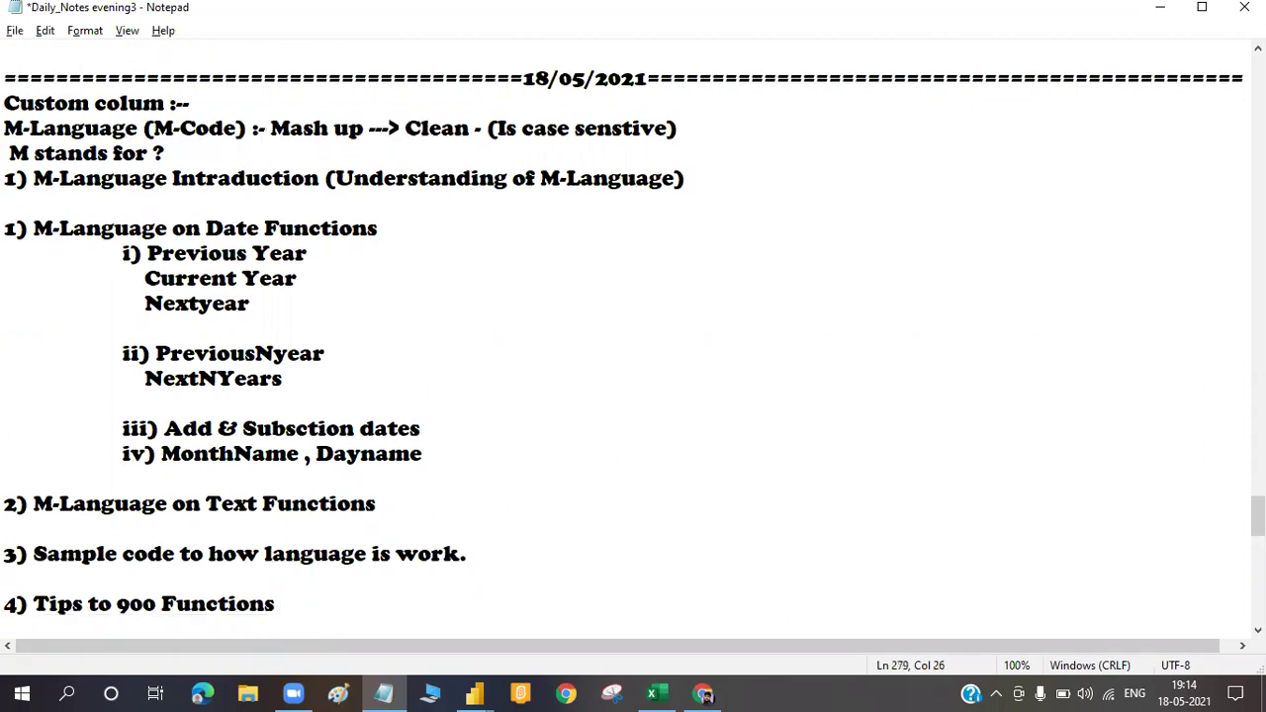
key("Return")
key("Return")
type("Wh")
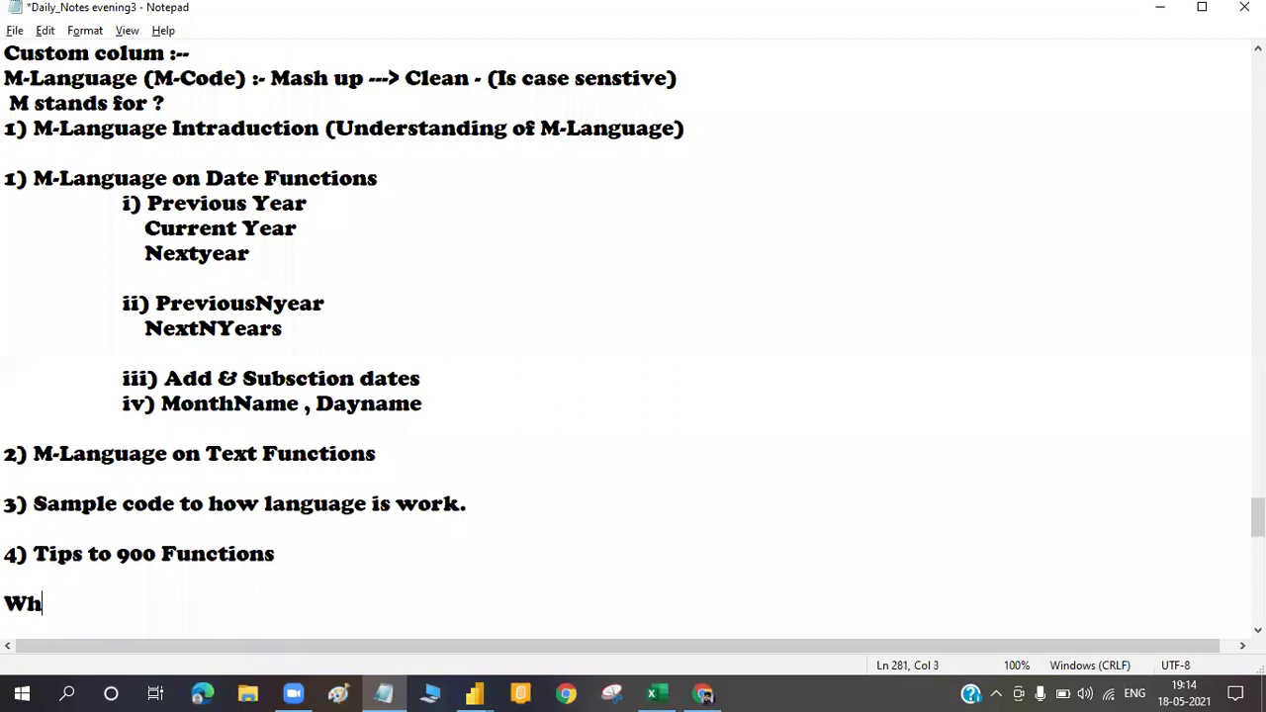
type("at is the D")
key("BackSpace")
type("M")
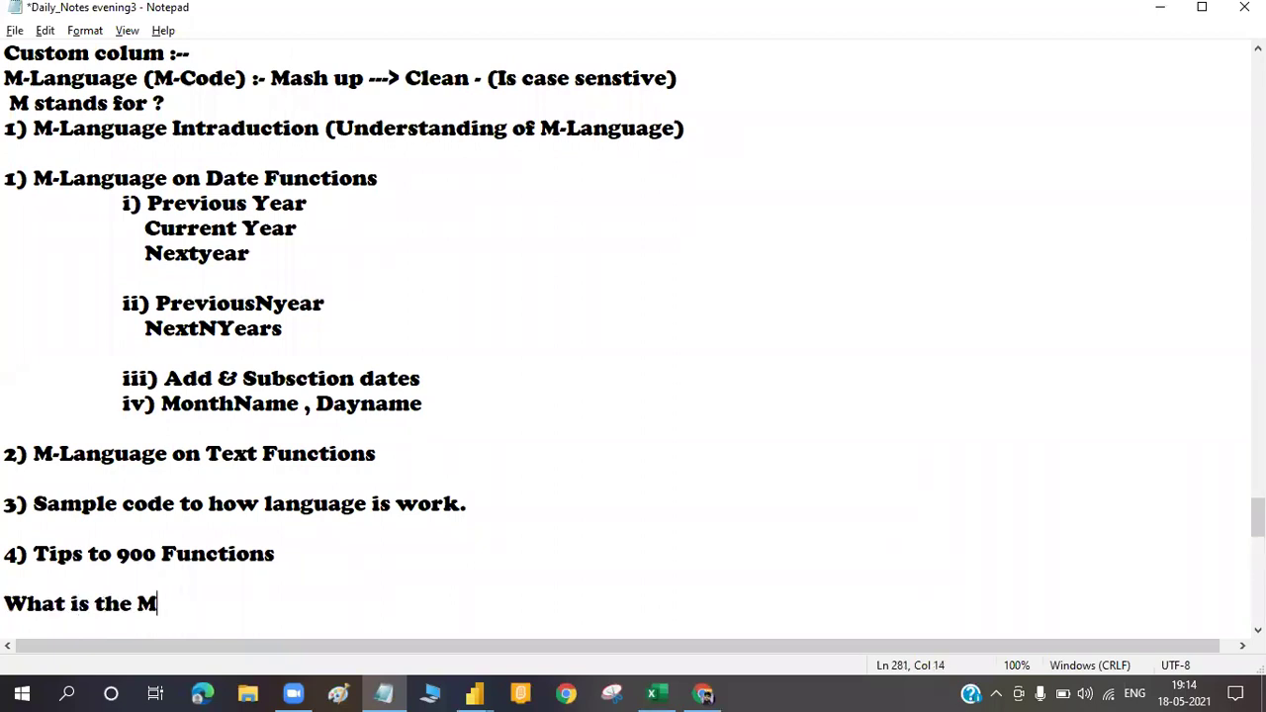
type("-code and DAX?")
Highlight "M-code" in the new question and compare it with "Mash up" and "Clean" in the M-Language line
left_click(137, 598)
left_click(232, 597, "shift")
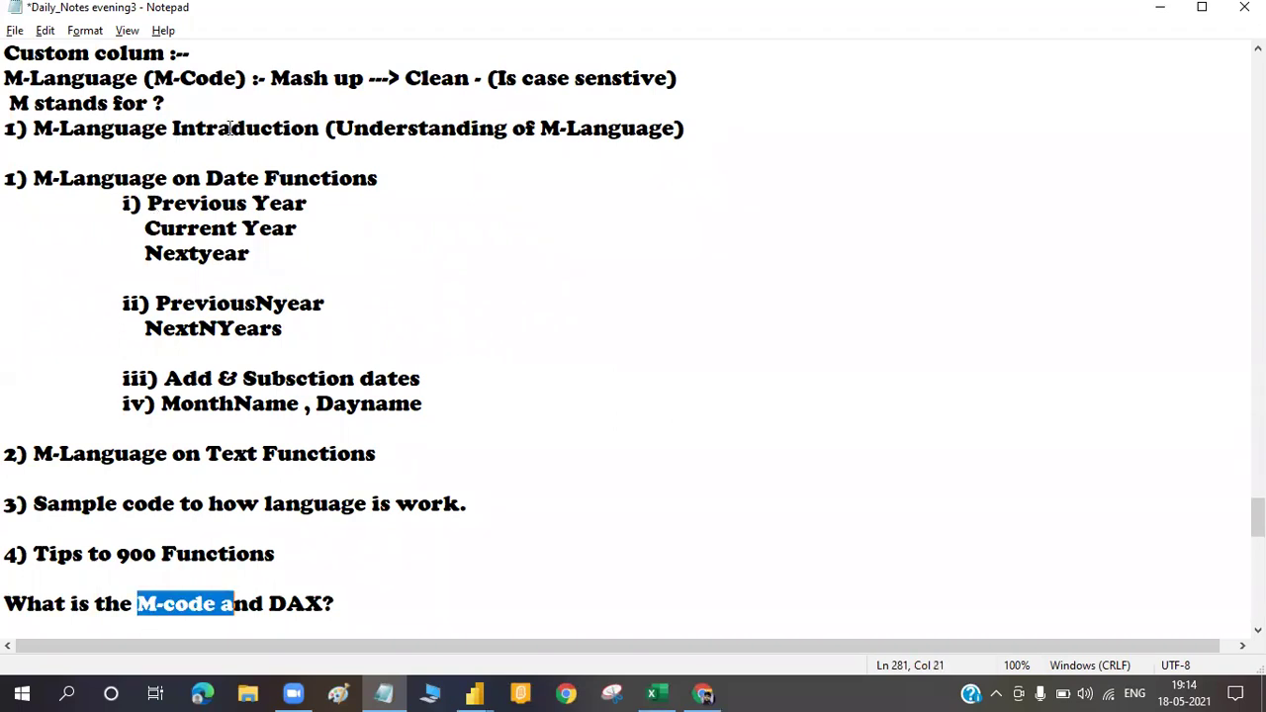
key("Right")
left_click_drag(265, 78, 366, 77)
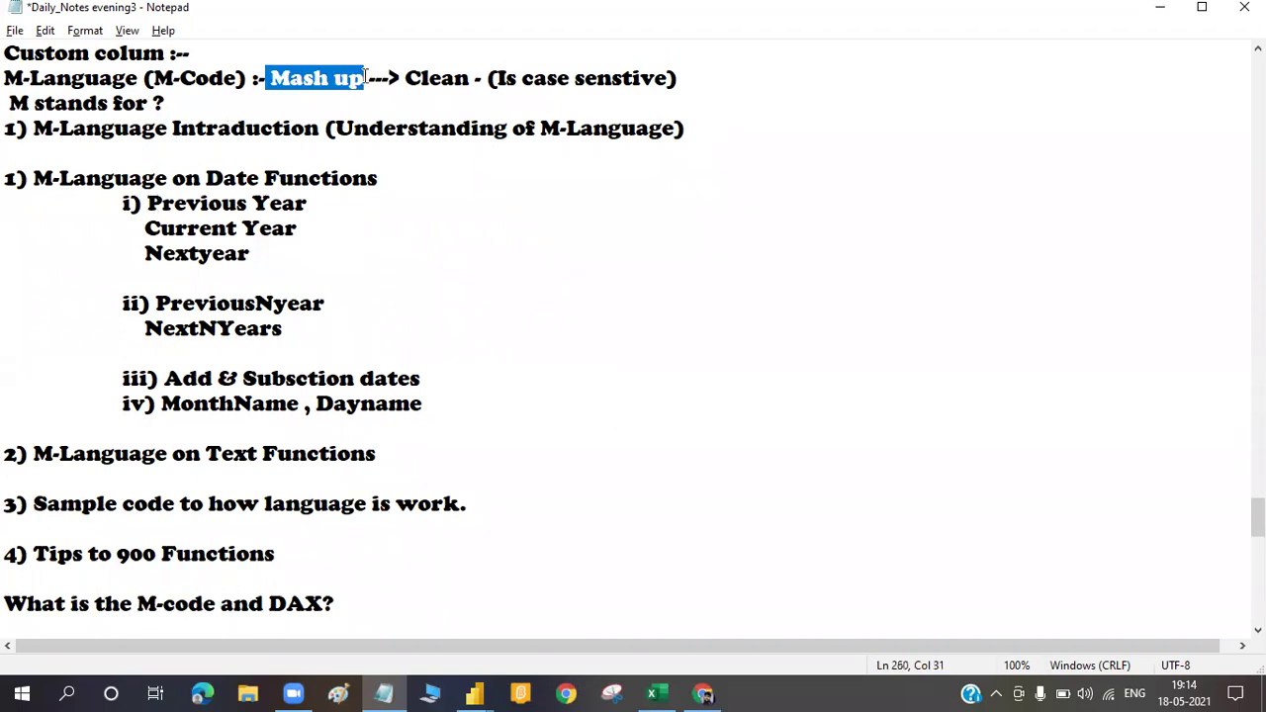
left_click(366, 77)
left_click(270, 78)
left_click_drag(271, 78, 467, 83)
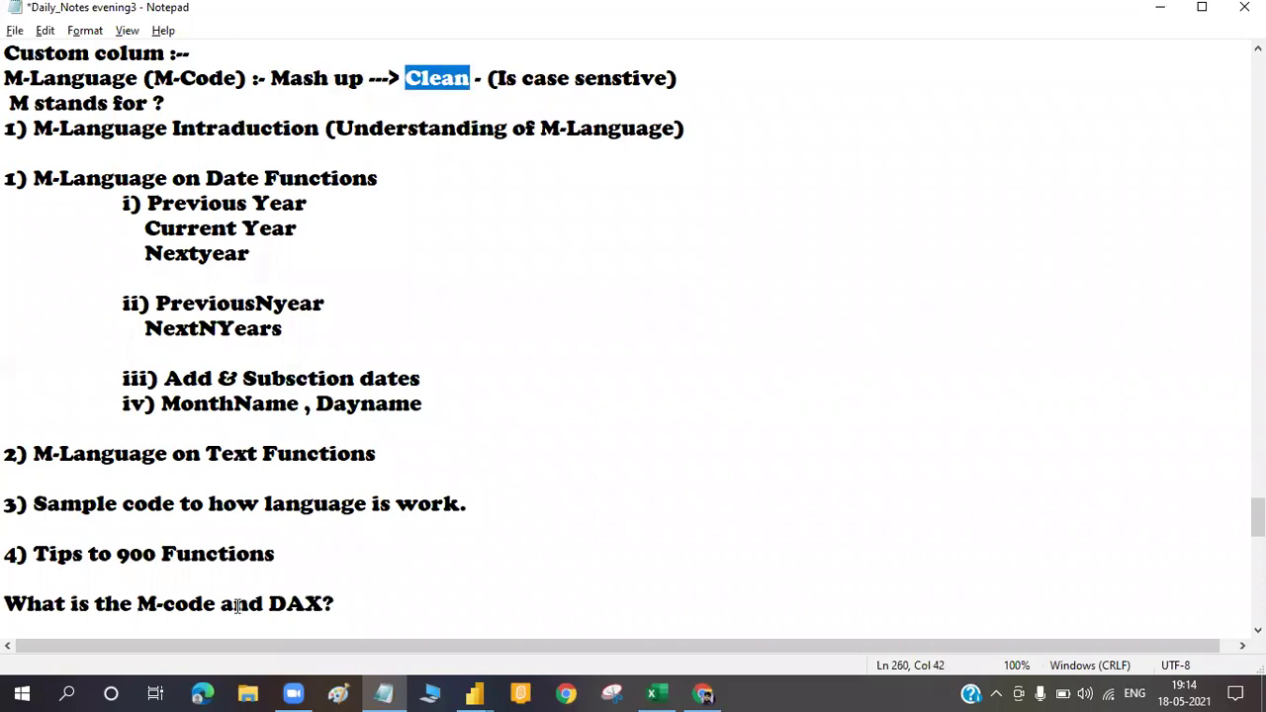
Highlight "M-code" and "DAX" in the closing question, plus the M-Language definition lines, to review the two terms
left_click_drag(237, 606, 348, 601)
left_click(348, 601)
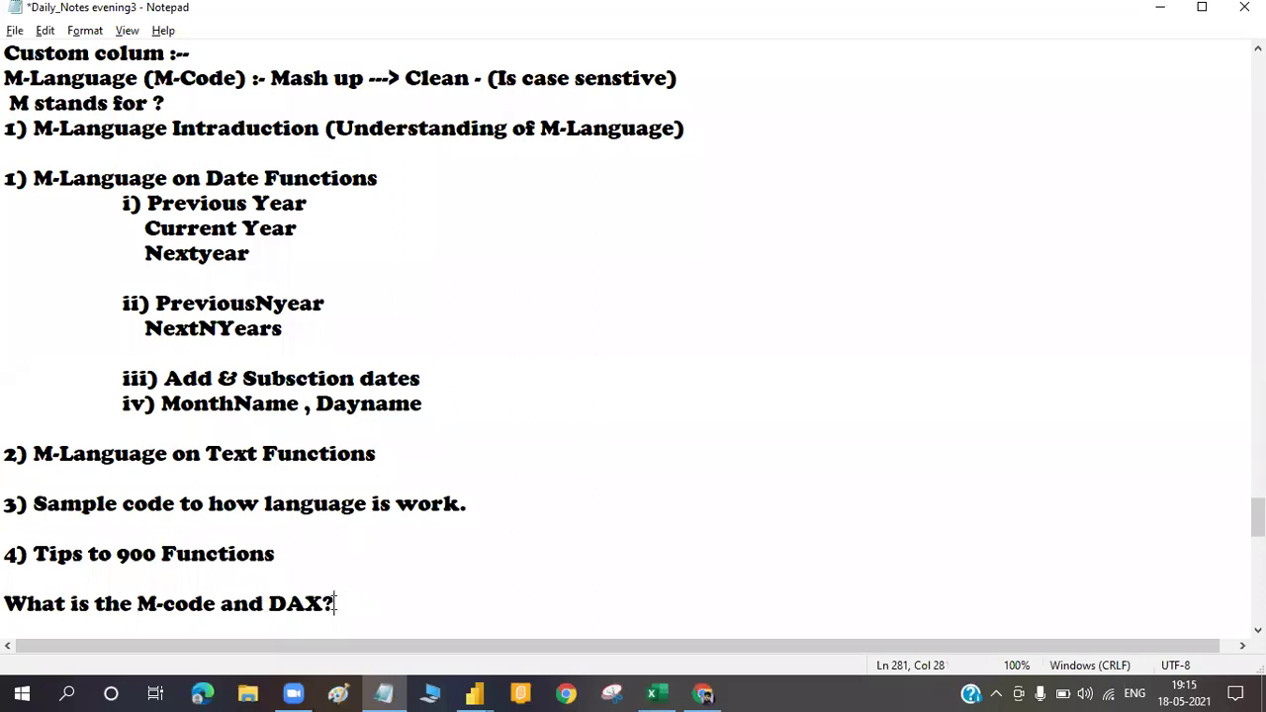
double_click(346, 603)
left_click_drag(269, 603, 342, 603)
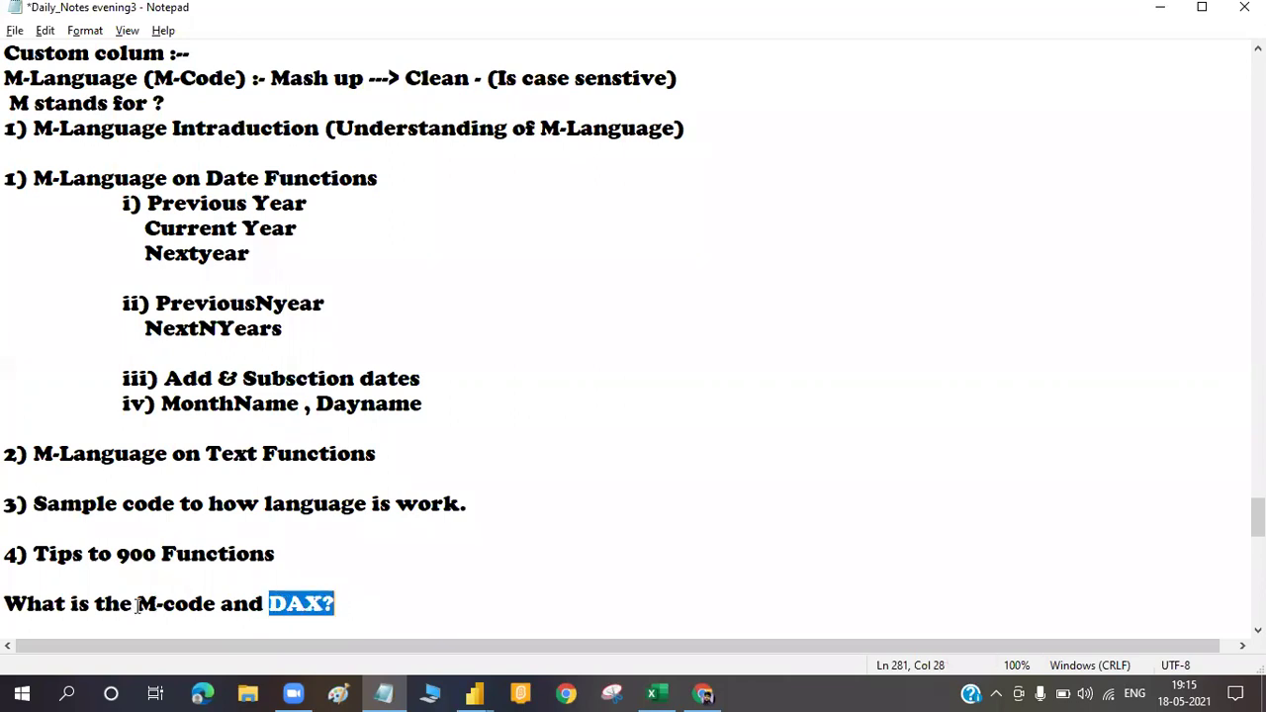
left_click_drag(136, 603, 264, 604)
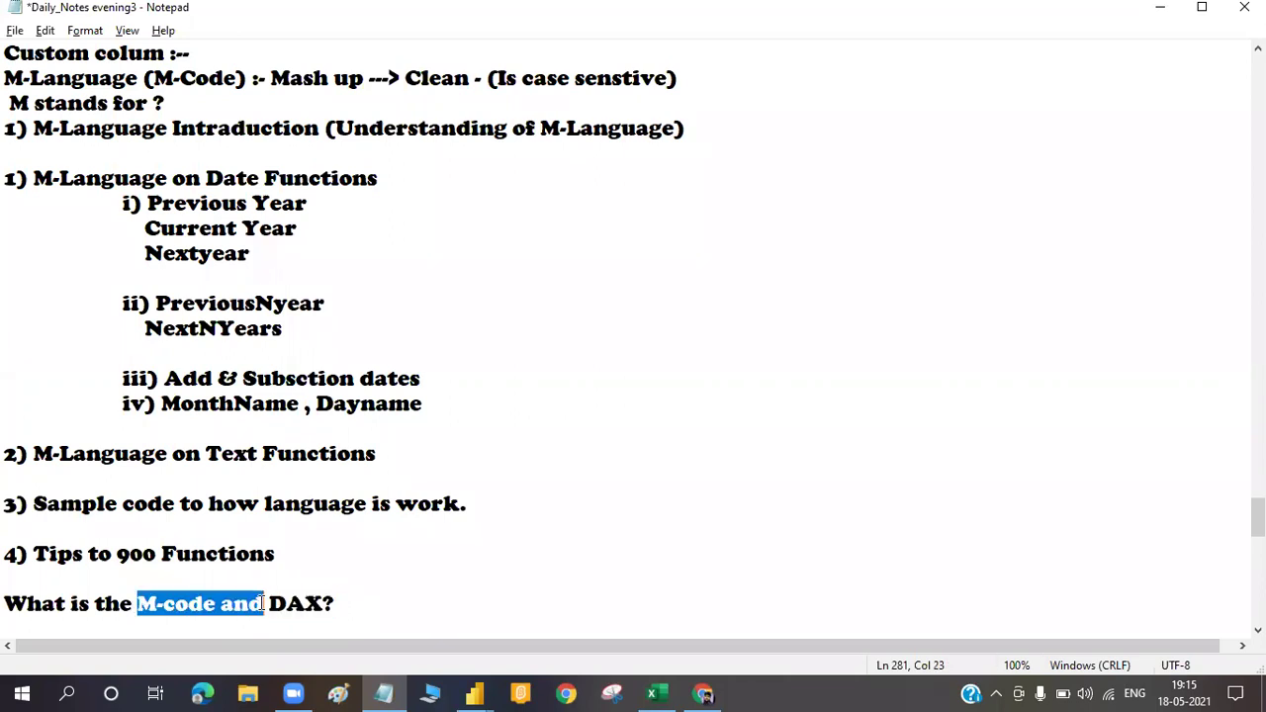
left_click(164, 603)
left_click_drag(136, 603, 307, 603)
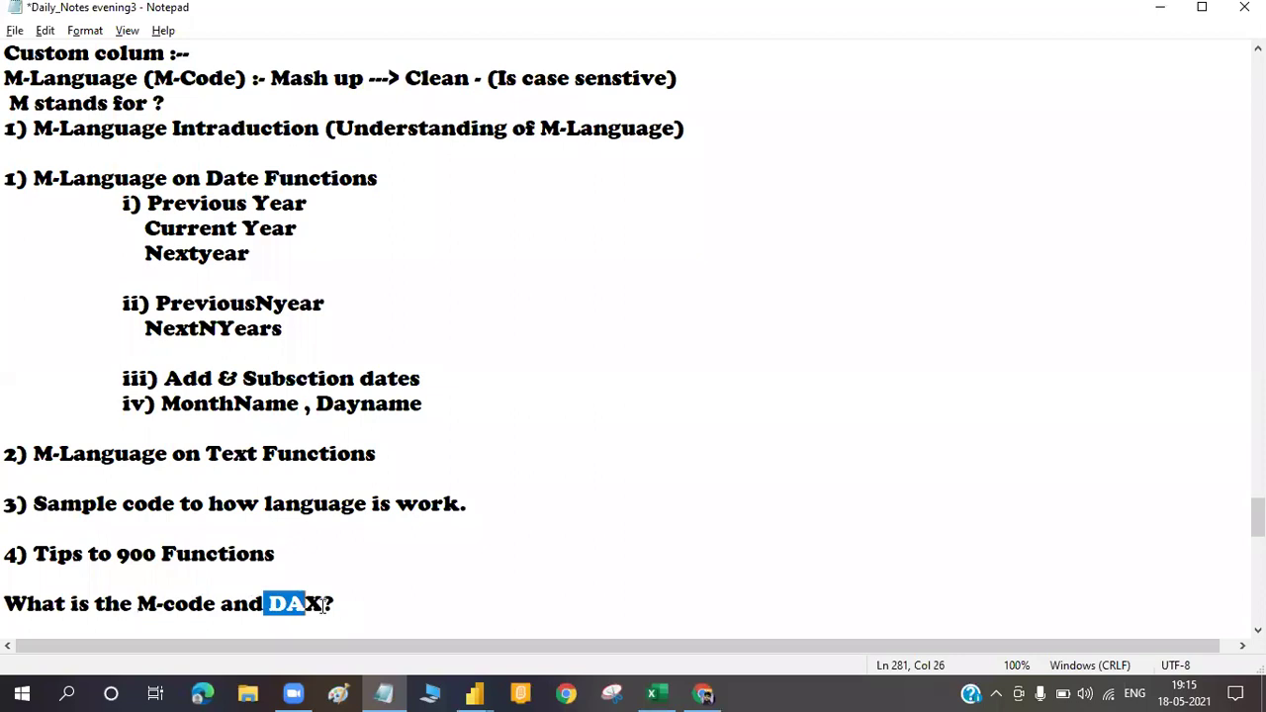
left_click(324, 606)
left_click_drag(139, 603, 215, 604)
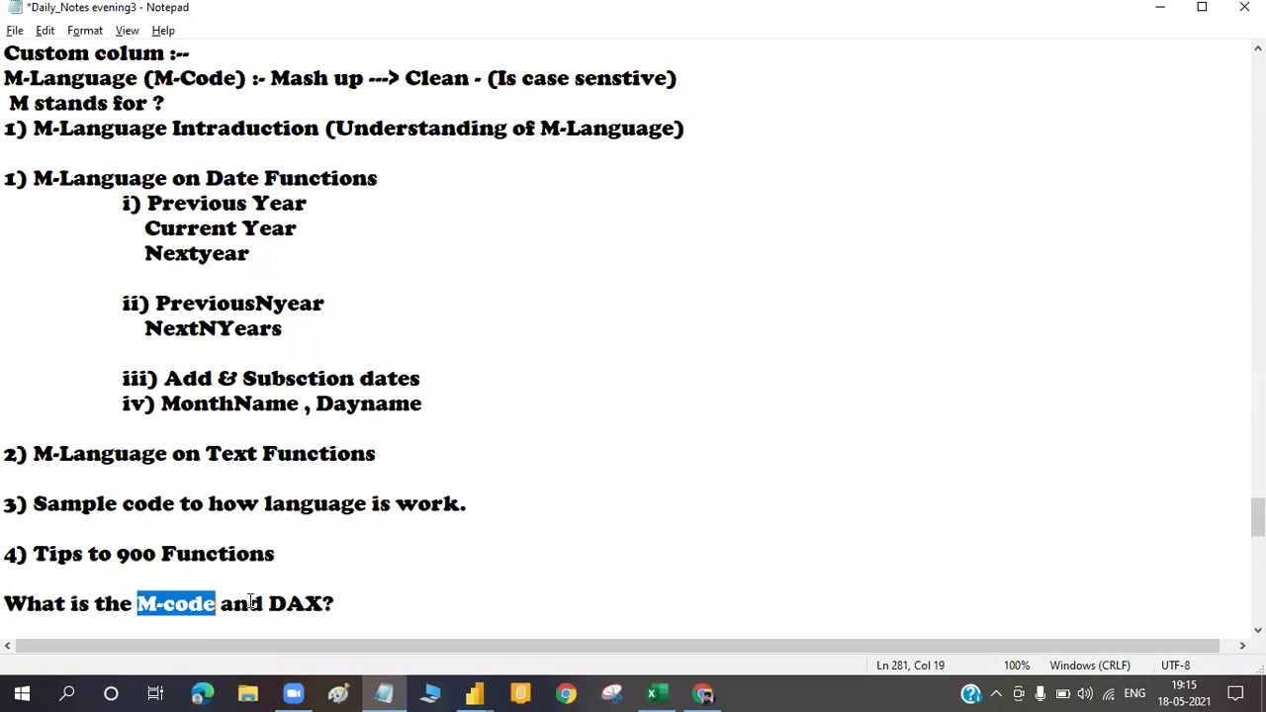
double_click(183, 603)
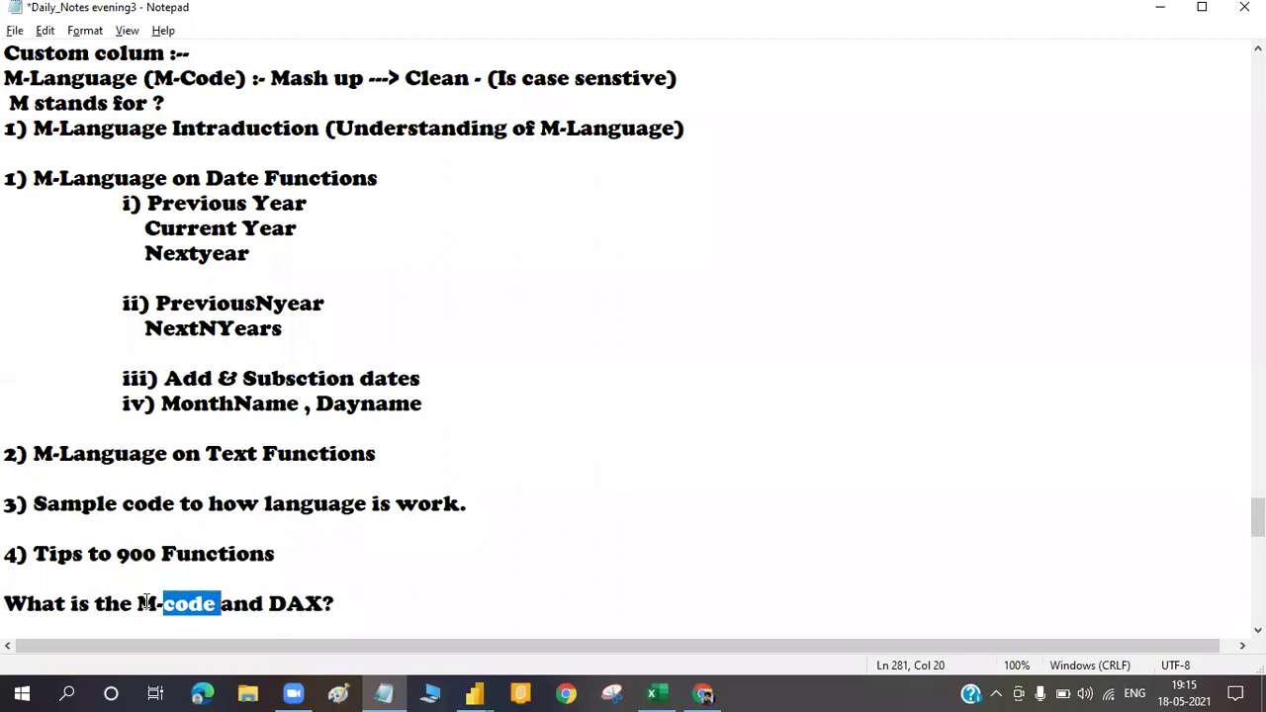
left_click(140, 603)
left_click(216, 603, "shift")
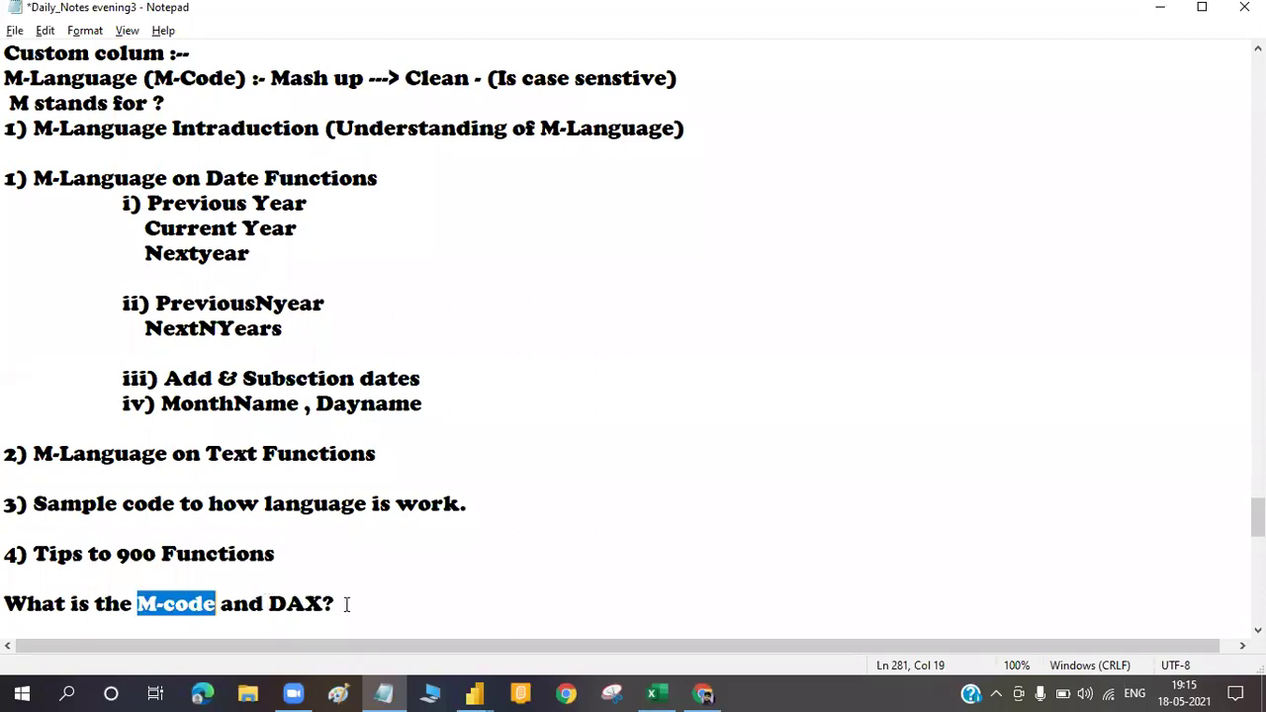
left_click_drag(265, 603, 346, 605)
key("Right")
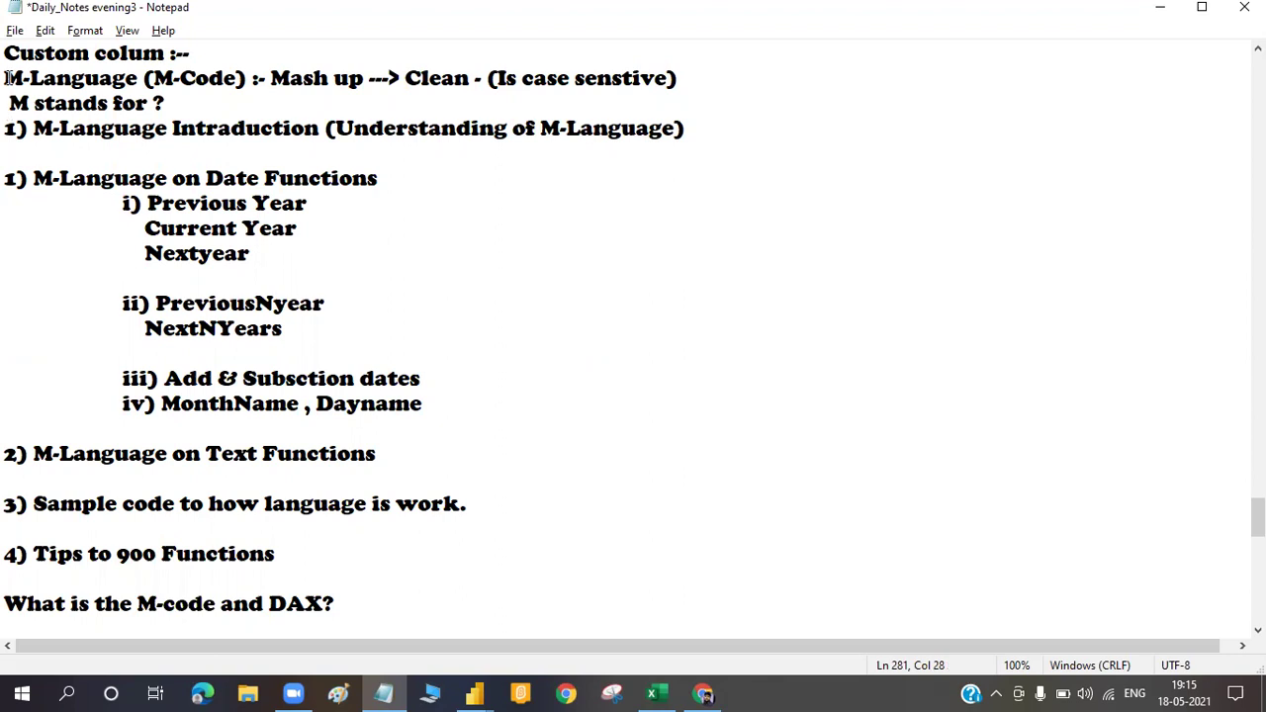
left_click_drag(168, 99, 4, 79)
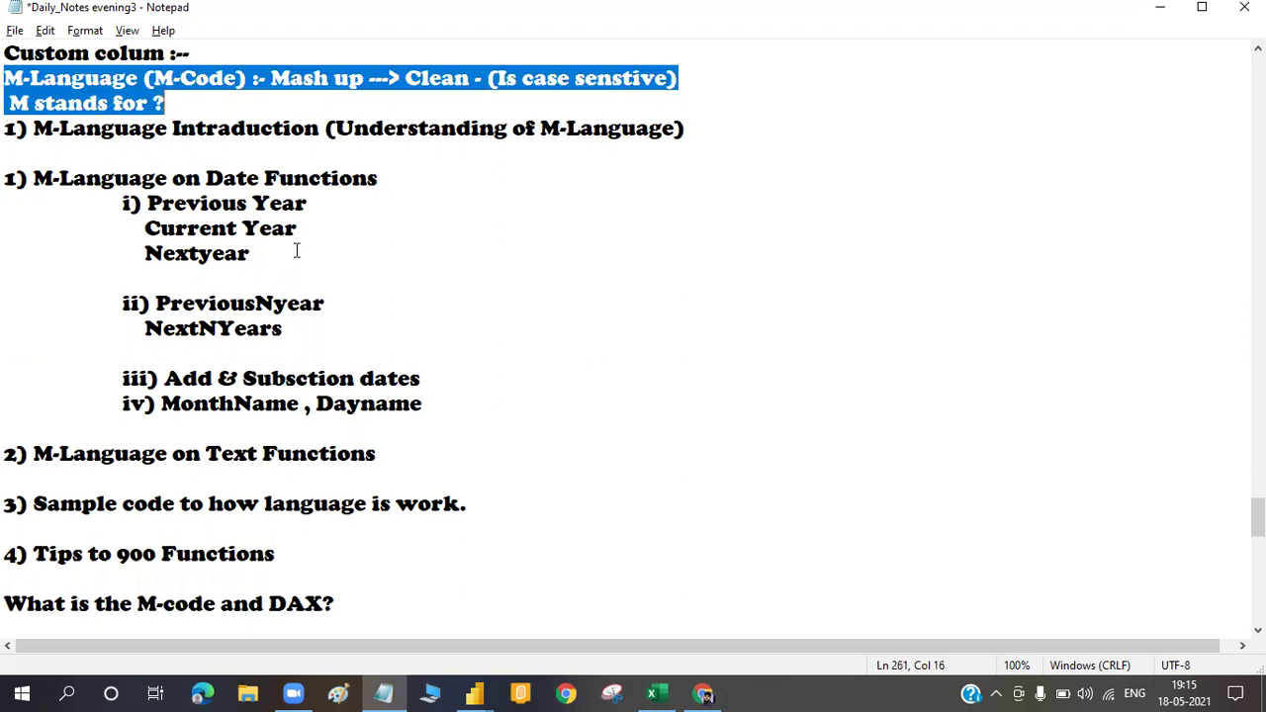
key("Right")
Switch to Power BI's Power Query Editor and locate the Advanced Editor command for the Year query
left_click(490, 697)
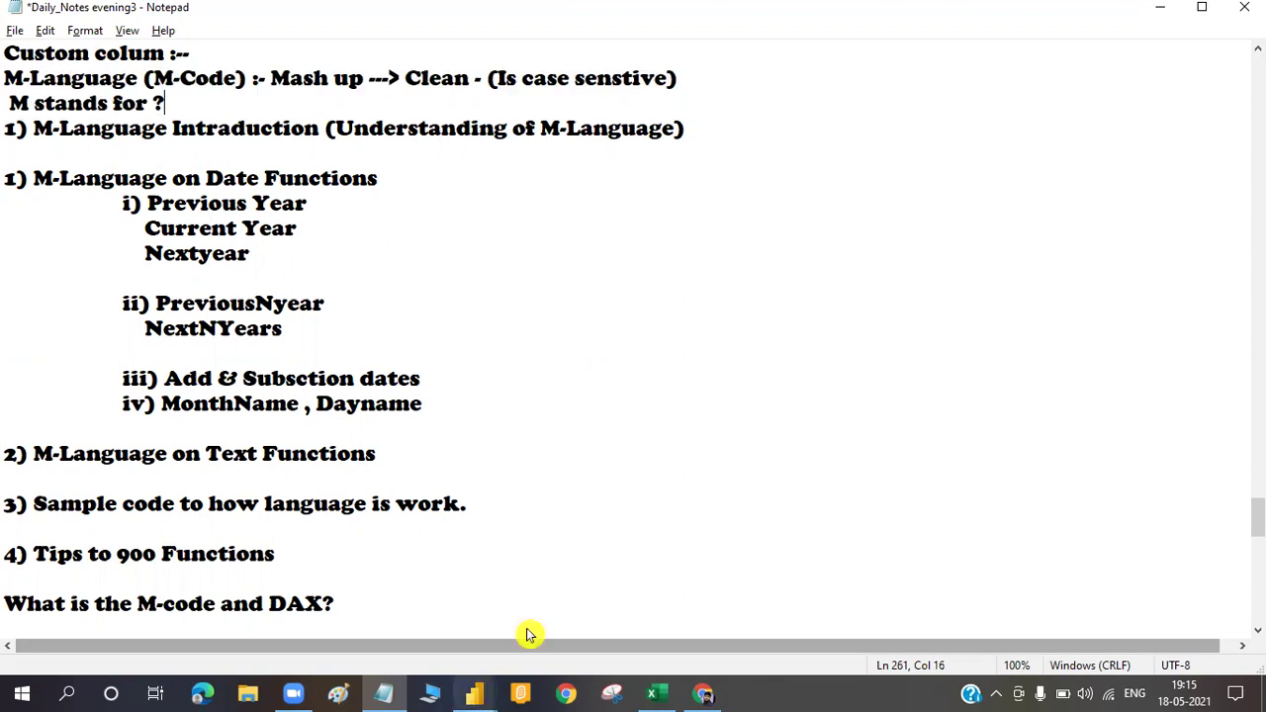
left_click(575, 613)
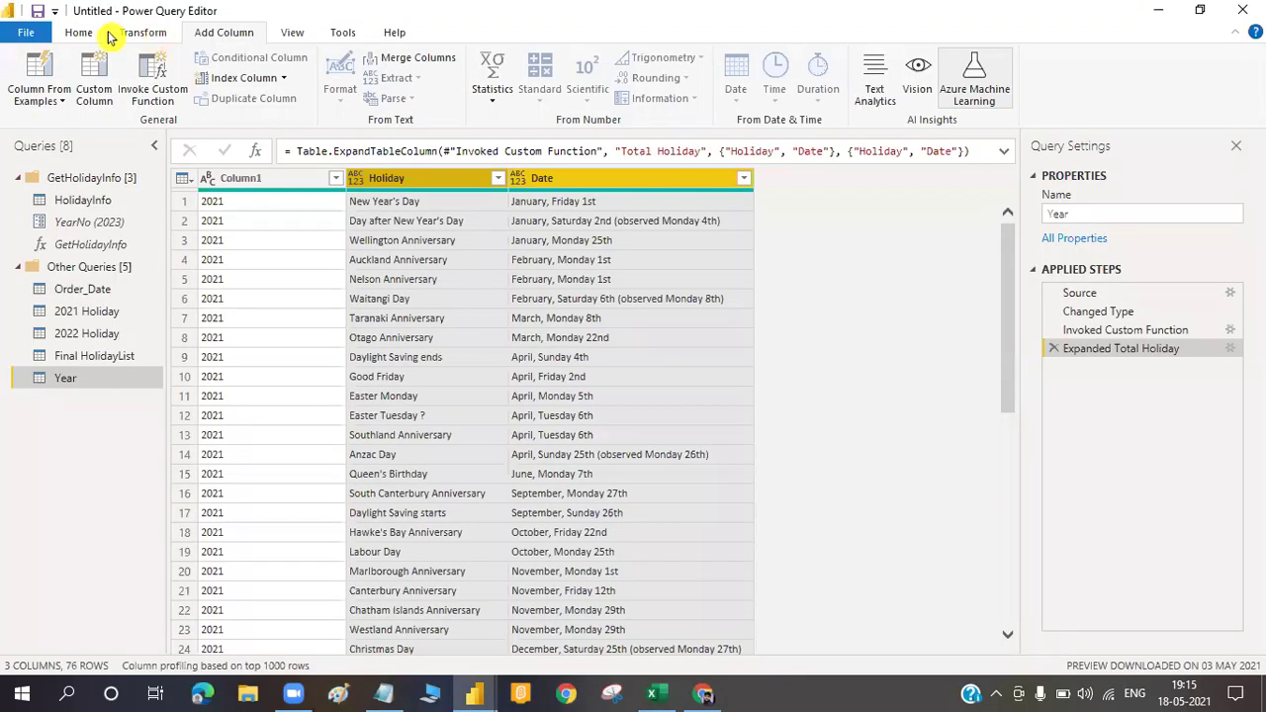
left_click(135, 35)
left_click(86, 38)
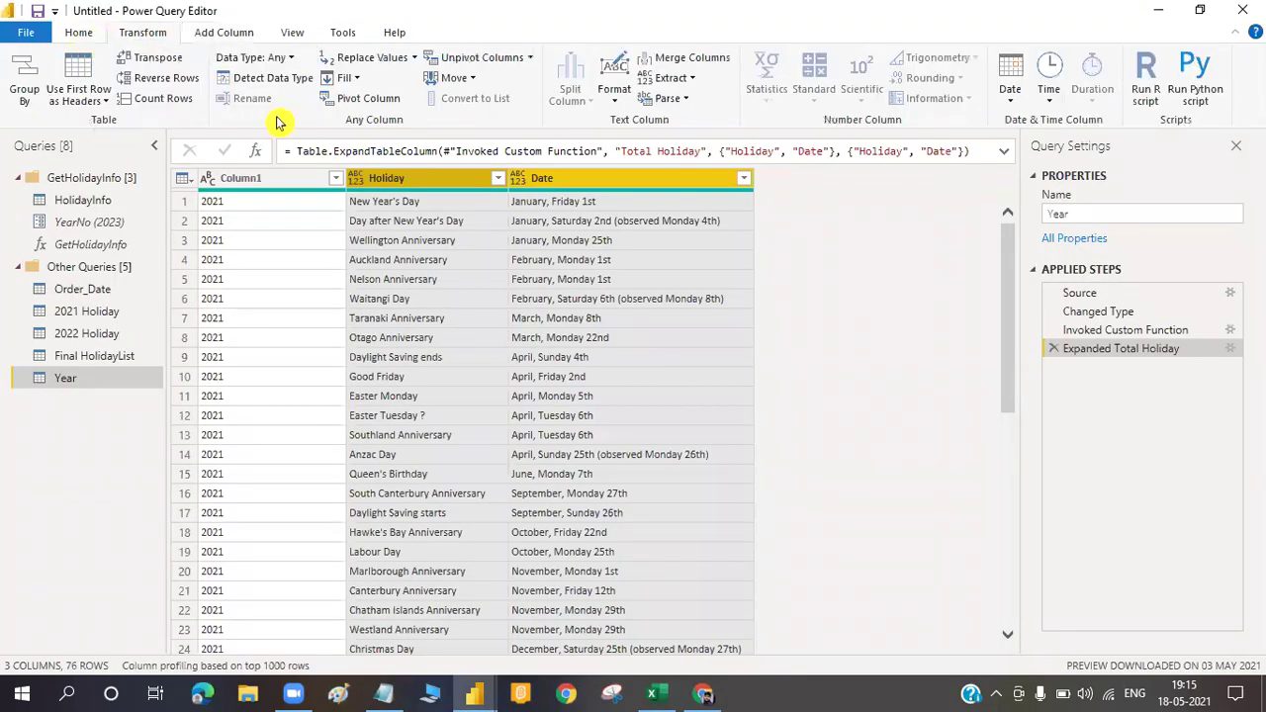
left_click(290, 36)
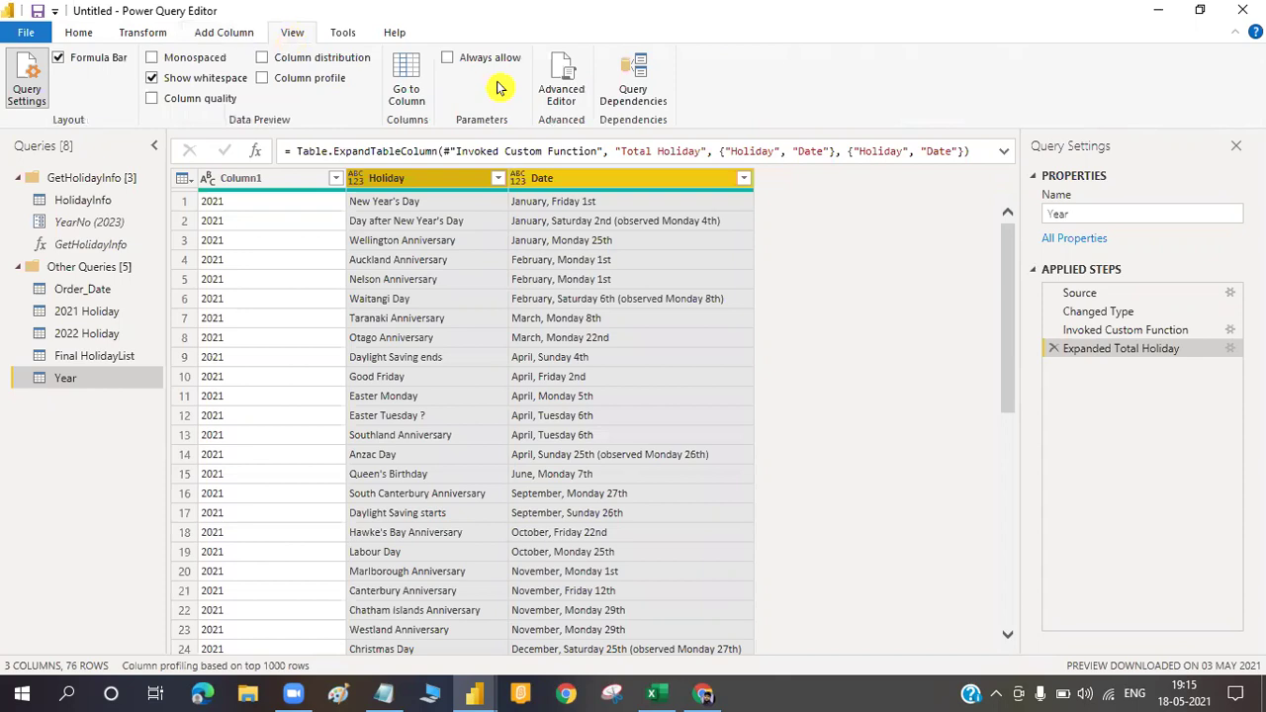
left_click(590, 87)
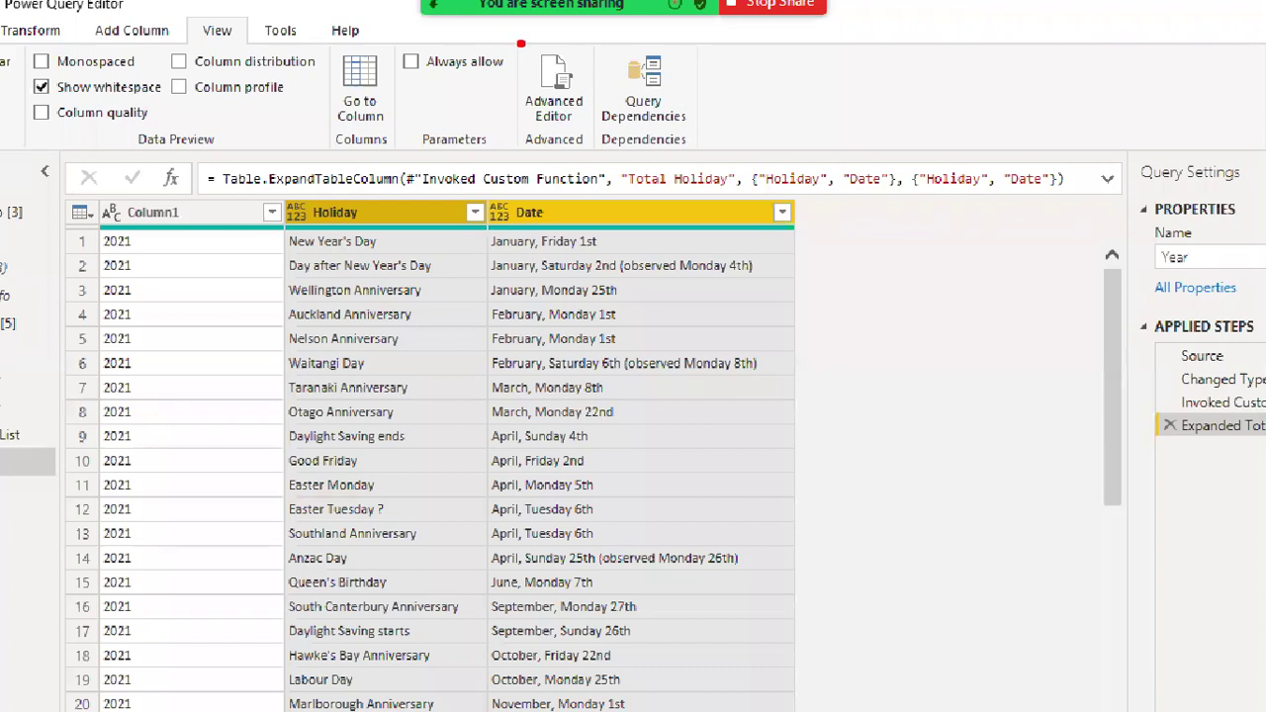
Mark the Advanced Editor command, and toggle the formula bar off and back on for the HolidayInfo query
left_click_drag(519, 45, 593, 156)
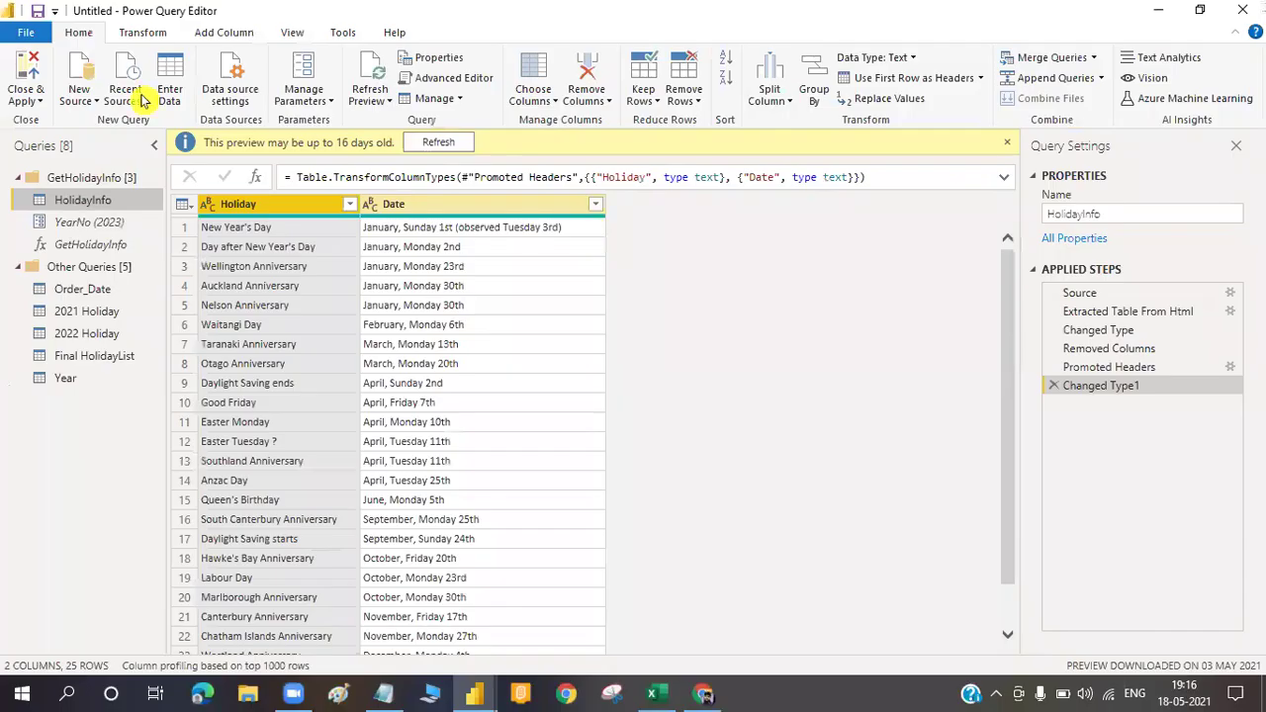
left_click(292, 33)
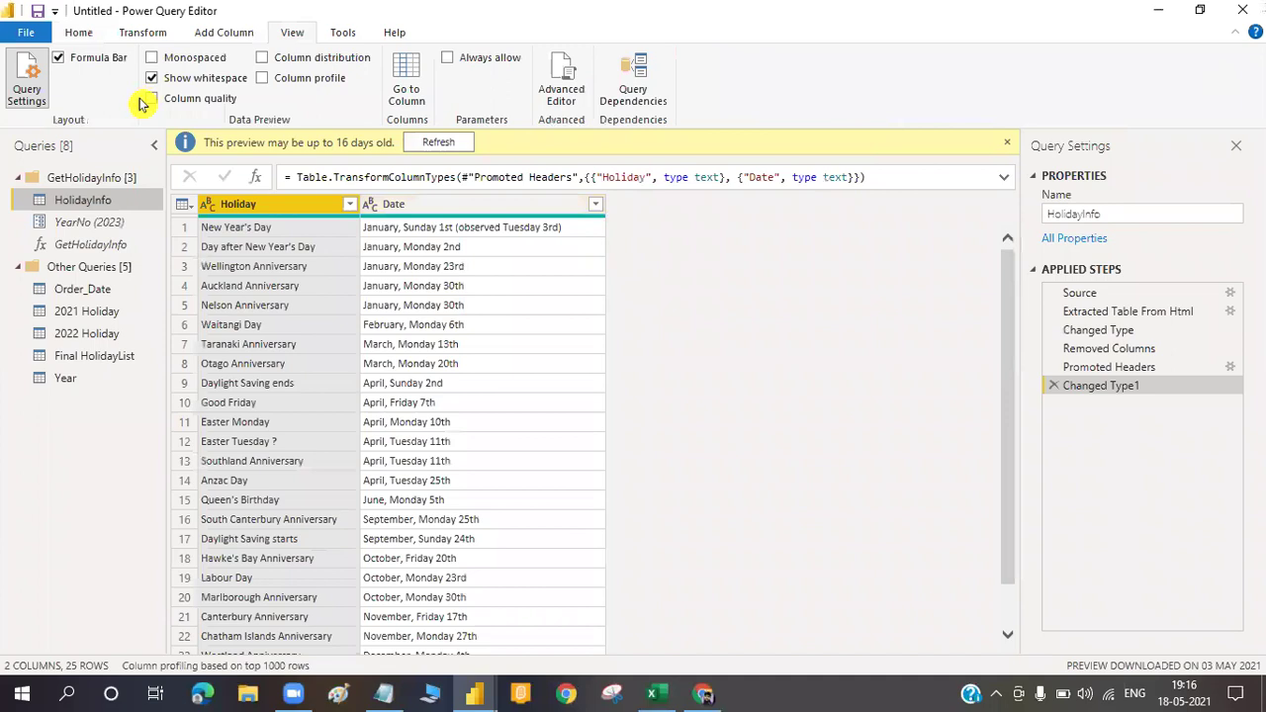
left_click(60, 59)
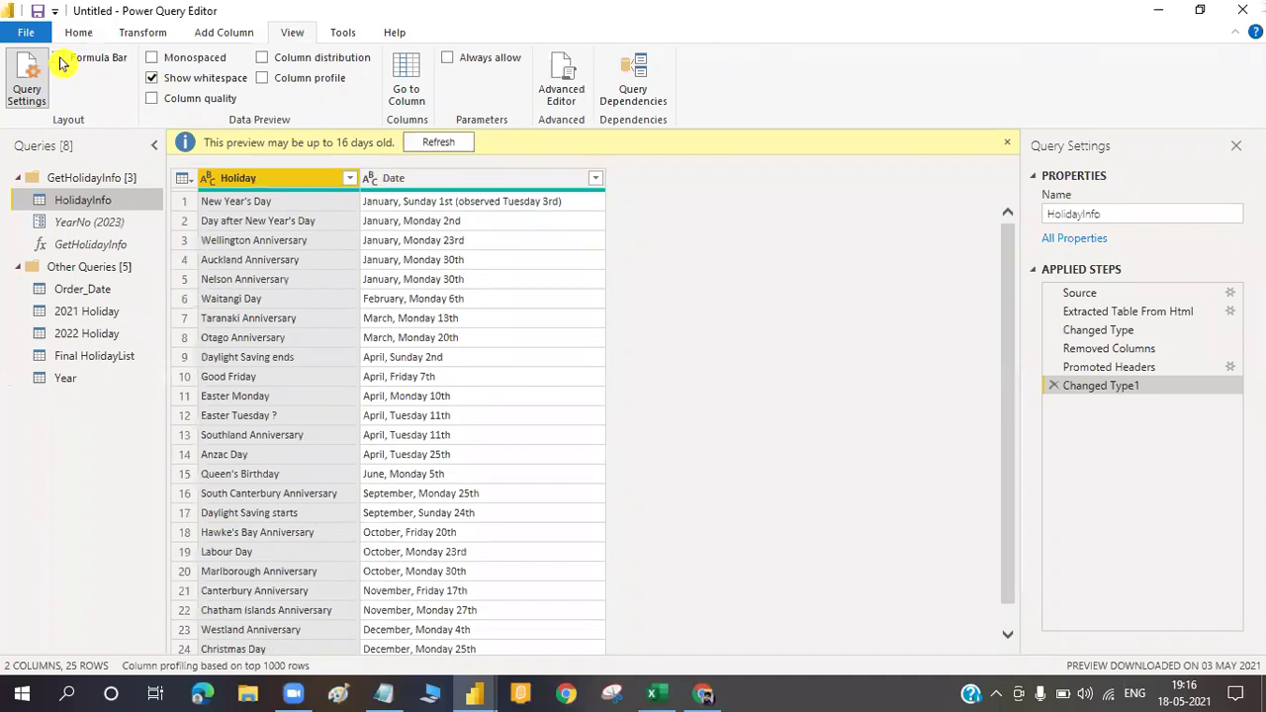
left_click(59, 58)
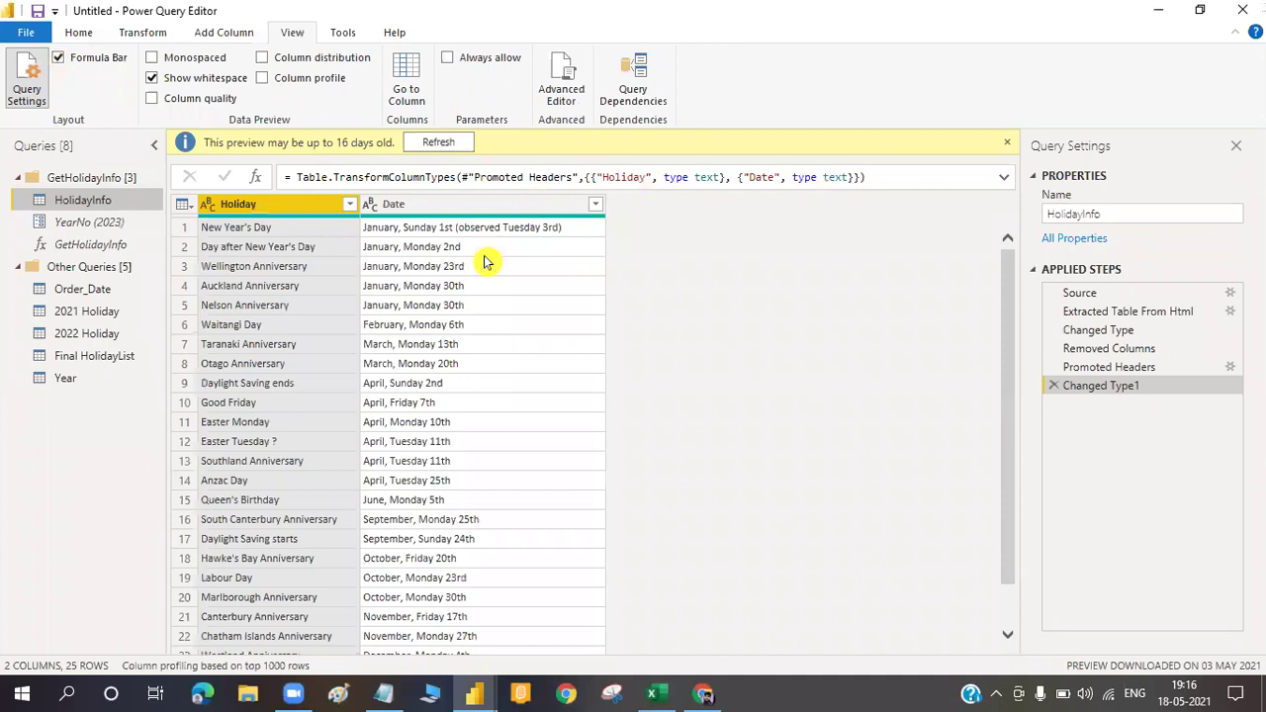
Review the HolidayInfo query's M code in a reduced Advanced Editor window beside its applied steps, and close it without changes
left_click(80, 39)
left_click(468, 87)
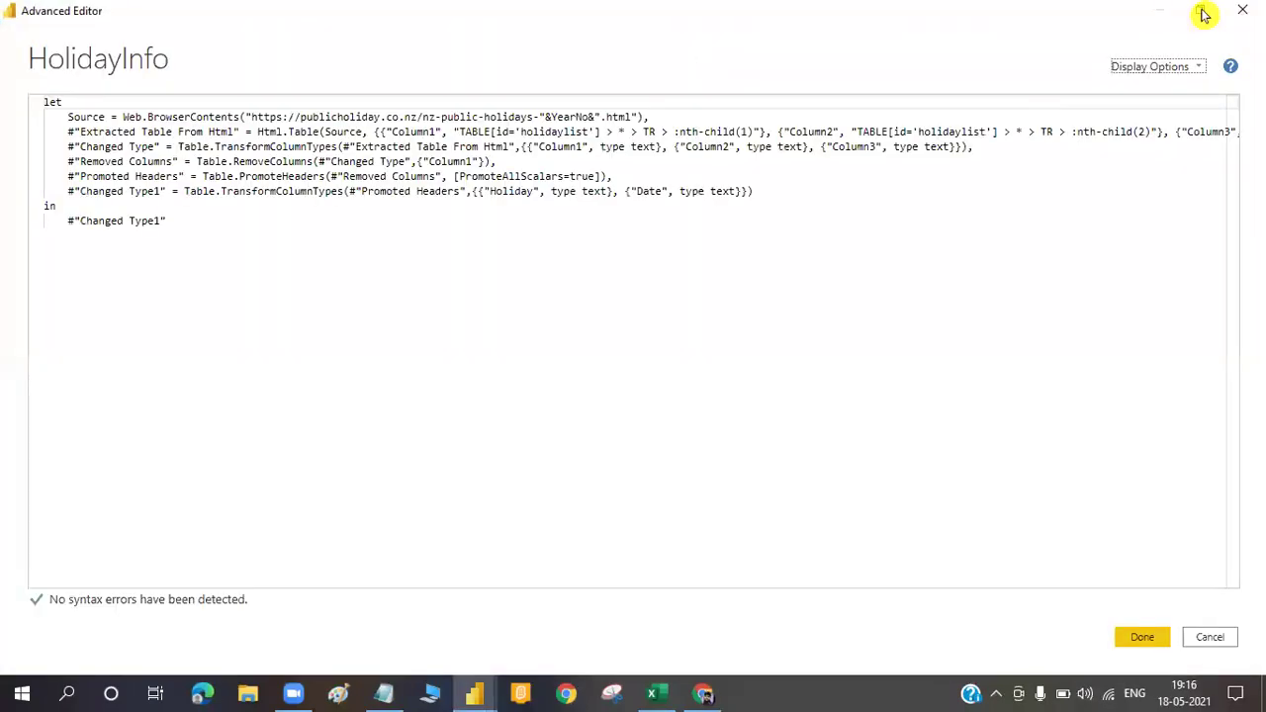
left_click(1203, 14)
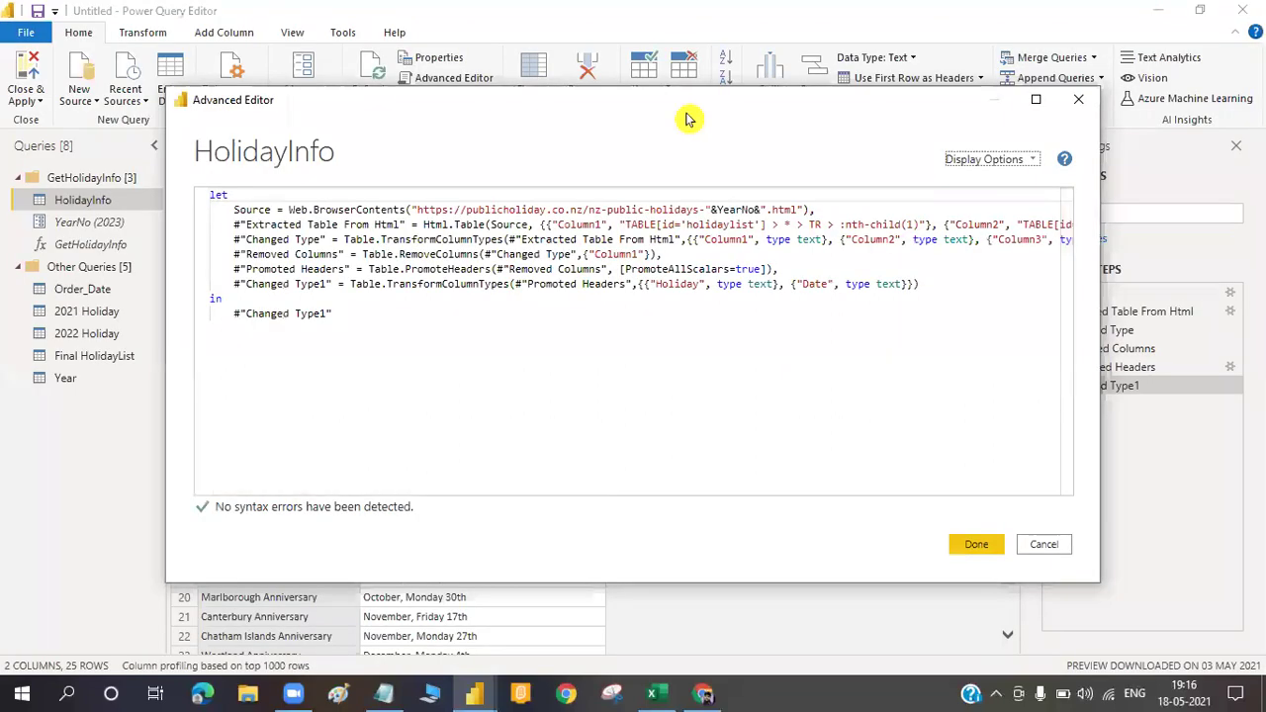
left_click_drag(557, 129, 426, 137)
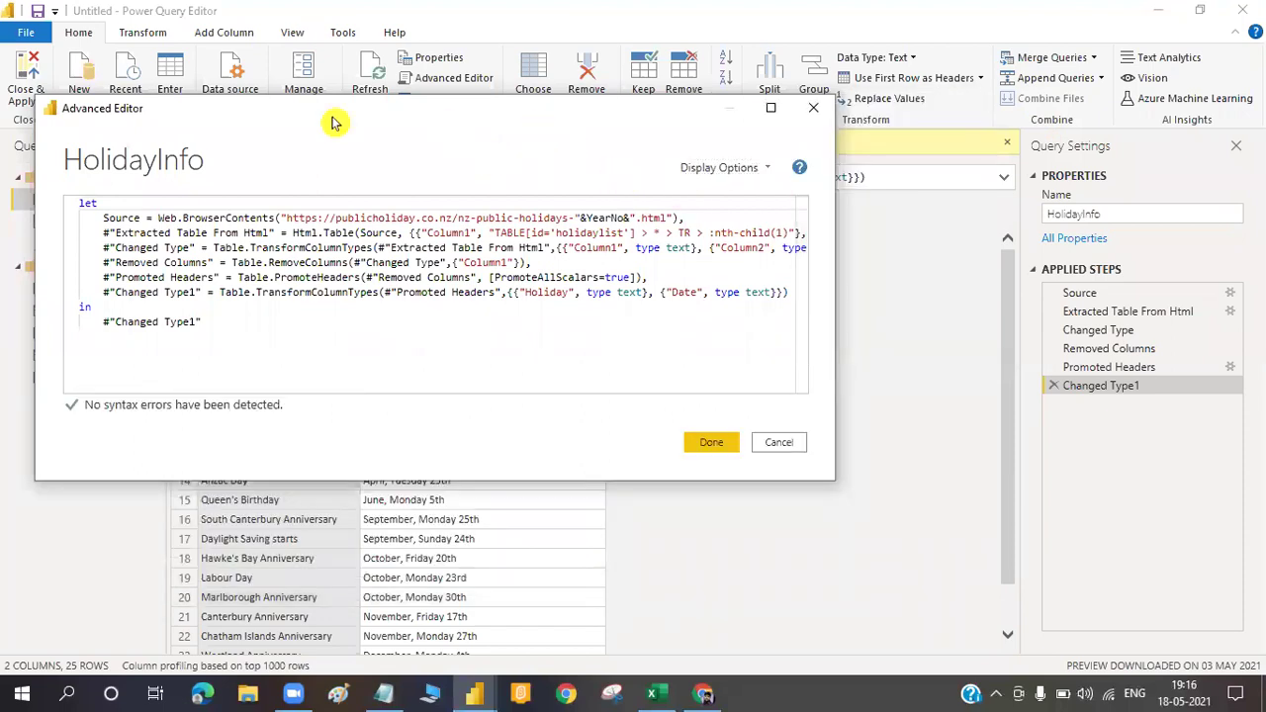
left_click_drag(161, 118, 329, 170)
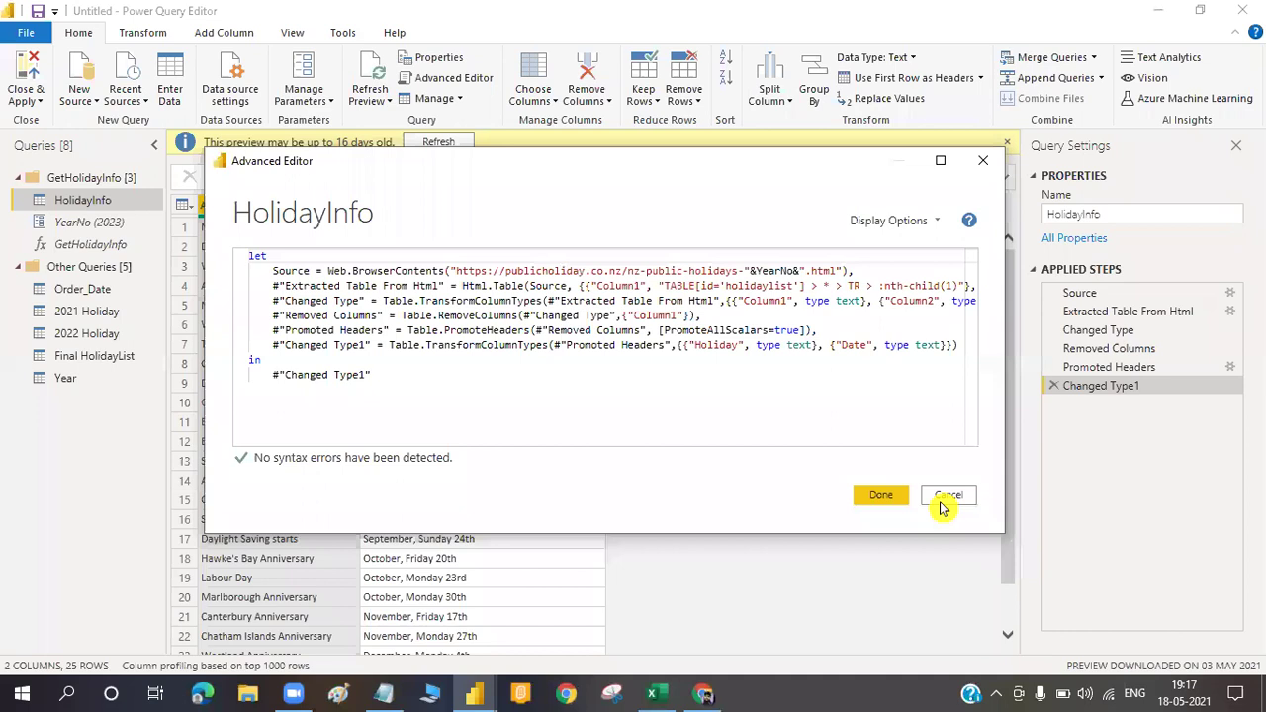
key("Escape")
Rename the HolidayInfo query's Date column to "date"
double_click(417, 205)
type("Dat")
key("BackSpace")
type("t")
key("BackSpace")
key("BackSpace")
key("BackSpace")
type("date")
key("Return")
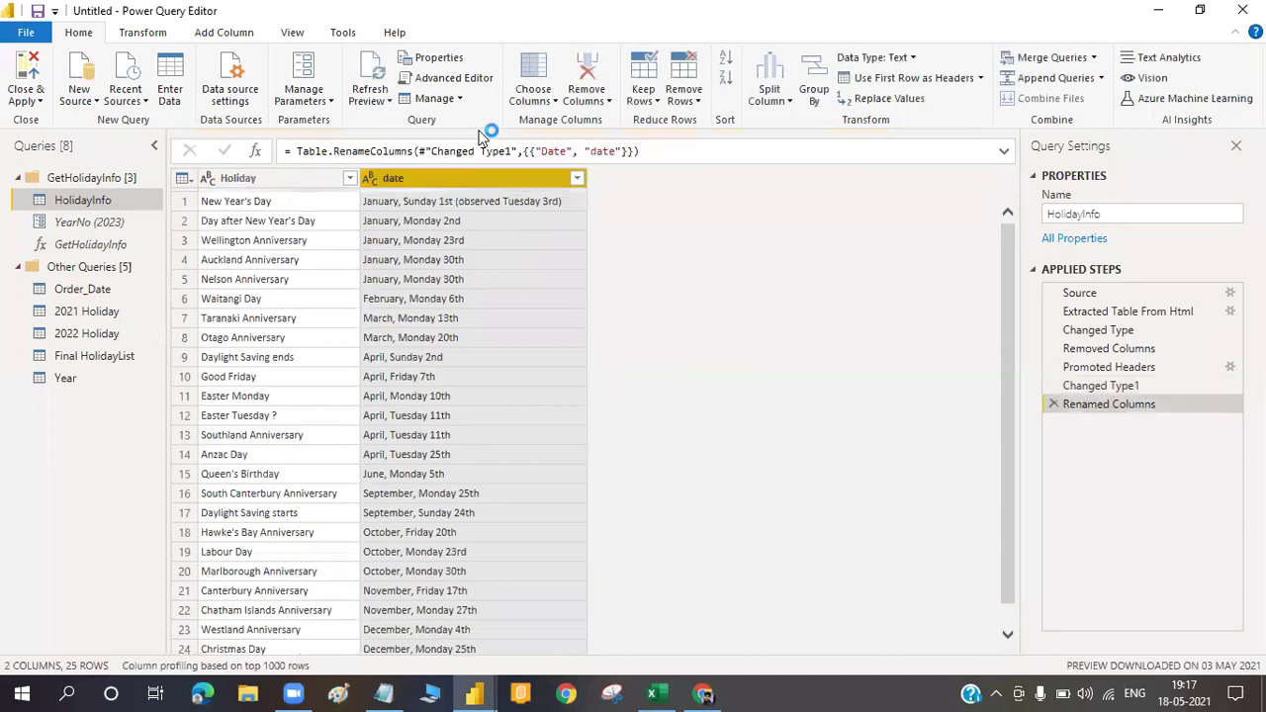
Copy the complete M code of the HolidayInfo query from the Advanced Editor, and close the editor without changes
left_click(460, 78)
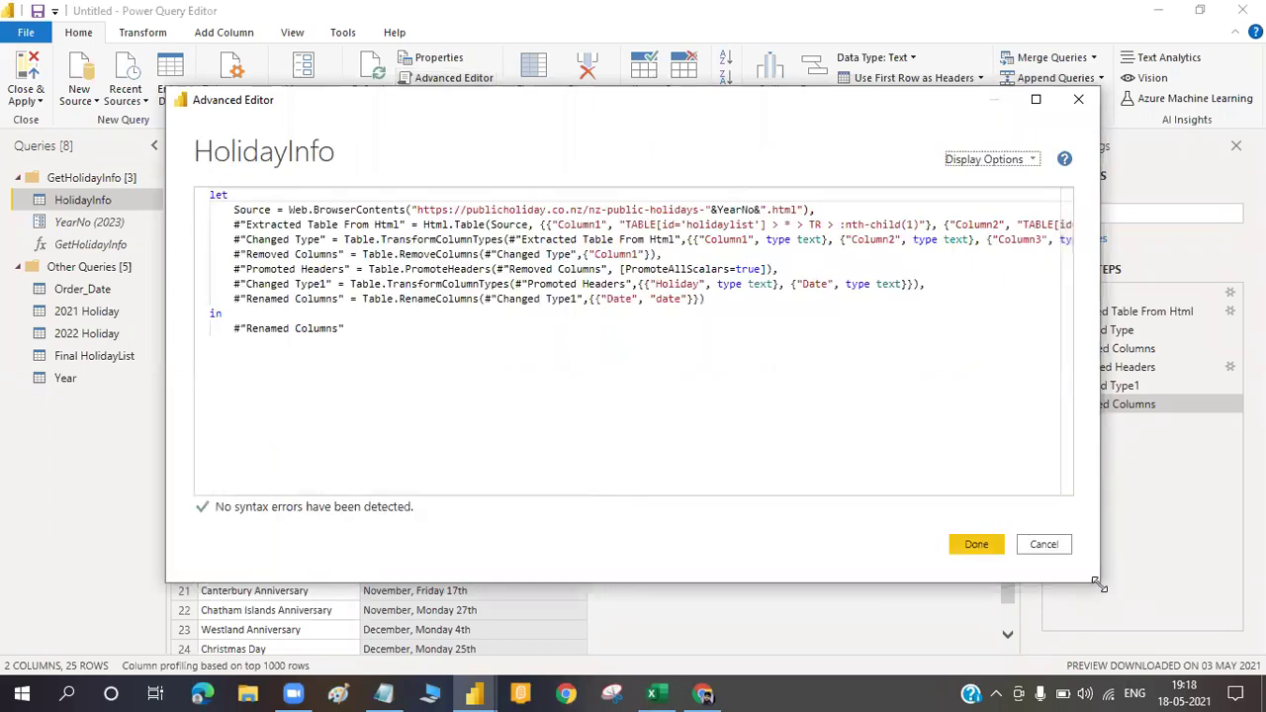
left_click_drag(949, 544, 951, 542)
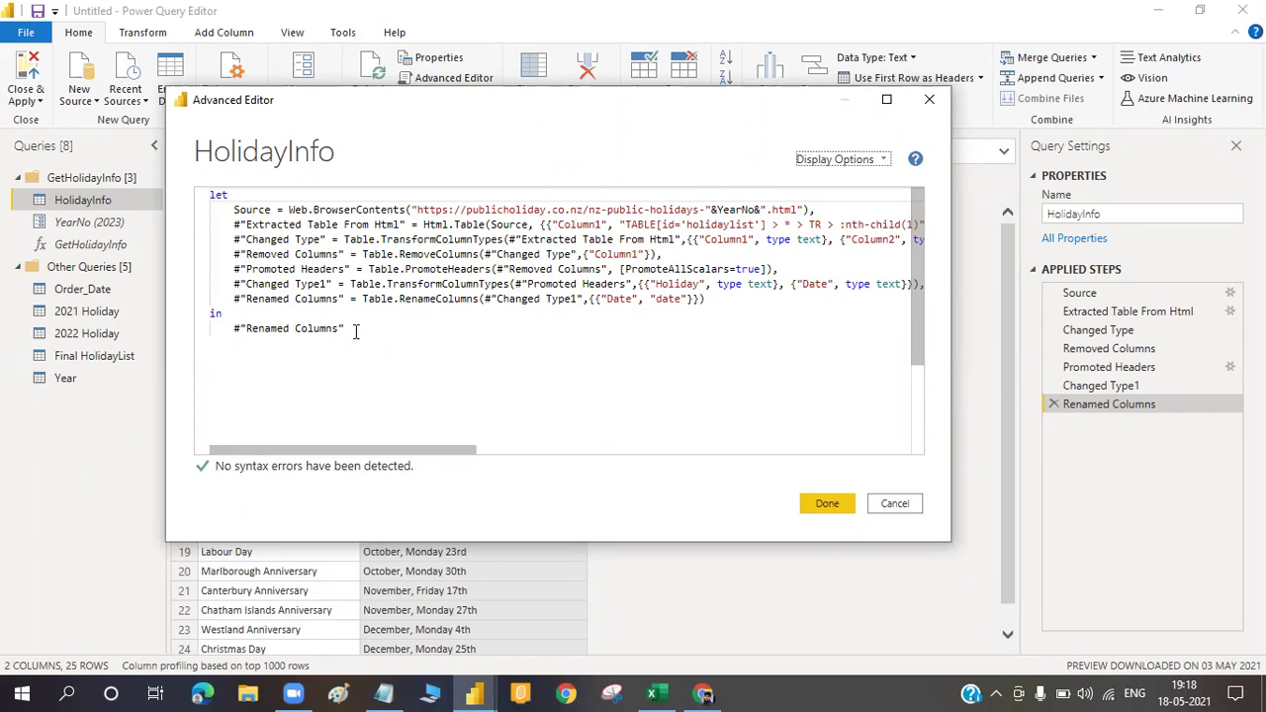
key("ctrl+a")
key("ctrl+c")
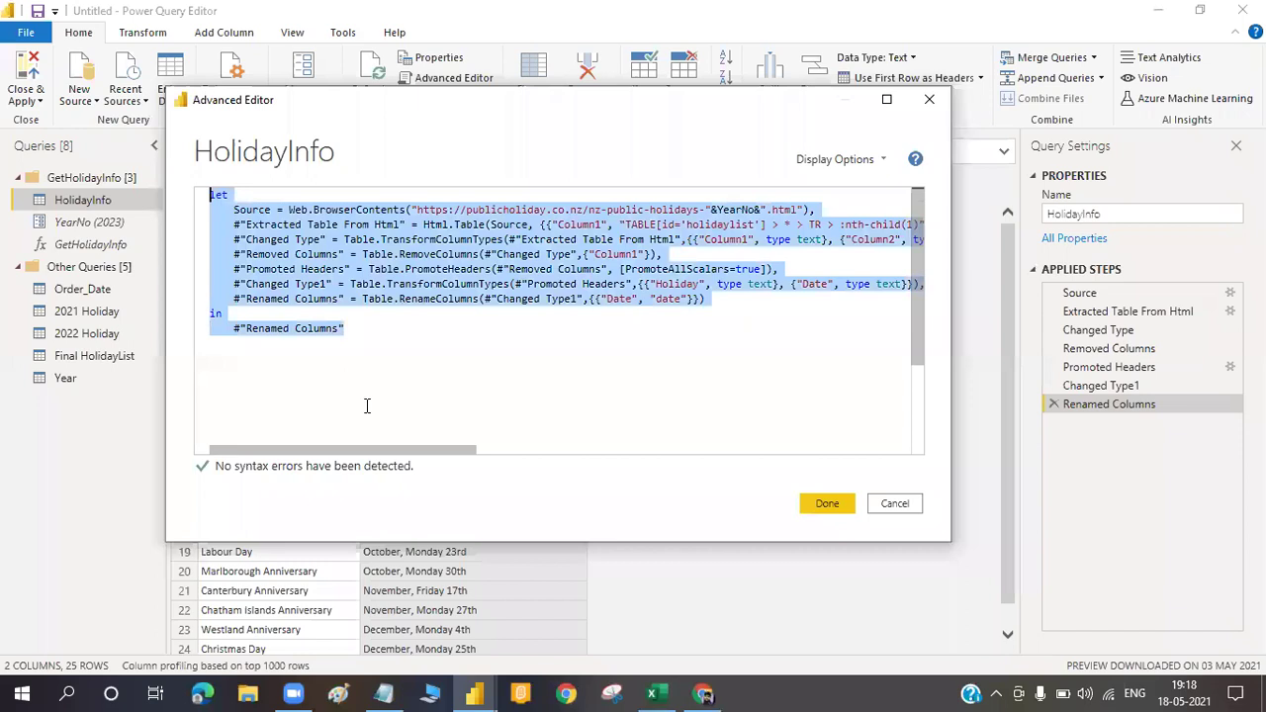
left_click(892, 504)
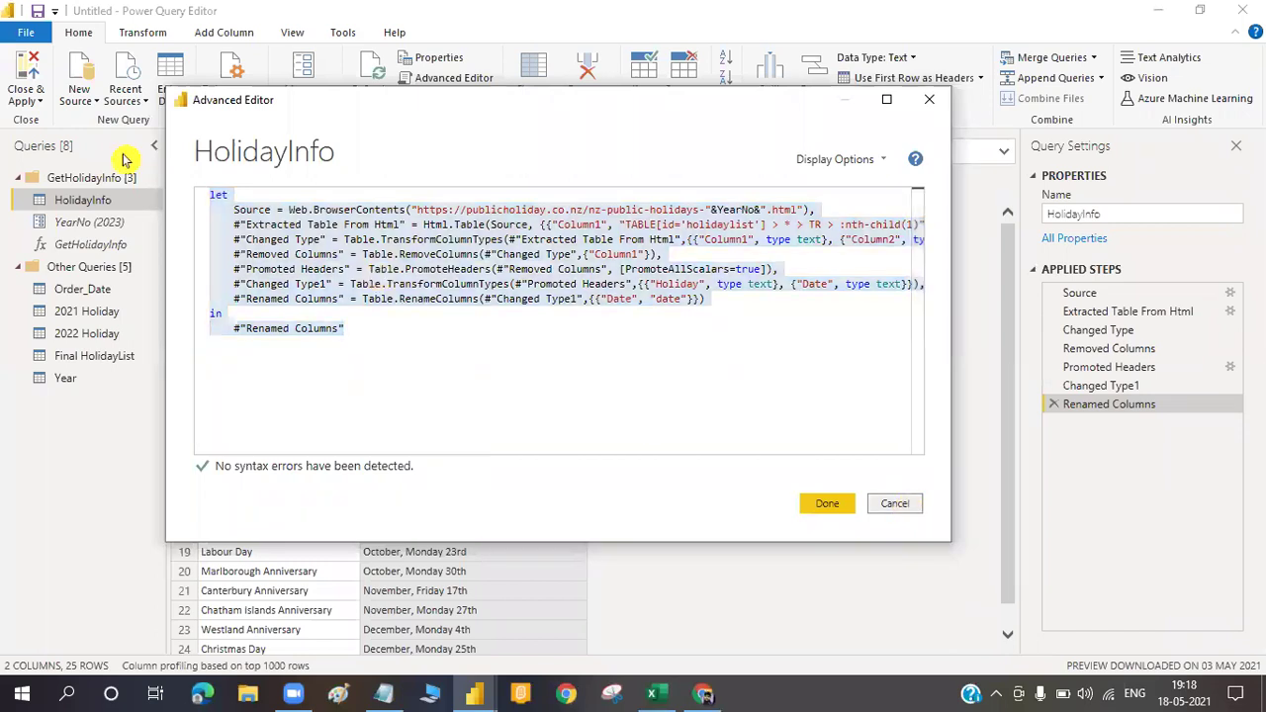
Create a blank query and replace its default M code with the copied HolidayInfo code in the Advanced Editor
left_click(96, 101)
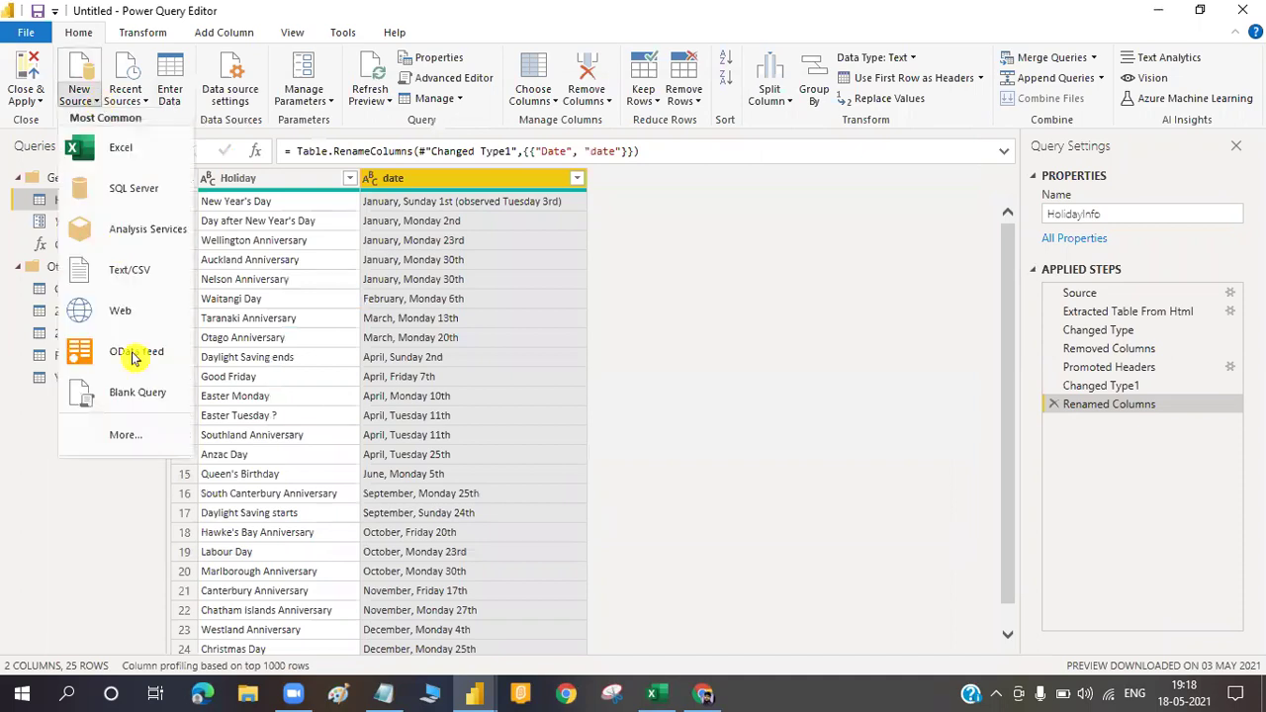
left_click(137, 403)
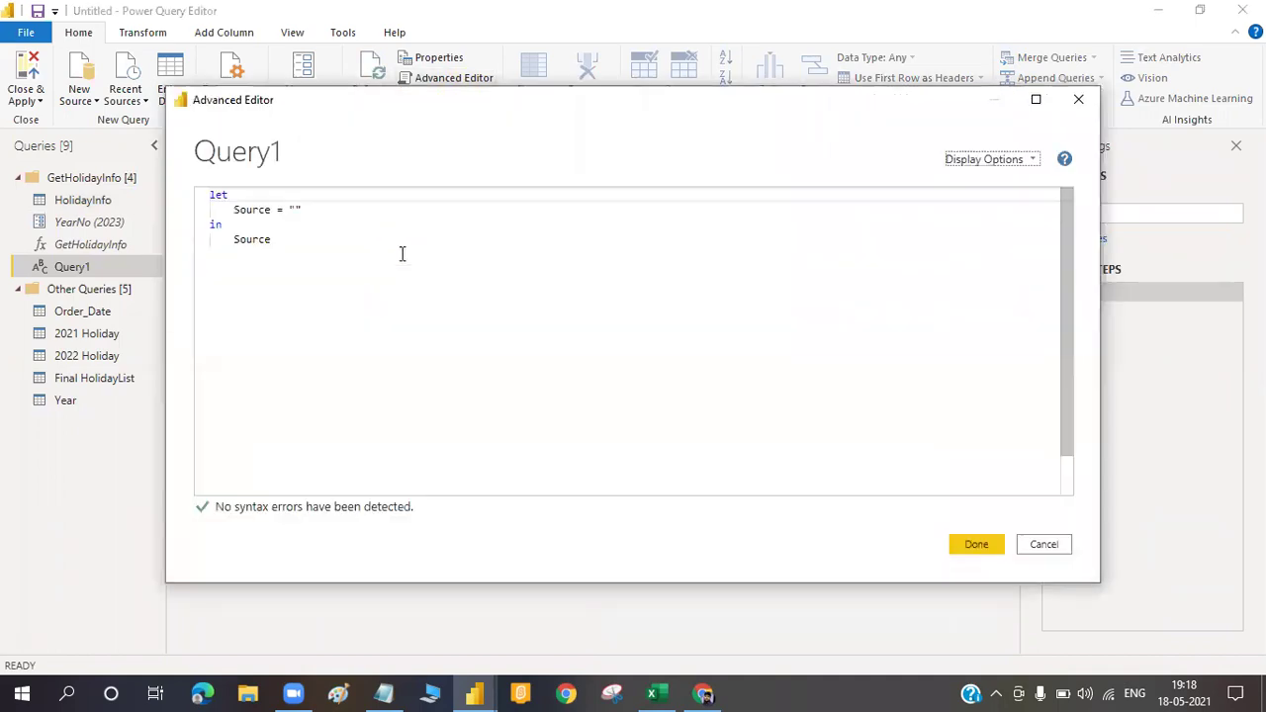
left_click(402, 254)
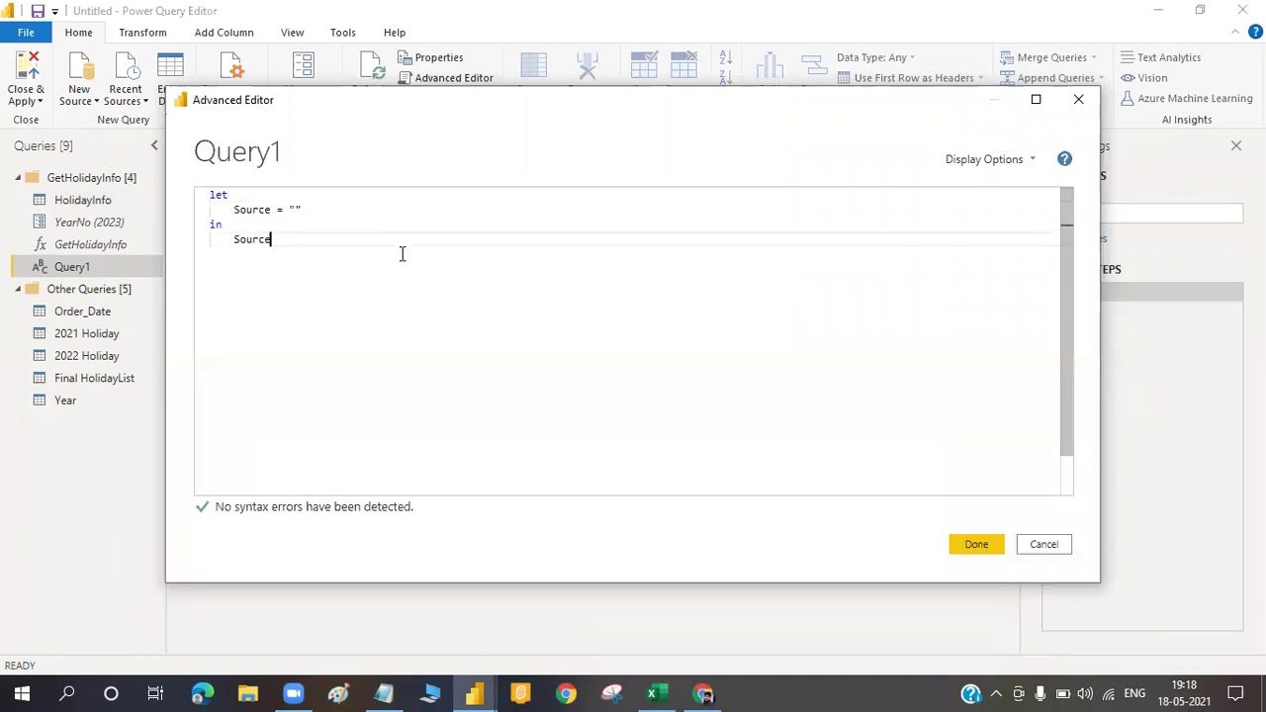
key("ctrl+a")
key("ctrl+v")
left_click(969, 548)
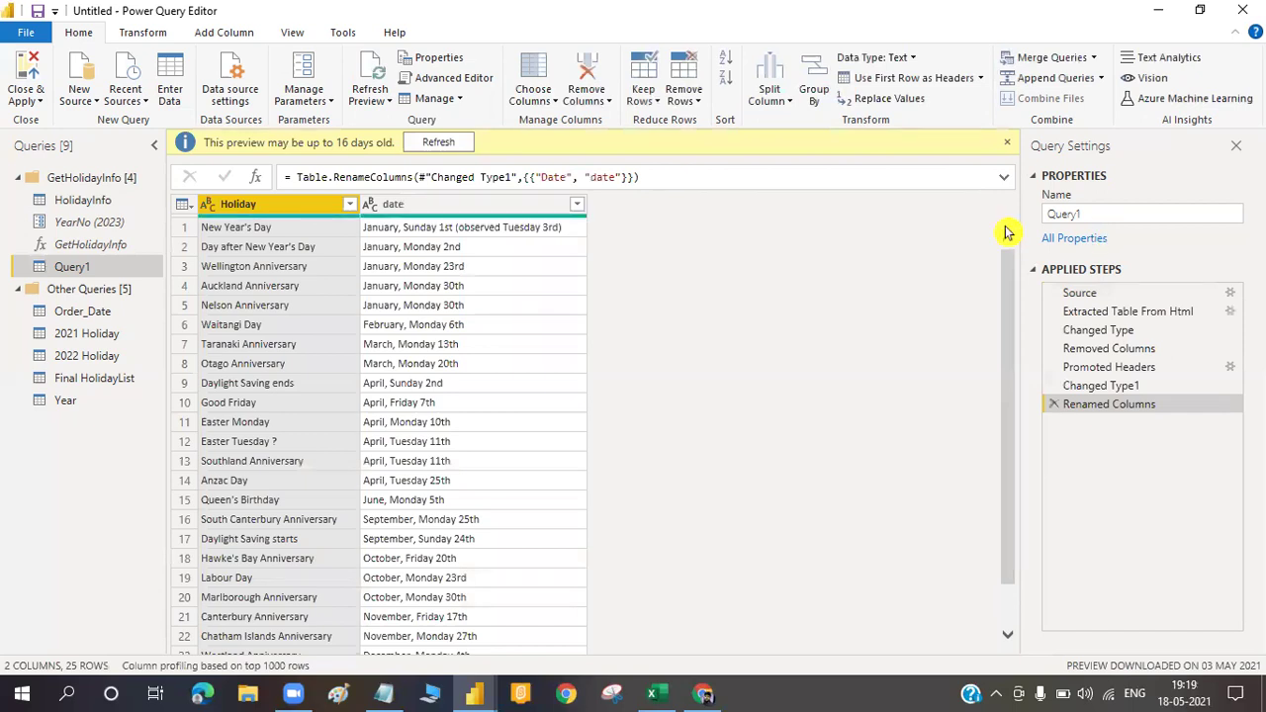
Delete the Query1 query from the GetHolidayInfo group
key("F2")
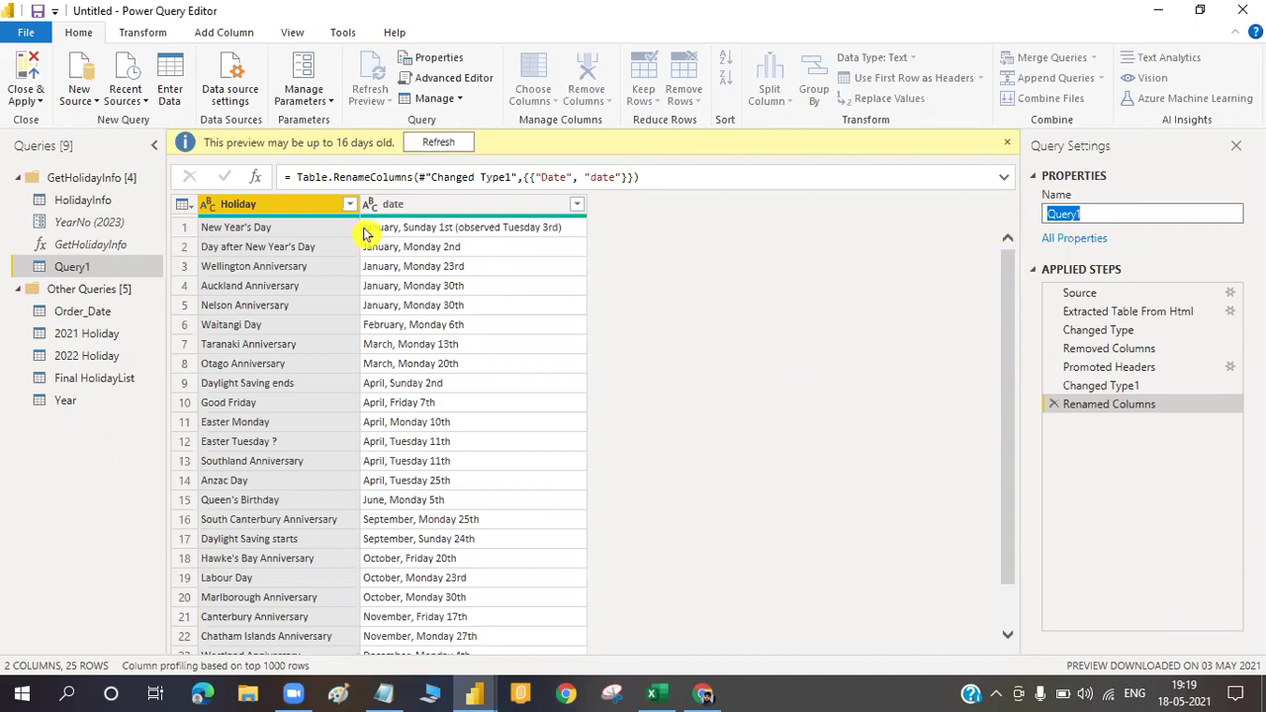
left_click(83, 268)
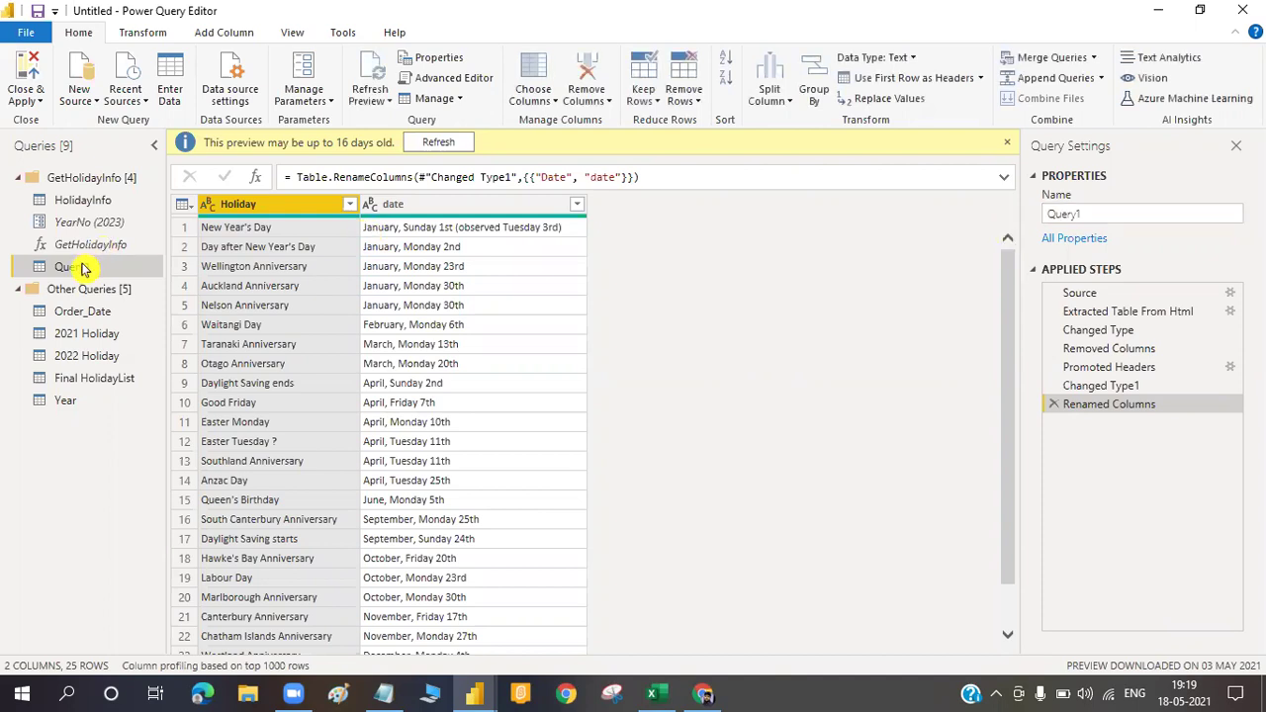
right_click(83, 268)
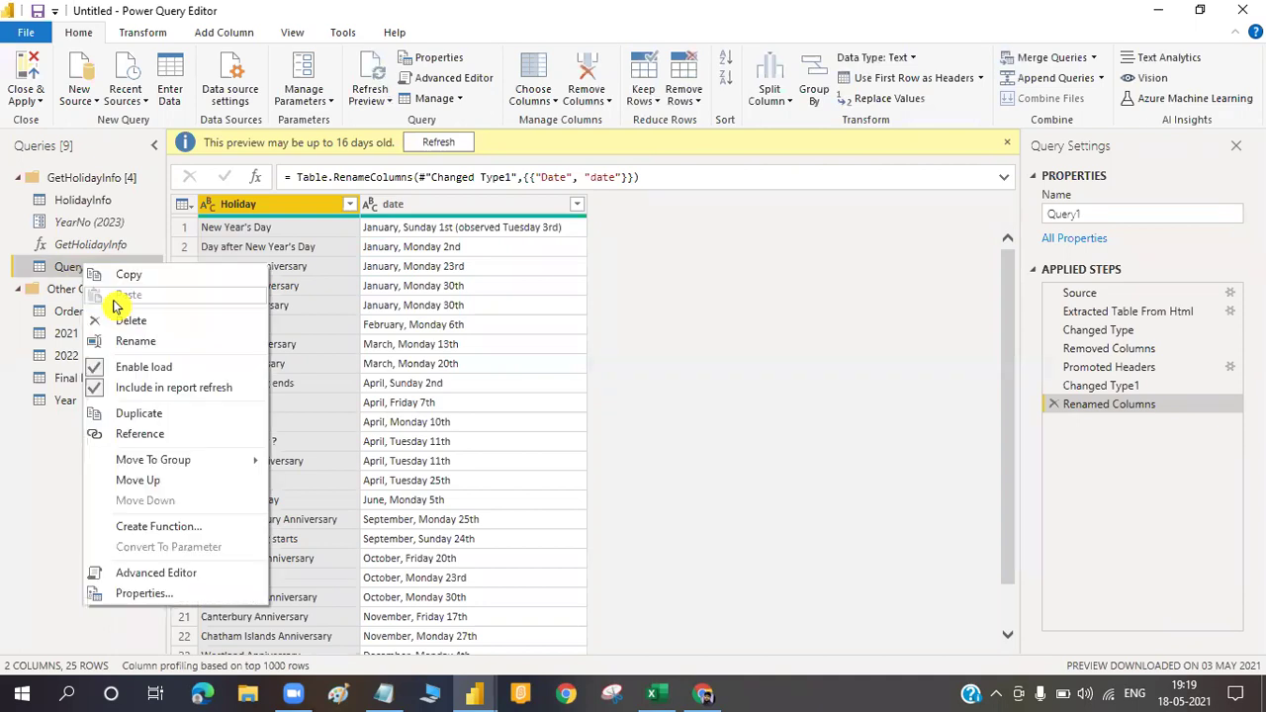
left_click(191, 324)
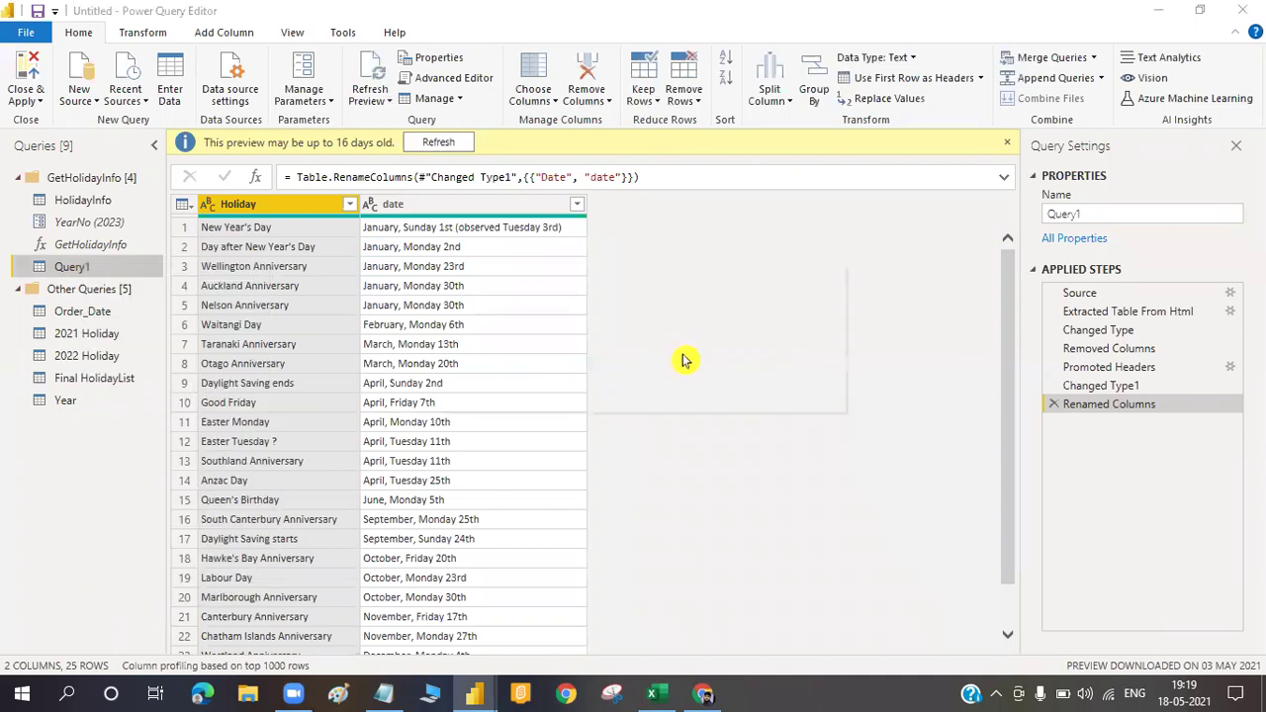
left_click(720, 374)
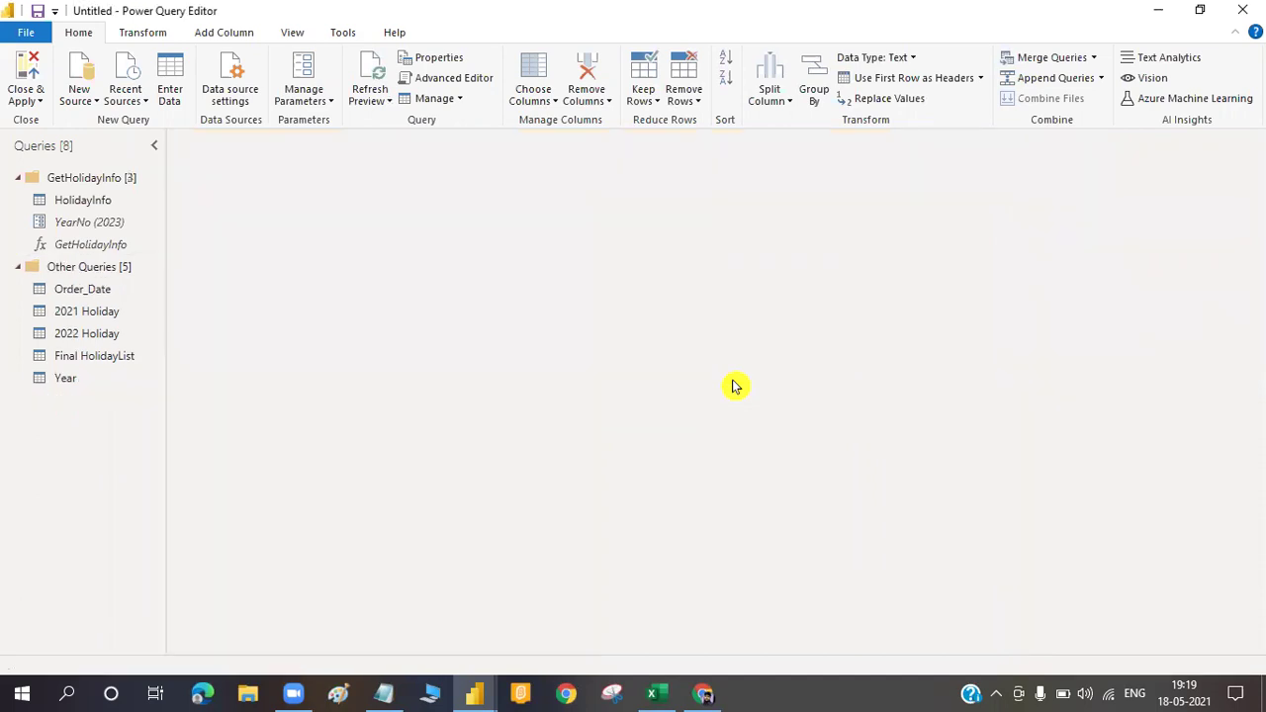
Examine the full M code of the HolidayInfo query in the Advanced Editor, including the ends of the long lines and the Renamed Columns step
left_click(99, 201)
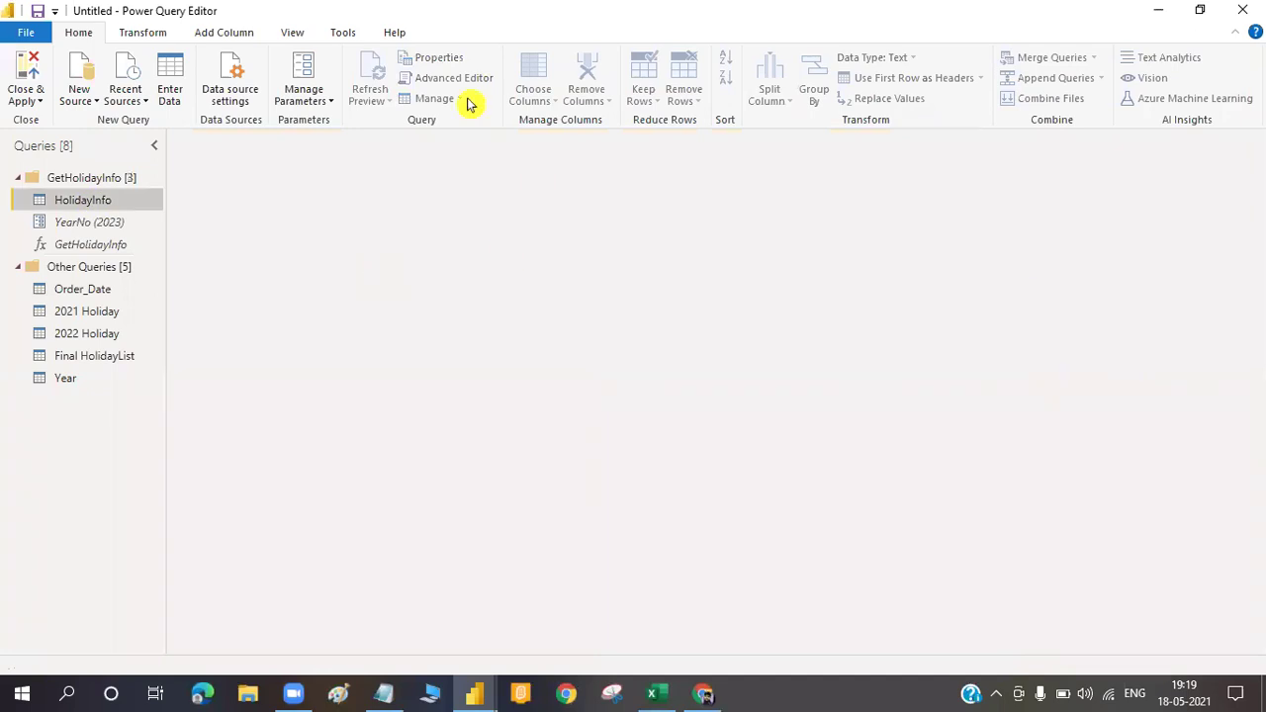
left_click(461, 83)
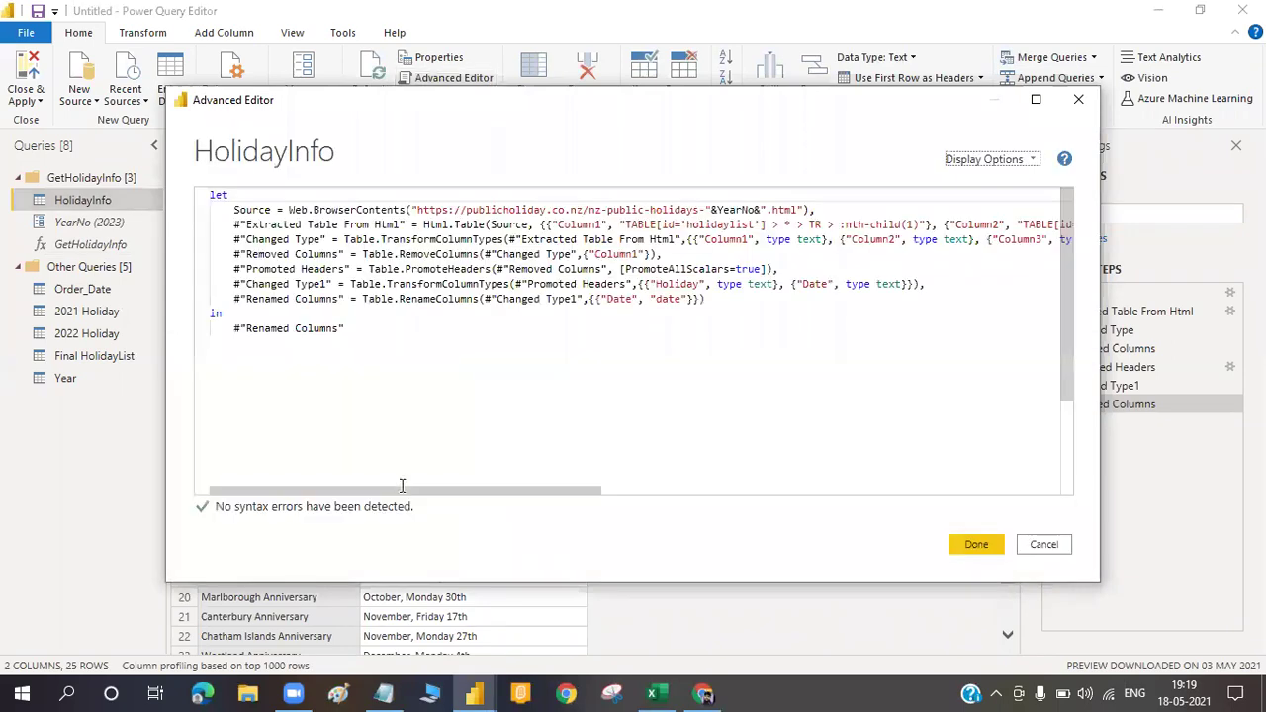
left_click(711, 491)
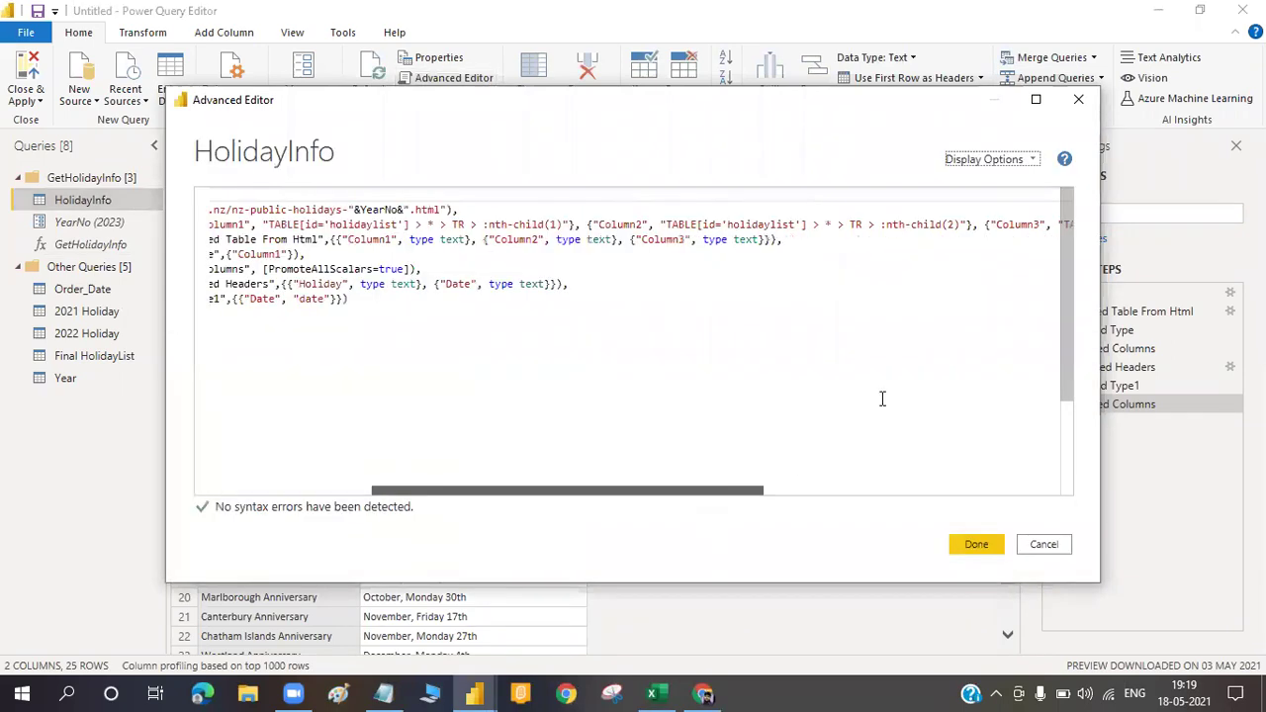
left_click(801, 491)
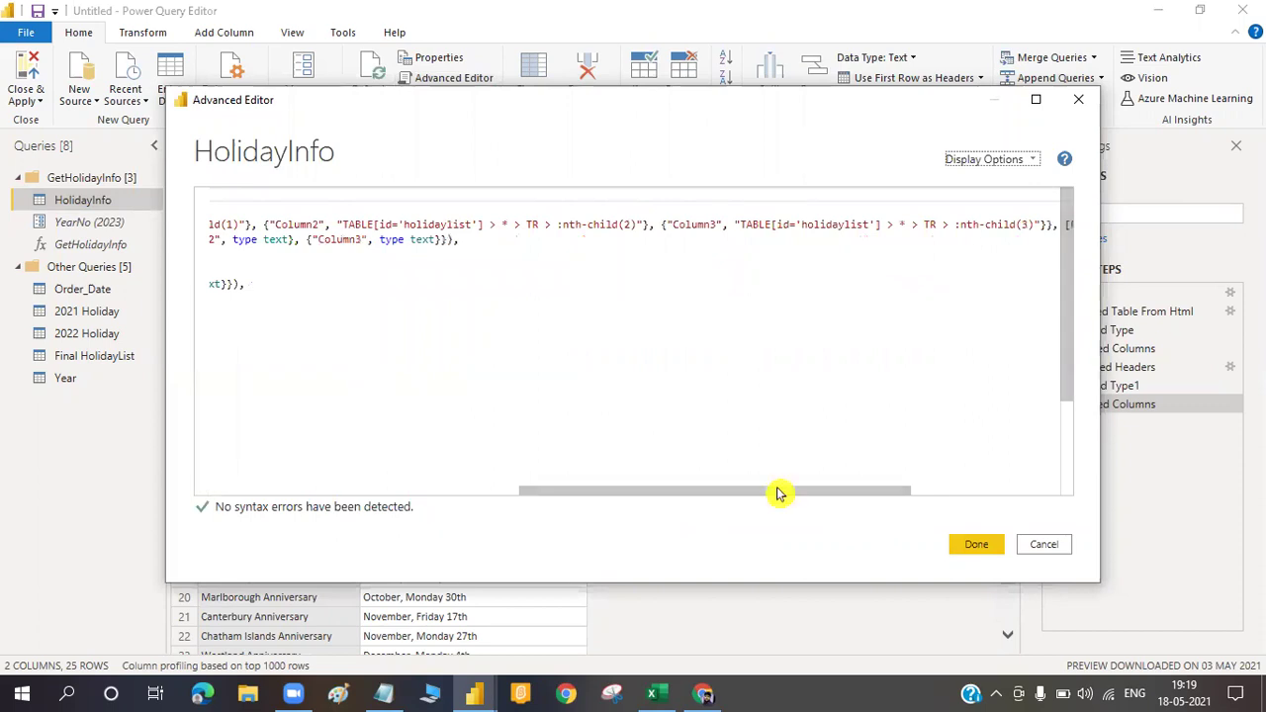
left_click(972, 492)
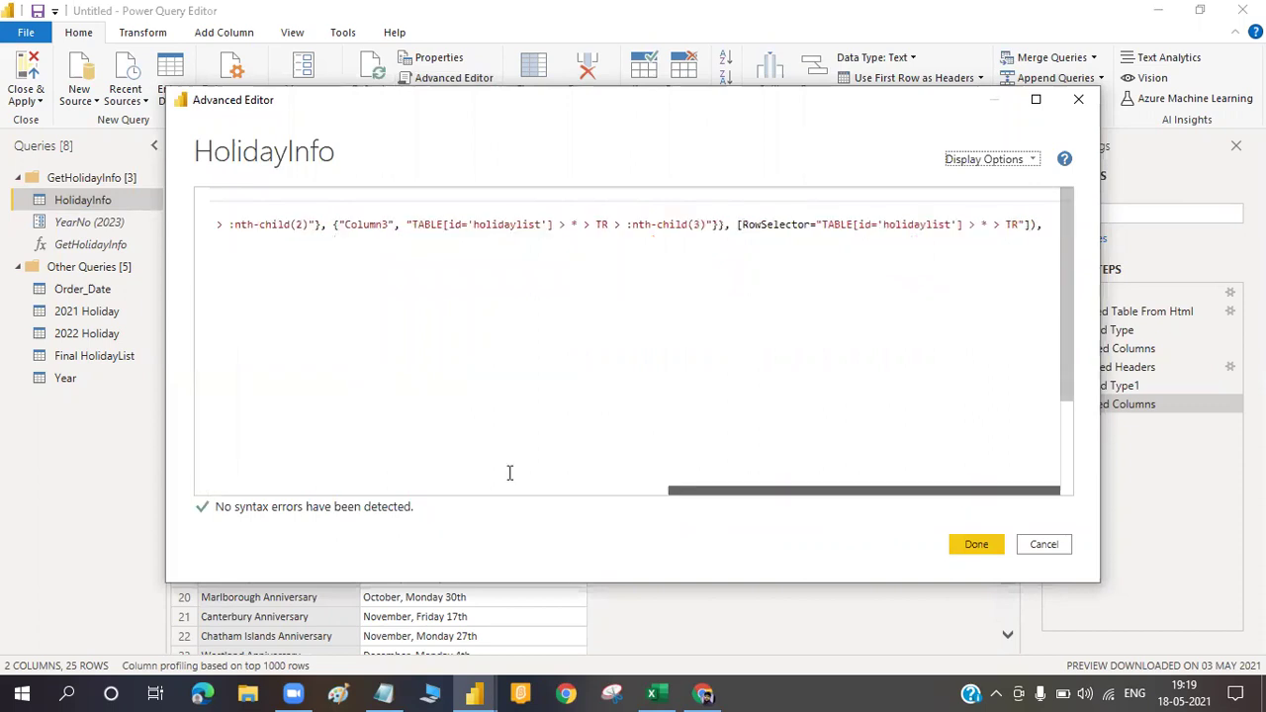
left_click(466, 472)
left_click(722, 299)
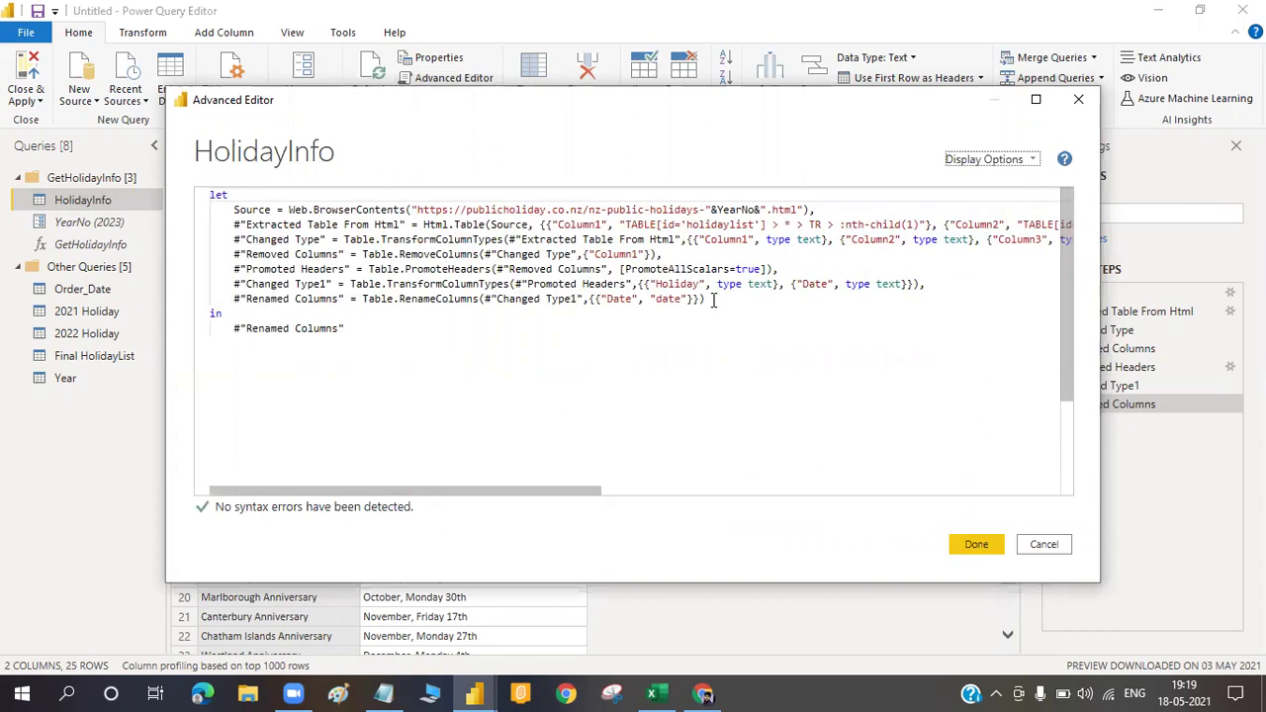
left_click(651, 299, "shift")
left_click(650, 299)
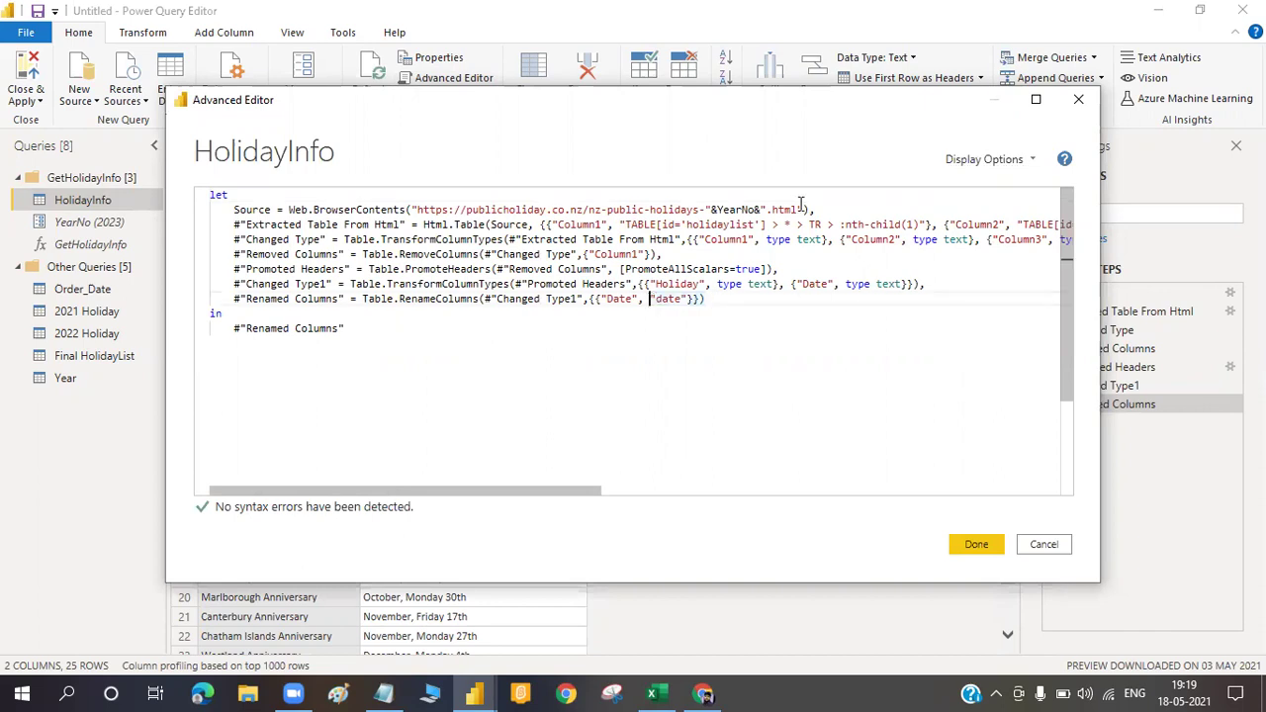
left_click(678, 254)
left_click(421, 345)
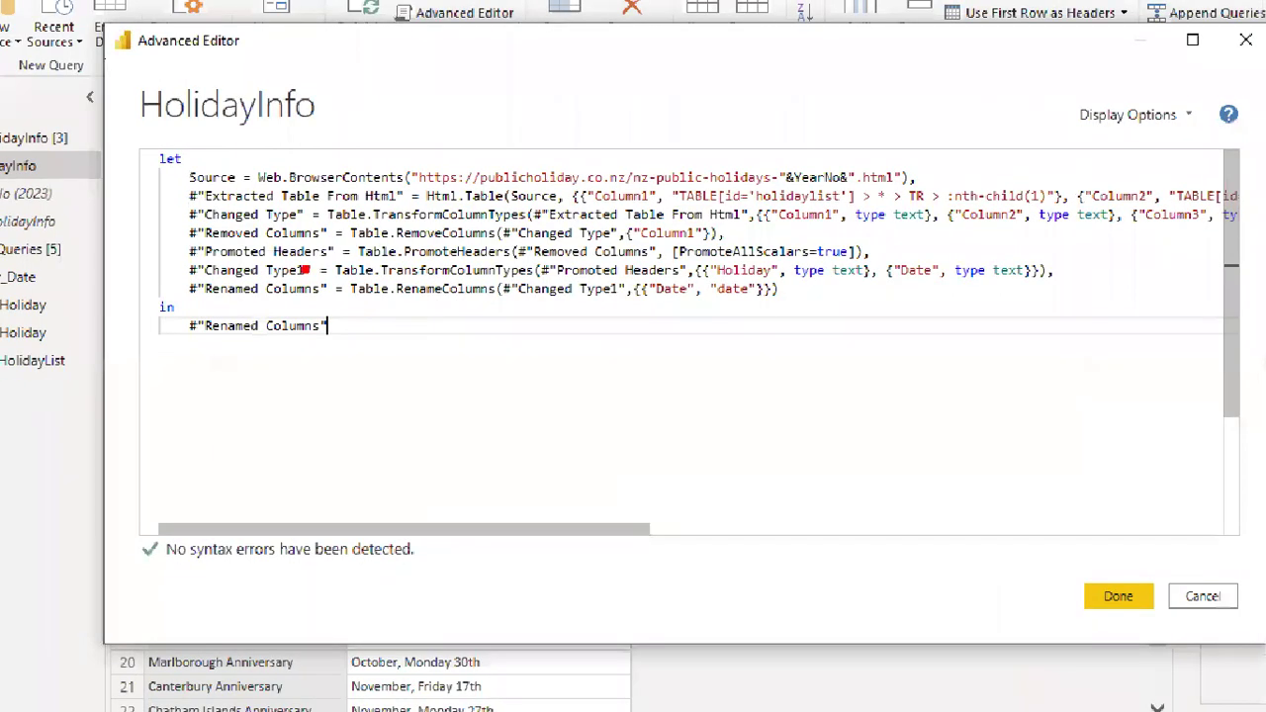
Underline "Removed Columns" and "Table.RemoveColumns", trace the "Changed Type" reference to its own step, and close the Advanced Editor without changes
left_click_drag(188, 243, 324, 238)
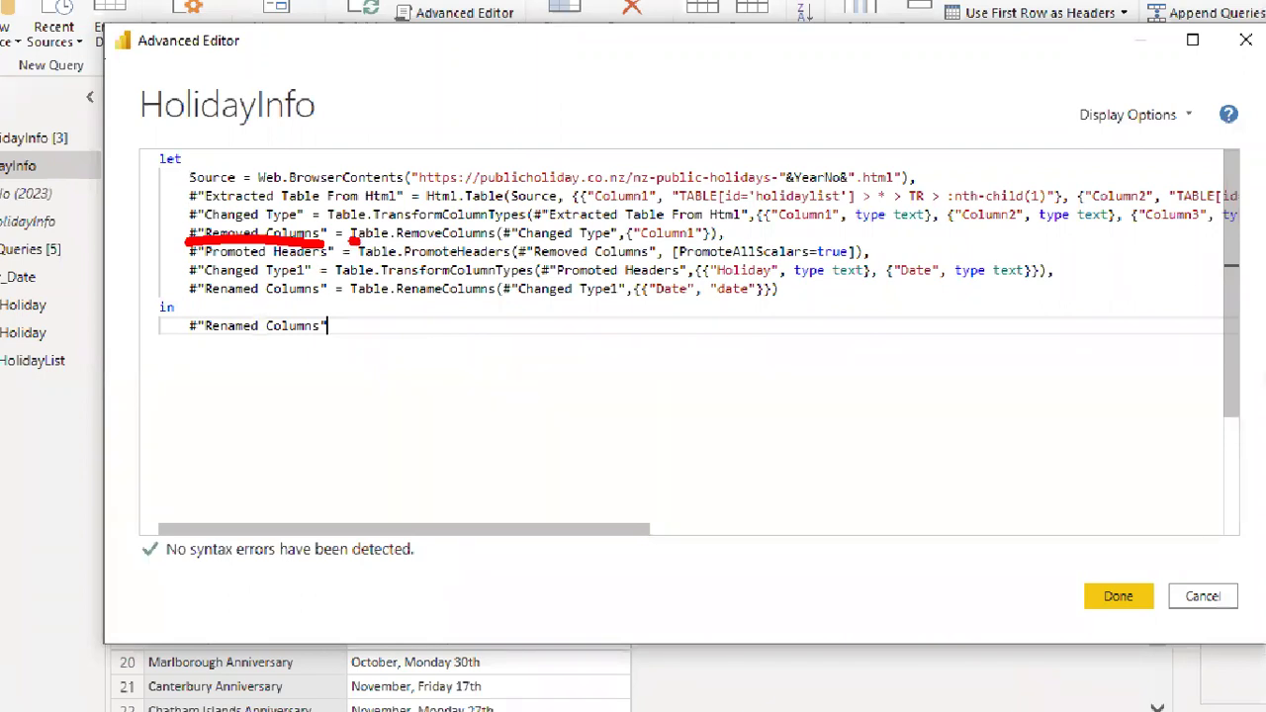
left_click_drag(353, 237, 493, 238)
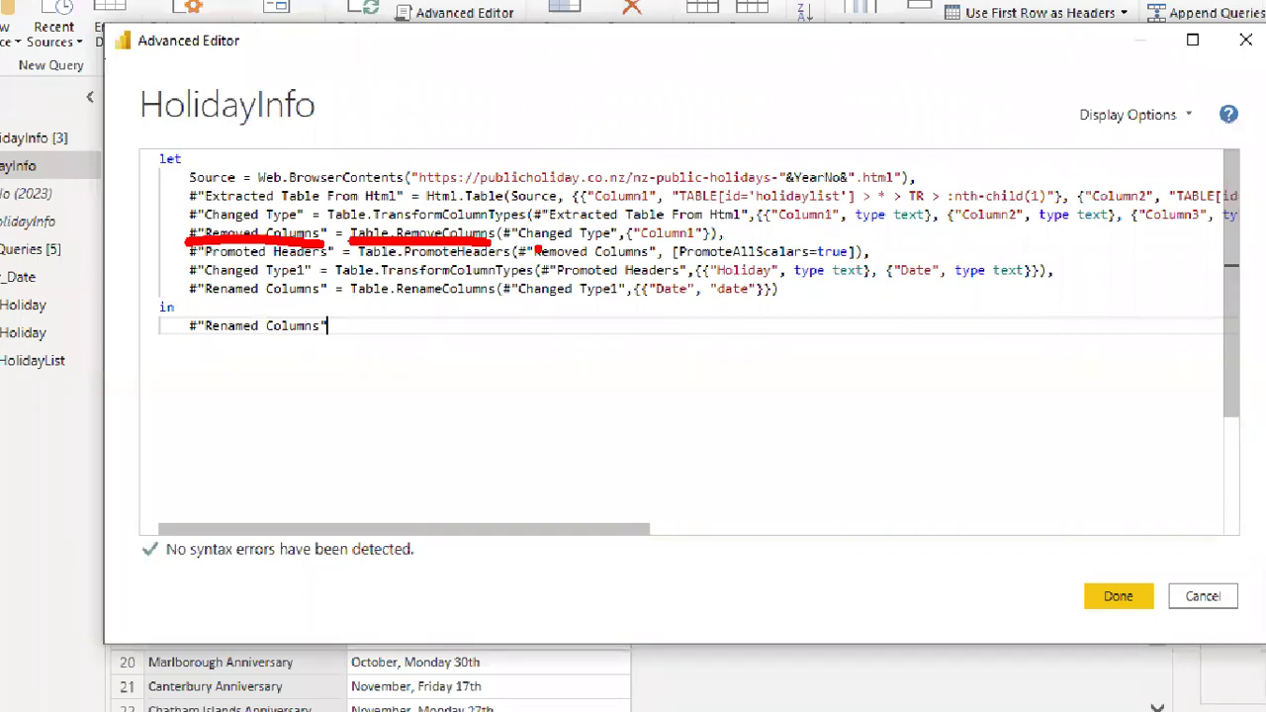
left_click_drag(512, 230, 286, 222)
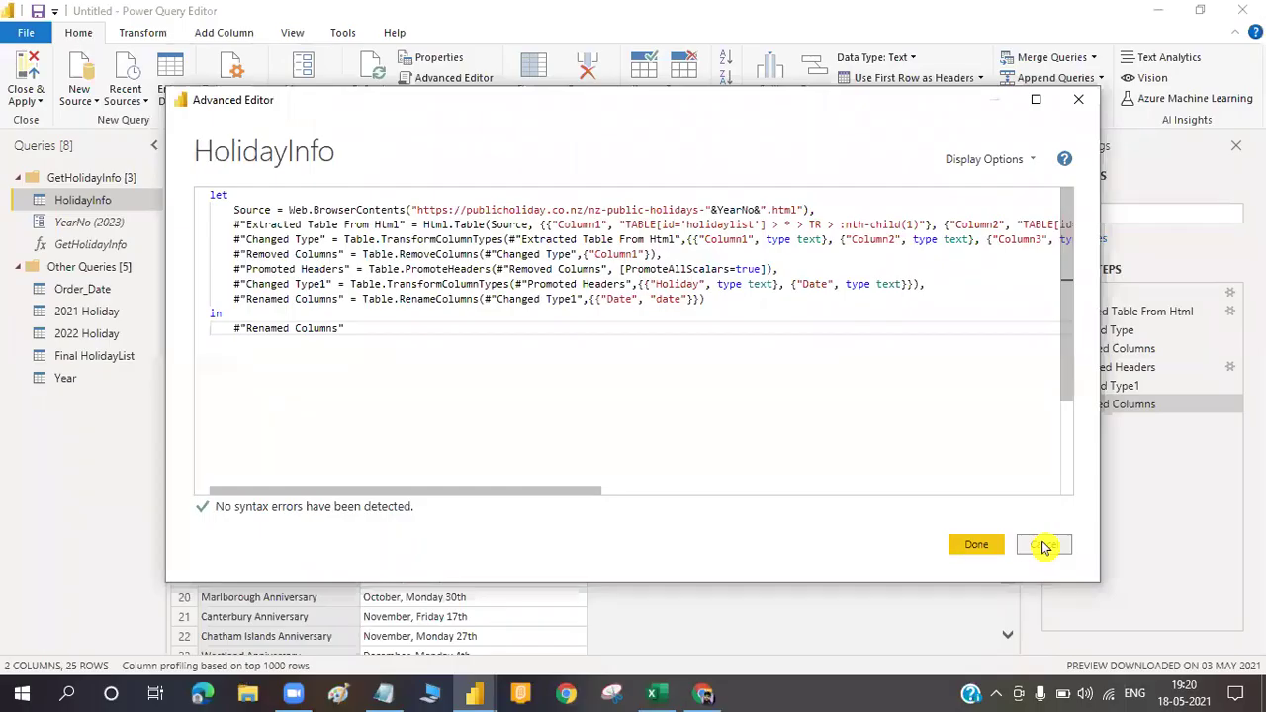
left_click(1043, 545)
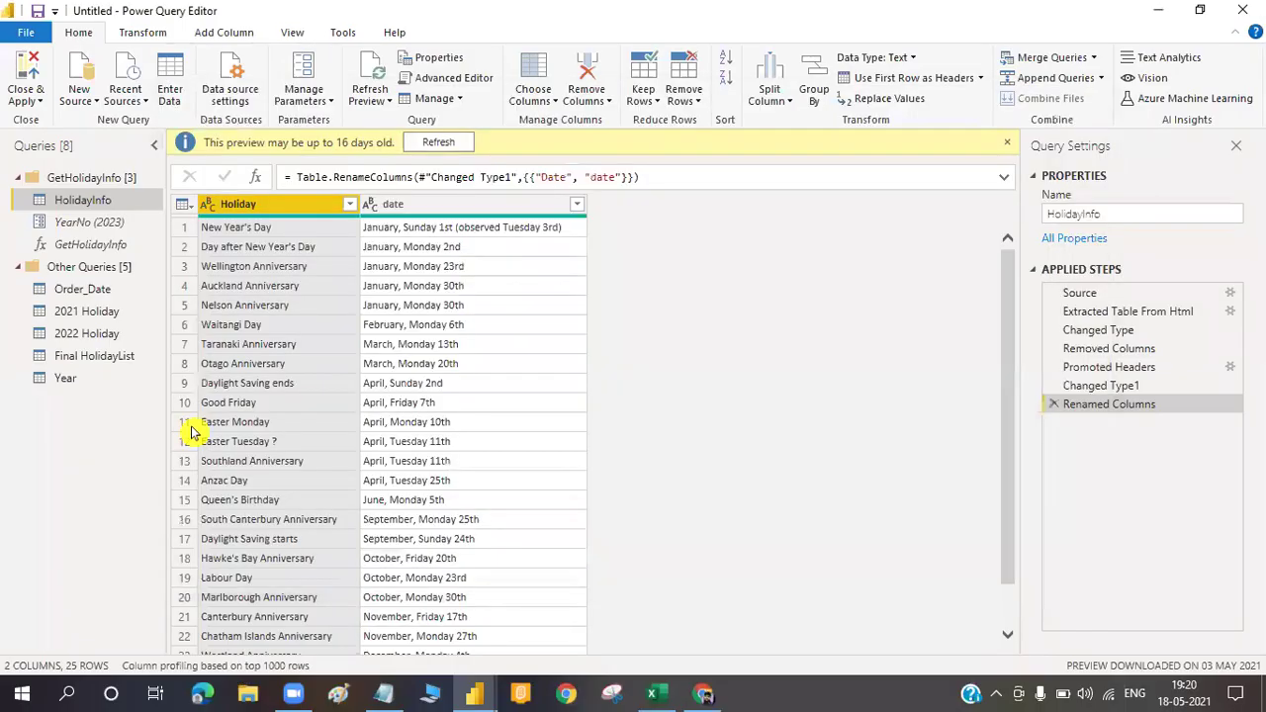
Try to delete the 2021 Holiday query from the Other Queries group
right_click(87, 314)
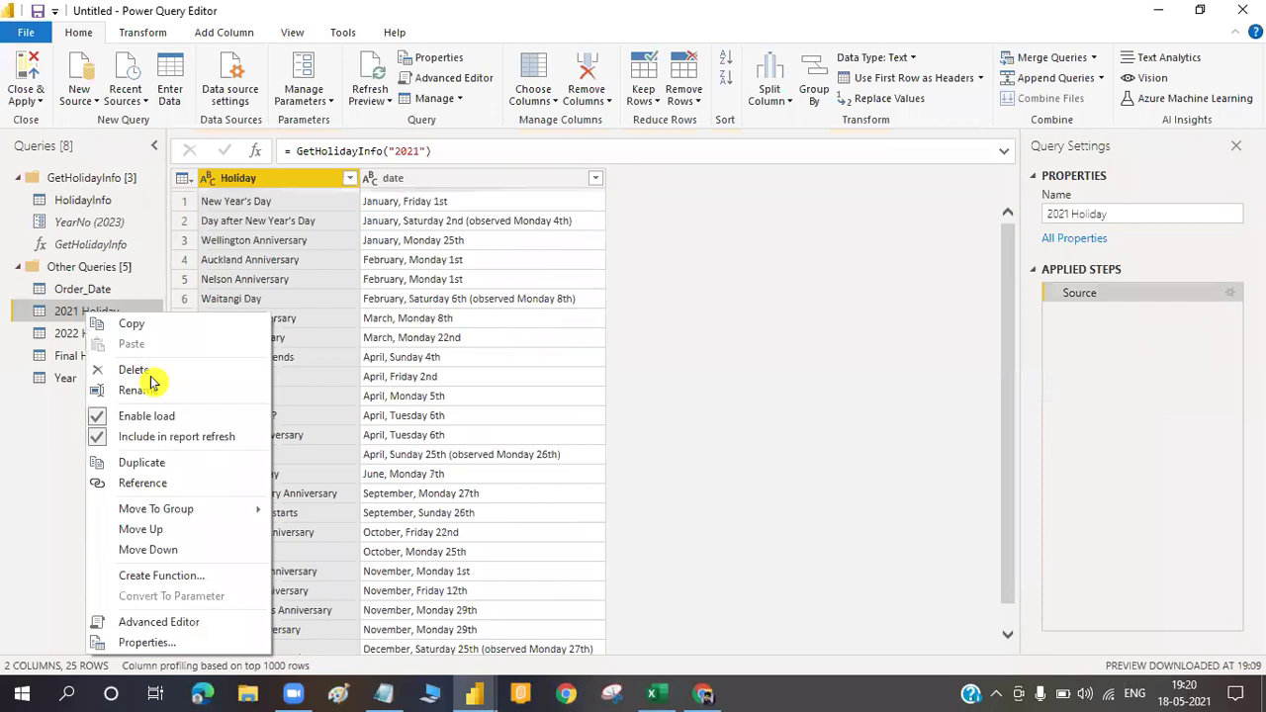
left_click(640, 77)
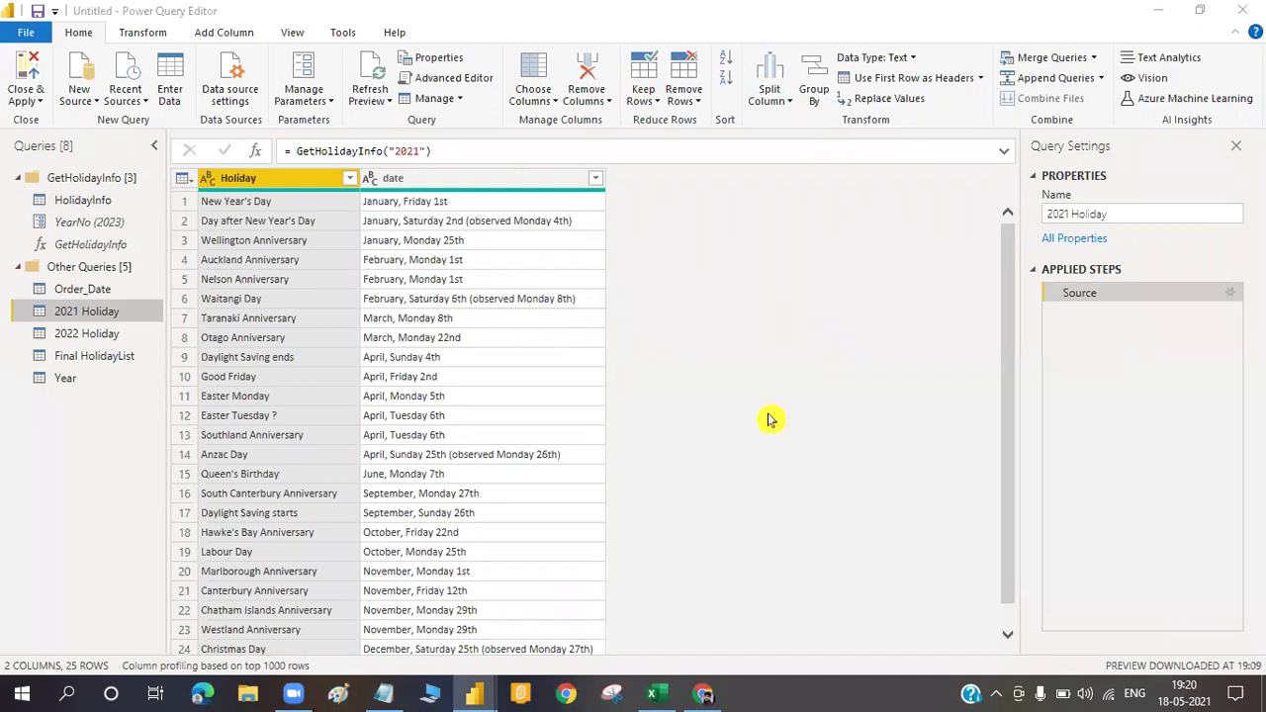
key("Delete")
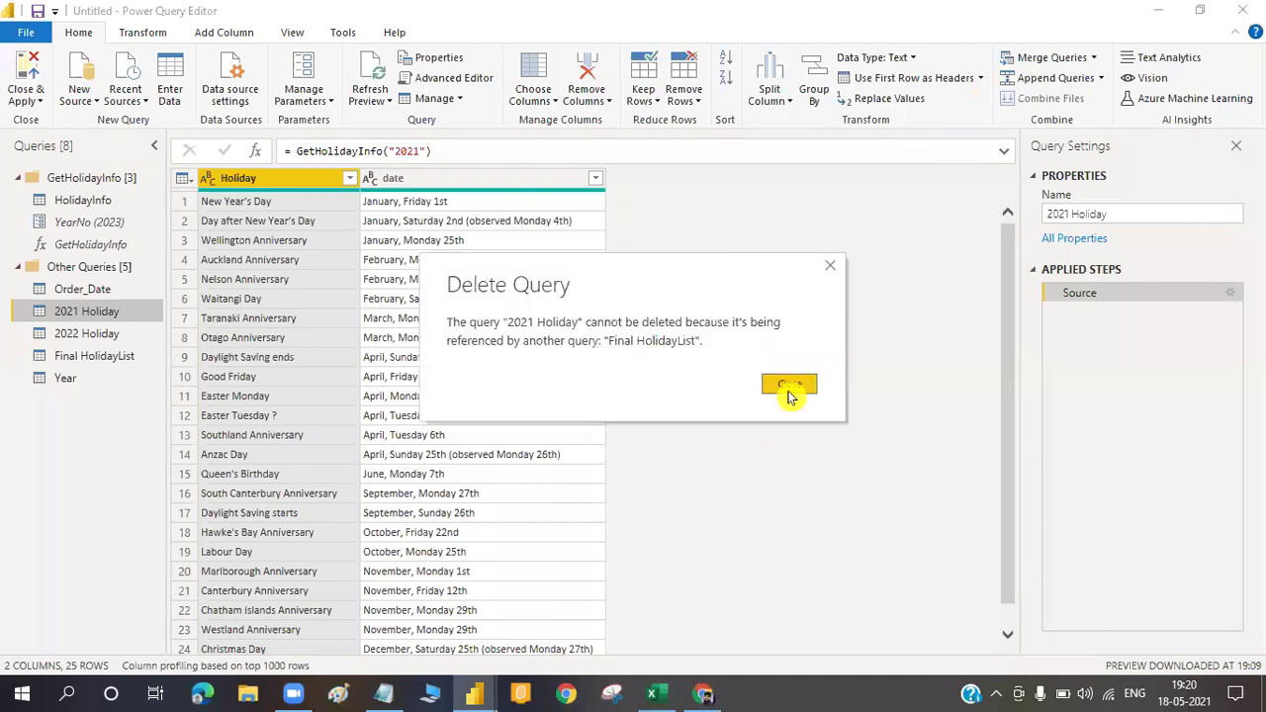
left_click(788, 385)
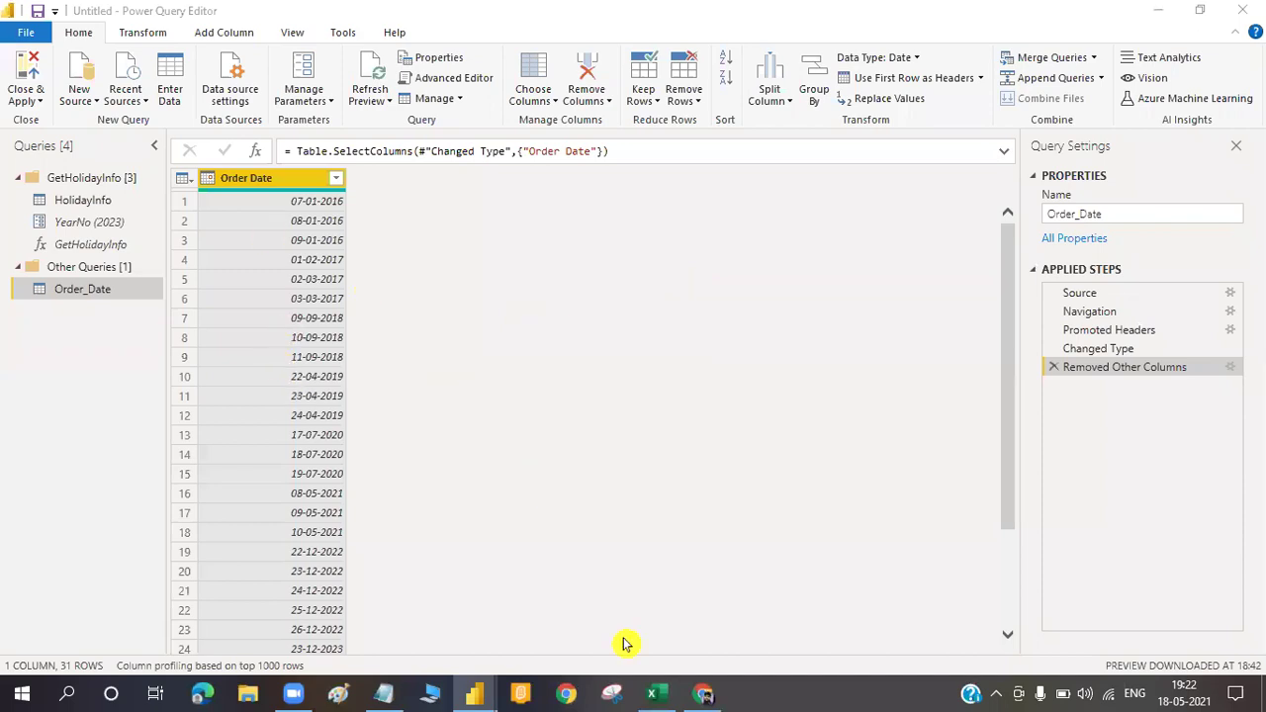
Switch to the Custome_column_M_language workbook in Excel and examine the order dates and the PreviousYear, CurrentYear and NextYear entries on Sheet2
left_click(653, 695)
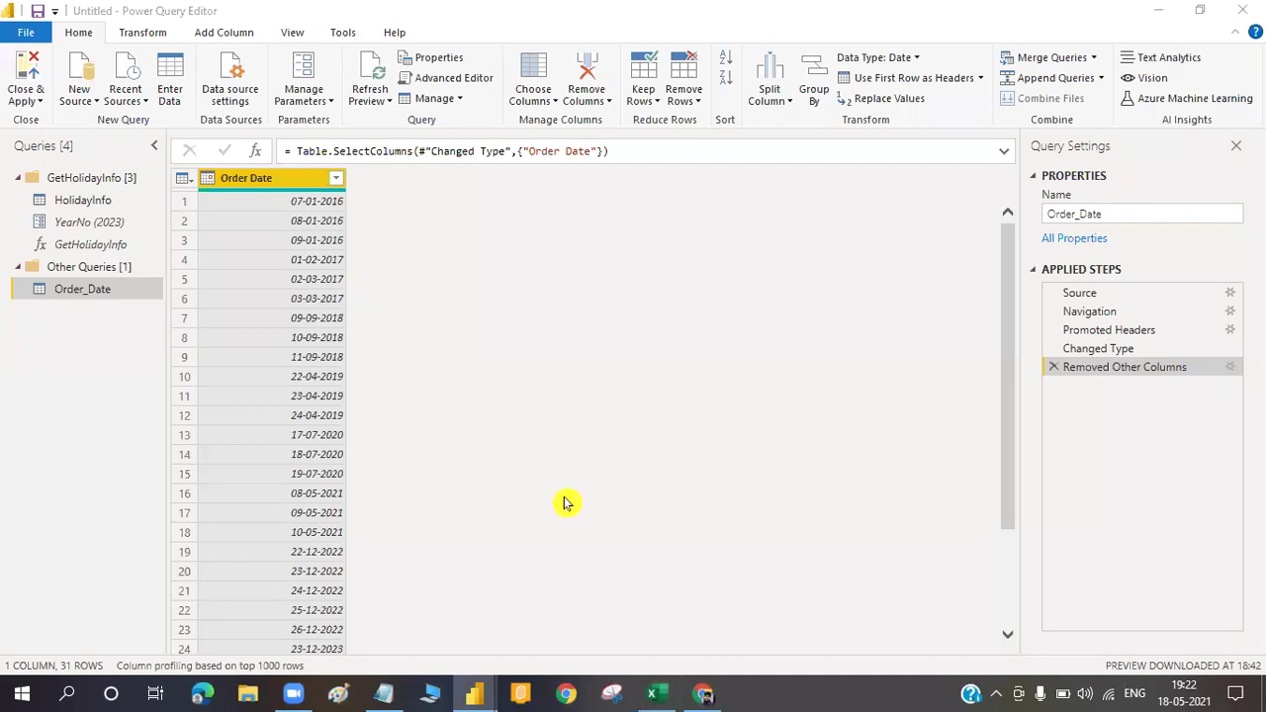
left_click(657, 695)
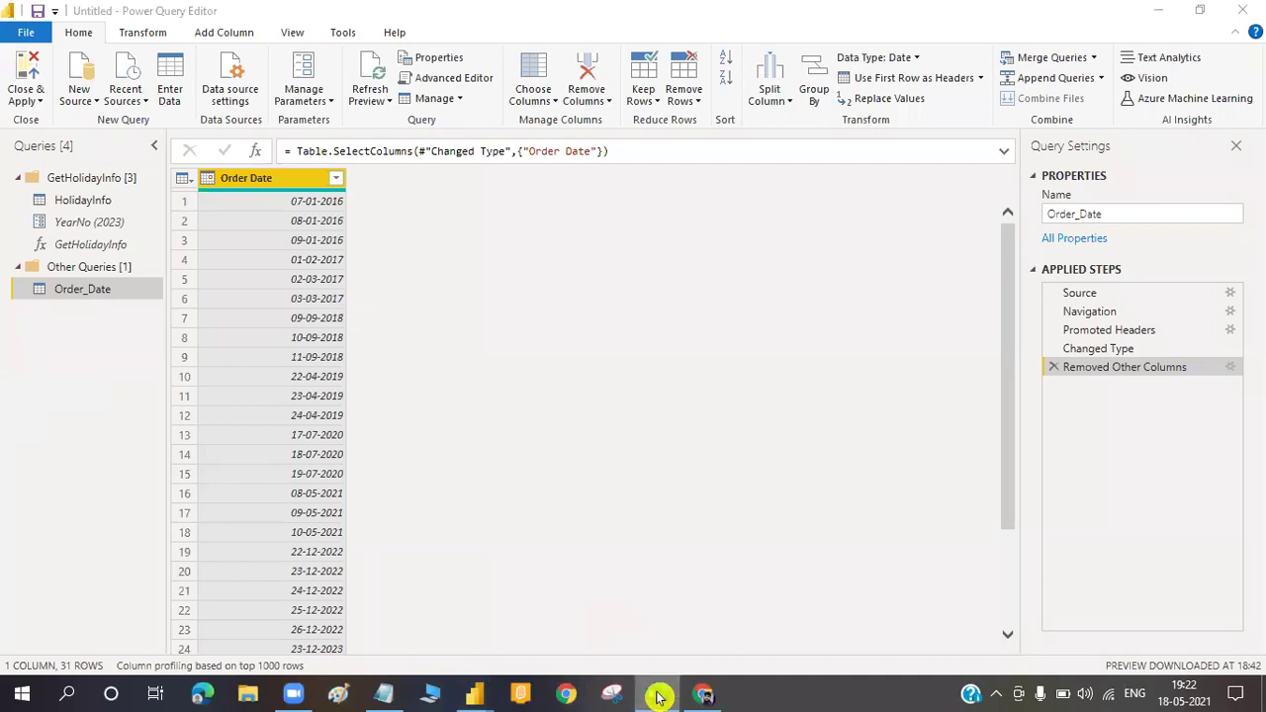
left_click(660, 623)
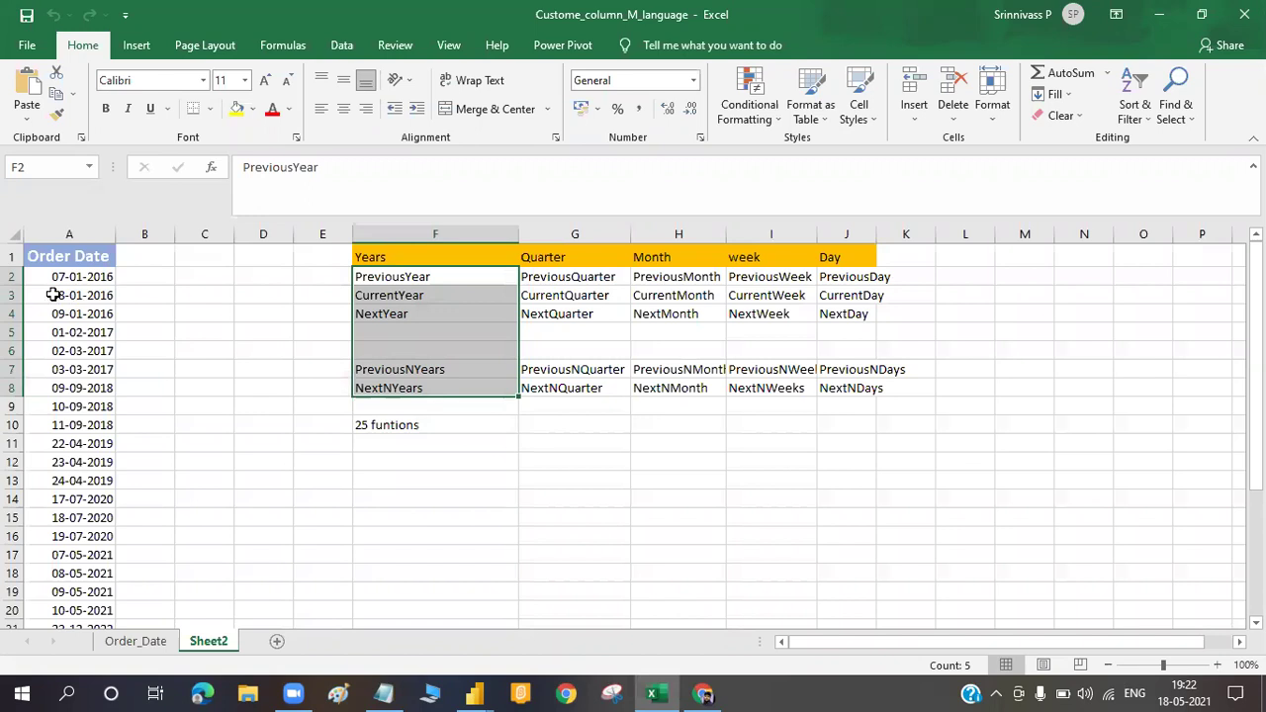
left_click(103, 352)
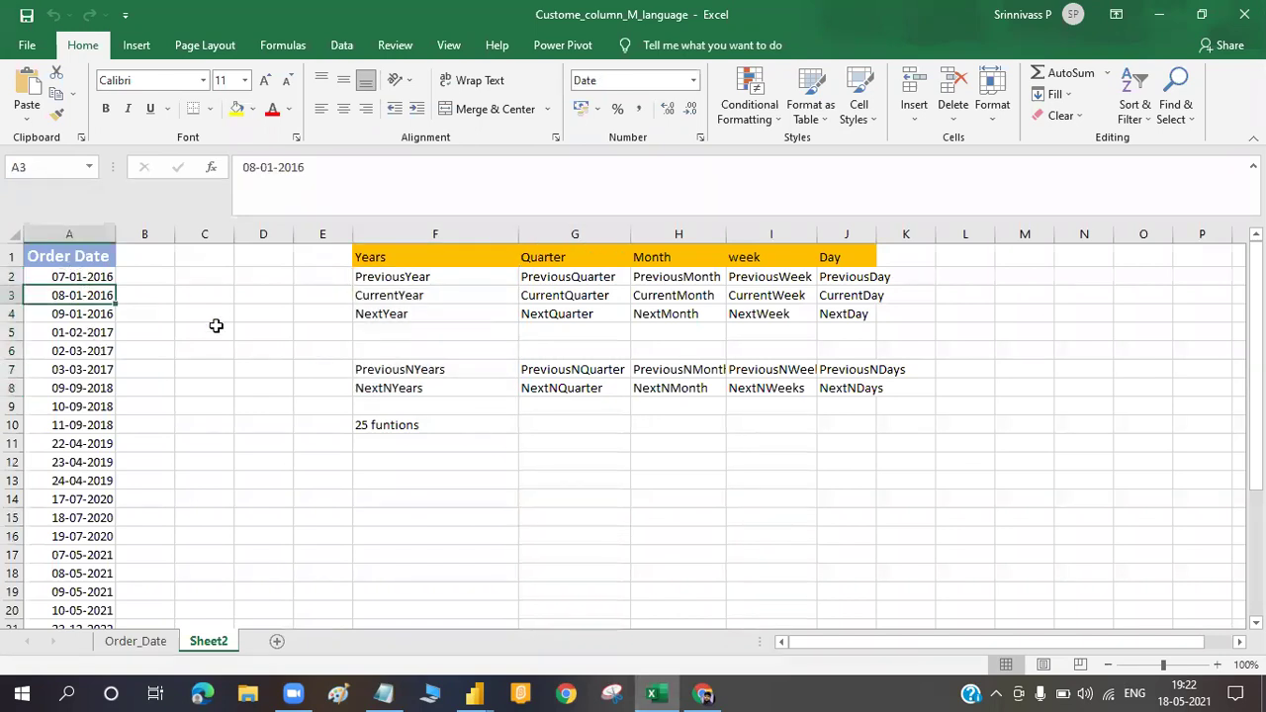
left_click(402, 282)
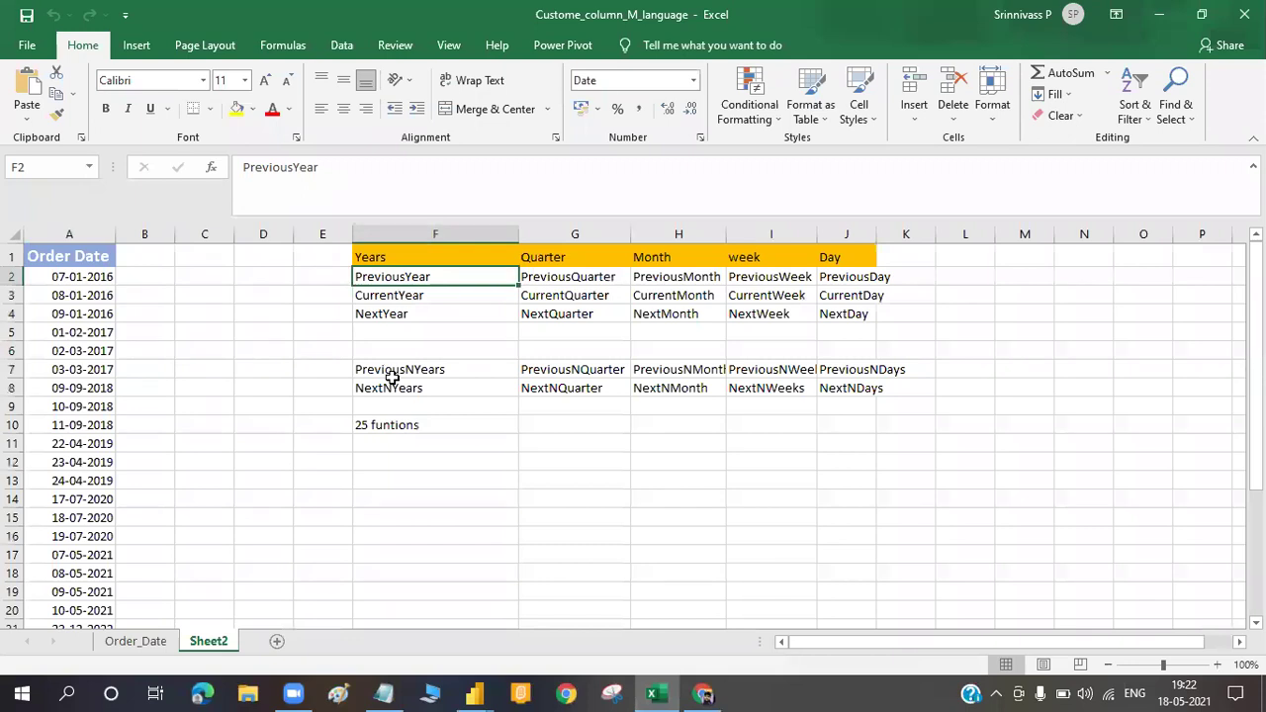
key("shift+Down")
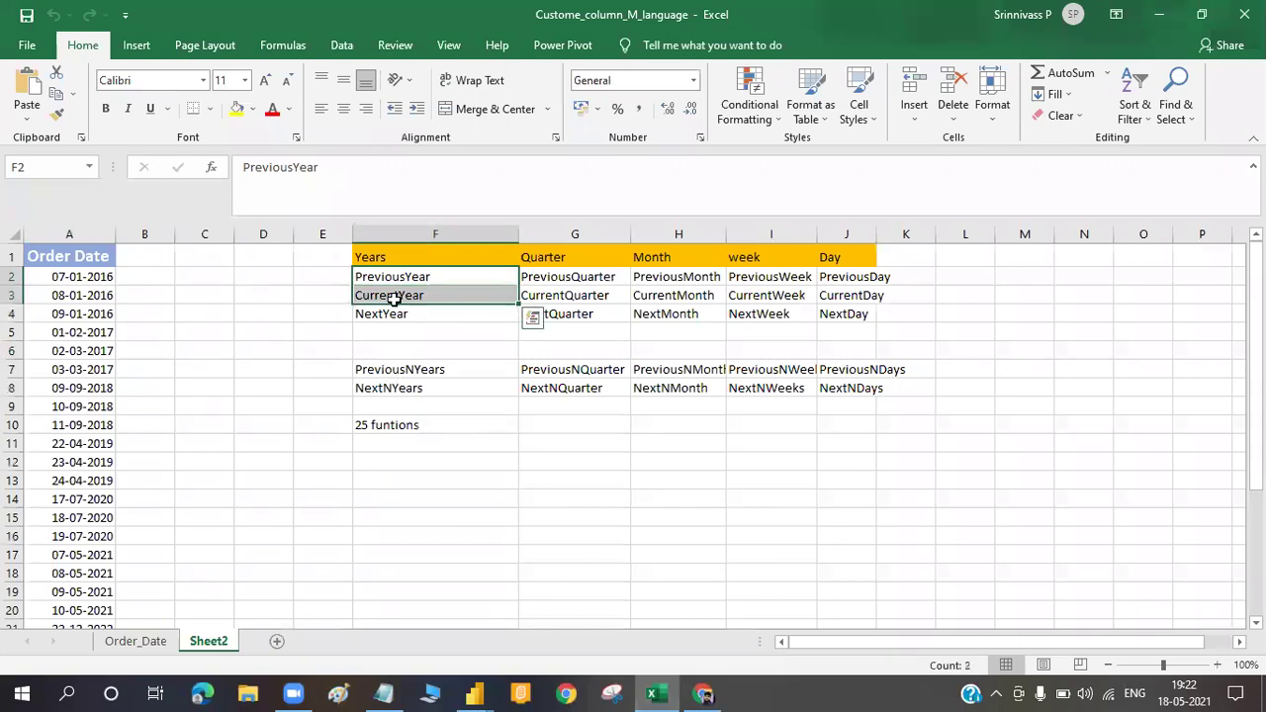
left_click(398, 425)
left_click(391, 296)
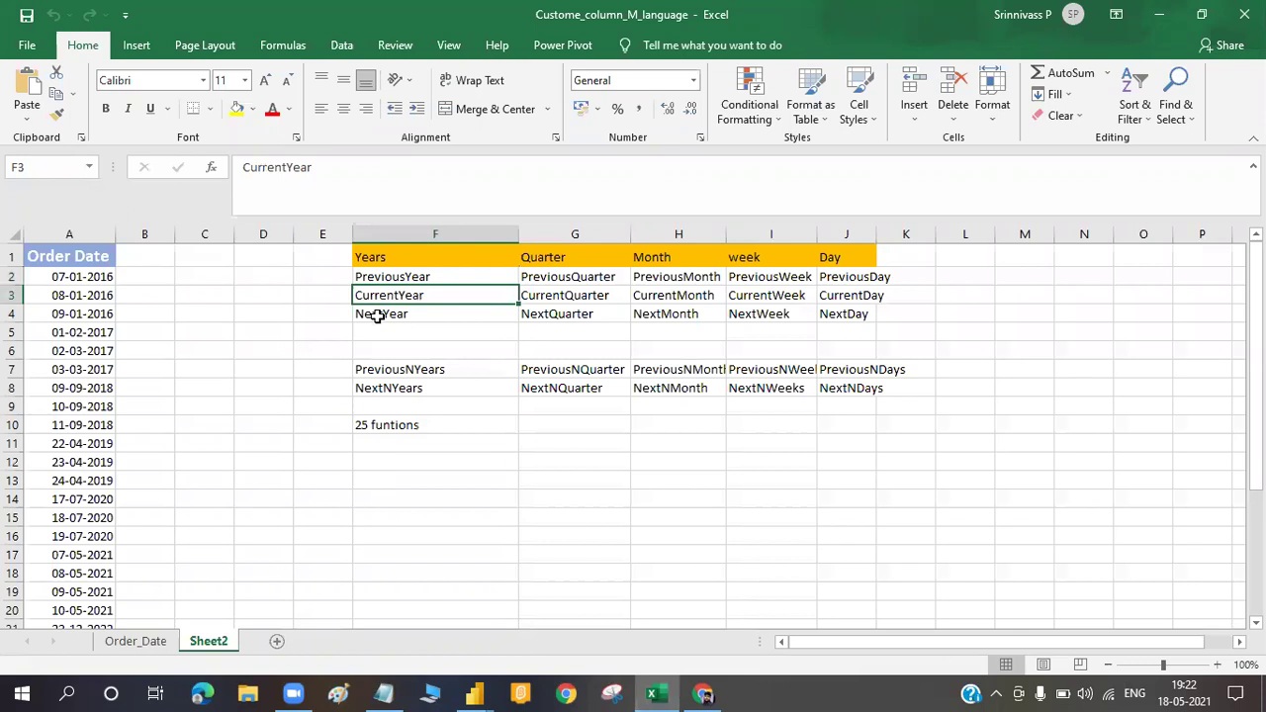
left_click(377, 316)
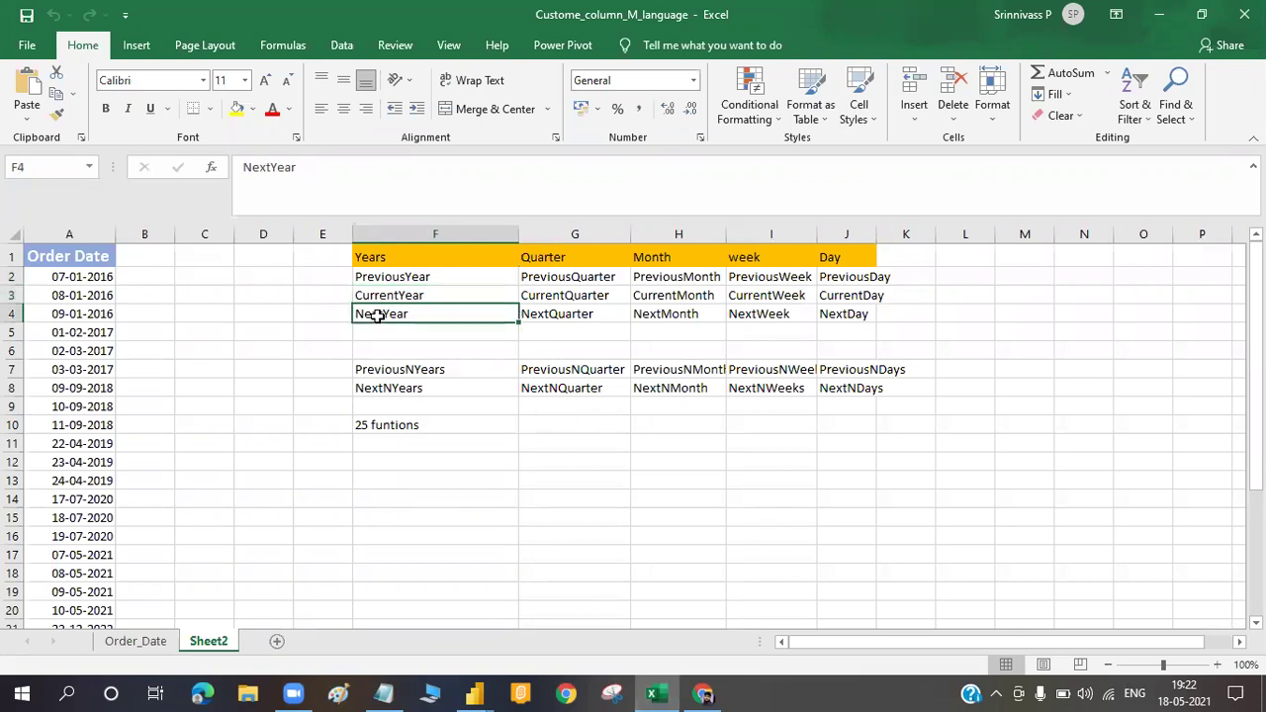
Examine the PreviousNYears and NextNYears entries in the Years column, highlighting the letter N in PreviousNYears
left_click(407, 370)
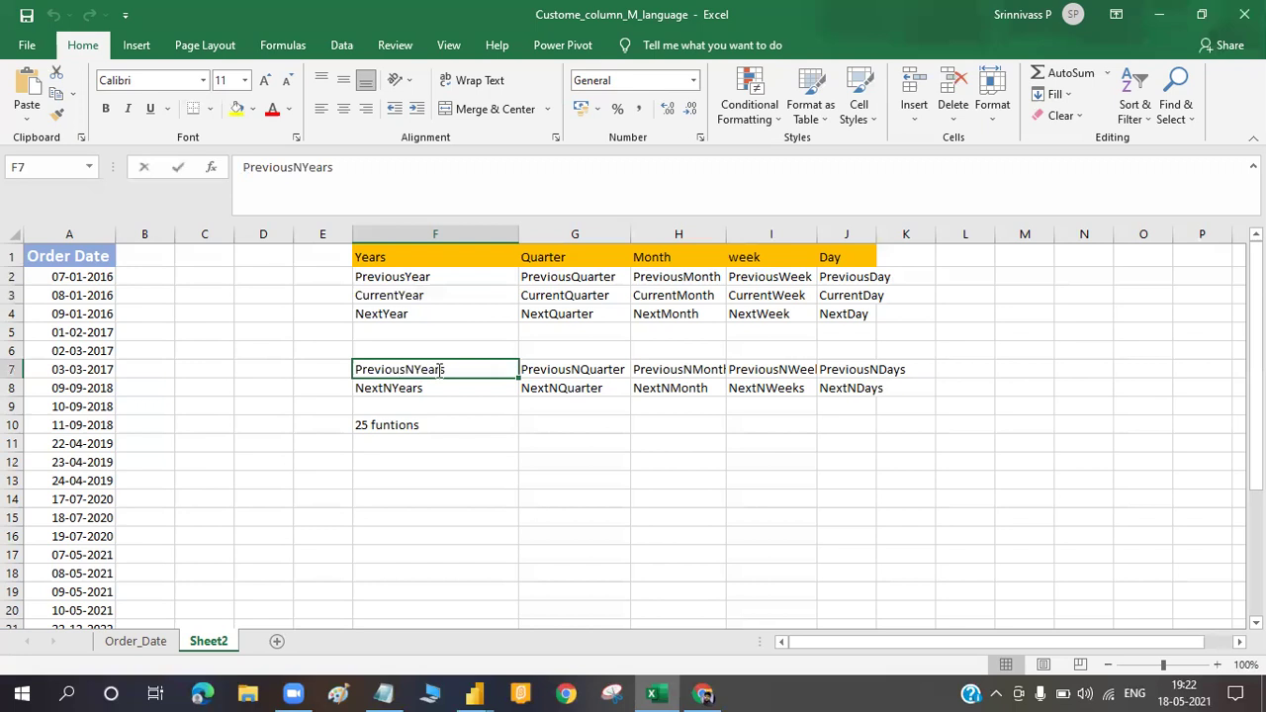
double_click(408, 369)
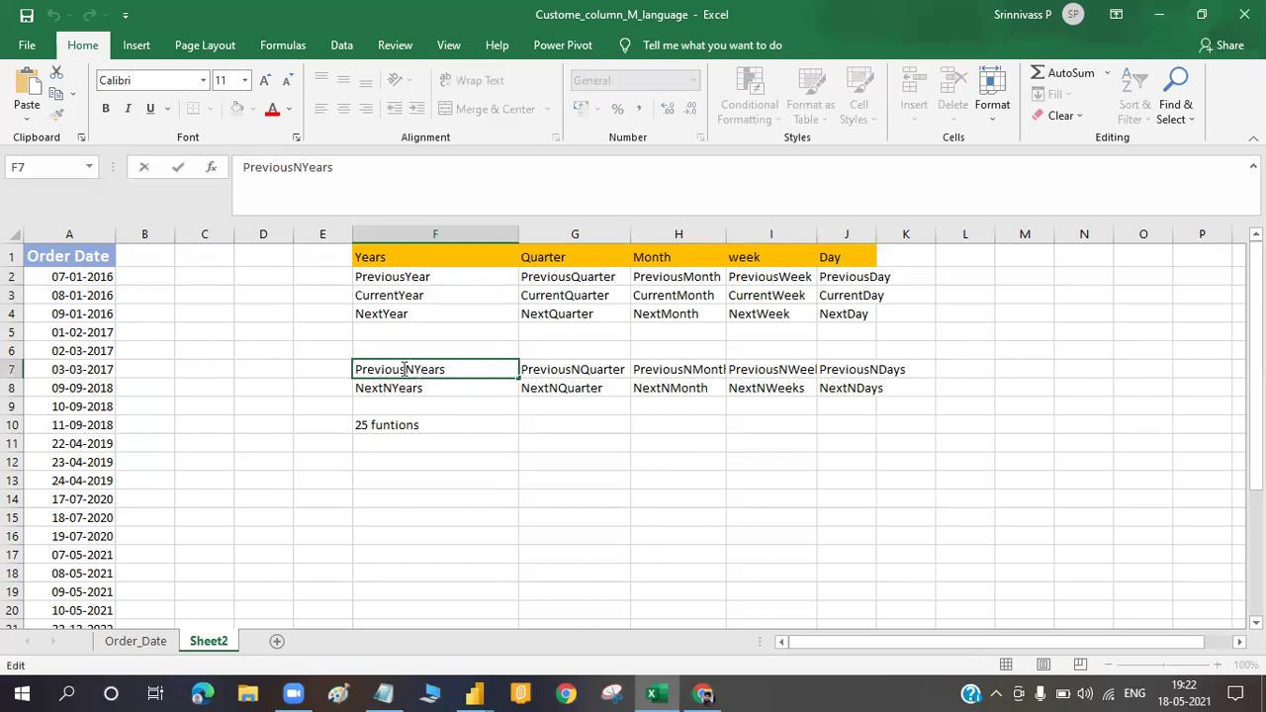
left_click(405, 369)
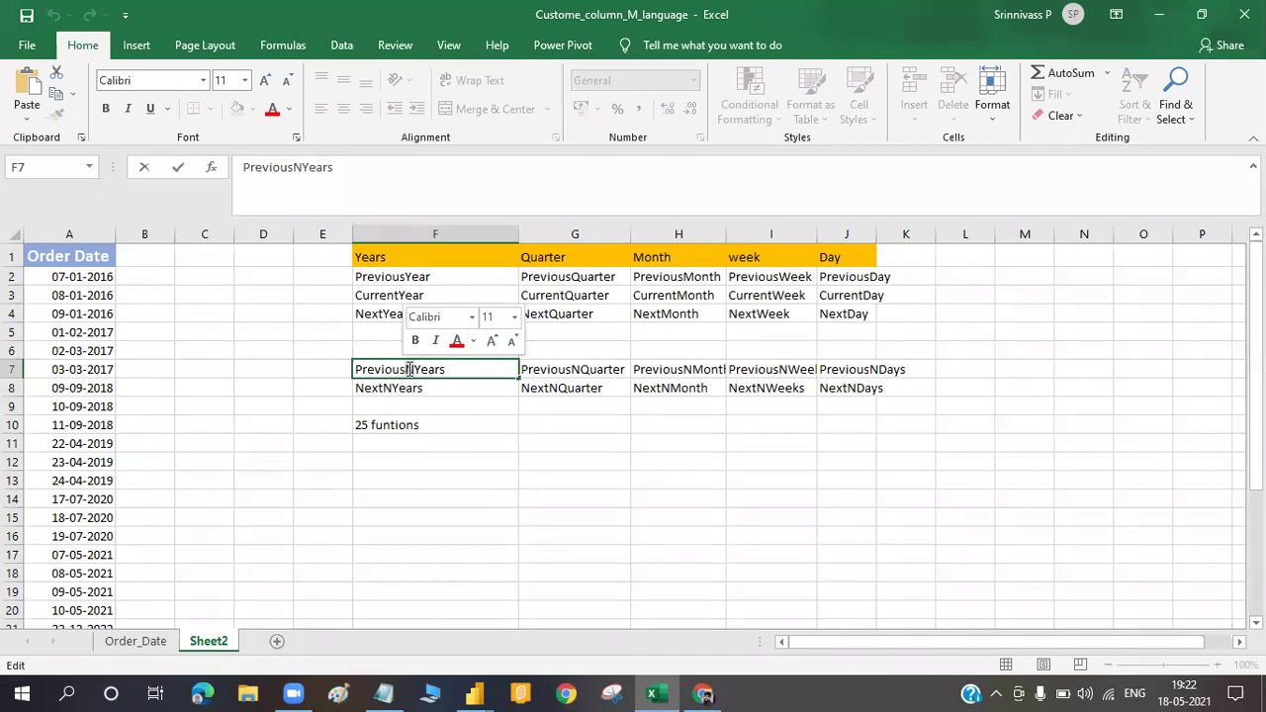
key("shift+Right")
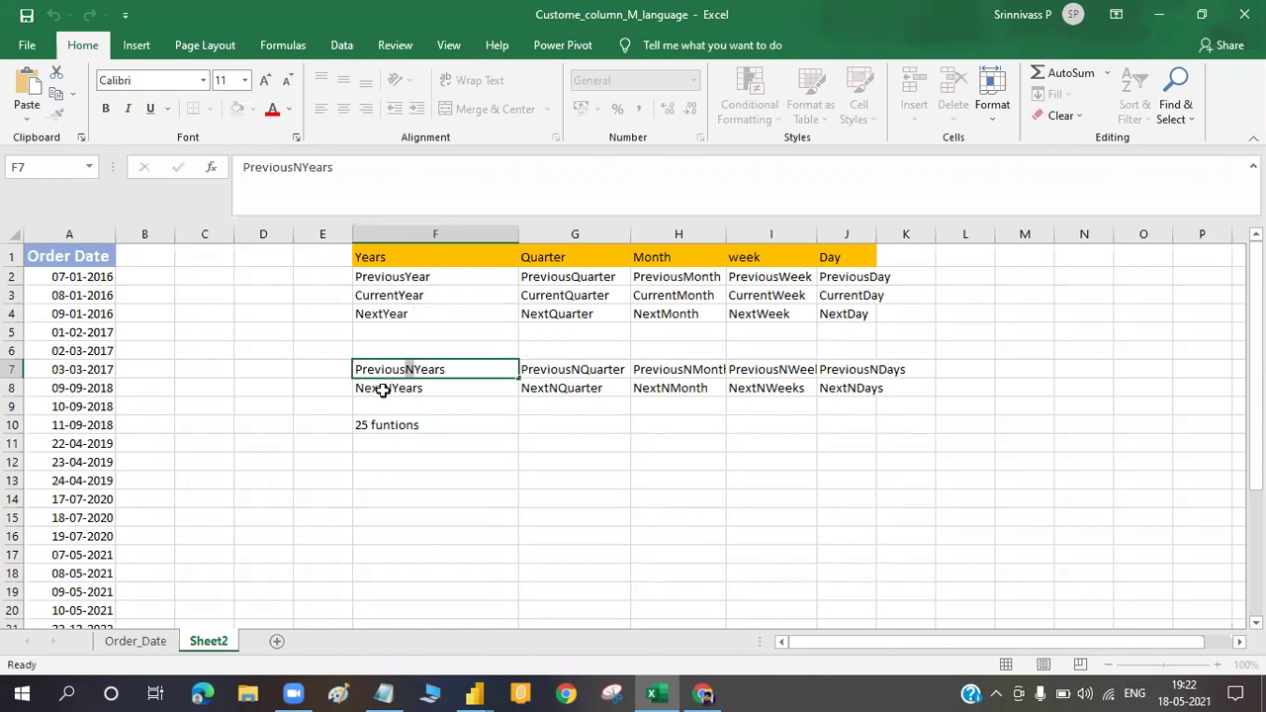
left_click(386, 391)
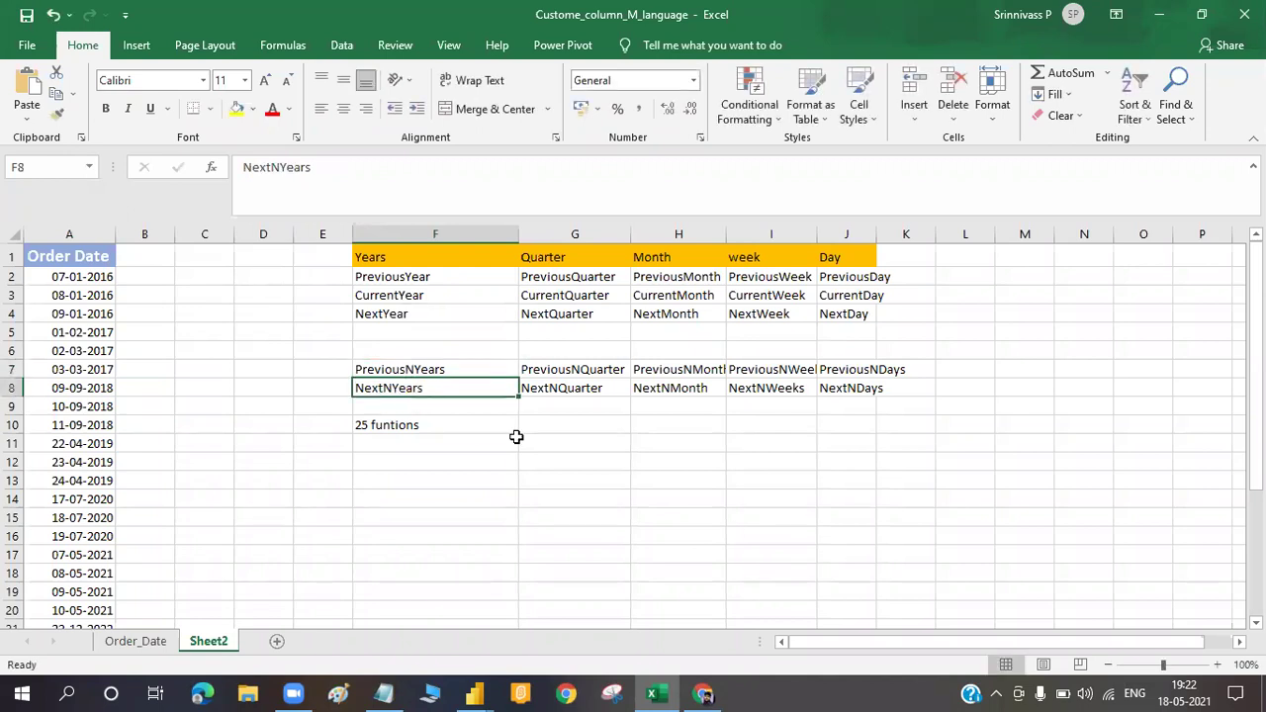
left_click(553, 461)
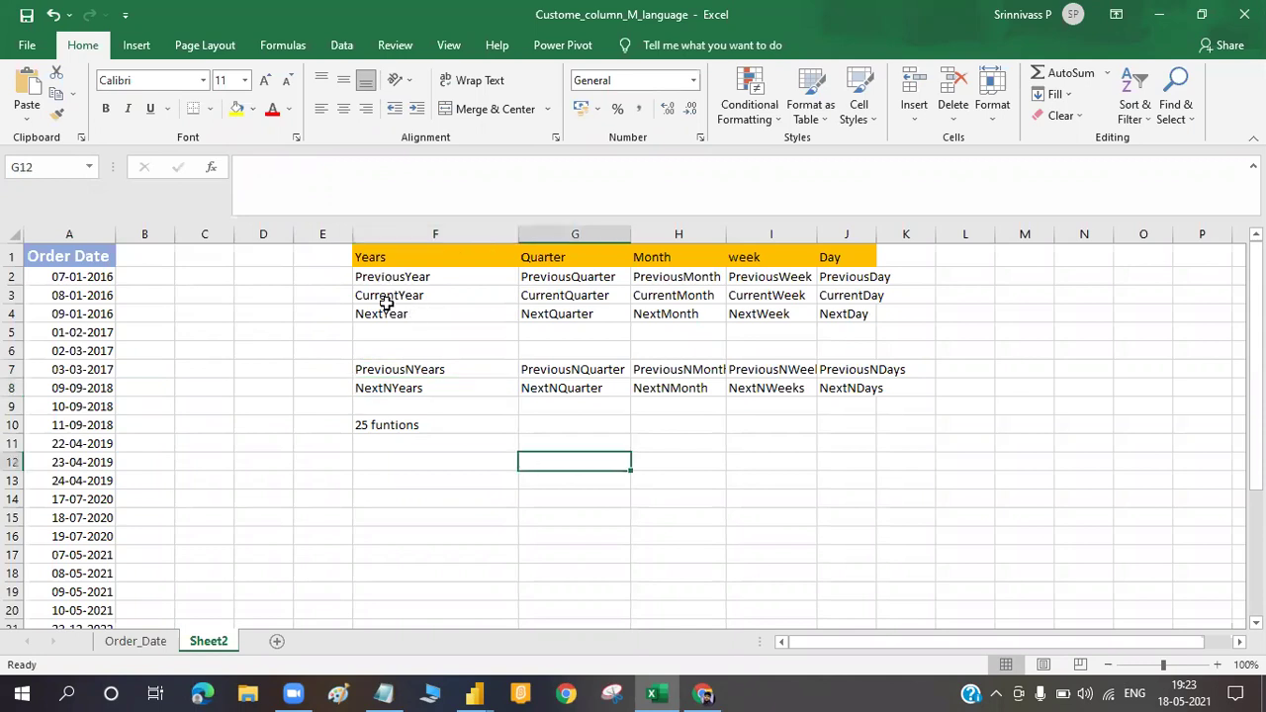
Review the function names under Years, Quarter, Month, week and Day by highlighting each block, along with the function count note
left_click_drag(392, 373, 396, 387)
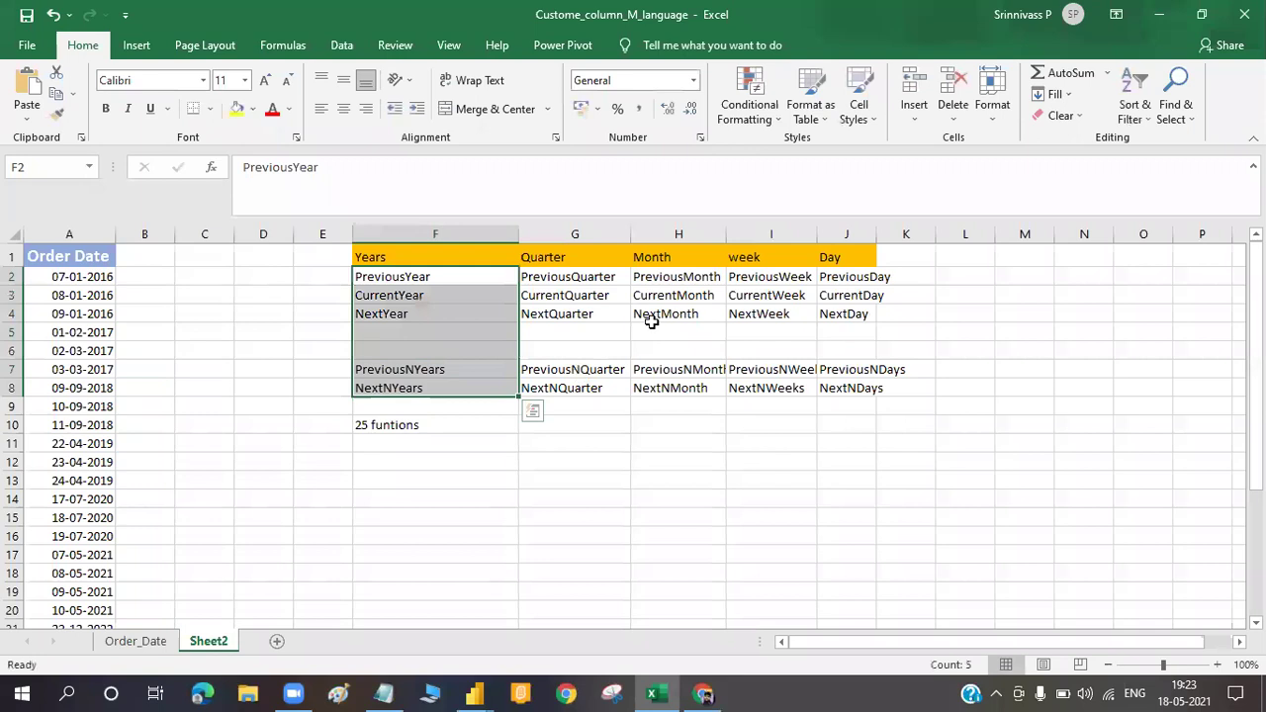
left_click_drag(594, 278, 594, 370)
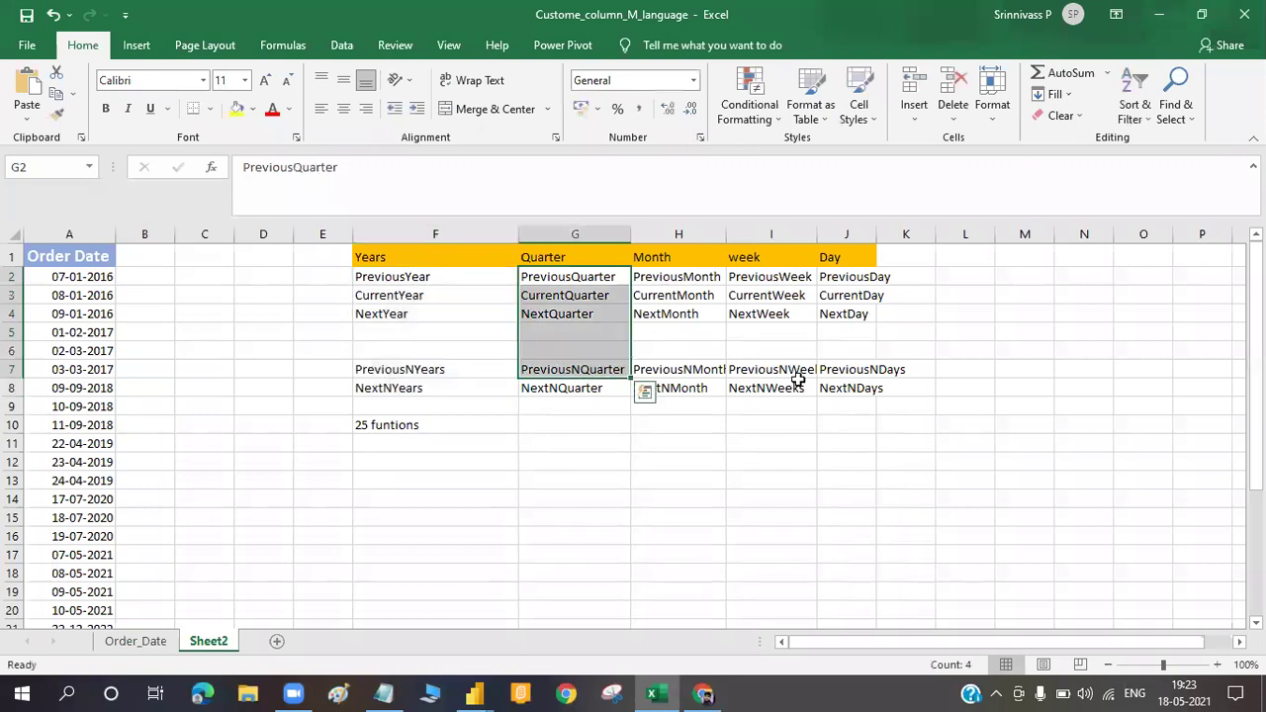
left_click_drag(677, 294, 678, 388)
left_click_drag(770, 276, 770, 387)
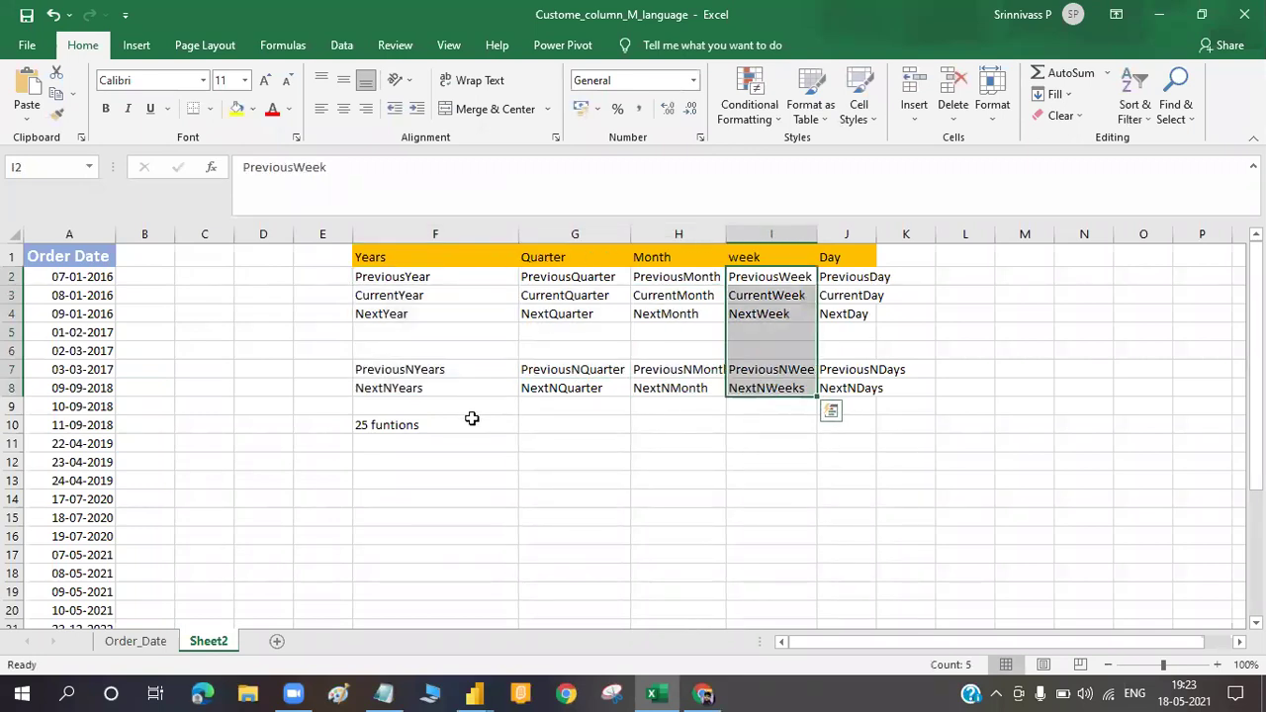
left_click_drag(847, 277, 904, 368)
left_click(423, 436)
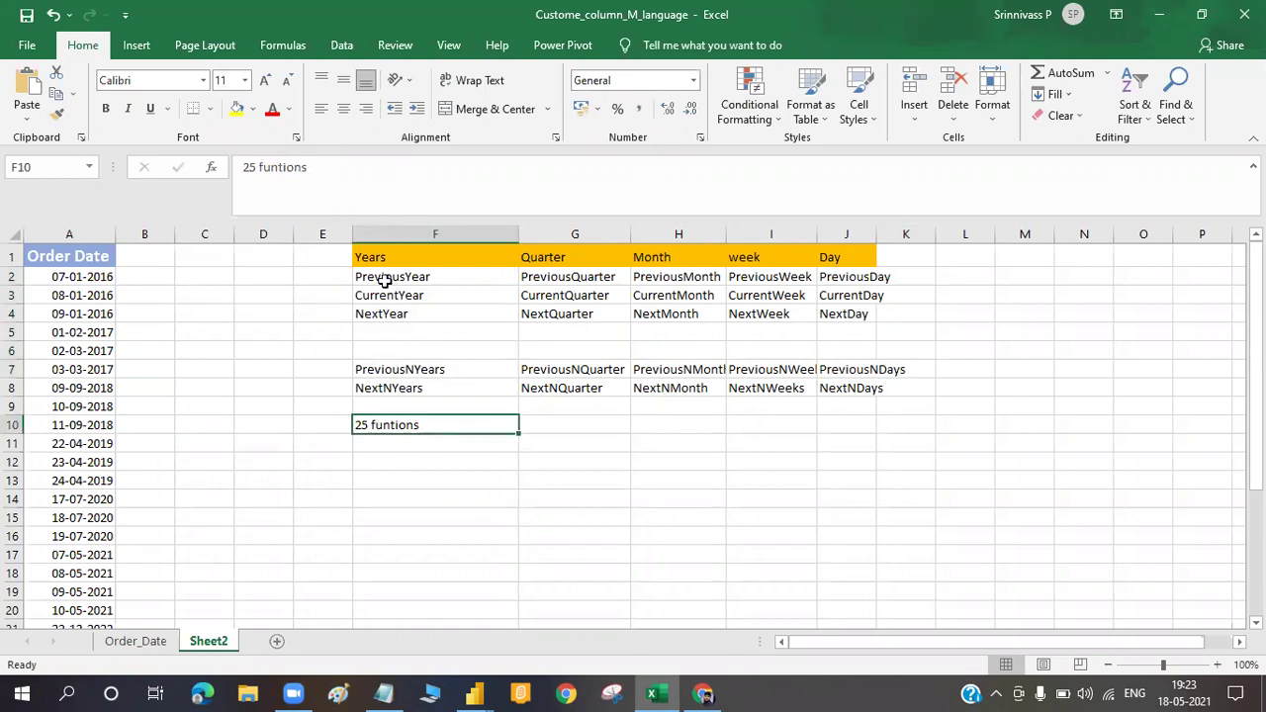
left_click_drag(382, 276, 386, 389)
left_click_drag(568, 276, 856, 397)
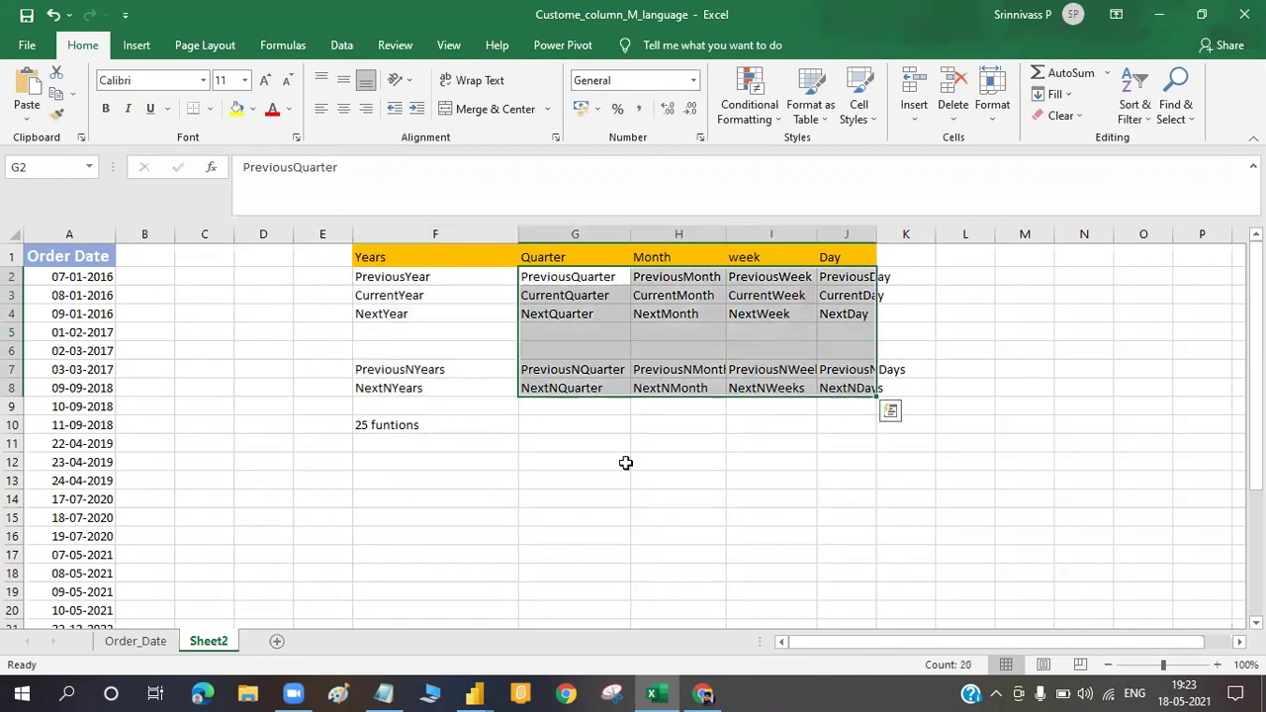
left_click(573, 462)
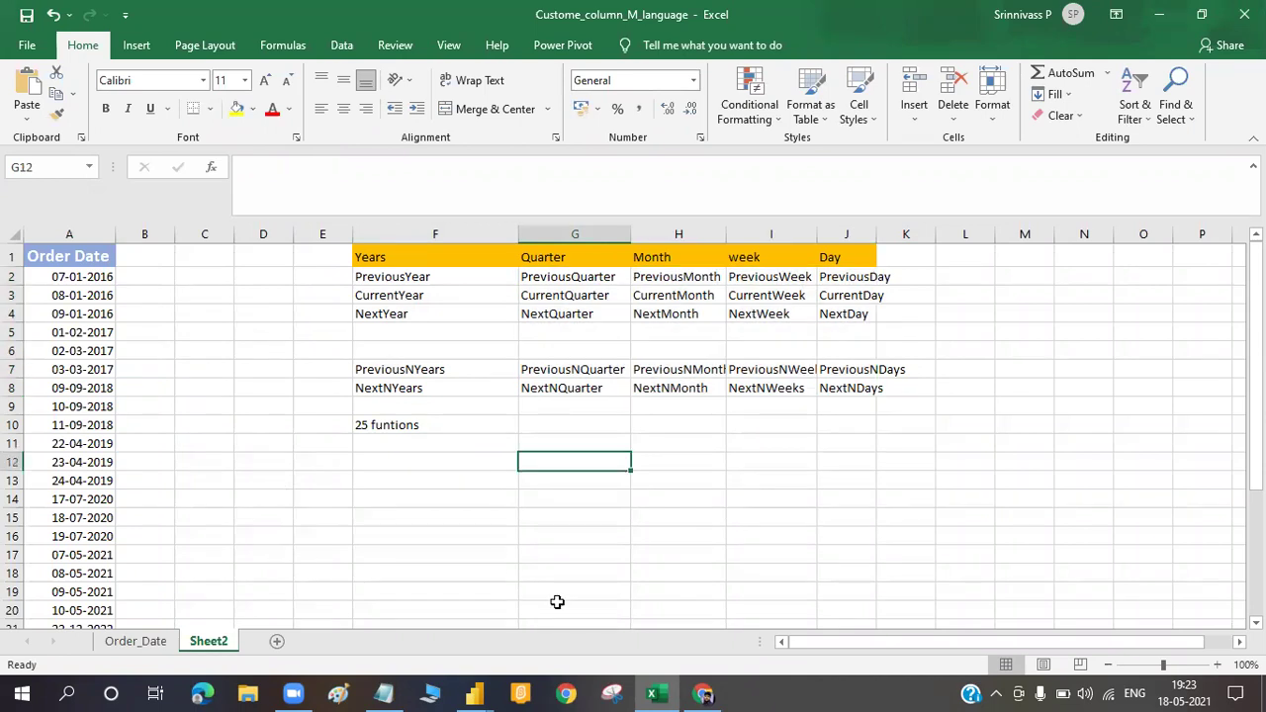
Switch back to Power Query Editor, start a custom column in the Order_Date query and name it "PreviousYear?", after the Excel entry PreviousYear
mouse_move(474, 695)
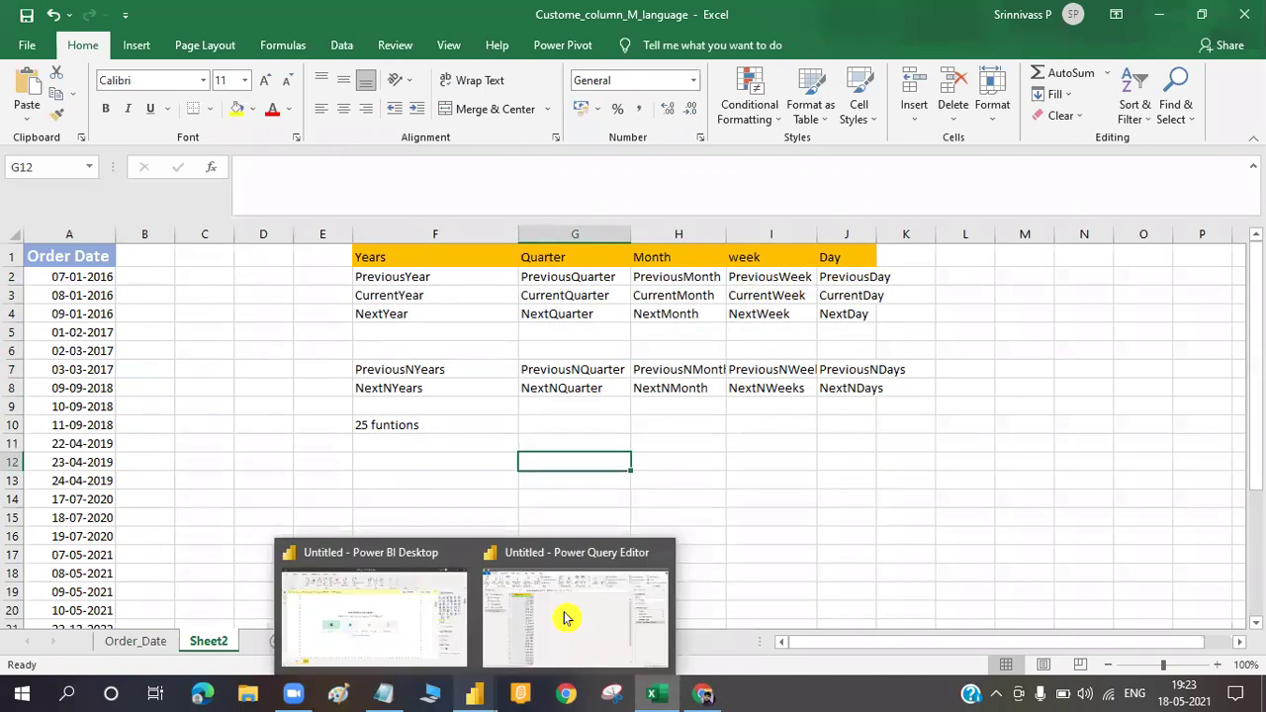
left_click(566, 618)
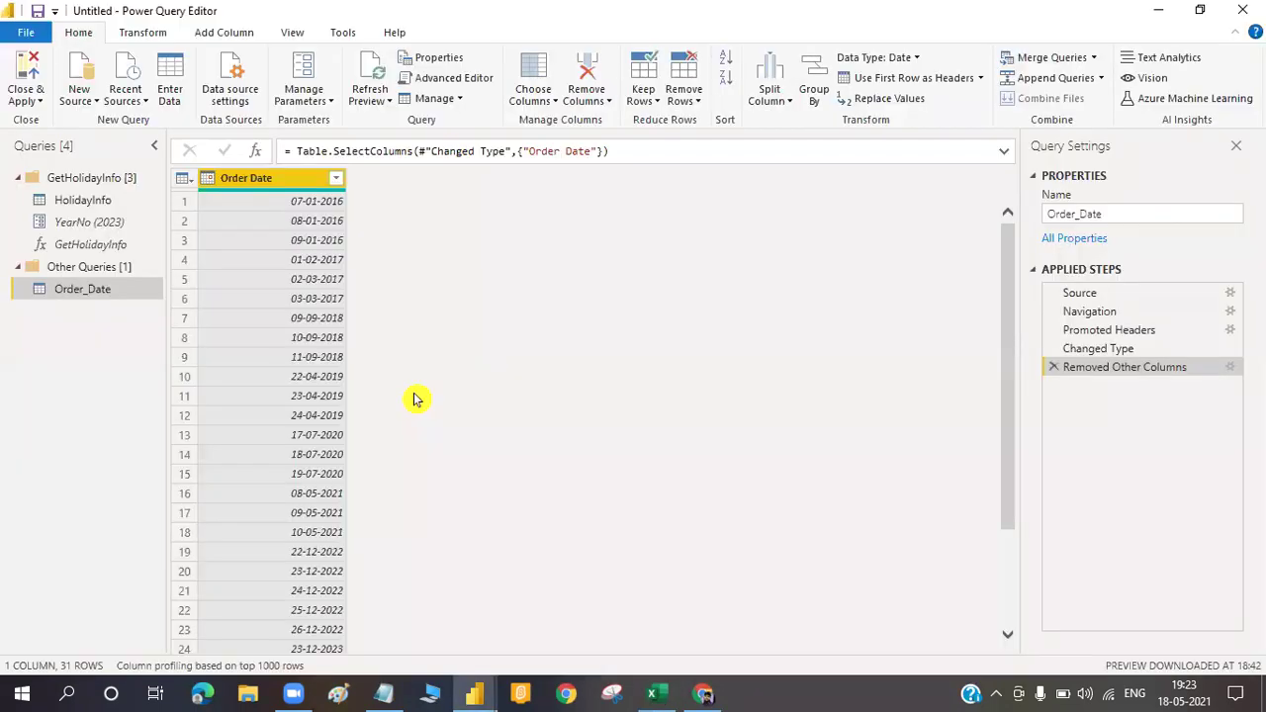
left_click(235, 35)
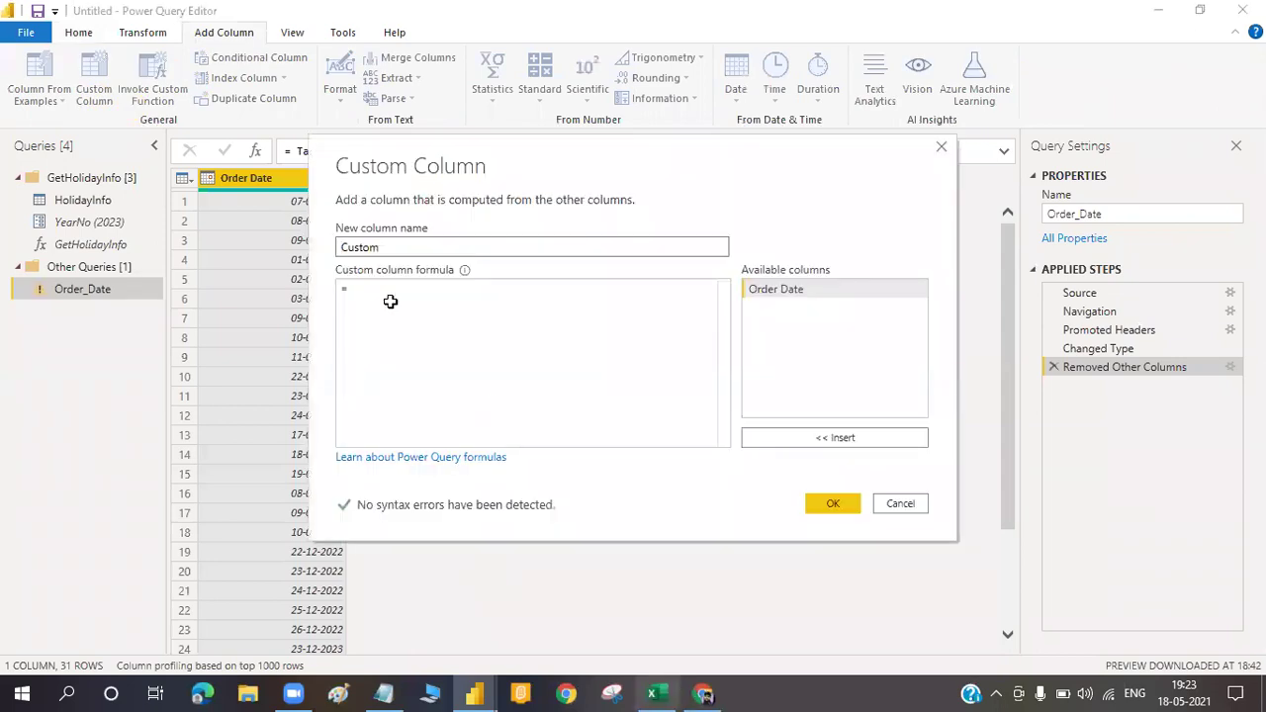
key("alt+Tab")
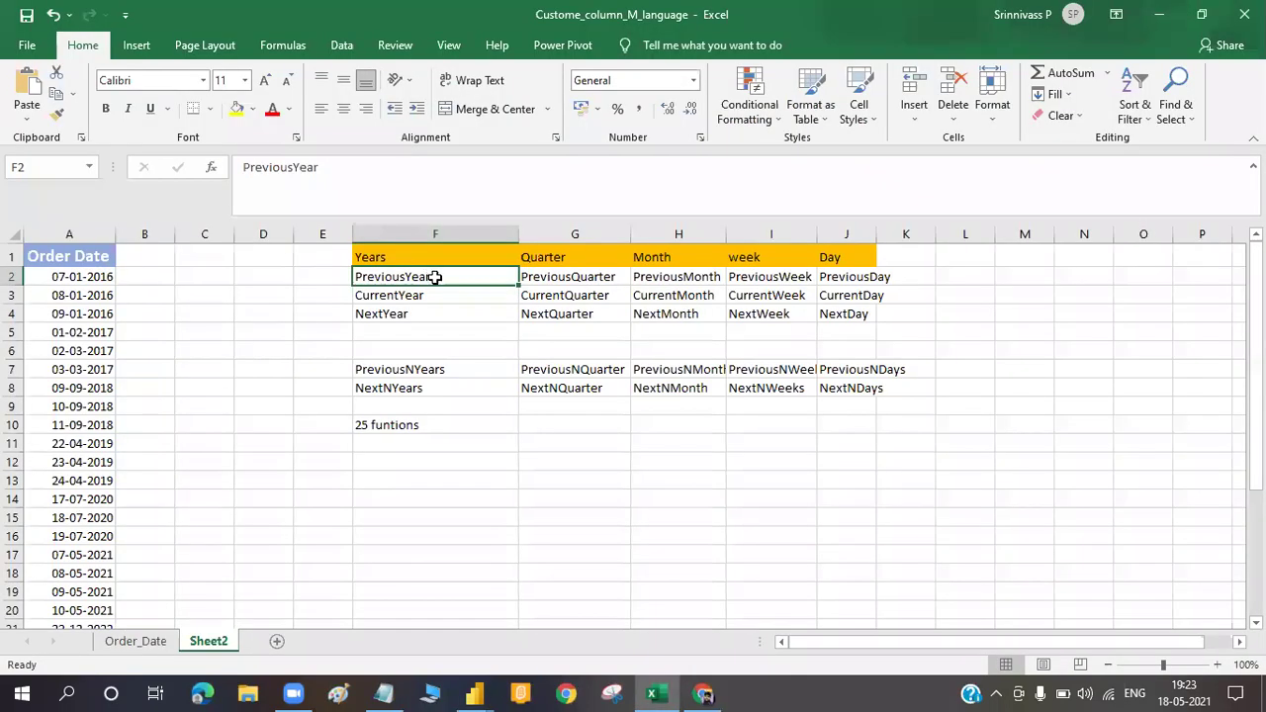
double_click(348, 280)
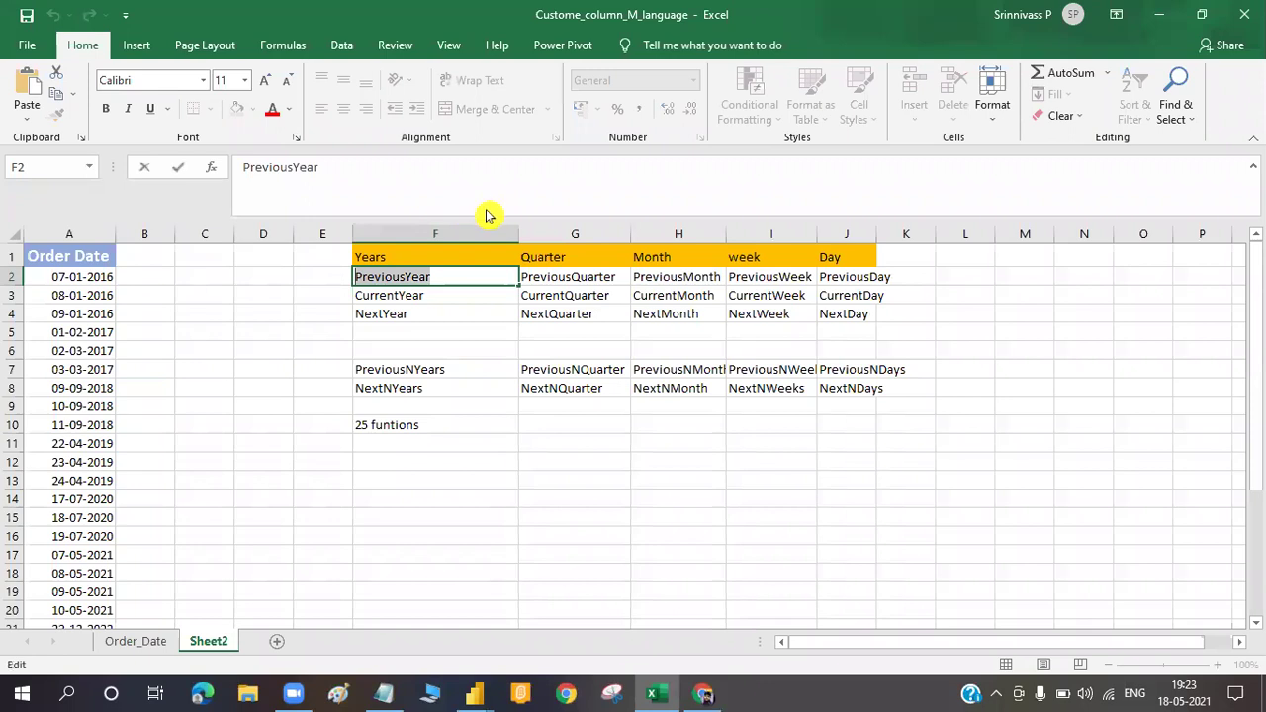
key("alt+Tab")
left_click(395, 246)
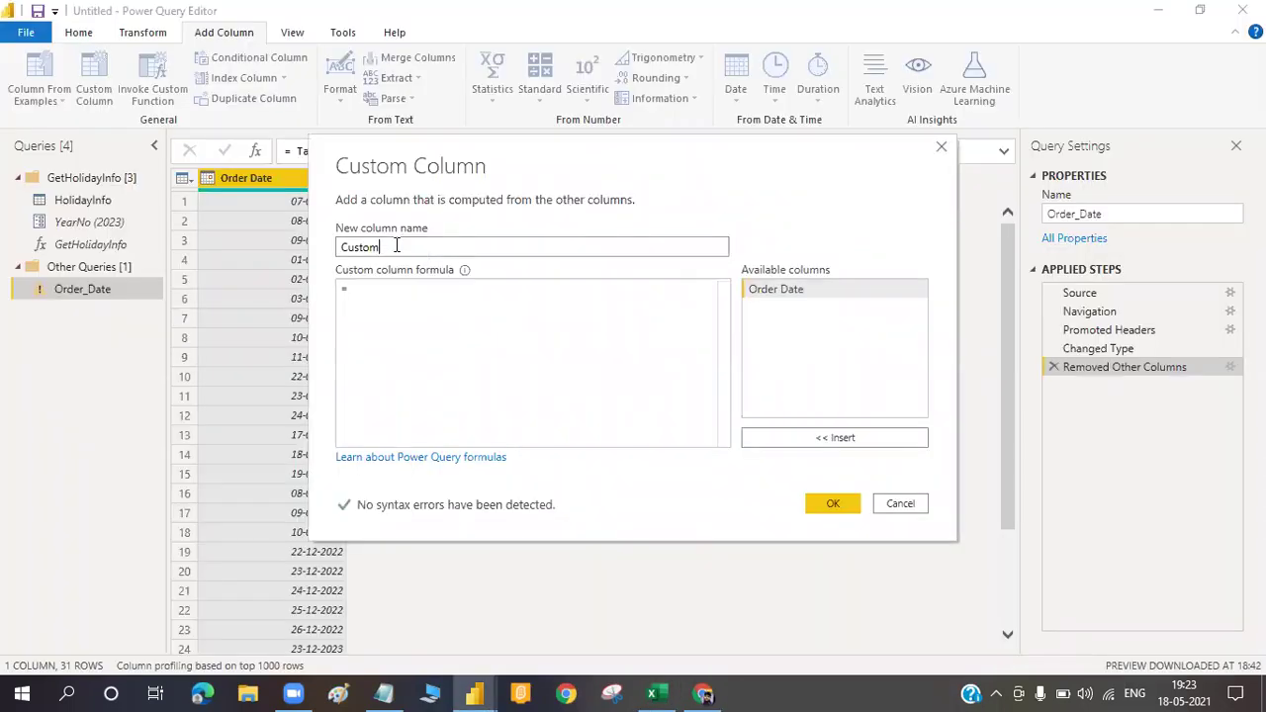
double_click(395, 246)
type("Previous")
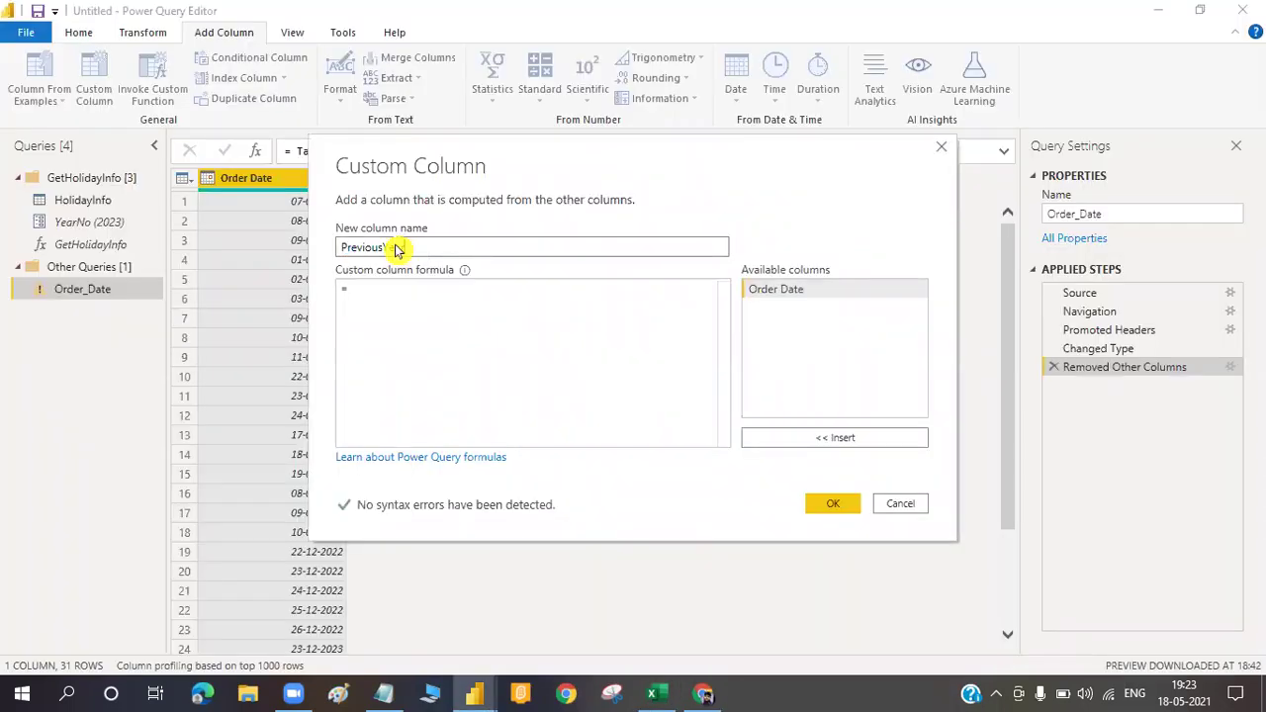
type("Year?")
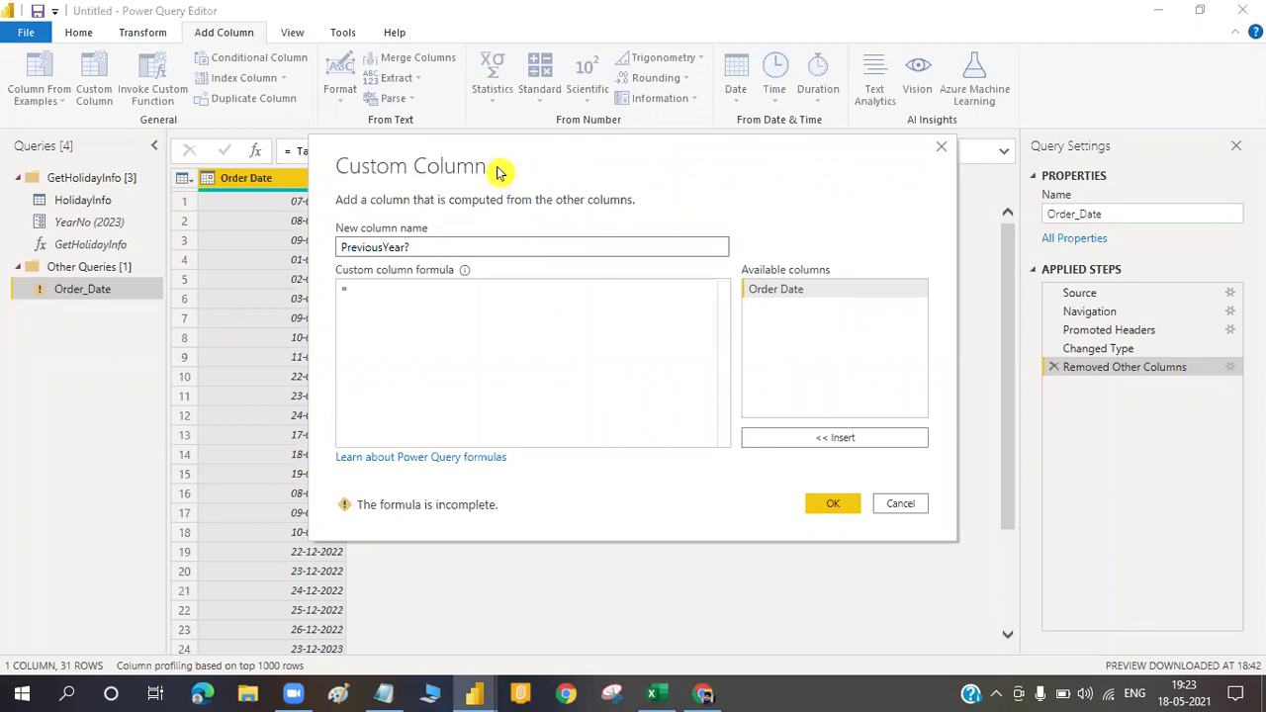
Begin the custom column formula with "Dateisin" to bring up the Date.IsIn functions, with the dialog moved clear of the Order Date column
left_click_drag(440, 165, 556, 164)
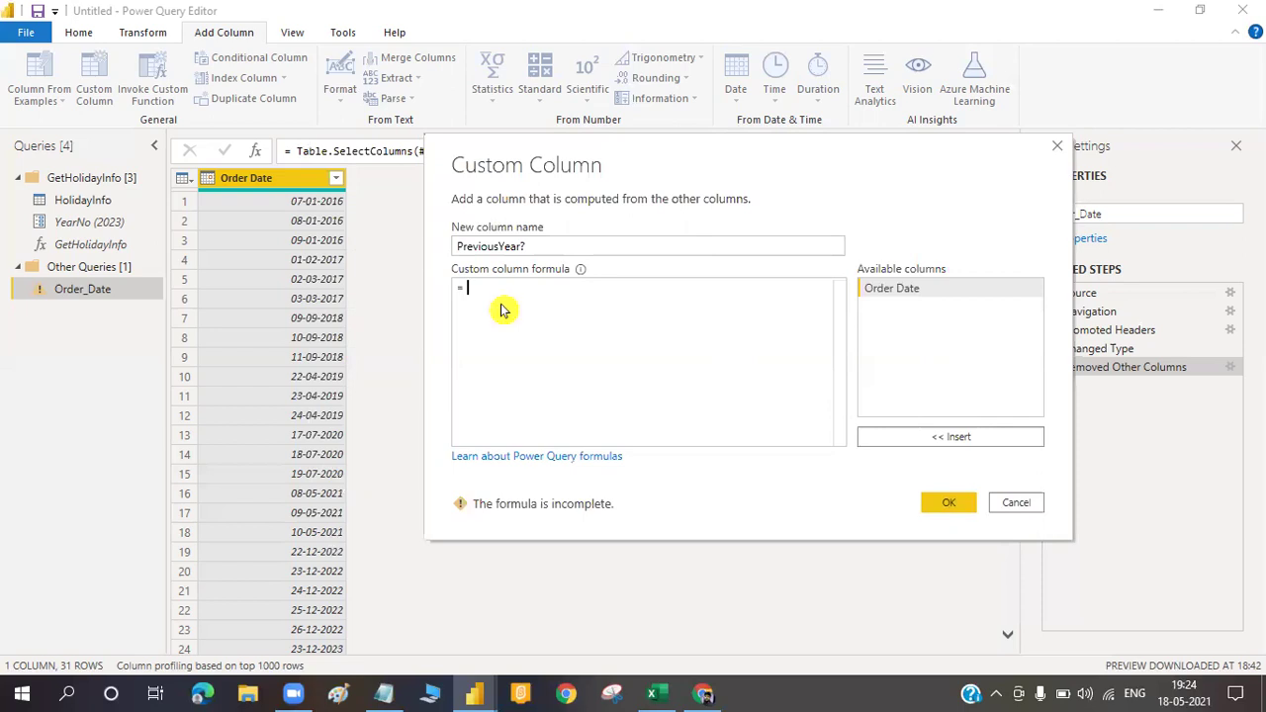
type("Date")
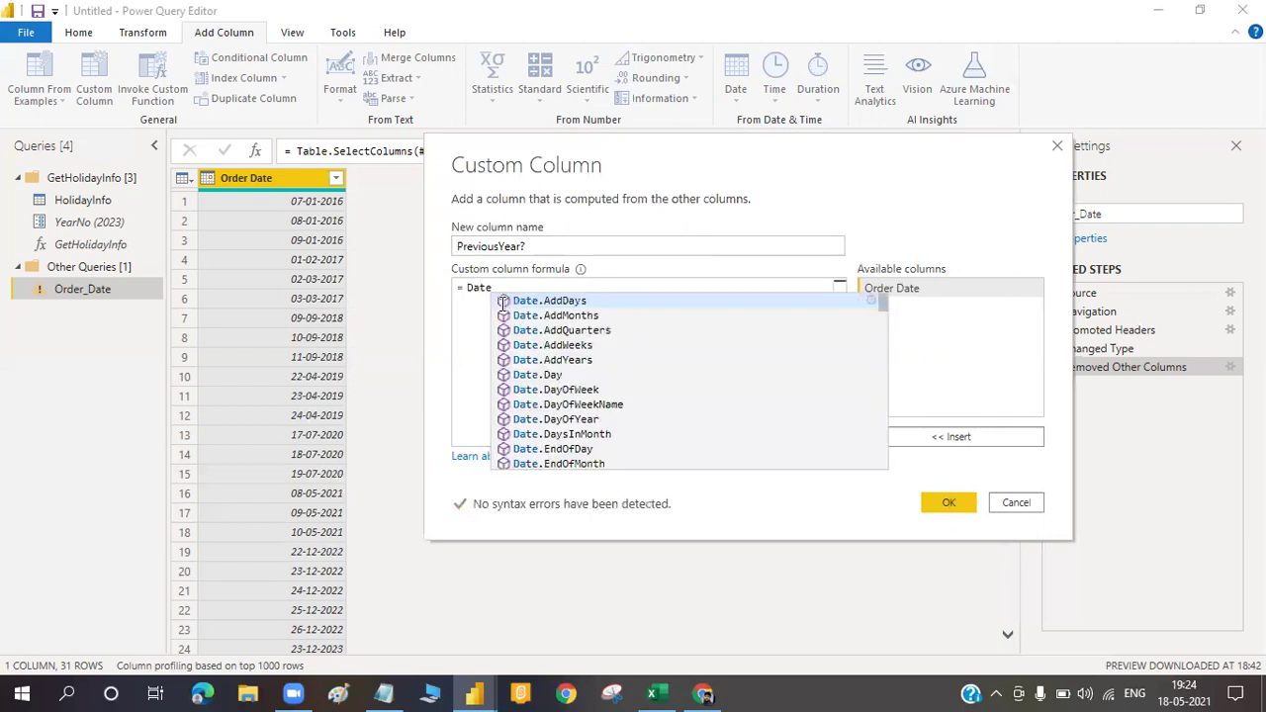
type("isin")
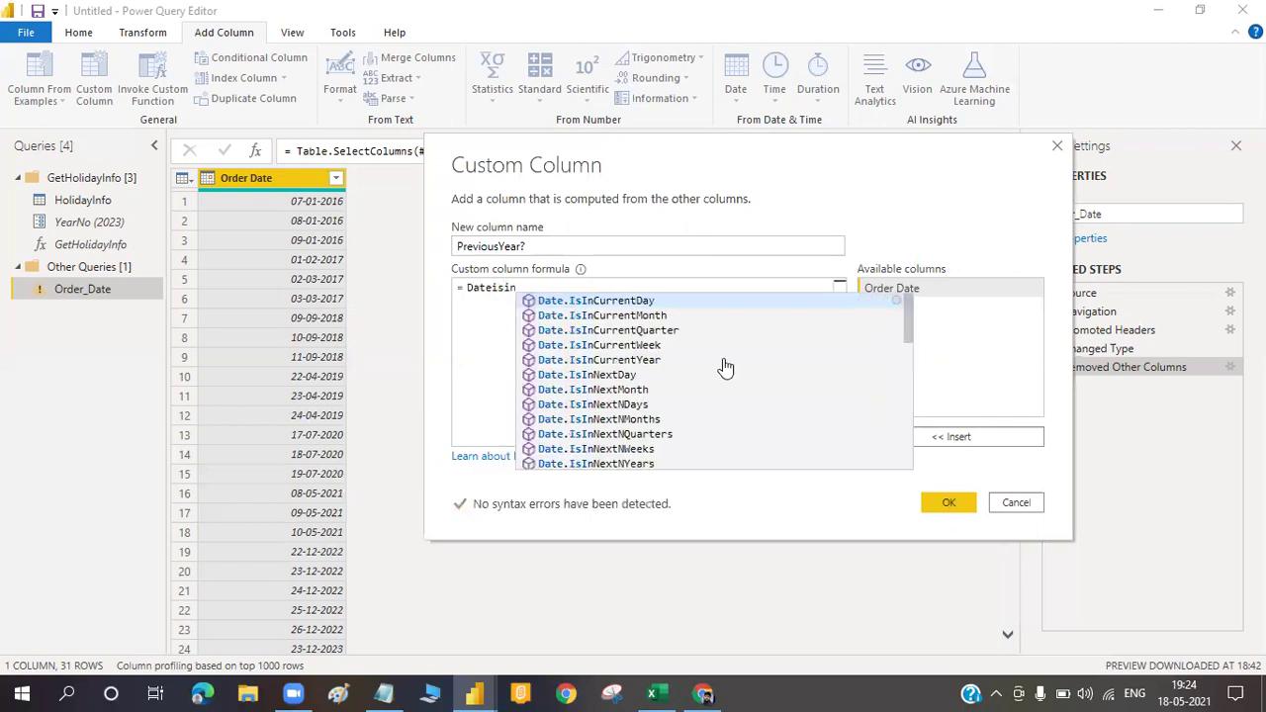
Look through the suggested Date.IsIn functions for current and next periods by trying different letters after "Dateisin"
type("p")
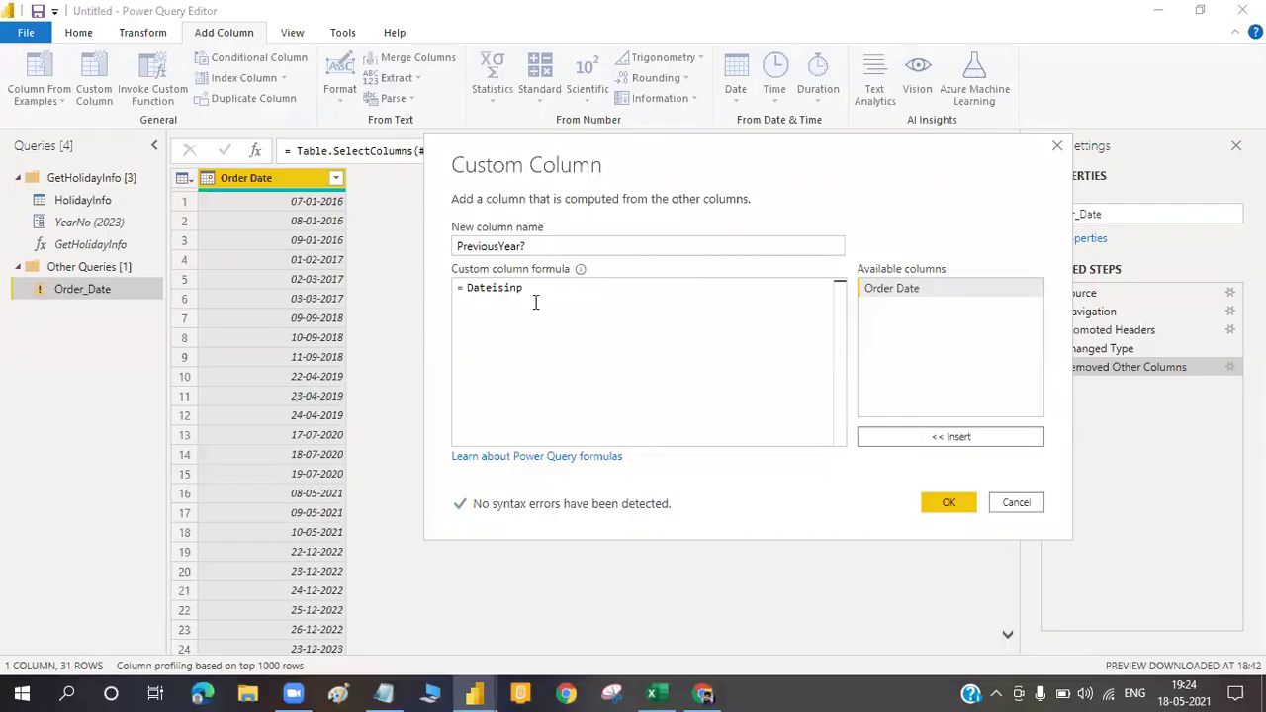
key("BackSpace")
type("d")
key("BackSpace")
type("c")
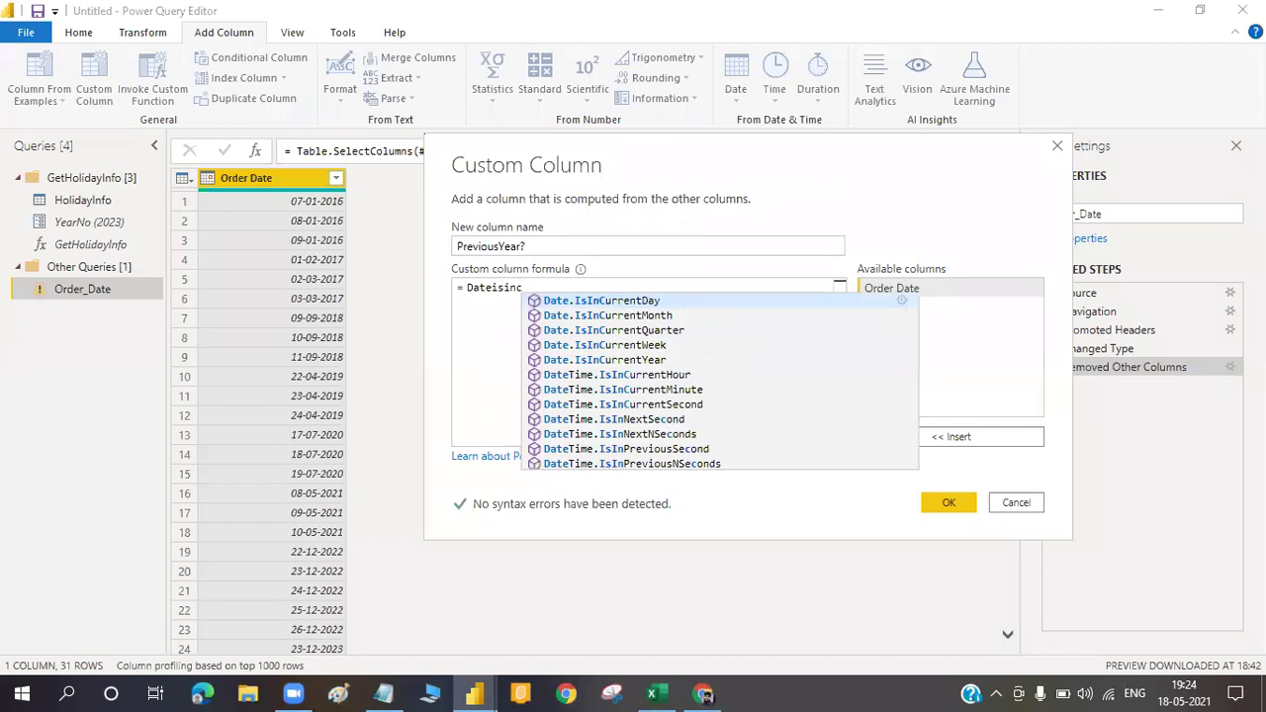
key("BackSpace")
type("d")
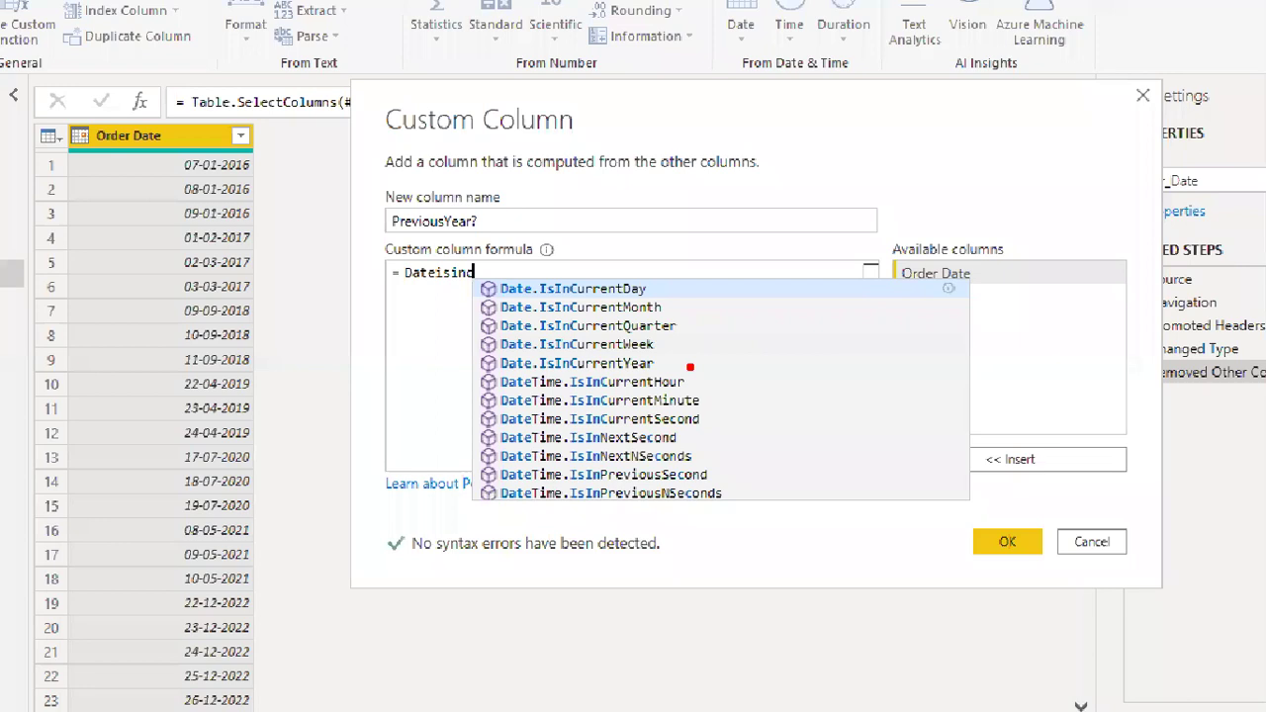
left_click_drag(689, 366, 741, 390)
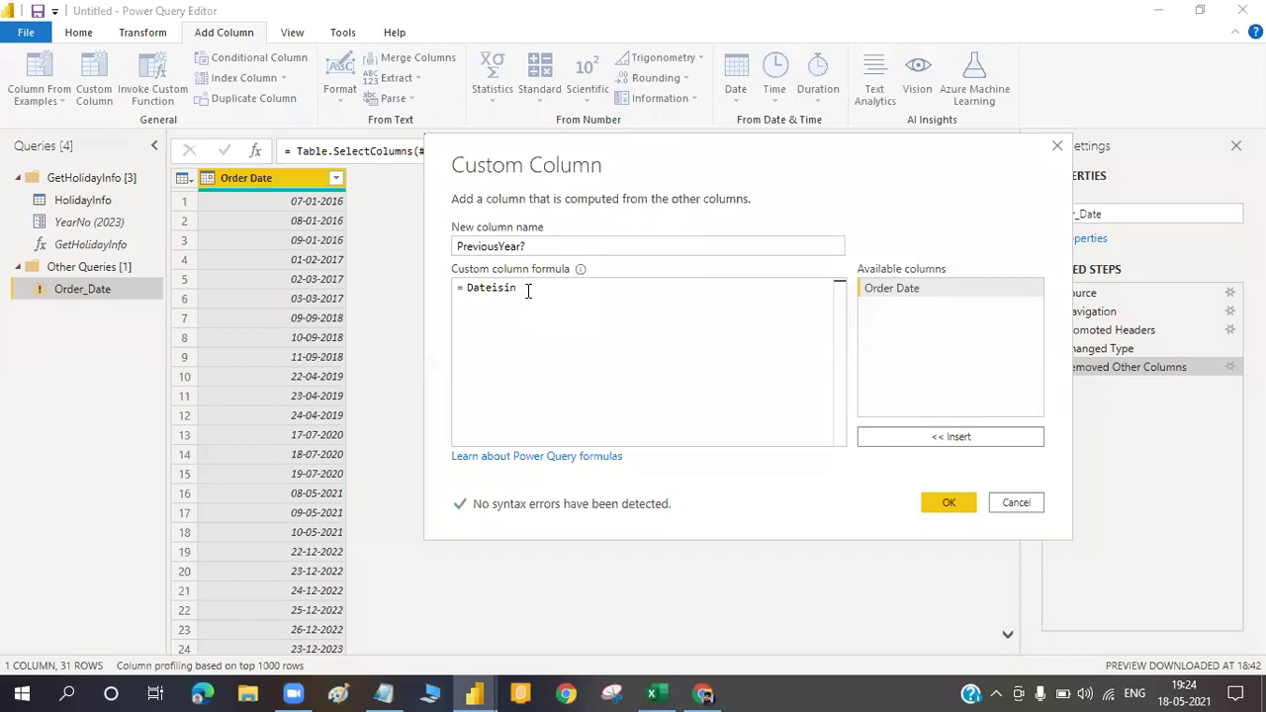
type("n")
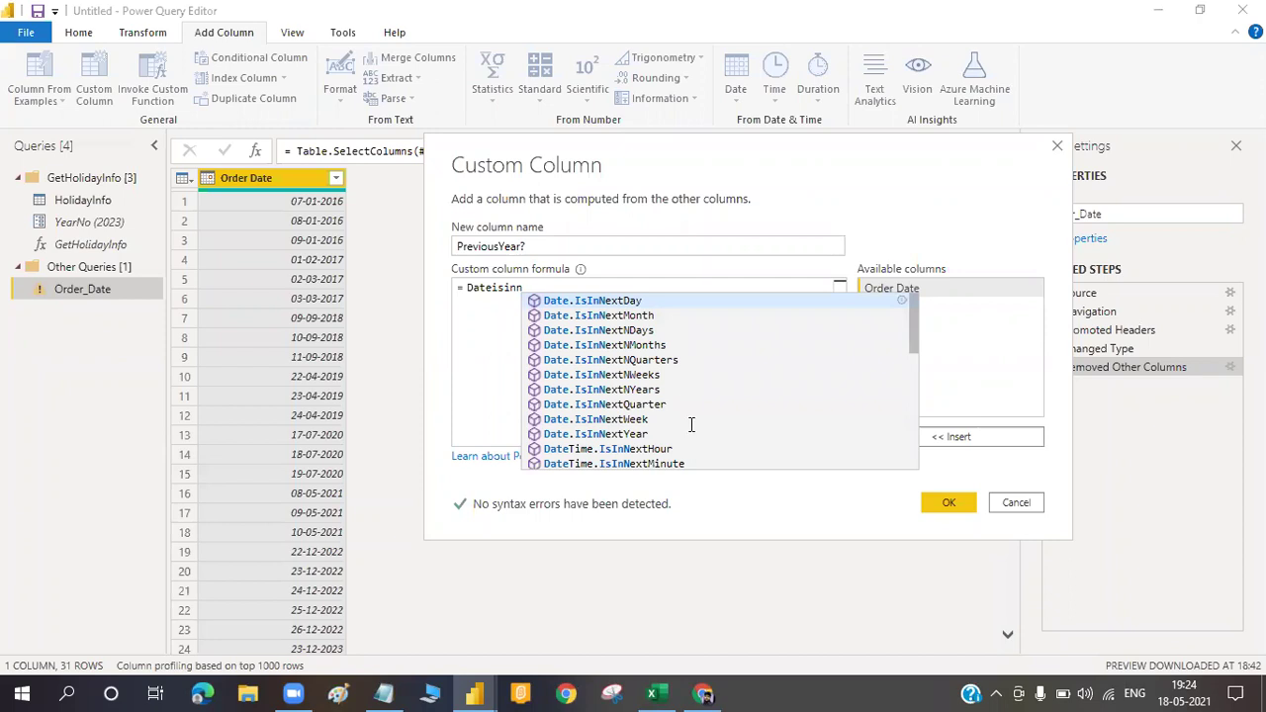
key("Escape")
key("BackSpace")
Complete the formula as Date.IsInPreviousYear([Order Date]) and add the PreviousYear? column to Order_Date
type("p")
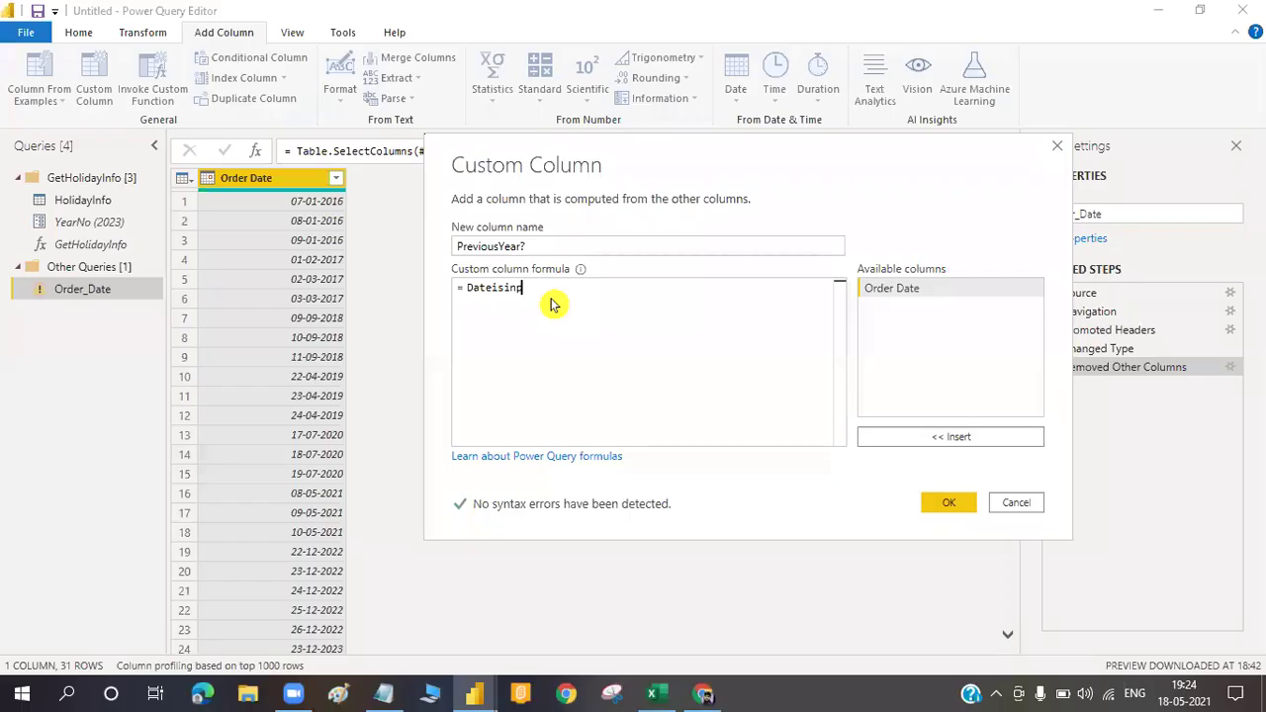
type("r")
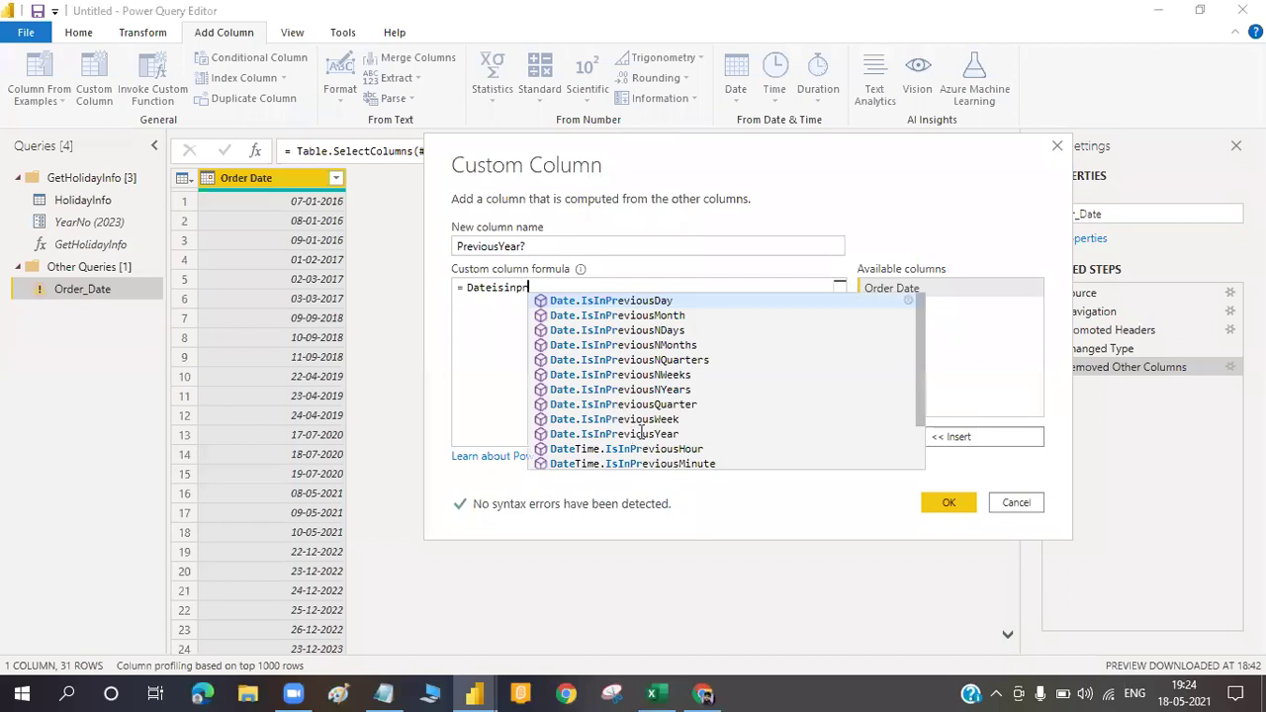
left_click(640, 434)
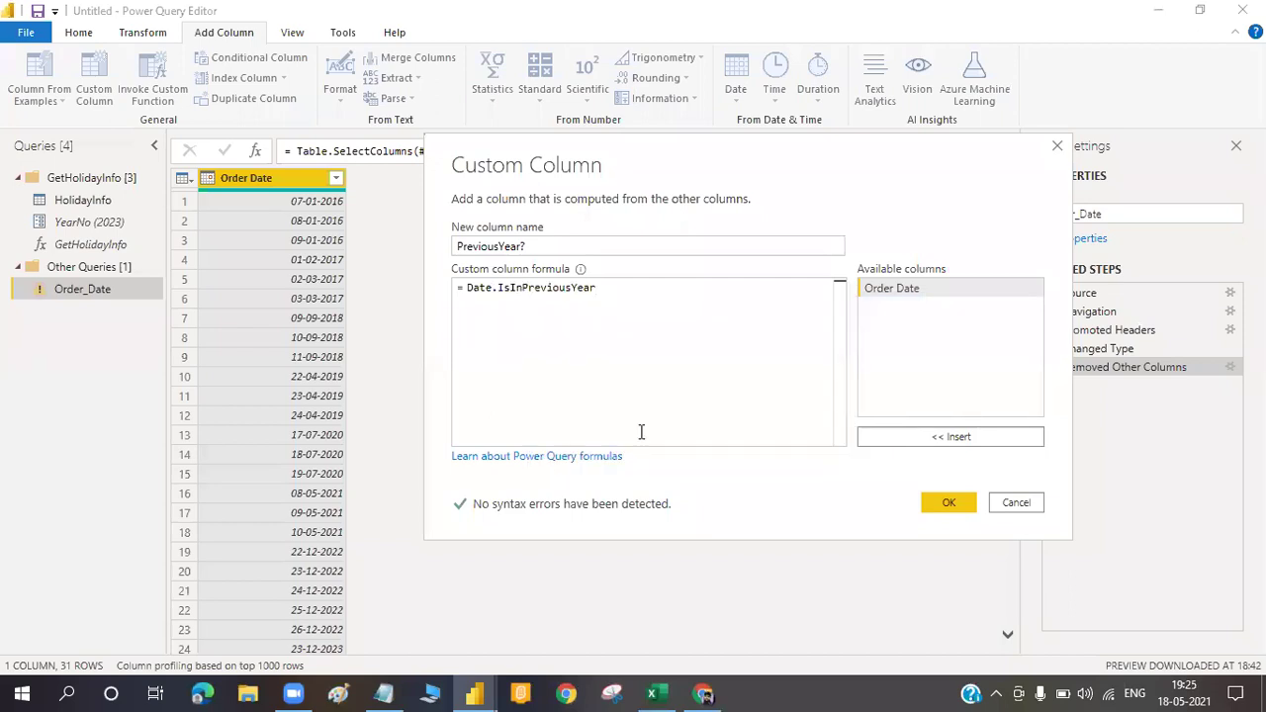
type("(")
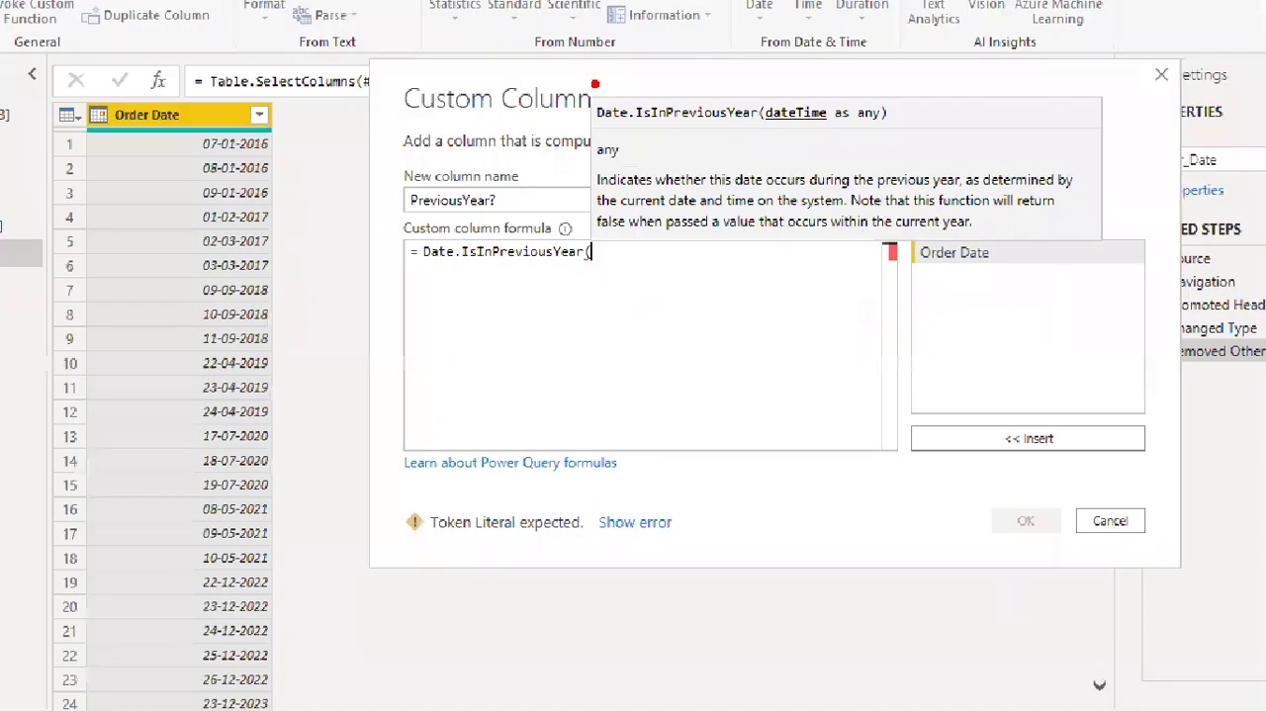
left_click_drag(595, 83, 911, 143)
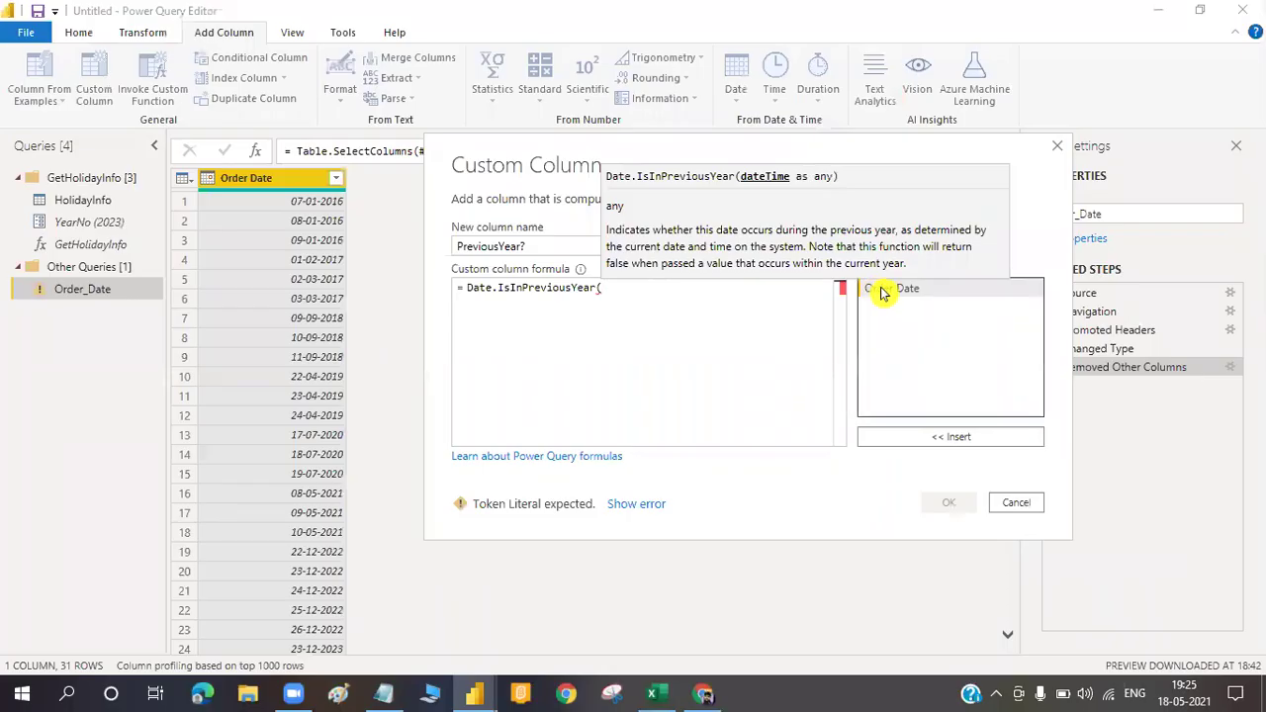
double_click(883, 290)
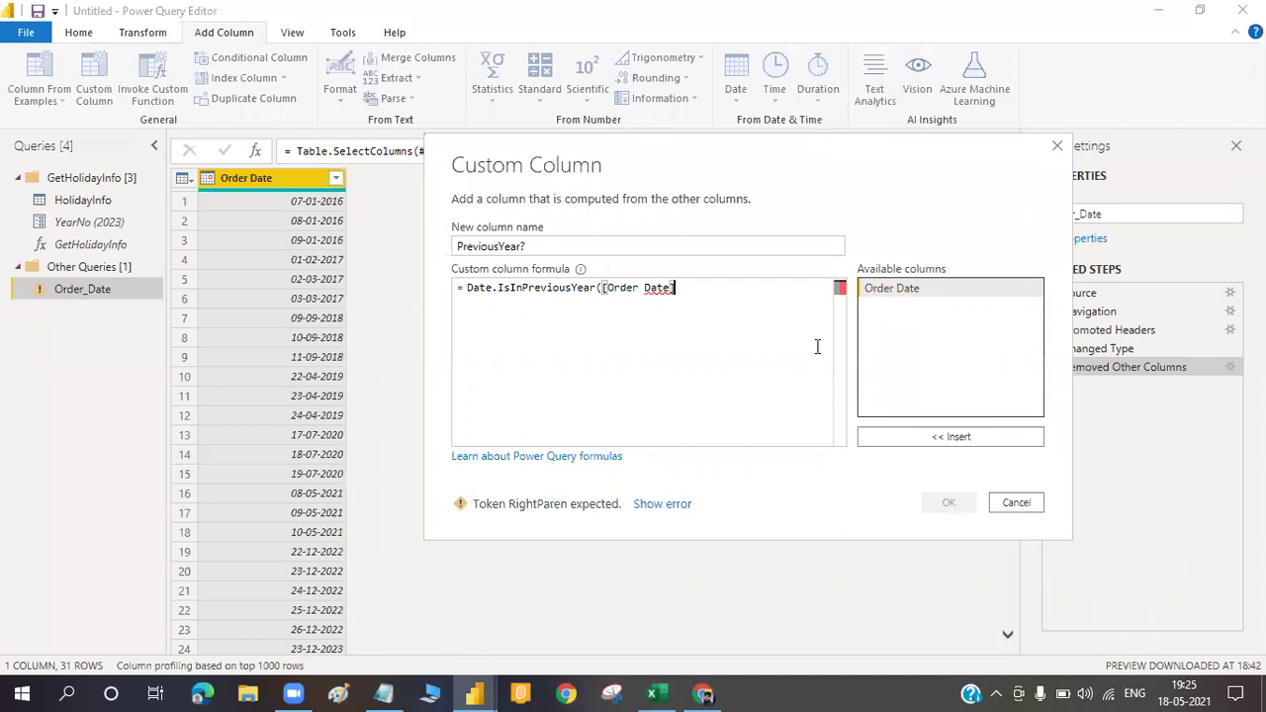
type(")")
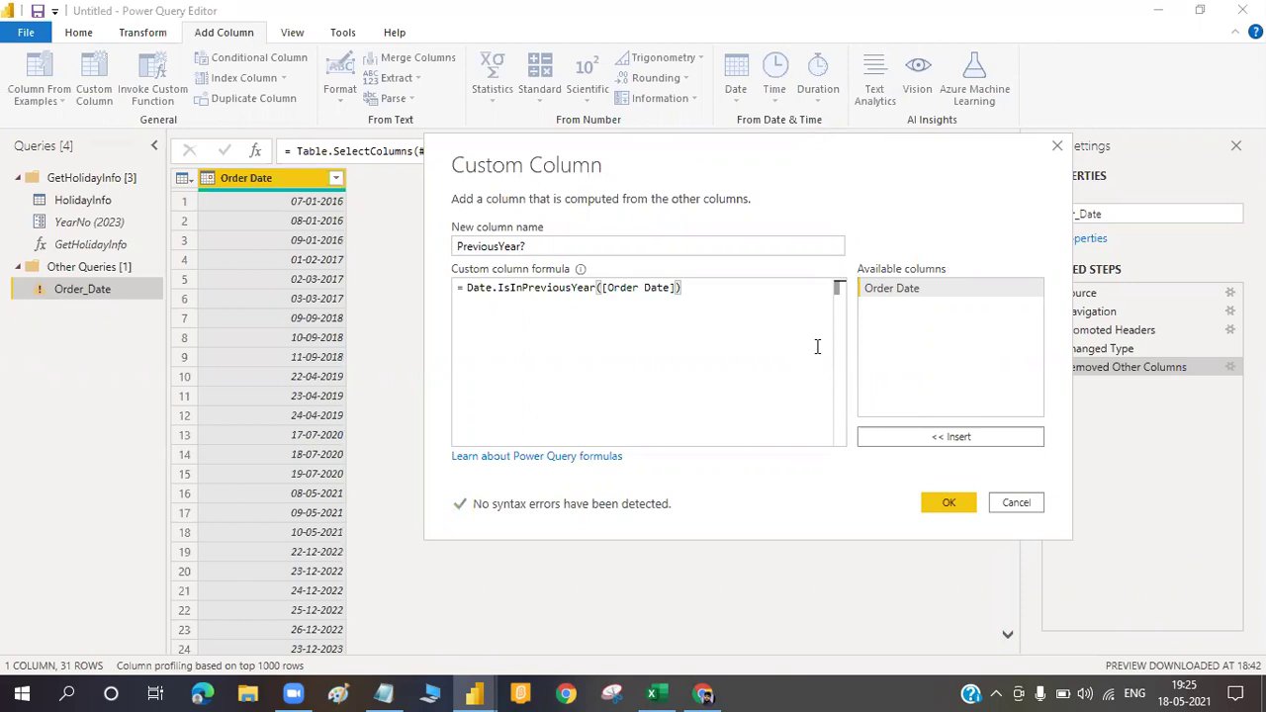
left_click(949, 506)
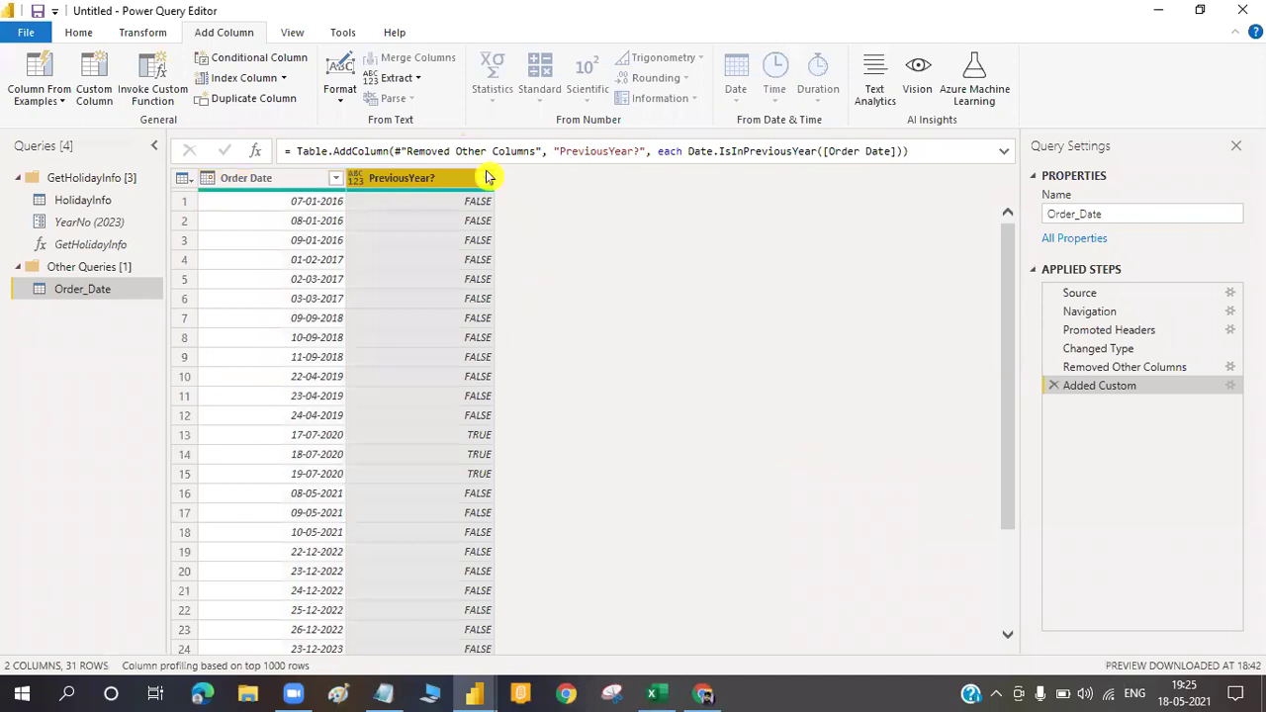
Filter the PreviousYear? column to TRUE to check the matching dates, and remove the Filtered Rows step
left_click(485, 179)
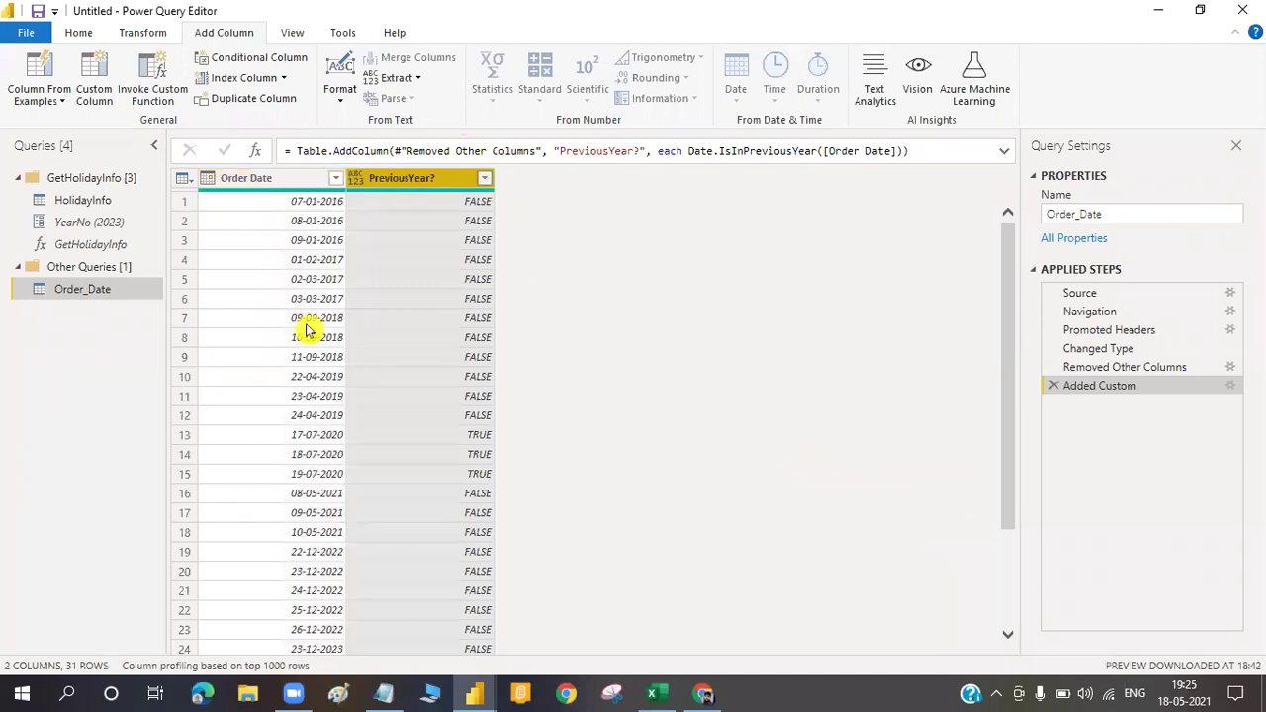
left_click(225, 379)
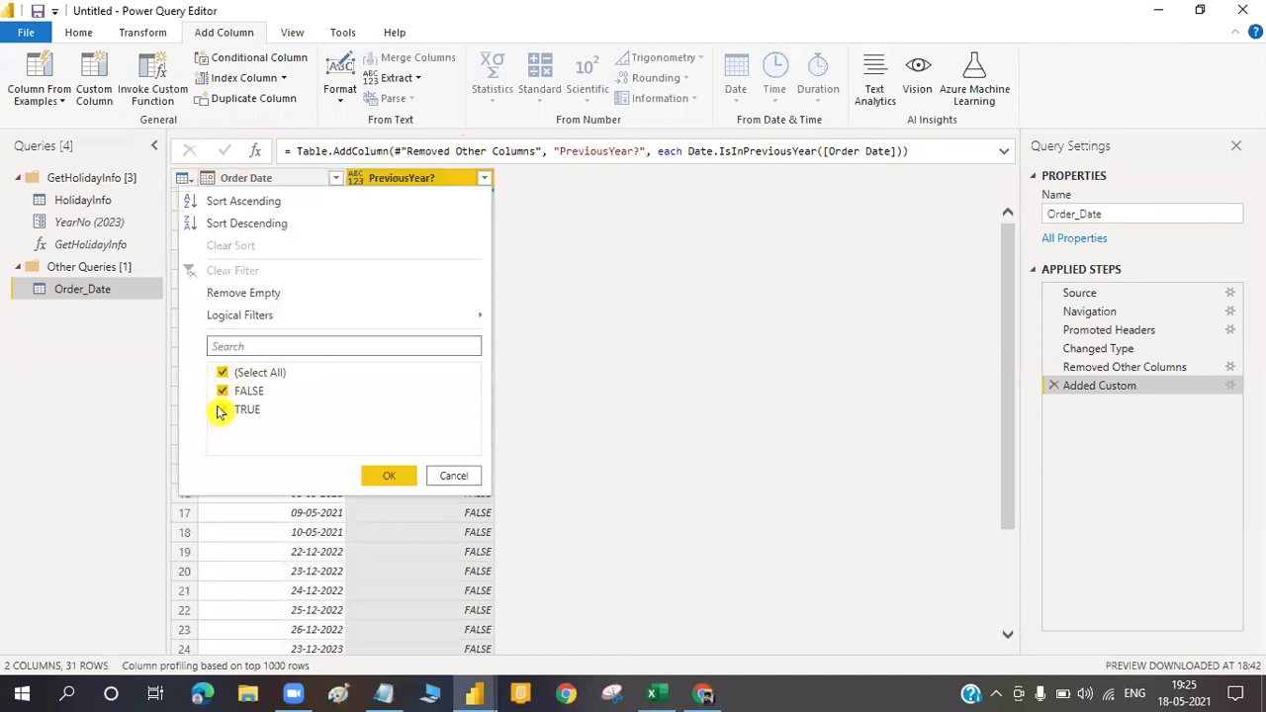
left_click(221, 410)
left_click(376, 476)
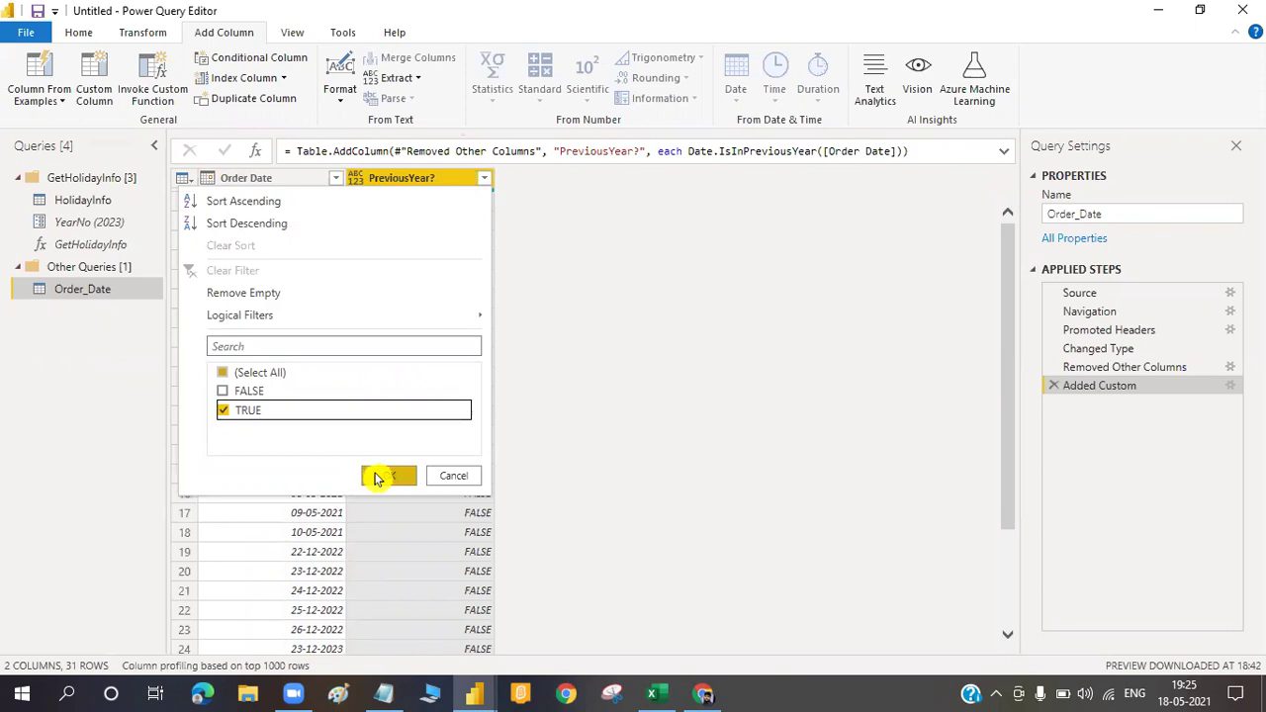
left_click(375, 478)
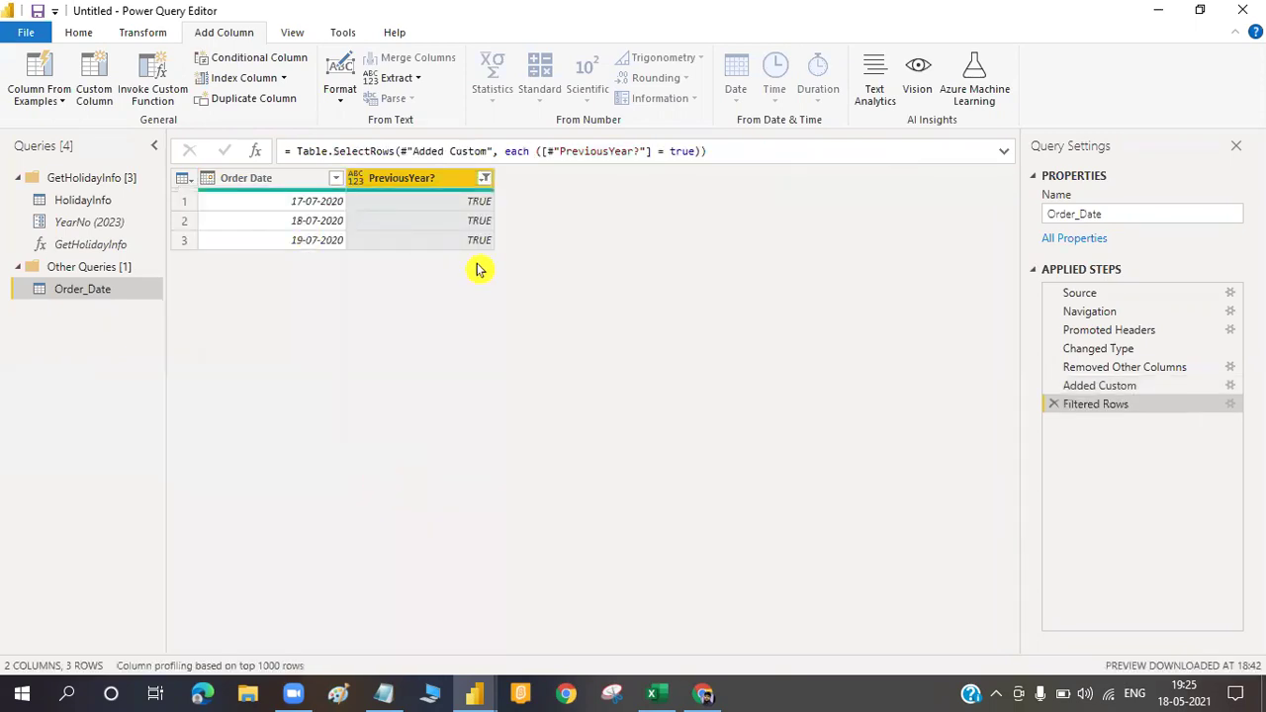
left_click(1052, 404)
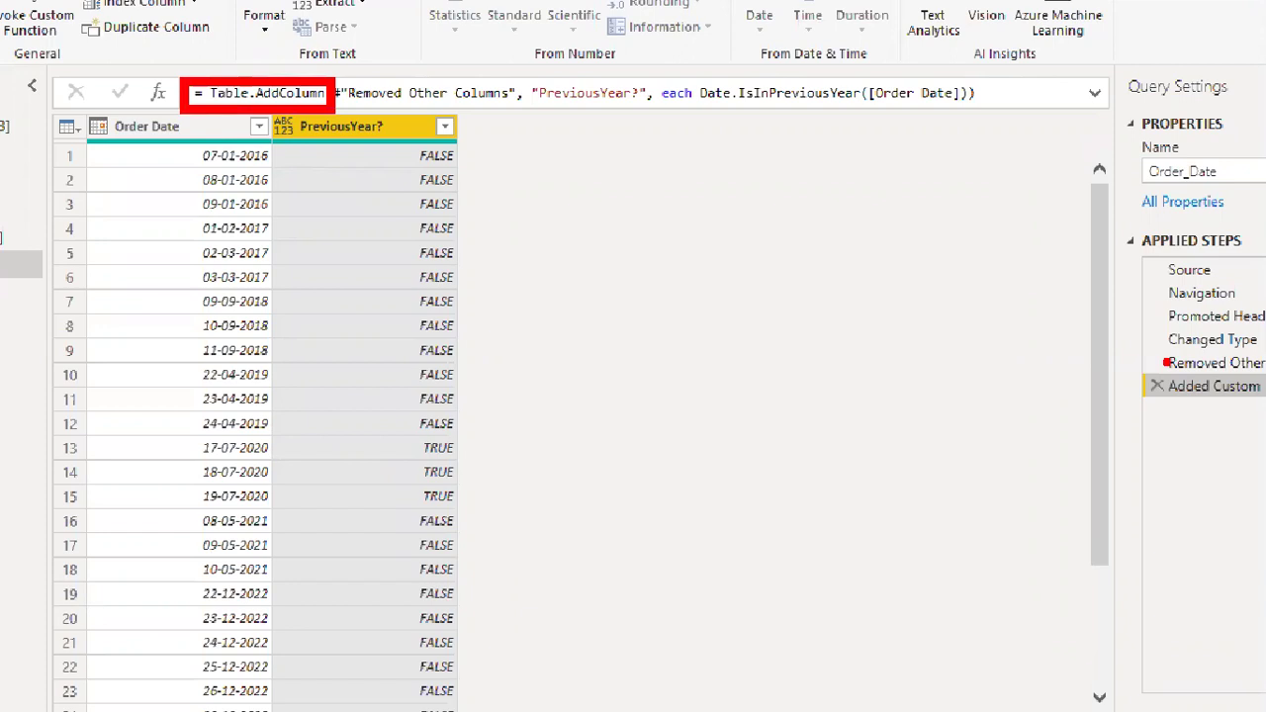
Examine the Table.AddColumn code of the Added Custom step, opening and cancelling Column From Examples along the way
left_click_drag(1167, 363, 833, 251)
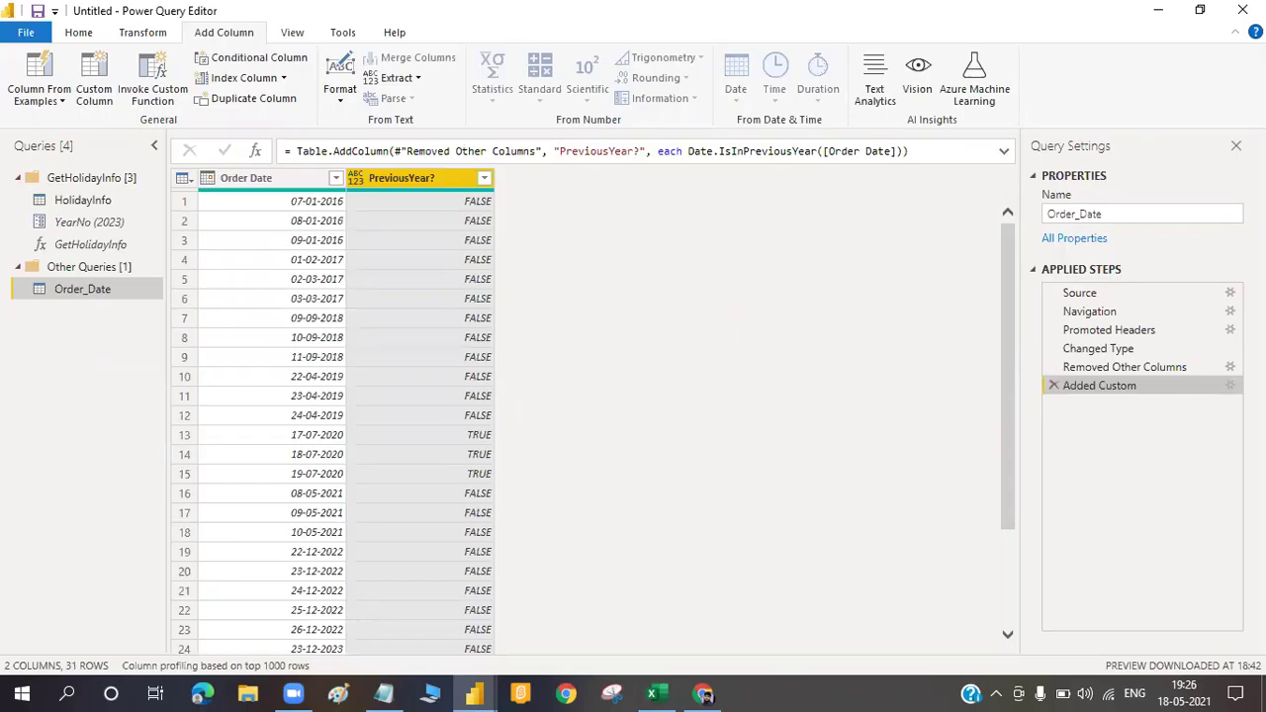
left_click(40, 79)
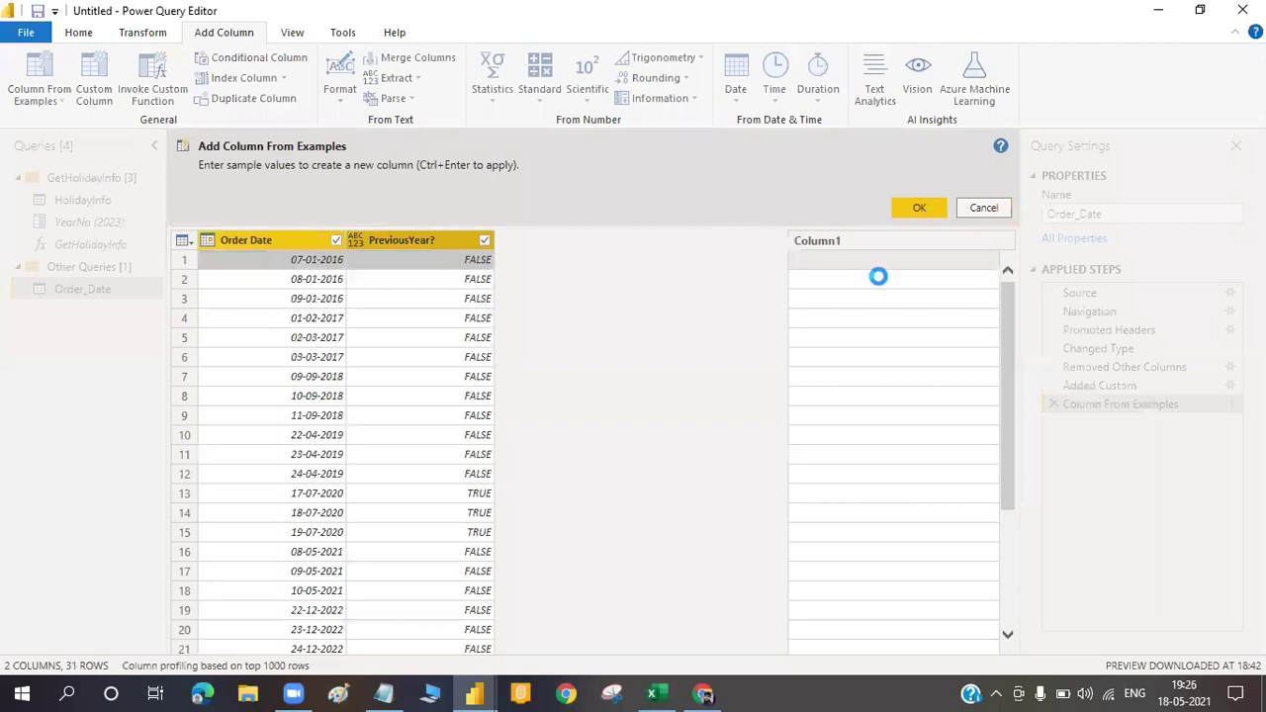
key("Escape")
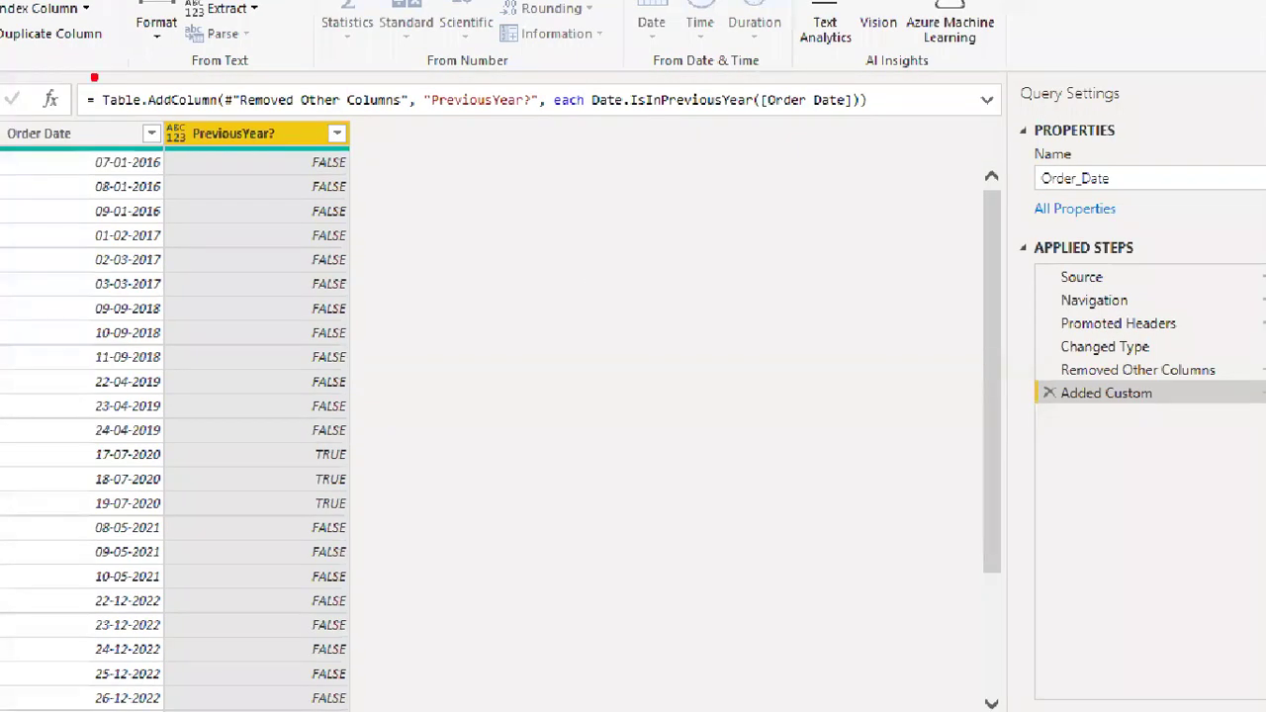
left_click_drag(88, 76, 225, 122)
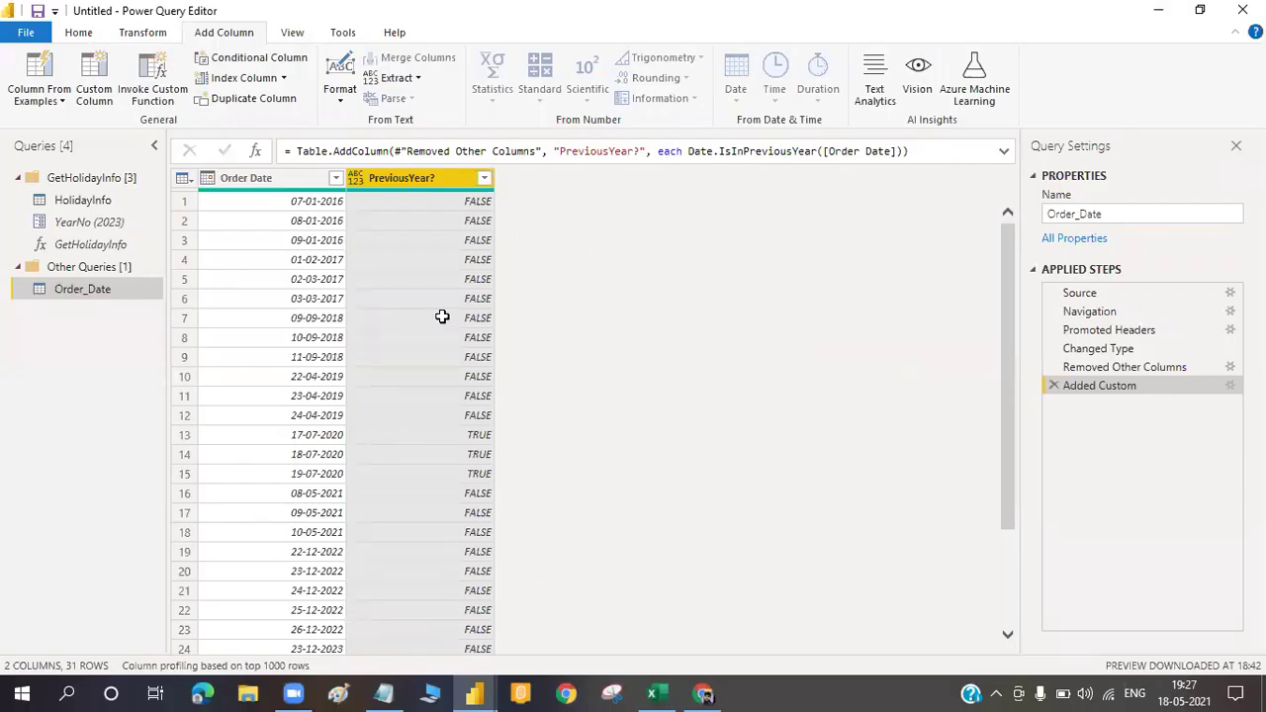
Switch to the Custome_column_M_language workbook in Excel, copy the CurrentYear text in cell F3 of Sheet2 and return to Power Query Editor
key("alt+Tab")
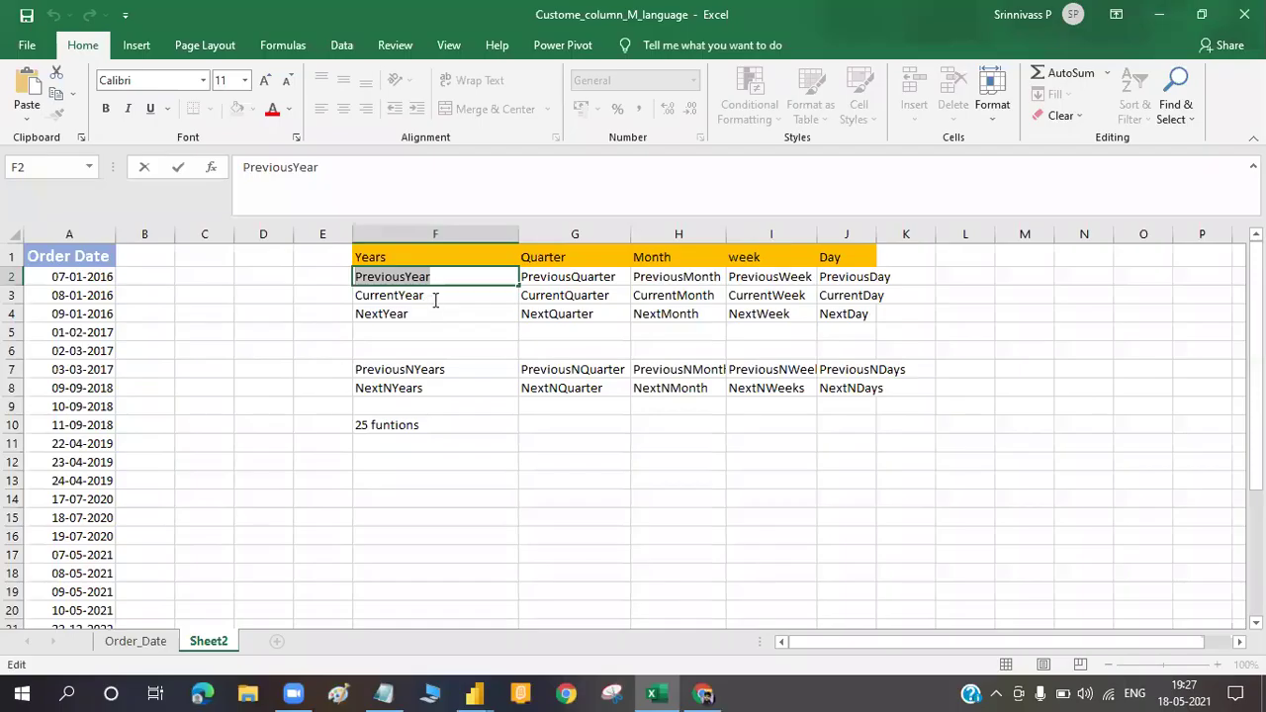
left_click(432, 297)
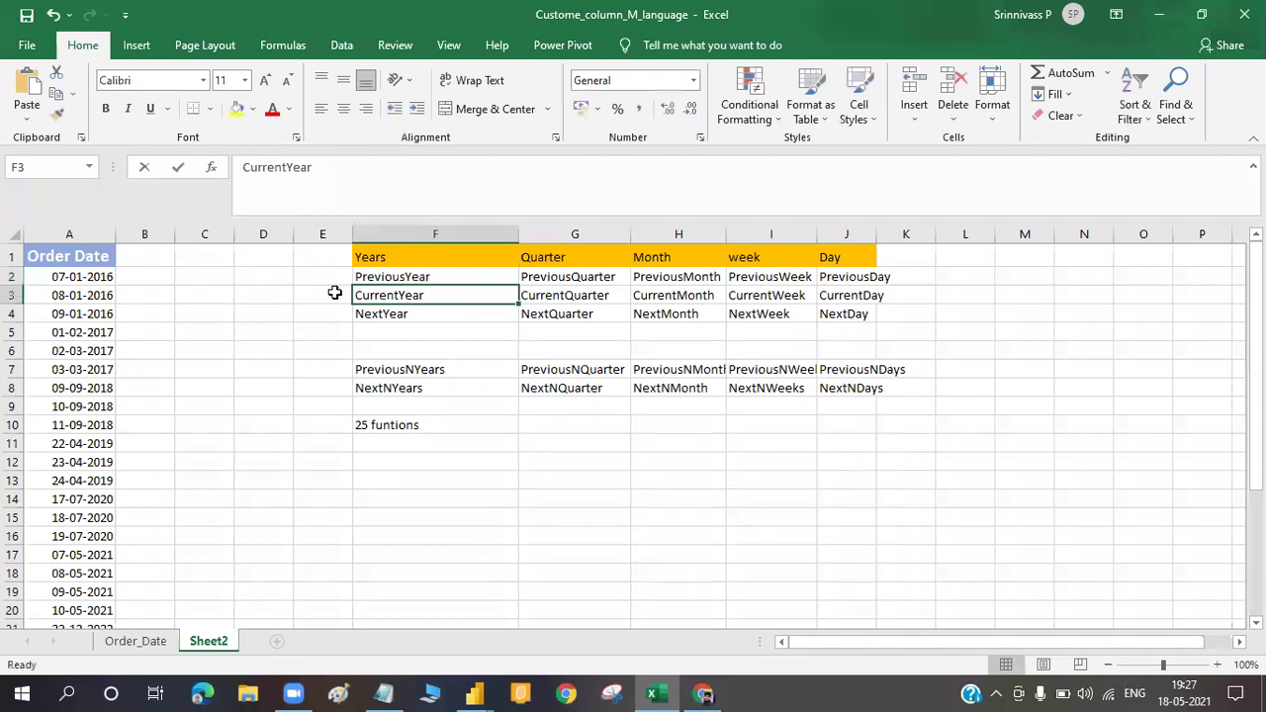
key("F2")
key("shift+Home")
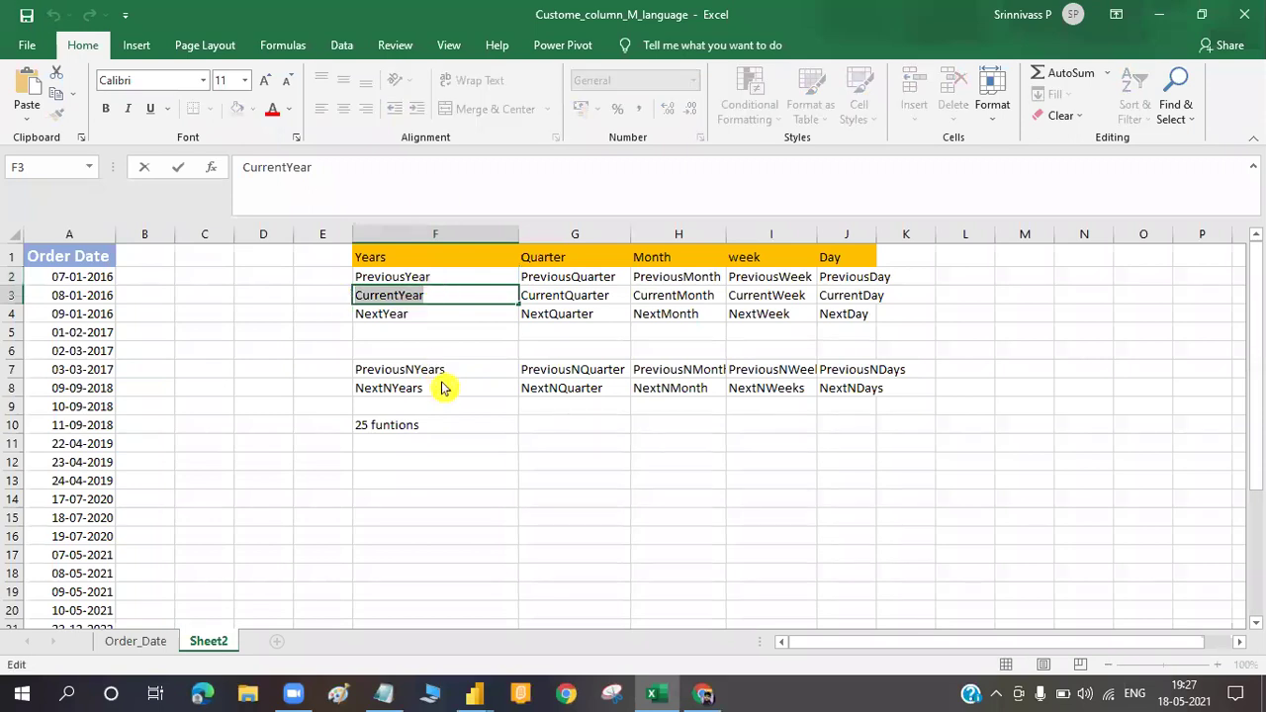
key("alt+Tab")
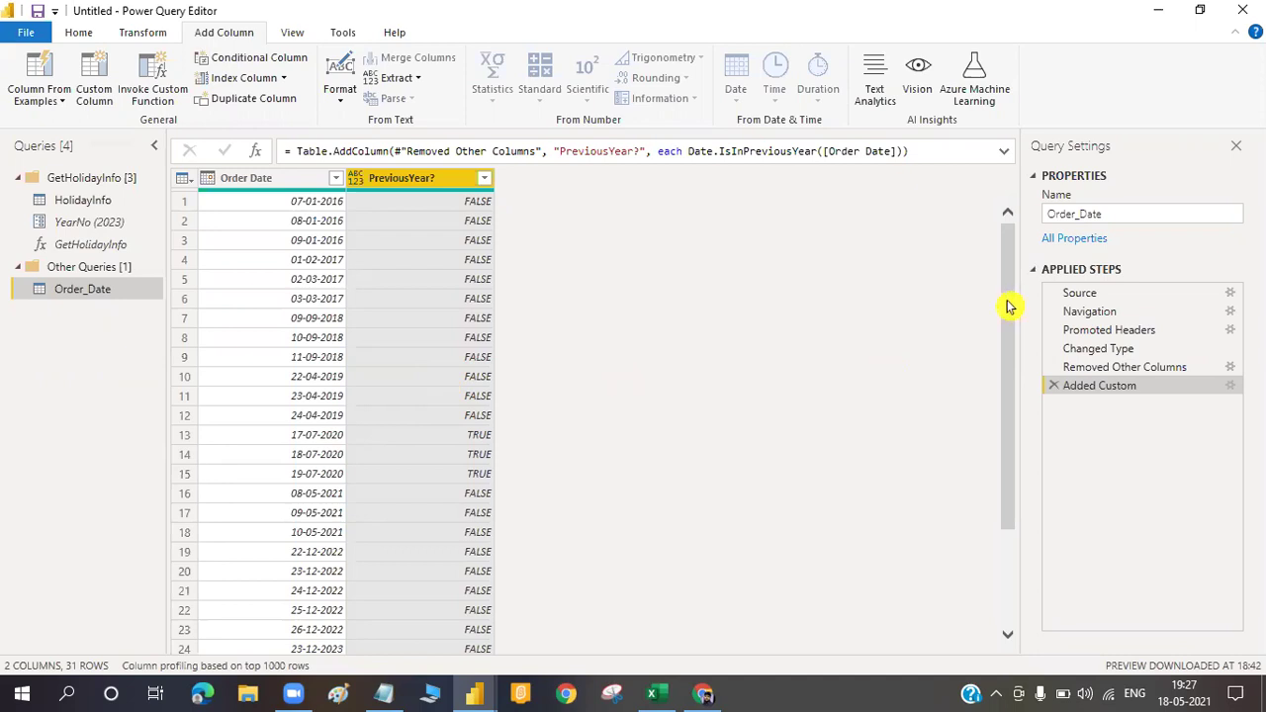
Check the dates down the Order_Date table, and start another custom column named "CurrentYear?"
scroll(992, 503, "down", 3)
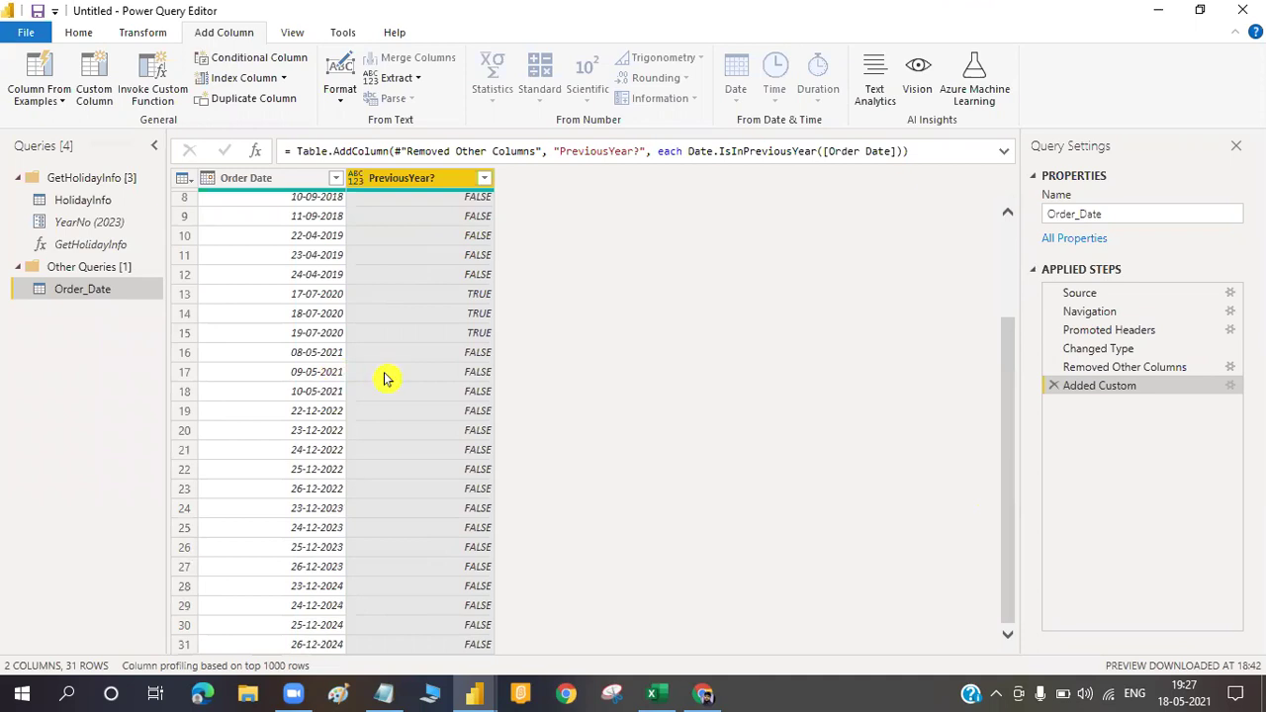
left_click(1009, 289)
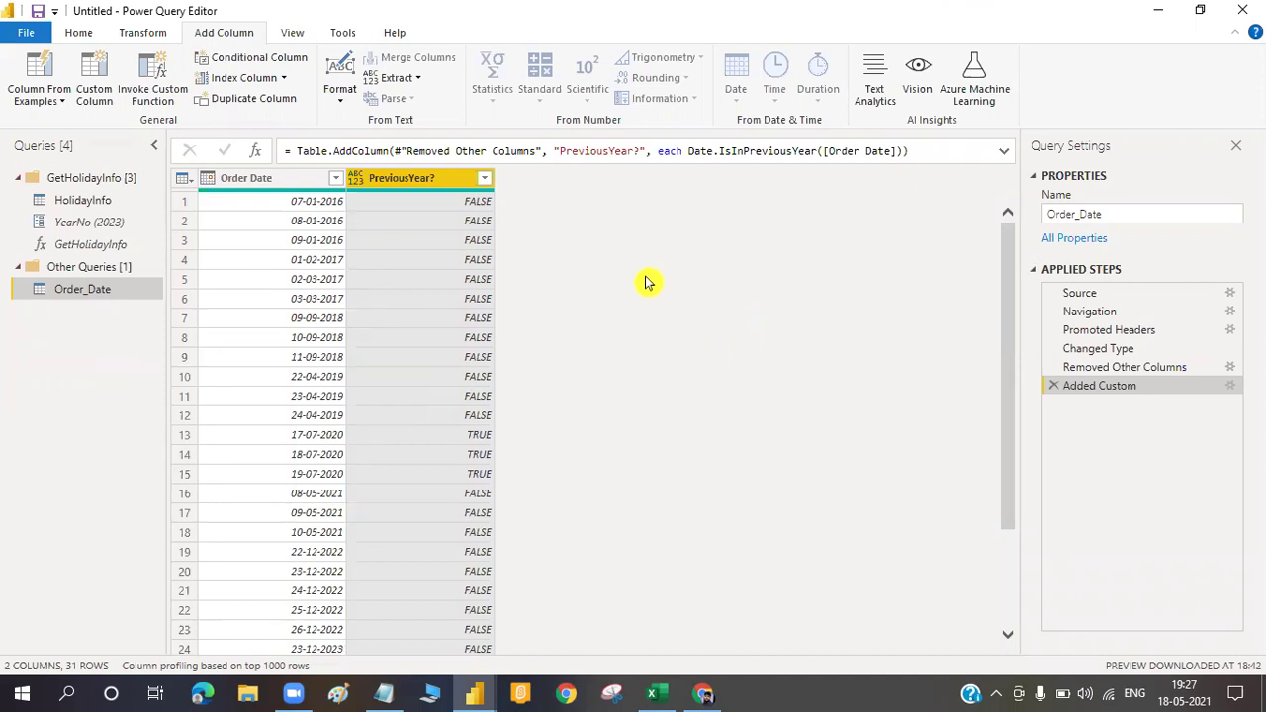
left_click(96, 79)
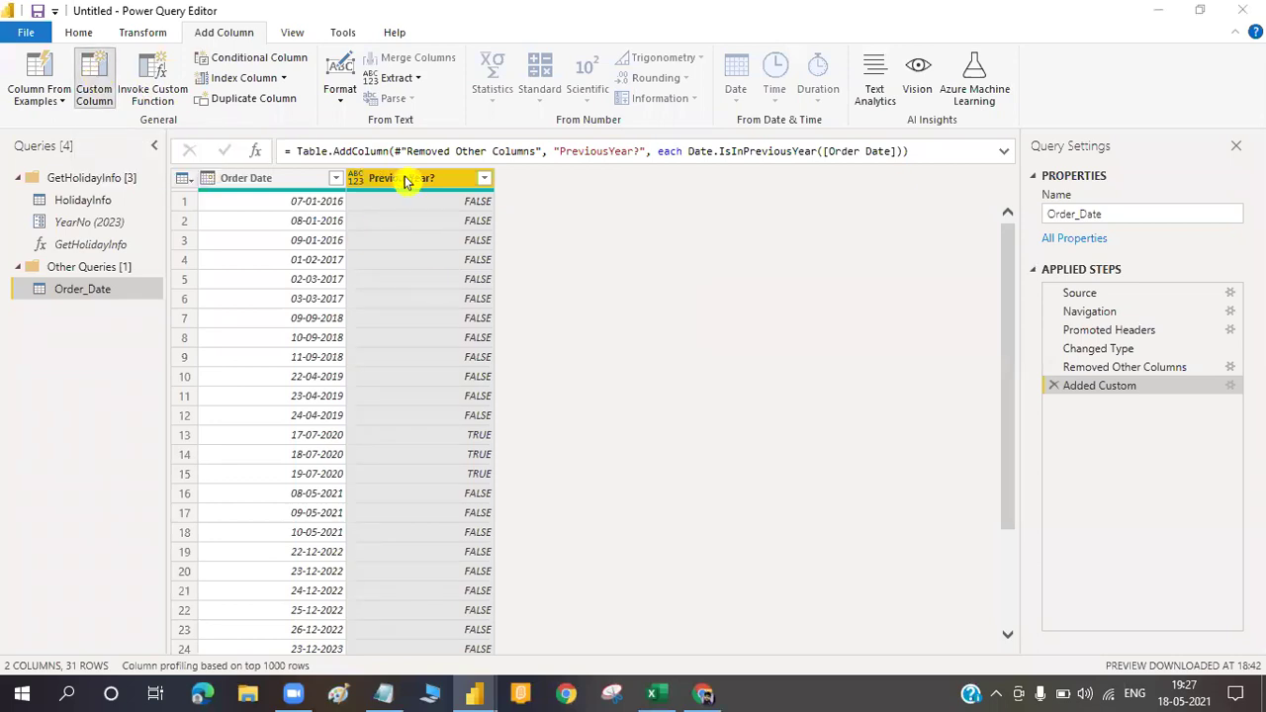
double_click(403, 251)
type("CurrentYear")
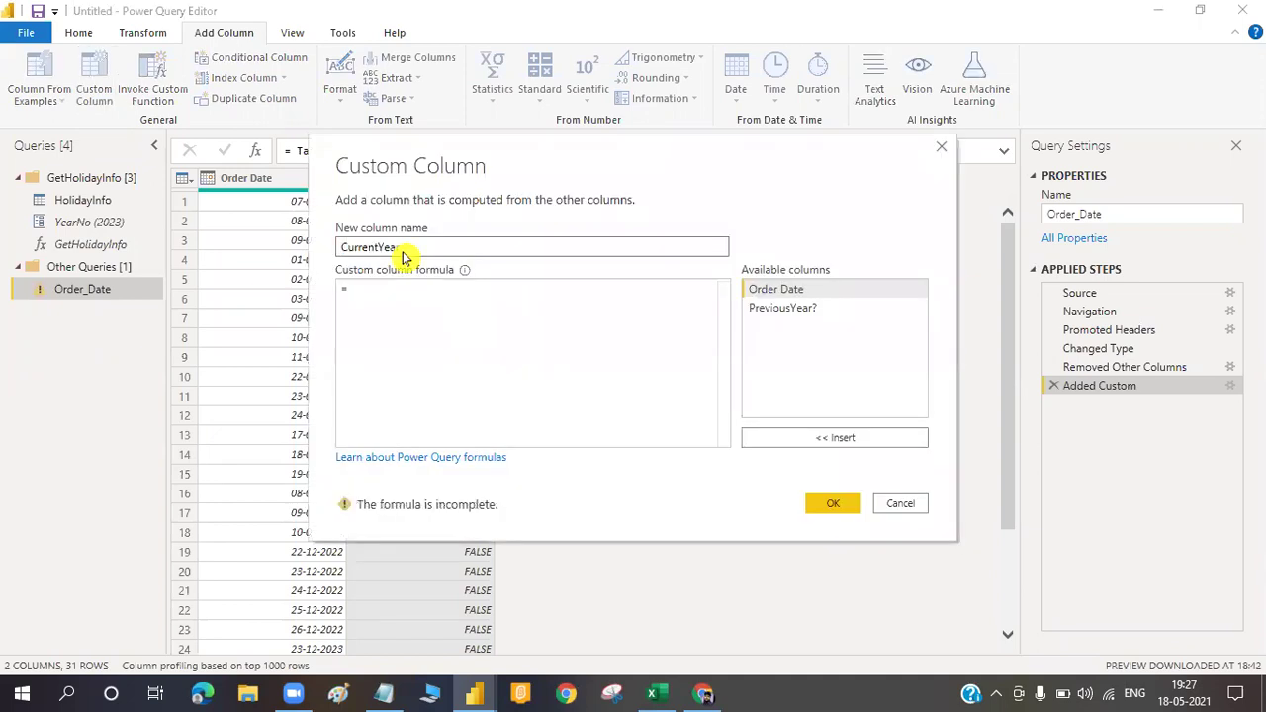
type("?")
left_click(382, 288)
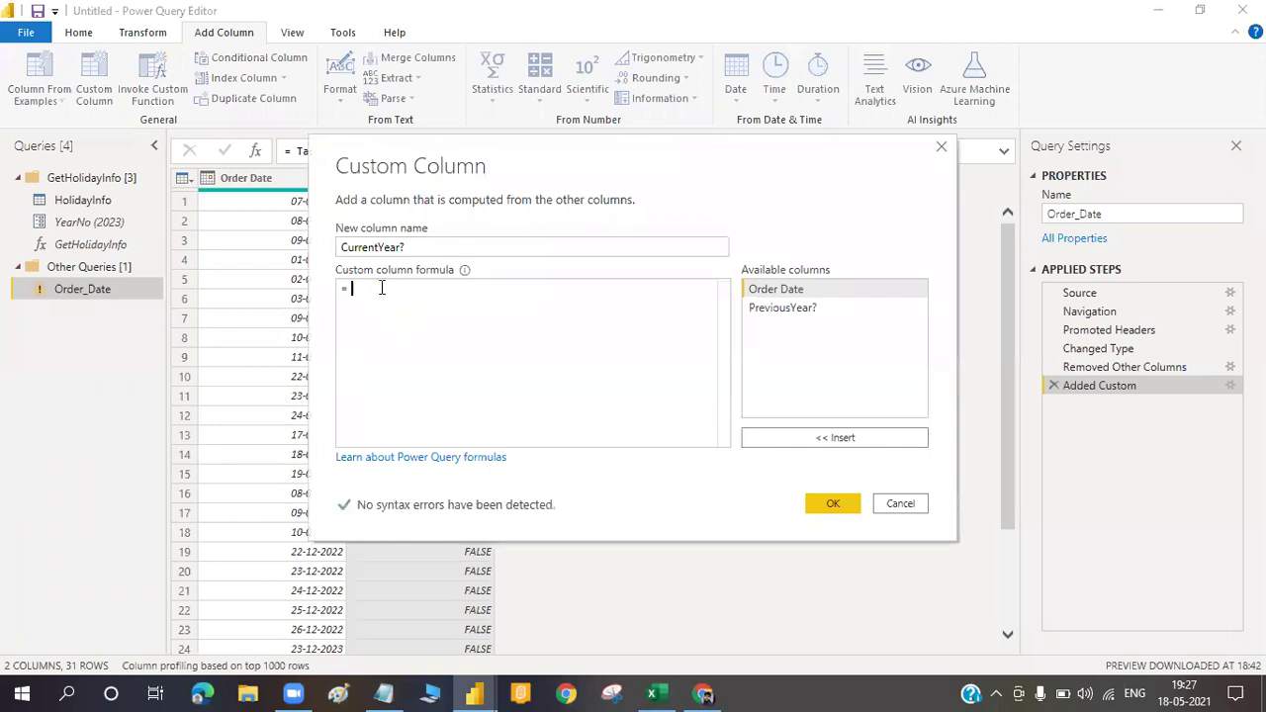
Examine the Text functions suggested for the custom column formula, and clear the formula again
type("Da")
key("BackSpace")
key("BackSpace")
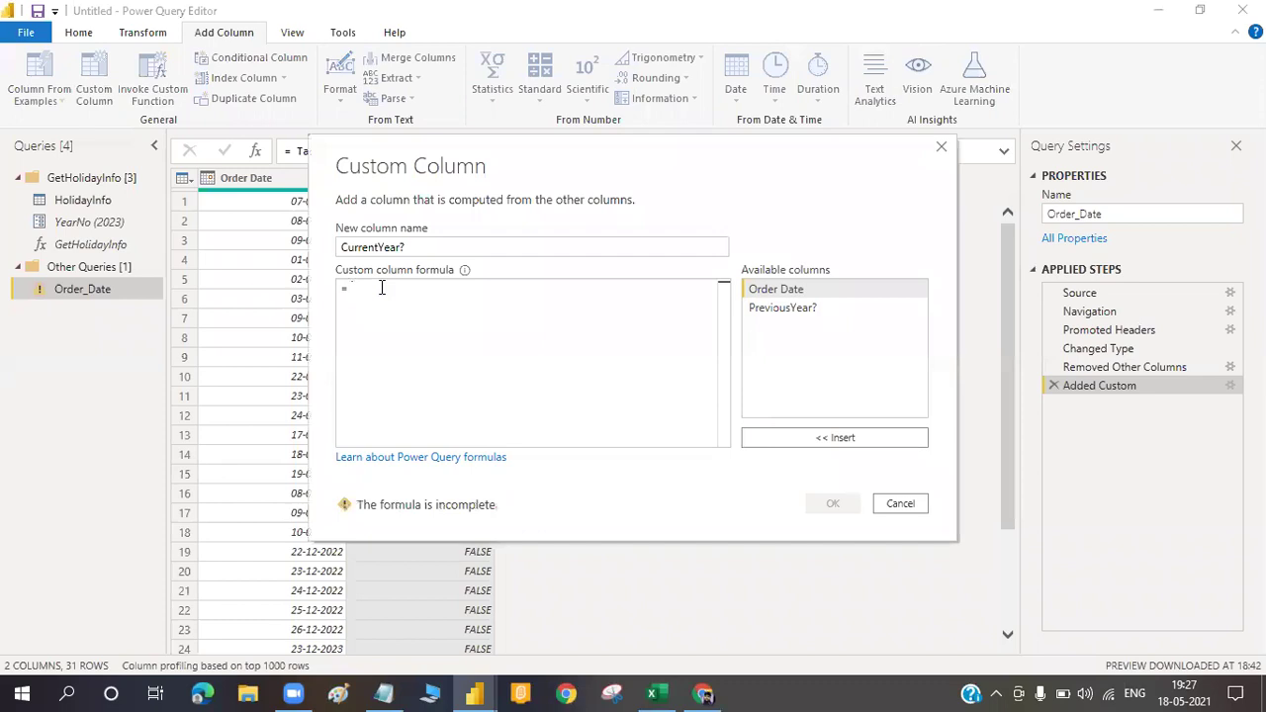
type("Text")
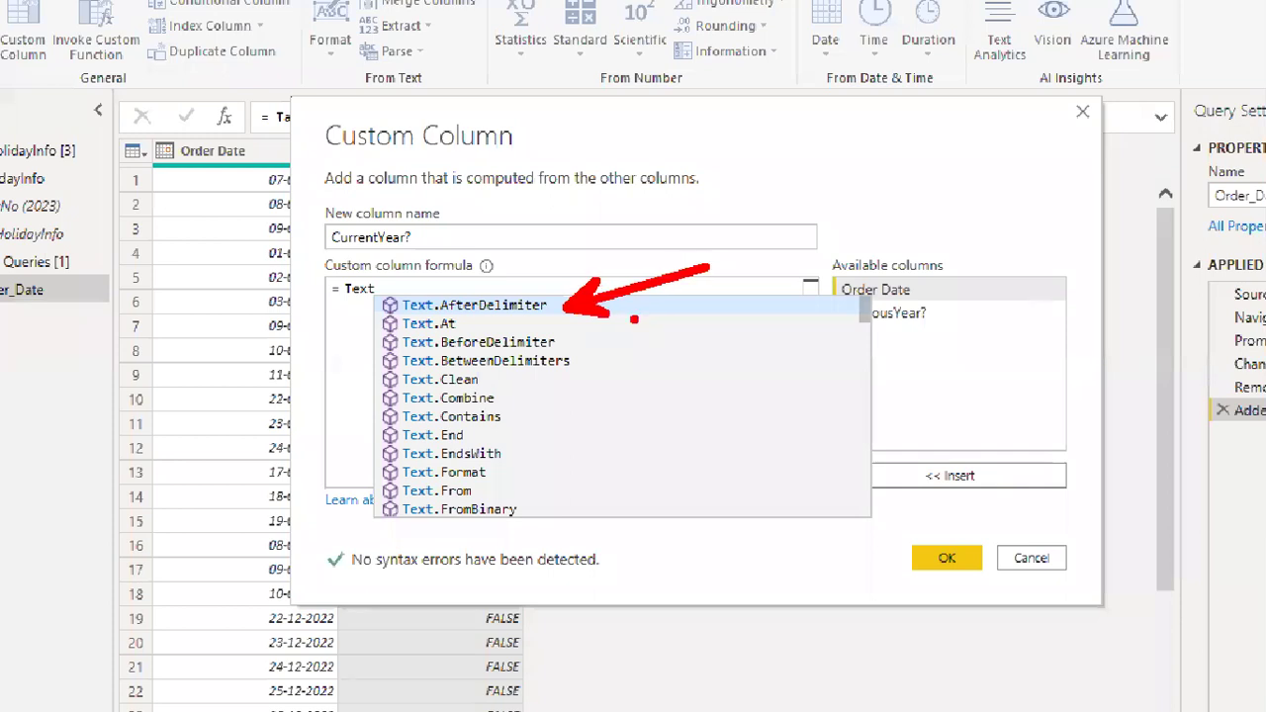
left_click_drag(696, 317, 579, 379)
mouse_move(760, 358)
left_mouse_down()
mouse_move(629, 360)
mouse_move(485, 415)
left_mouse_up()
mouse_move(599, 442)
left_mouse_down()
mouse_move(489, 436)
mouse_move(708, 457)
left_mouse_up()
left_click_drag(648, 495, 572, 509)
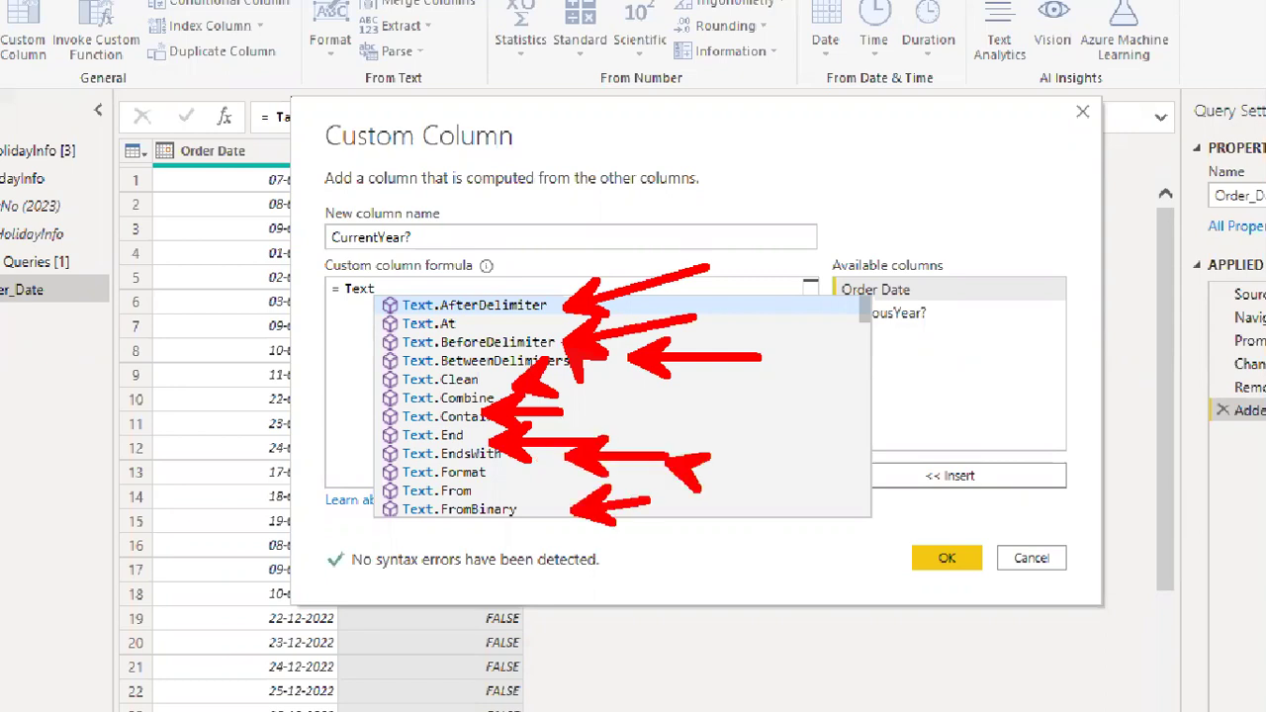
key("Escape")
key("BackSpace")
key("BackSpace")
key("BackSpace")
key("BackSpace")
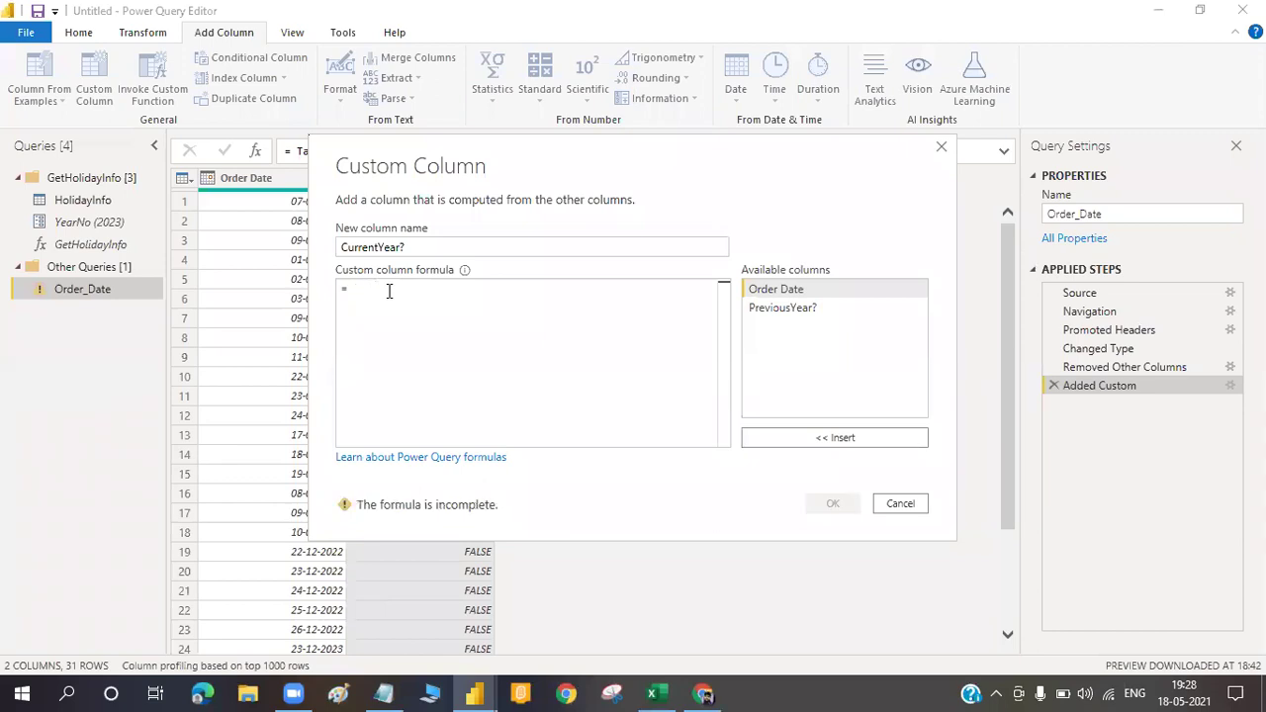
Look through the suggested Number functions such as Number.IsEven for the custom column formula, and clear the entry
type("Number")
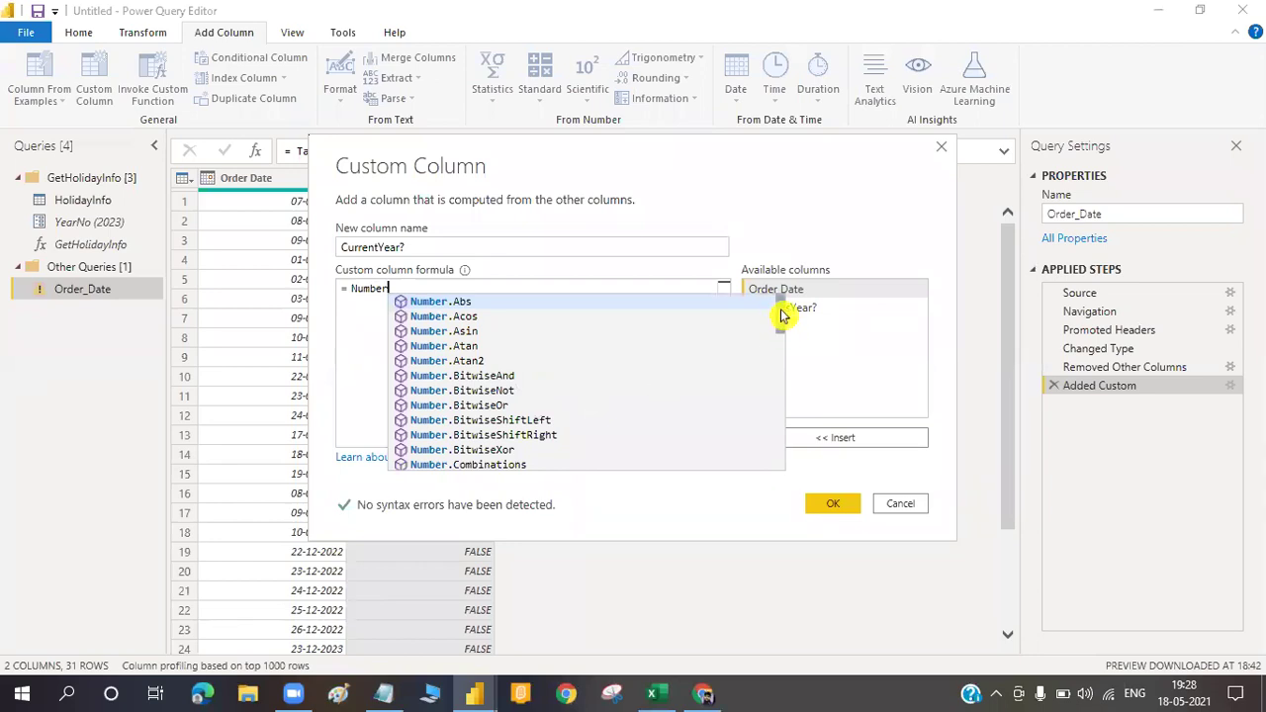
left_click_drag(785, 329, 786, 358)
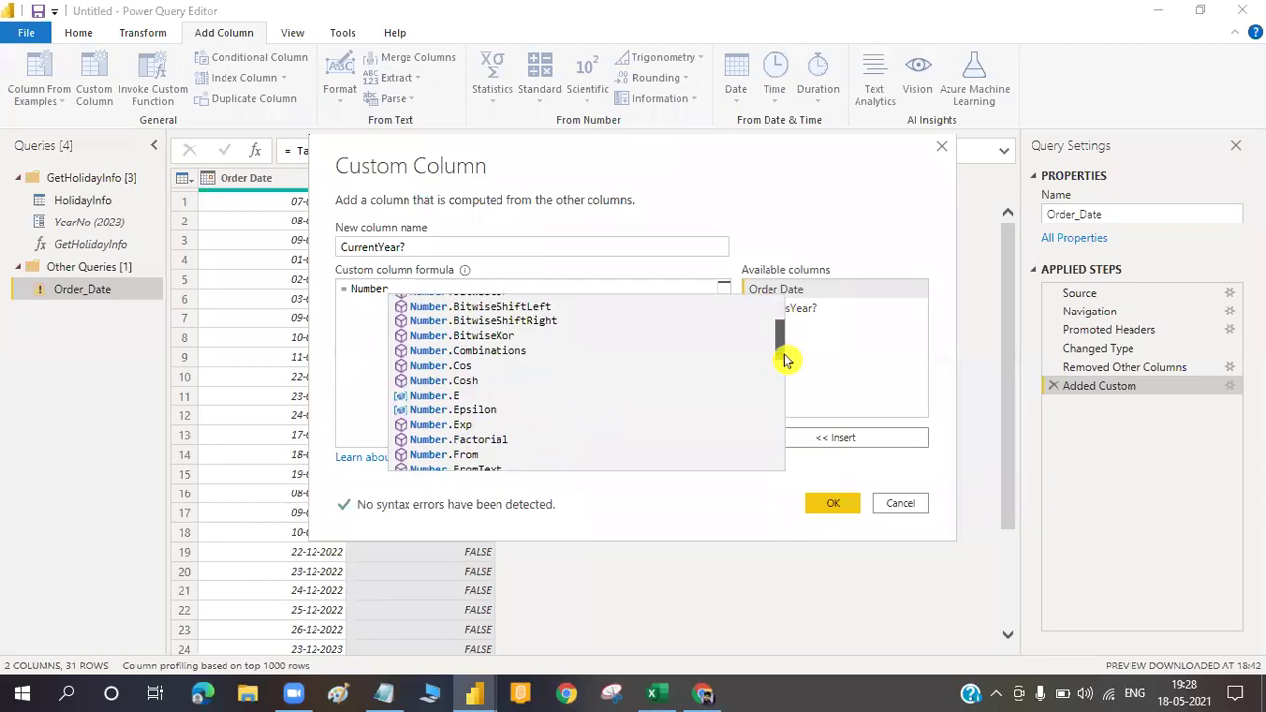
scroll(499, 390, "down", 1)
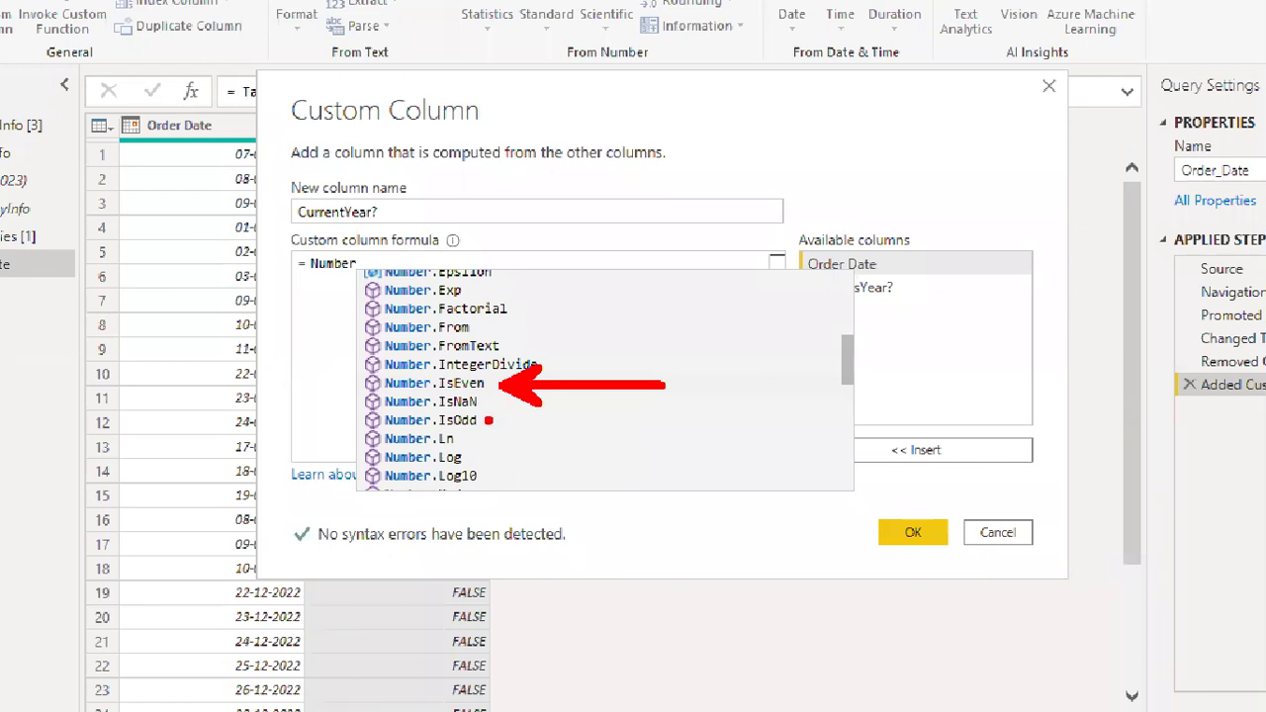
key("Escape")
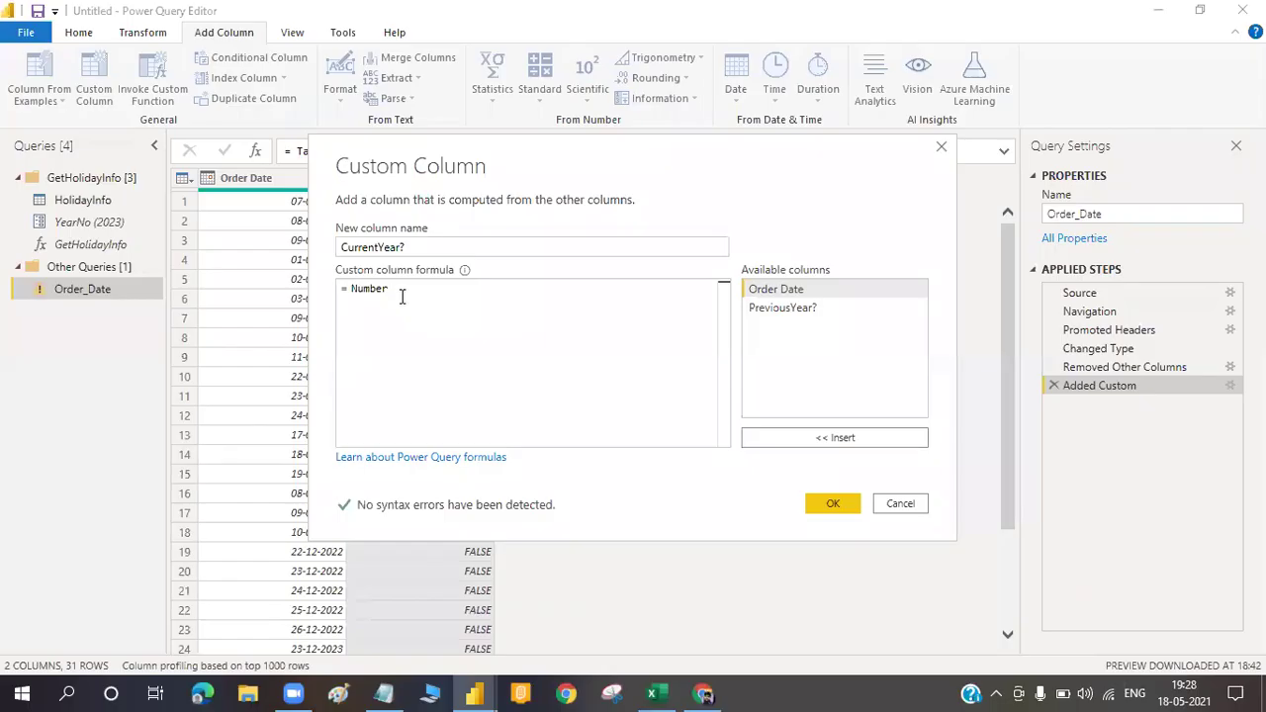
key("BackSpace")
key("BackSpace")
key("BackSpace")
key("BackSpace")
key("BackSpace")
key("BackSpace")
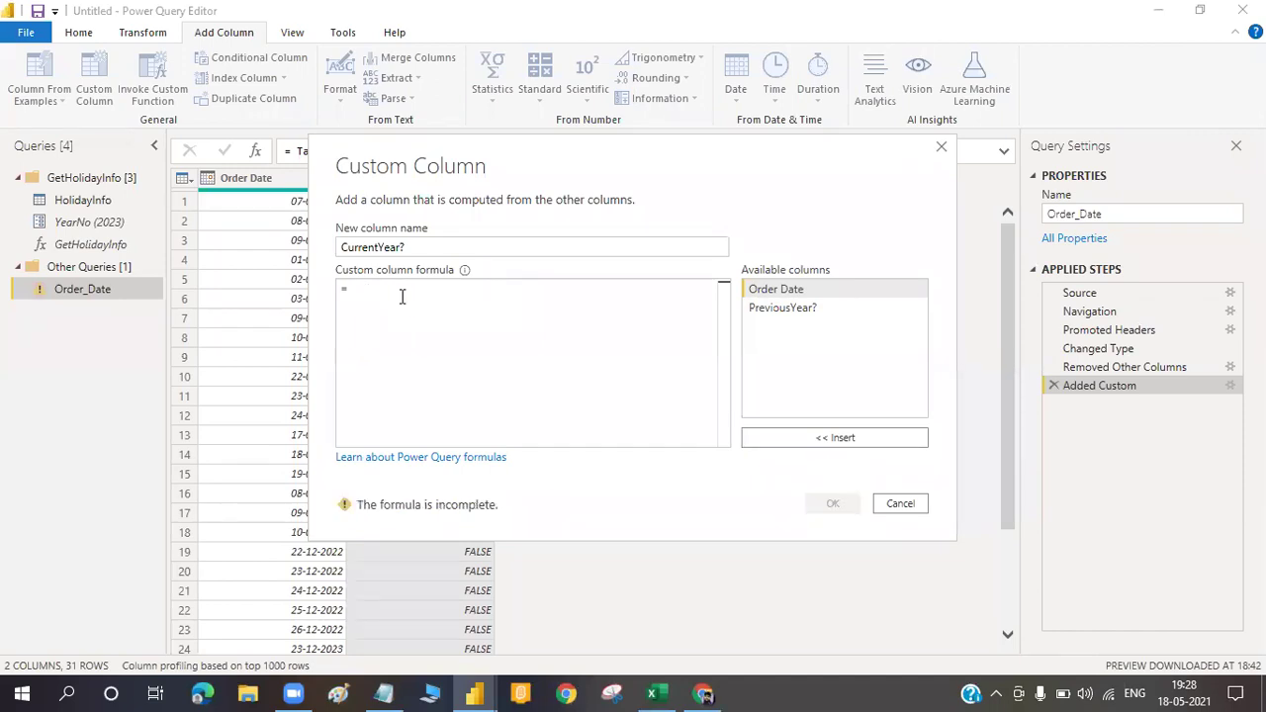
Enter the formula Date.IsInCurrentYear([Order Date]) for the CurrentYear? column and create the column
type("D")
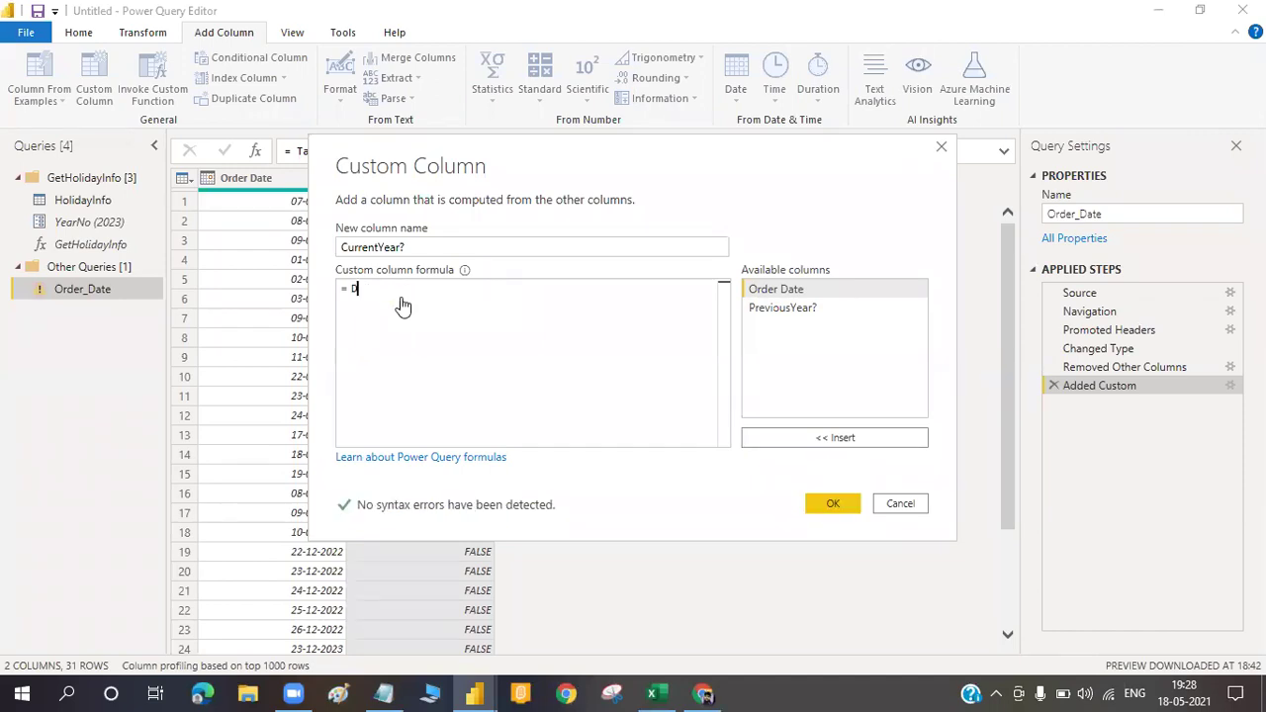
type("ateis")
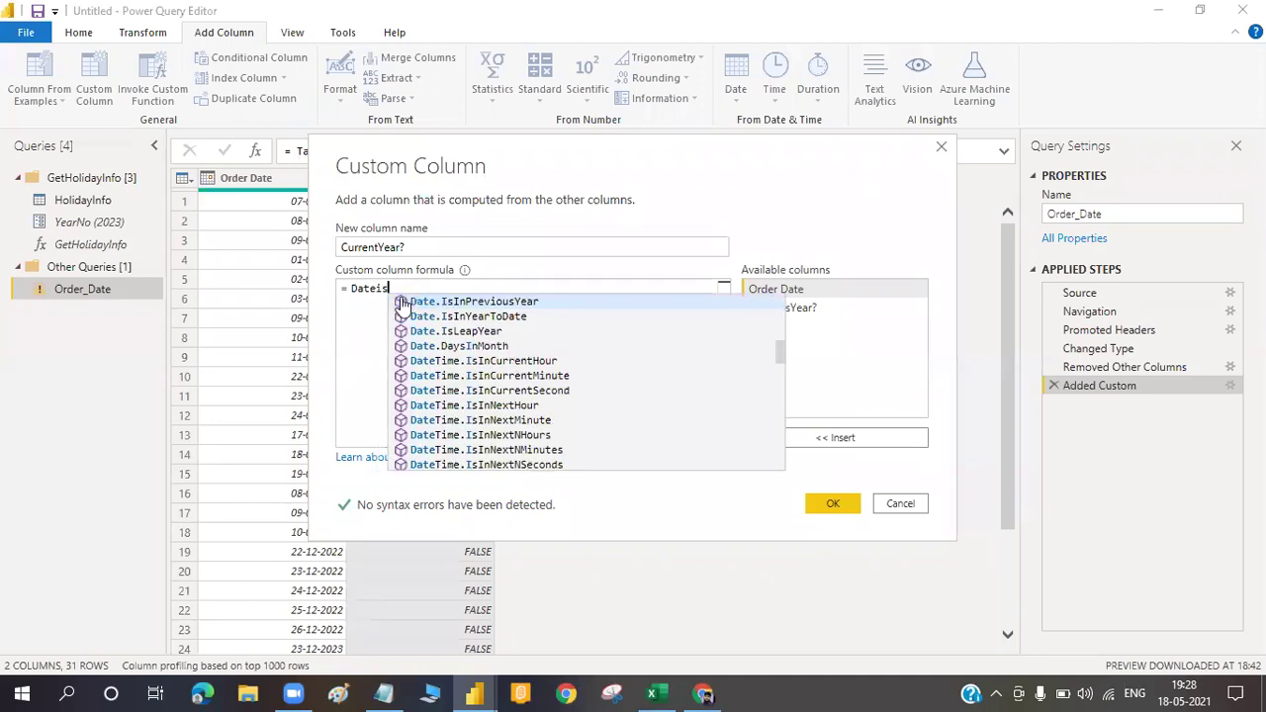
type("in")
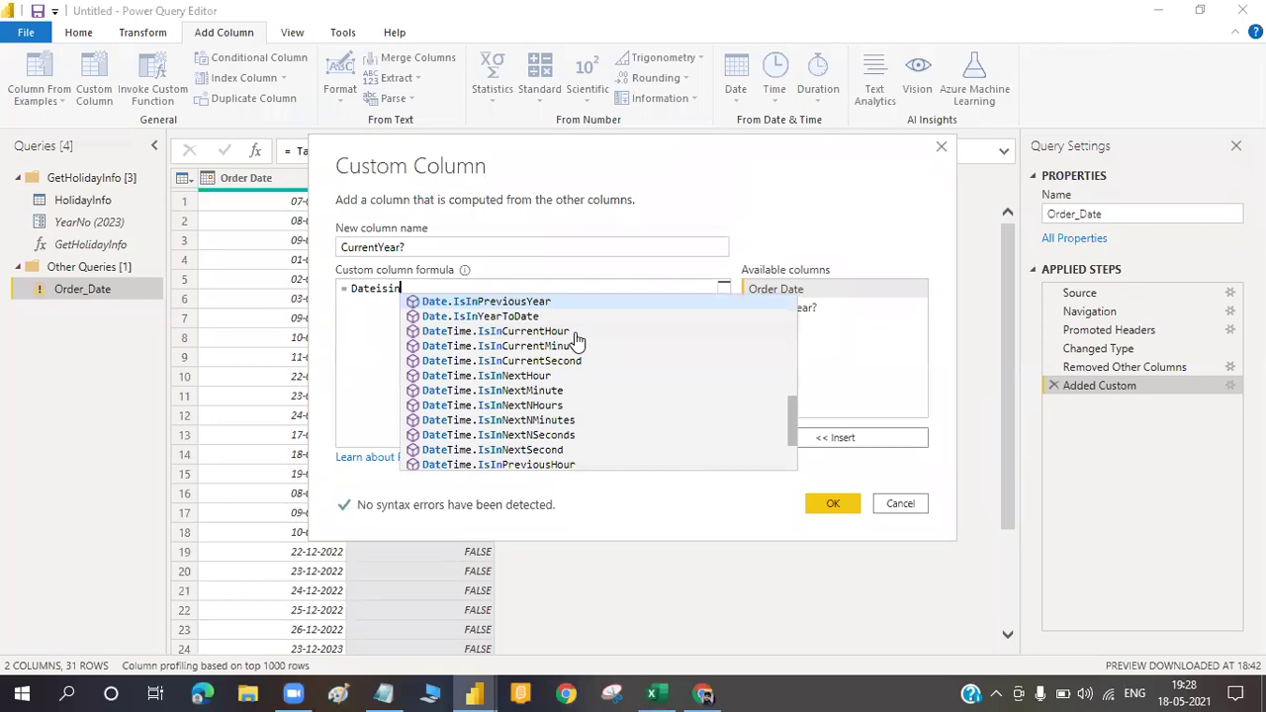
type("c")
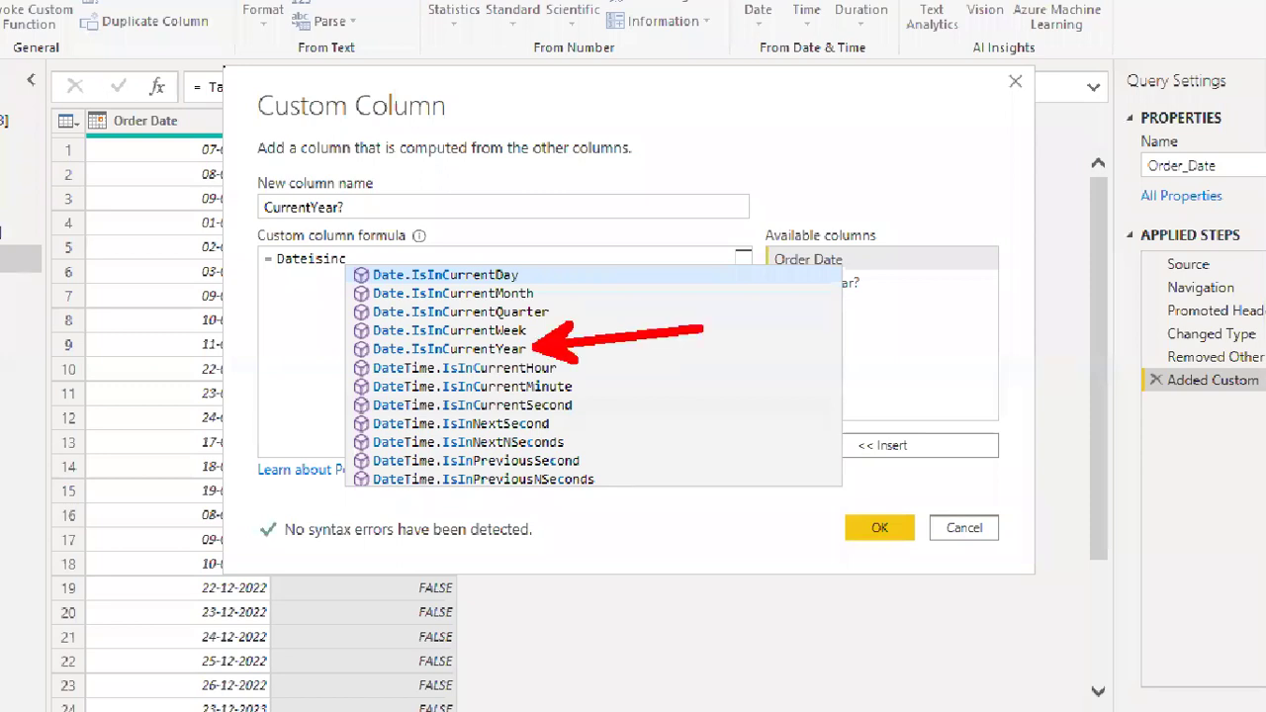
left_click(351, 260)
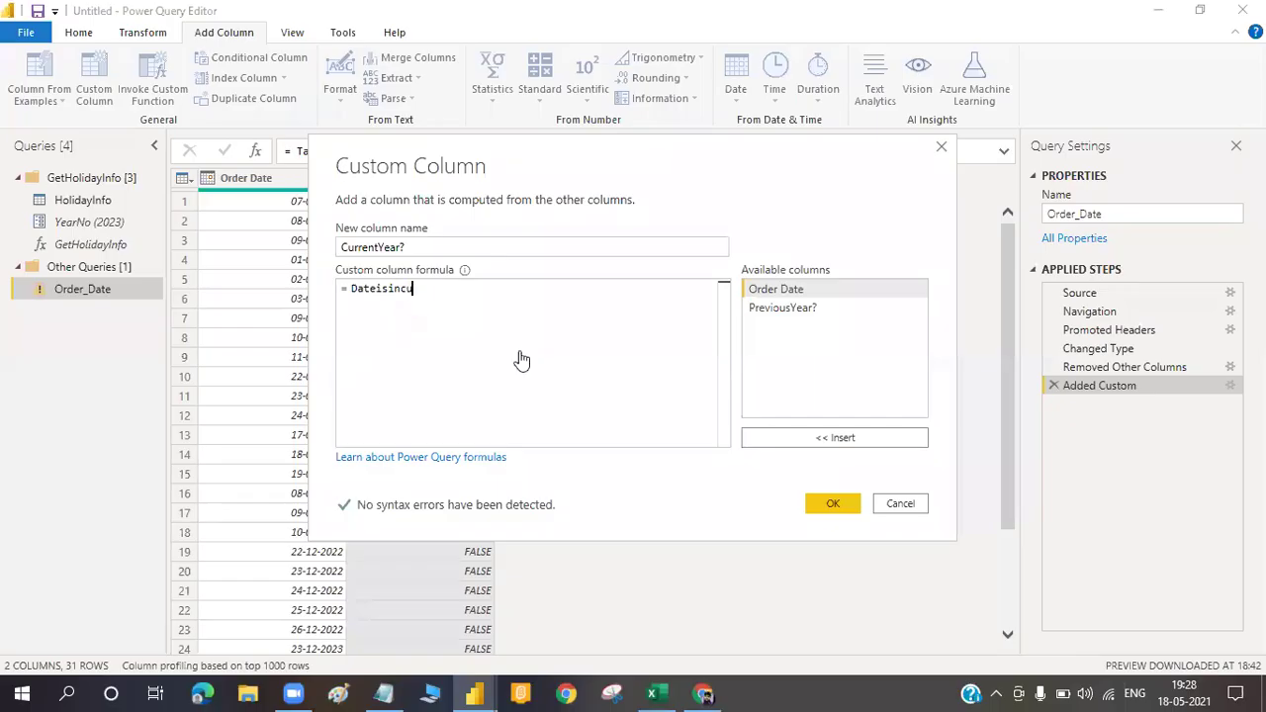
type("u")
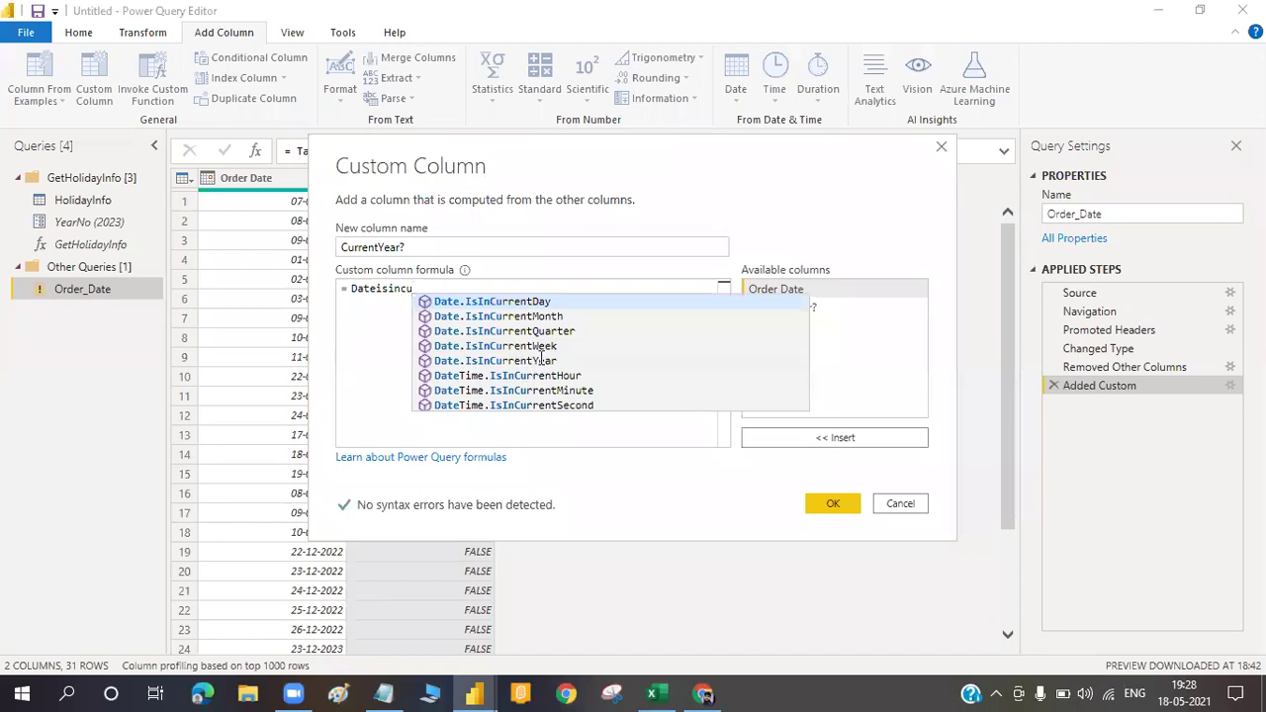
left_click(541, 360)
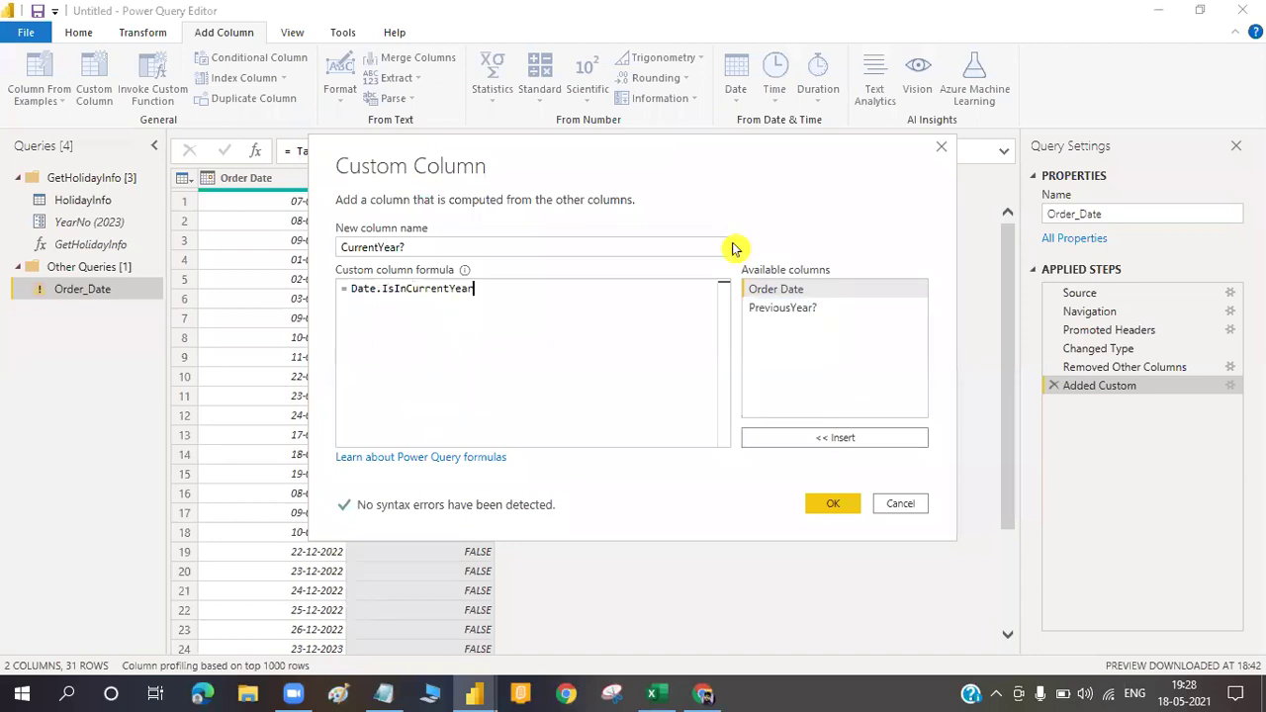
type("(")
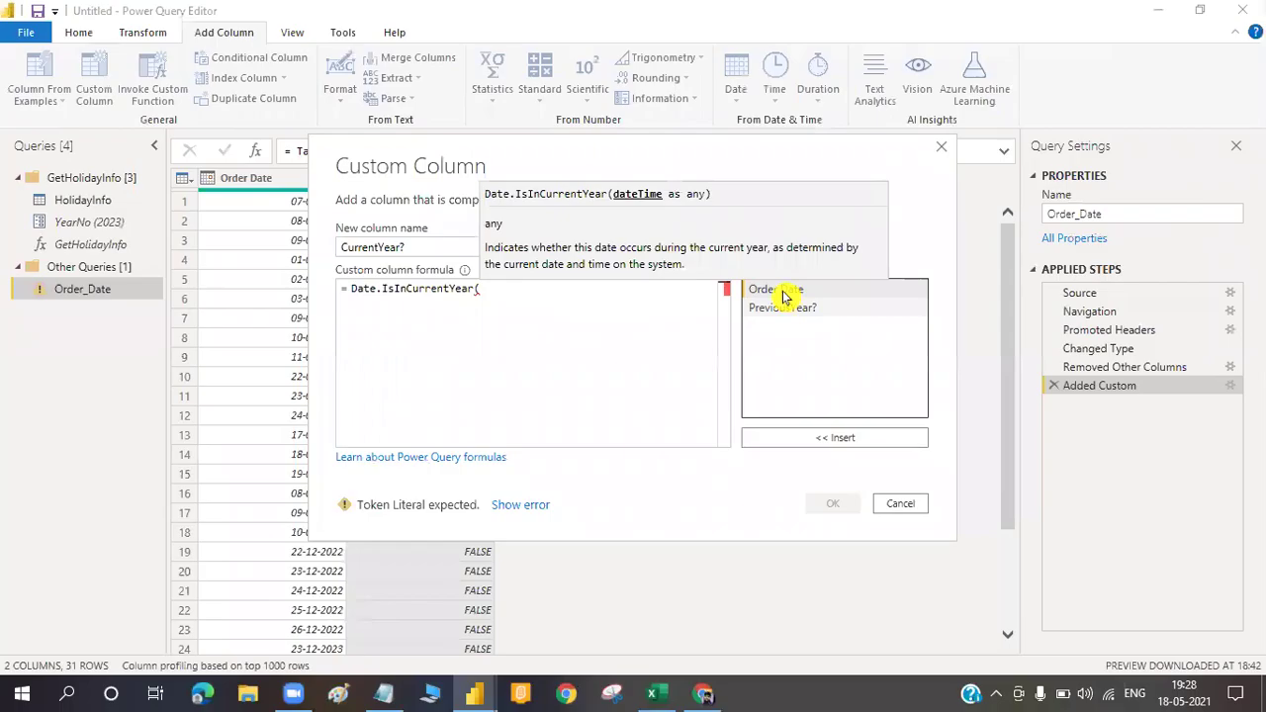
double_click(782, 295)
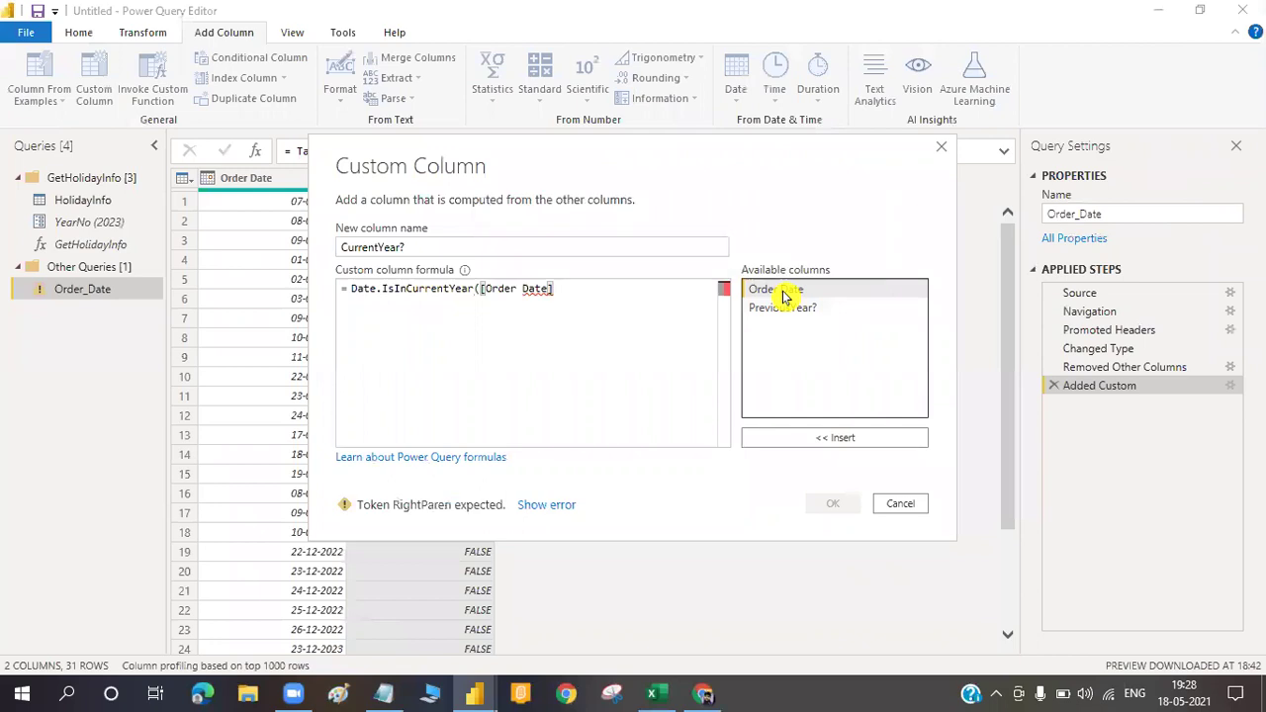
type(")")
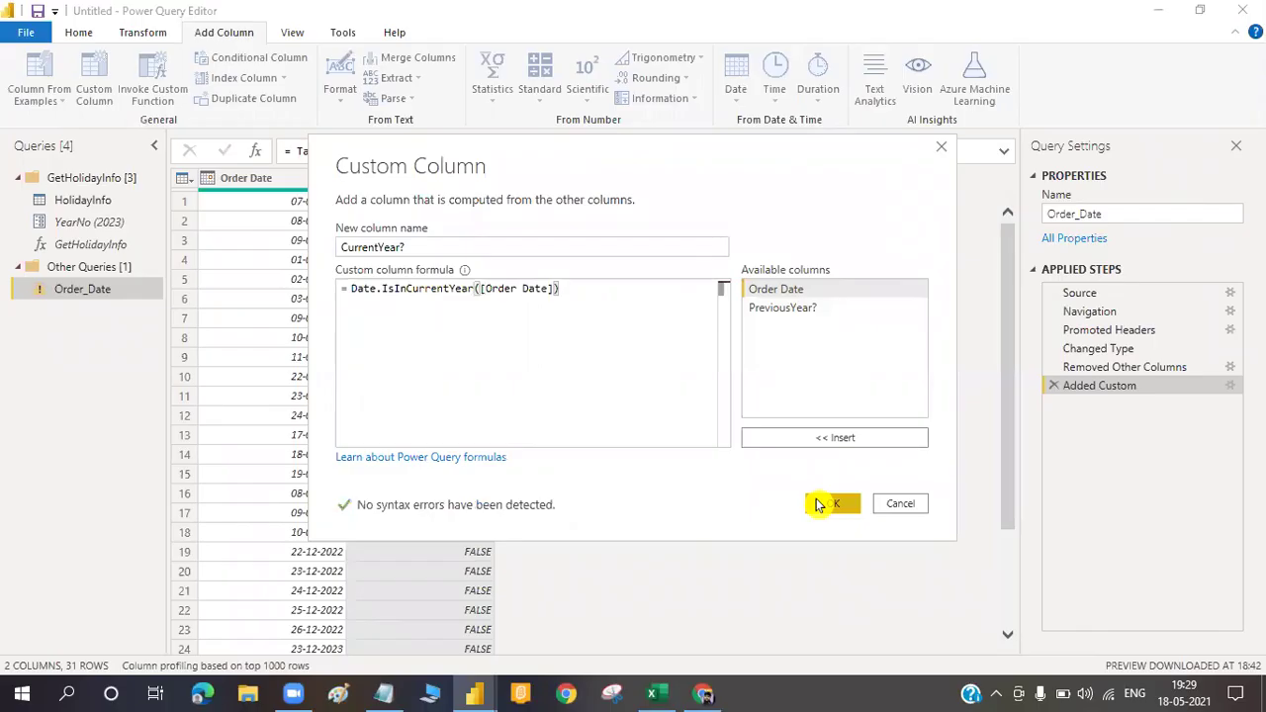
left_click(942, 500)
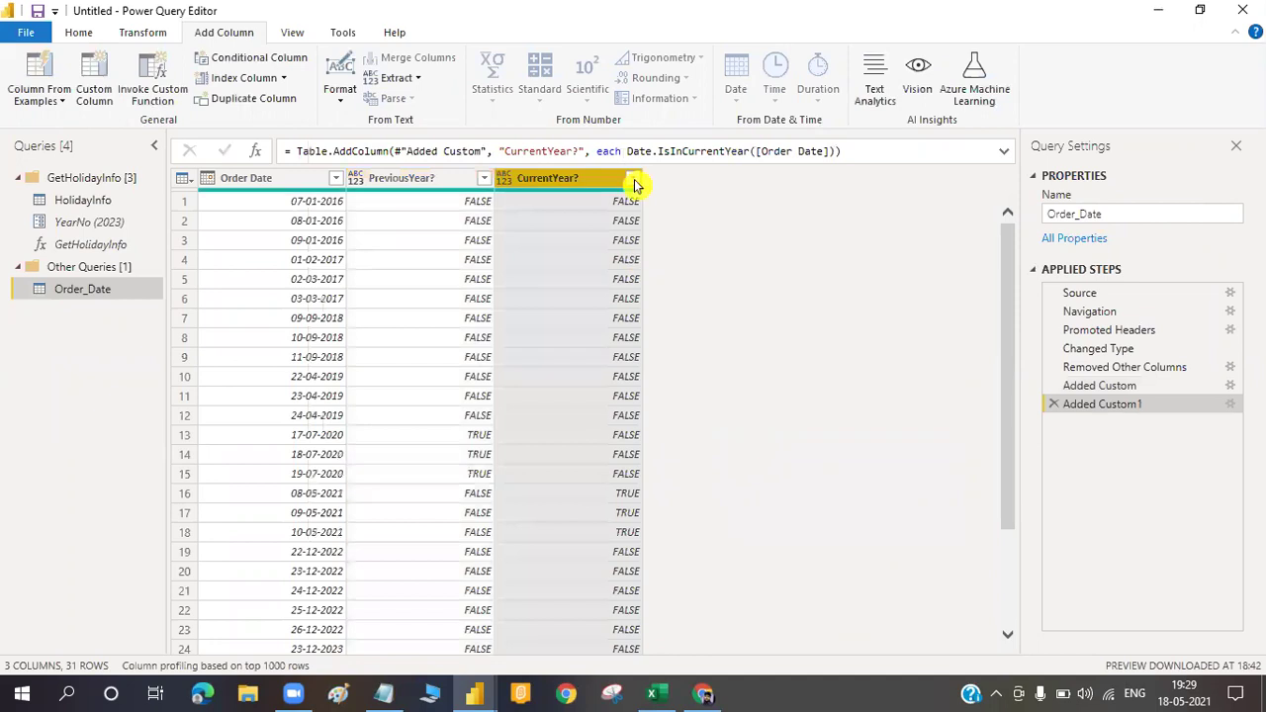
Filter the CurrentYear? column to TRUE to check the matching dates, and remove the Filtered Rows step
left_click(633, 180)
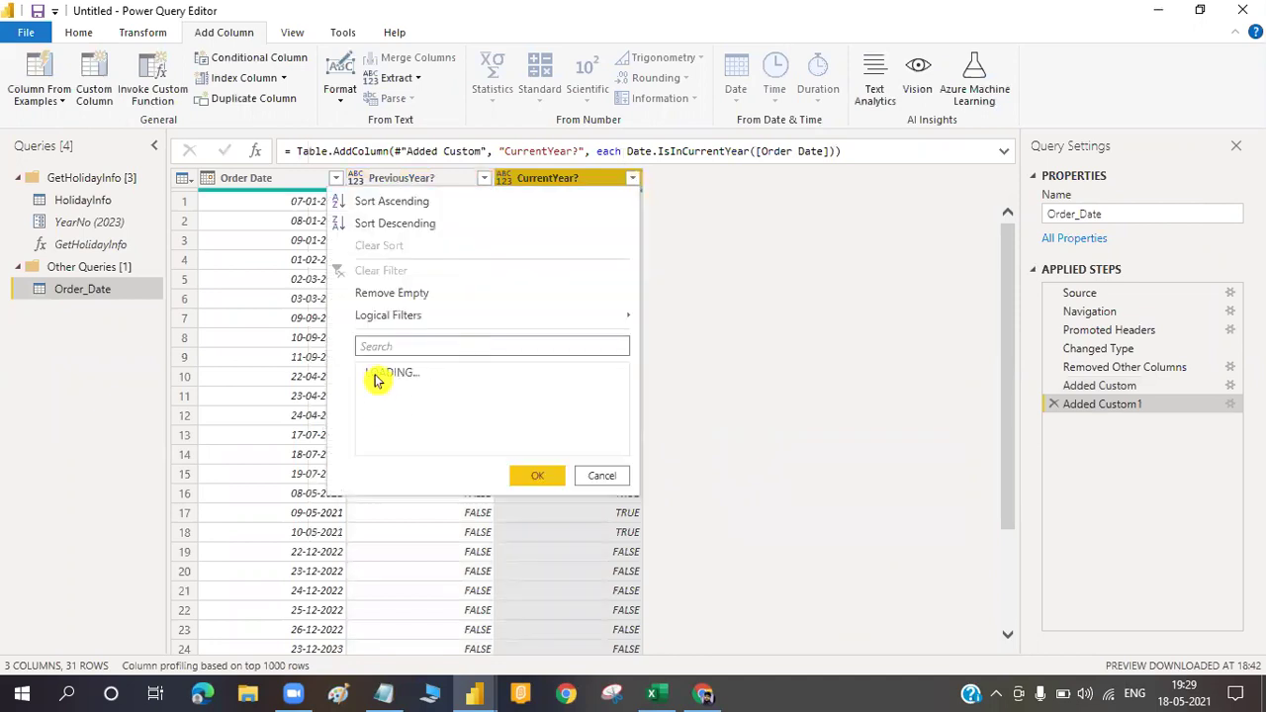
key("space")
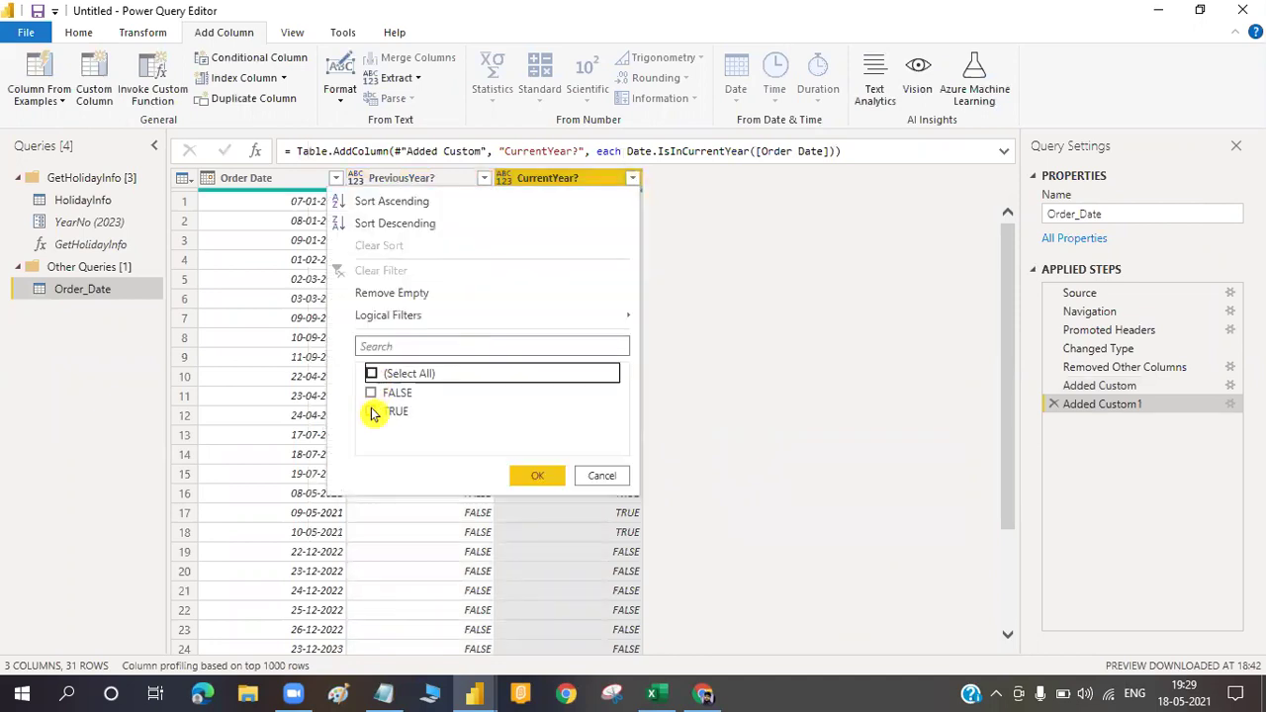
left_click(371, 410)
left_click(528, 477)
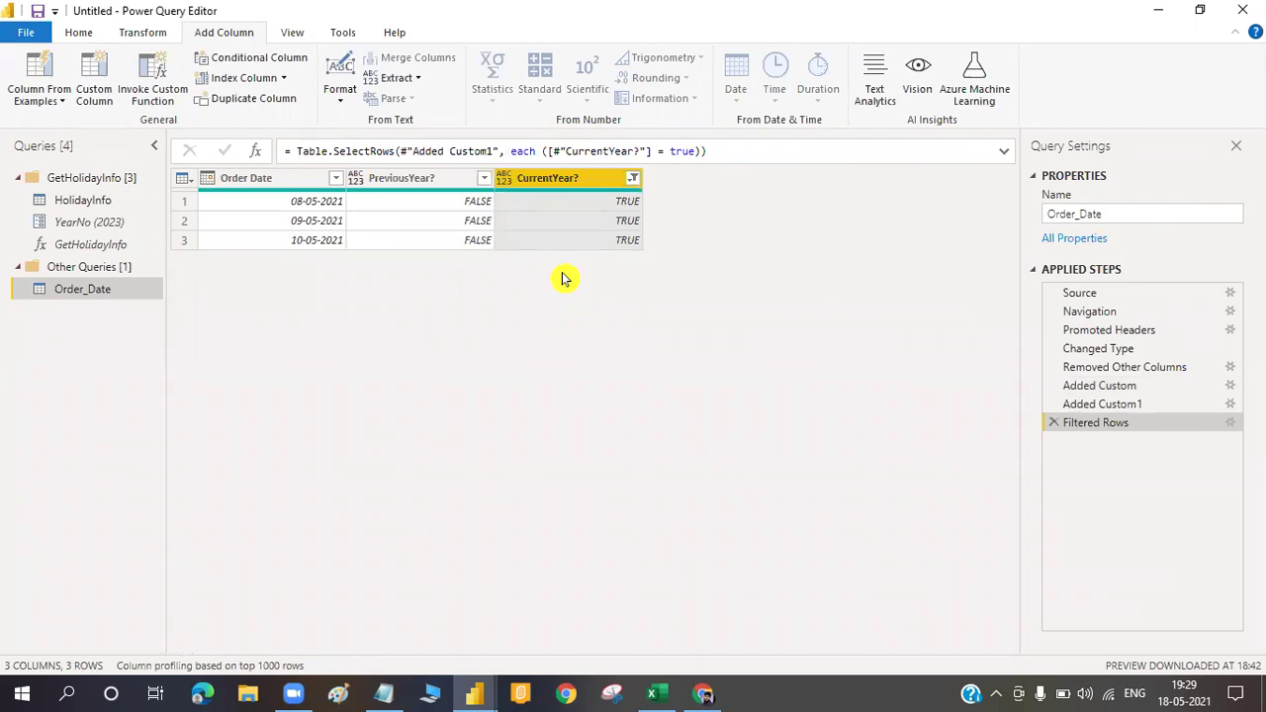
left_click(1054, 423)
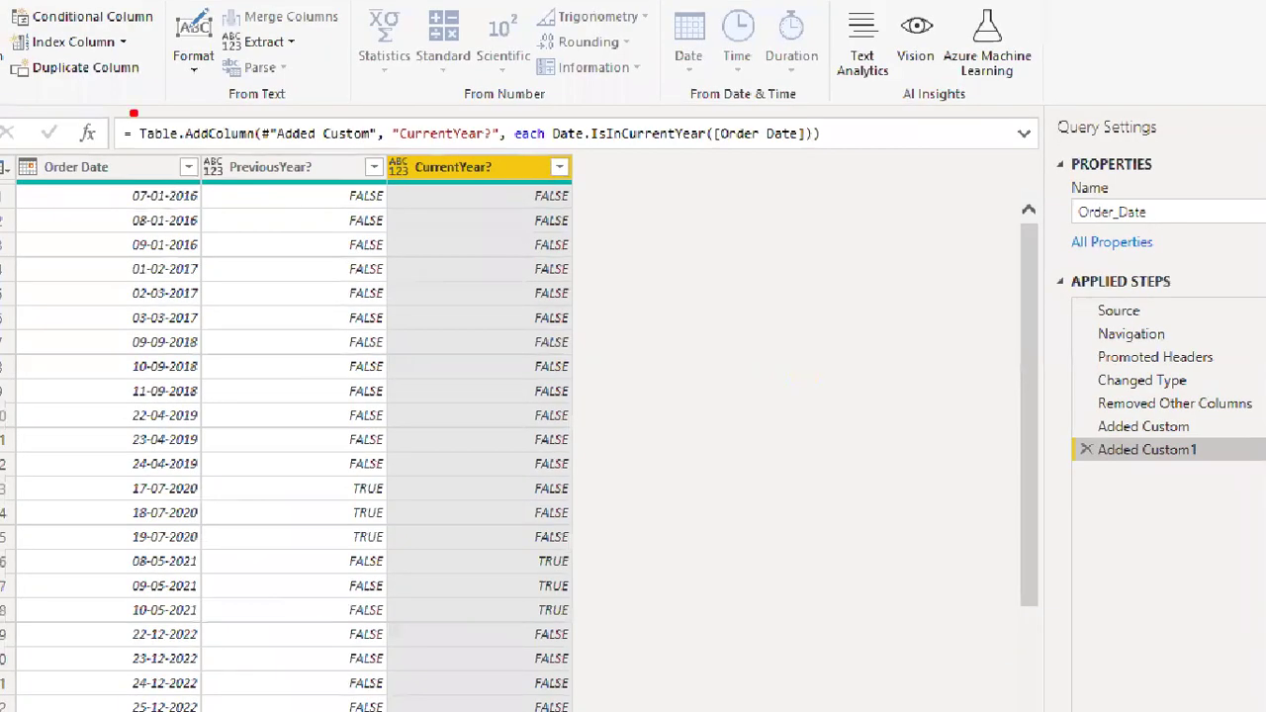
Examine the Table.AddColumn code of the Added Custom1 step, including its previous-step reference, column name and Date.IsInCurrentYear expression
left_click_drag(108, 114, 268, 158)
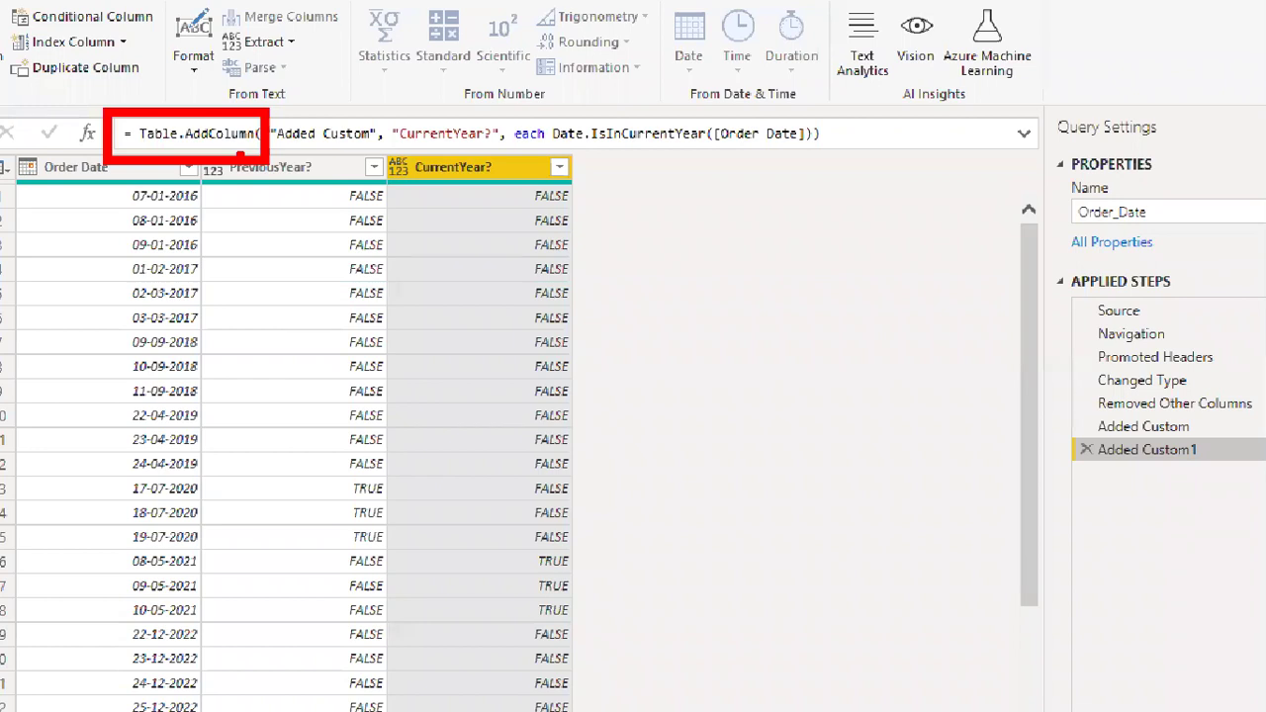
mouse_move(333, 121)
left_mouse_down()
mouse_move(821, 98)
mouse_move(1094, 422)
left_mouse_up()
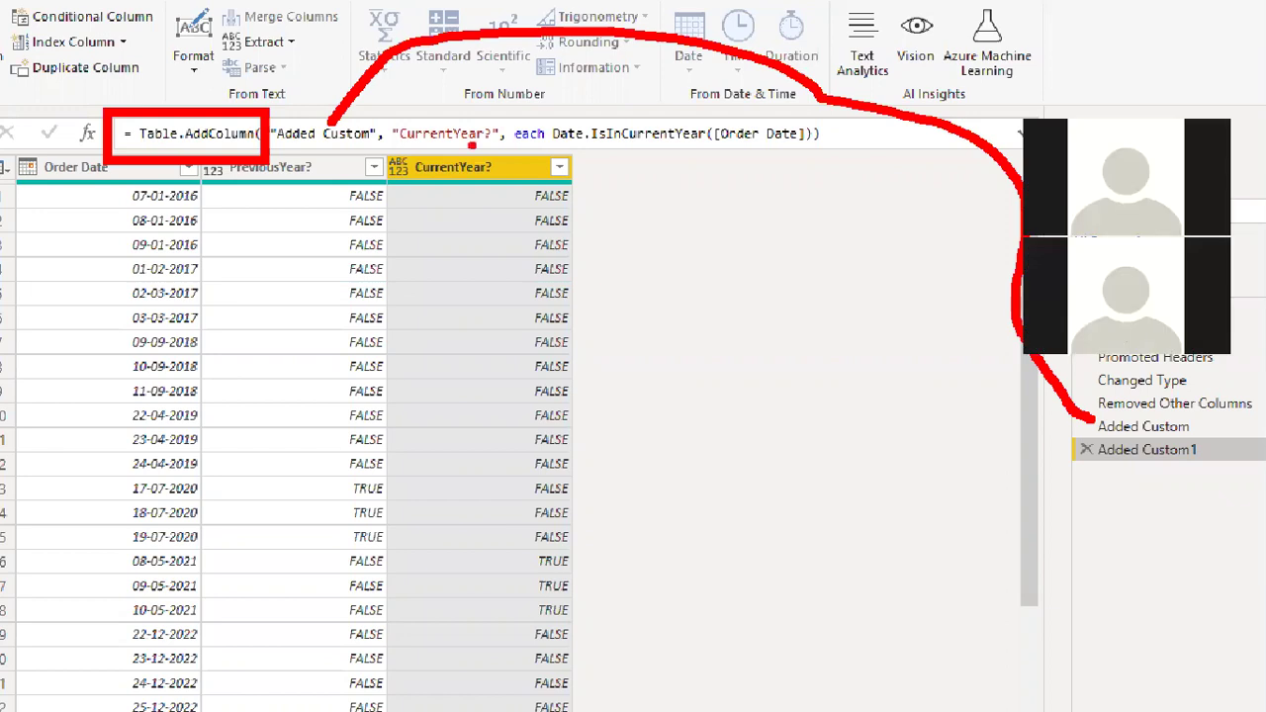
mouse_move(472, 145)
left_mouse_down()
mouse_move(435, 184)
mouse_move(470, 185)
left_mouse_up()
mouse_move(555, 106)
left_mouse_down()
mouse_move(791, 153)
mouse_move(544, 99)
mouse_move(539, 109)
left_mouse_up()
left_click(1041, 116)
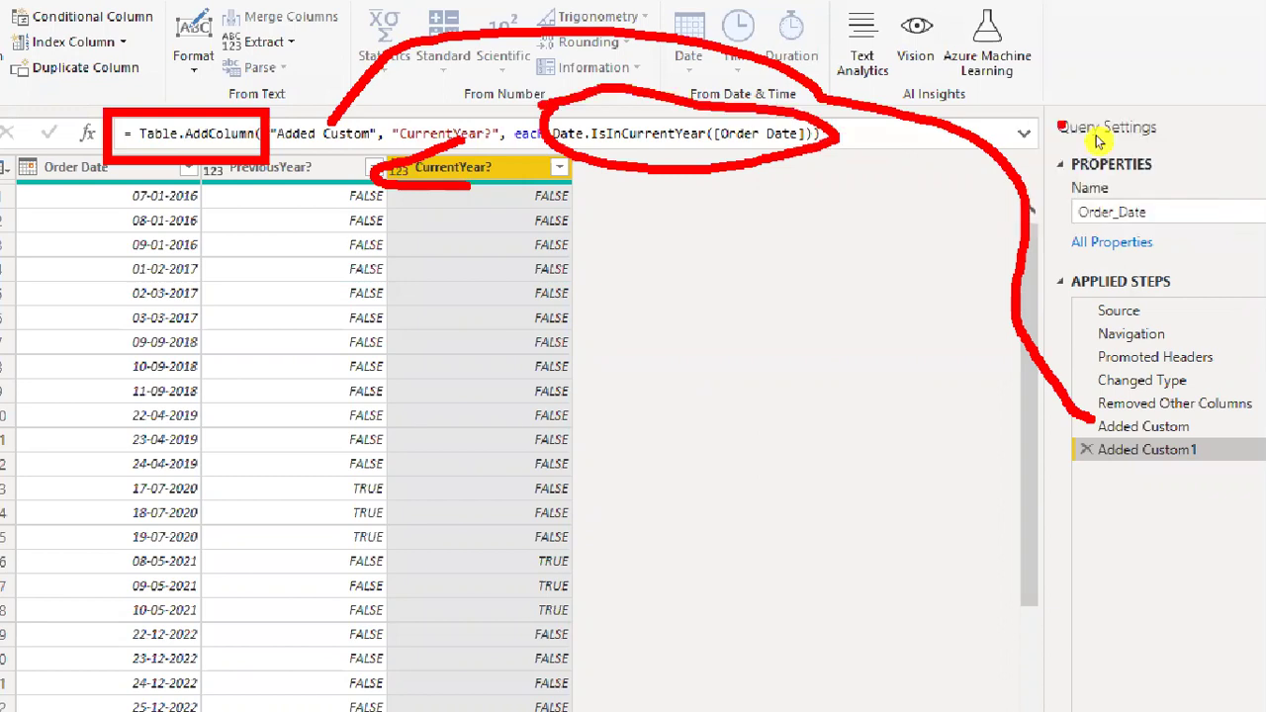
key("Escape")
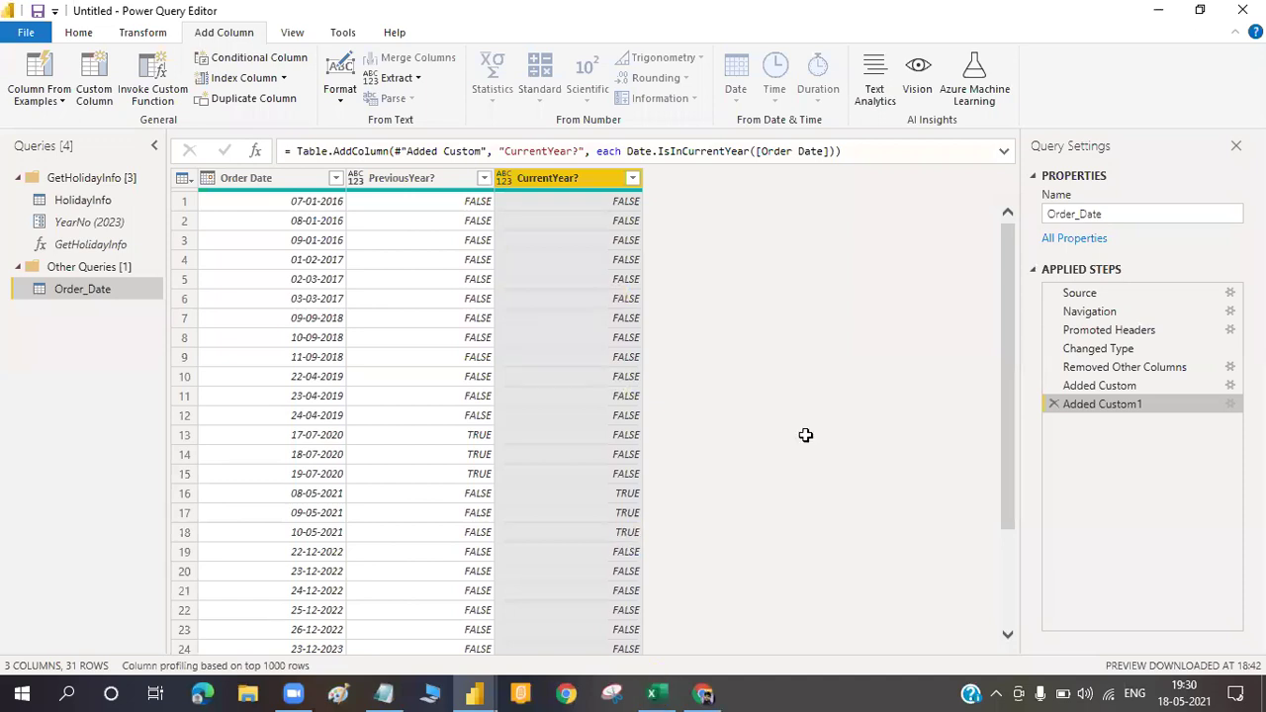
Switch to the Custome_column_M_language workbook in Excel, copy the NextYear text in cell F4 of Sheet2 and return to Power Query Editor
key("alt+Tab")
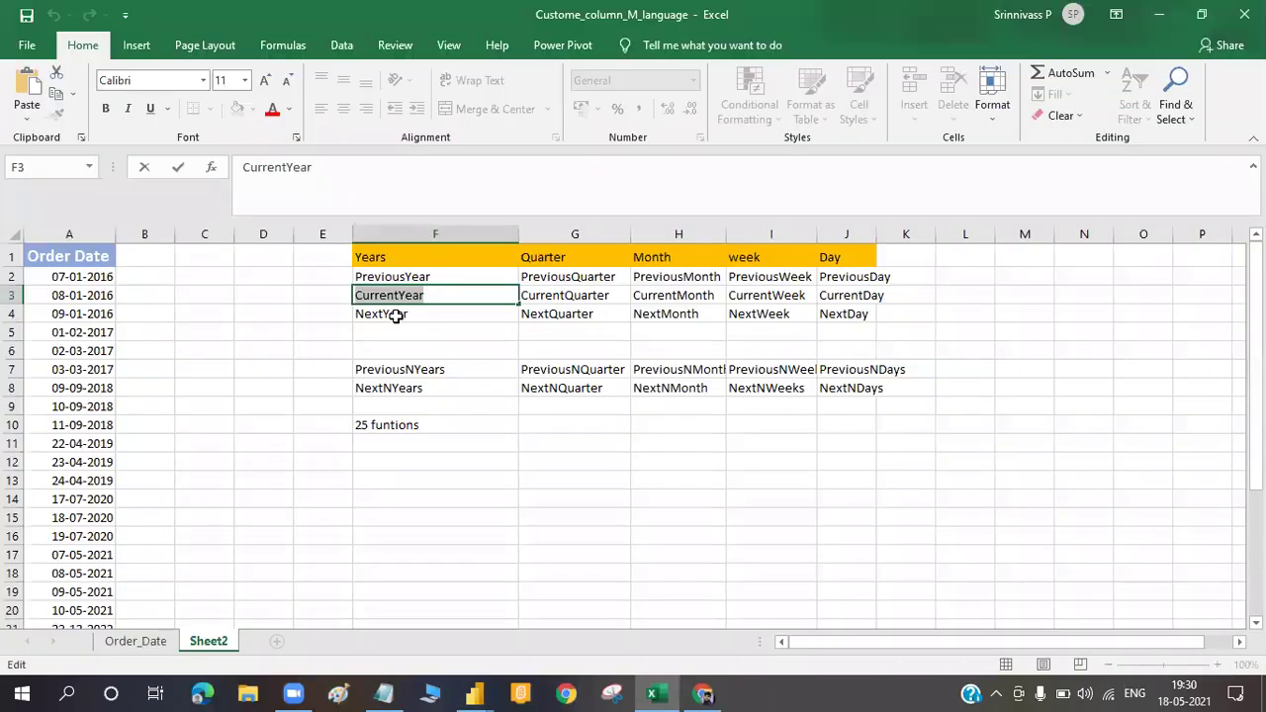
left_click(395, 316)
double_click(404, 316)
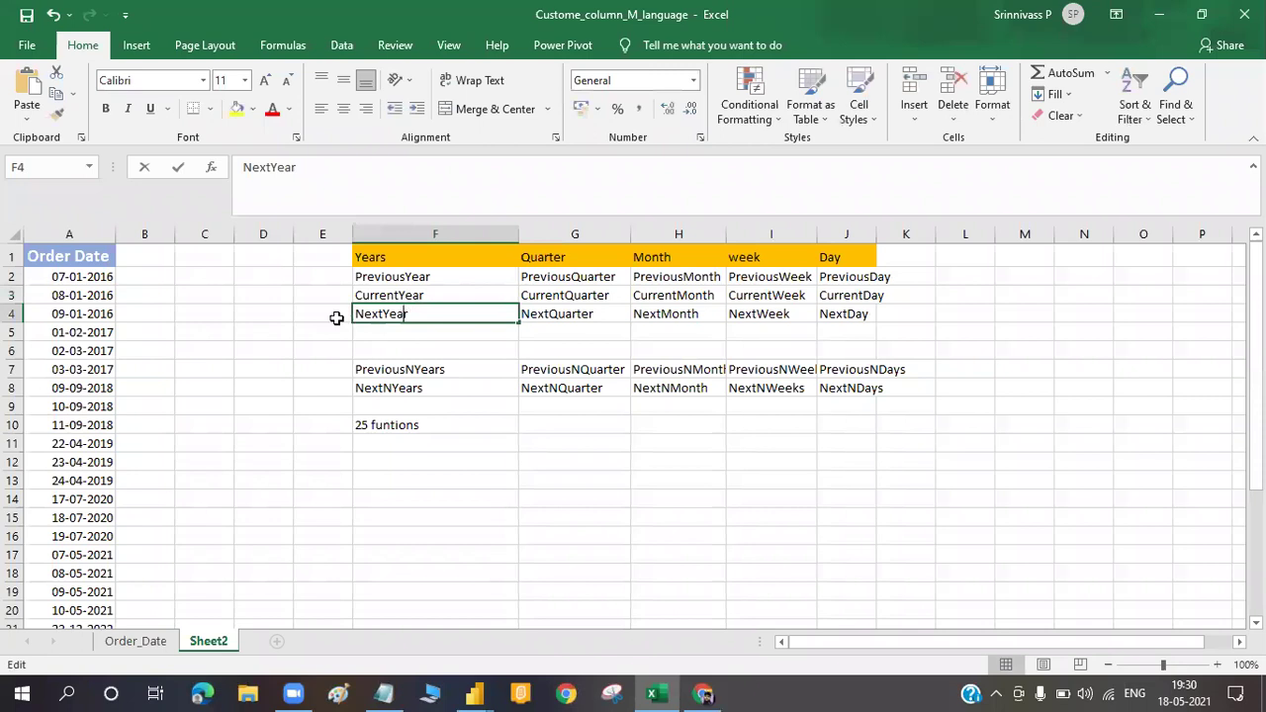
key("shift+Home")
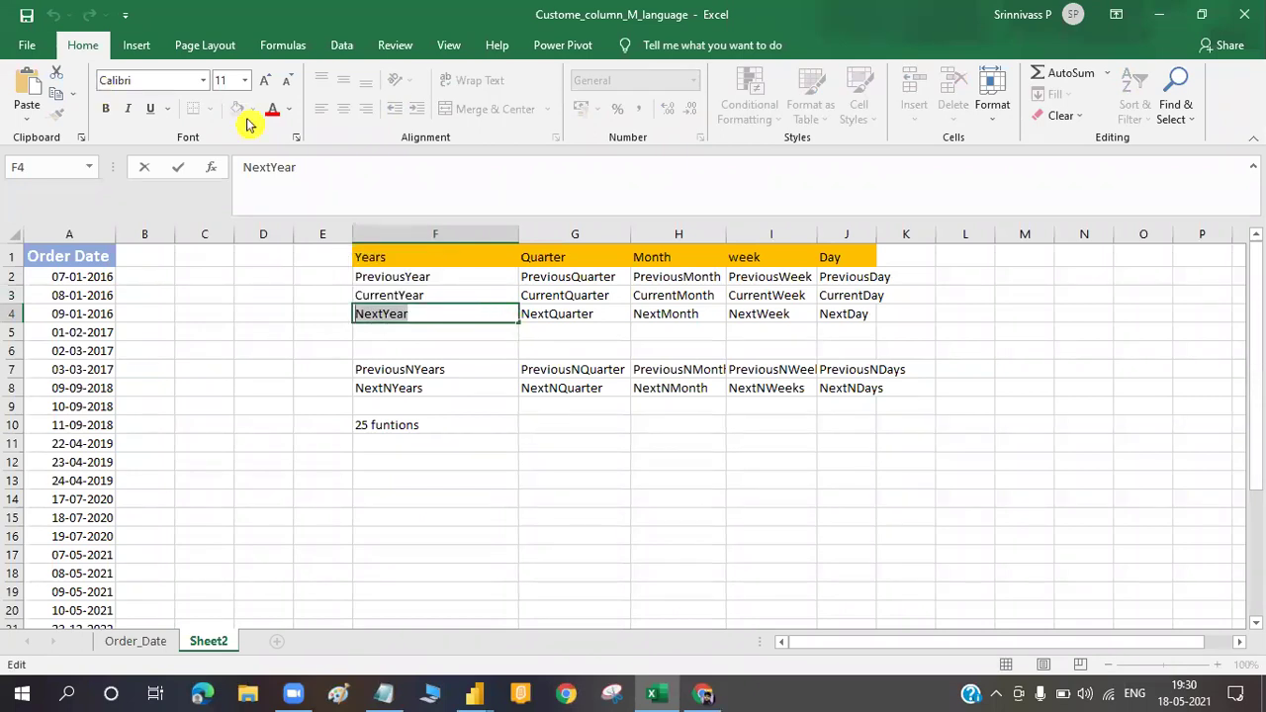
key("alt+Tab")
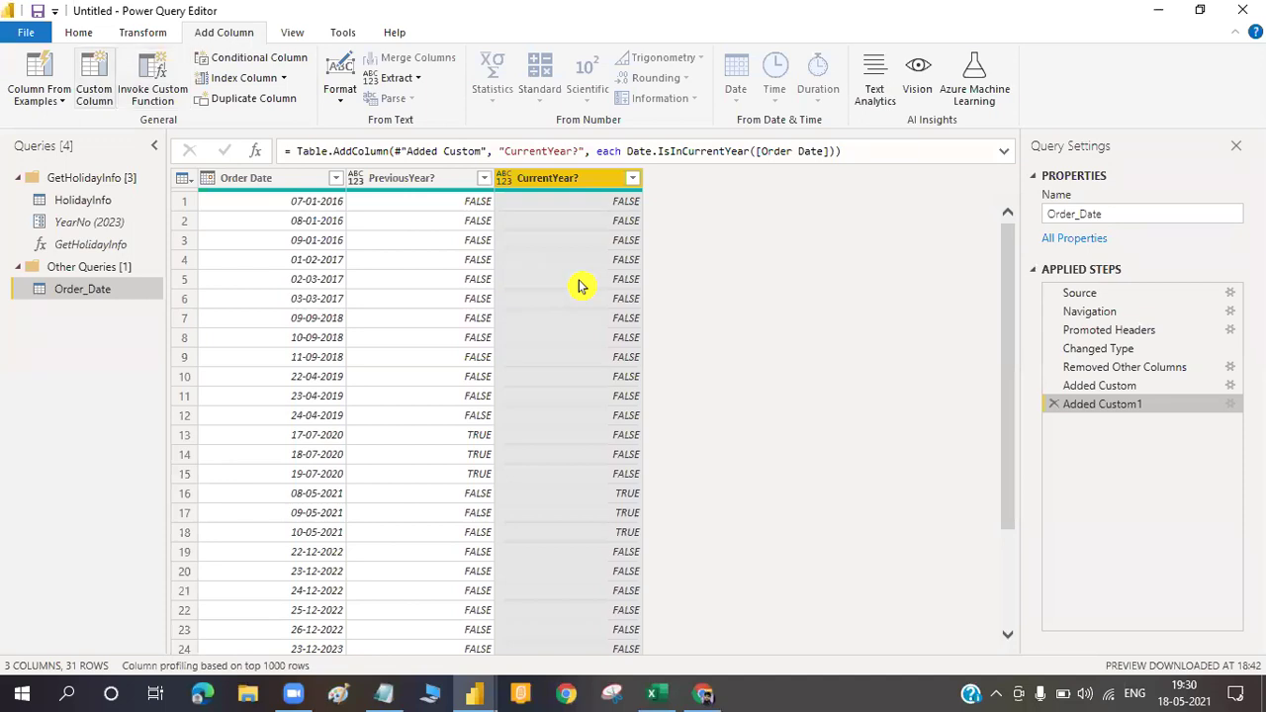
Start a new custom column in the Order_Date query and name it NextYear?
key("Return")
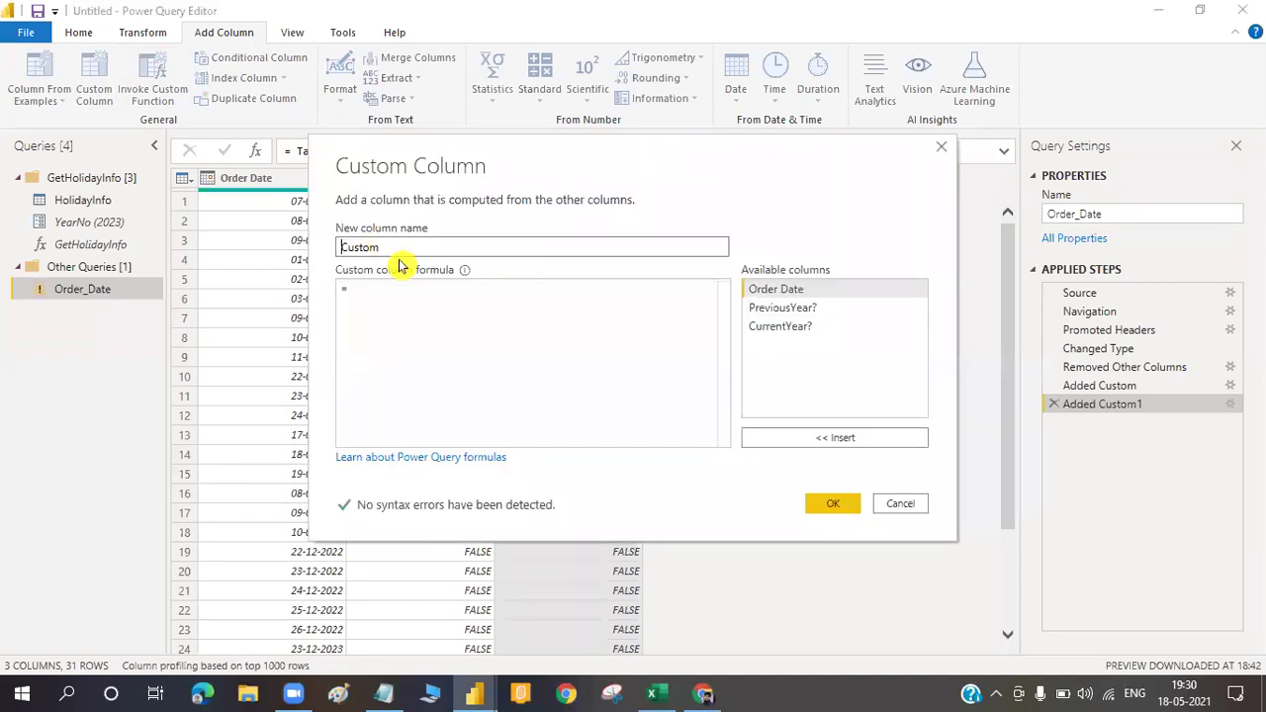
left_click_drag(386, 256, 403, 248)
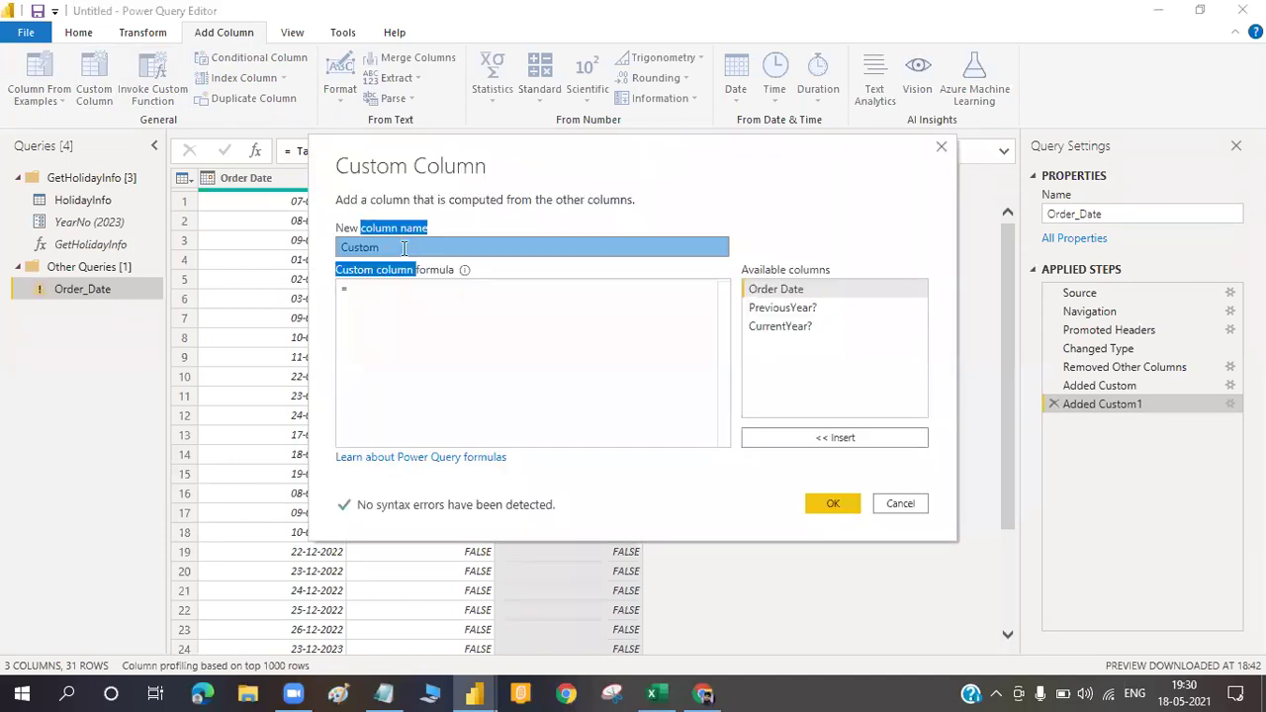
double_click(404, 248)
type("NextYear")
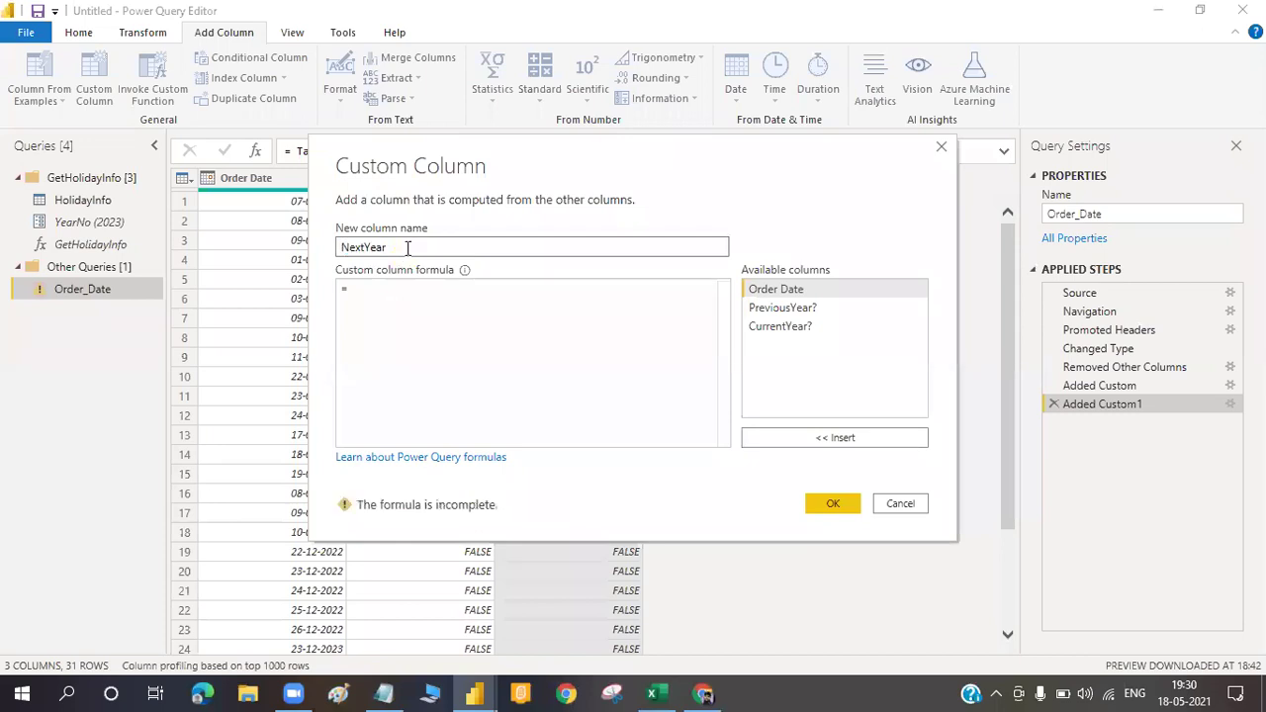
type("?")
Enter the formula Date.IsInCurrentYear([Order Date]) for the NextYear? column and create the column
left_click(378, 297)
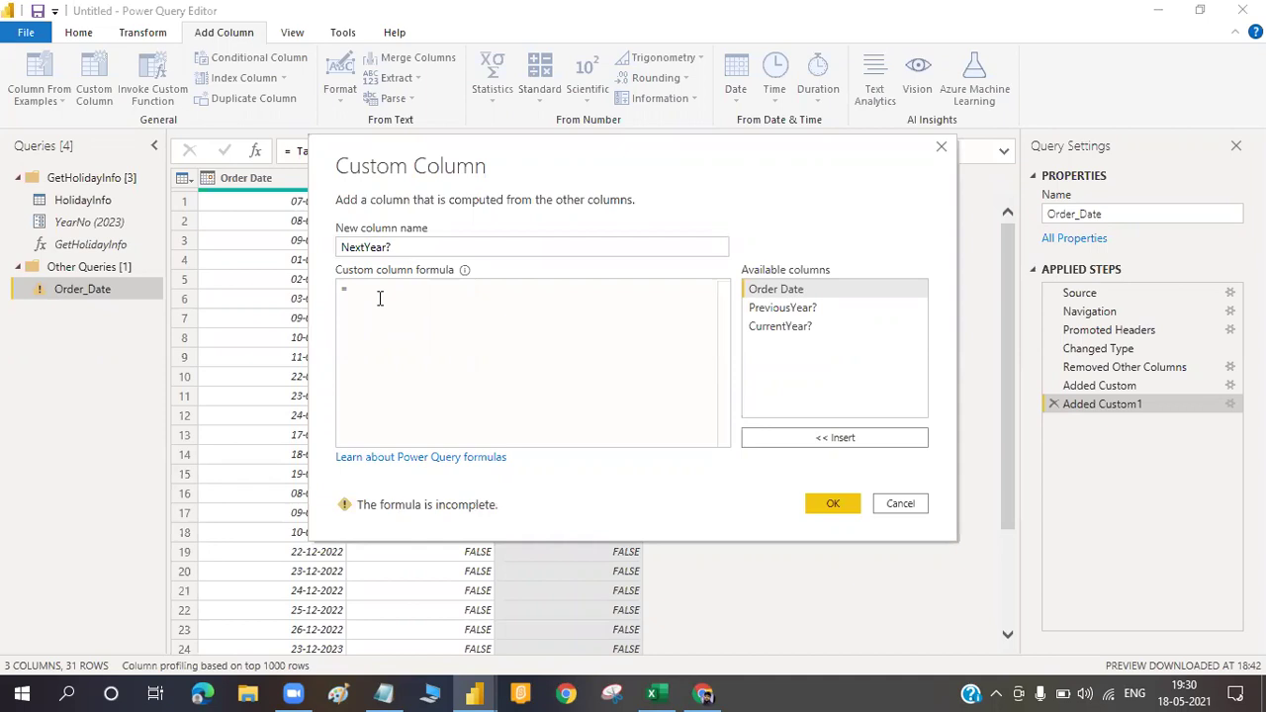
type("Dat")
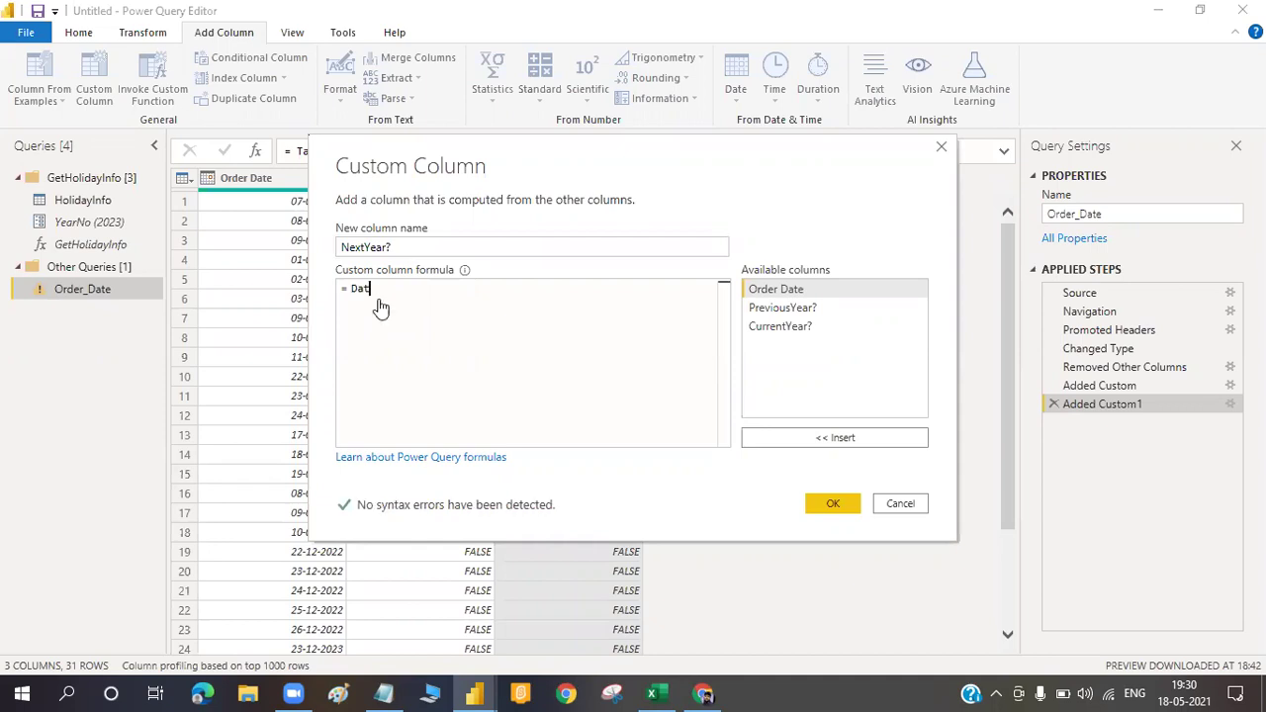
type("e")
scroll(380, 306, "down", 5)
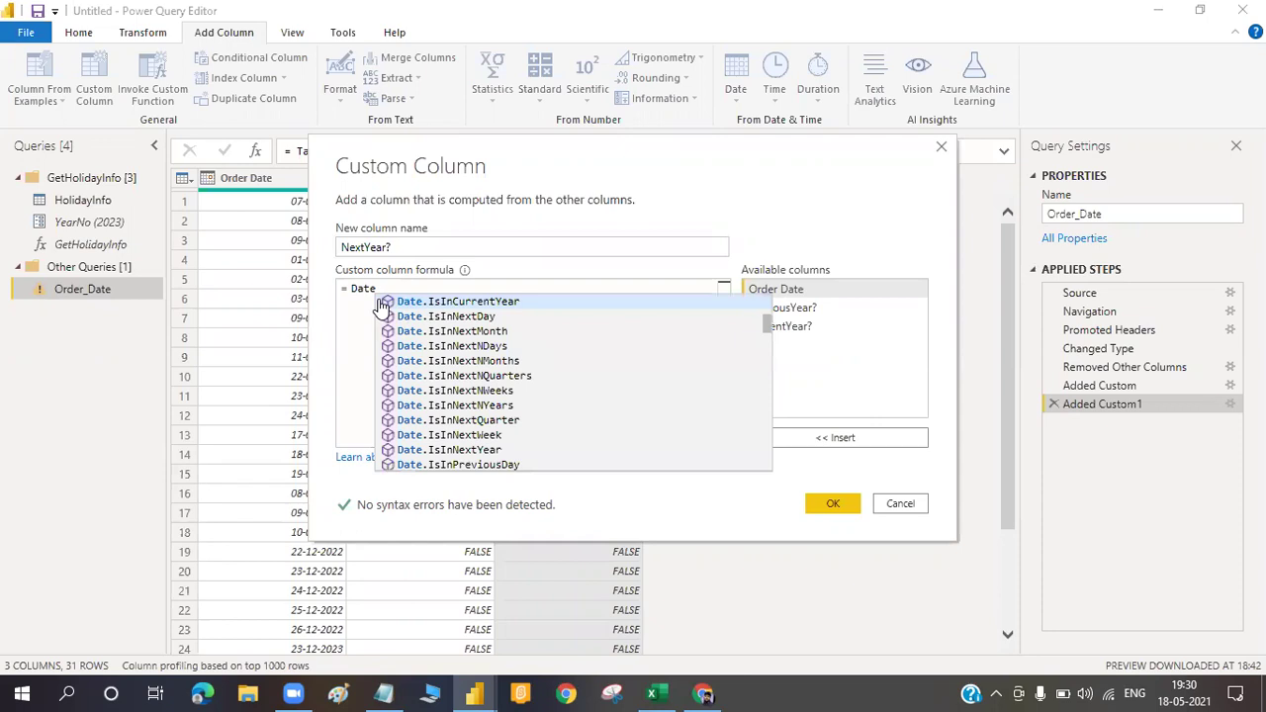
type("isin")
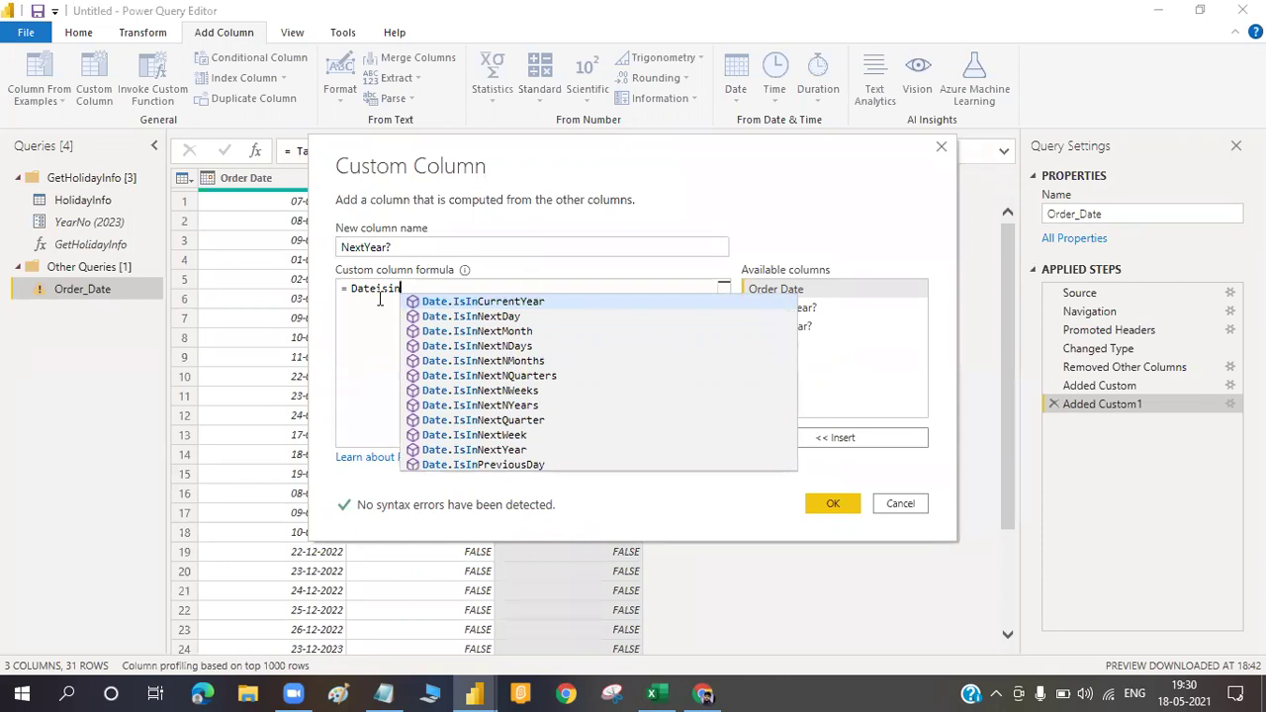
type("c")
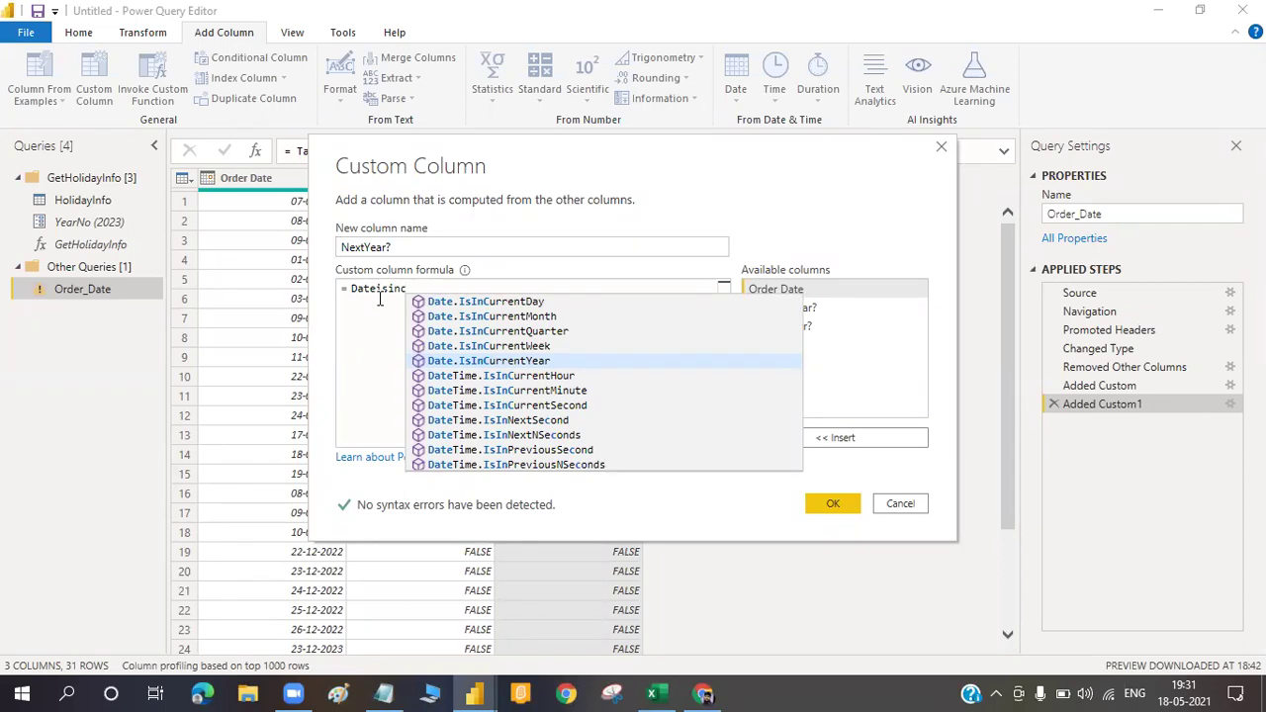
left_click(511, 361)
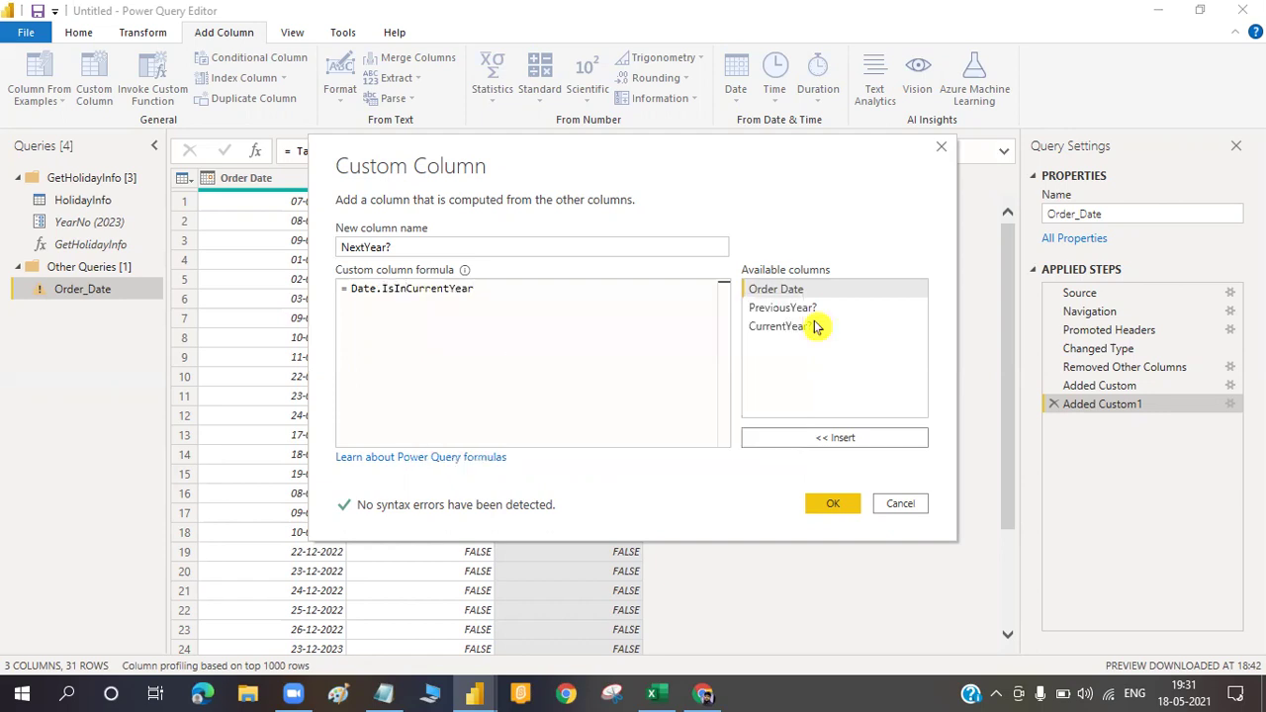
type("(")
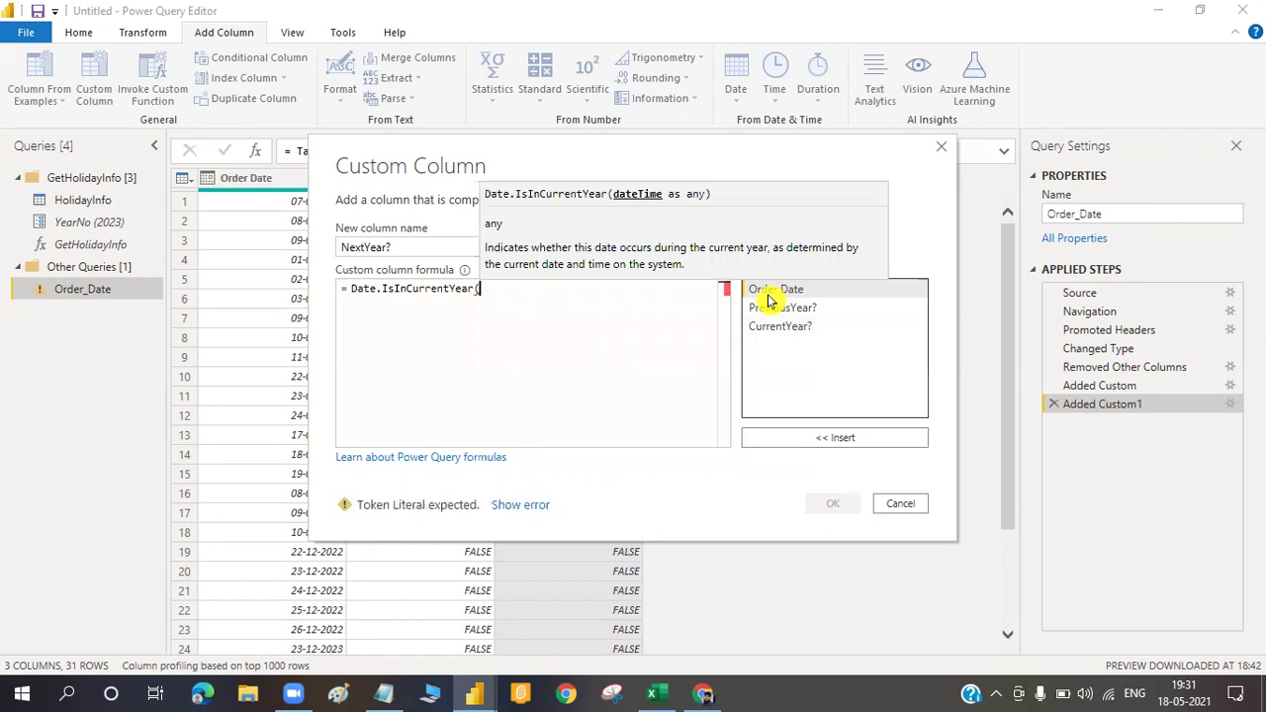
double_click(770, 289)
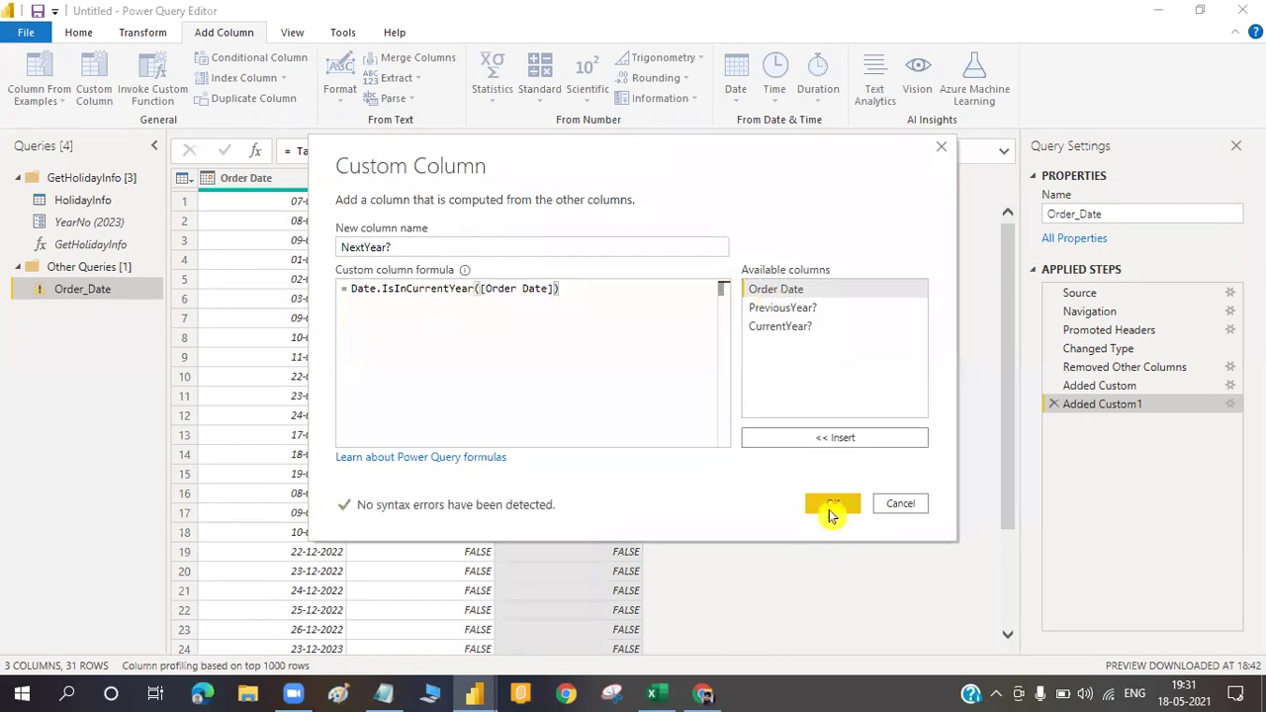
left_click(830, 506)
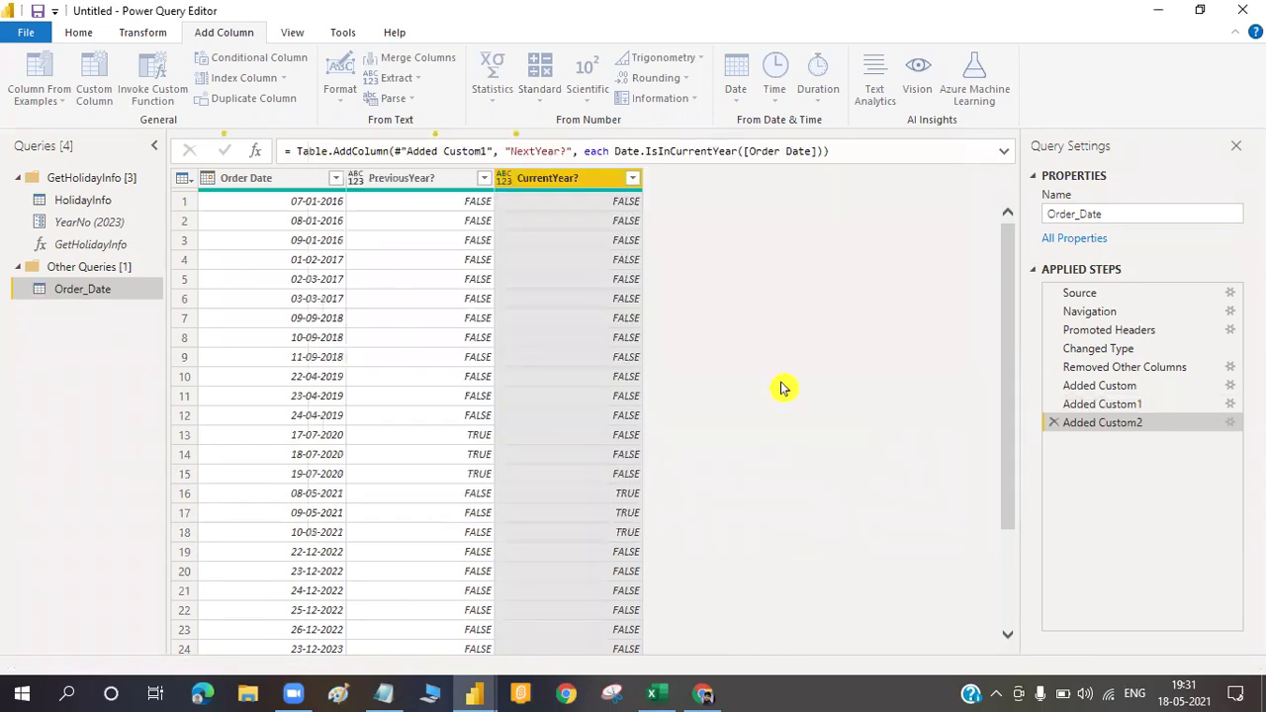
left_click(780, 178)
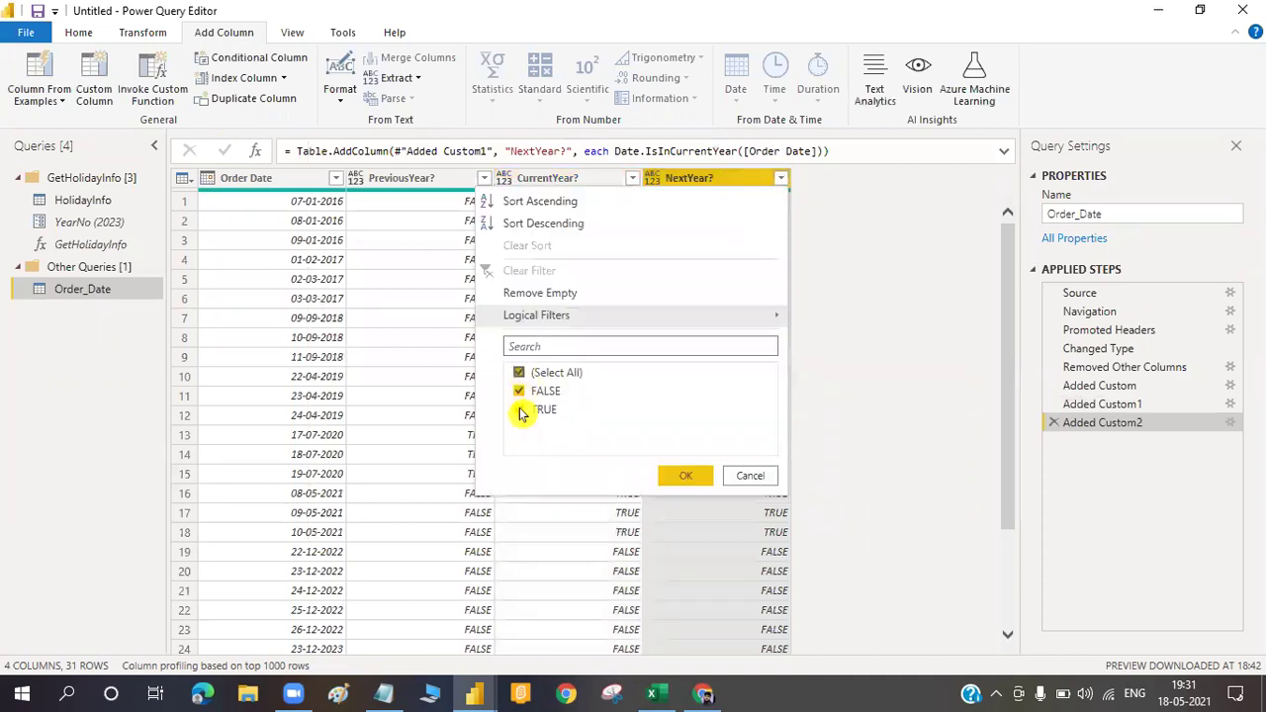
key("Tab")
key("space")
left_click(520, 413)
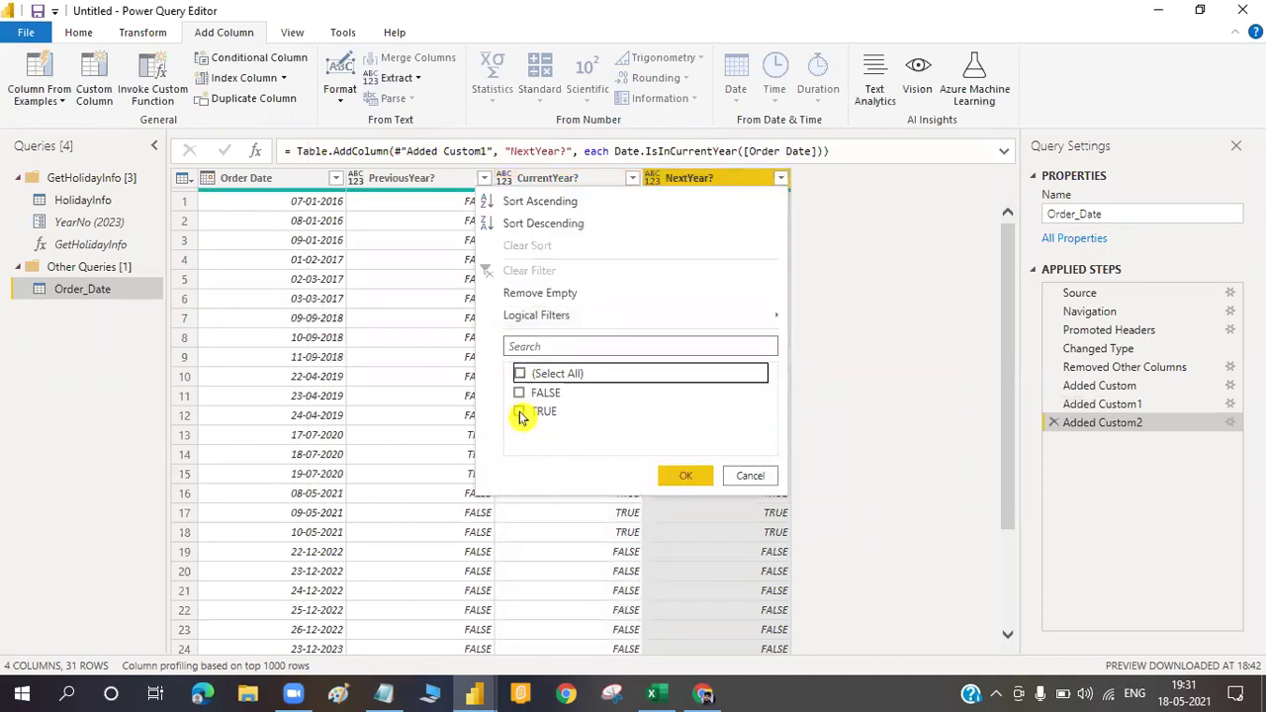
left_click(991, 431)
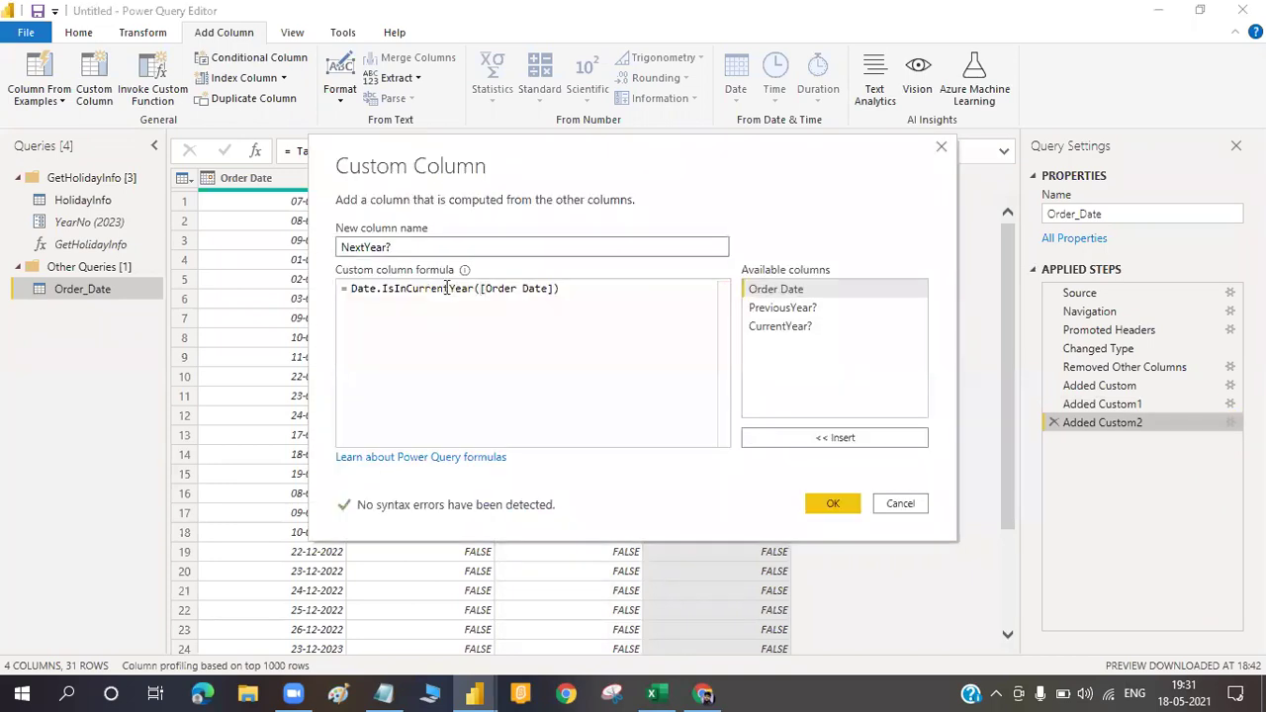
Change the NextYear? column's formula in the Added Custom2 step to Date.IsInNextYear([Order Date]) and apply it
left_click(474, 287)
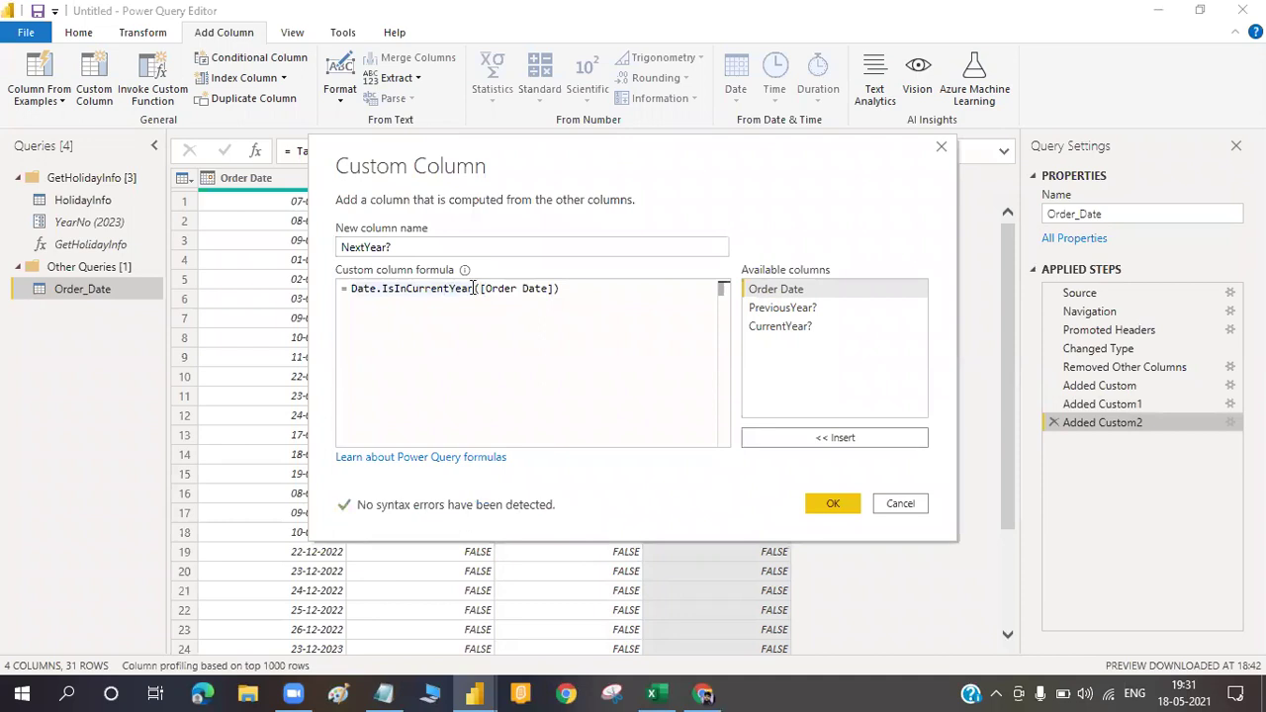
key("BackSpace")
key("BackSpace")
key("BackSpace")
key("BackSpace")
key("BackSpace")
key("BackSpace")
key("BackSpace")
key("BackSpace")
key("BackSpace")
key("BackSpace")
key("BackSpace")
type("Ne")
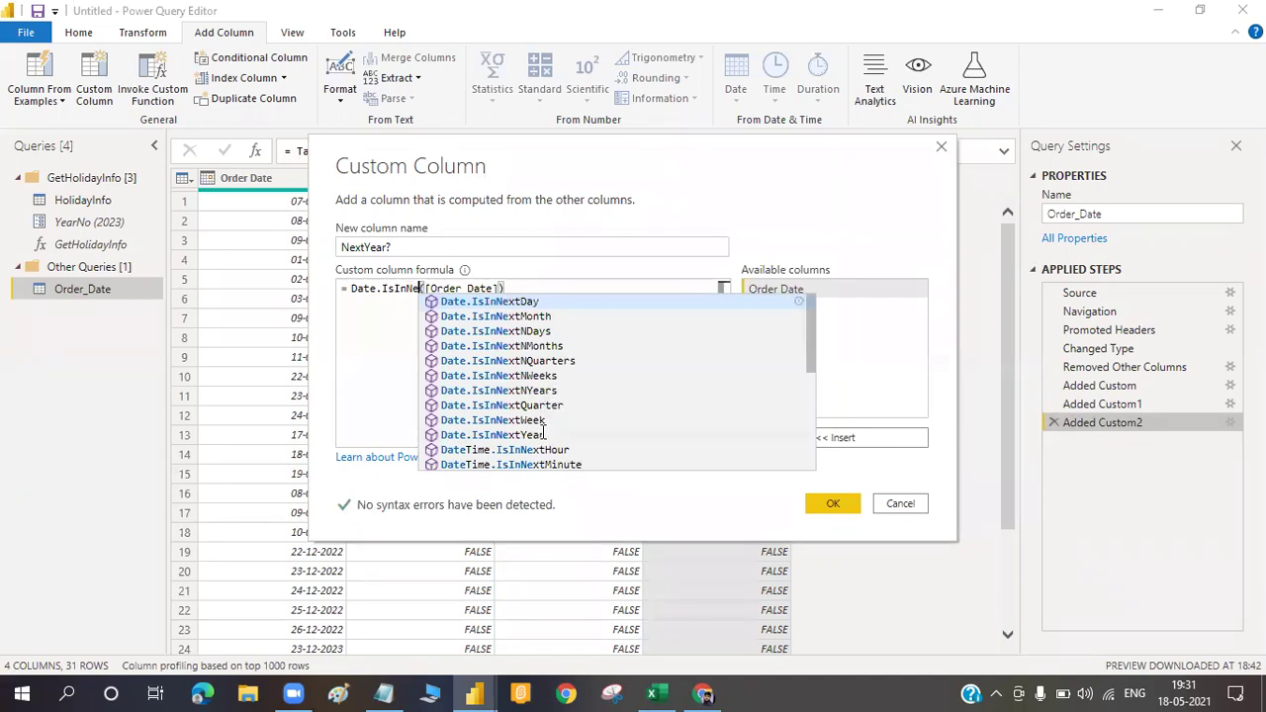
left_click(543, 435)
left_click(827, 503)
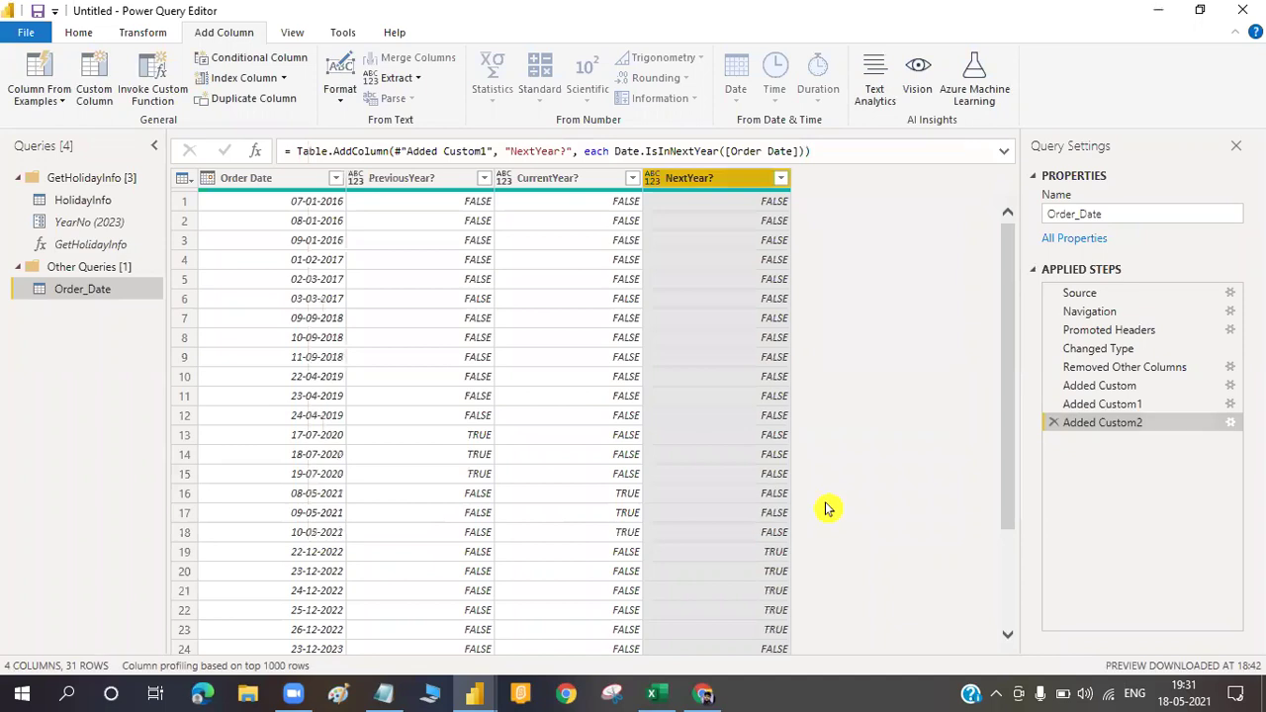
Filter the NextYear? column to TRUE to check the matching dates, and remove the Filtered Rows step
left_click(783, 179)
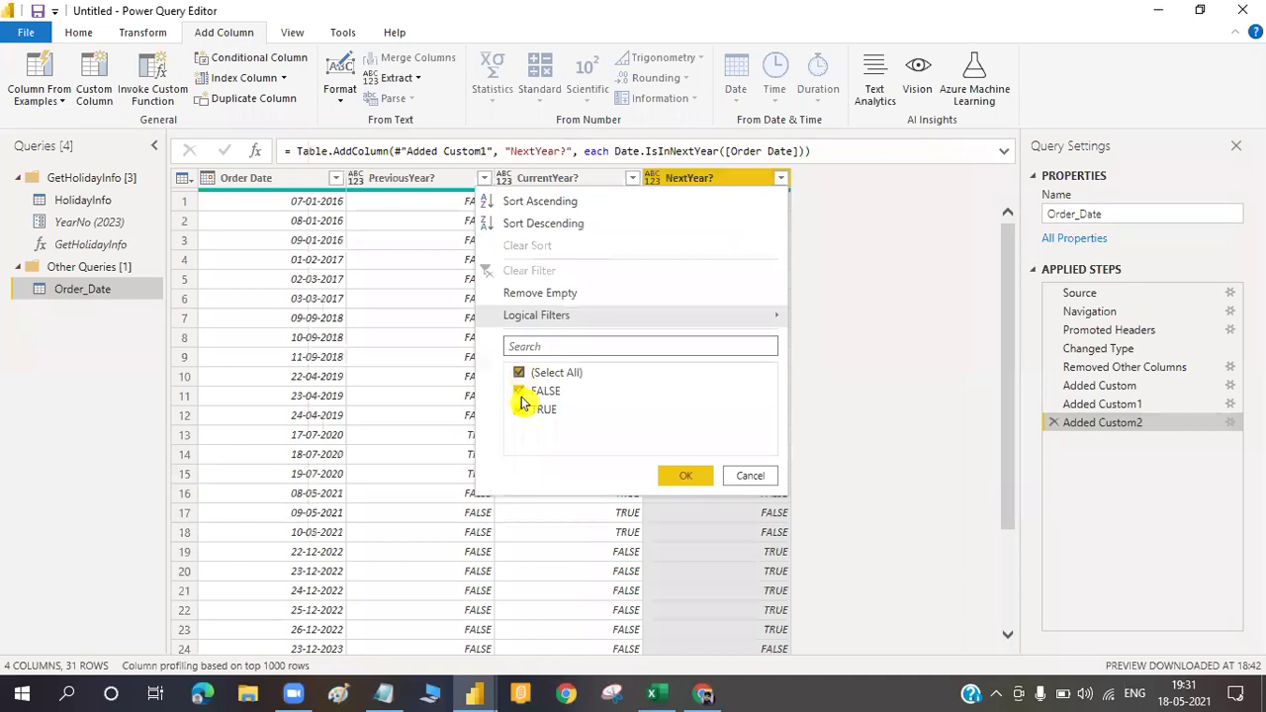
left_click(519, 373)
left_click(521, 410)
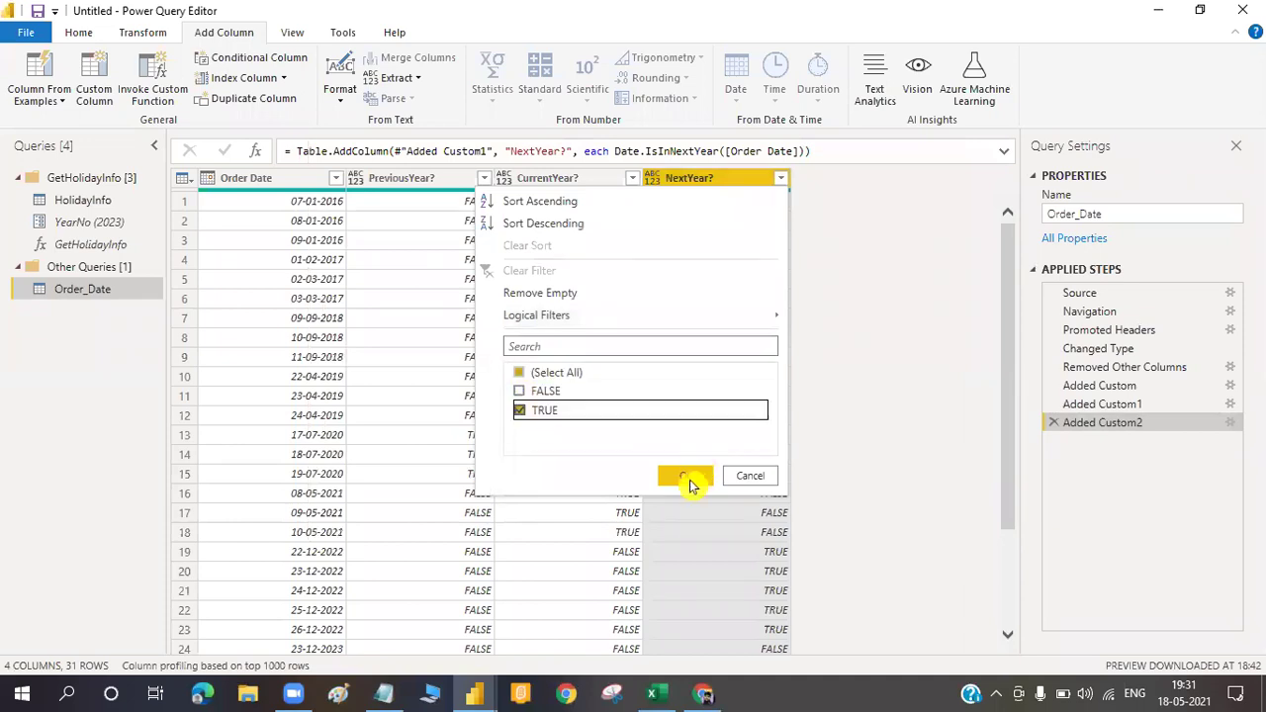
left_click(688, 476)
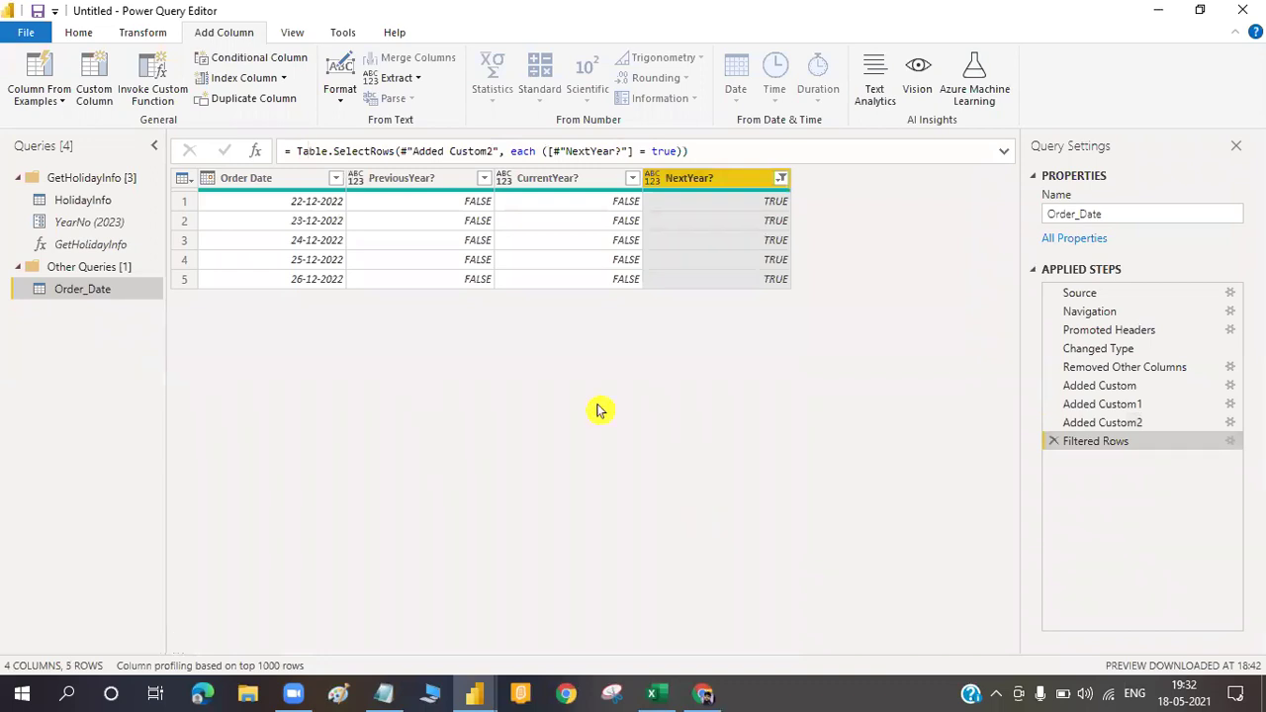
left_click(781, 179)
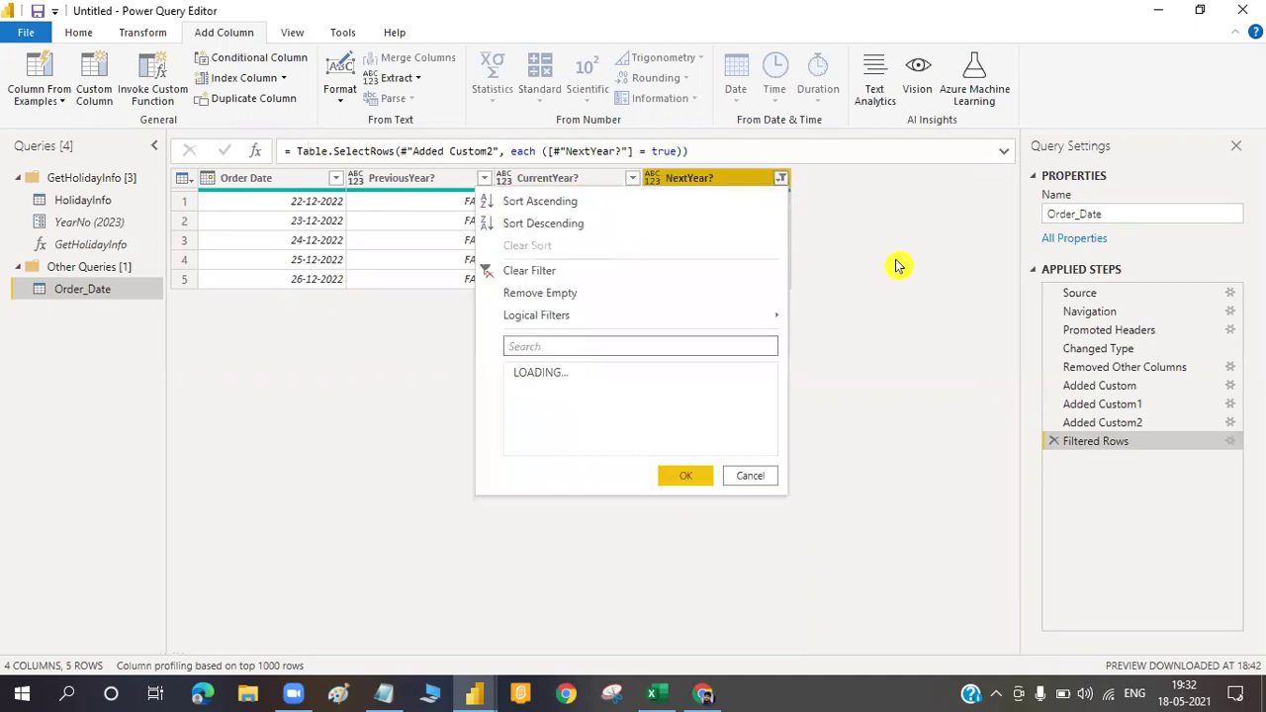
left_click(896, 265)
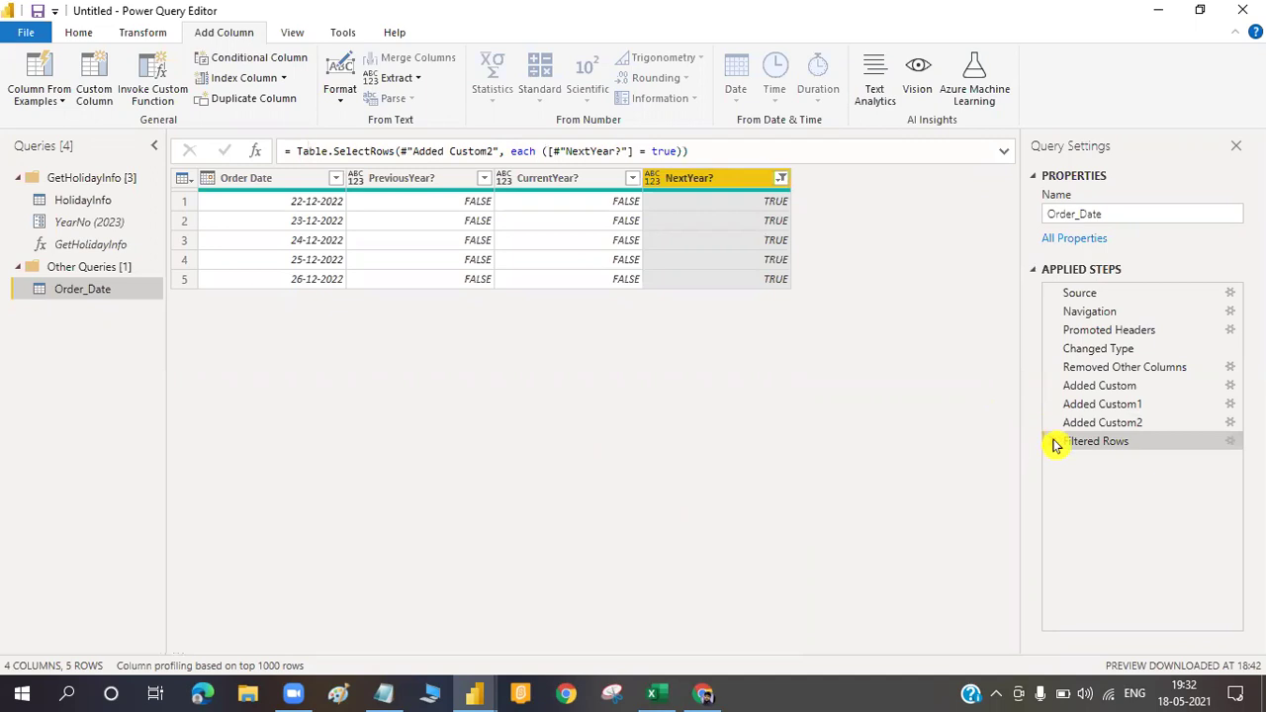
left_click(1051, 441)
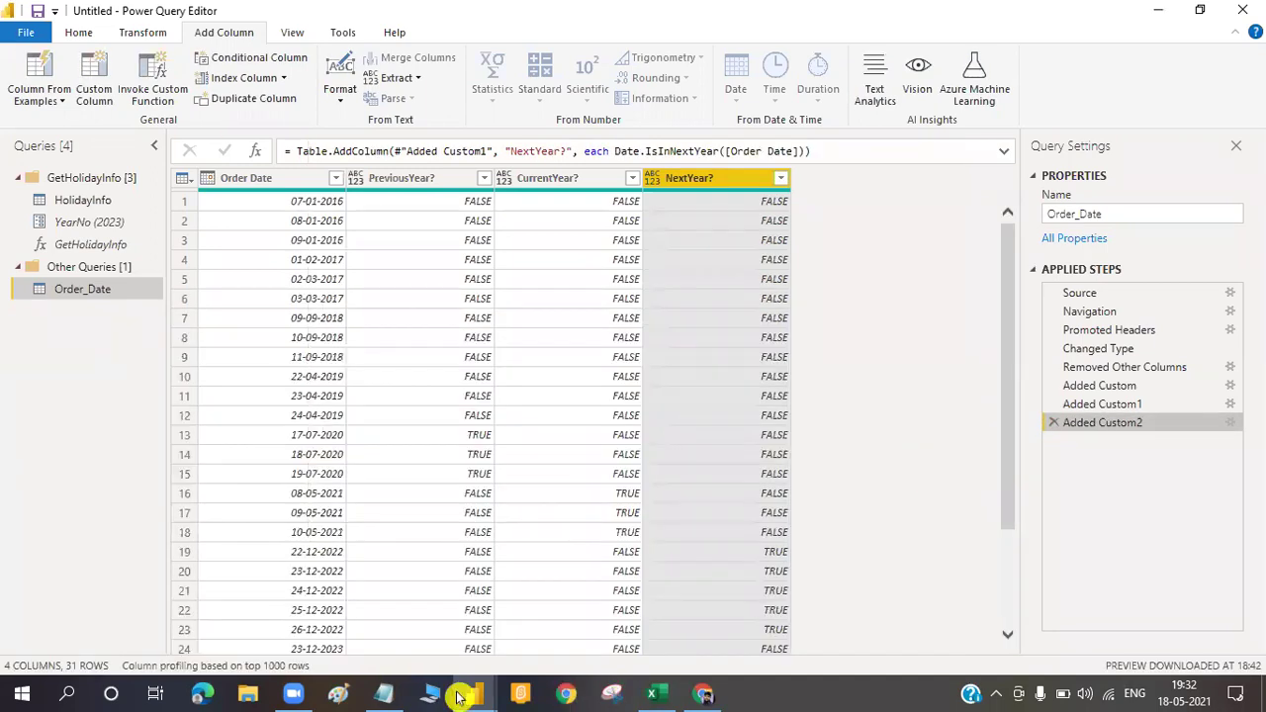
Switch to the Custome_column_M_language workbook in Excel, copy the PreviousNYears text in cell F7 of Sheet2 and return to Power Query Editor
left_click(658, 696)
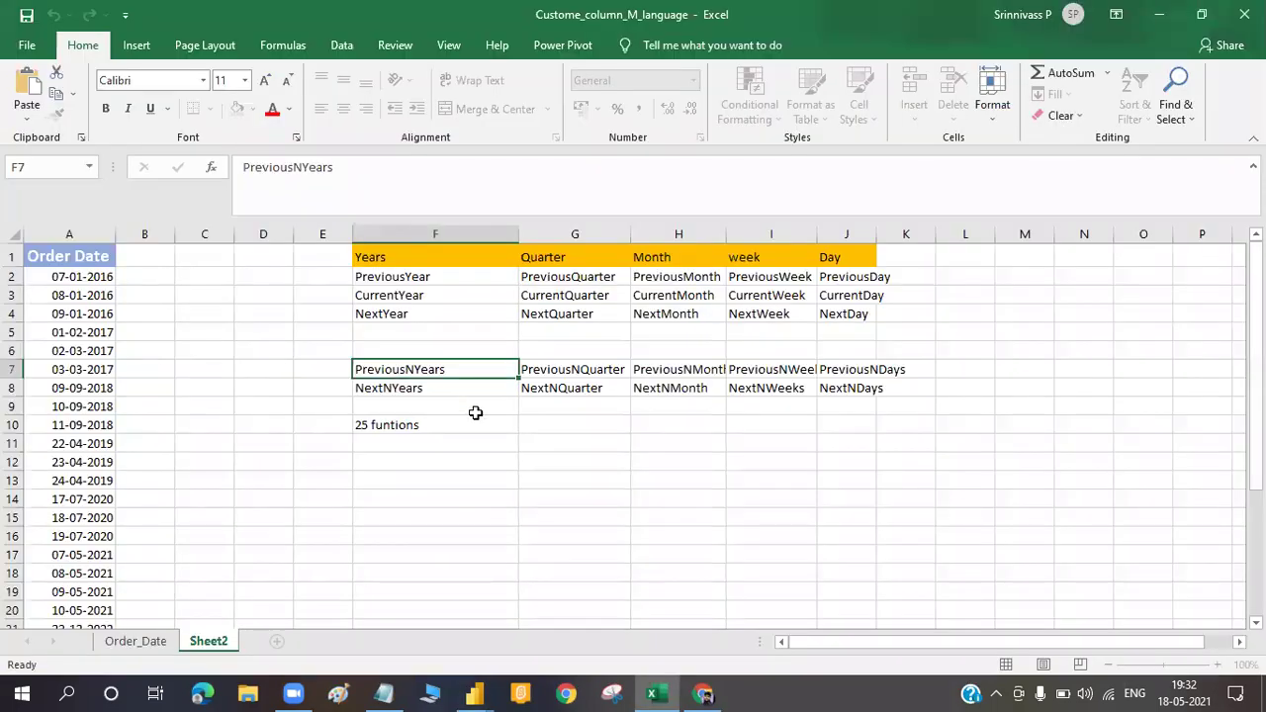
key("Down")
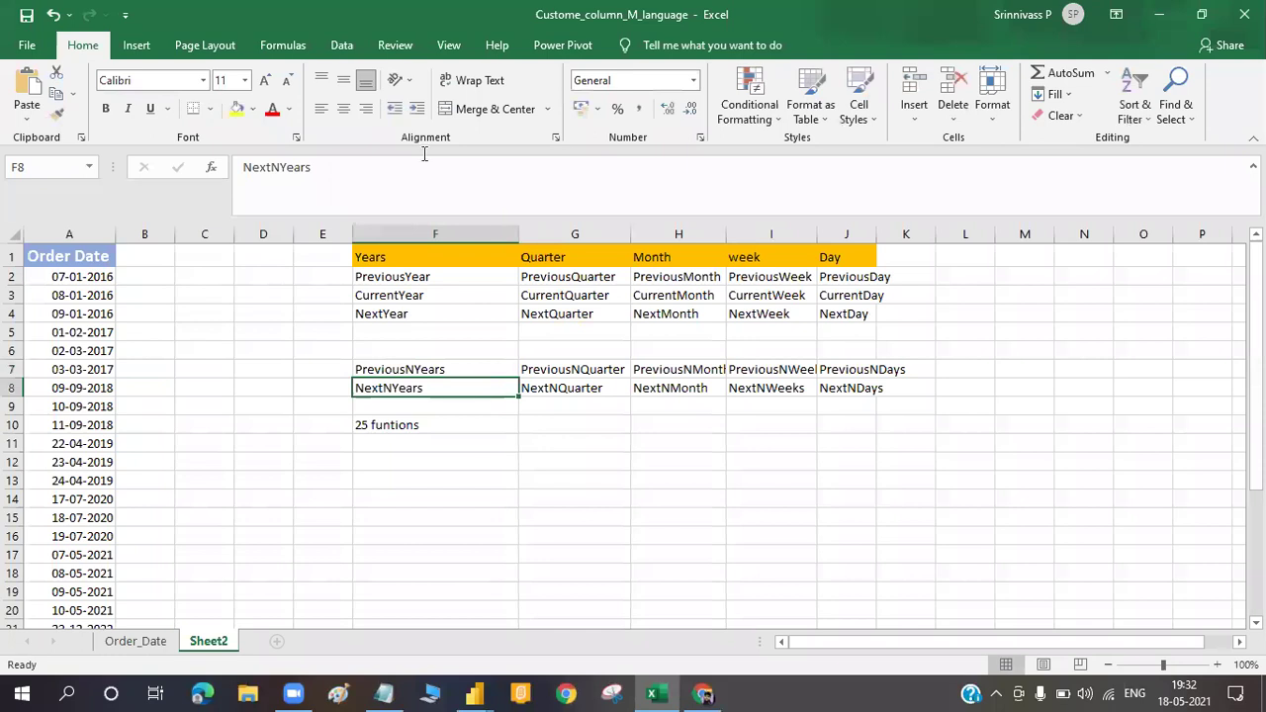
key("alt+Tab")
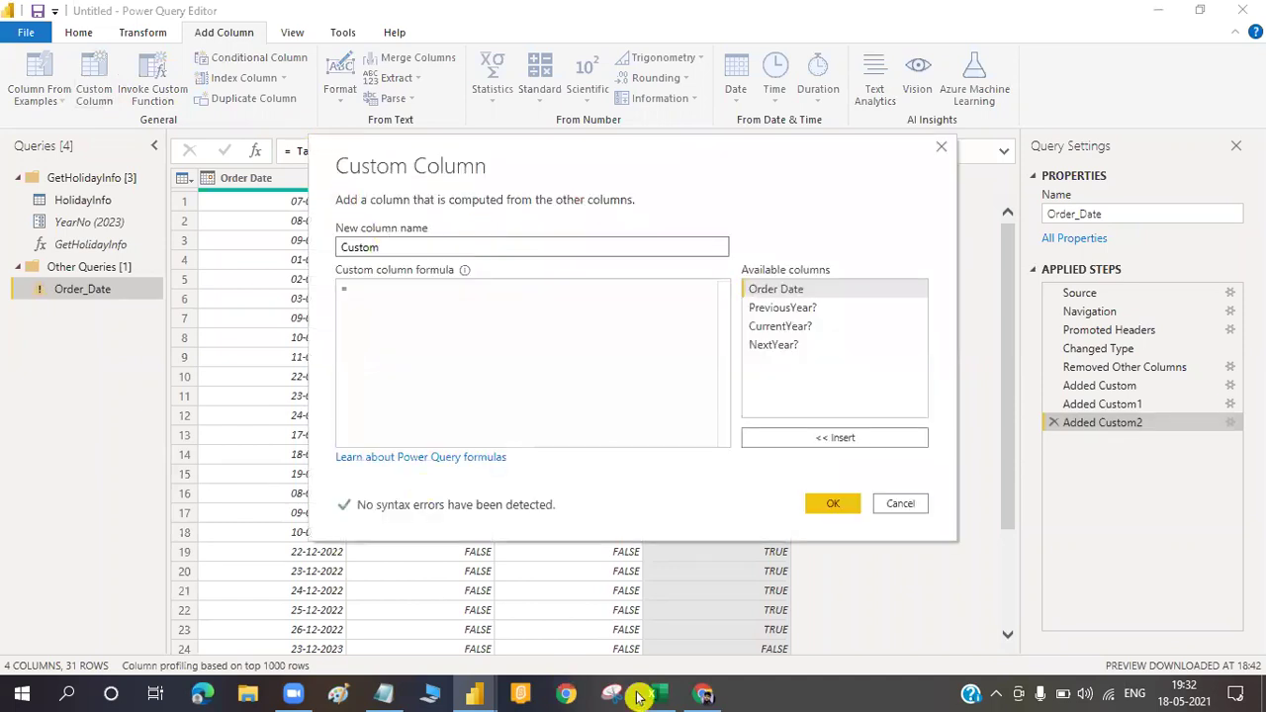
key("alt+Tab")
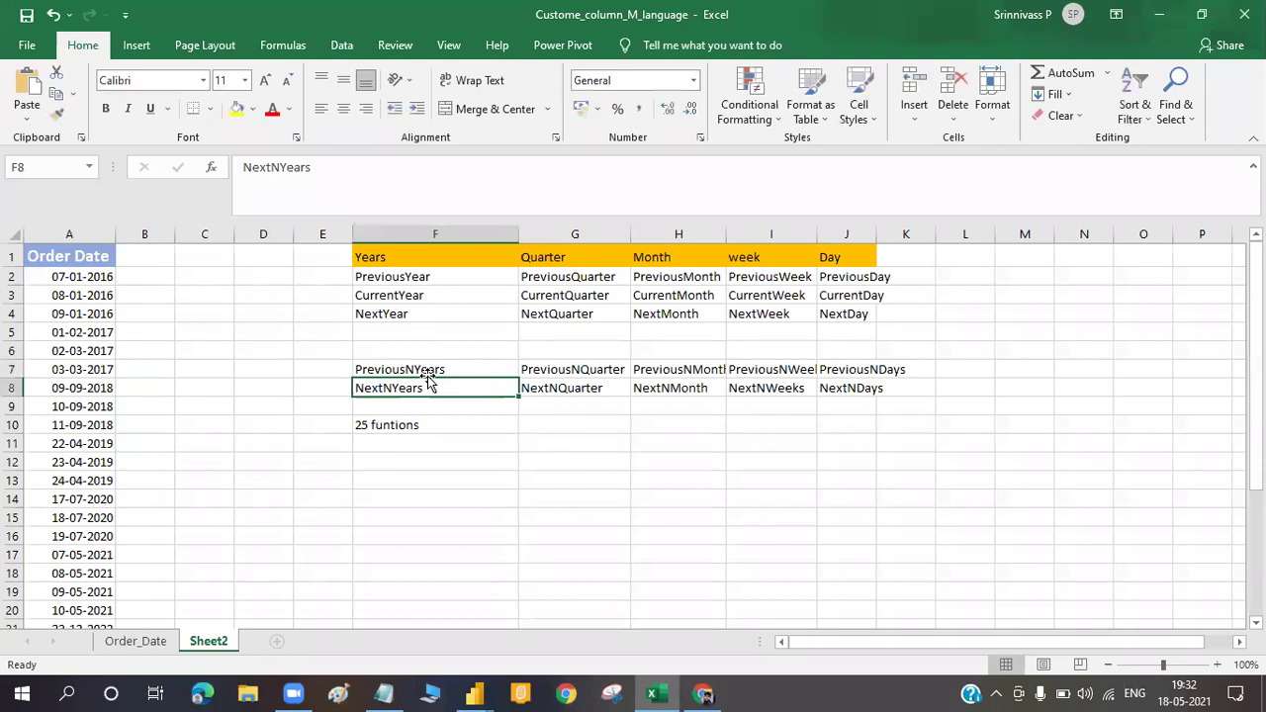
left_click(455, 369)
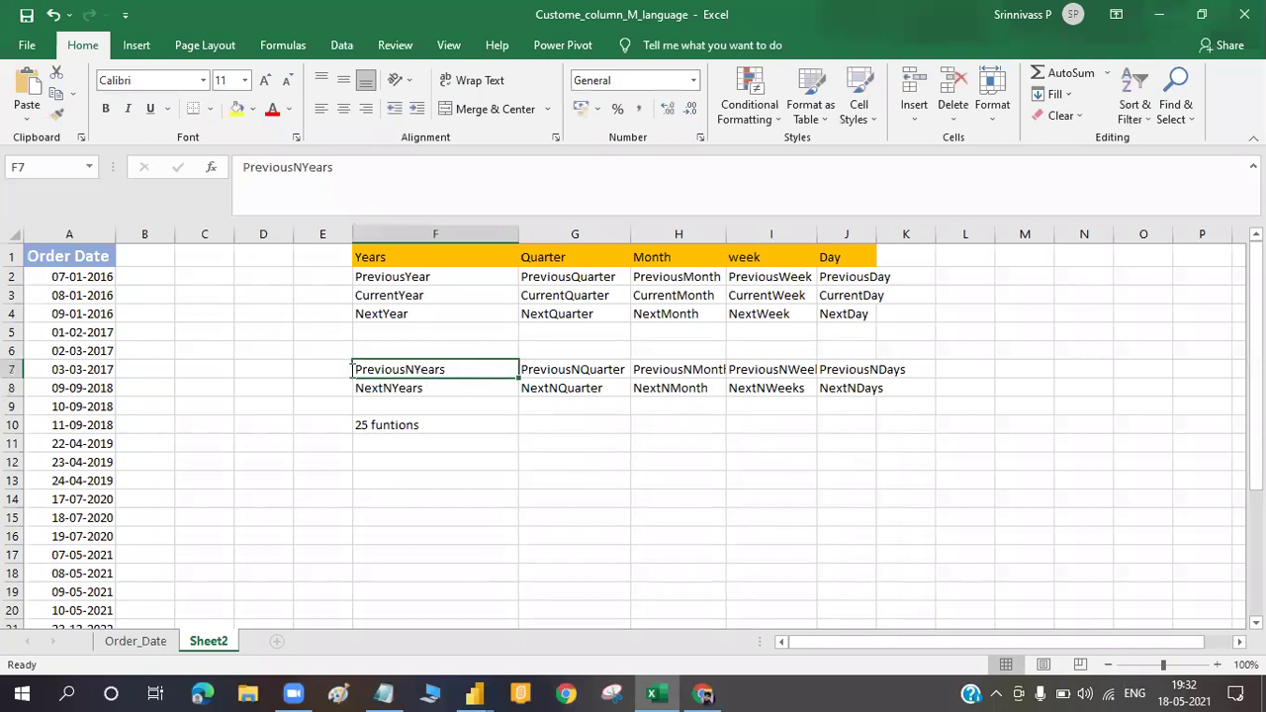
double_click(455, 369)
left_click_drag(455, 369, 348, 370)
key("ctrl+c")
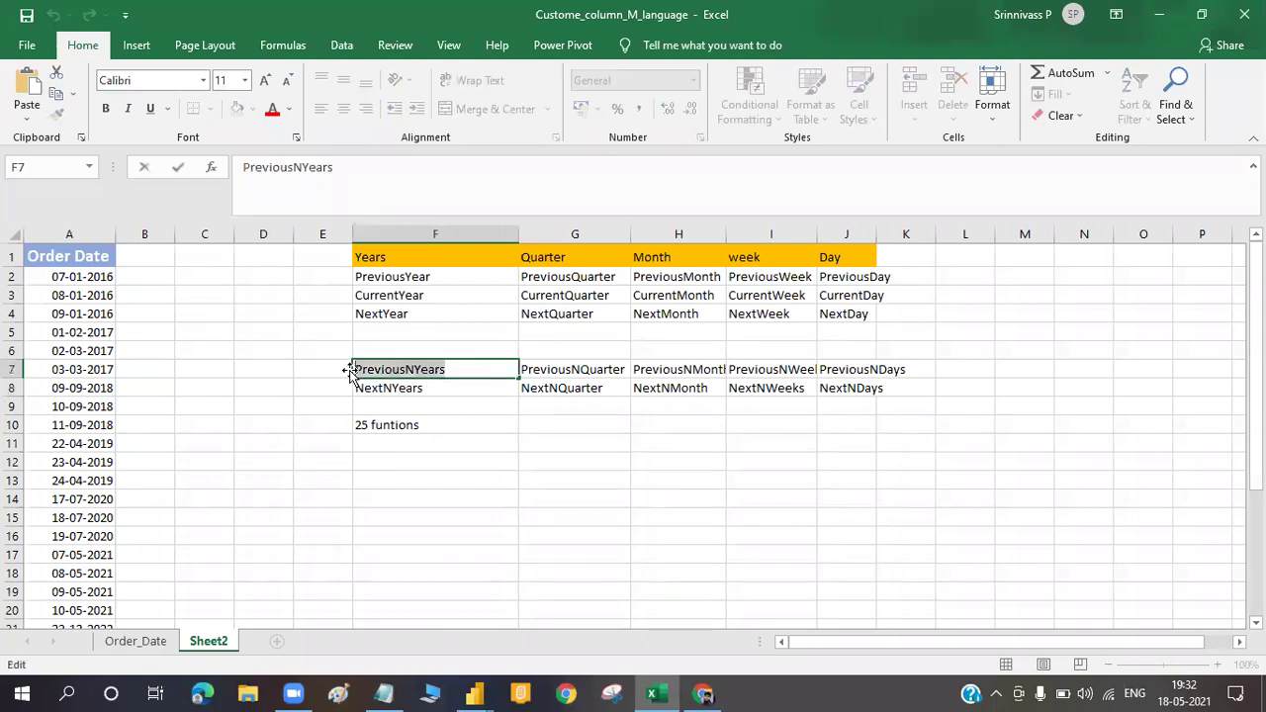
key("alt+Tab")
Name the new custom column Previous2Years, using the copied PreviousNYears text with the N replaced by 2
double_click(418, 254)
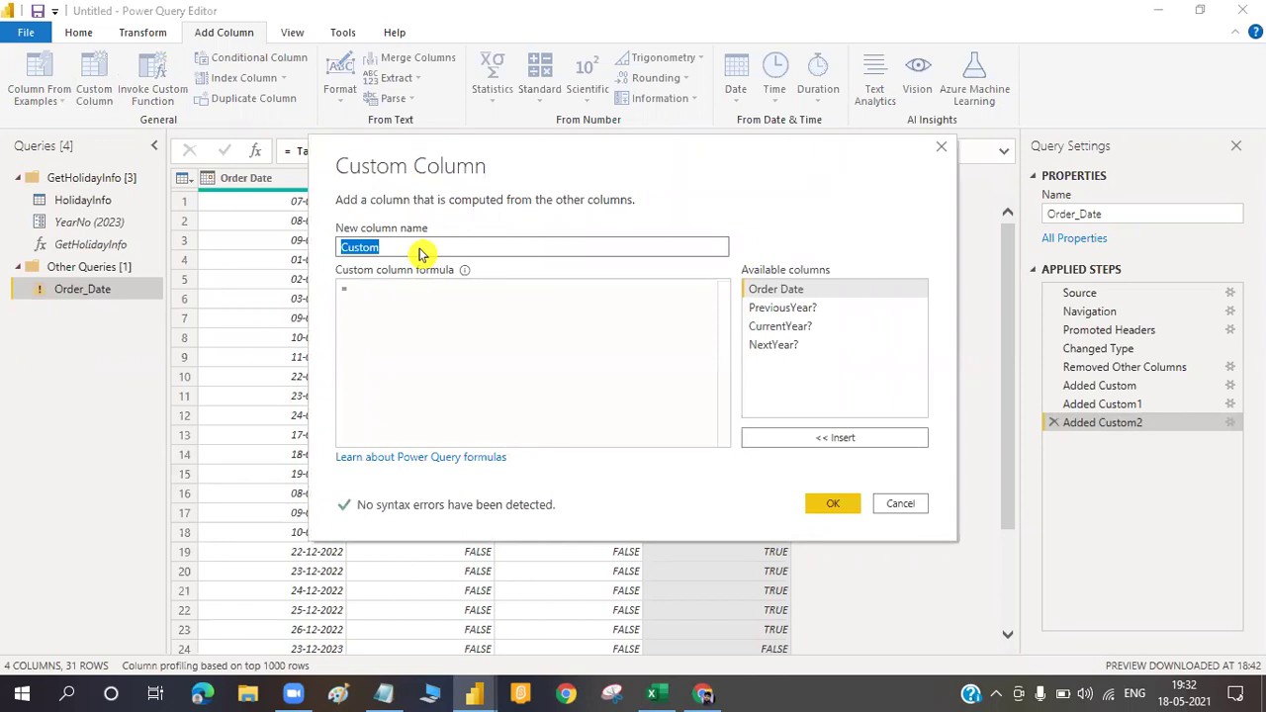
key("ctrl+v")
left_click(390, 247)
key("BackSpace")
type("2")
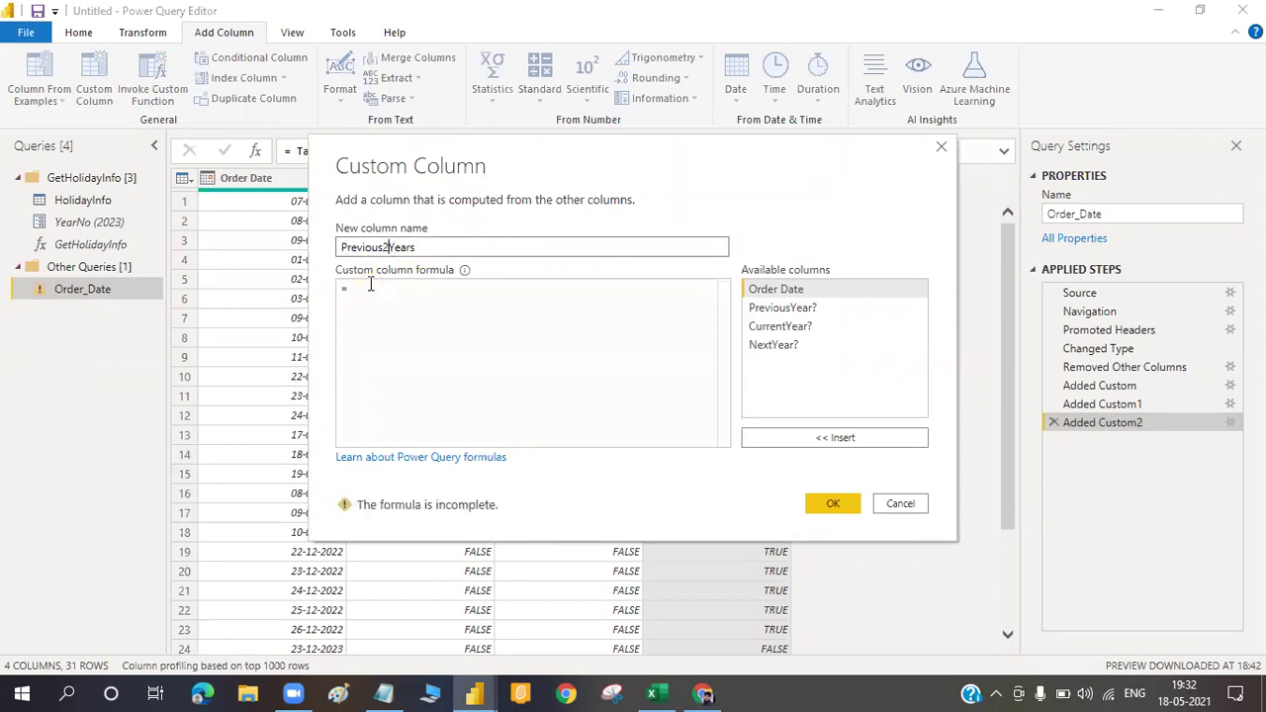
Give the Previous2Years column the formula Date.IsInPreviousNYears([Order Date],2) and add it to the query
left_click(370, 285)
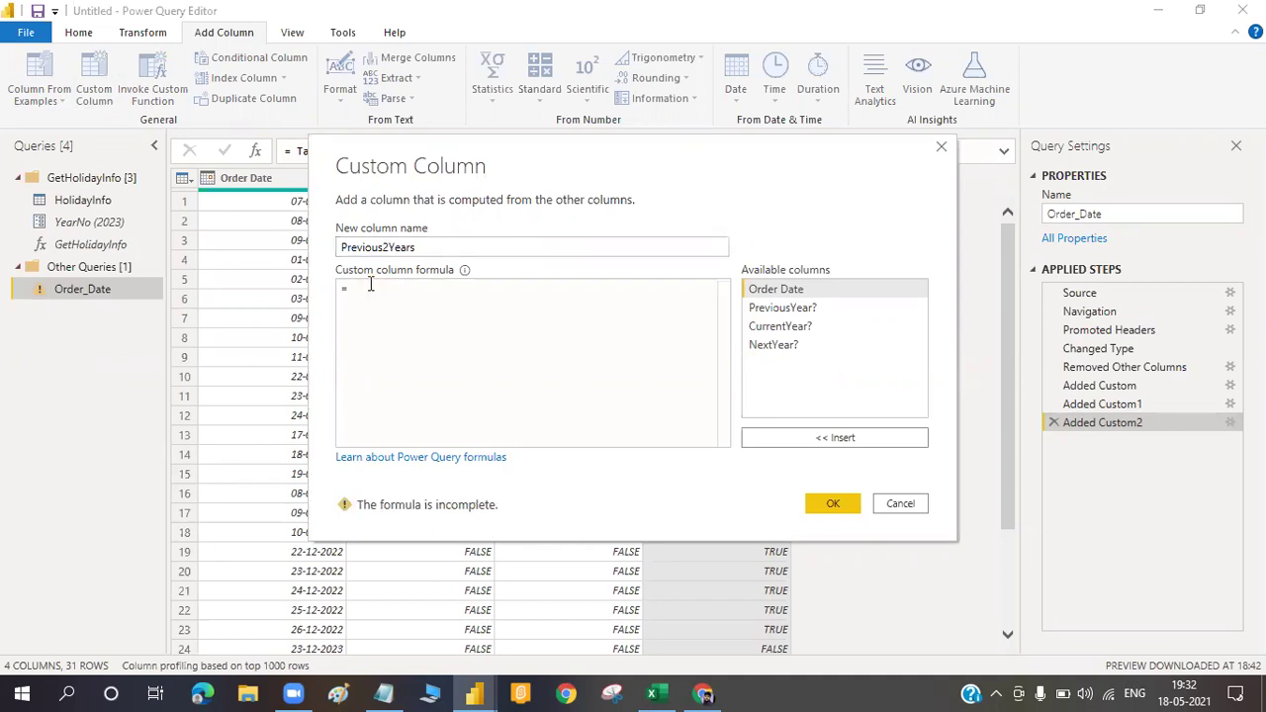
type("Date.IsIn")
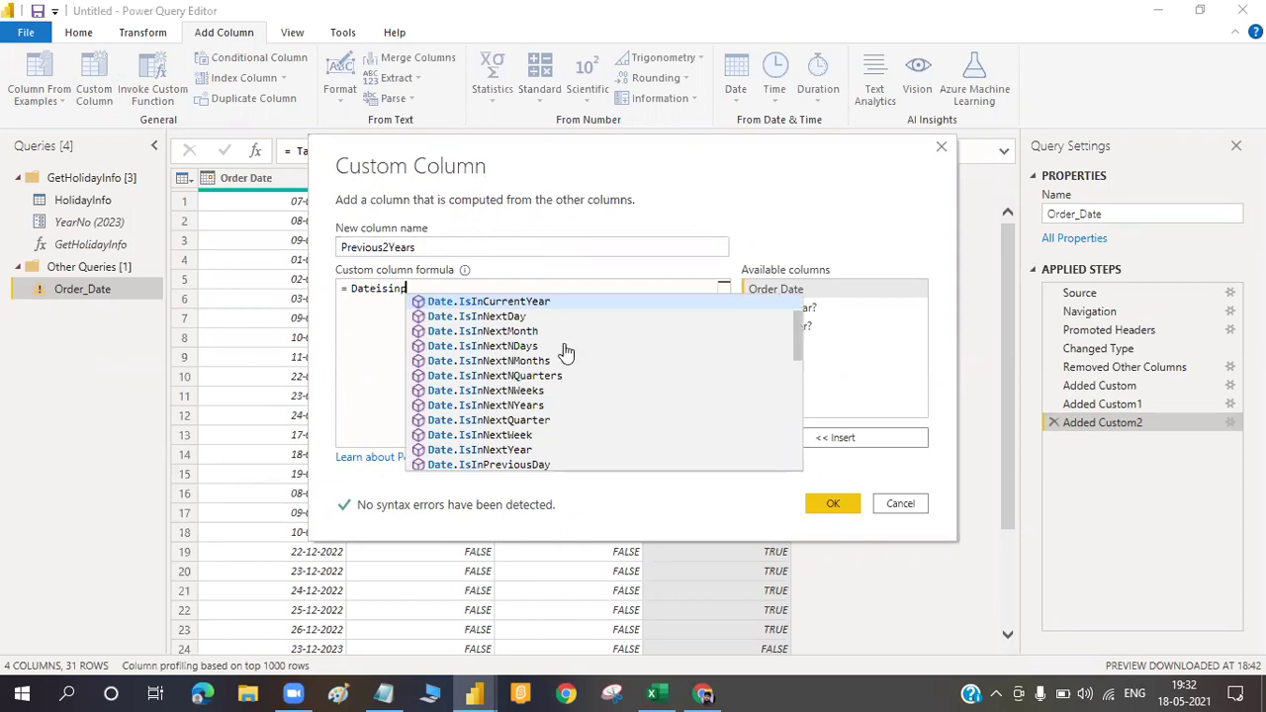
type("P")
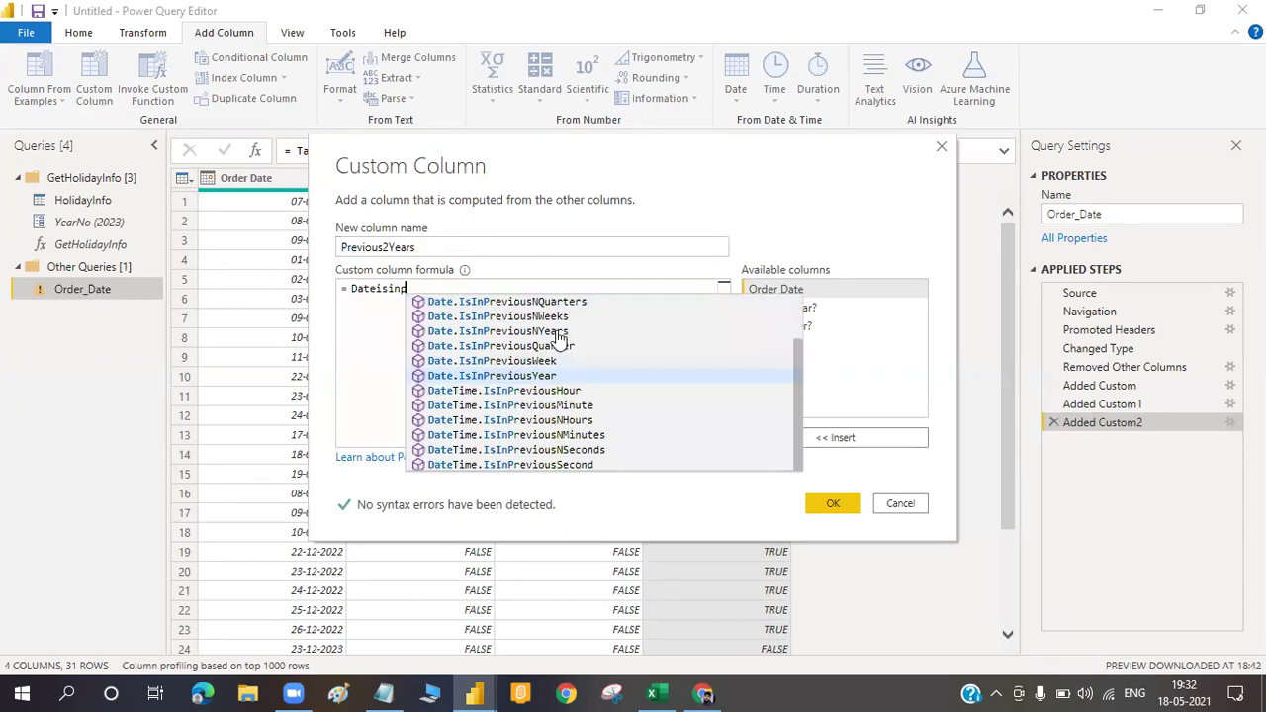
left_click(557, 331)
type("(")
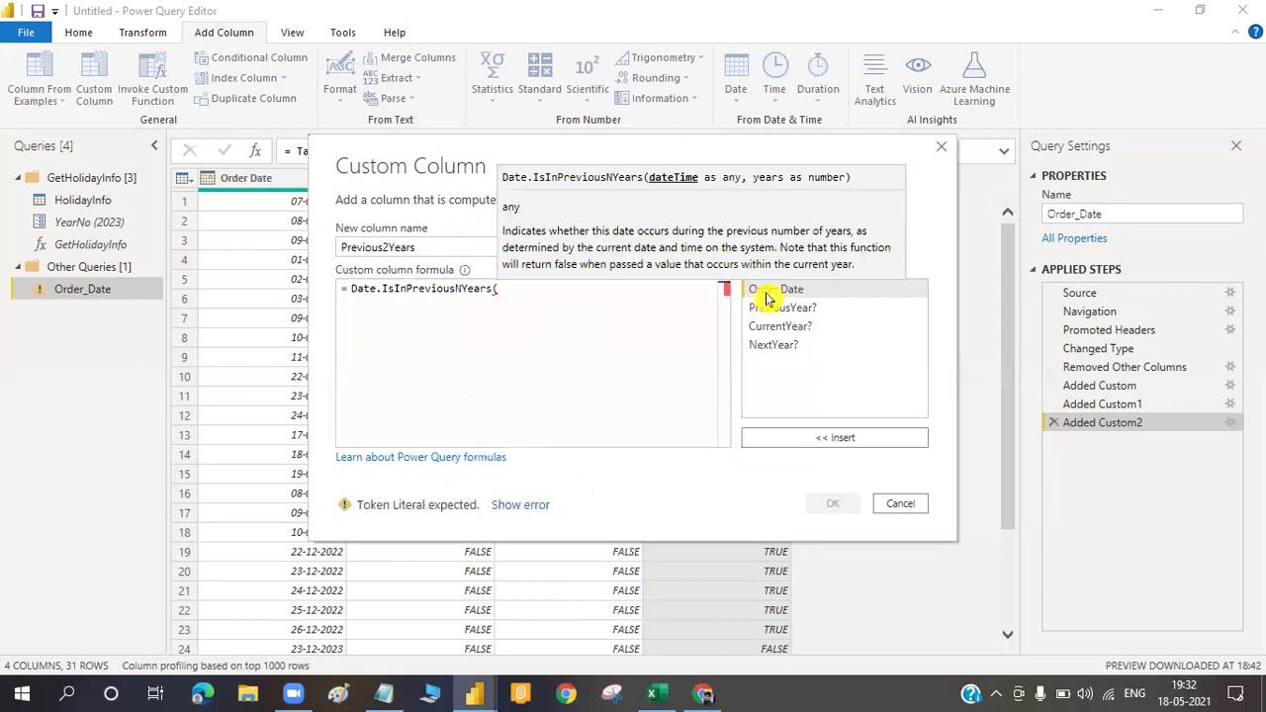
double_click(767, 299)
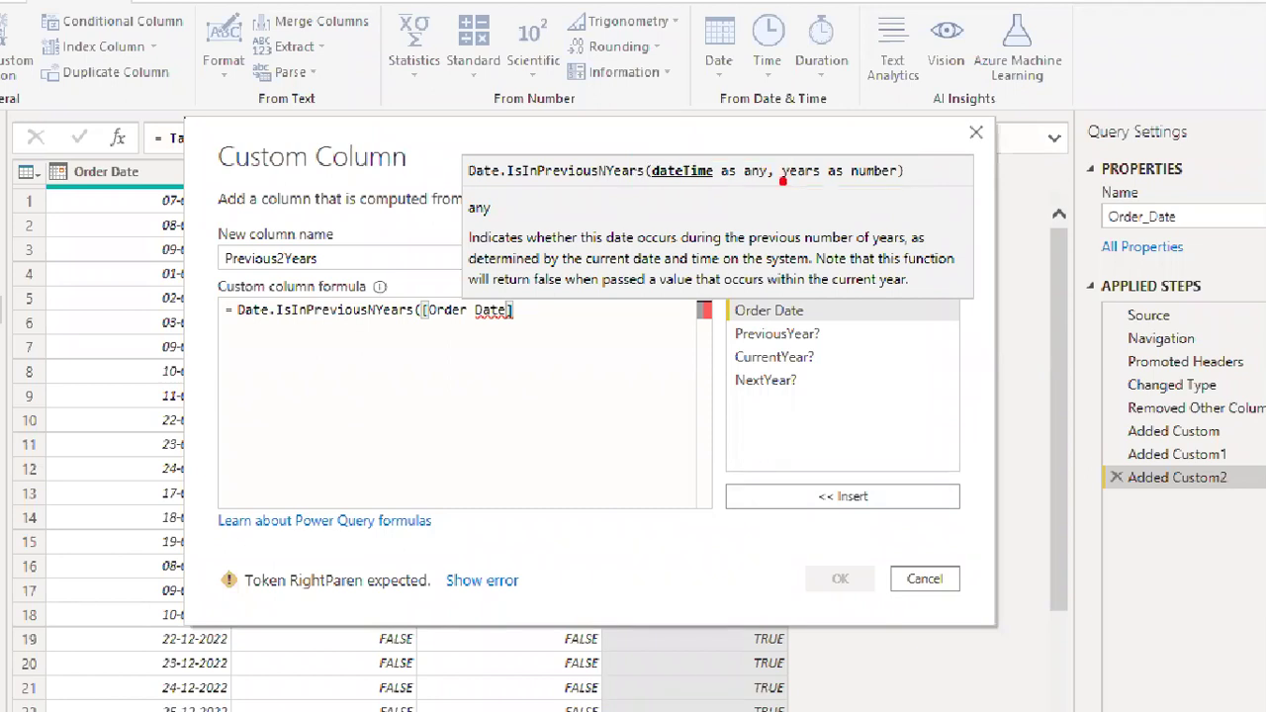
left_click_drag(782, 181, 920, 189)
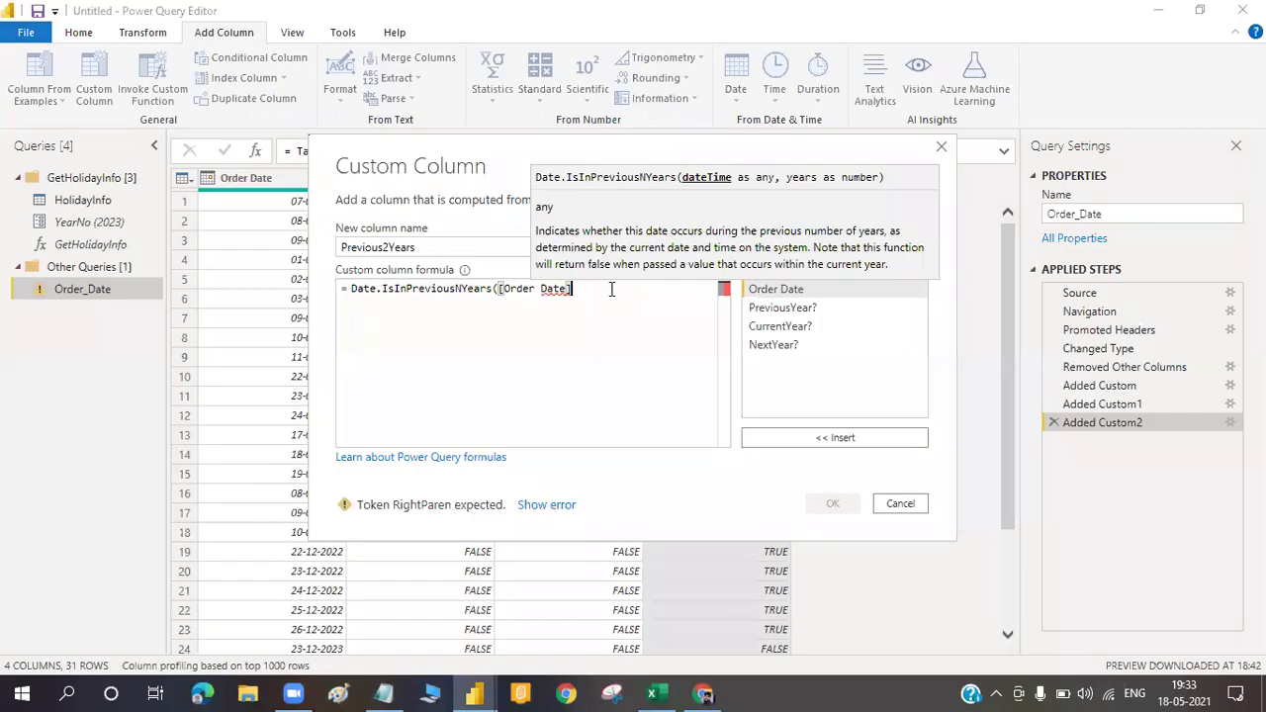
type(",2)")
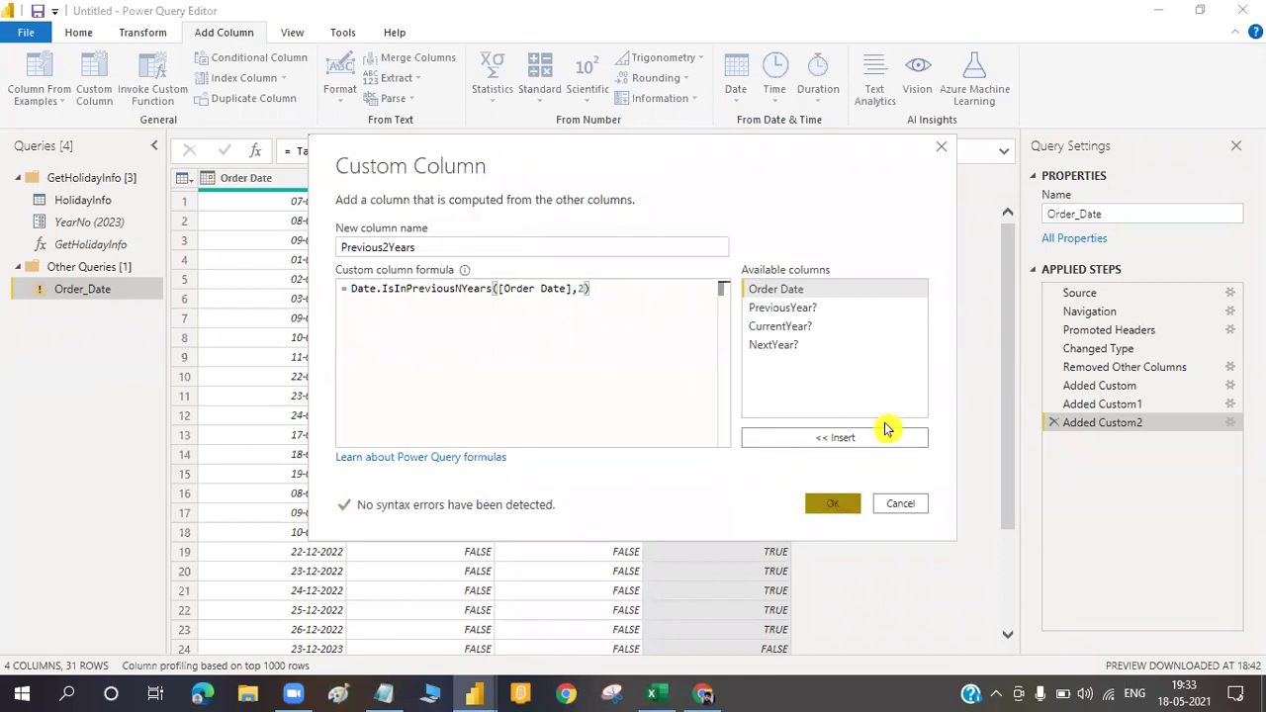
key("Return")
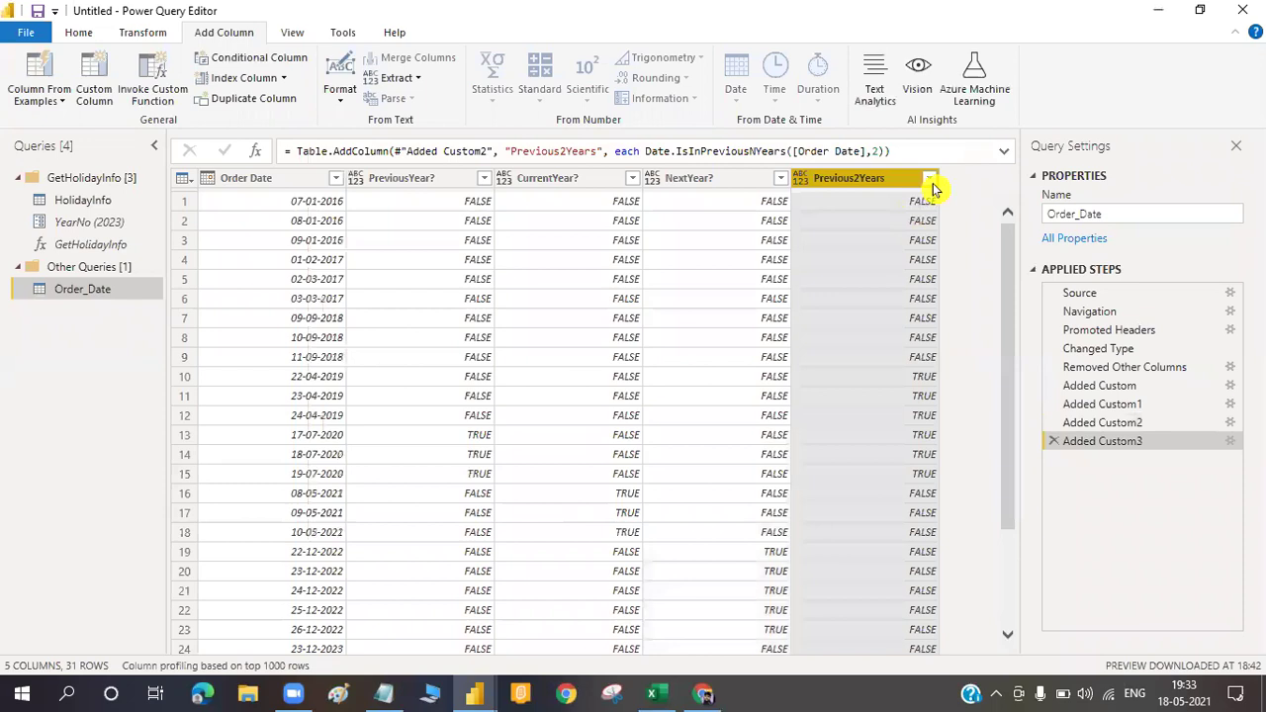
Filter the Previous2Years column to TRUE to check the matching dates
left_click(930, 179)
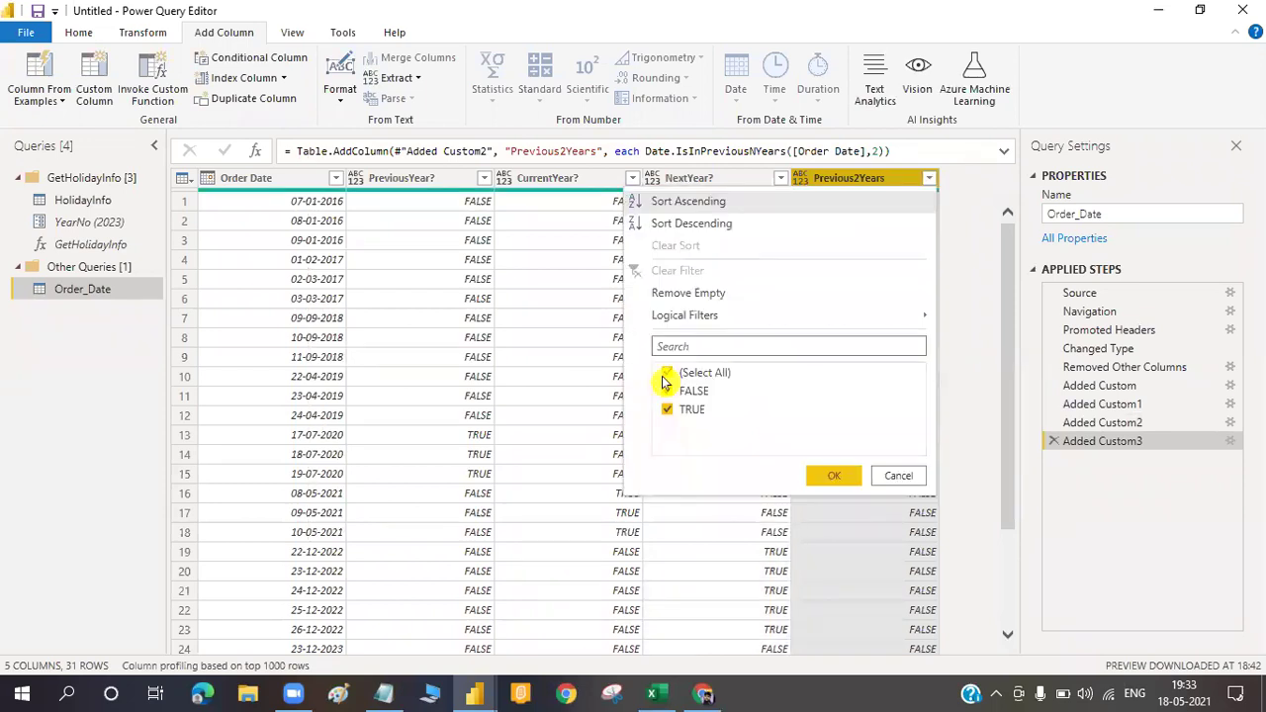
left_click(667, 373)
left_click(667, 409)
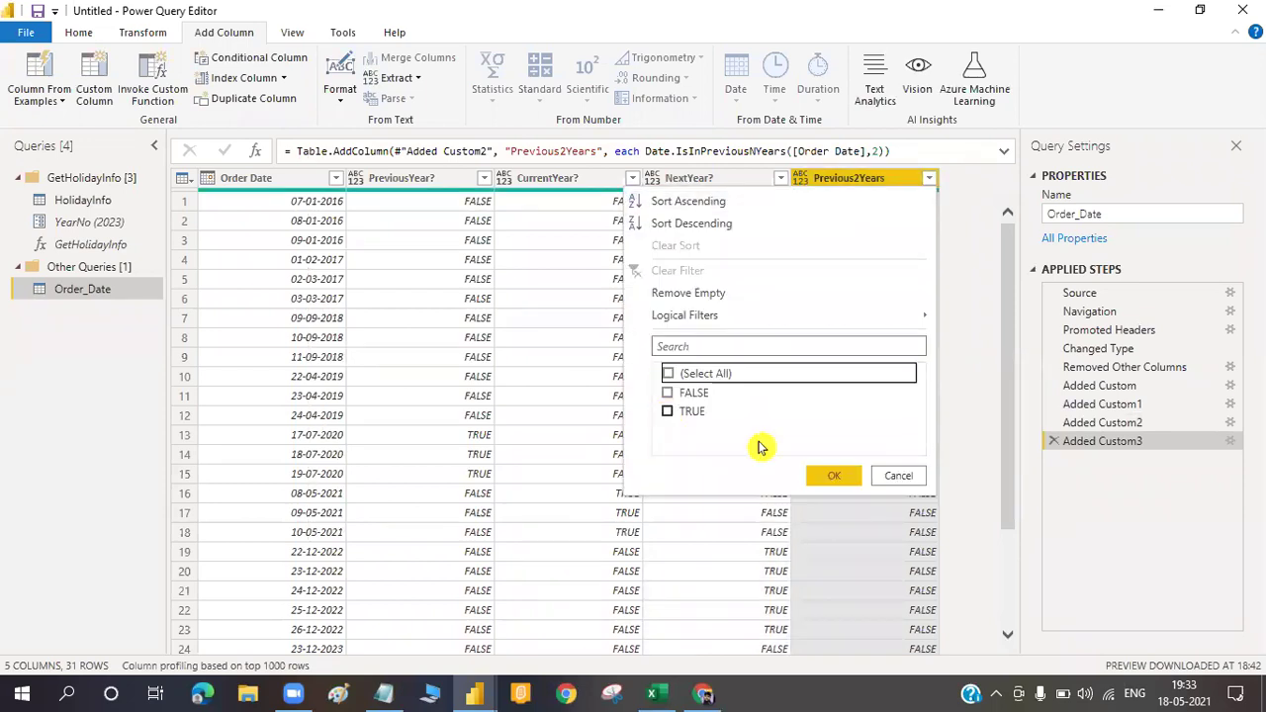
left_click(829, 478)
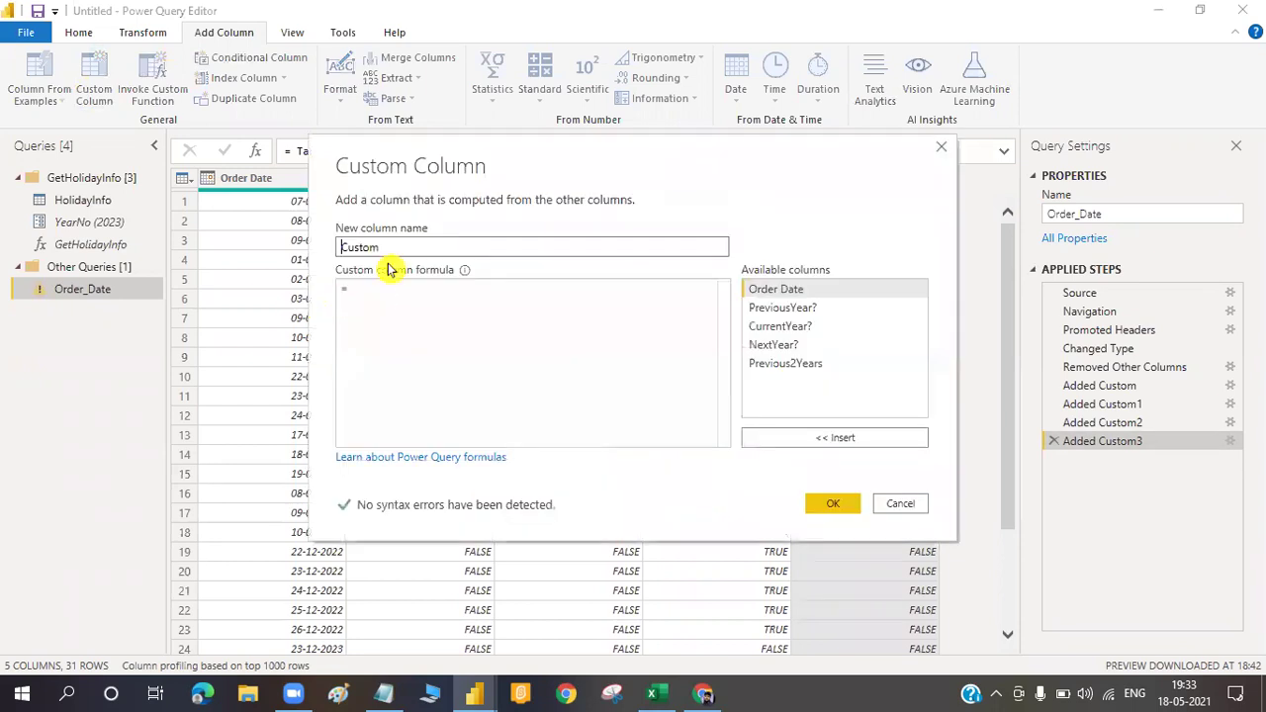
Switch to the Custome_column_M_language workbook in Excel and leave the editing of cell F7 on Sheet2
left_click(650, 696)
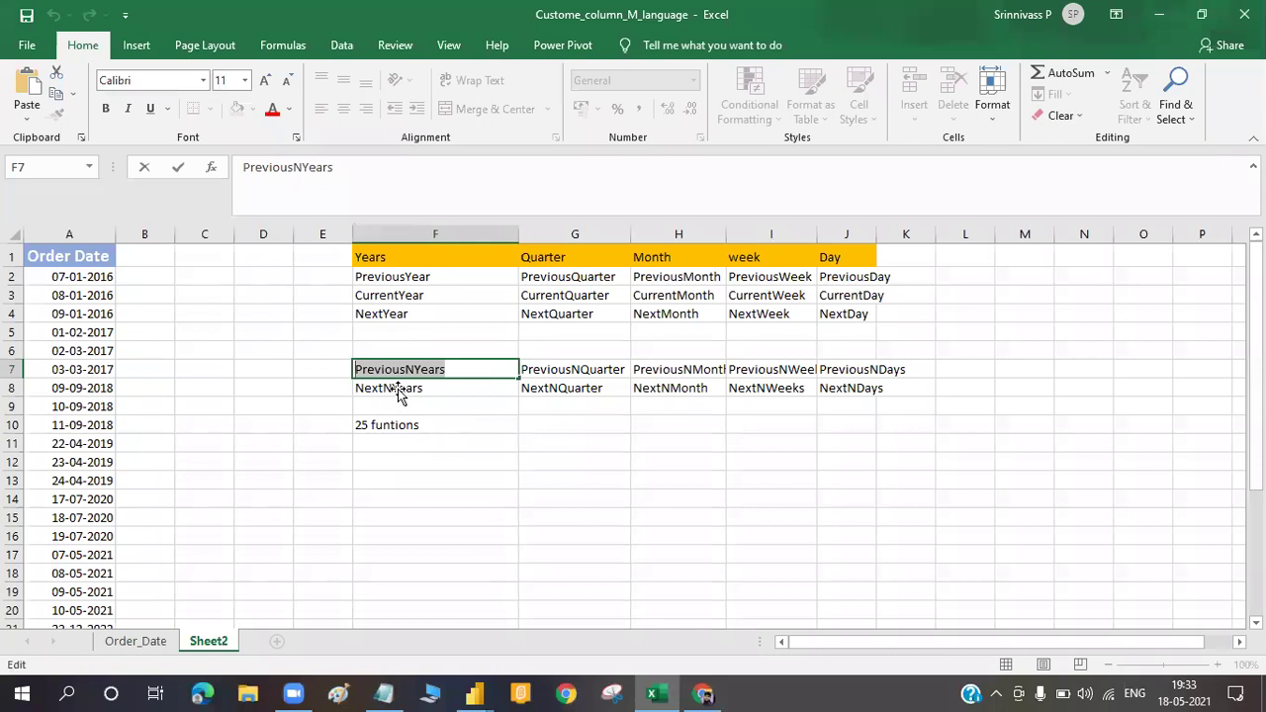
key("Return")
key("Return")
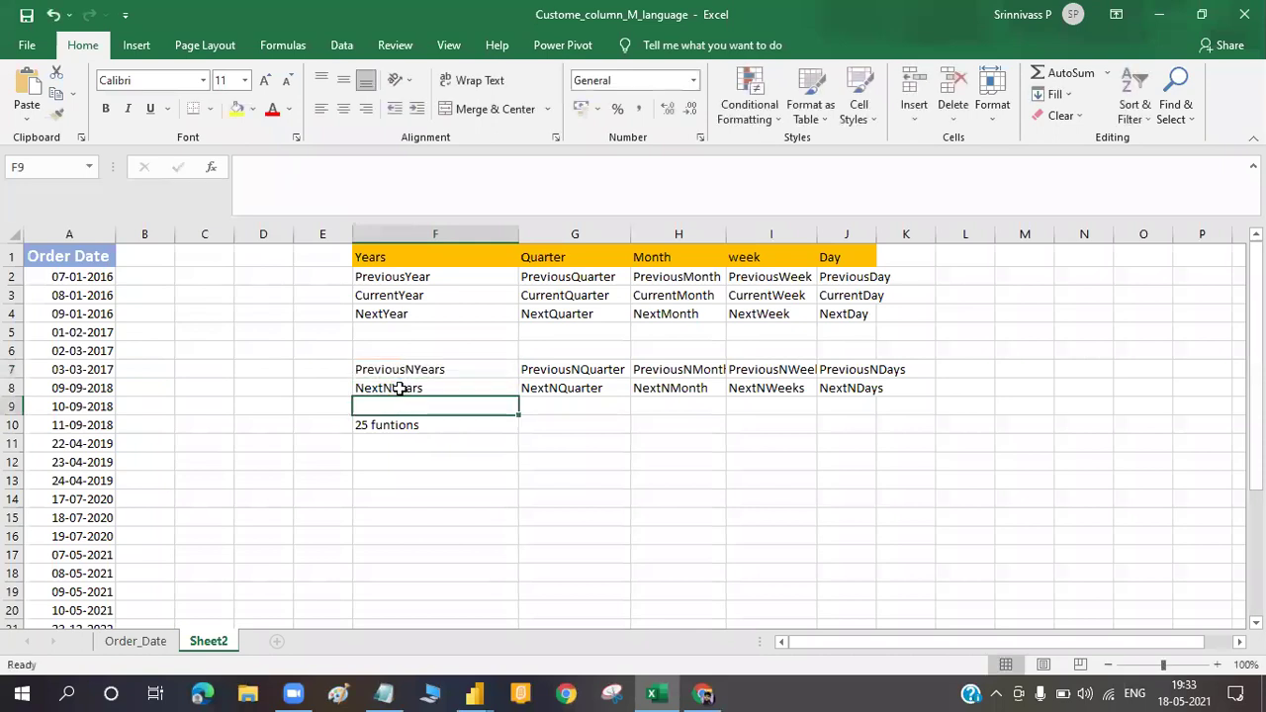
Copy the NextNYears entry in the Excel list, switch to Power Query Editor and name the new custom column Next2Years
left_click(398, 389)
key("ctrl+c")
key("alt+Tab")
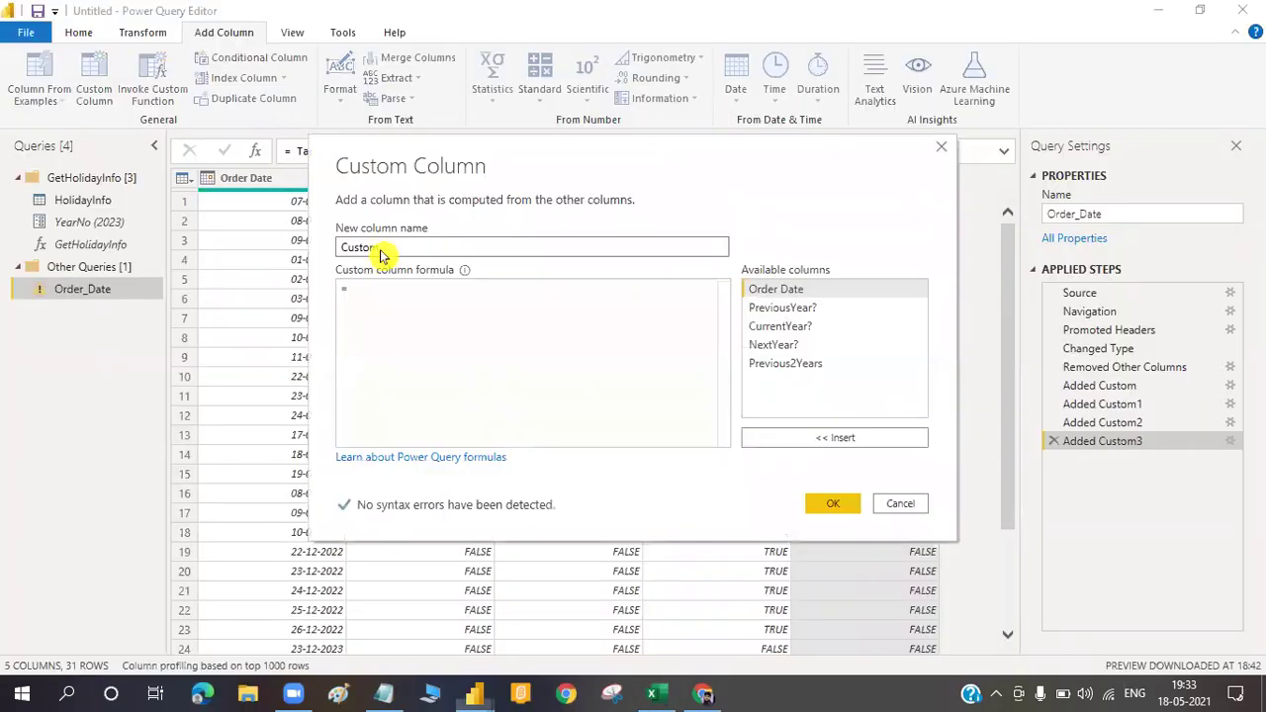
double_click(379, 249)
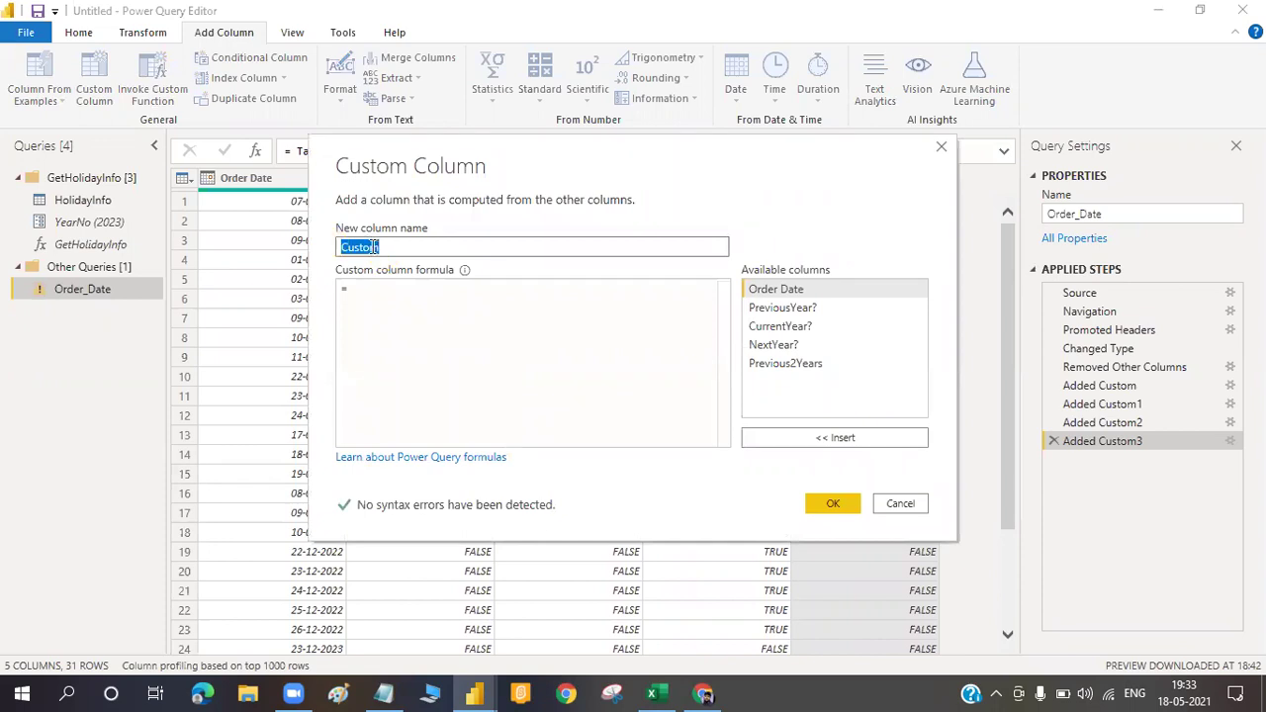
type("NextYears")
left_click(371, 248)
type("2")
Begin the custom column formula with the Date.IsInNextNYears function
left_click(355, 291)
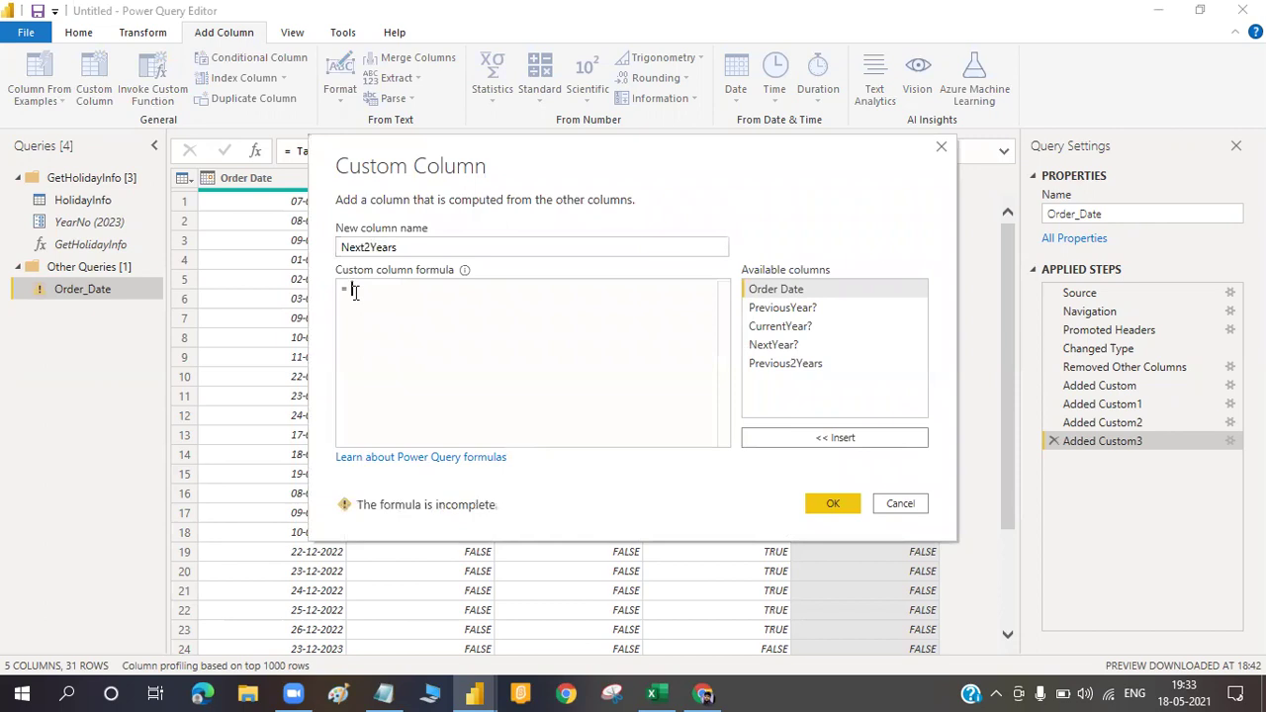
type("datei")
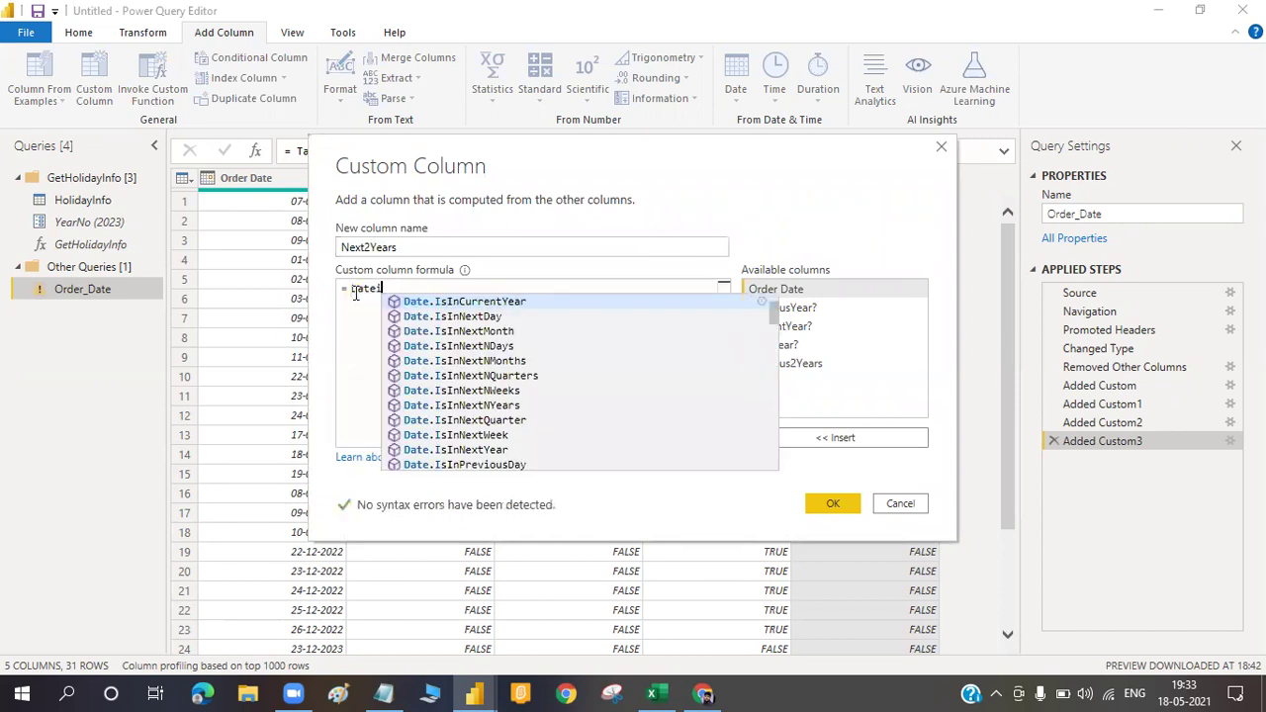
type("sin")
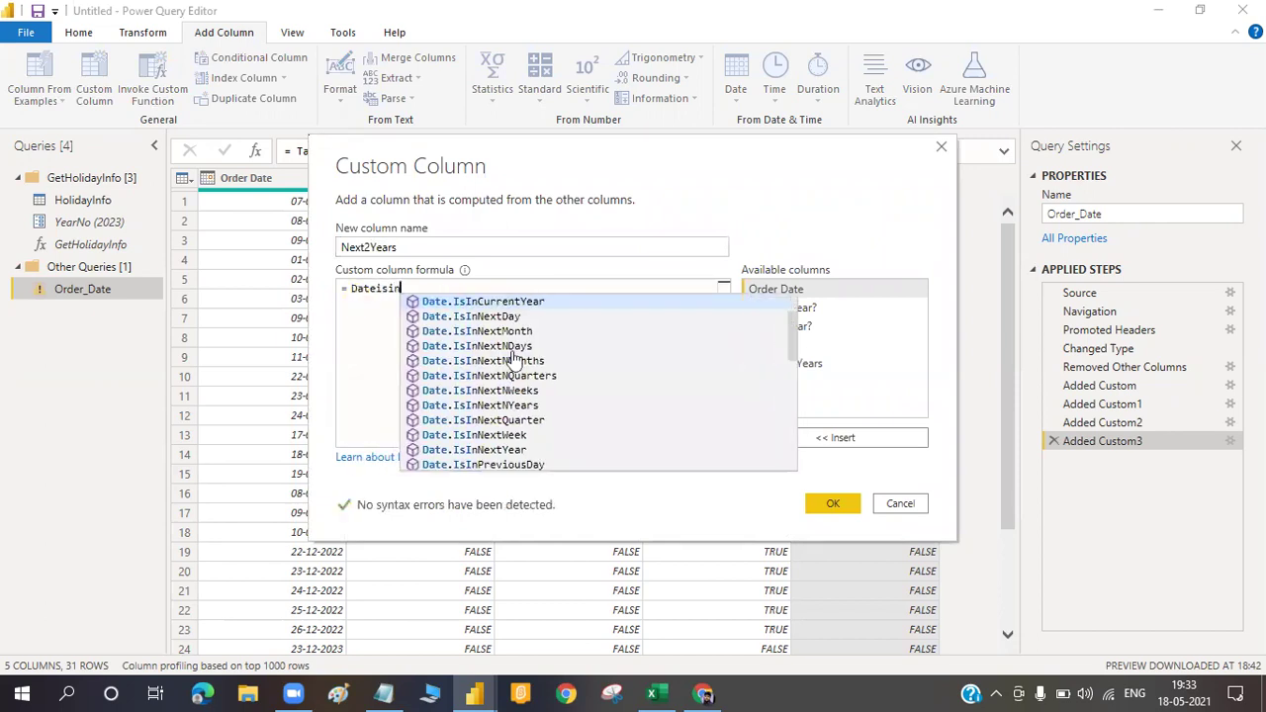
type("n")
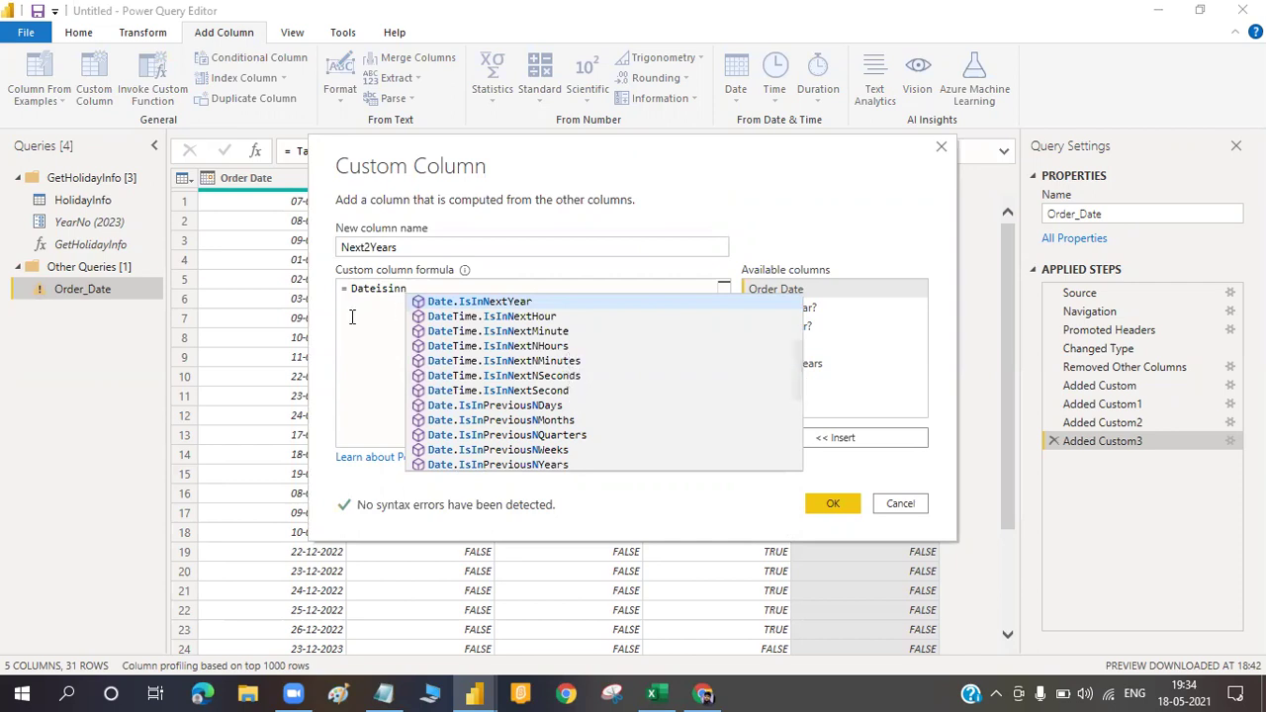
type("ext")
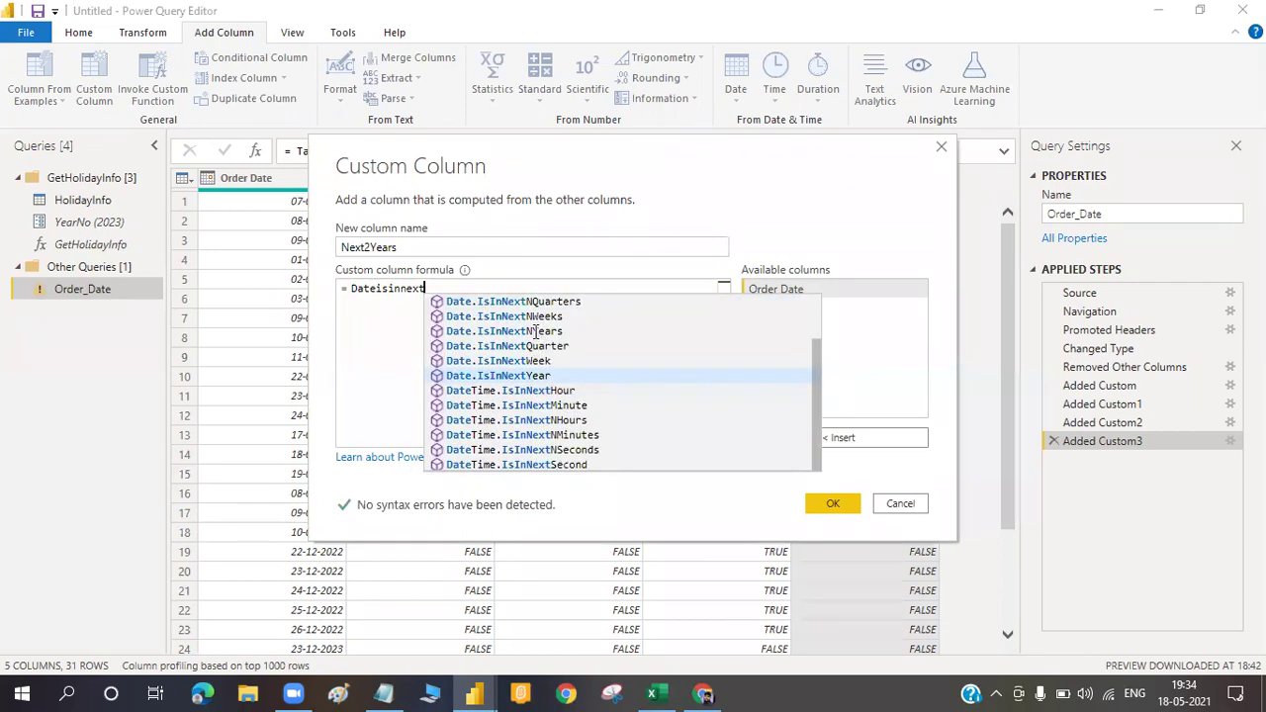
left_click(536, 331)
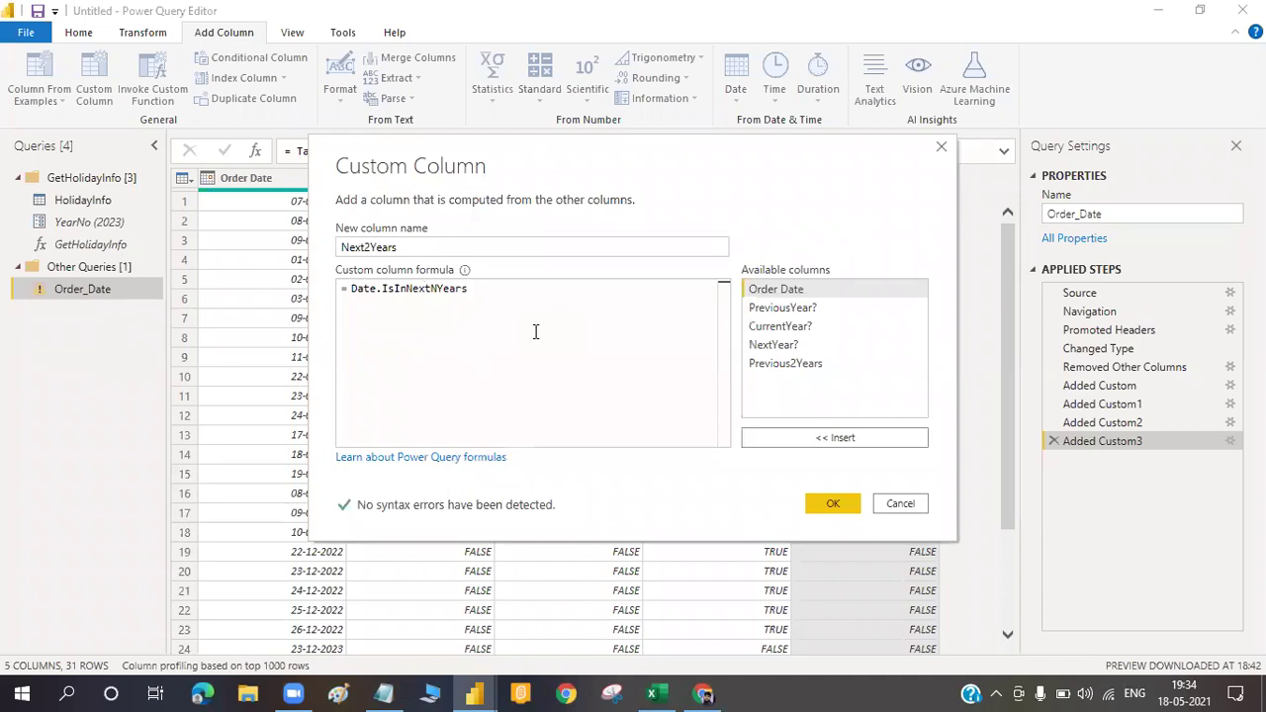
Complete the formula as Date.IsInNextNYears([Order Date],2) and create the custom column
type("(")
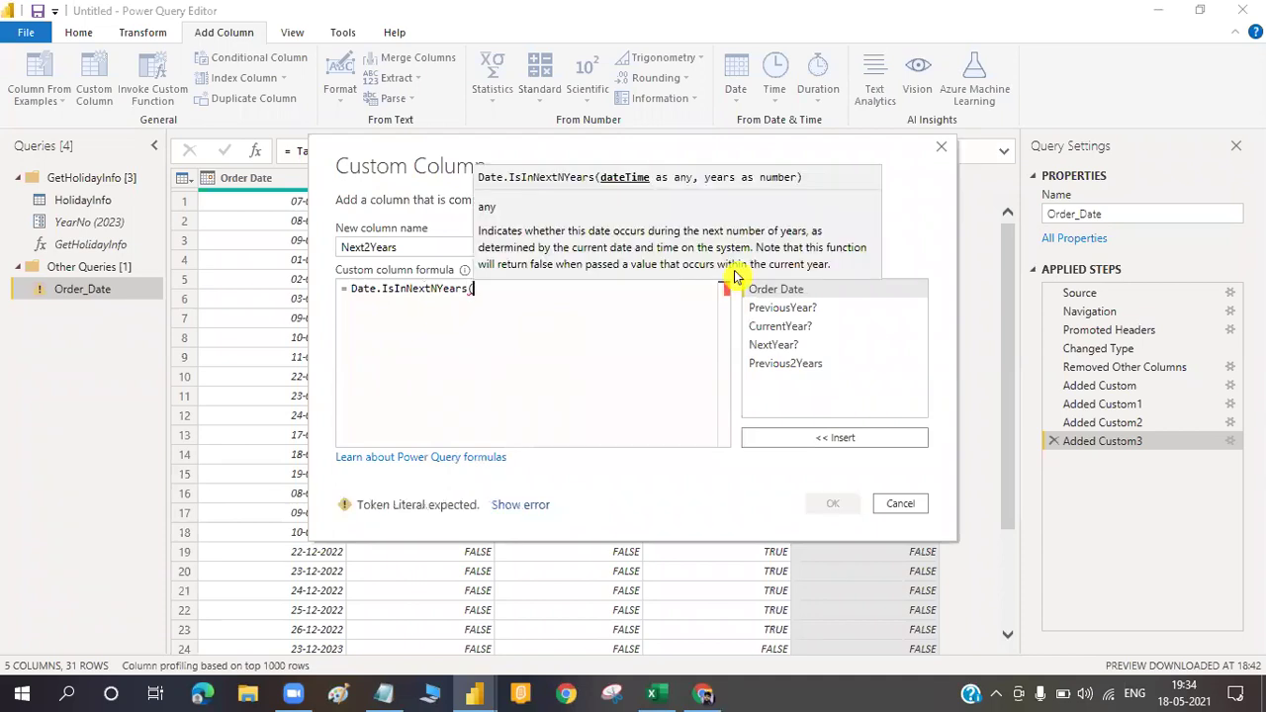
left_click(786, 295)
double_click(786, 296)
type(",2")
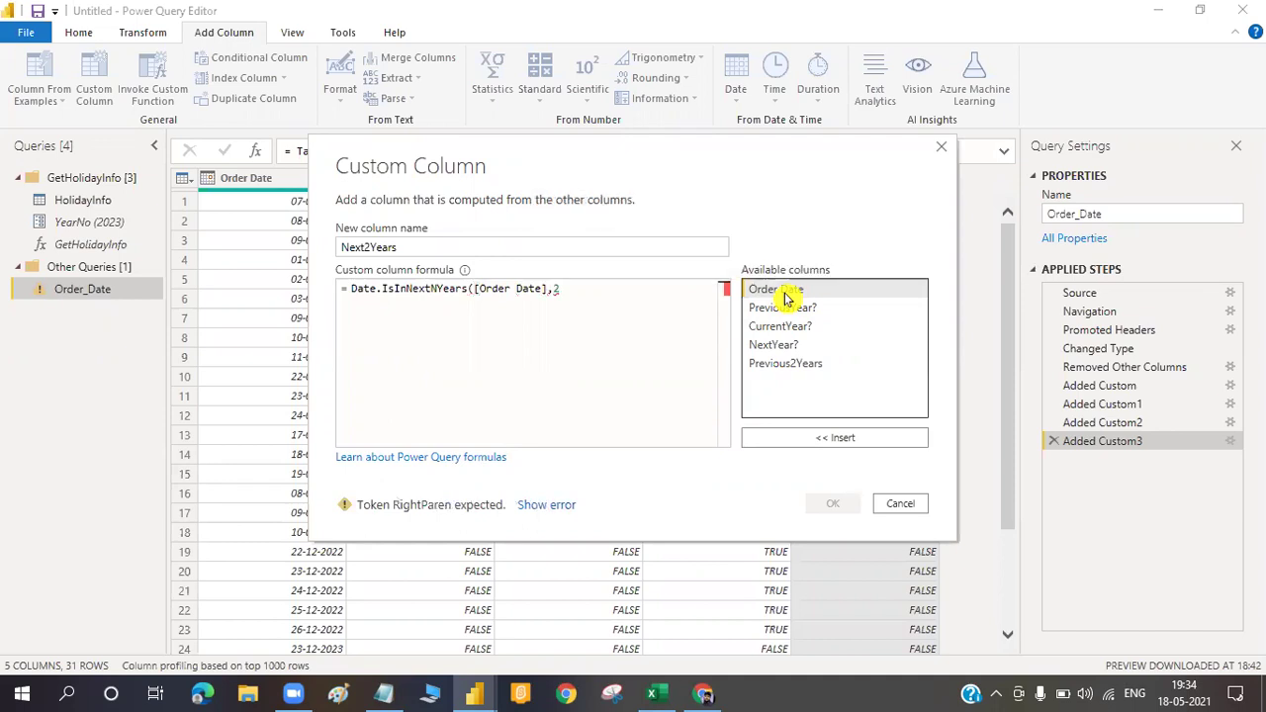
type(")")
left_click(835, 504)
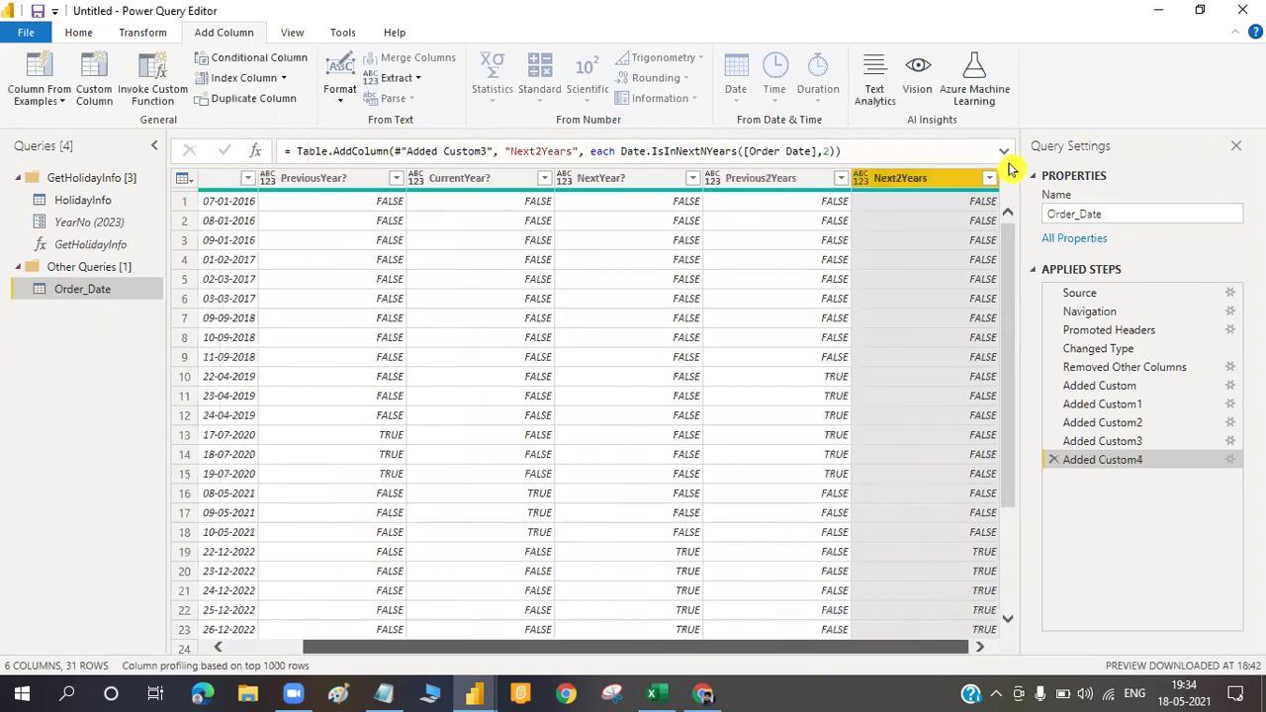
Filter the Next2Years column to show only TRUE rows, and delete the resulting filter step from the query
key("alt+Down")
left_click(728, 373)
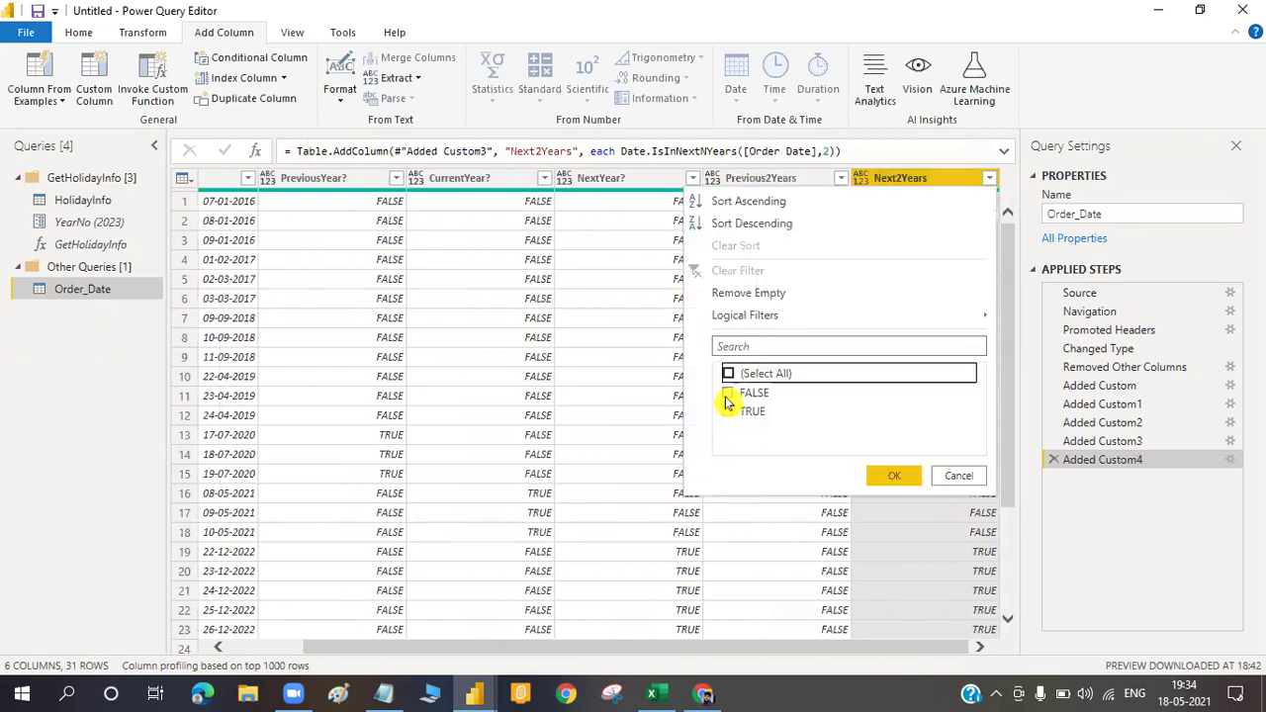
left_click(895, 480)
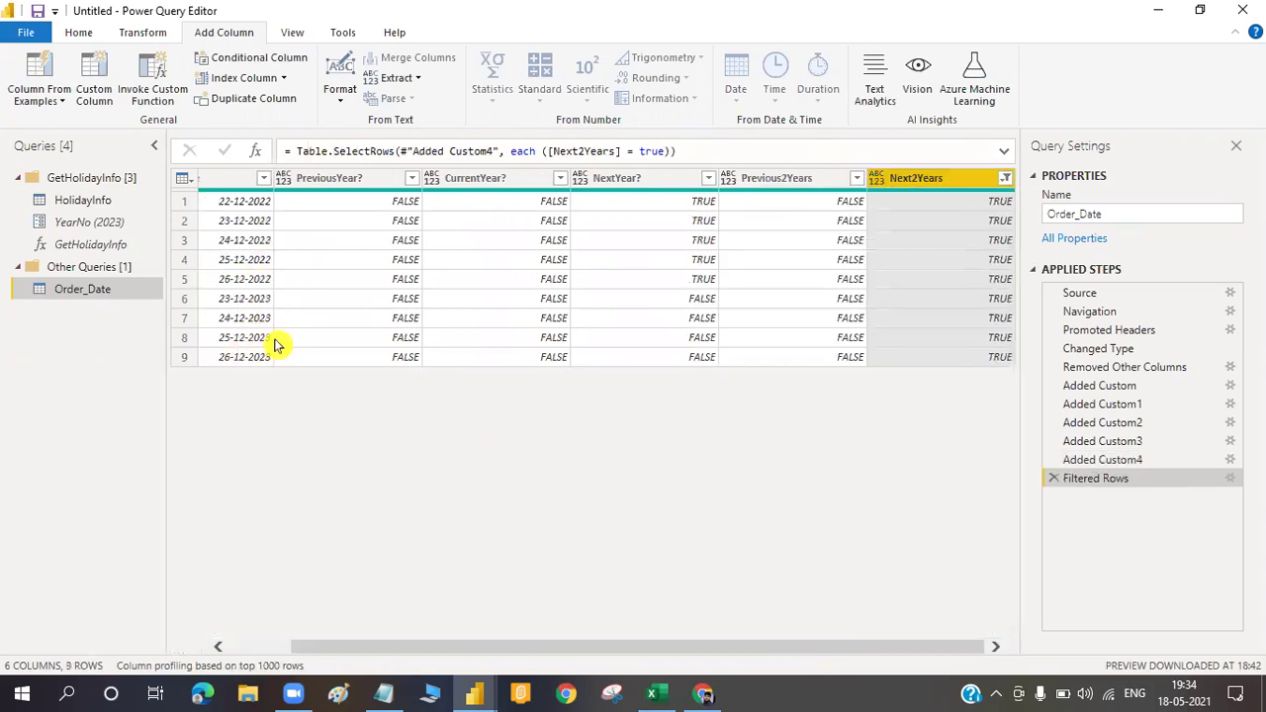
left_click(1053, 479)
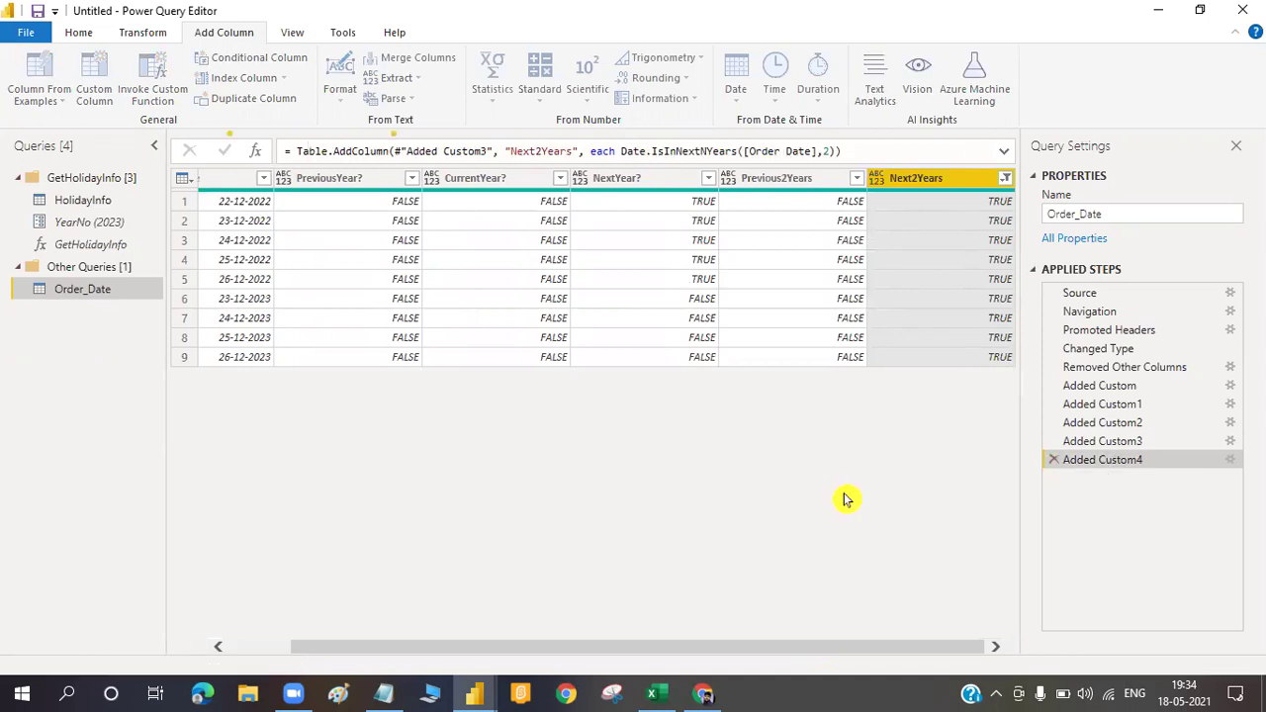
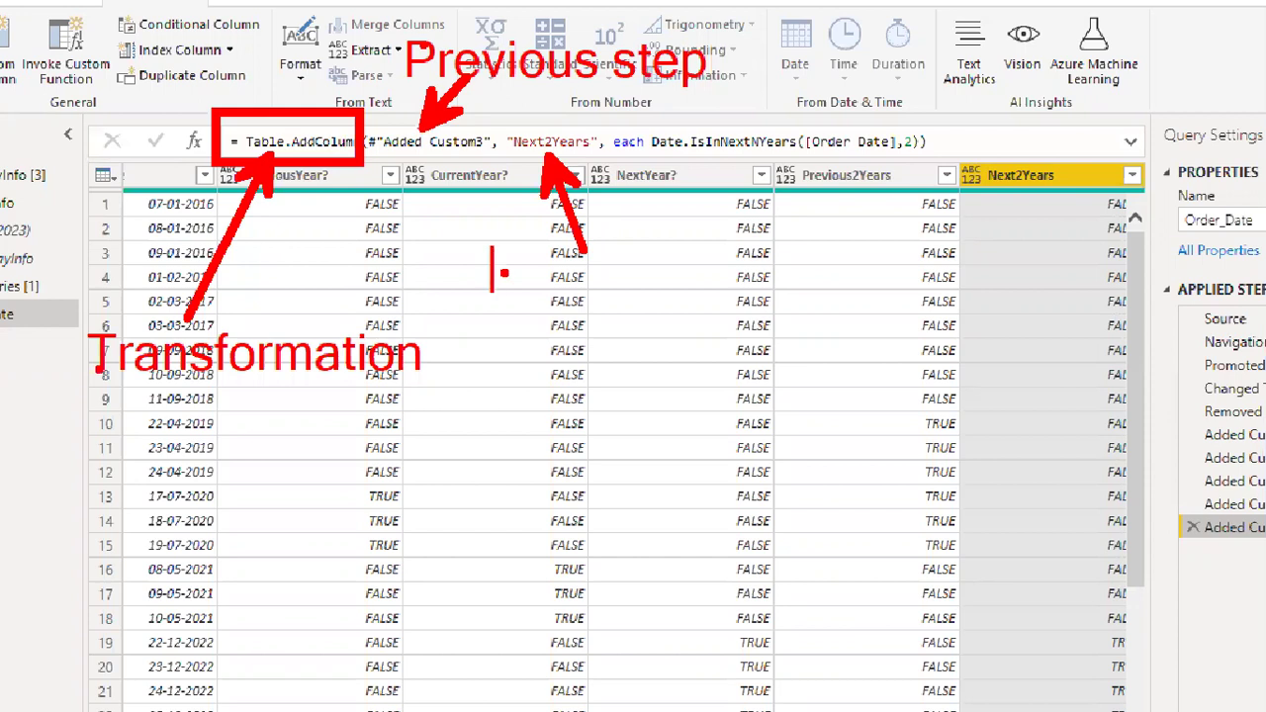
type("rrent")
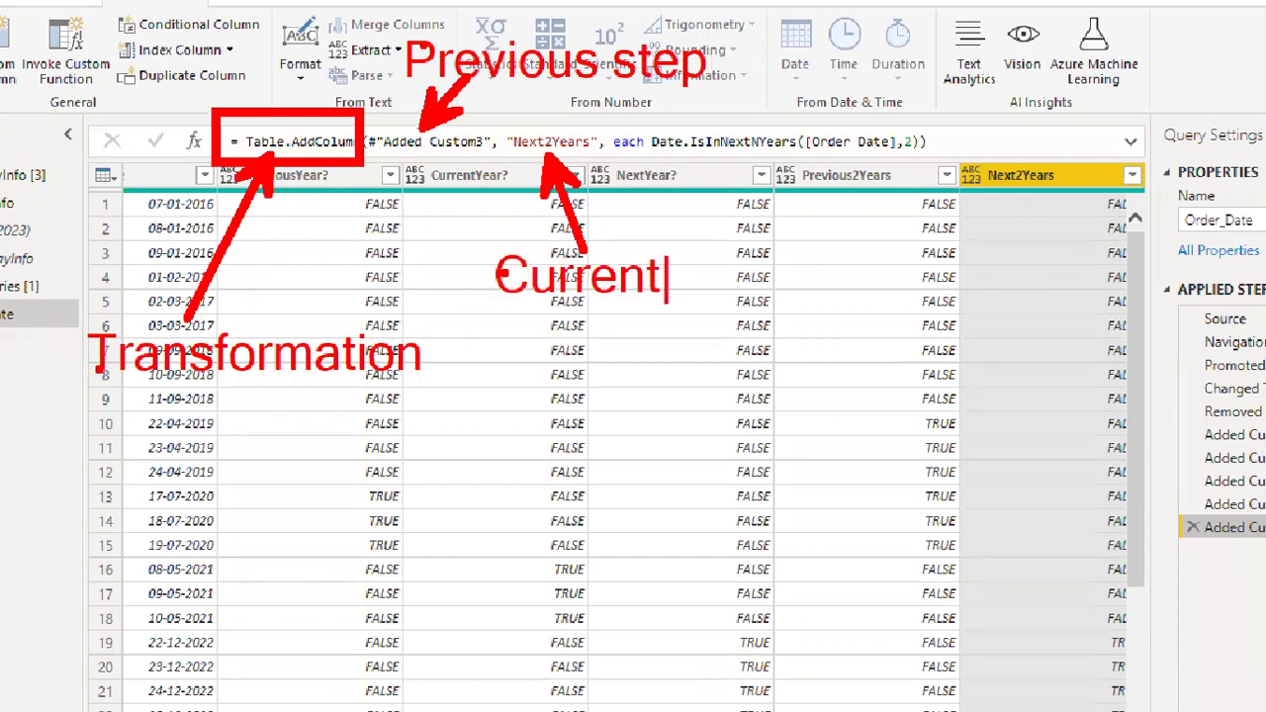
type(" colum")
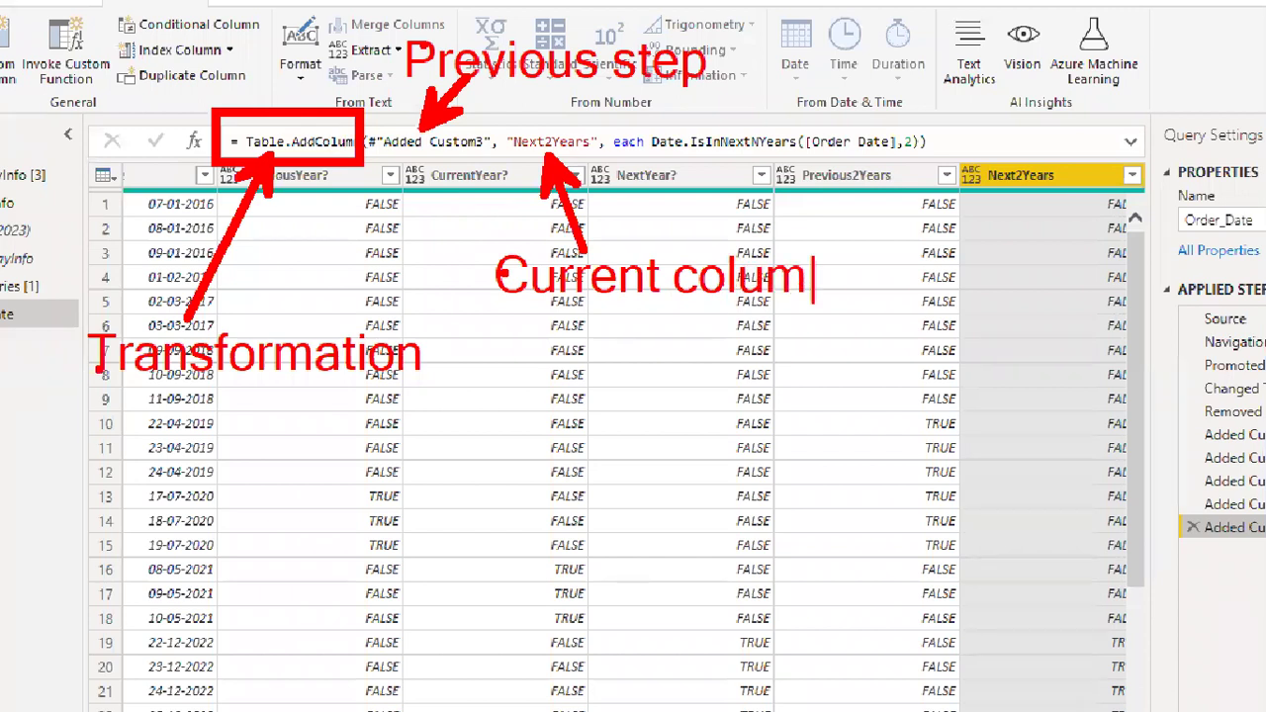
type("n")
left_click_drag(849, 141, 939, 81)
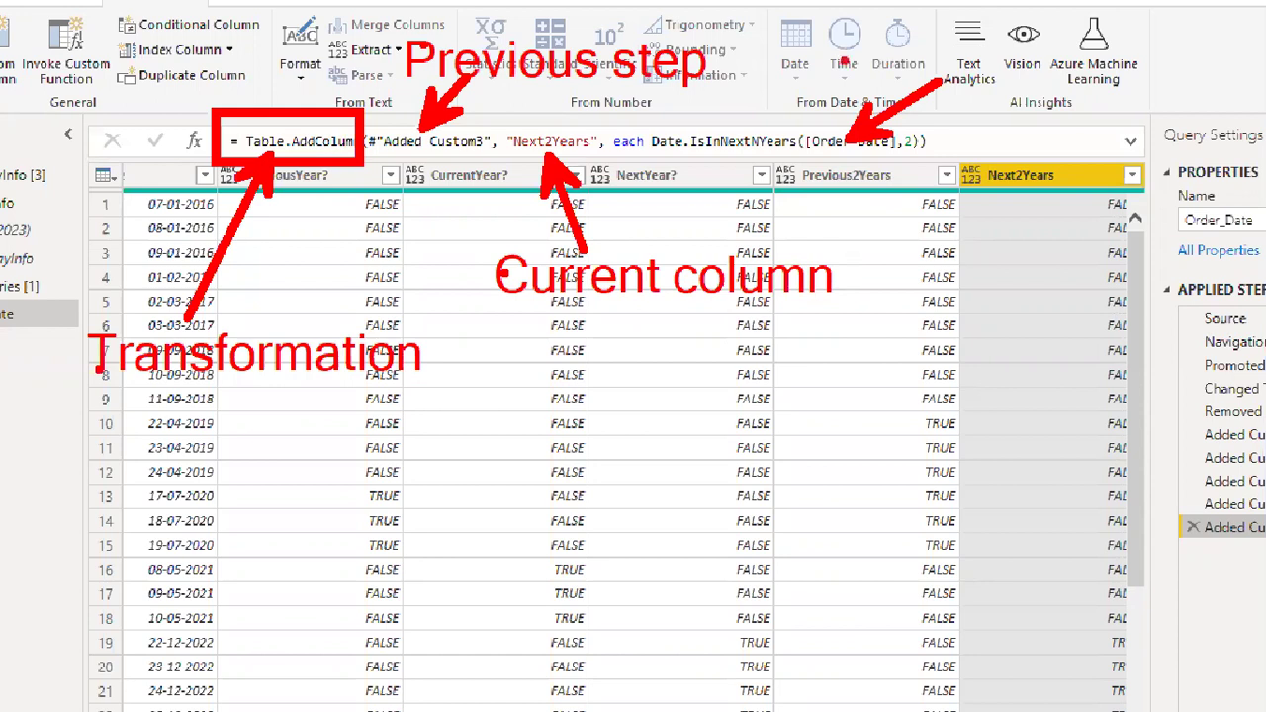
mouse_move(858, 59)
left_mouse_down()
mouse_move(859, 114)
mouse_move(856, 96)
left_mouse_up()
type("Funct")
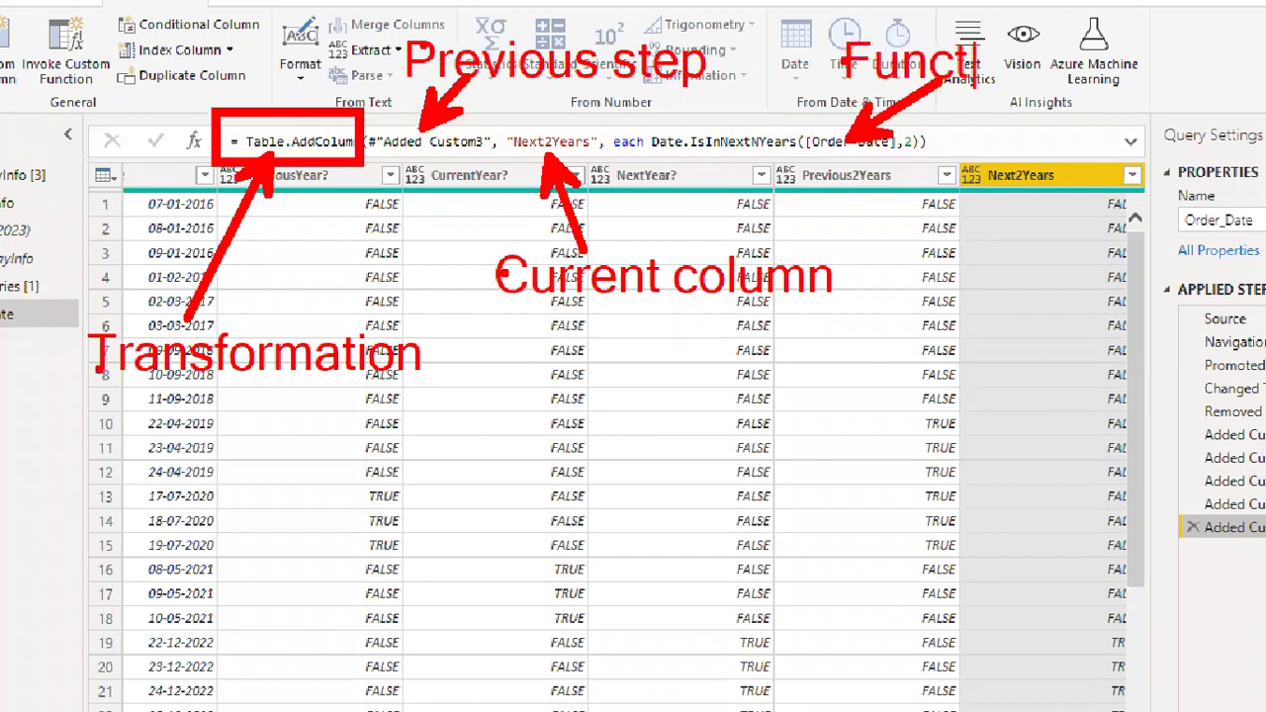
type("ion")
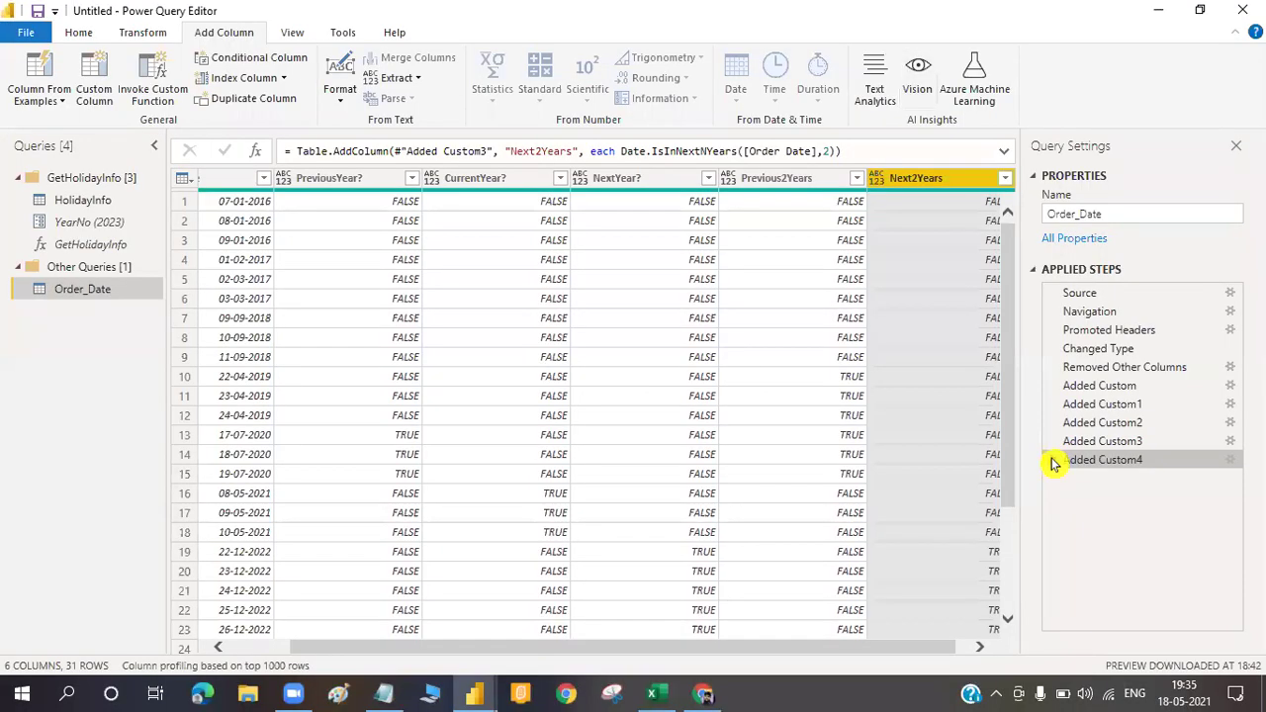
Delete all five Added Custom steps from the Order_Date query, back to Removed Other Columns
left_click(1190, 527)
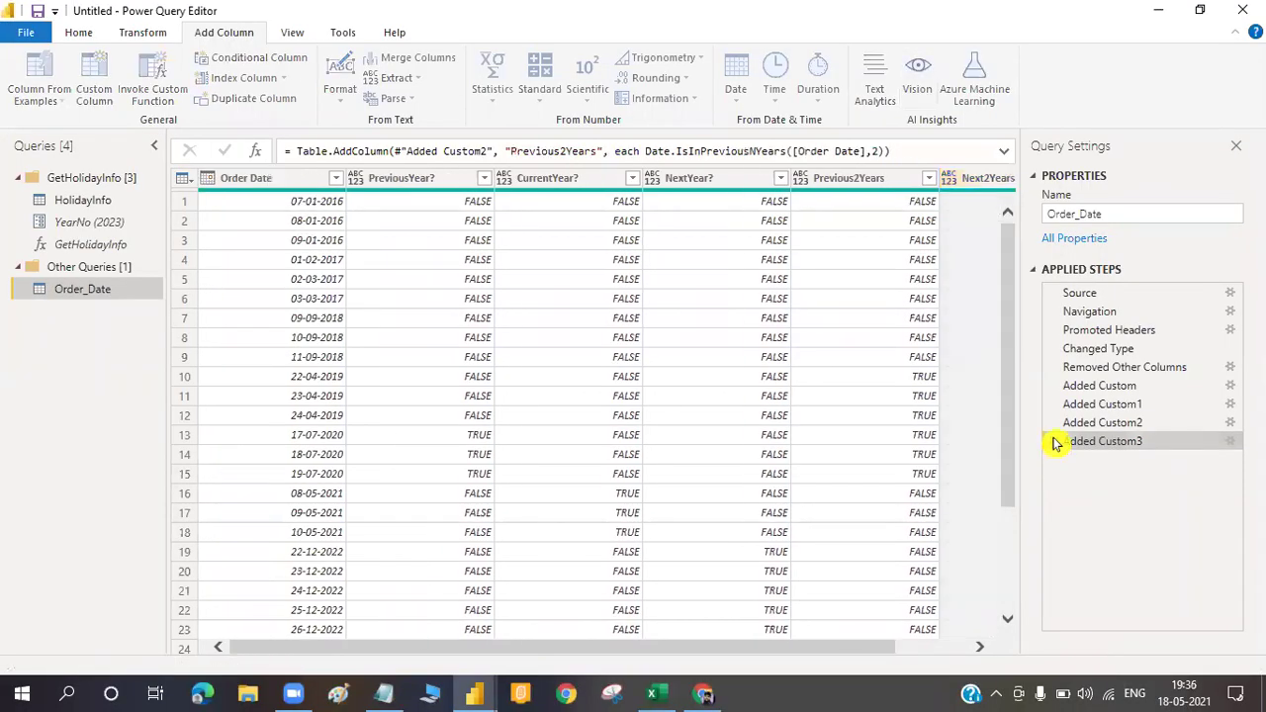
left_click(1056, 440)
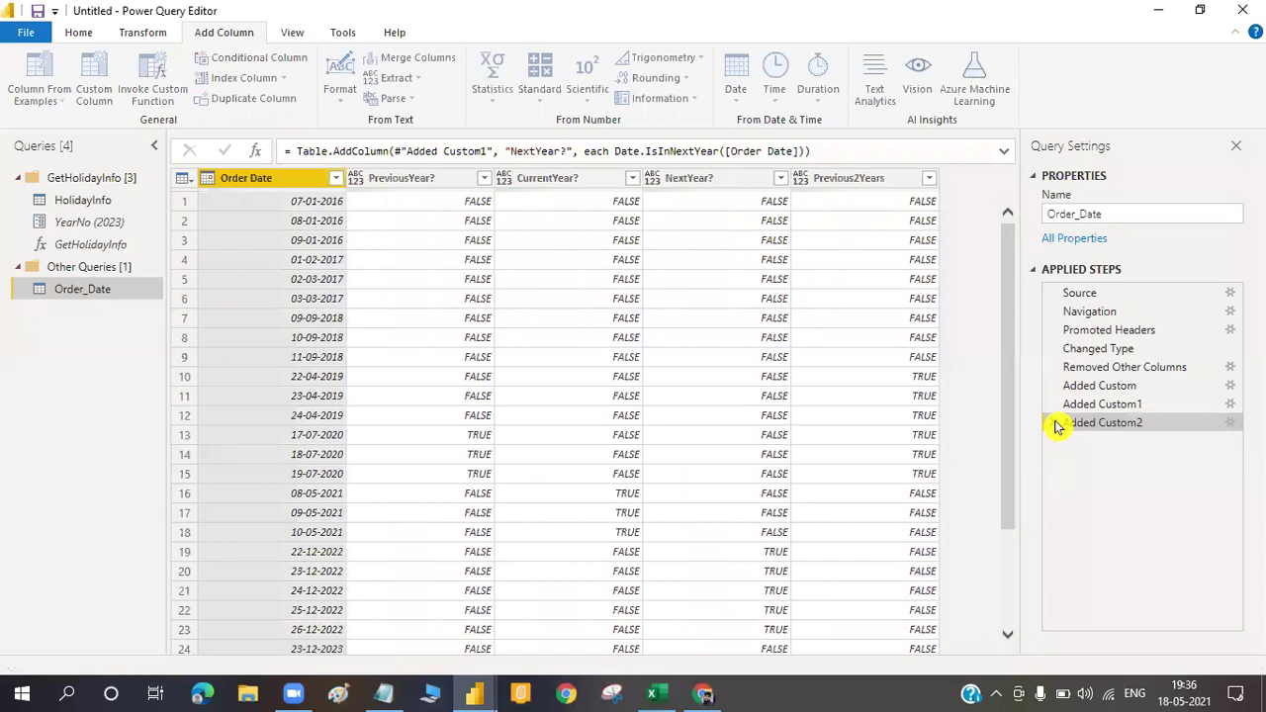
left_click(1055, 413)
left_click(1052, 404)
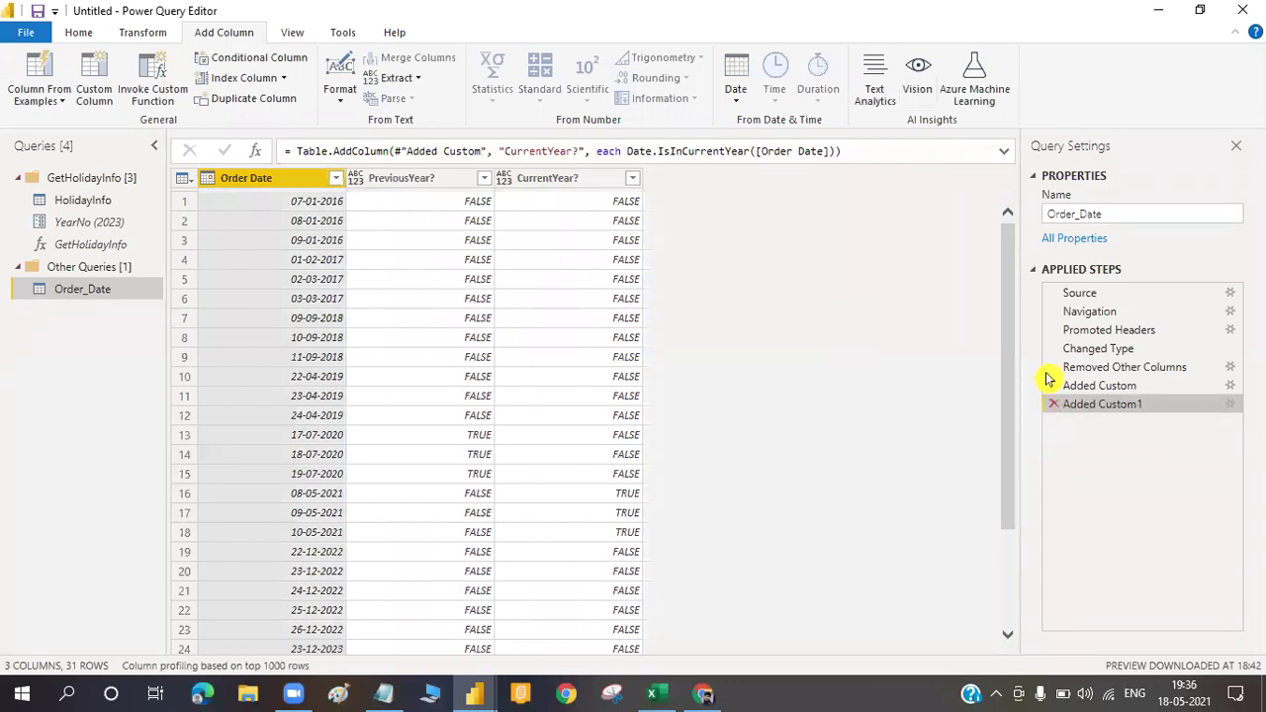
left_click(1054, 385)
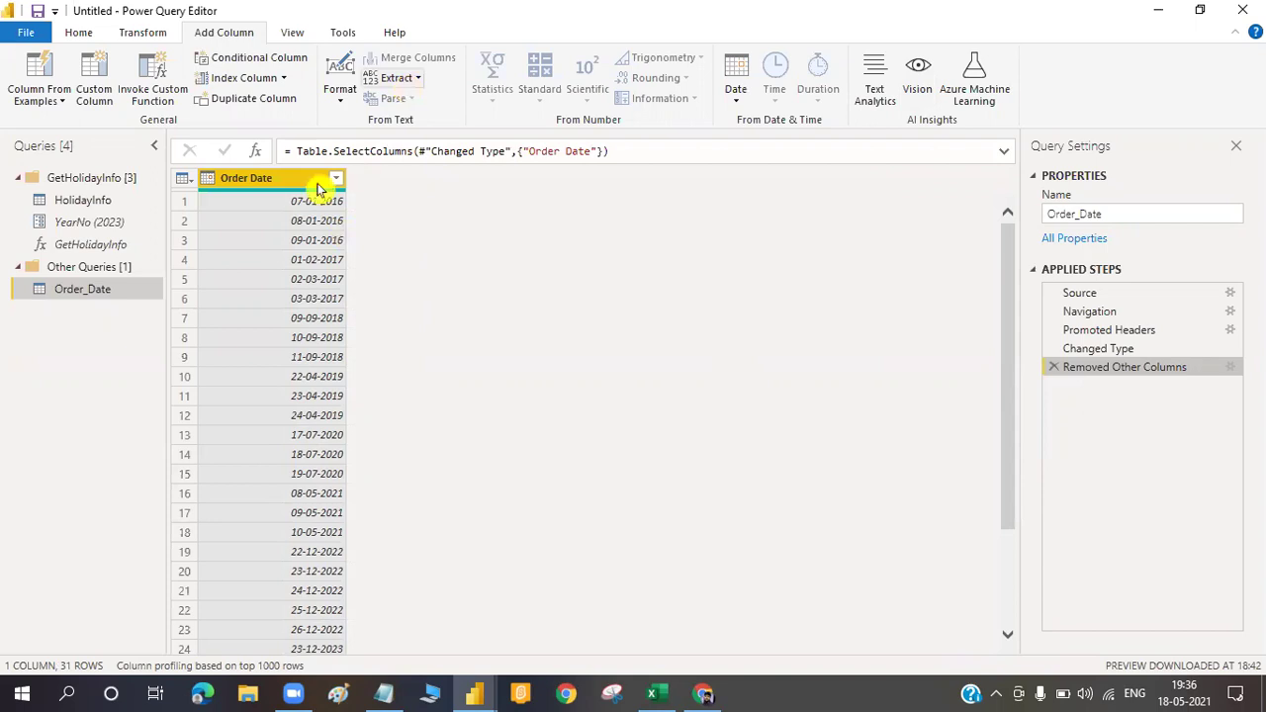
Add a column with the name of the day derived from the Order Date column
left_click(737, 106)
mouse_move(759, 227)
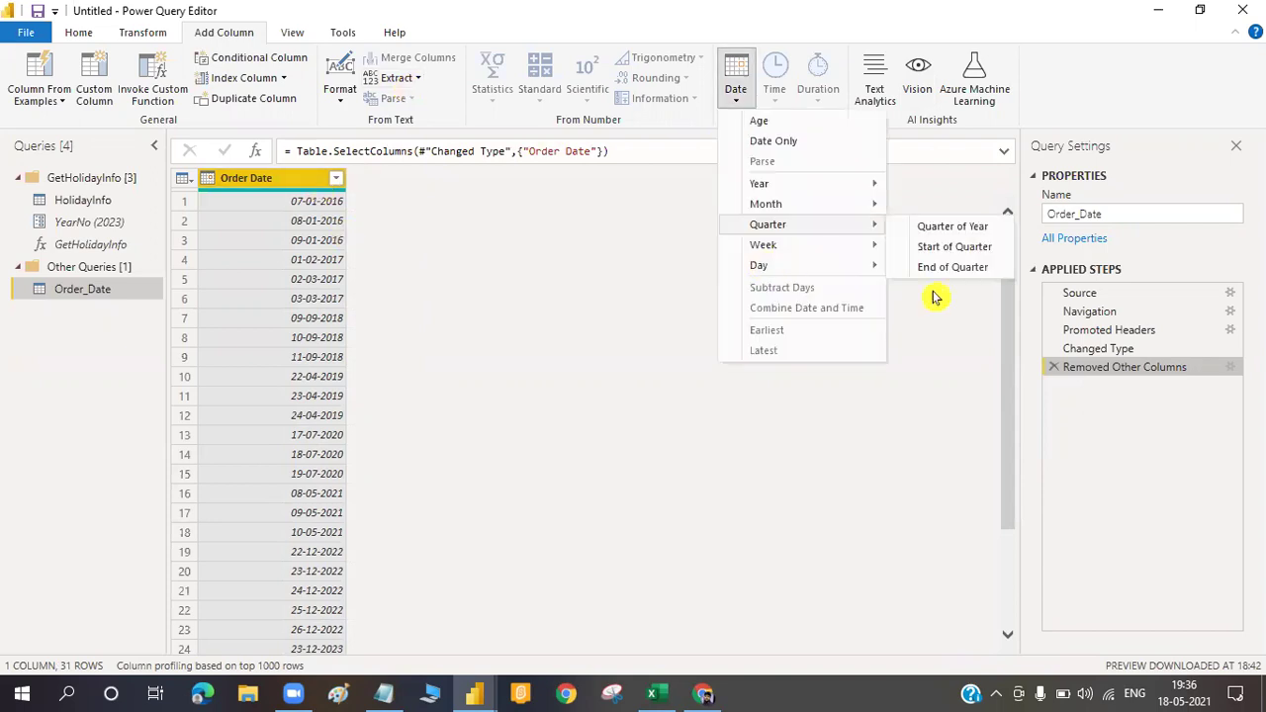
mouse_move(771, 265)
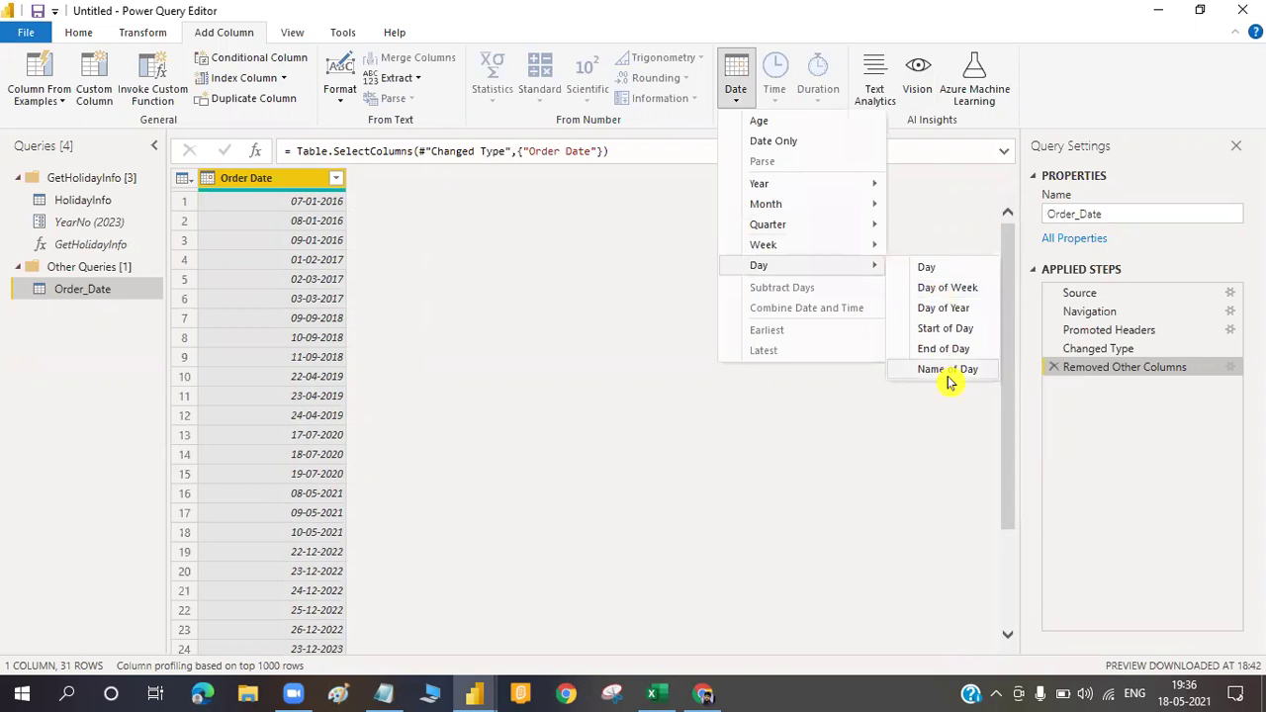
left_click(946, 375)
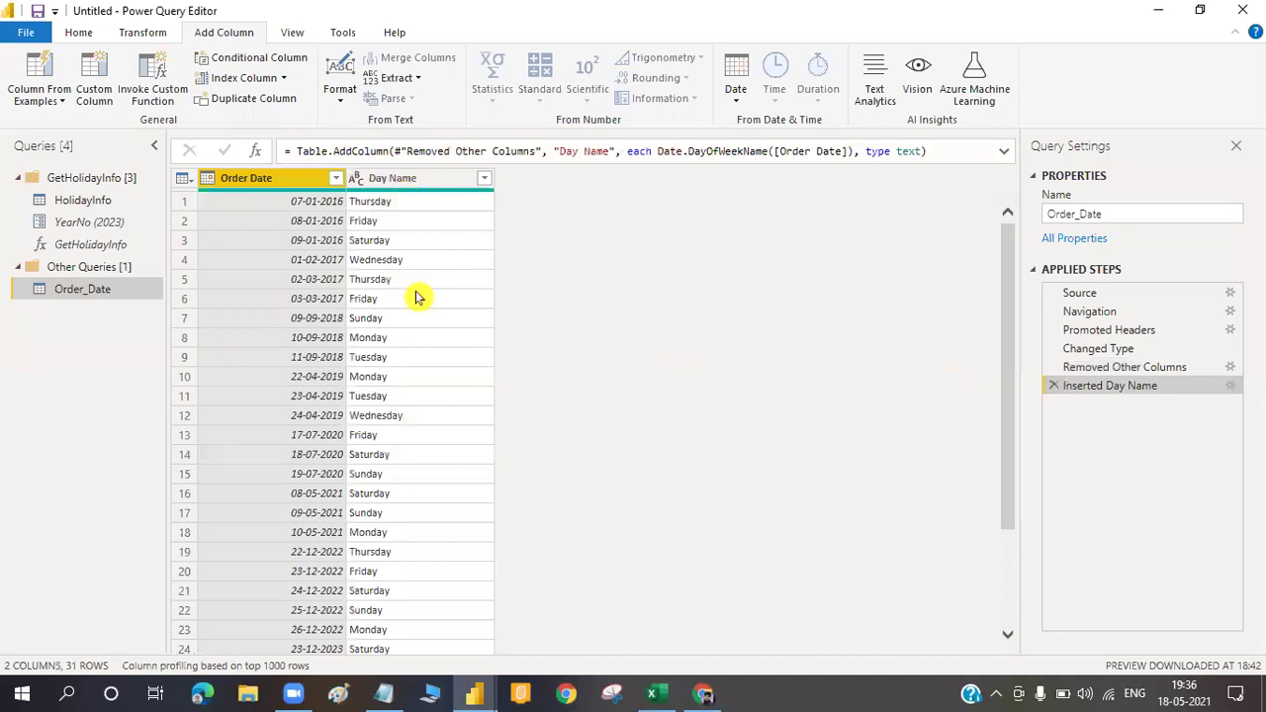
Add an uppercase version of the Day Name column, and delete that step from the query
left_click(409, 178)
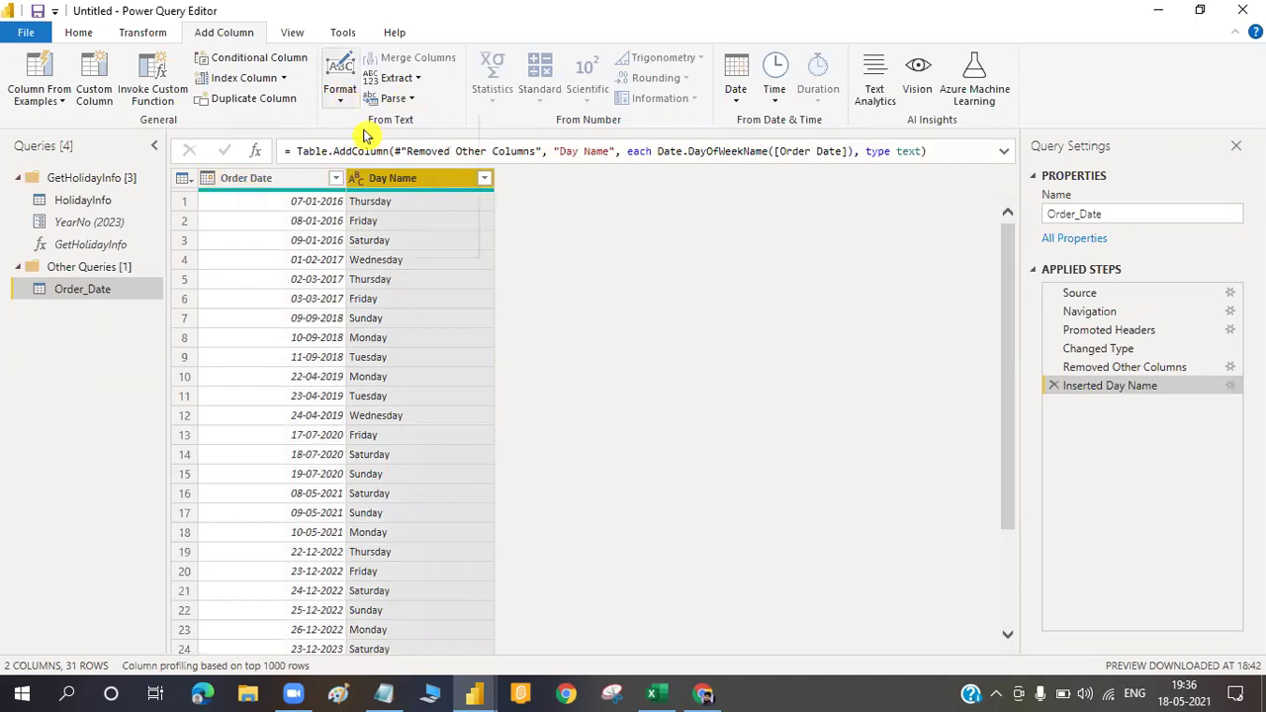
left_click(340, 97)
left_click(376, 148)
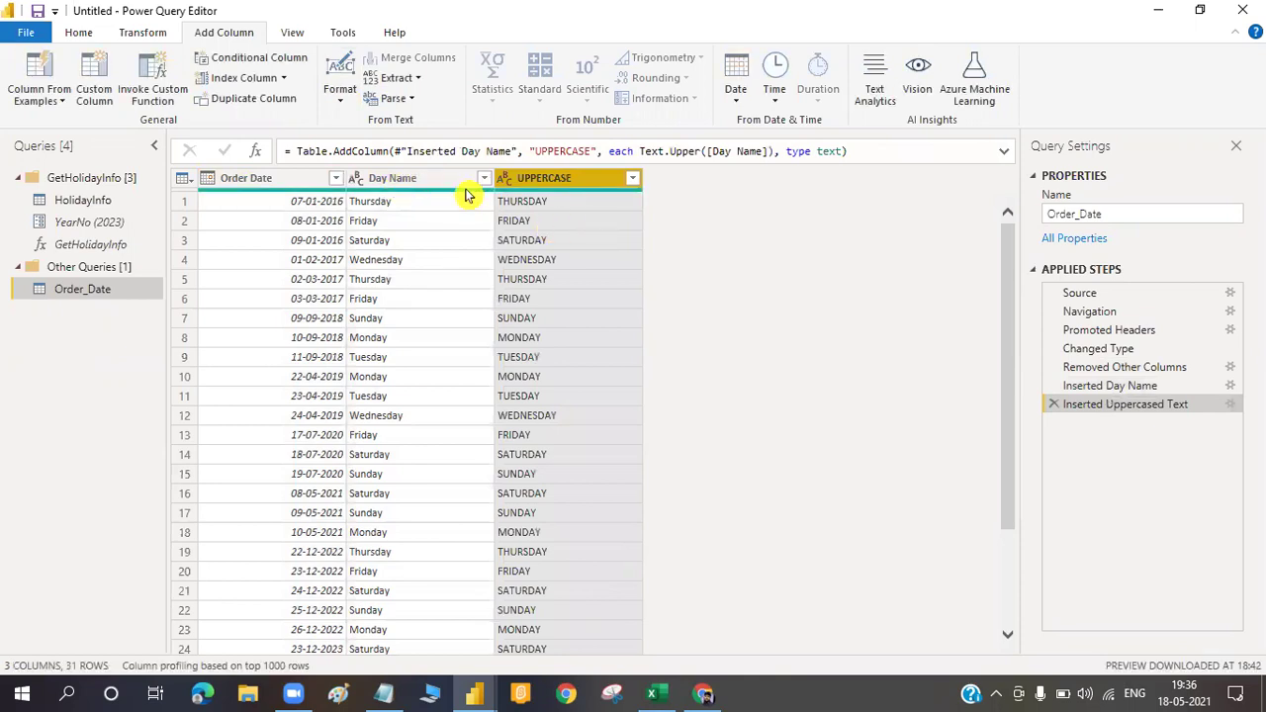
left_click(1051, 404)
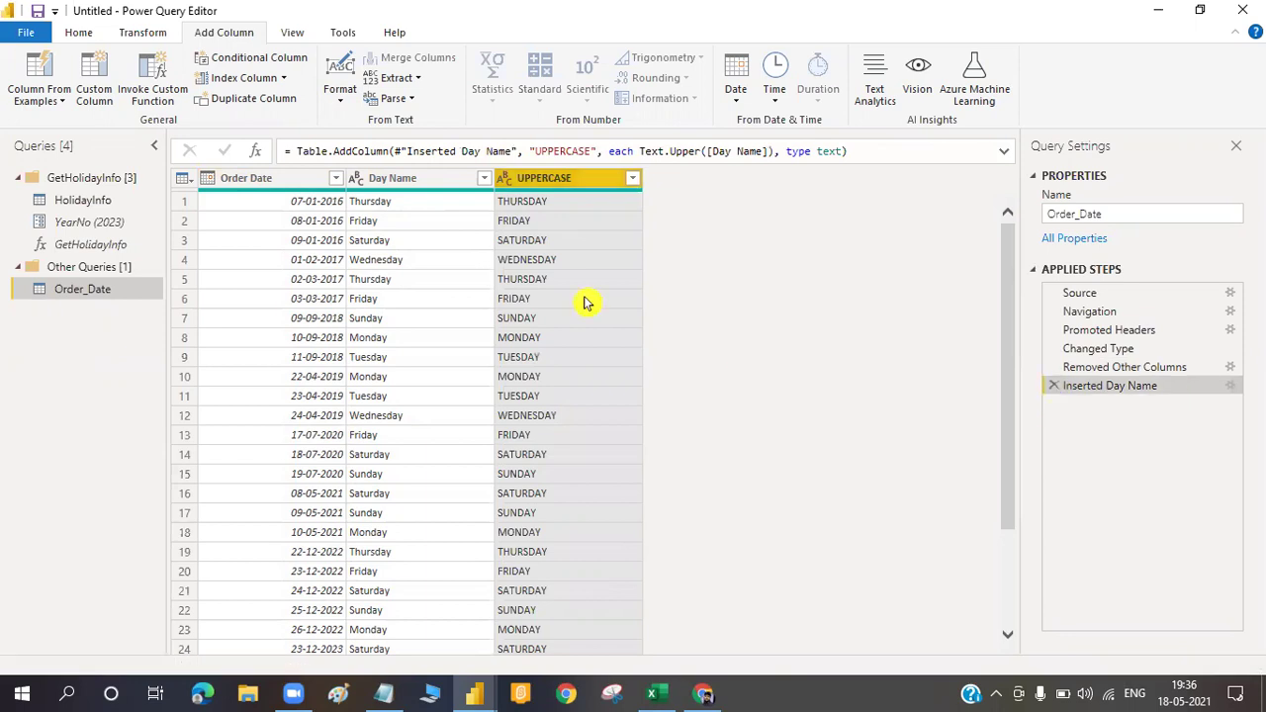
Add a new column containing the Day Name values converted to UPPERCASE
left_click(412, 180)
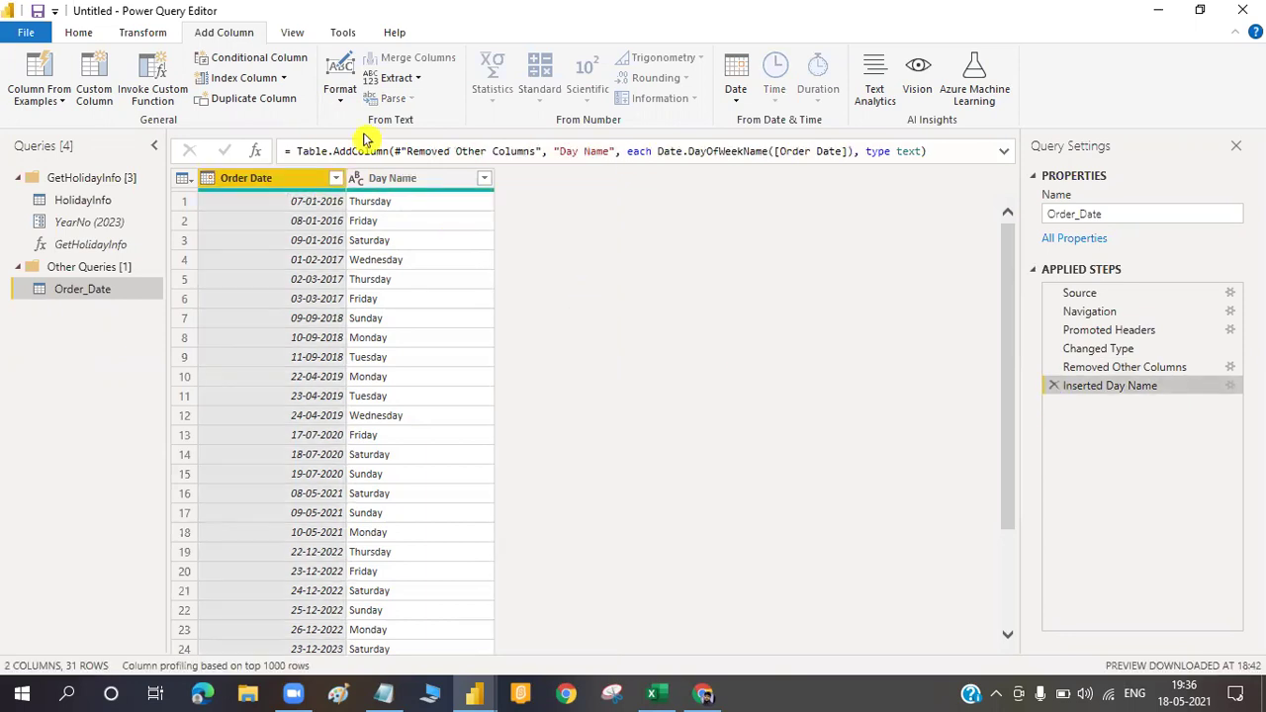
left_click(340, 94)
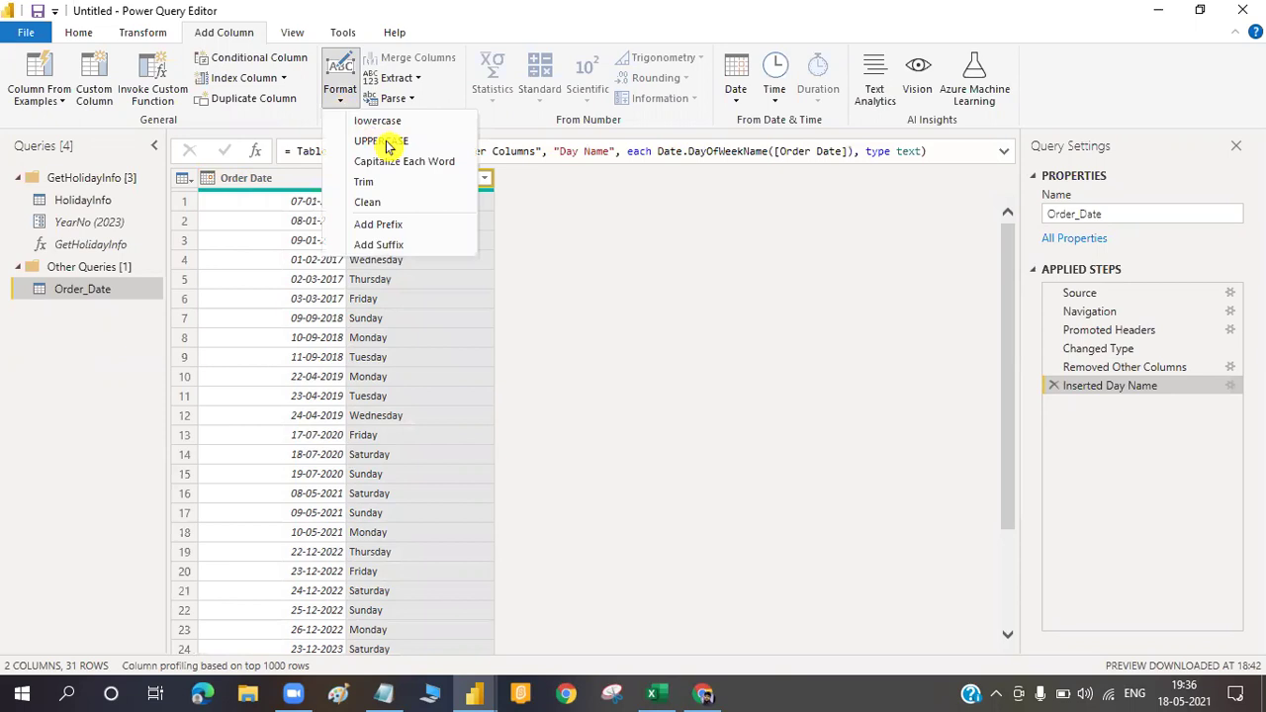
left_click(385, 142)
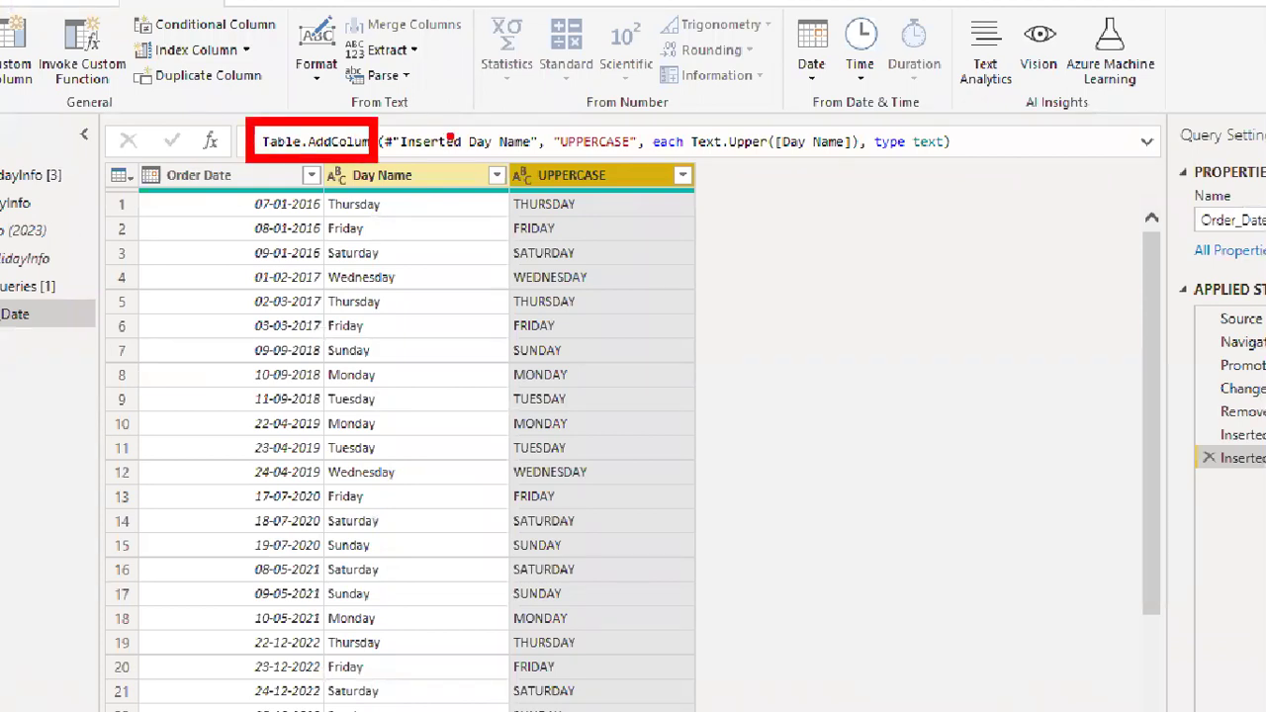
mouse_move(1222, 432)
left_mouse_down()
mouse_move(927, 327)
mouse_move(486, 140)
left_mouse_up()
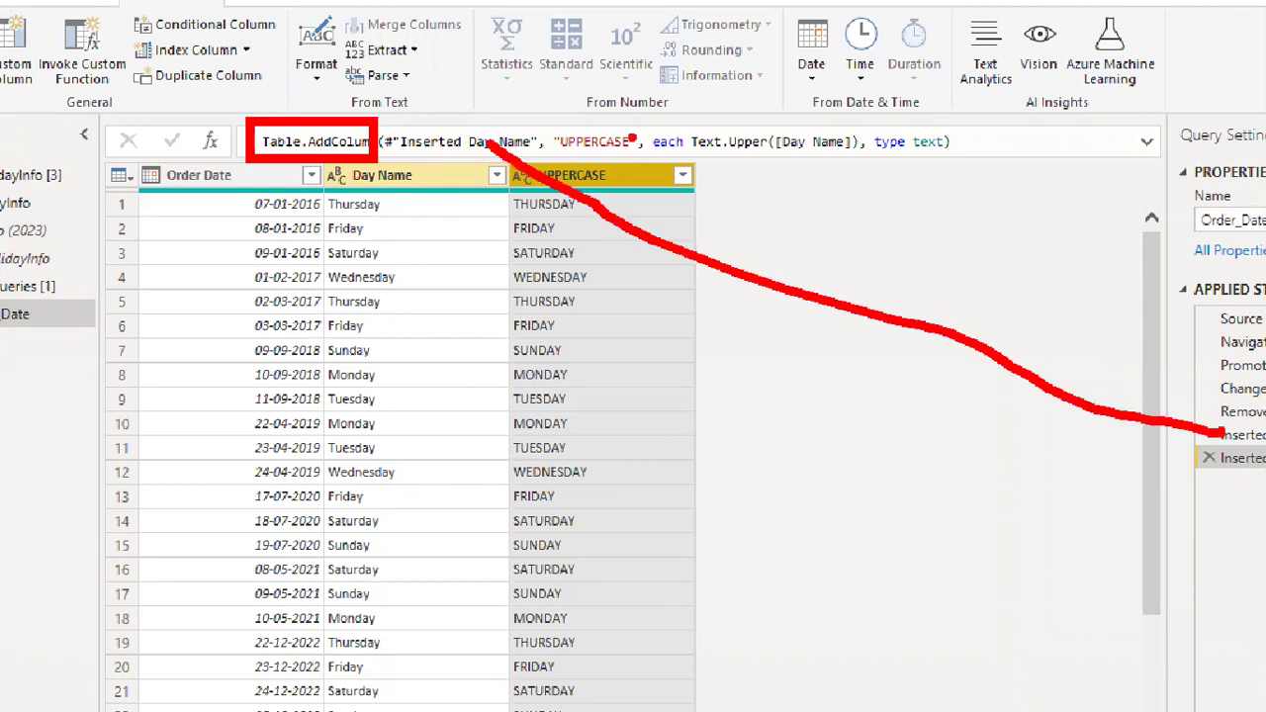
left_click_drag(631, 139, 593, 186)
left_click_drag(668, 153, 698, 113)
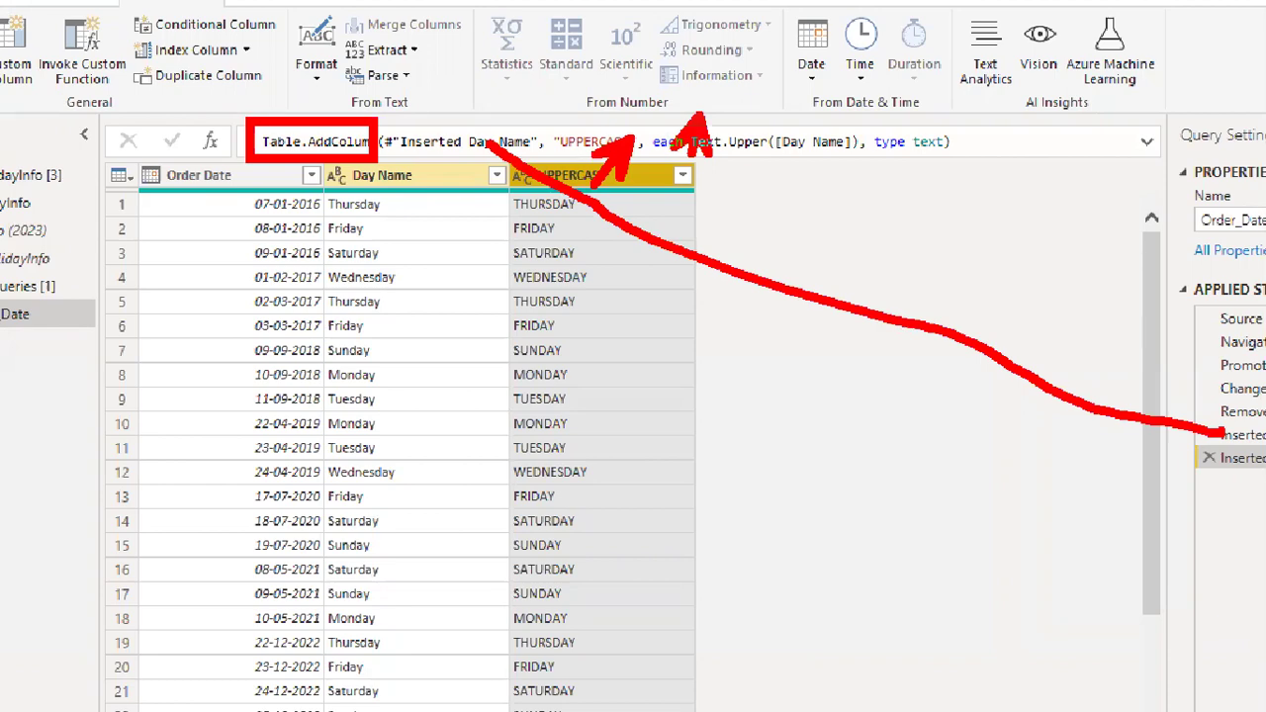
Delete the Inserted Uppercased Text step and convert the existing Day Name column itself to UPPERCASE
key("Escape")
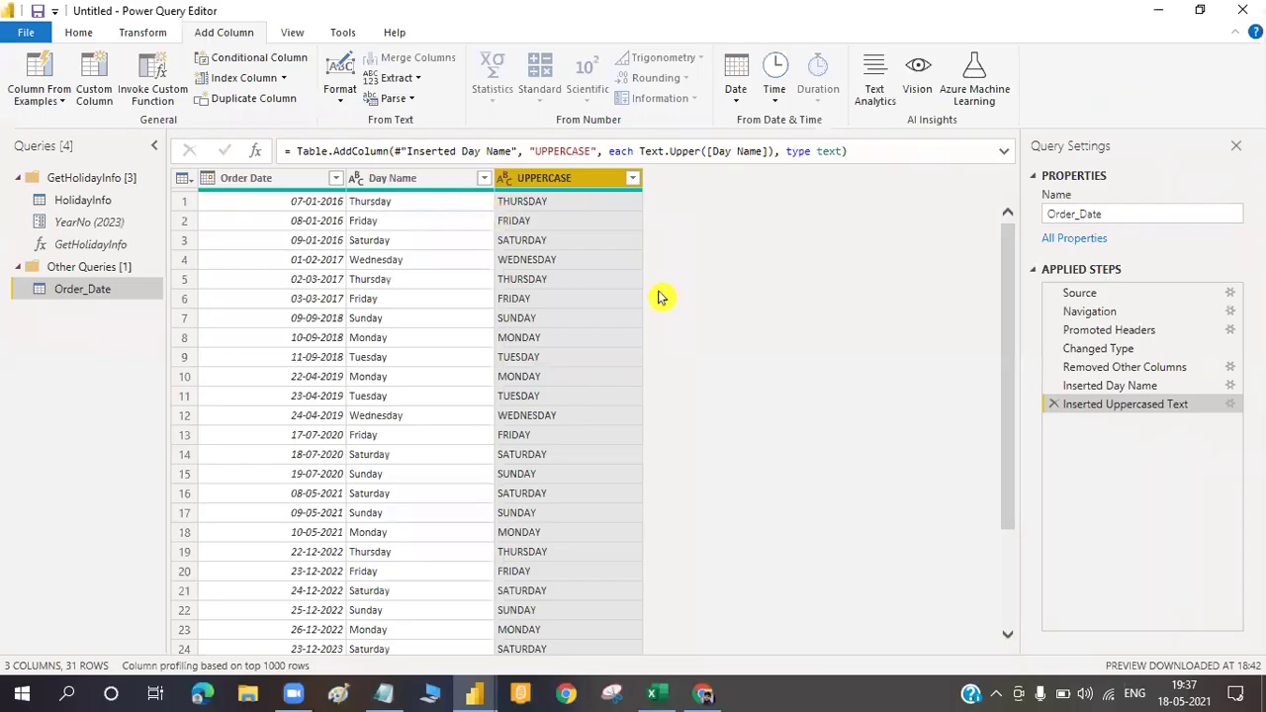
left_click(1053, 403)
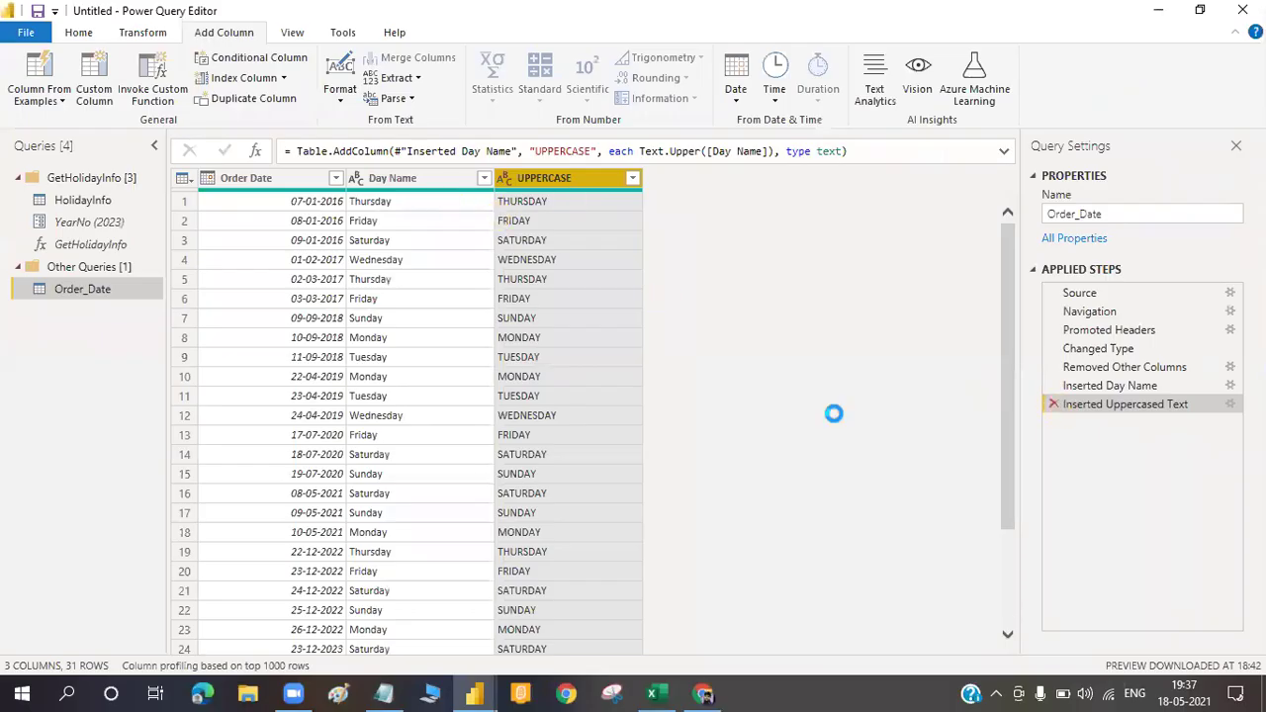
left_click(401, 179)
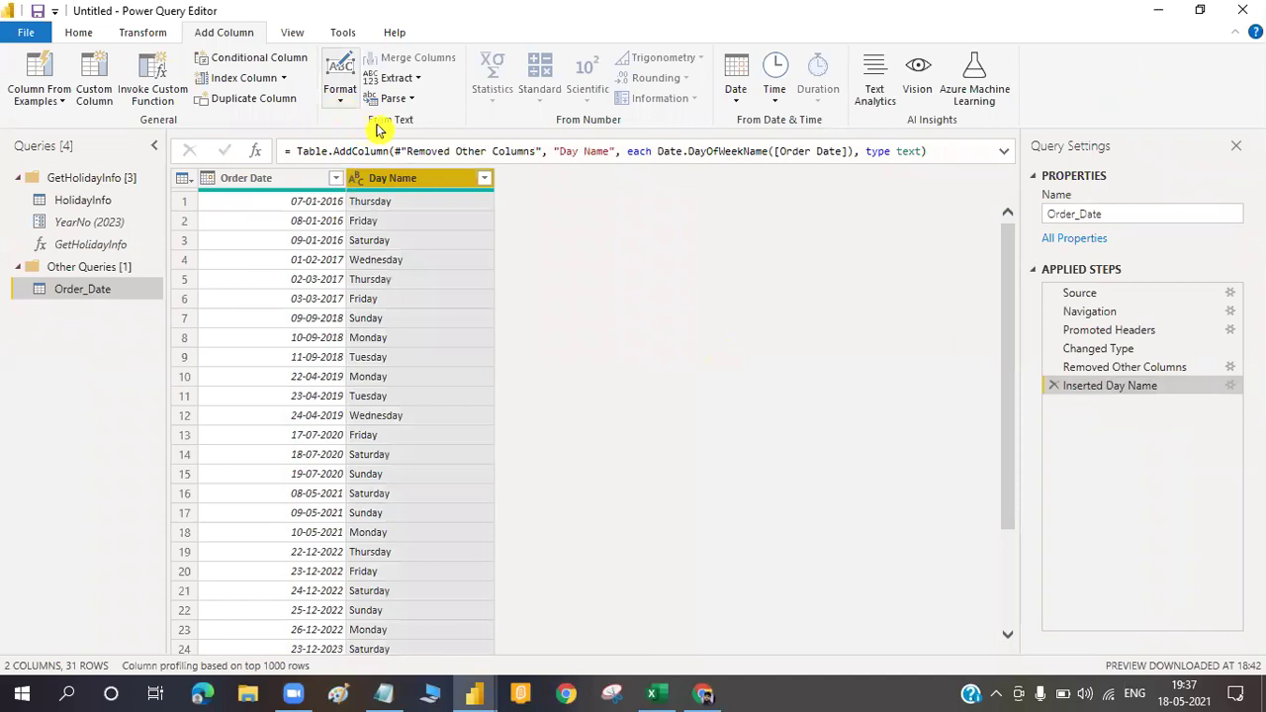
left_click(341, 99)
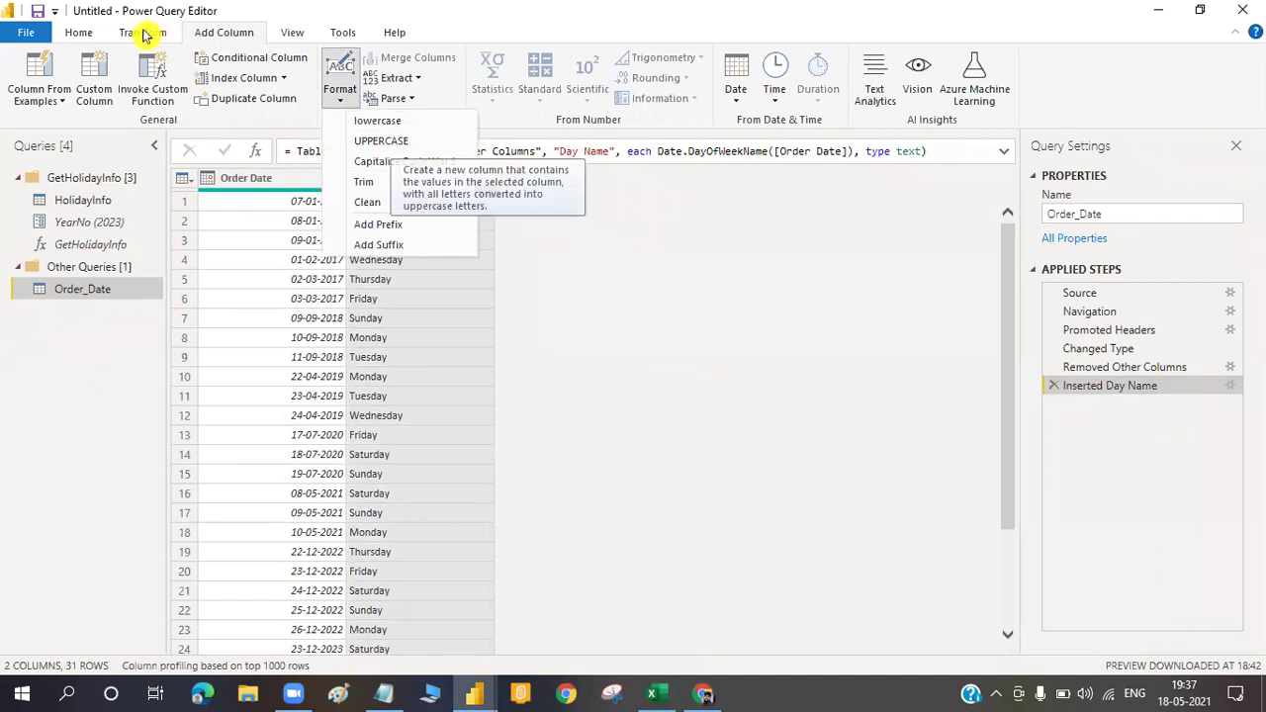
scroll(463, 90, "up", 1)
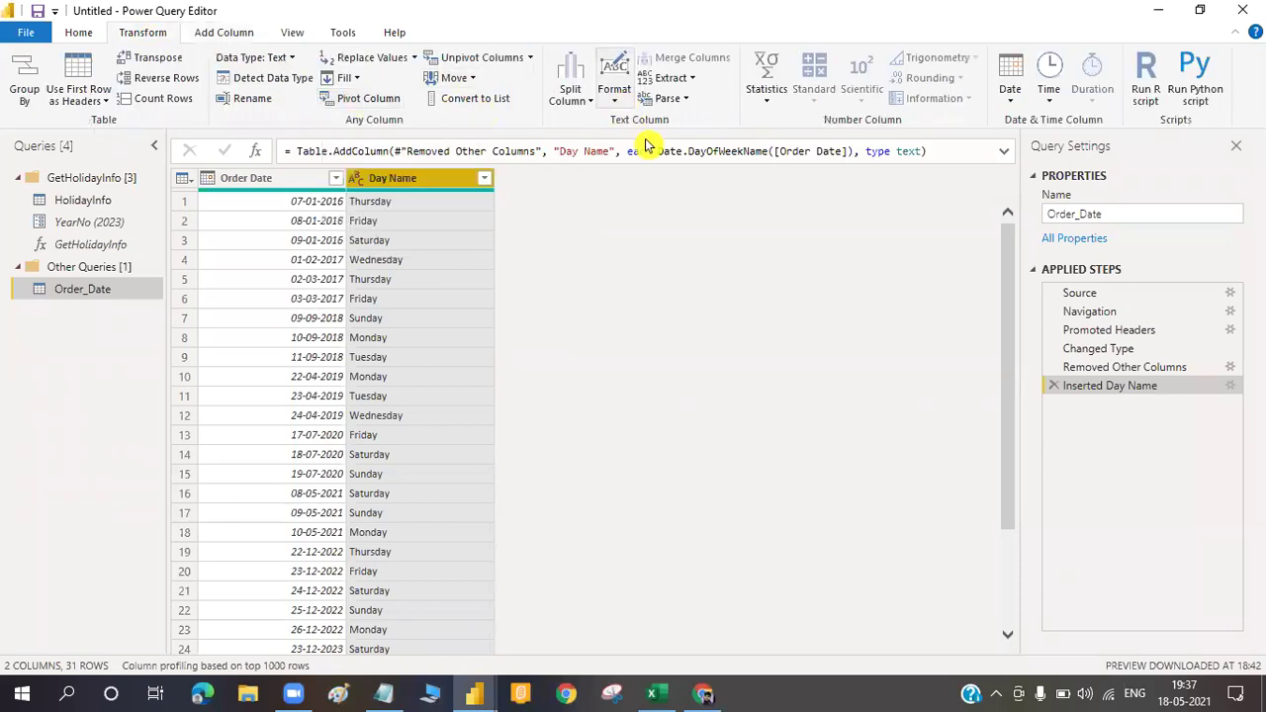
left_click(614, 94)
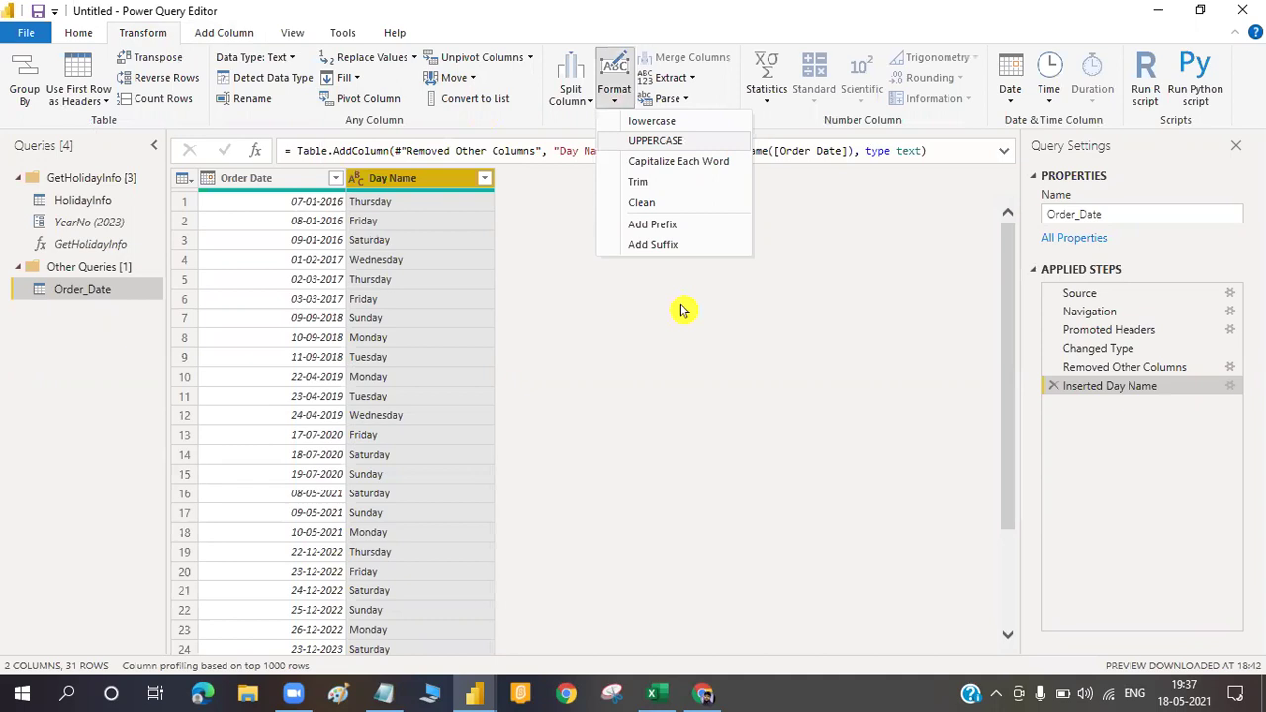
key("Return")
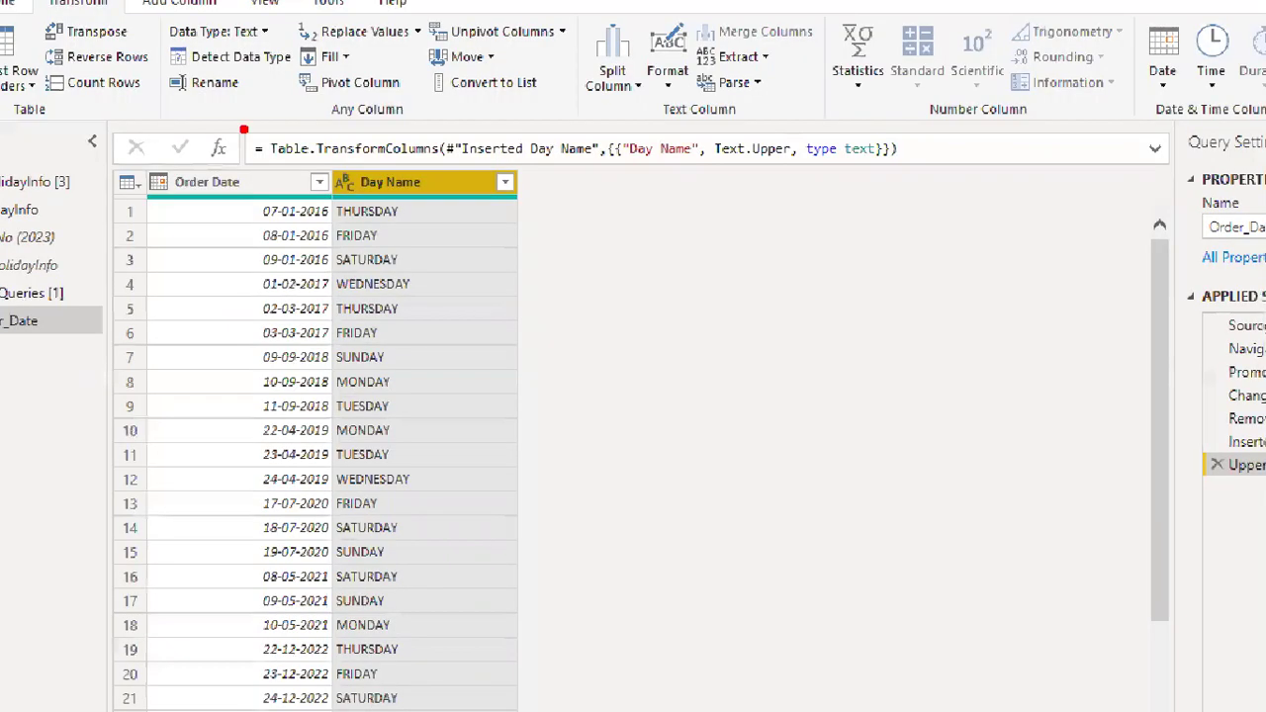
Examine the Table.TransformColumns formula: its function name, previous-step reference, Day Name column argument and Text.Upper function
left_click_drag(245, 127, 444, 168)
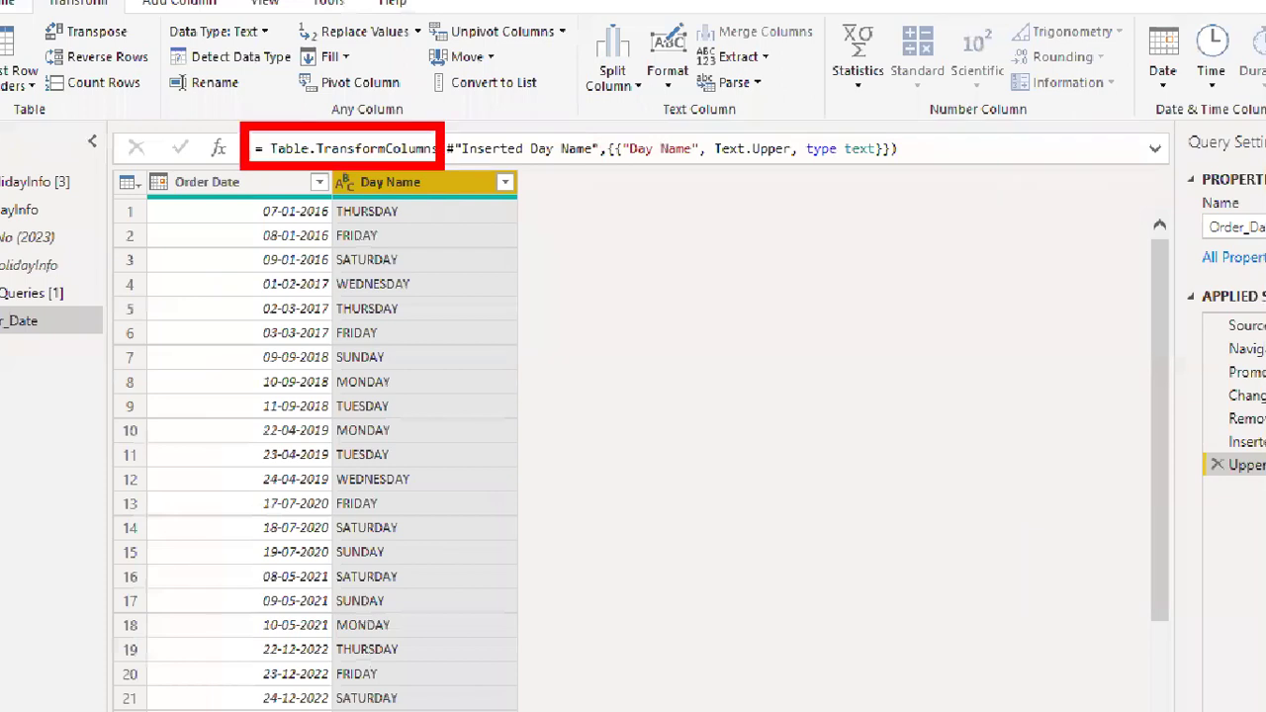
mouse_move(536, 163)
left_mouse_down()
mouse_move(1140, 442)
mouse_move(1210, 433)
left_mouse_up()
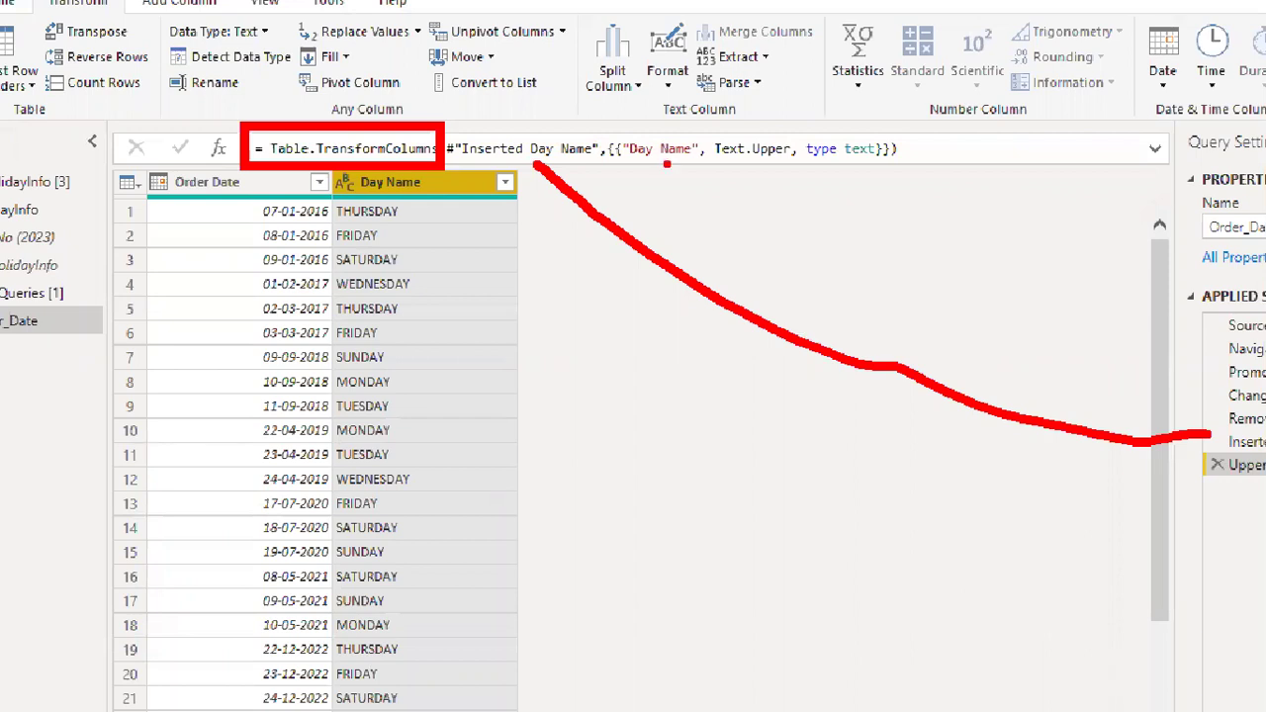
left_click_drag(663, 163, 416, 192)
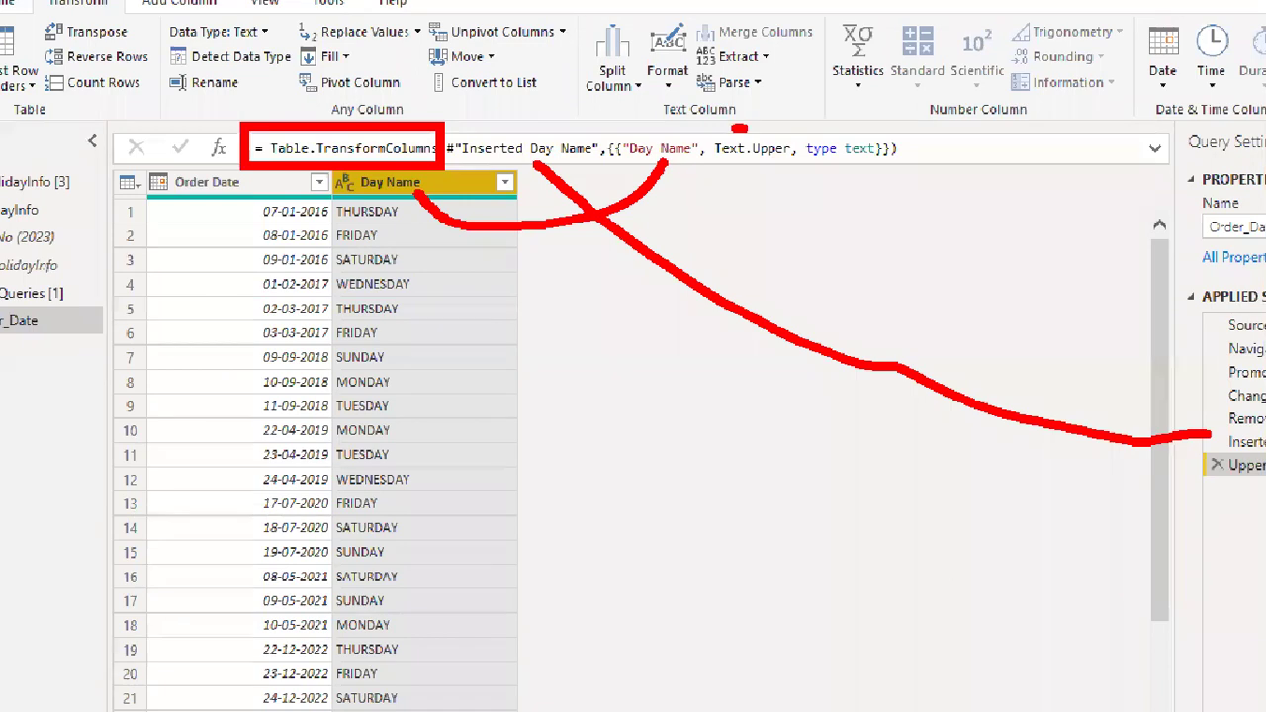
left_click_drag(739, 128, 732, 173)
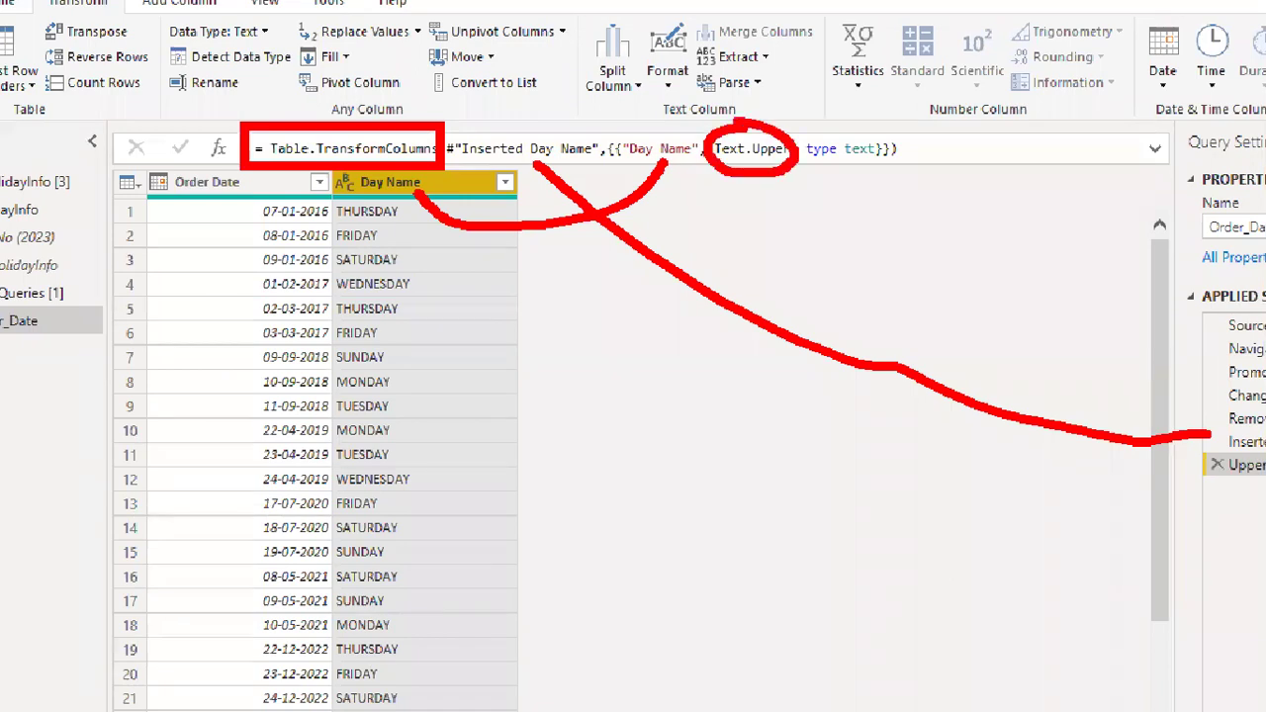
left_click(583, 230)
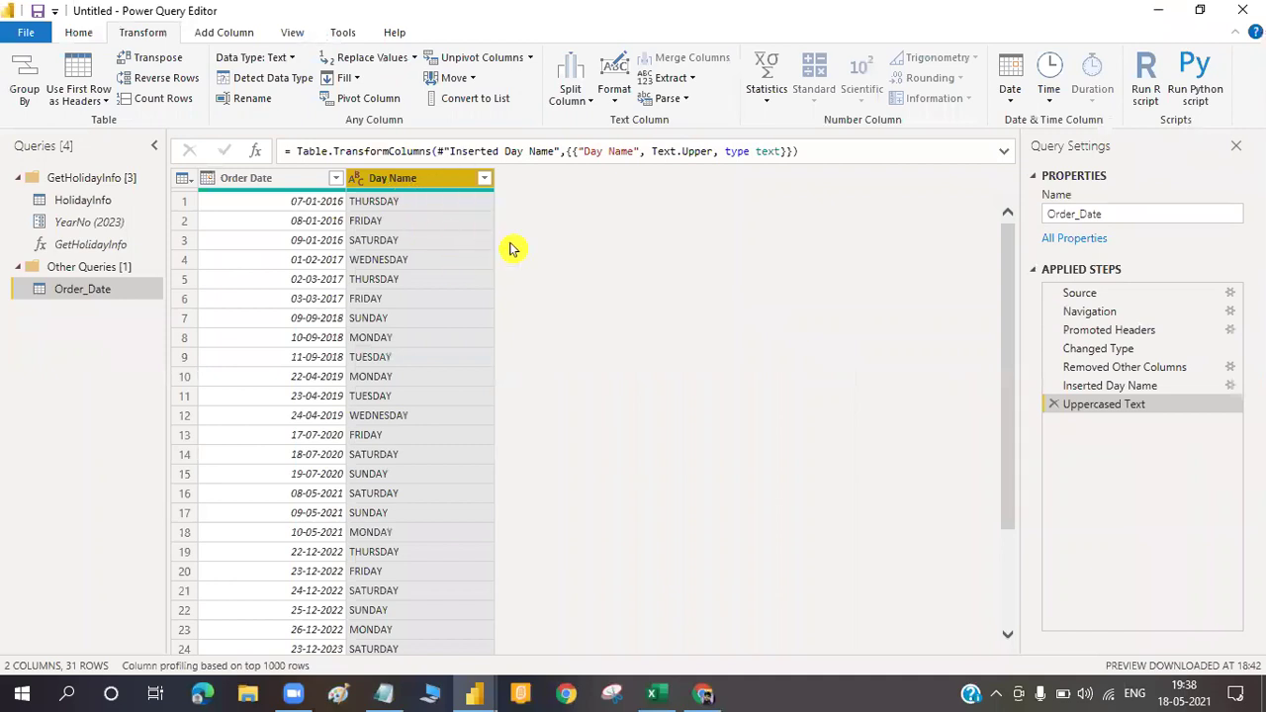
Open the Order_Date query's M code in the Advanced Editor and duplicate the #"Uppercased Text" line below itself, separated by a comma
left_click(79, 33)
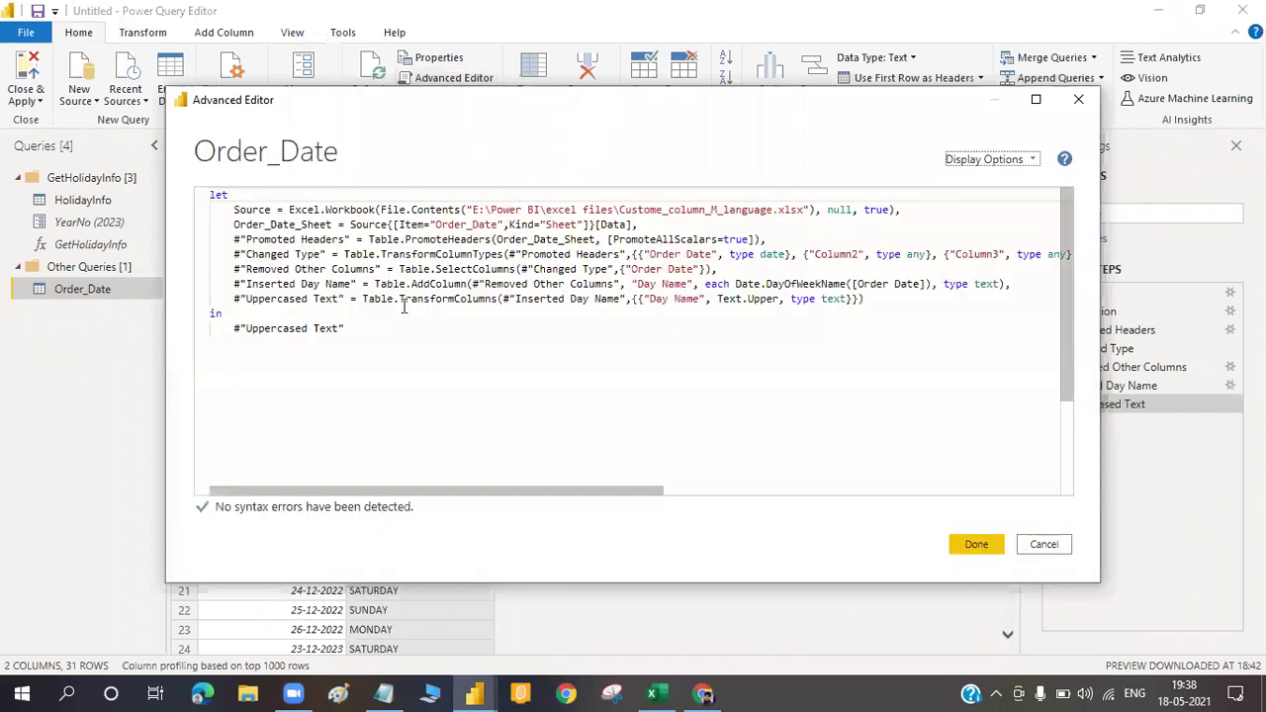
left_click(864, 298)
key("shift+Home")
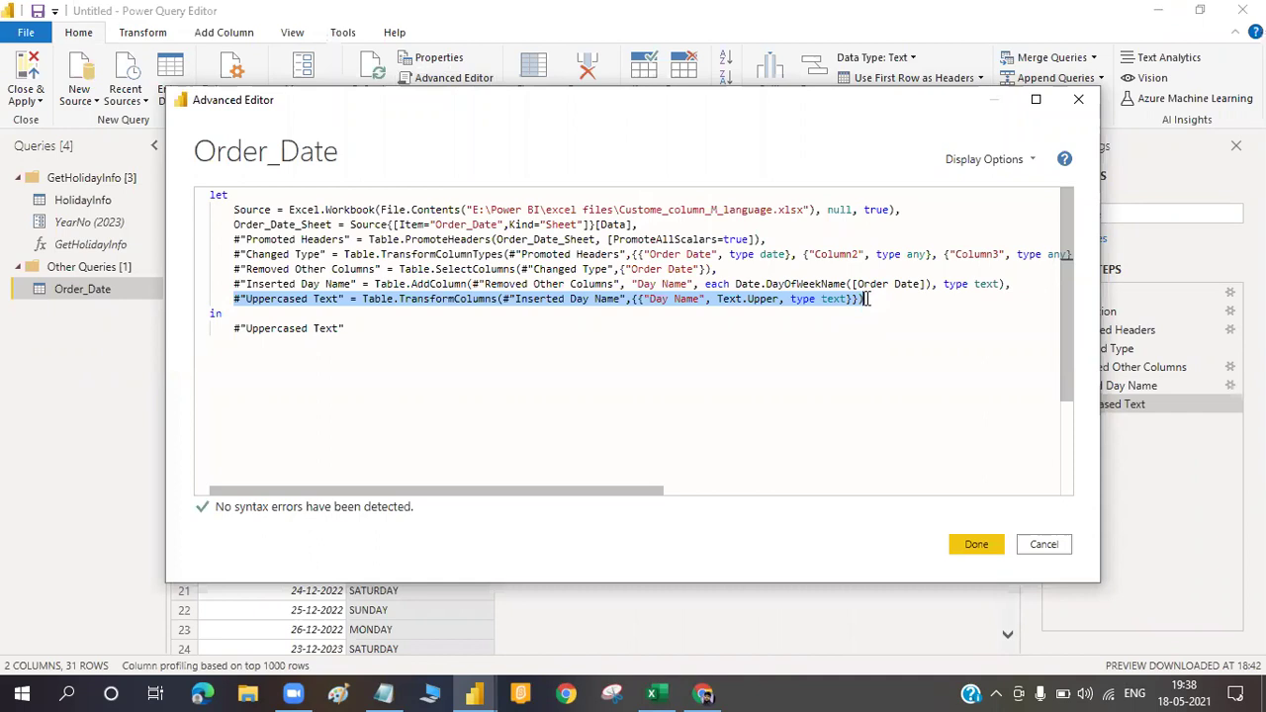
key("ctrl+x")
key("ctrl+v")
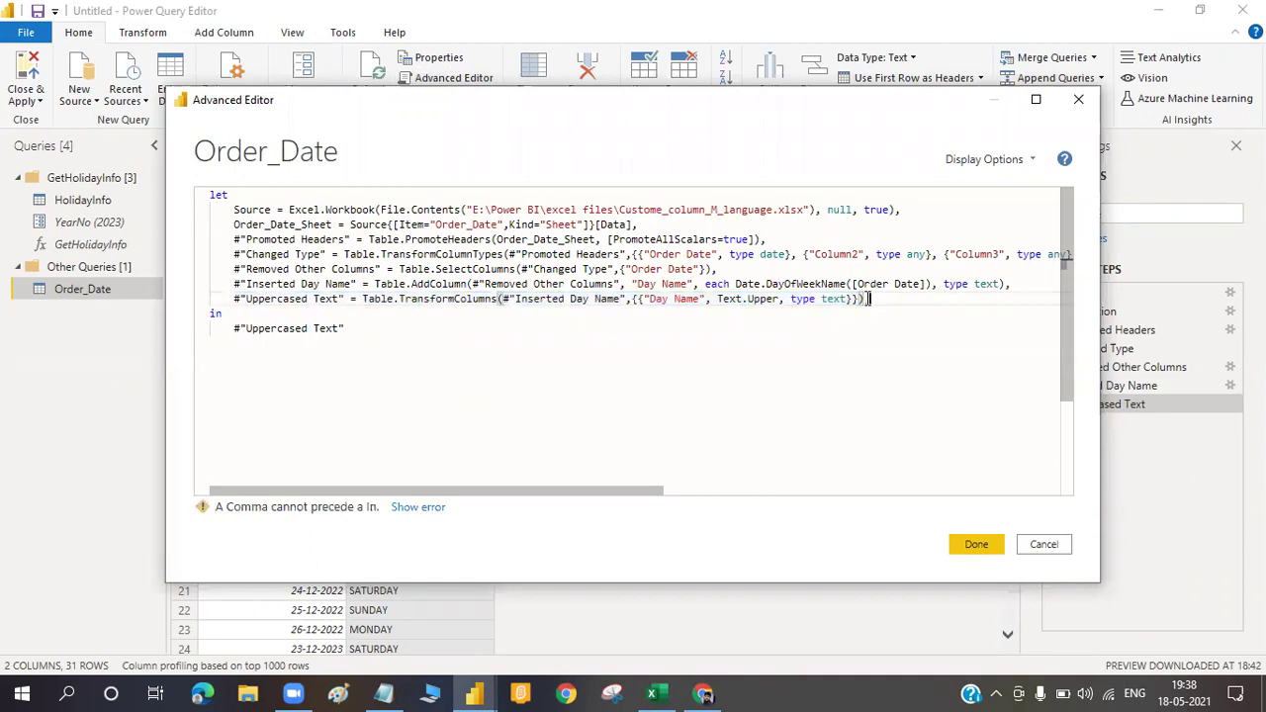
type(",")
key("Return")
key("ctrl+v")
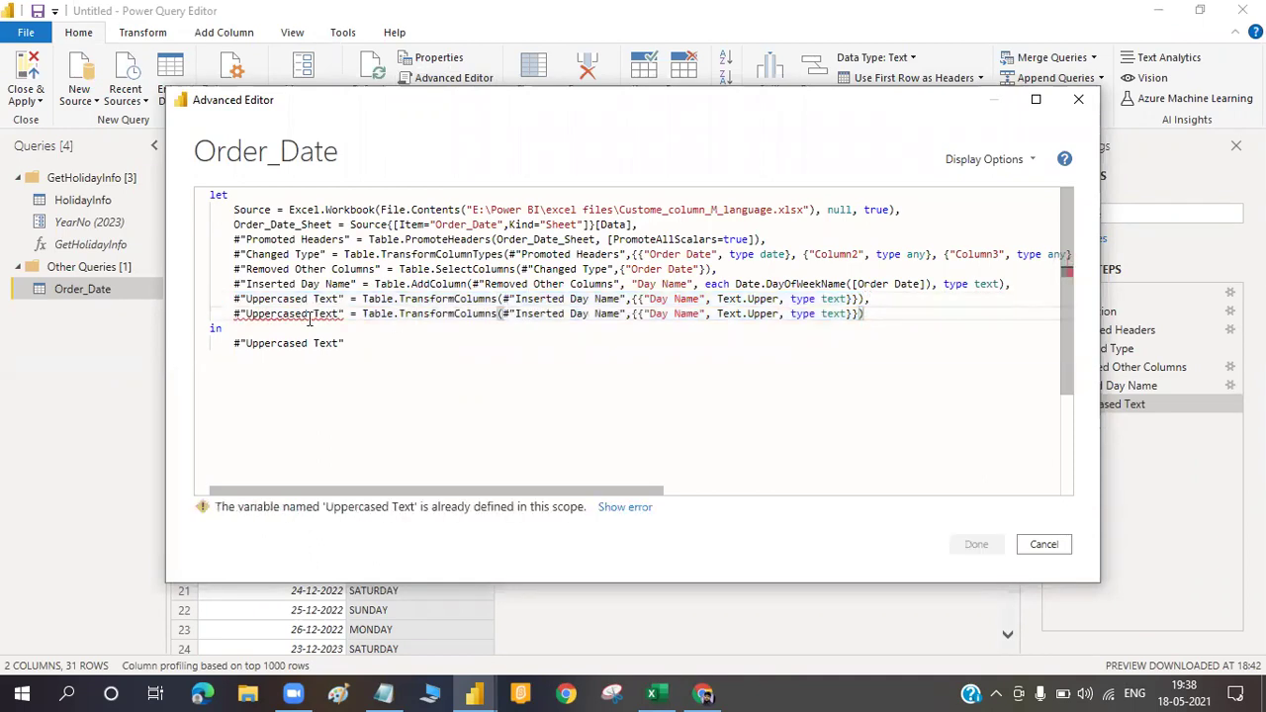
Rename the duplicated step in the M code to #"Lowercased Text"
left_click(283, 314)
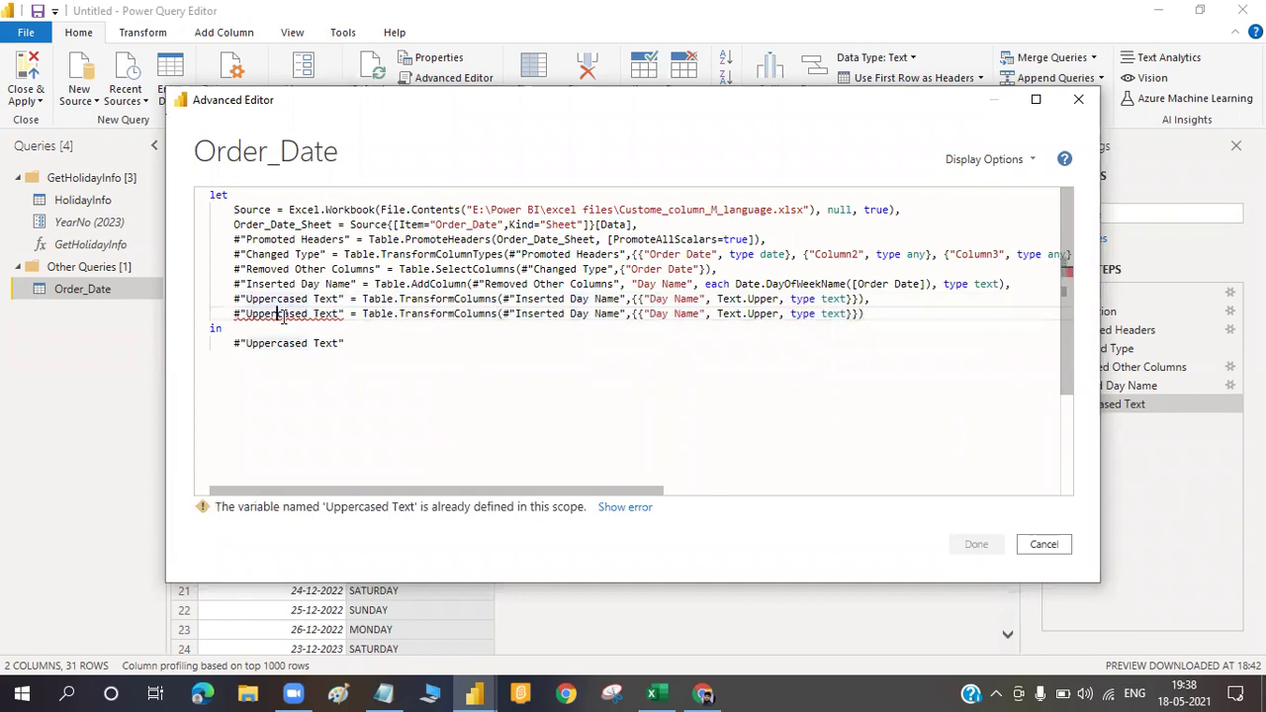
key("BackSpace")
key("BackSpace")
key("BackSpace")
key("BackSpace")
key("BackSpace")
type("Lower")
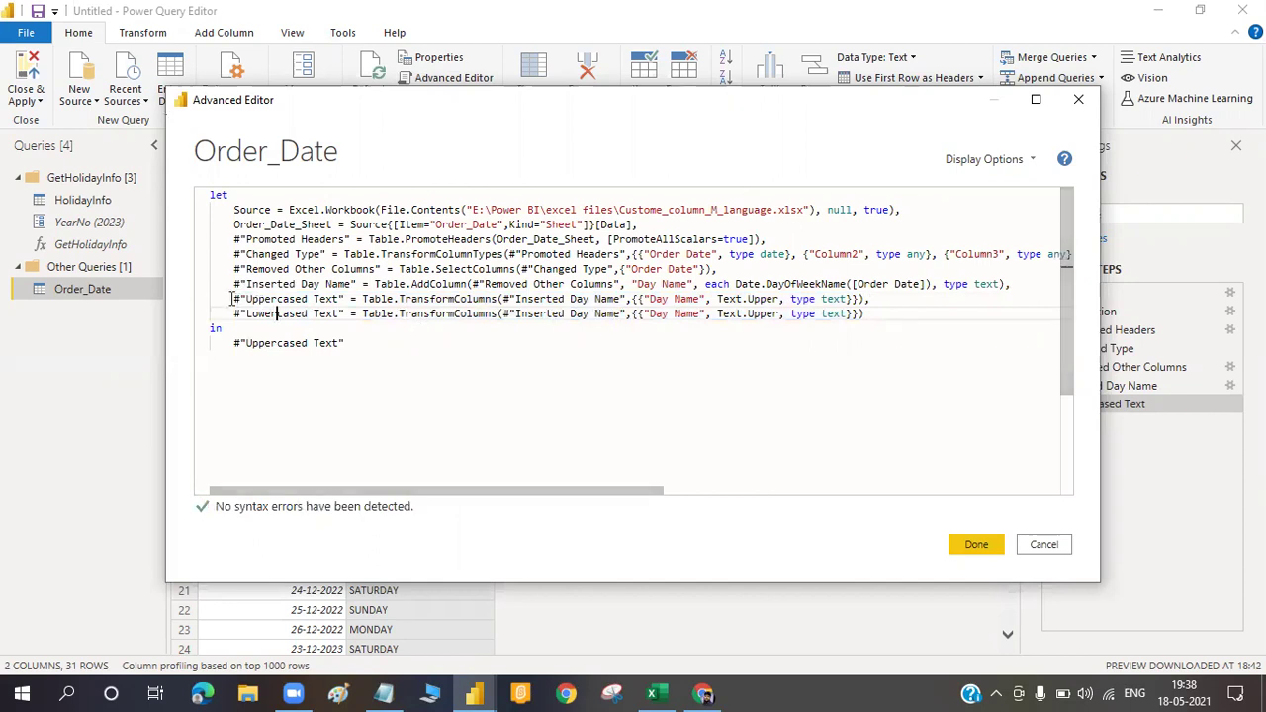
Make the #"Lowercased Text" line take #"Uppercased Text" as its input table and use the Text.Lower function
left_click_drag(234, 299, 345, 298)
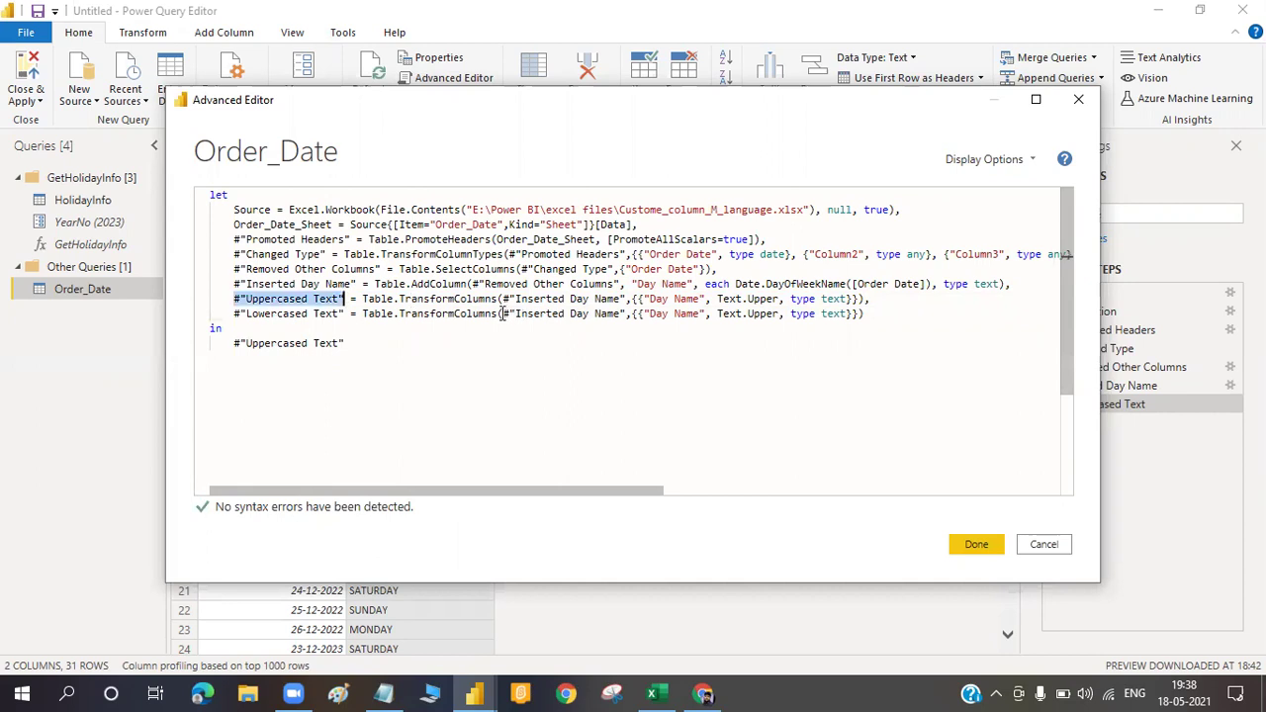
left_click_drag(502, 314, 624, 313)
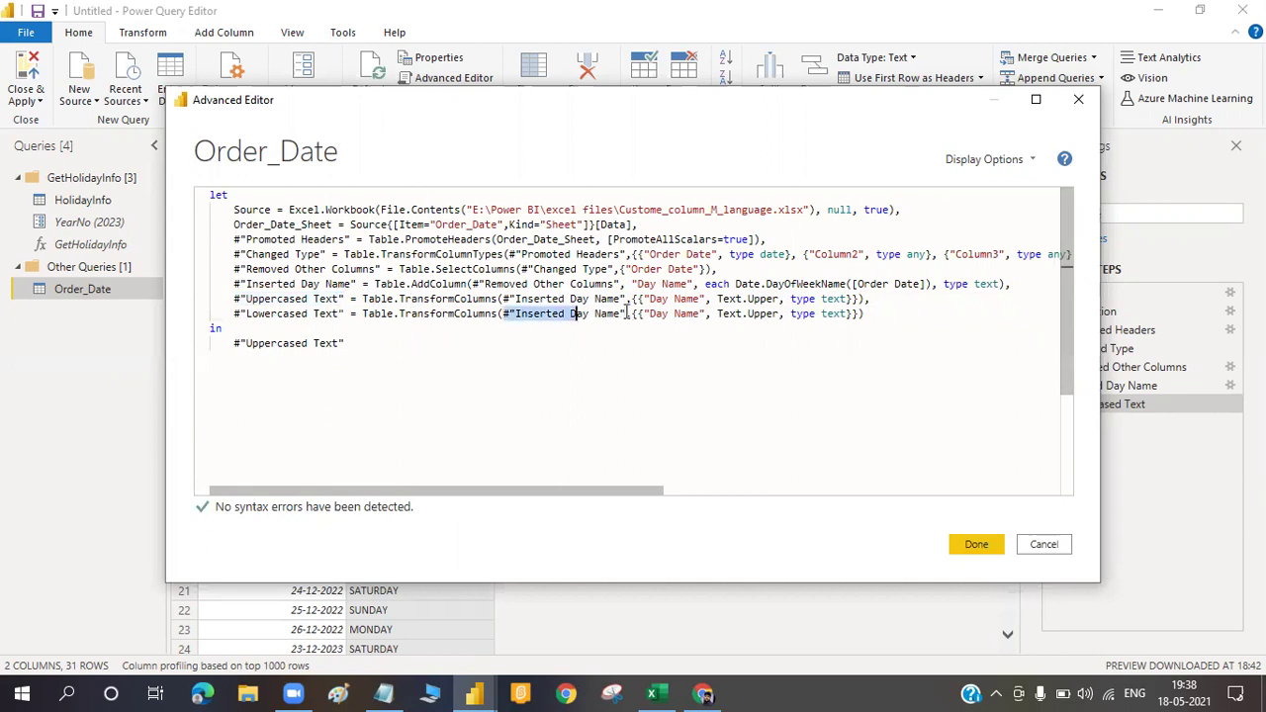
key("ctrl+v")
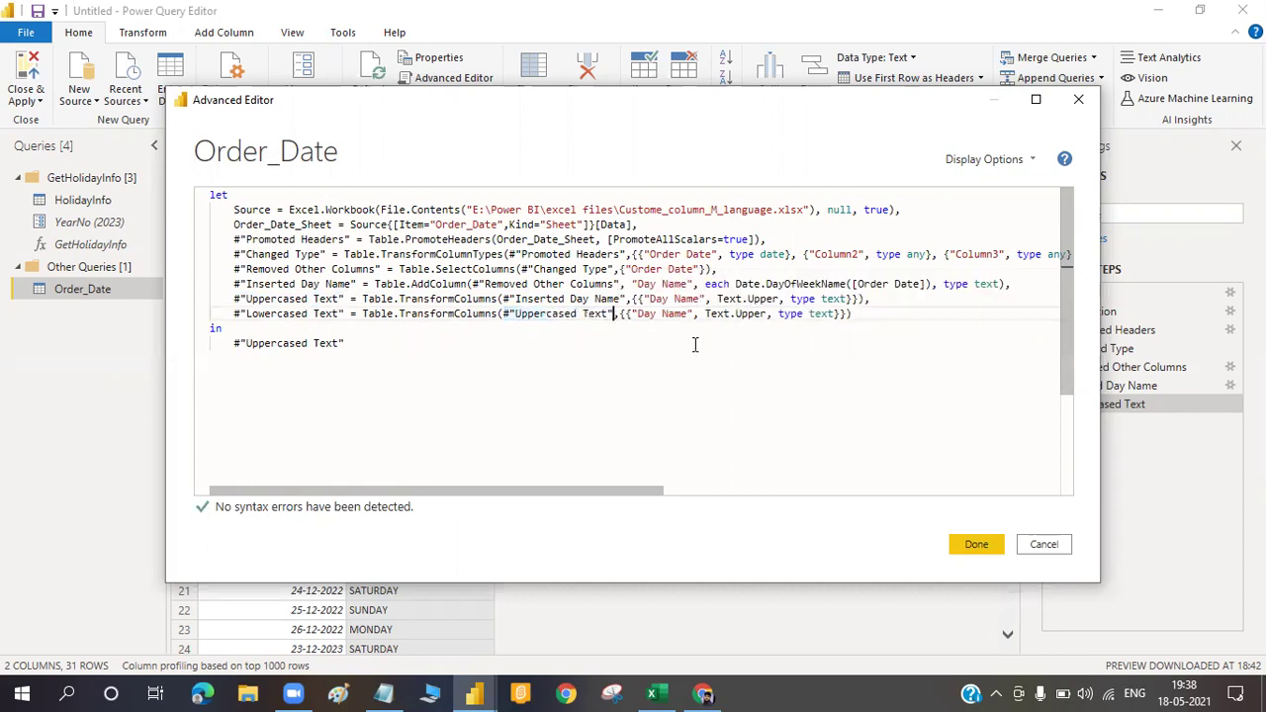
left_click(766, 314)
double_click(766, 314)
key("BackSpace")
type("Lower")
left_click(745, 329)
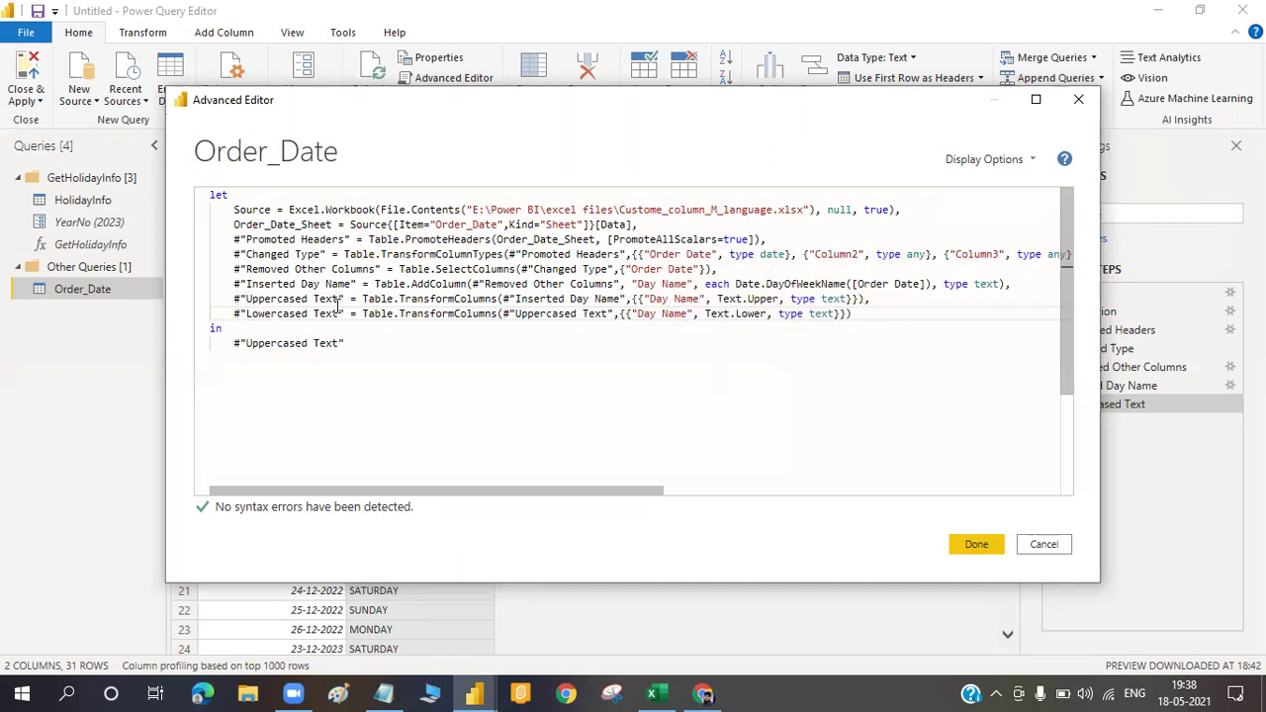
Set the query's final output after "in" to #"Lowercased Text" and apply the edited code
left_click_drag(338, 310, 345, 311)
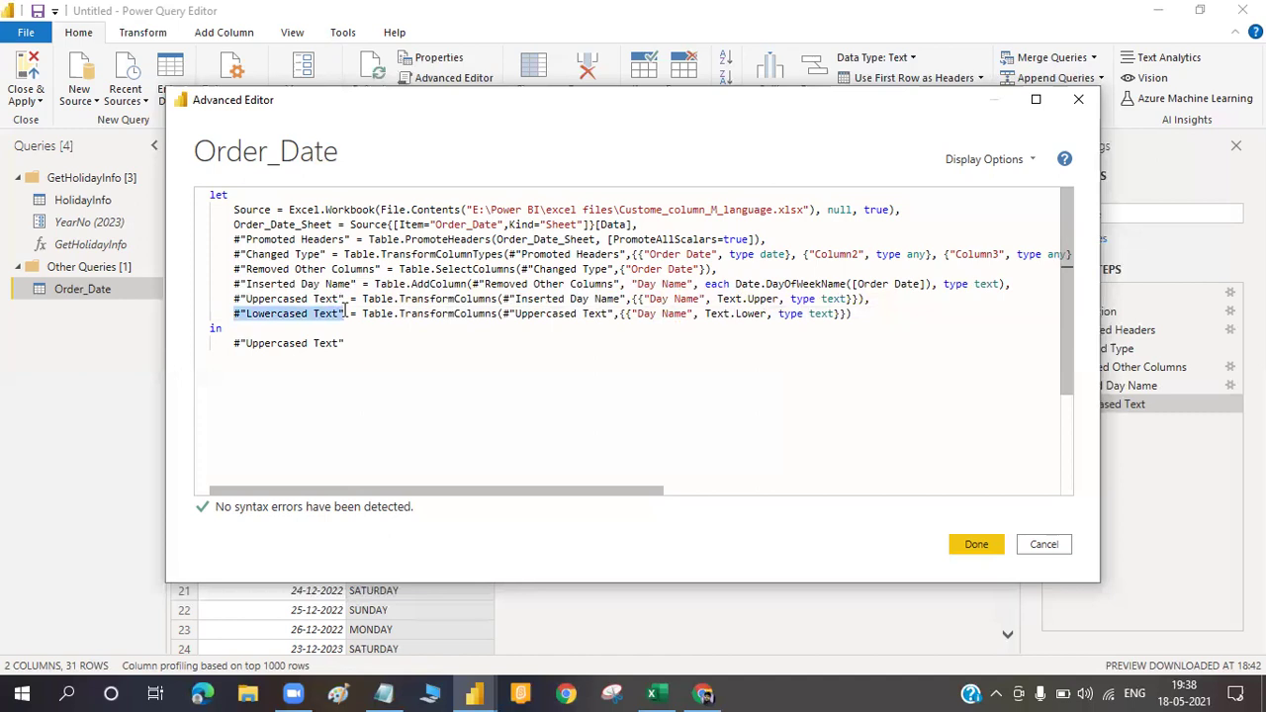
left_click_drag(229, 343, 313, 343)
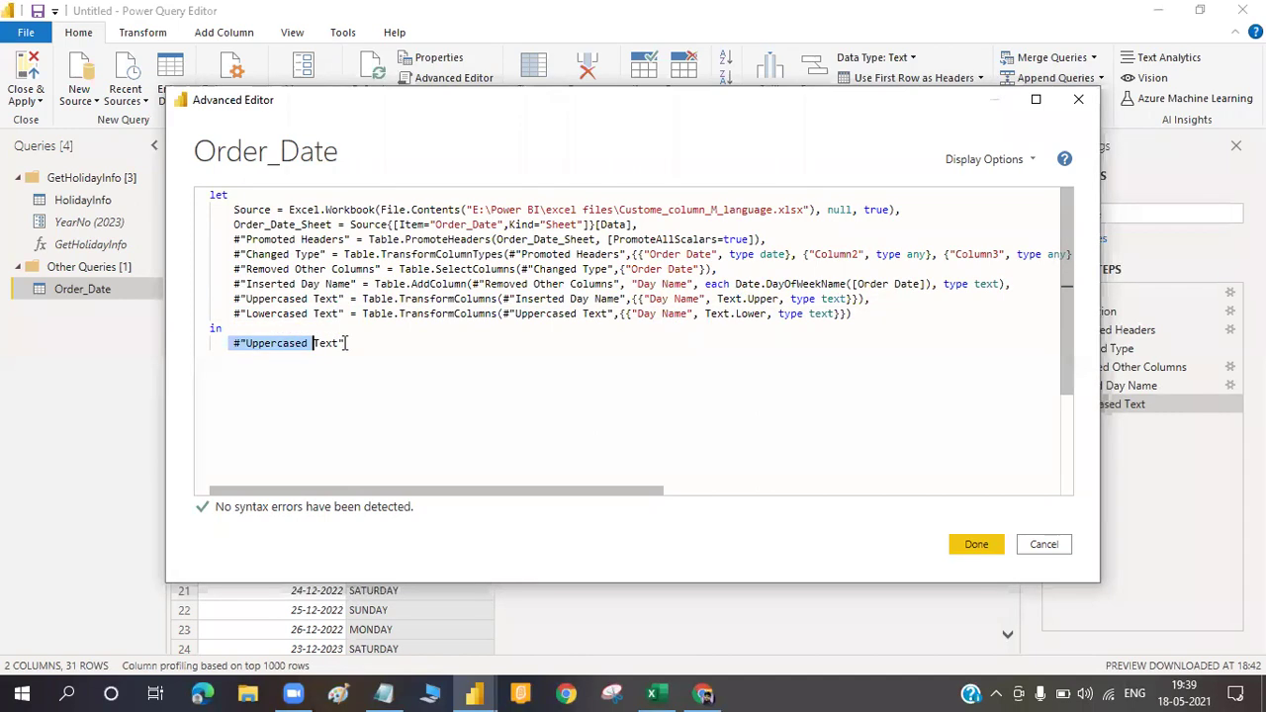
key("ctrl+v")
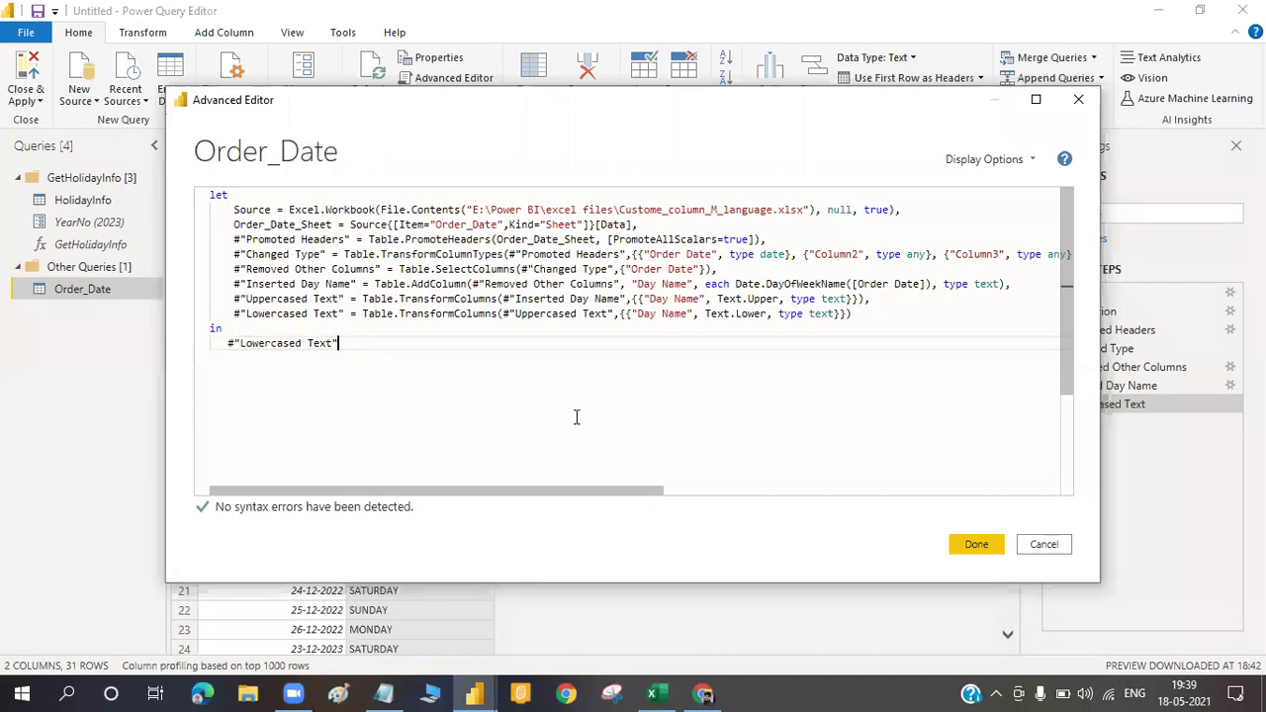
left_click(964, 546)
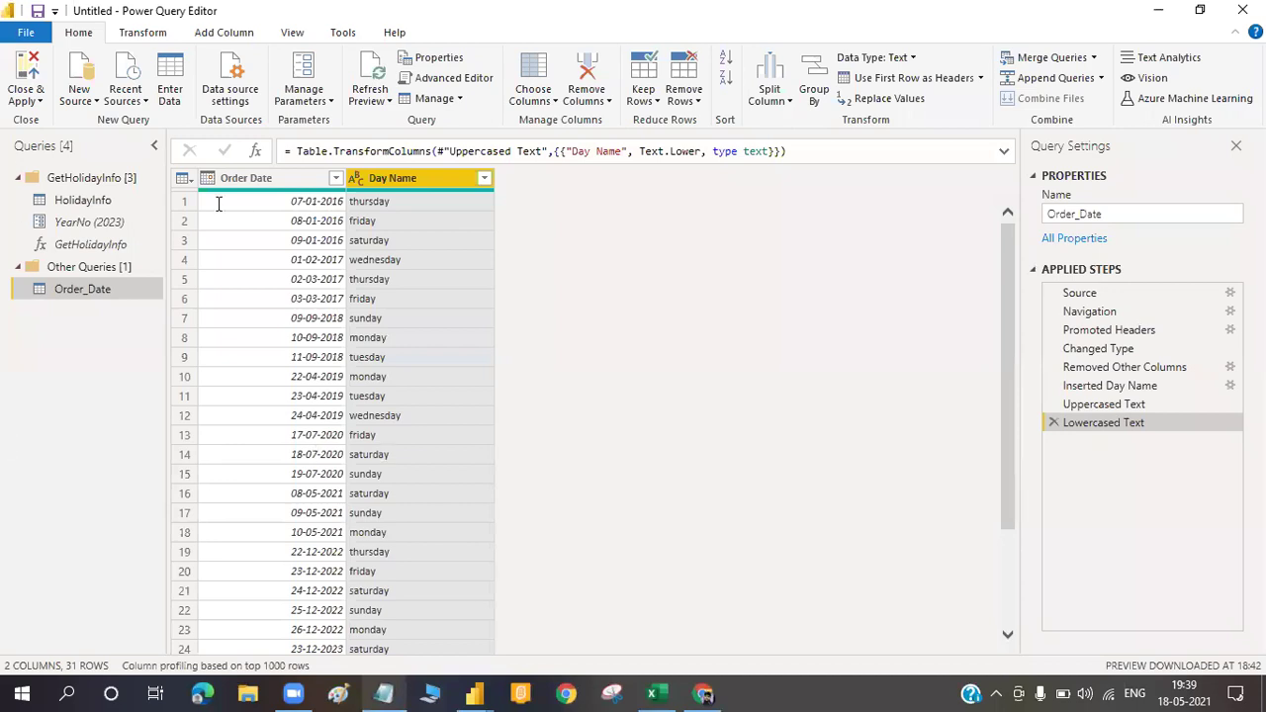
Switch to the Daily_Notes evening3 file in Notepad and review the date function topics on adding dates, MonthName and Dayname
key("alt+Tab")
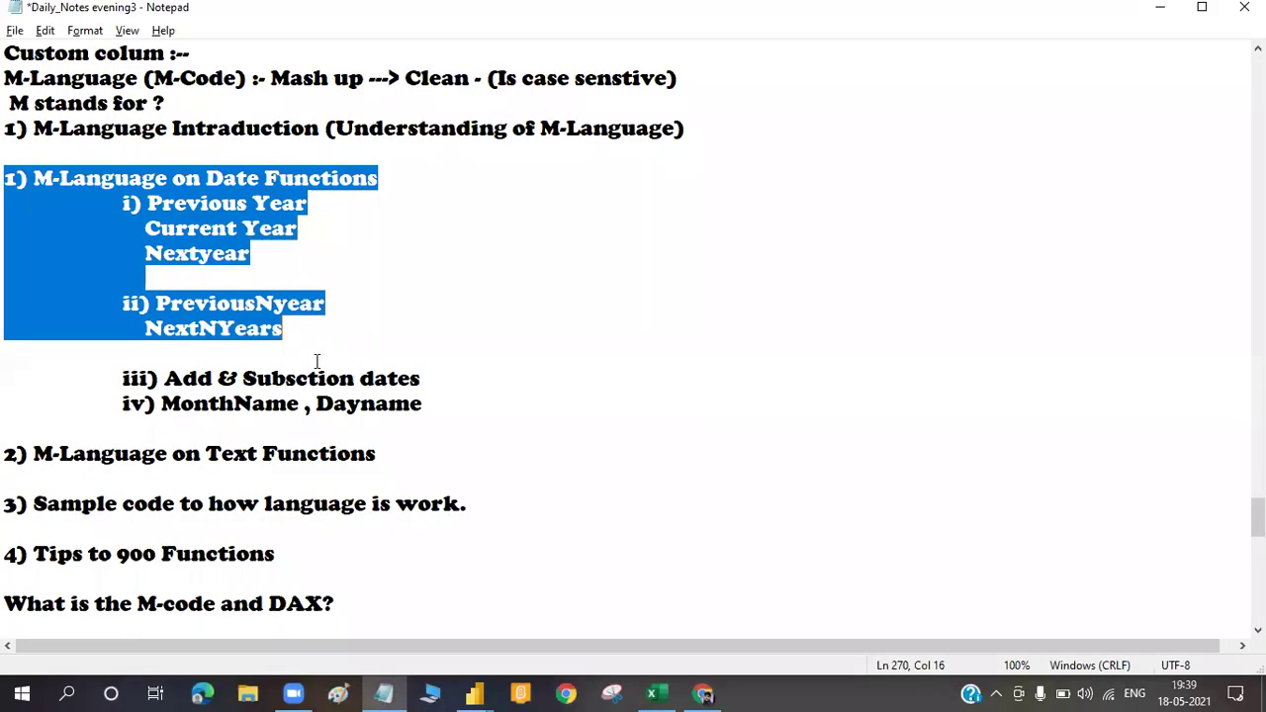
left_click_drag(123, 378, 217, 379)
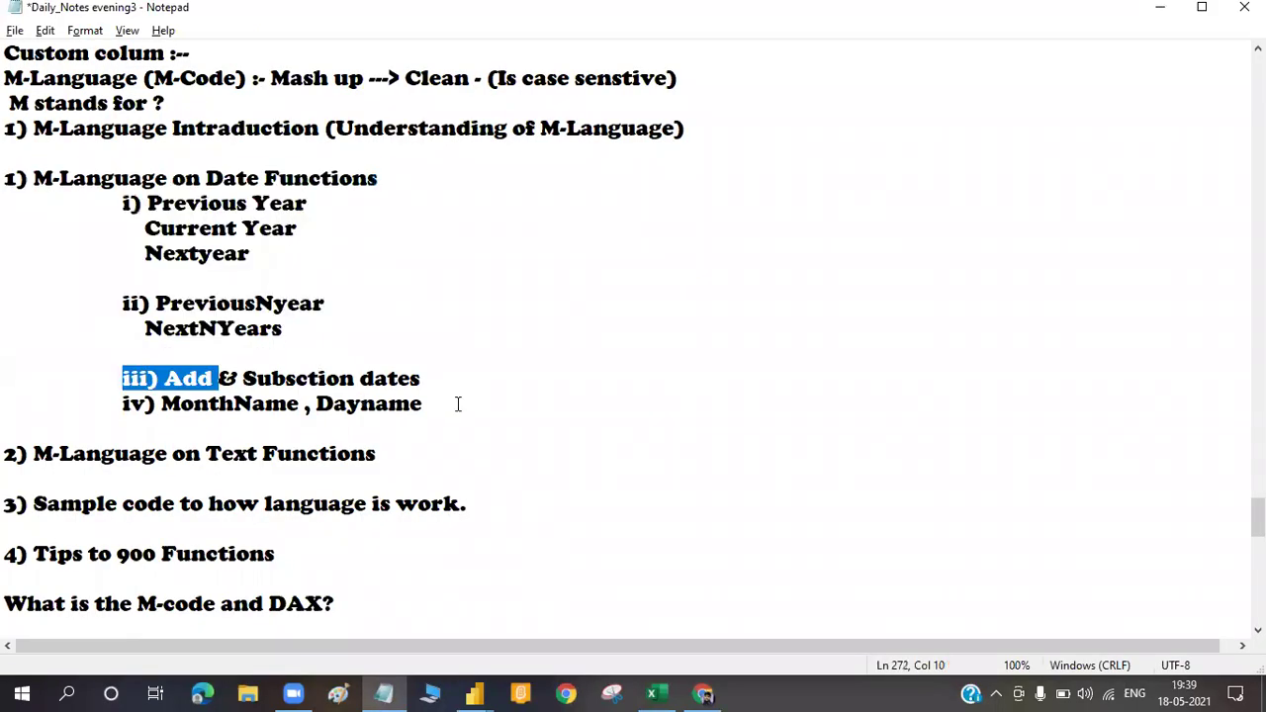
left_click(458, 403, "shift")
key("Right")
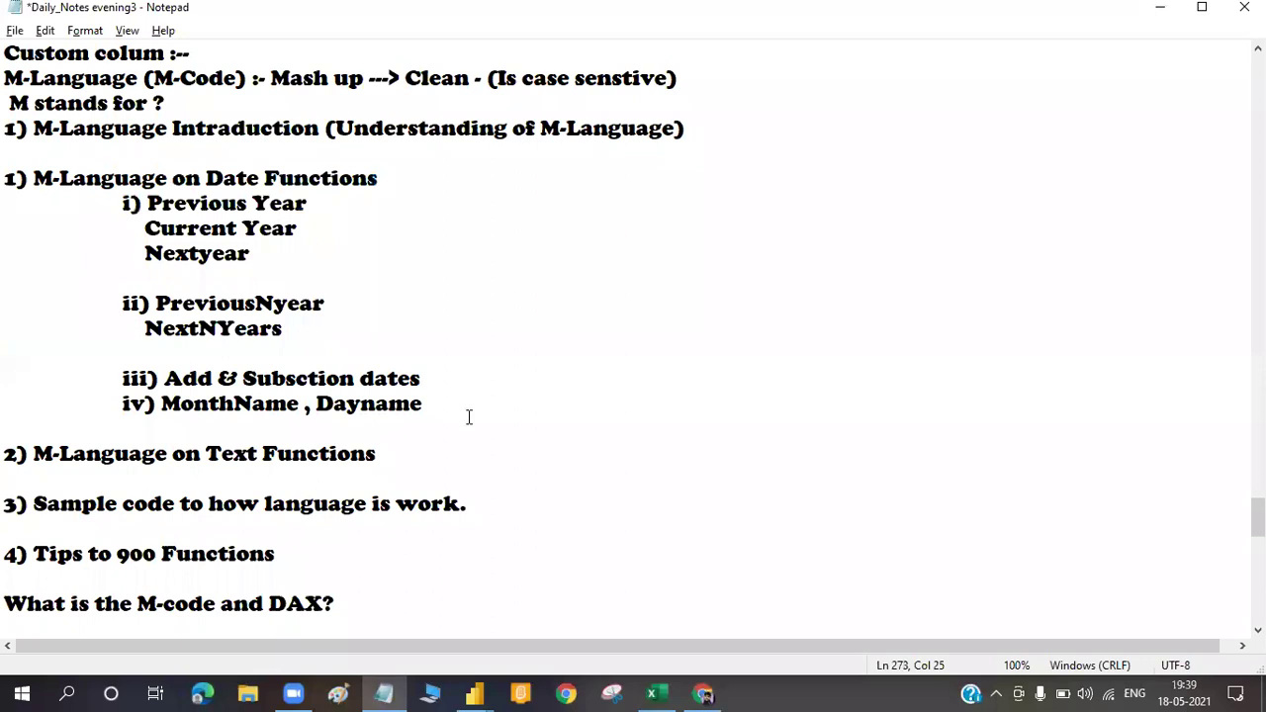
left_click(469, 417, "shift")
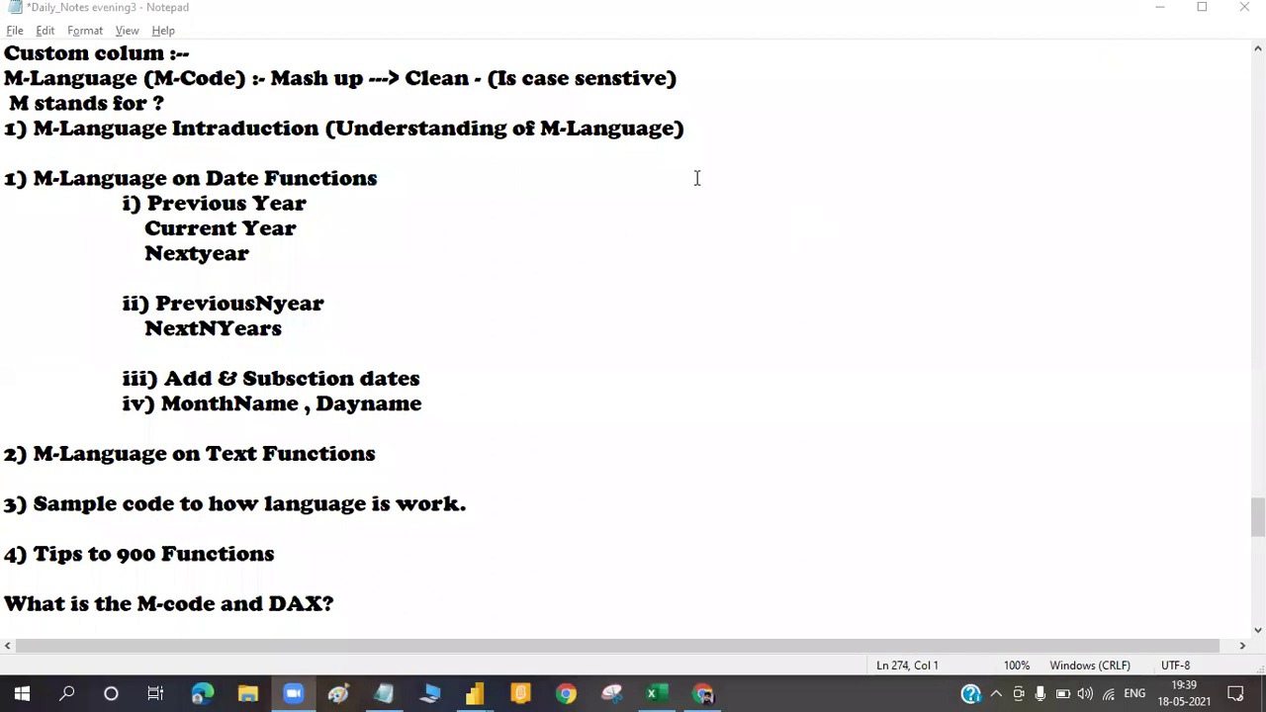
left_click(437, 310)
left_click(394, 430)
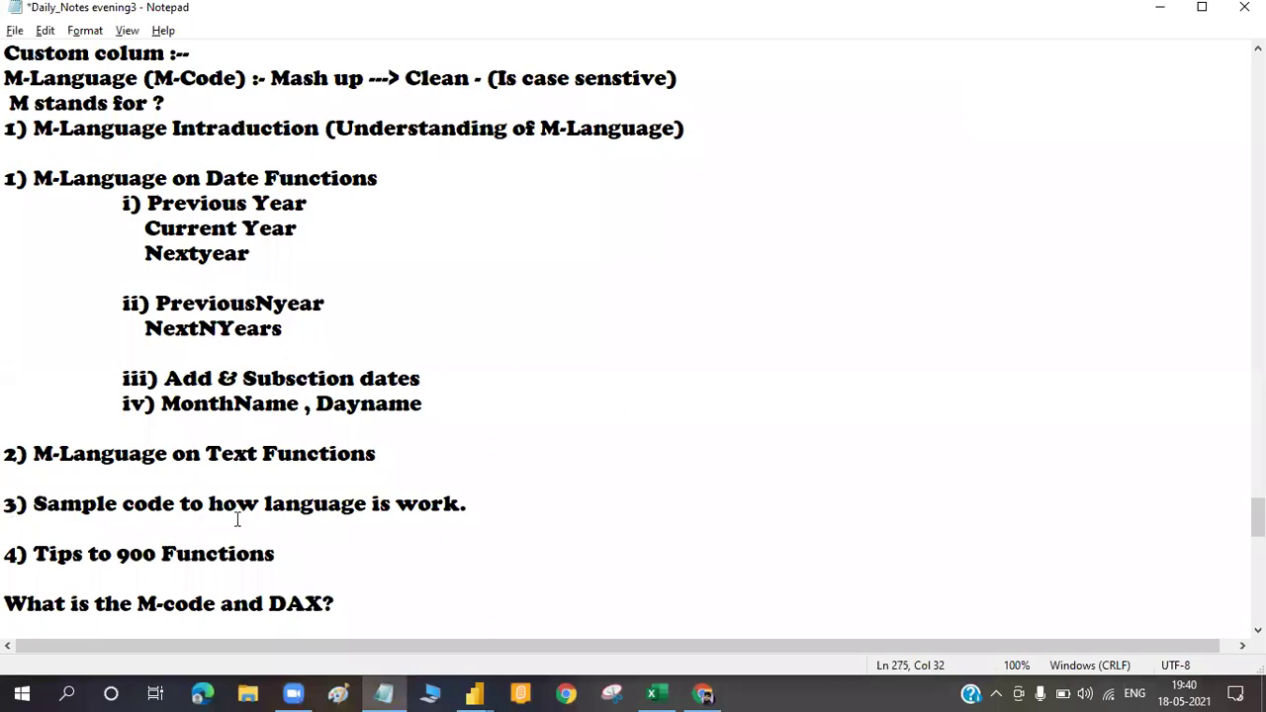
Review the notes' topic 3 on sample code, and revisit date function topics iii and iv
triple_click(319, 506)
left_click_drag(320, 506, 482, 511)
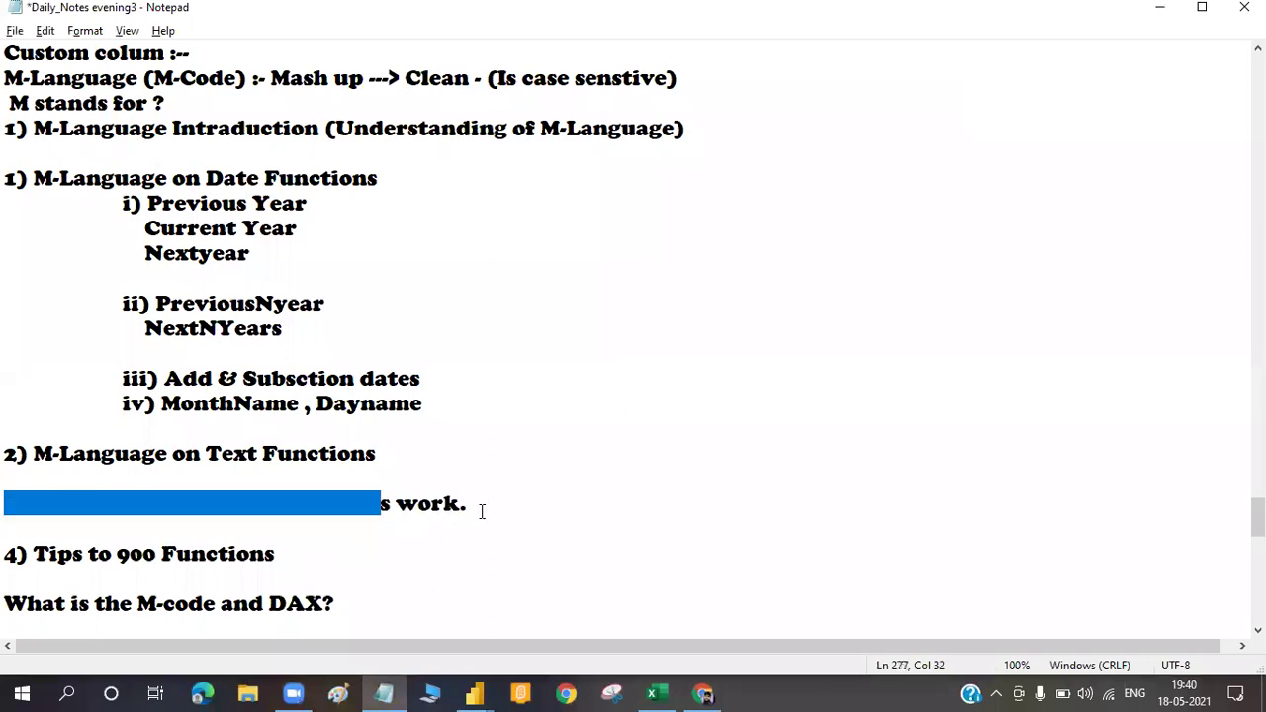
left_click(481, 511)
left_click(6, 503)
left_click(464, 504, "shift")
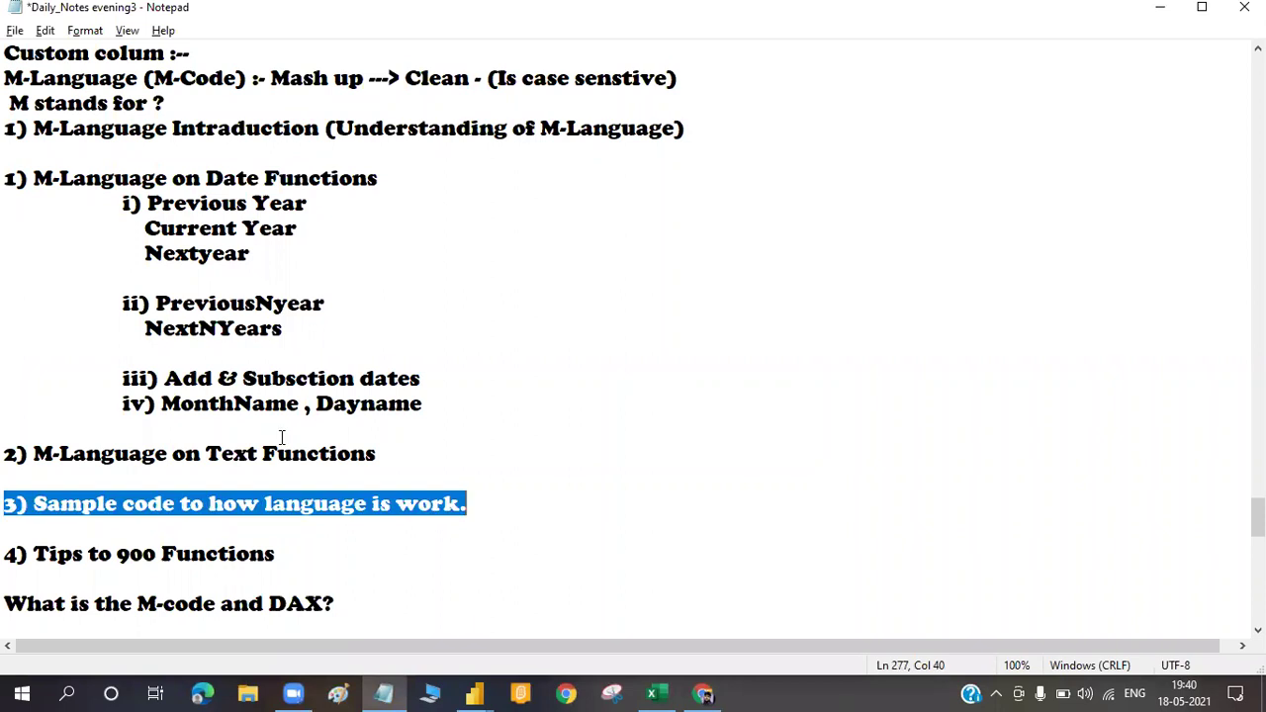
left_click(125, 376)
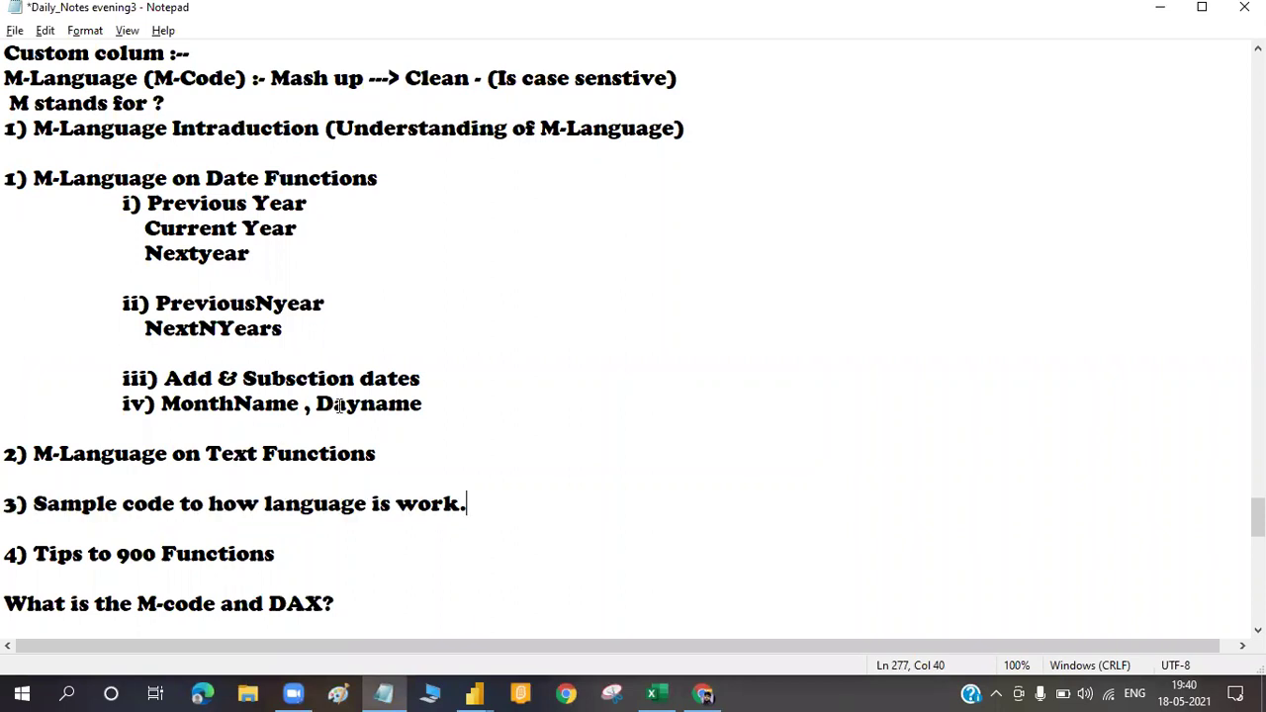
left_click(335, 403, "shift")
left_click(443, 409)
left_click(210, 376)
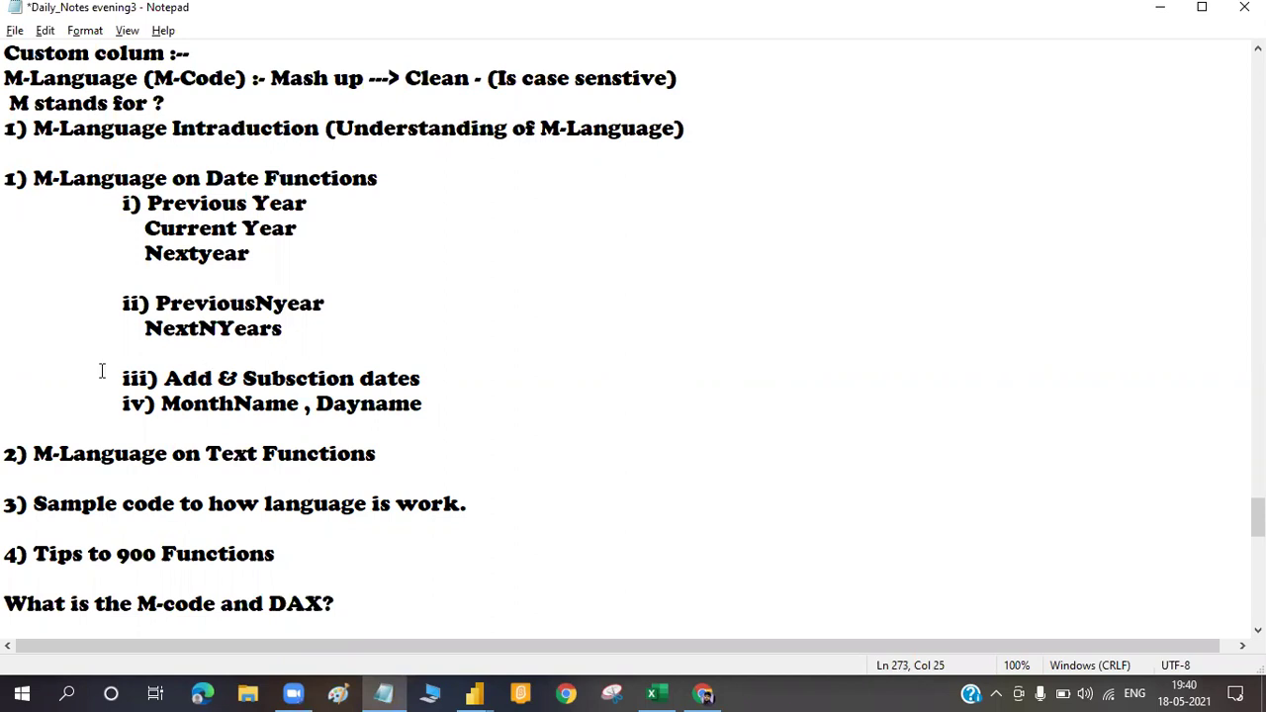
Review date function topics iii and iv in the notes, on adding and subtracting dates and on MonthName
left_click(450, 418, "shift")
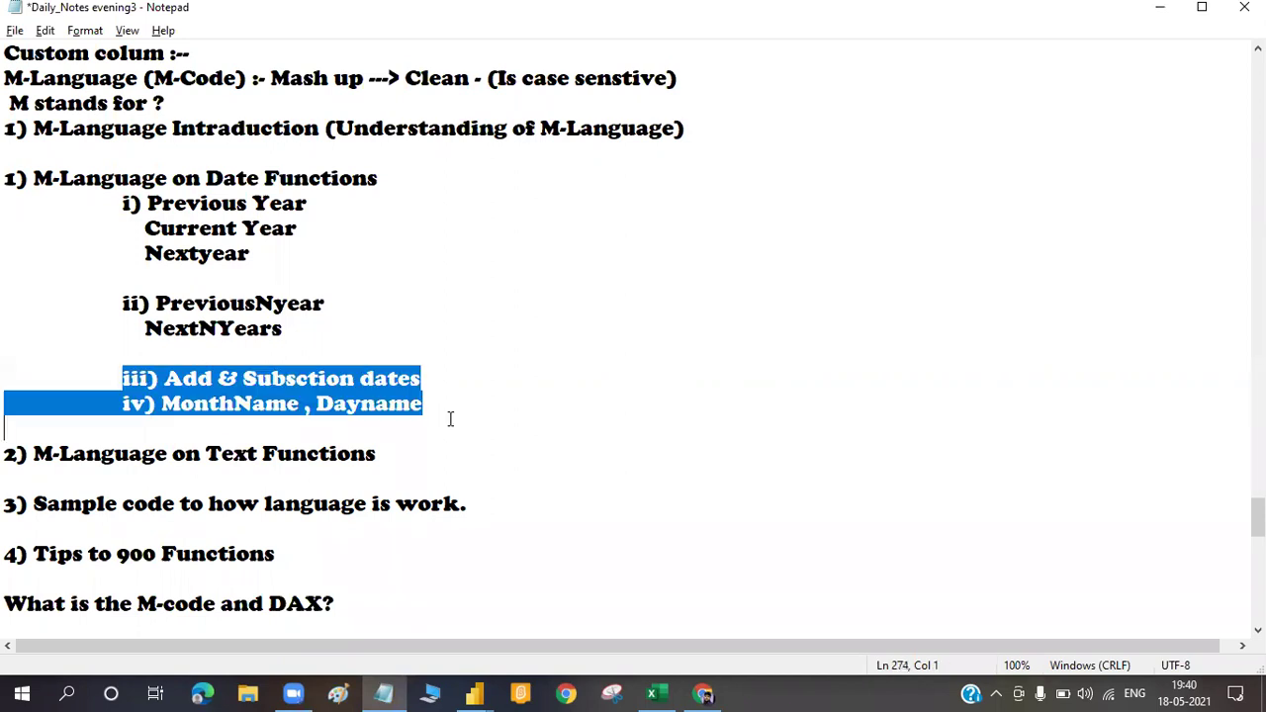
left_click(360, 405)
left_click_drag(282, 403, 144, 403)
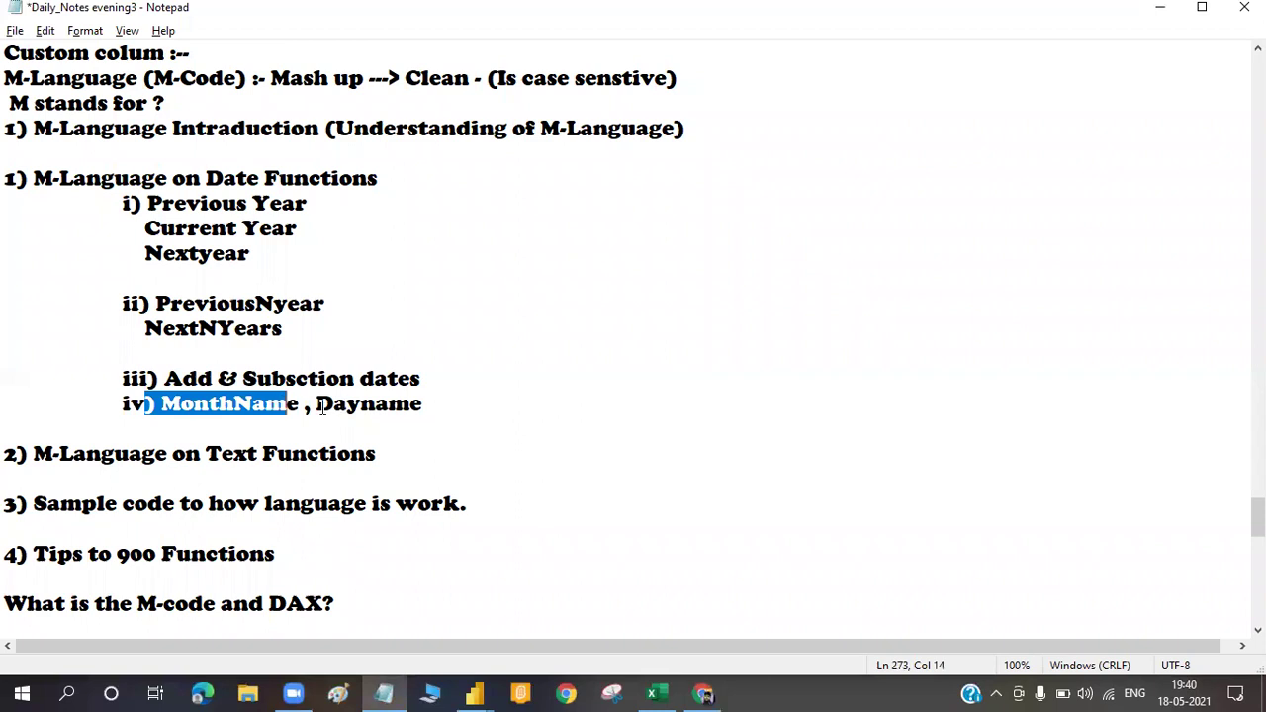
left_click(484, 411)
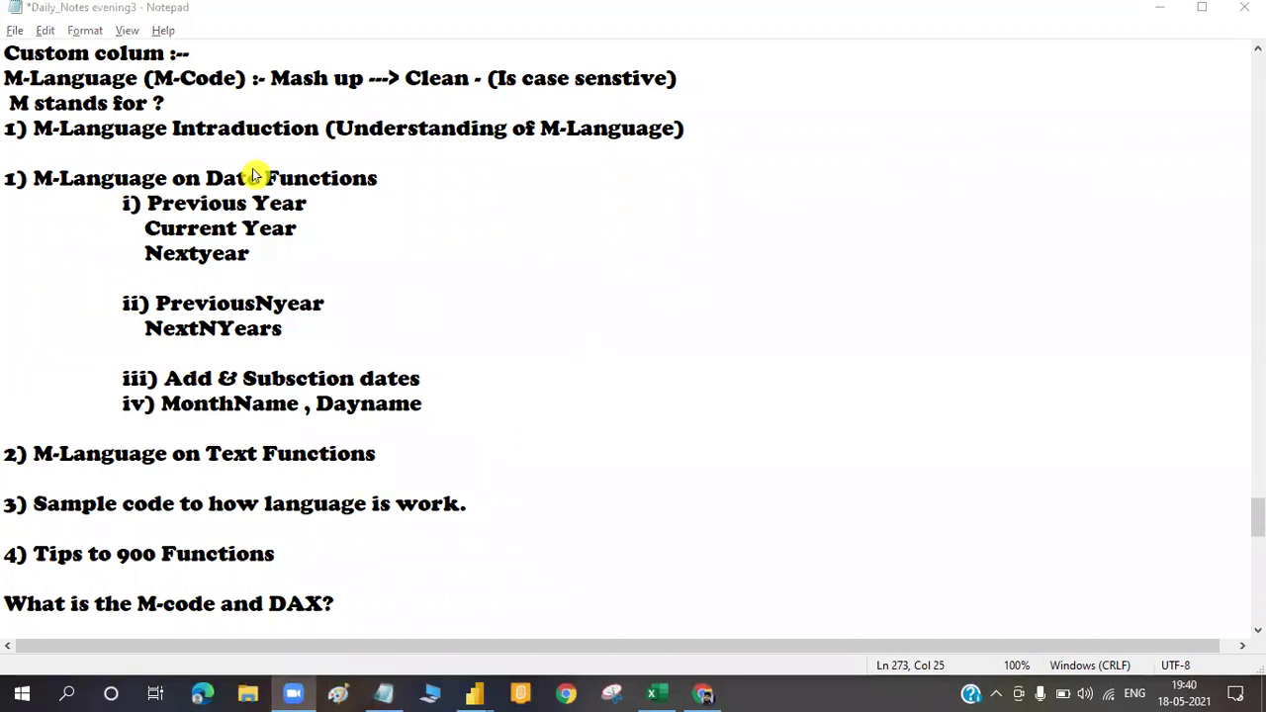
Switch to Power Query Editor, select the Order Date column and start a new custom column
key("alt+Tab")
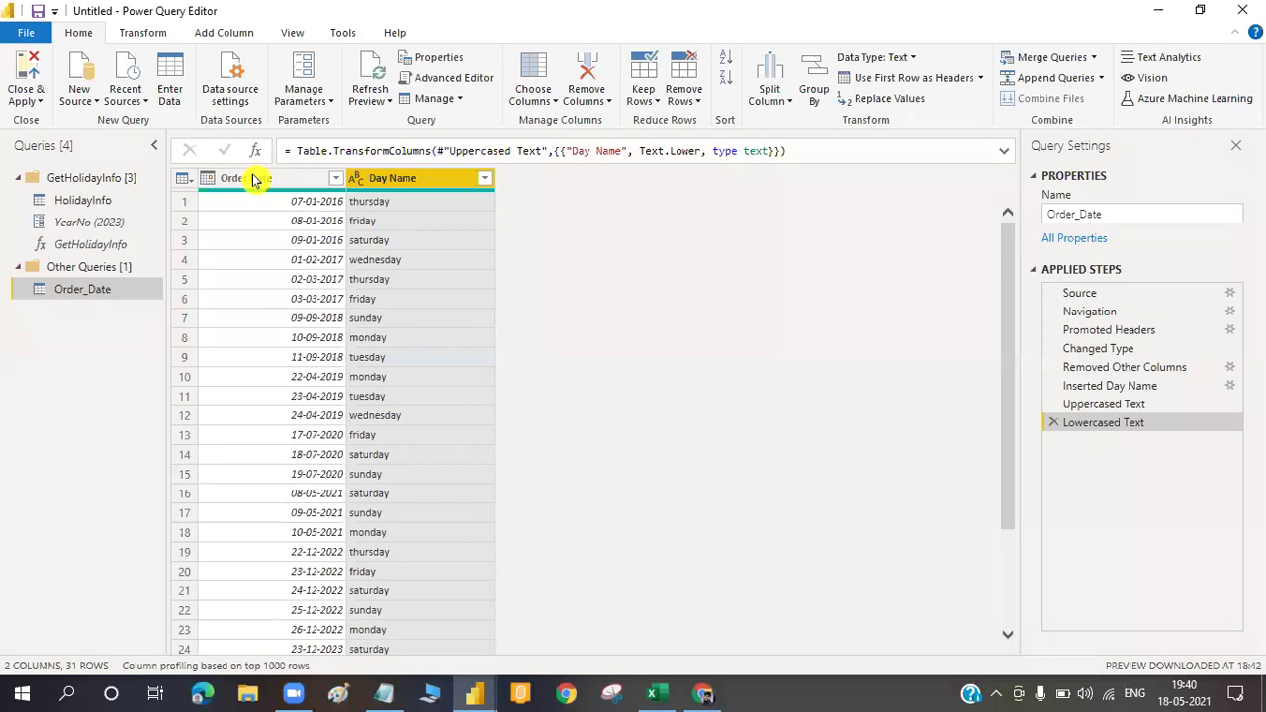
left_click(254, 179)
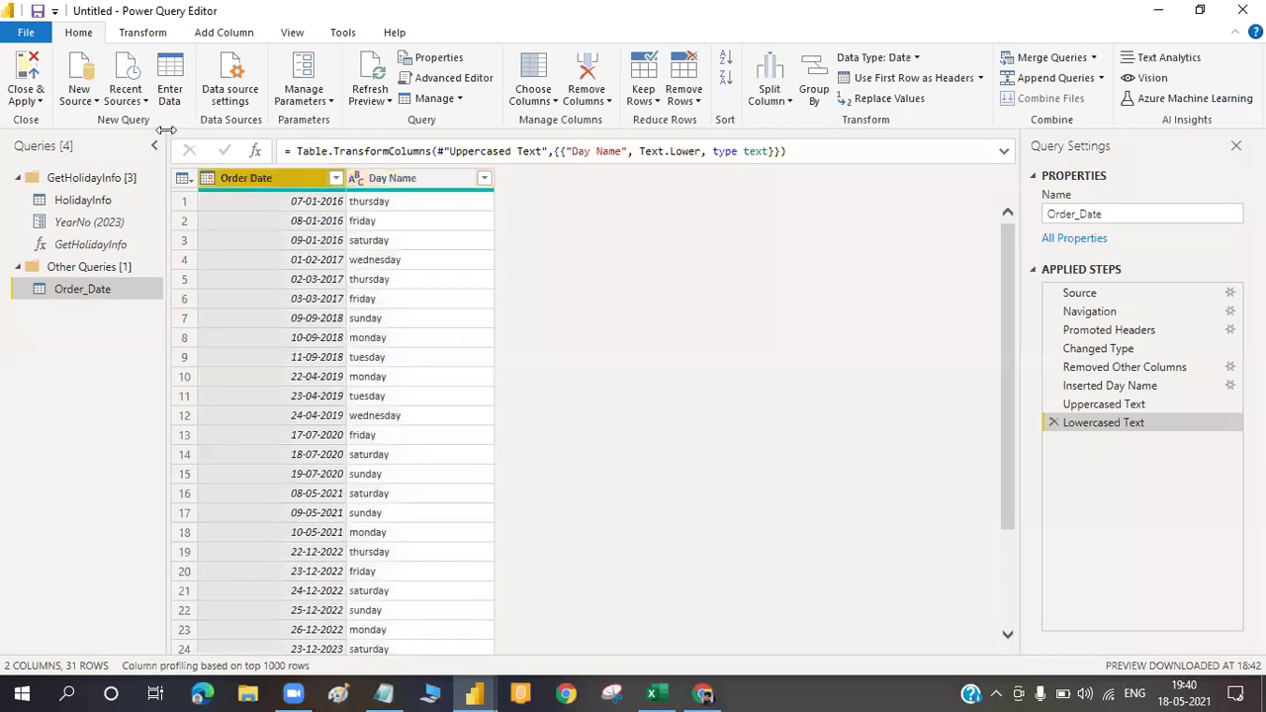
left_click(220, 34)
left_click(106, 106)
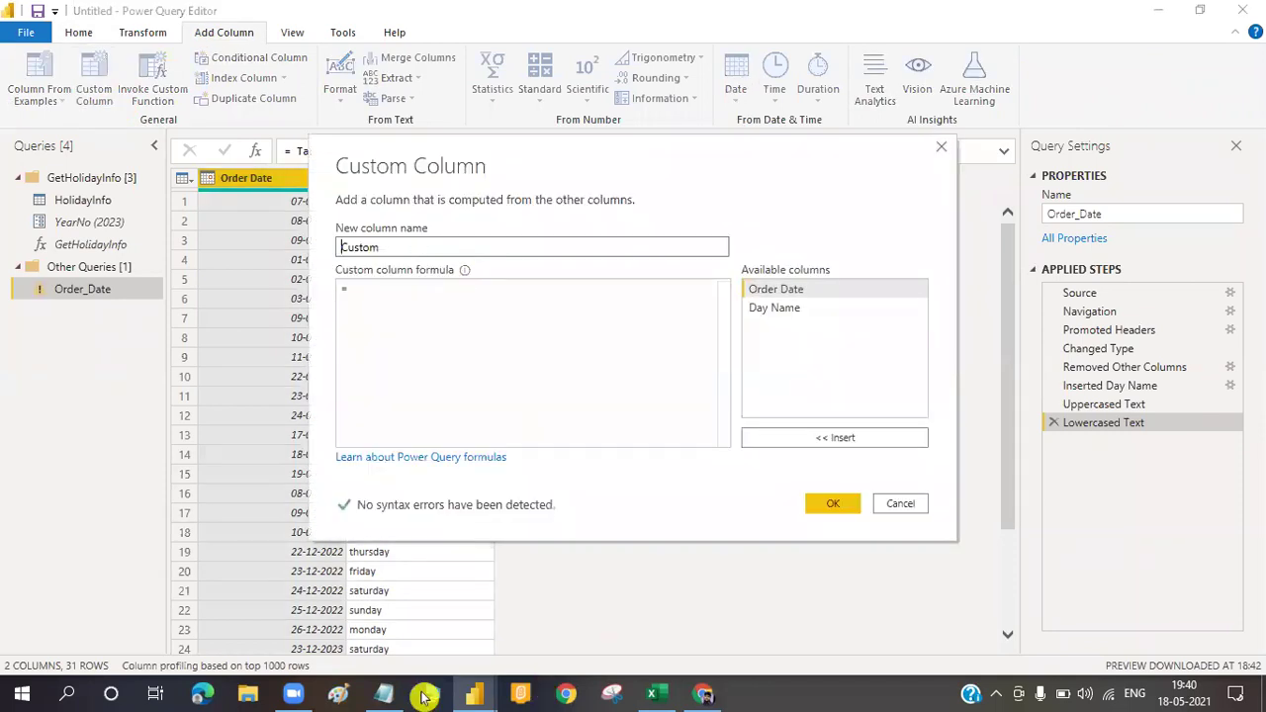
Copy the word "Add" from topic iii of the notes and use it to name the custom column Add5Month
key("alt+Tab")
double_click(194, 380)
key("ctrl+c")
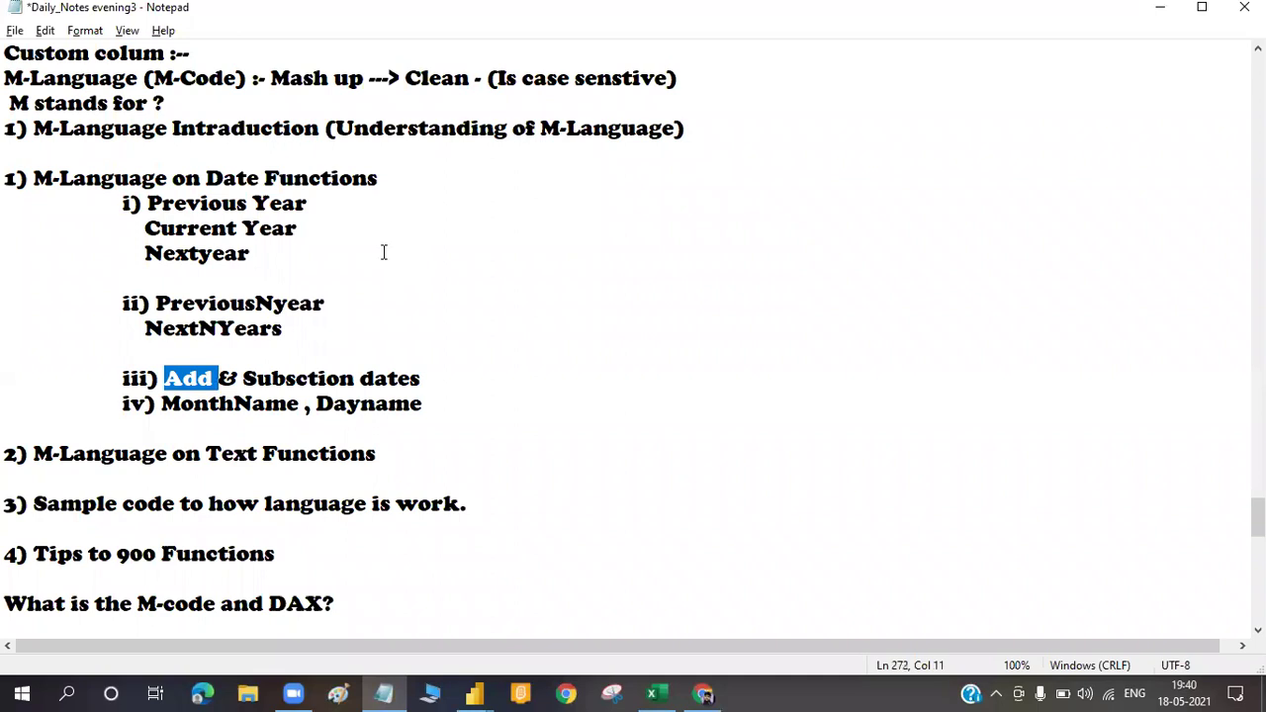
key("alt+Tab")
key("ctrl+v")
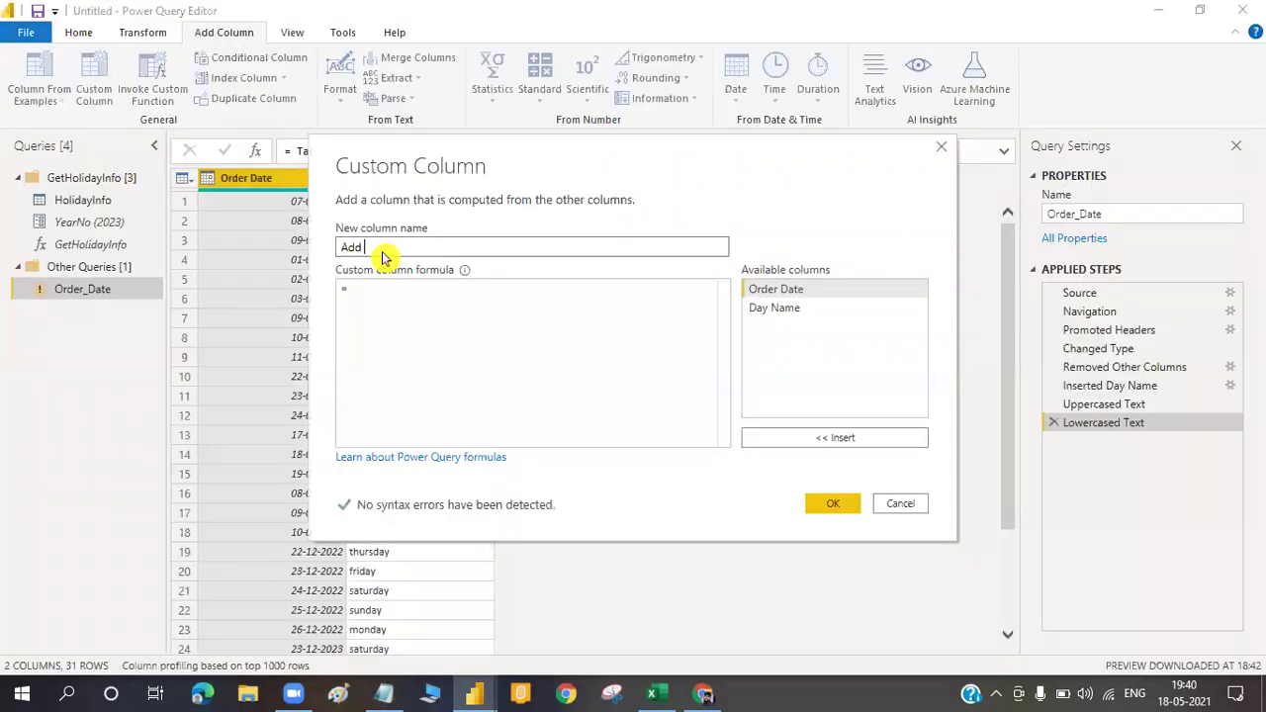
type("5 Mo")
key("BackSpace")
key("BackSpace")
key("BackSpace")
type("Month")
Review the date-adding functions suggested for the custom column formula and insert Date.AddMonths
left_click(378, 285)
type("Dateadd")
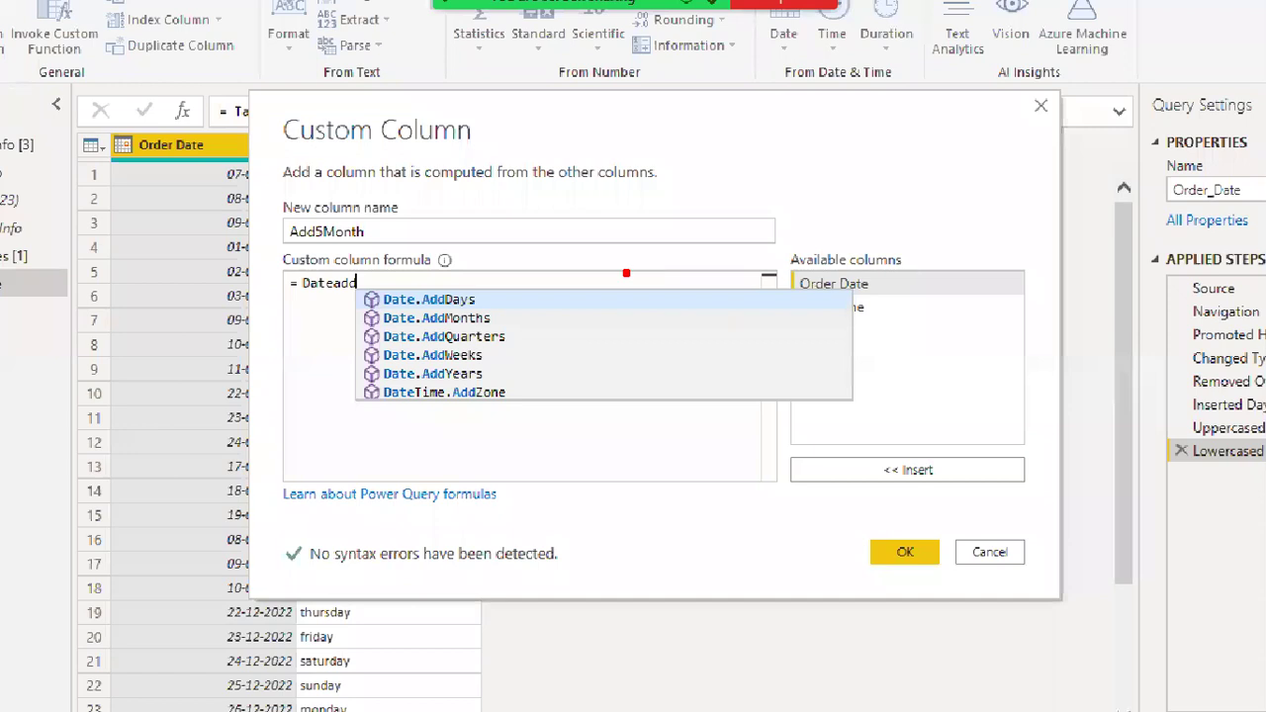
mouse_move(623, 334)
left_mouse_down()
mouse_move(522, 334)
mouse_move(500, 381)
left_mouse_up()
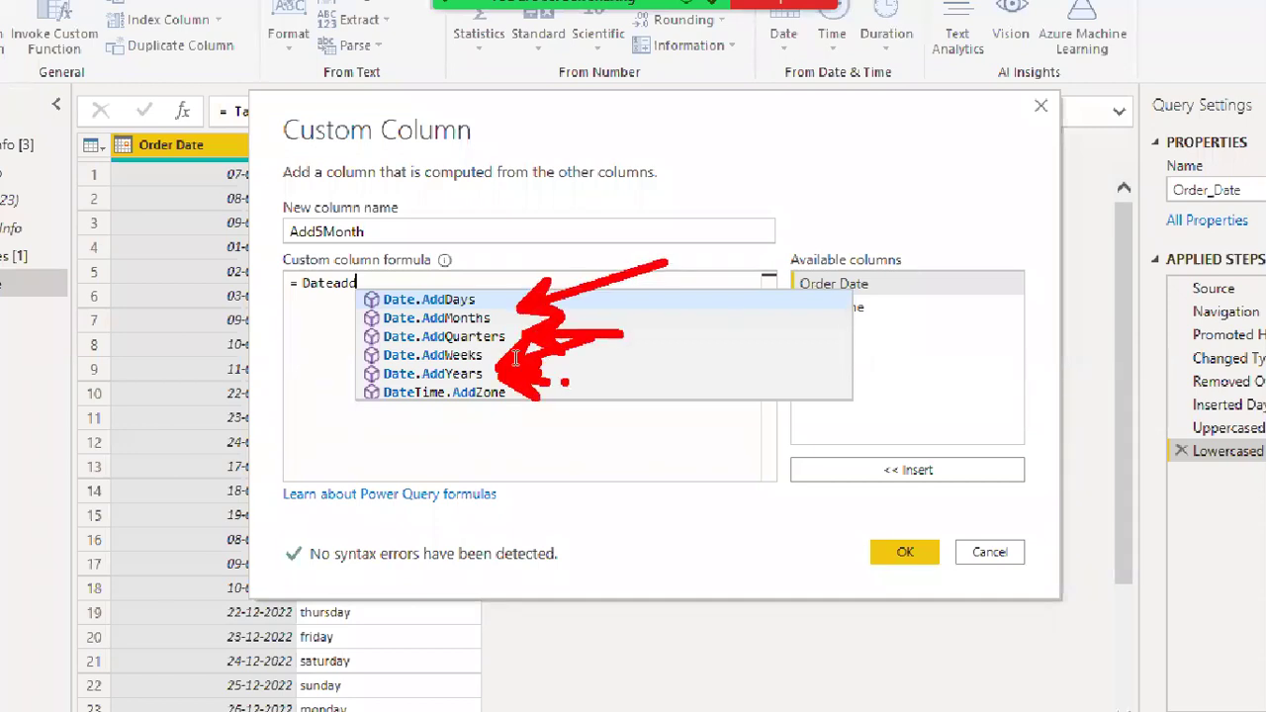
key("Escape")
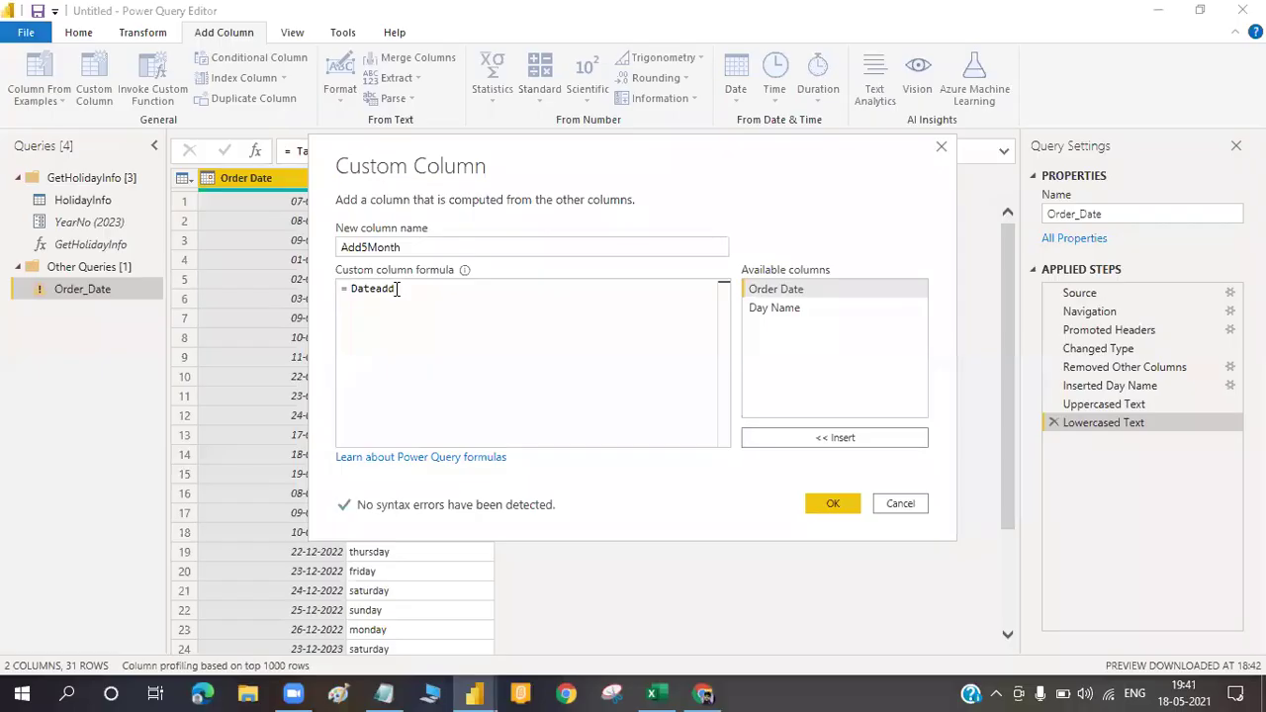
key("ctrl+space")
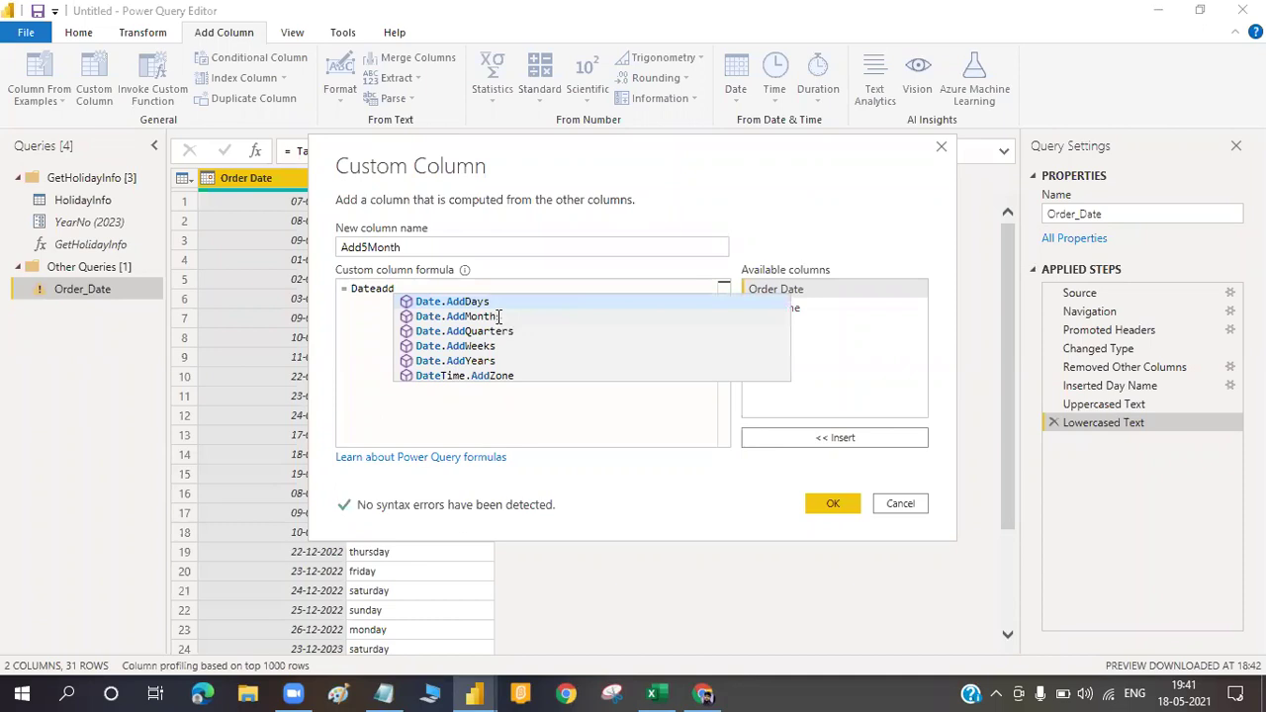
left_click(465, 317)
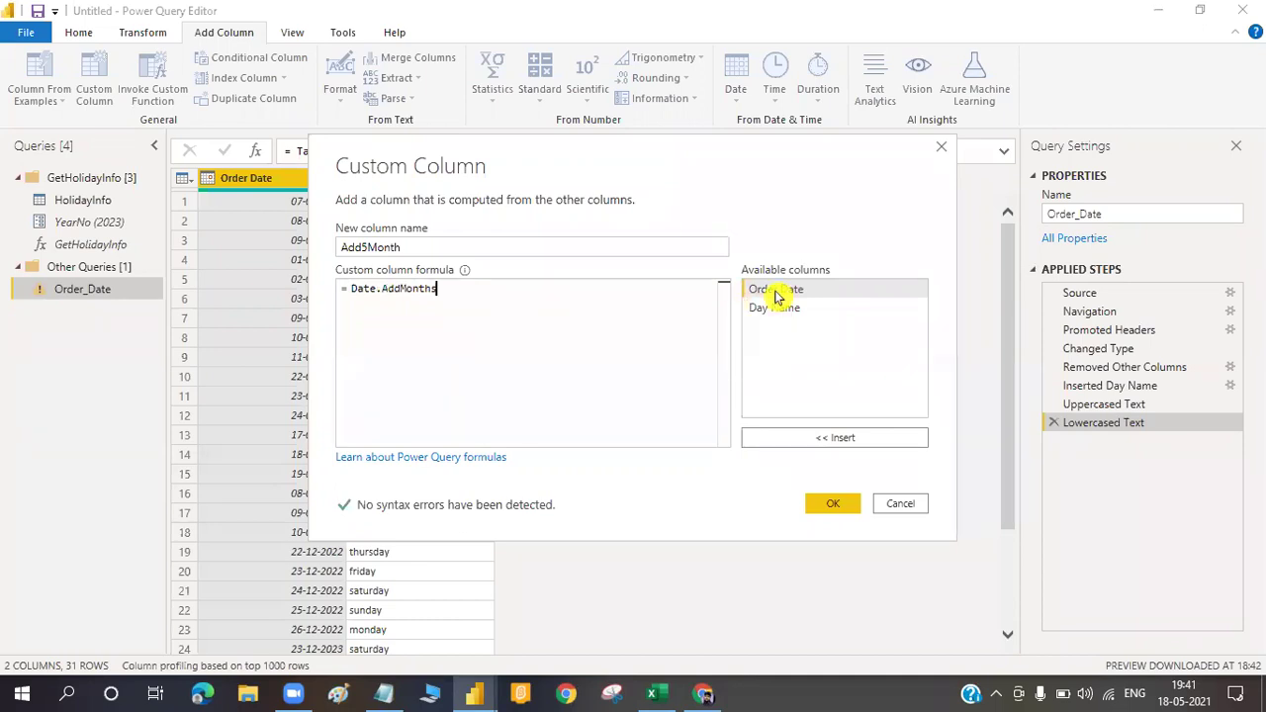
Complete the formula as Date.AddMonths([Order Date],5) and create the Add5Month column
type("(")
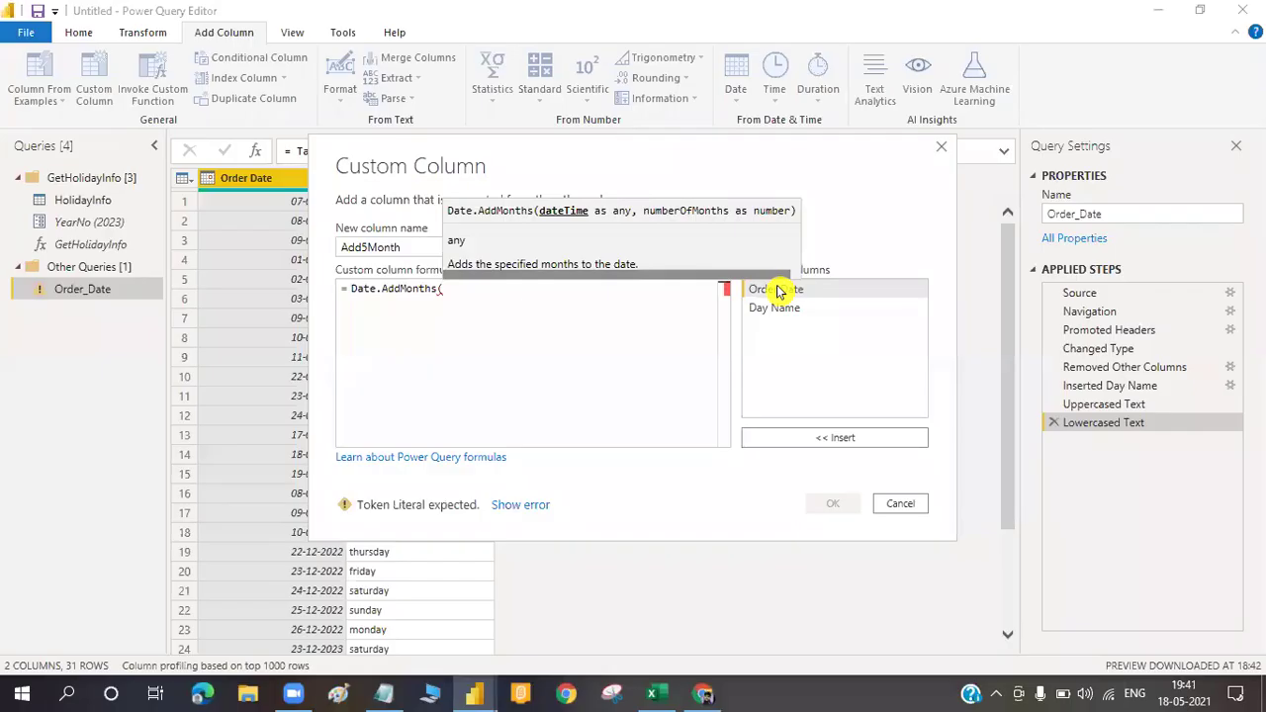
double_click(776, 289)
type(",")
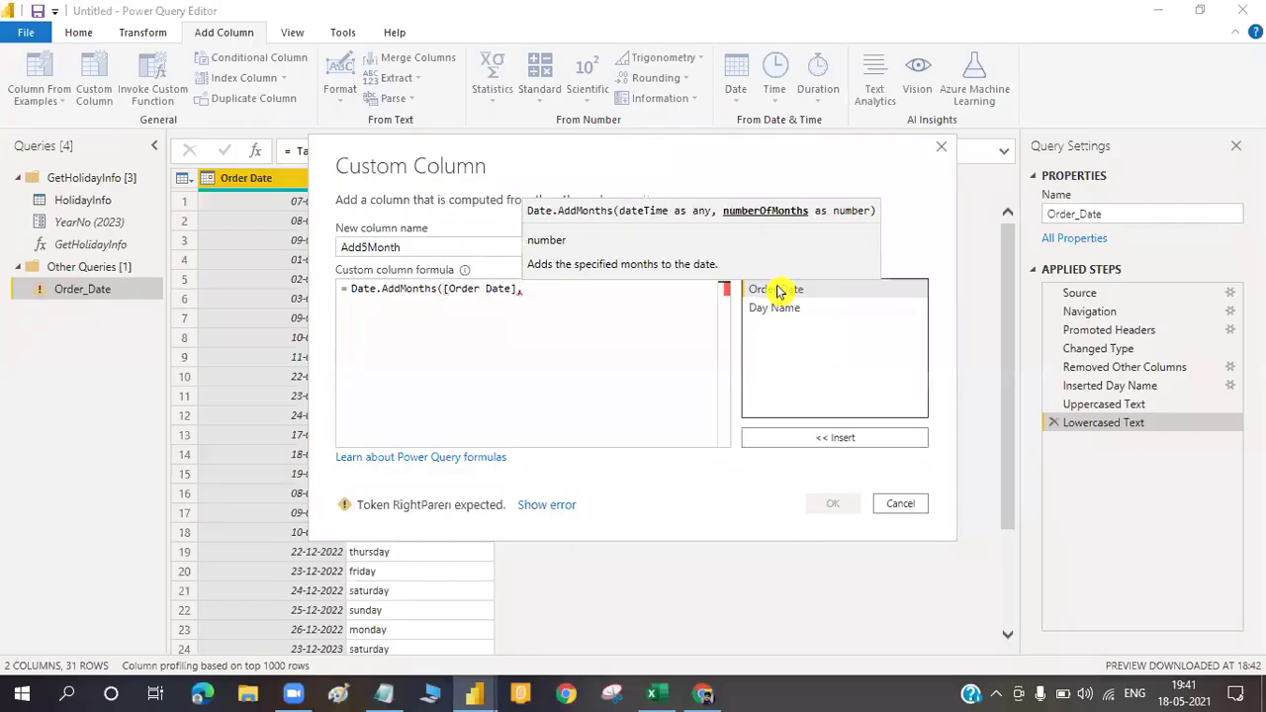
type("5)")
left_click(828, 505)
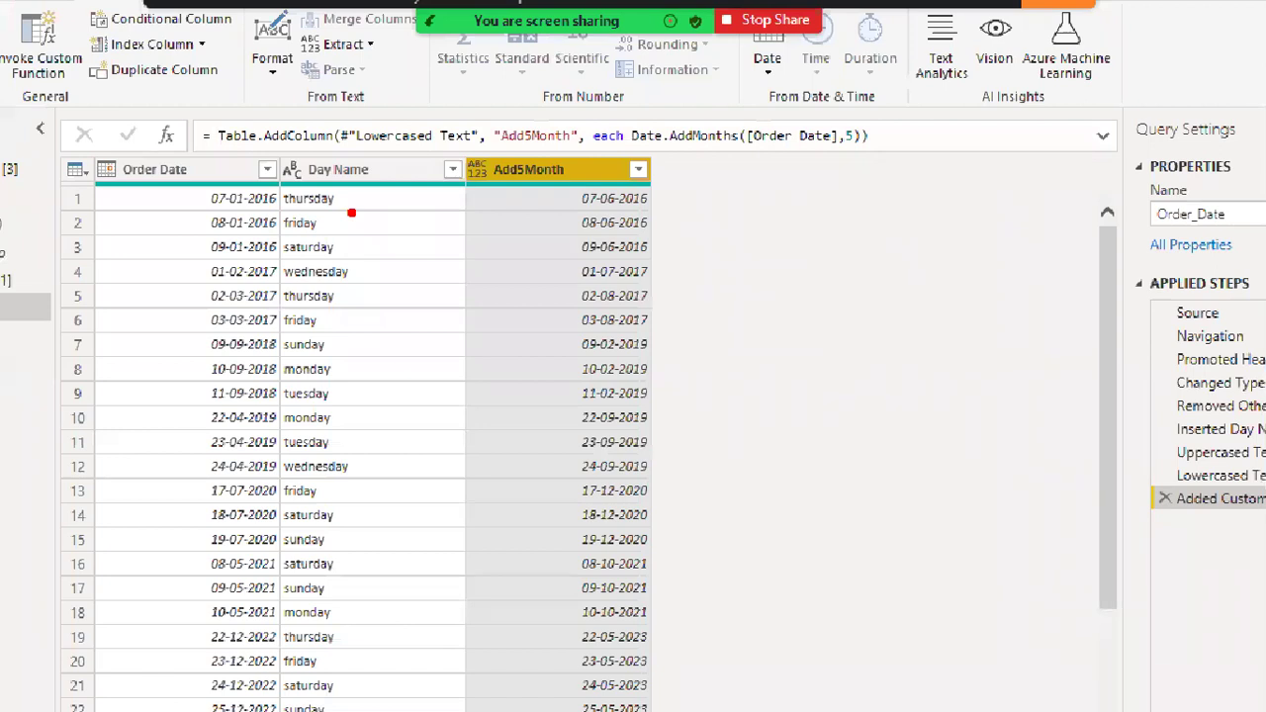
Compare the Order Date values with the Add5Month values on several rows by marking matching pairs
mouse_move(245, 206)
left_mouse_down()
mouse_move(542, 240)
mouse_move(607, 200)
left_mouse_up()
left_click(261, 246)
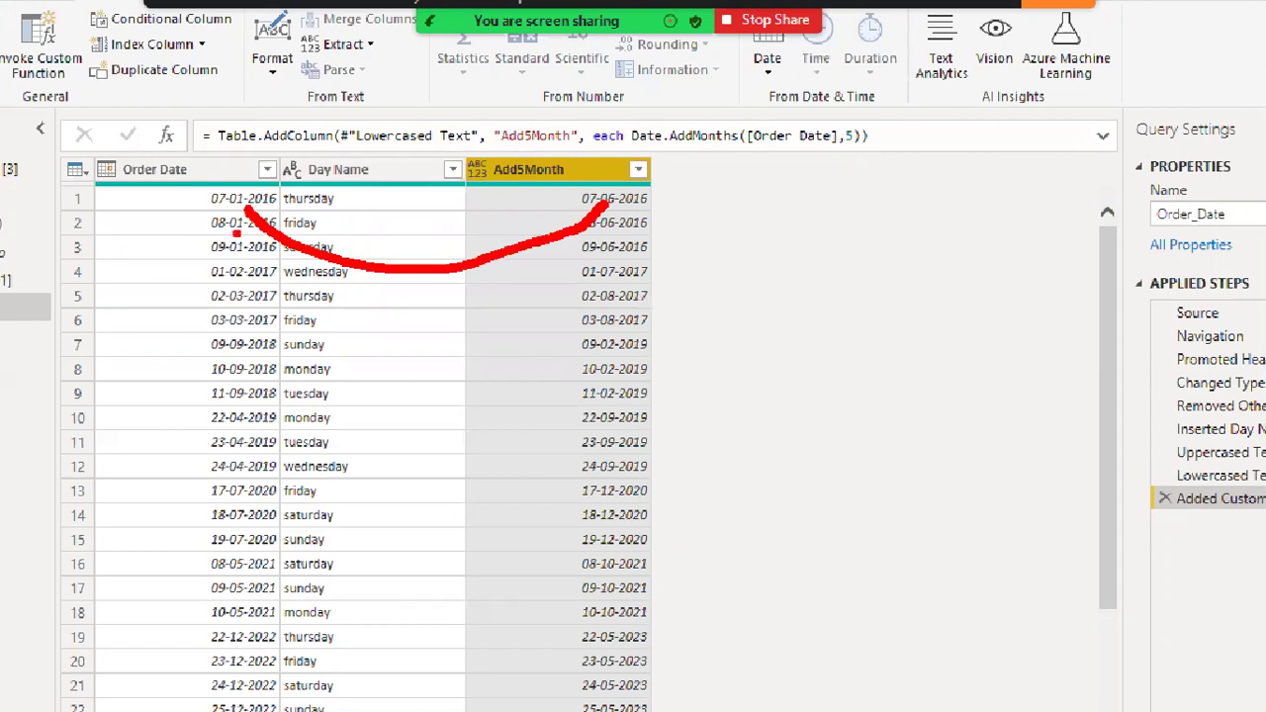
left_click_drag(237, 234, 577, 240)
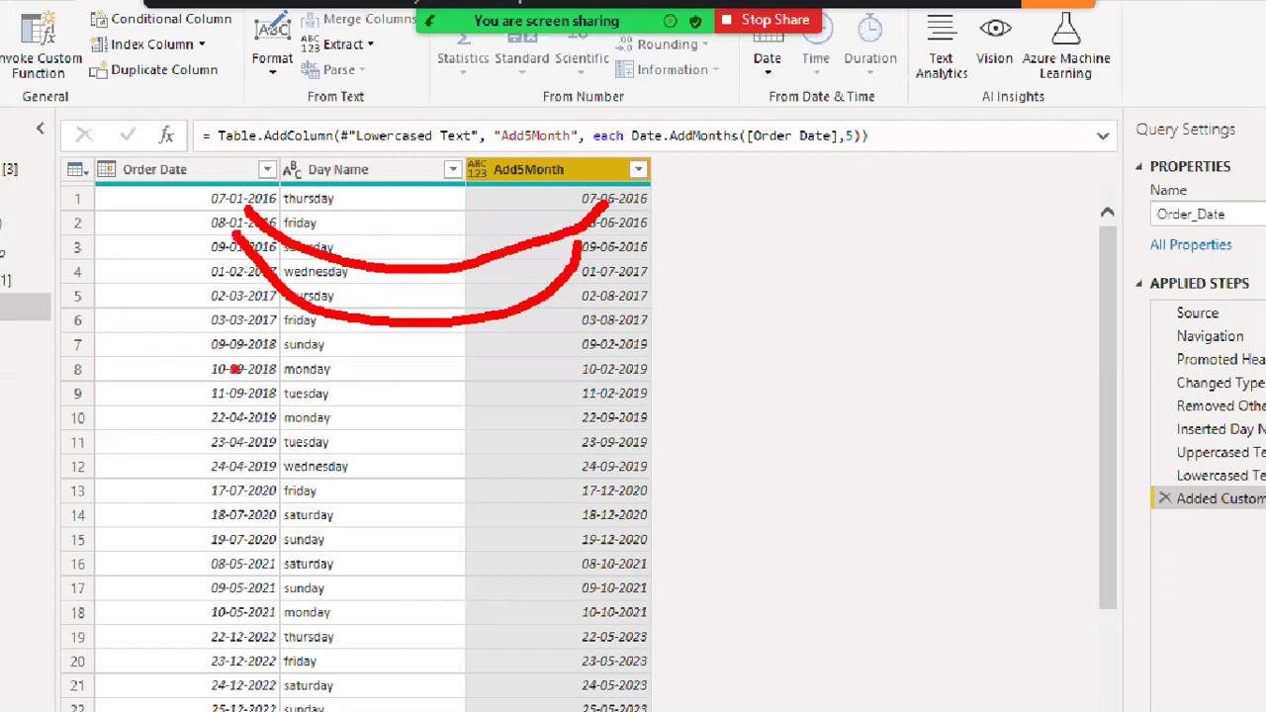
mouse_move(232, 347)
left_mouse_down()
mouse_move(530, 397)
mouse_move(609, 350)
left_mouse_up()
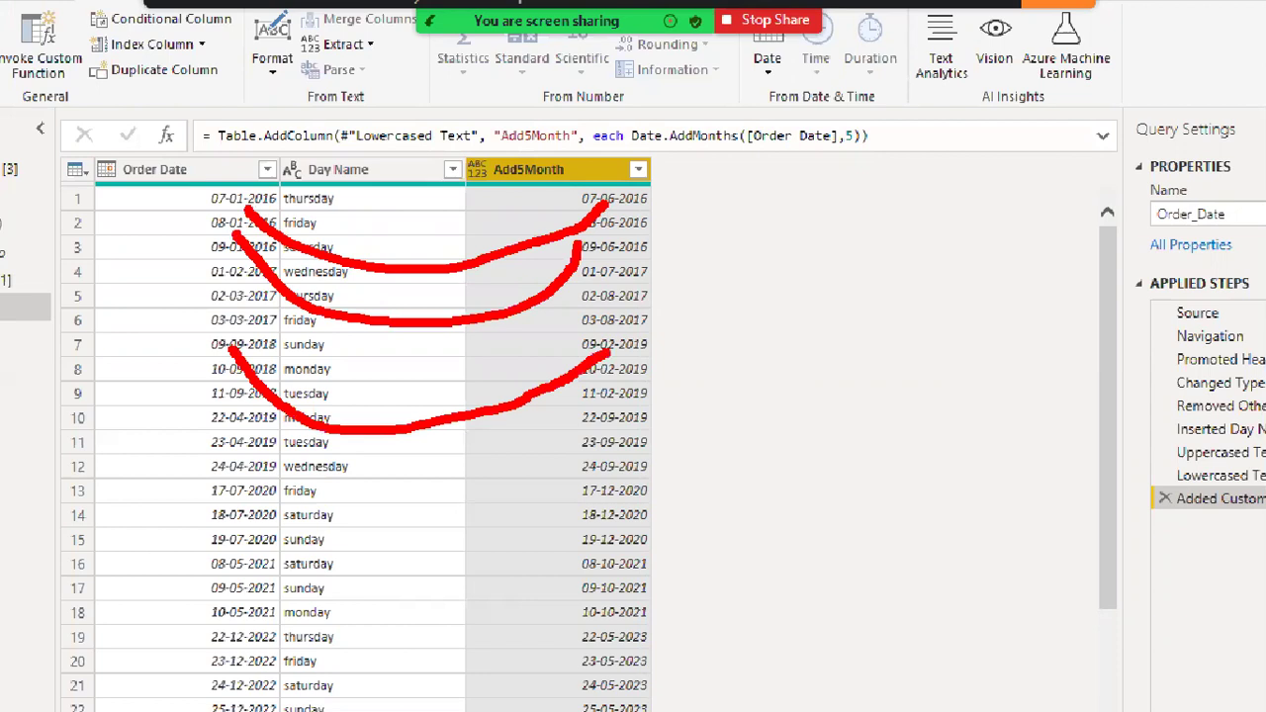
left_click(230, 514)
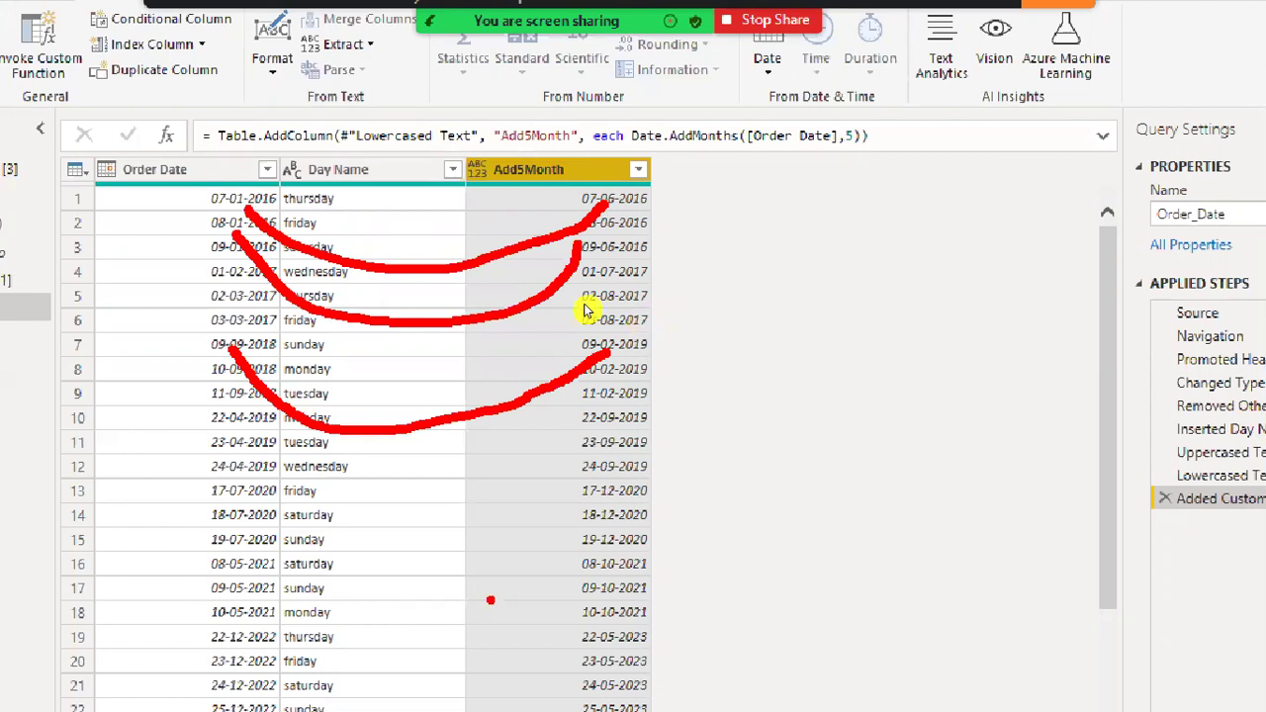
key("Escape")
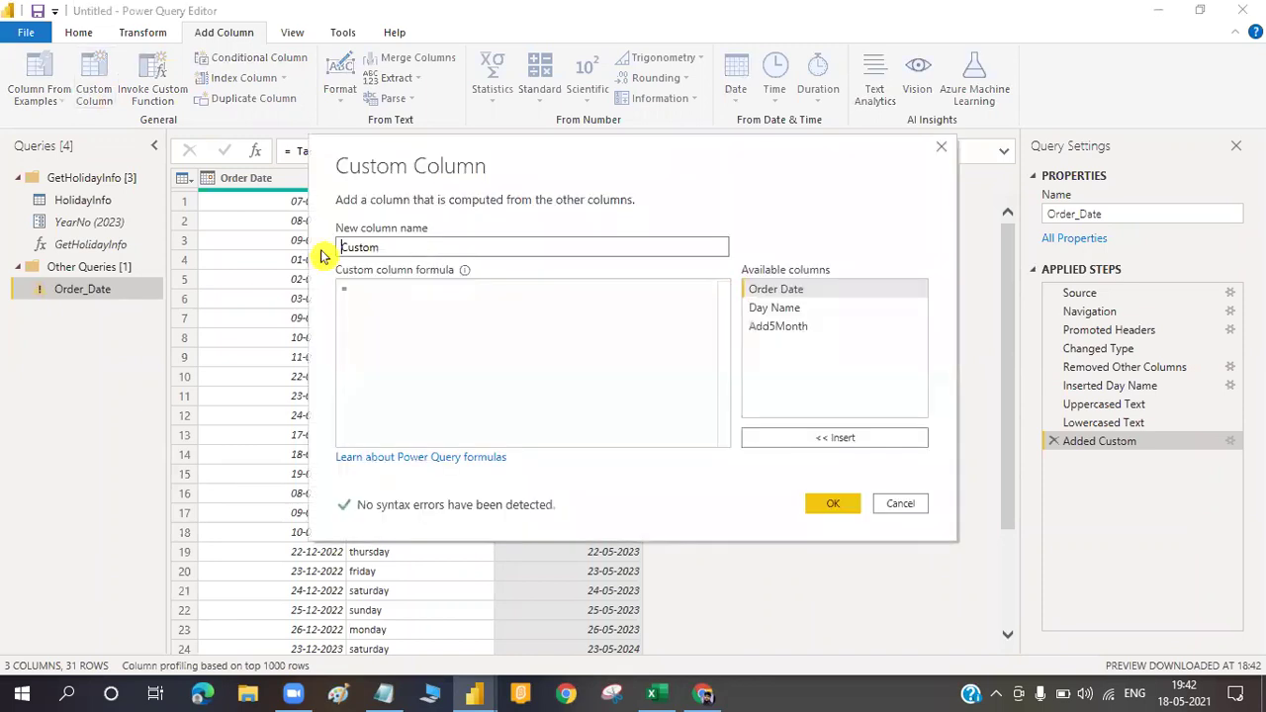
Add a custom column named Sub5Month with the formula Date.AddMonths([Order Date],-5)
type("Sub5Mo")
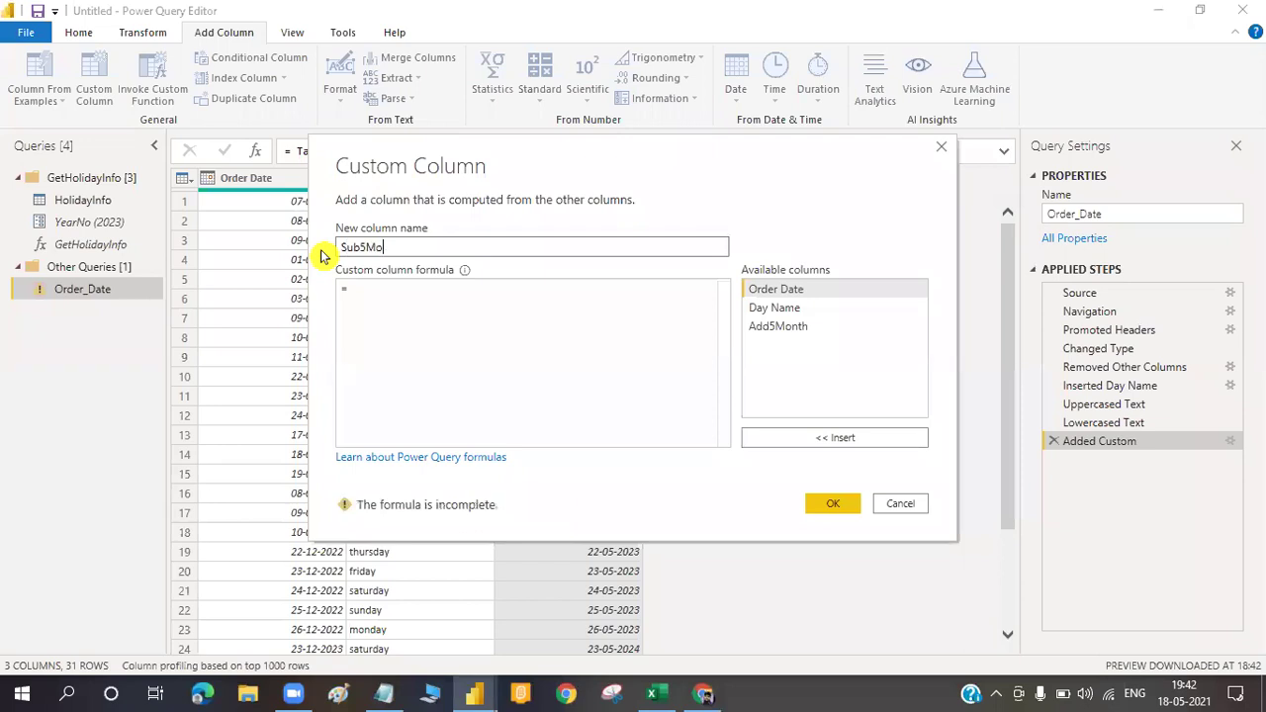
type("nth")
left_click(366, 303)
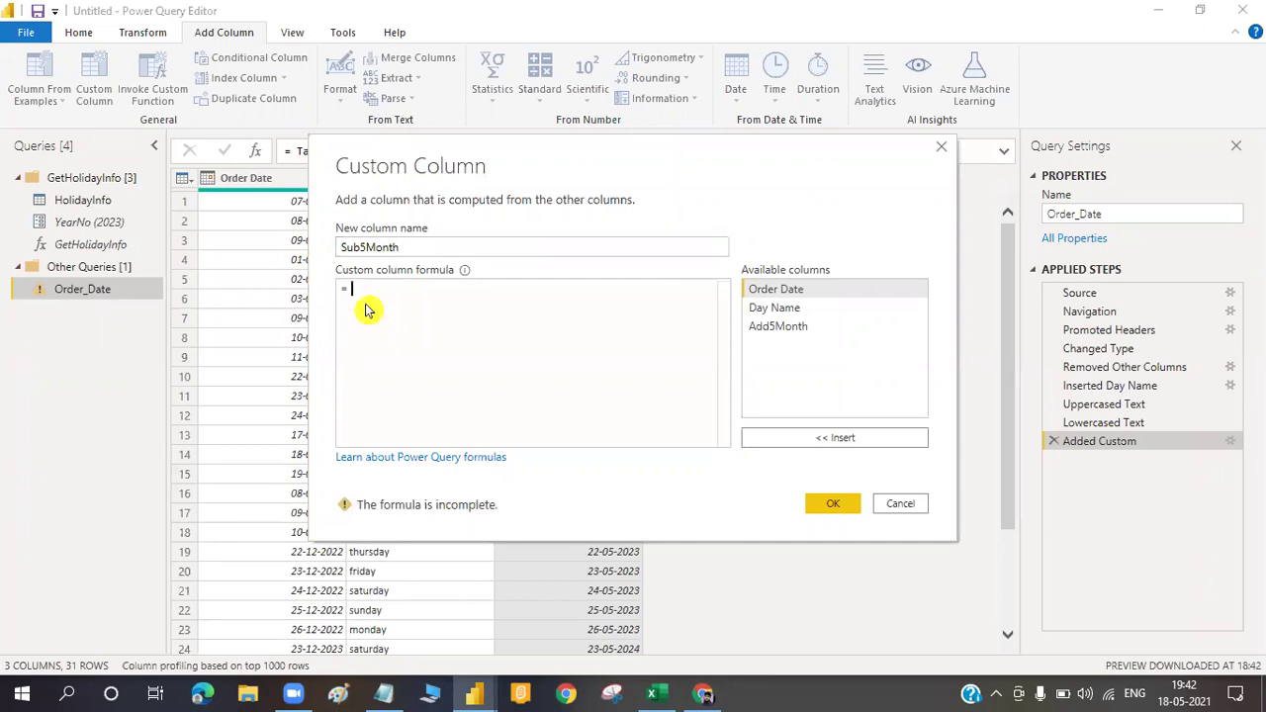
type("Date")
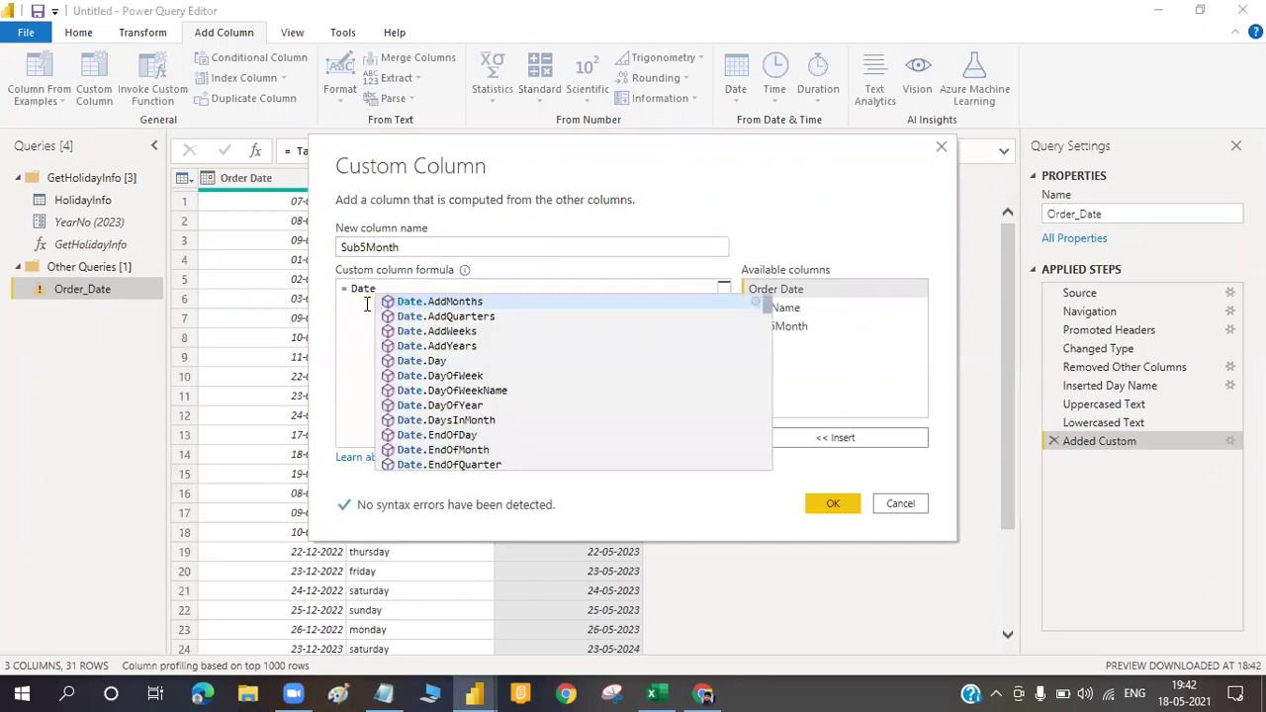
type("add")
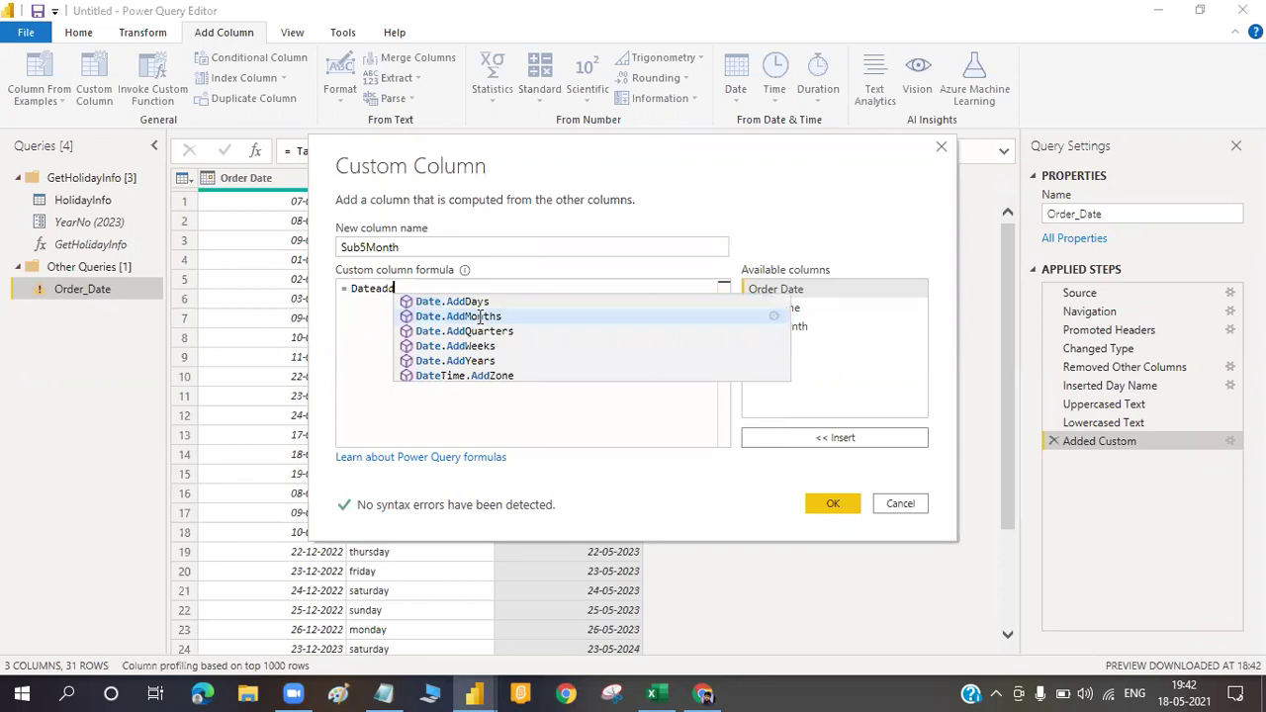
left_click(479, 317)
type("(")
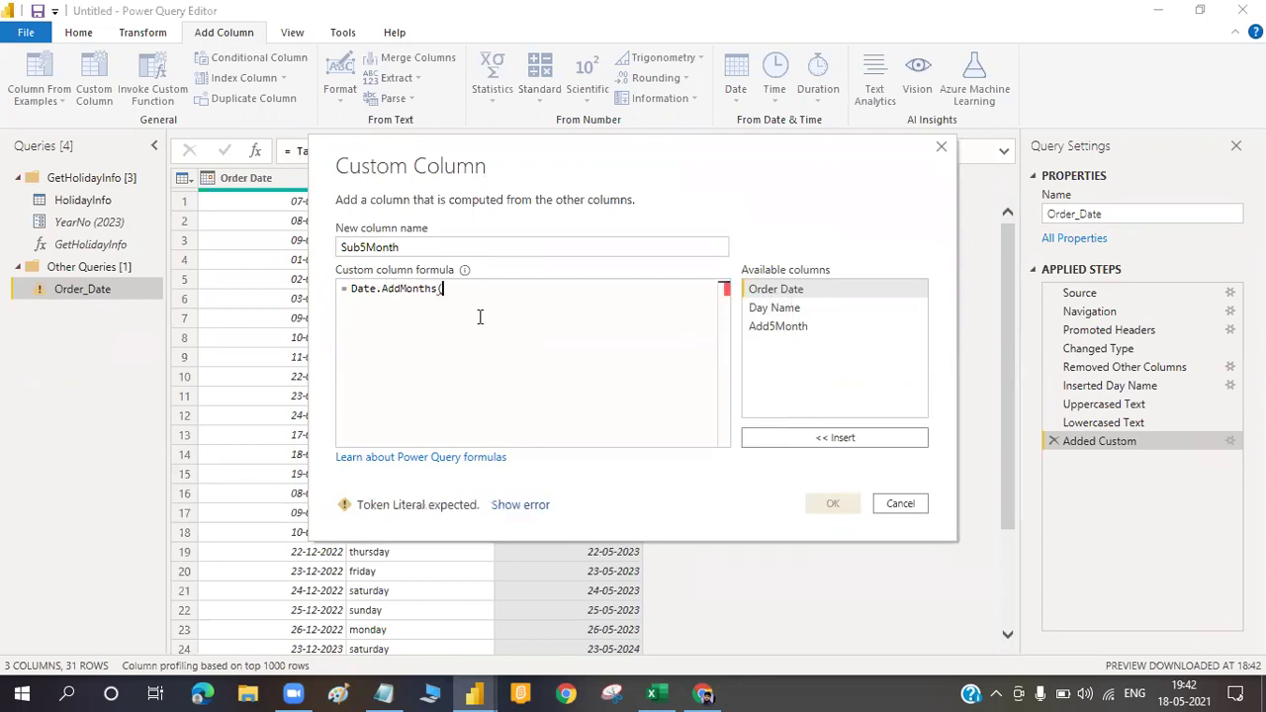
double_click(767, 290)
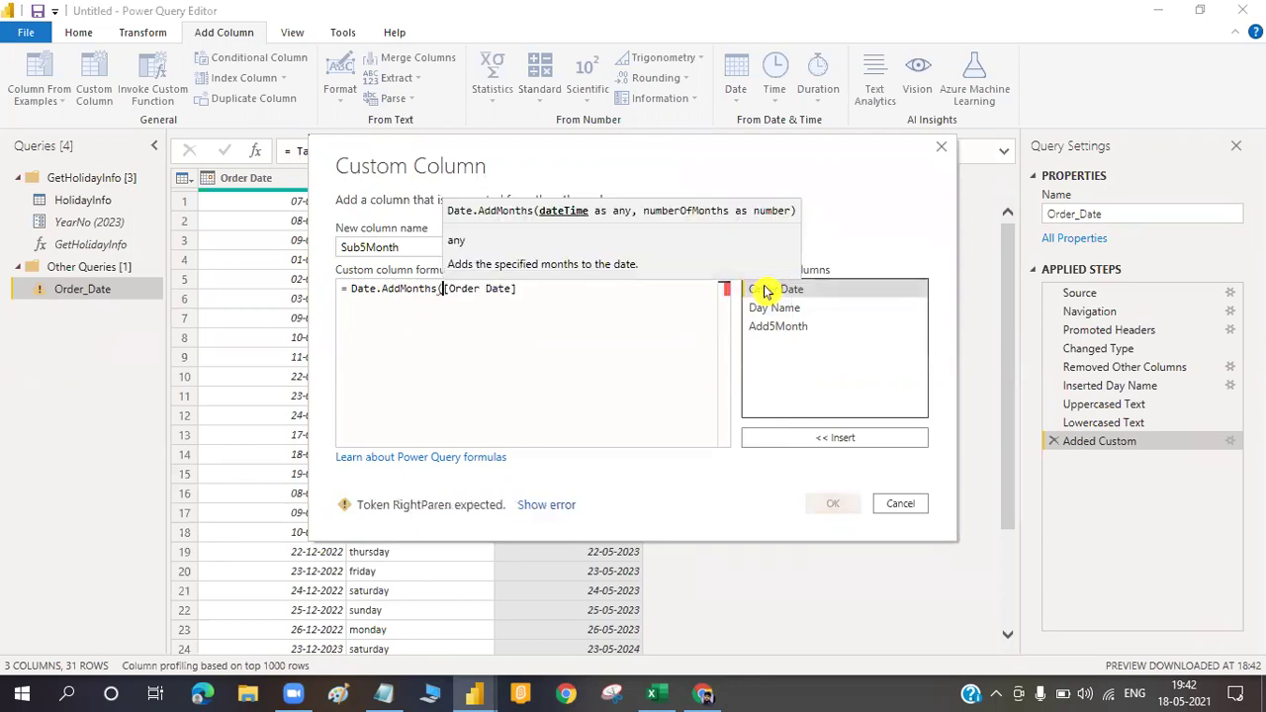
type(",-5)")
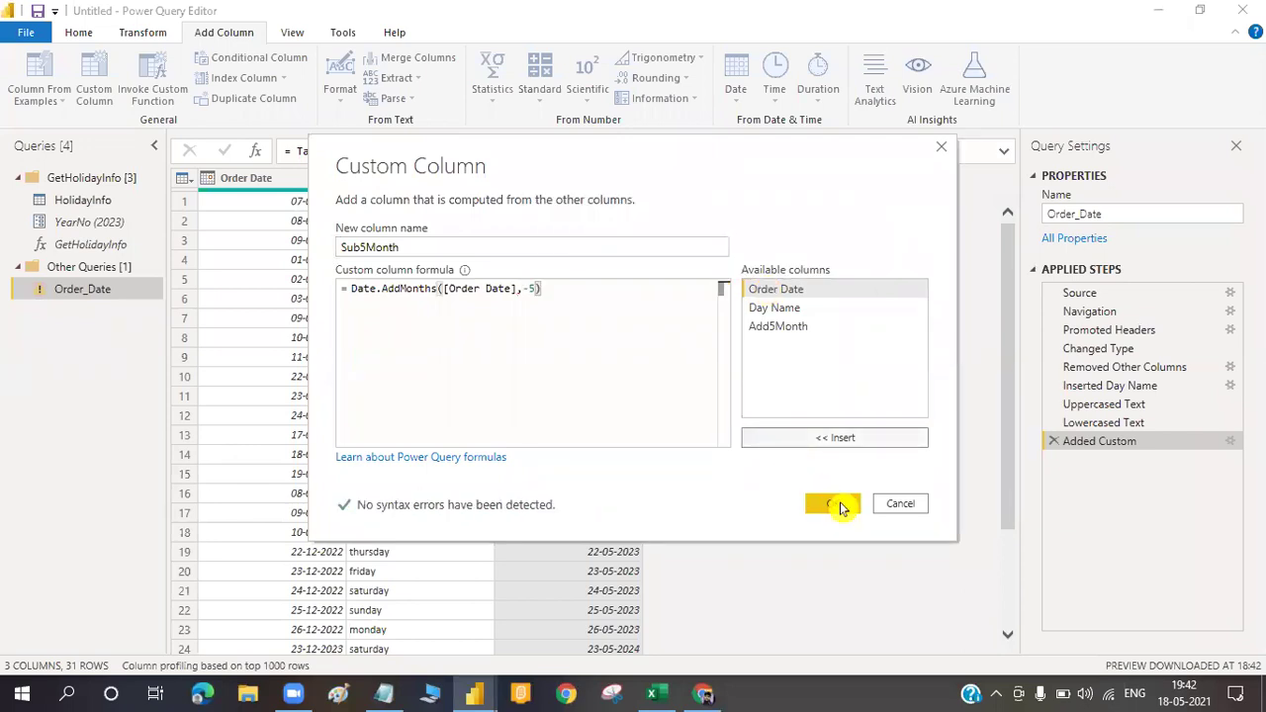
left_click(839, 506)
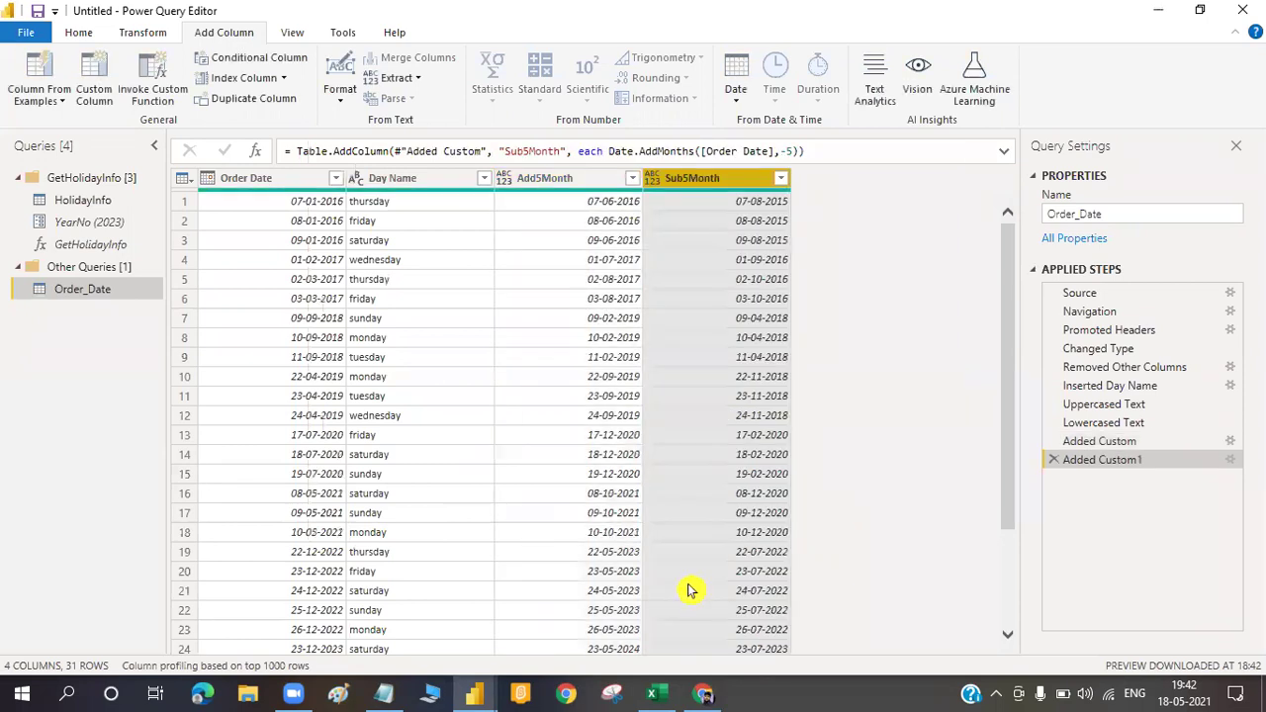
Return to the Notepad notes and review the MonthName and Dayname entries of topic iv
left_click(376, 696)
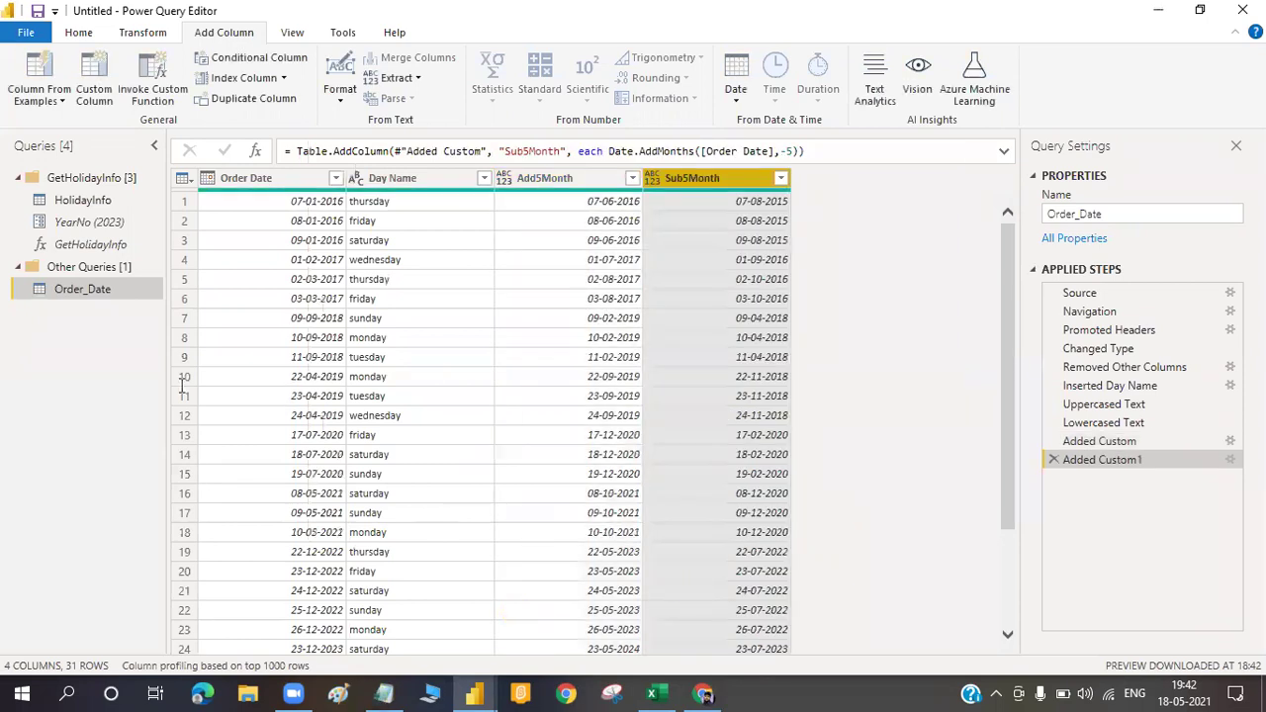
double_click(301, 403)
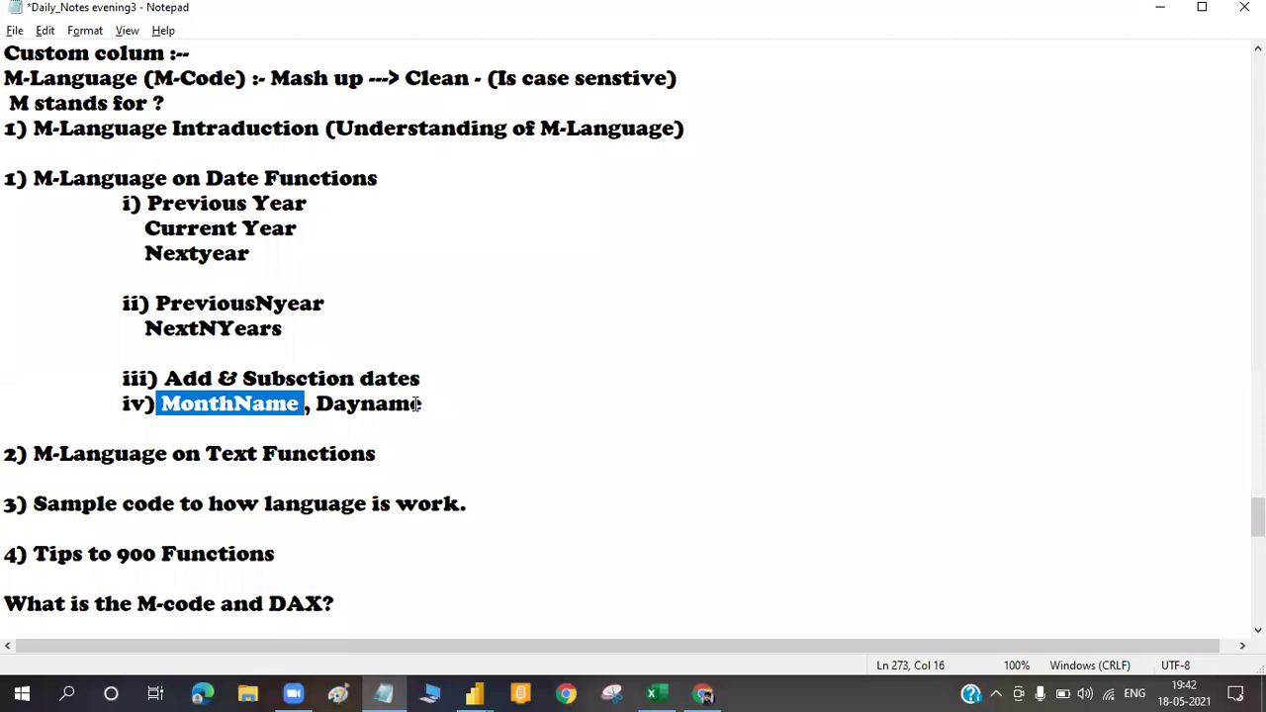
double_click(480, 403)
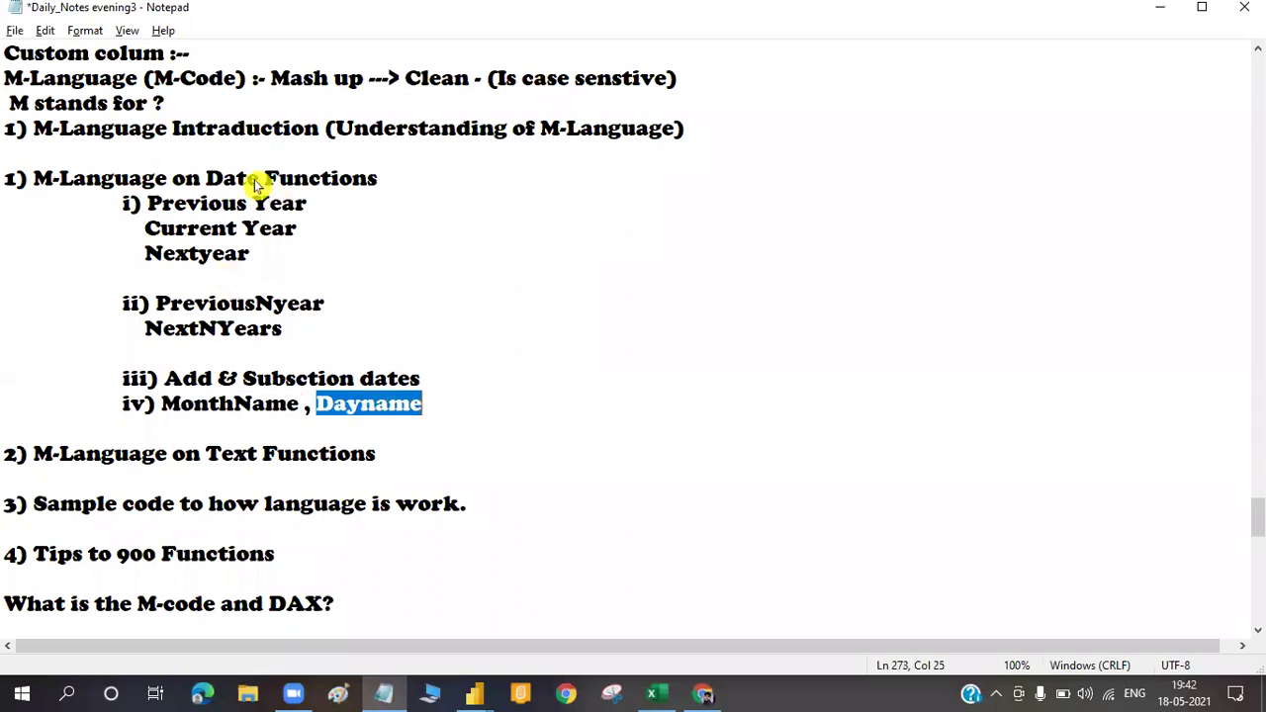
Switch to Power Query Editor and name a new custom column Dayname in the Order_Date query
key("alt+Tab")
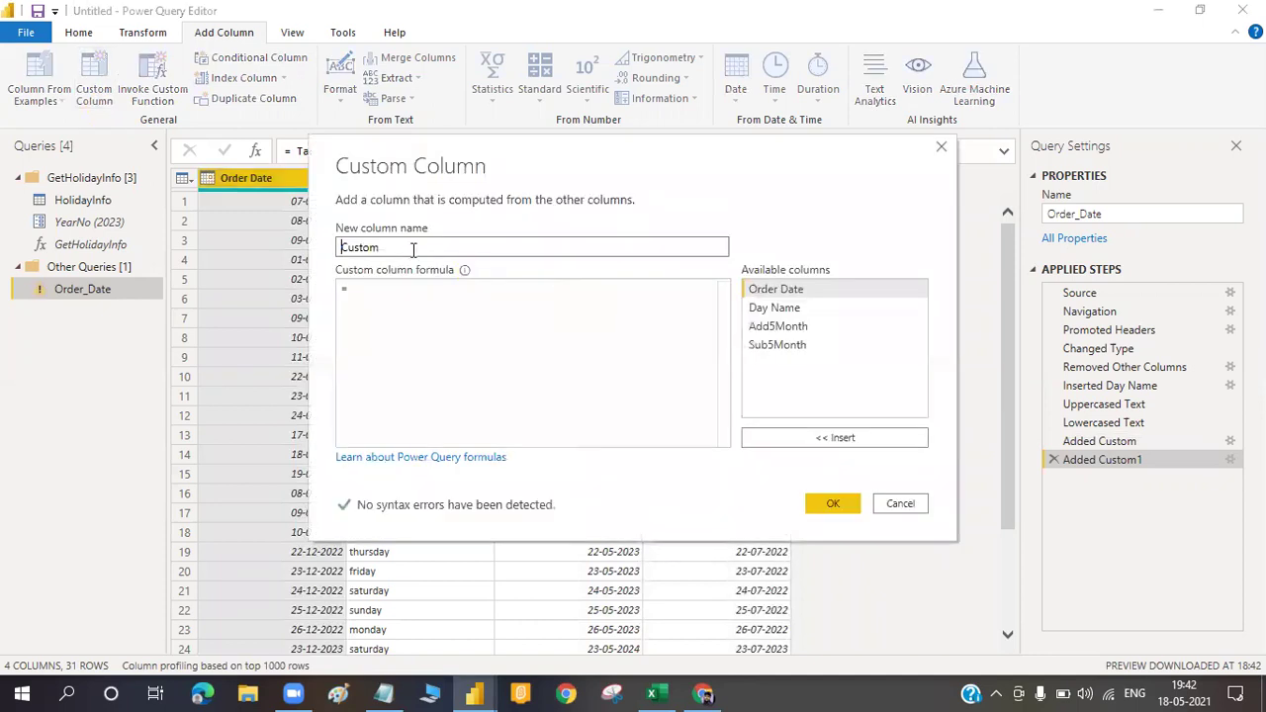
key("ctrl+a")
key("BackSpace")
type("Dau")
key("BackSpace")
type("yname")
Enter the formula Date.DayOfWeekName([Order Date]) and create the Dayname column
left_click(384, 288)
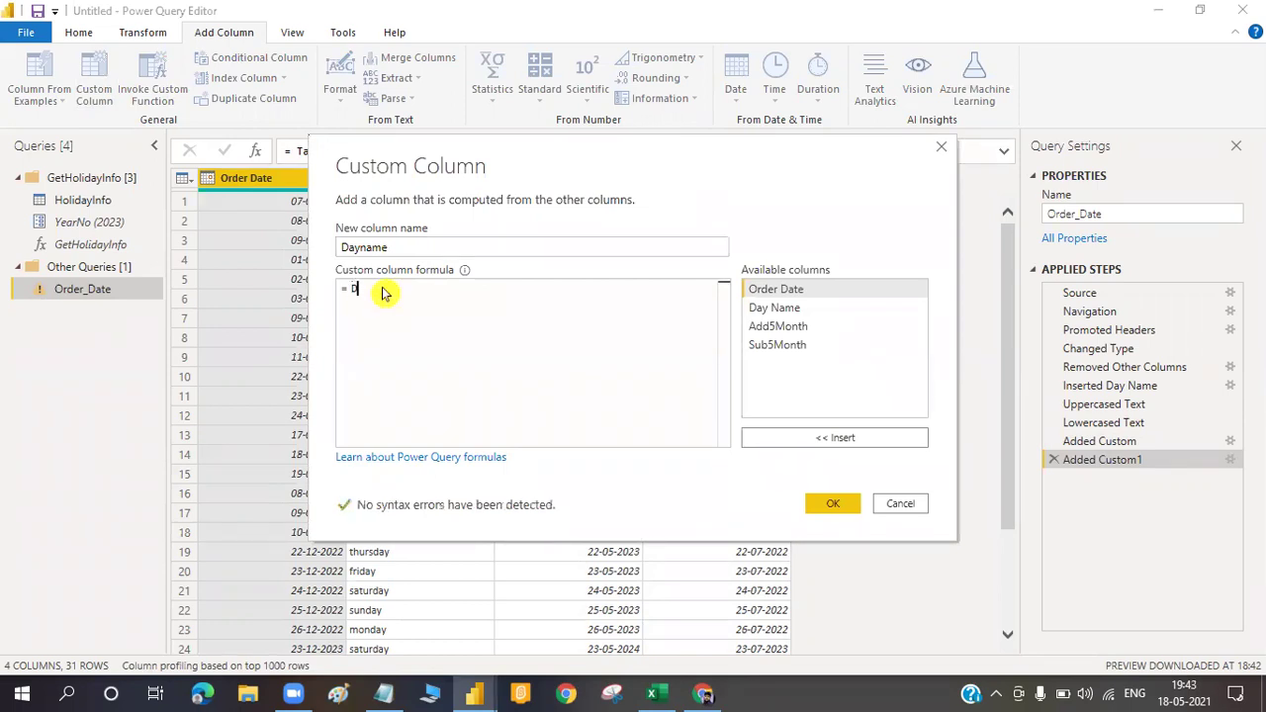
type("Dayna")
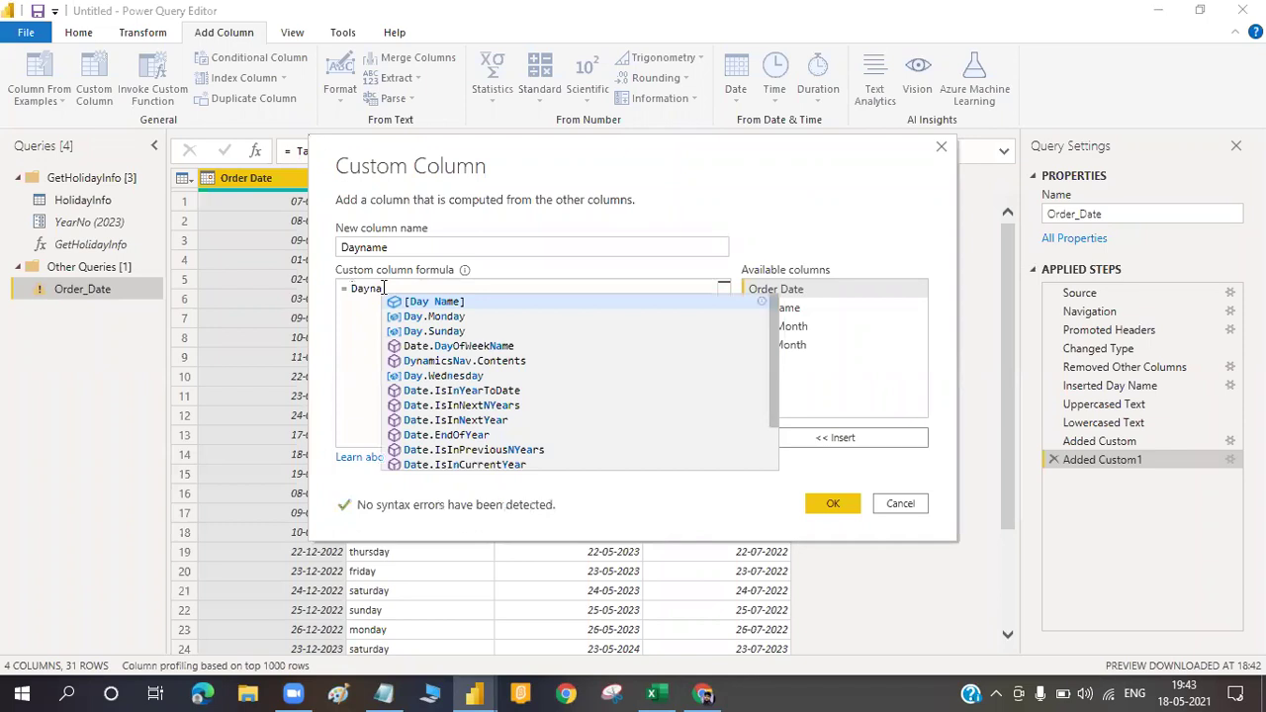
type("e")
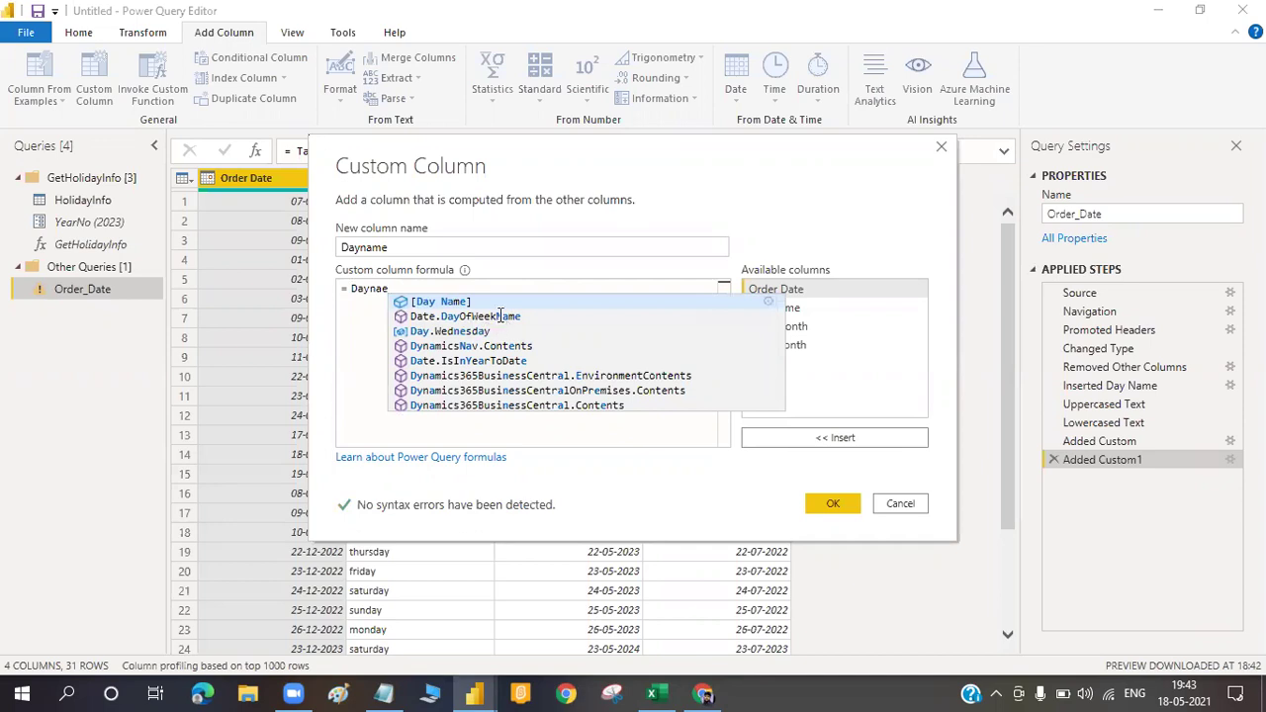
left_click(500, 315)
type("(")
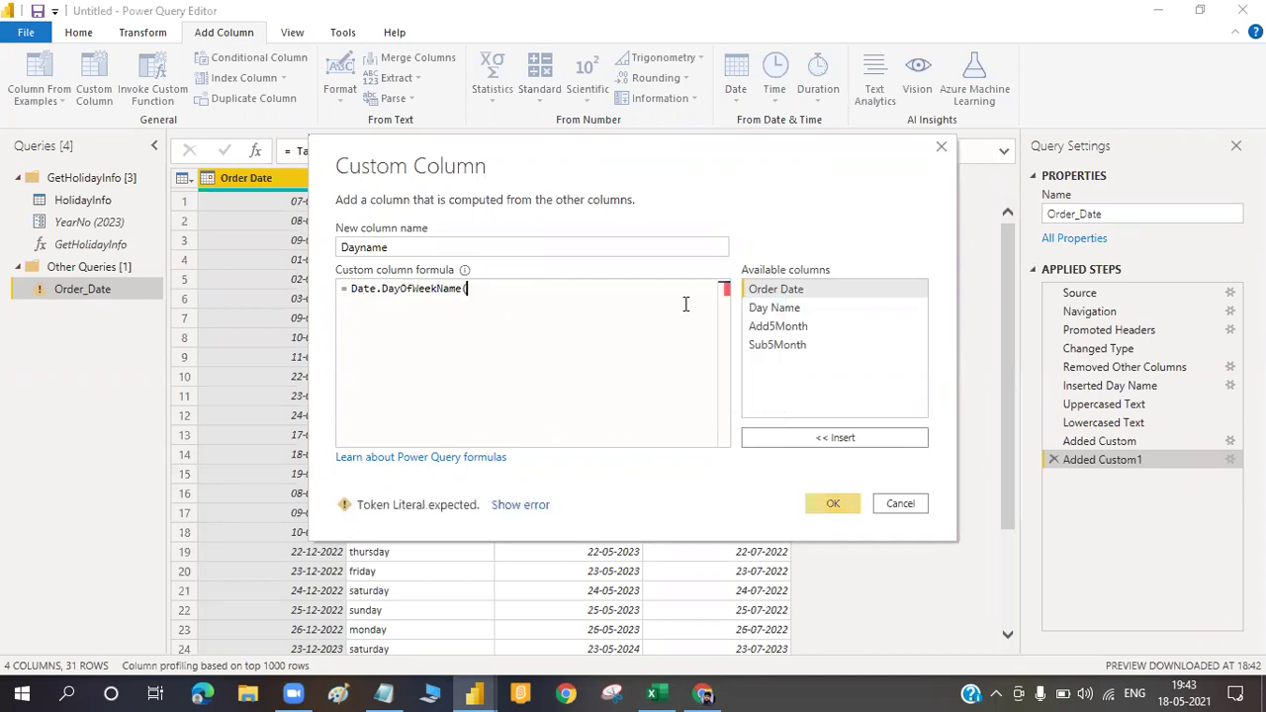
left_click(784, 290)
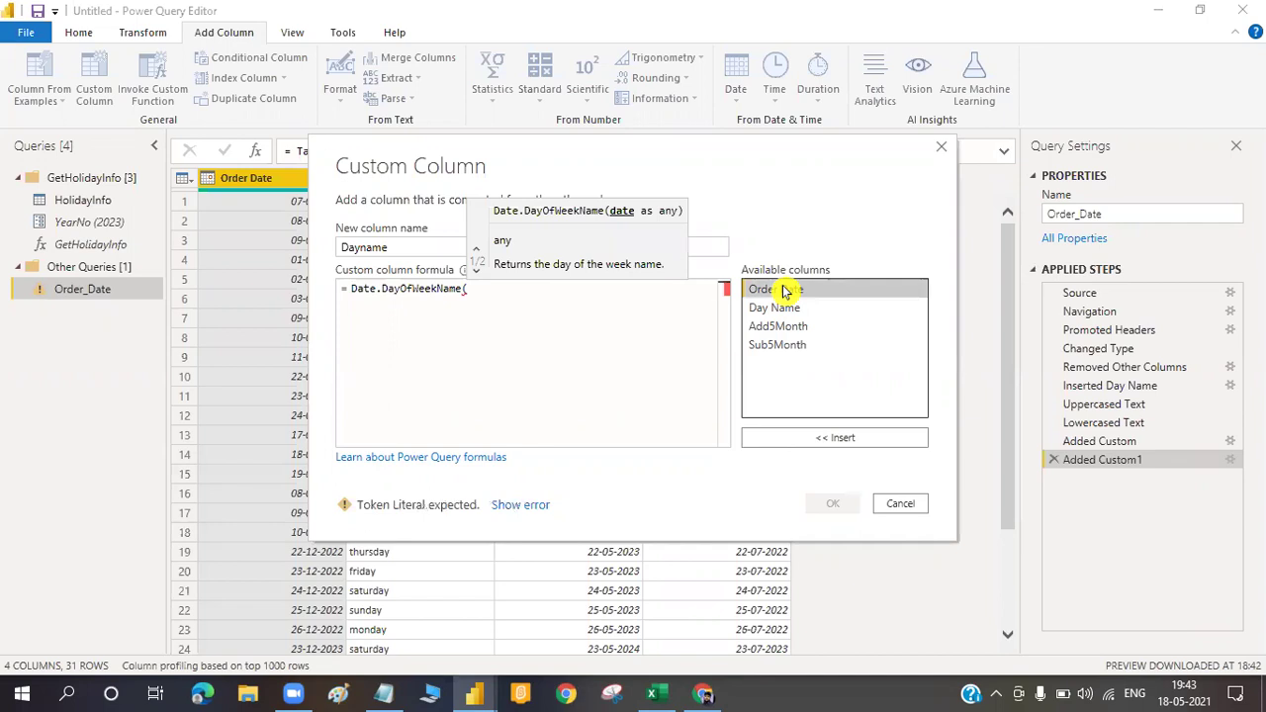
double_click(784, 289)
type(")")
left_click(824, 503)
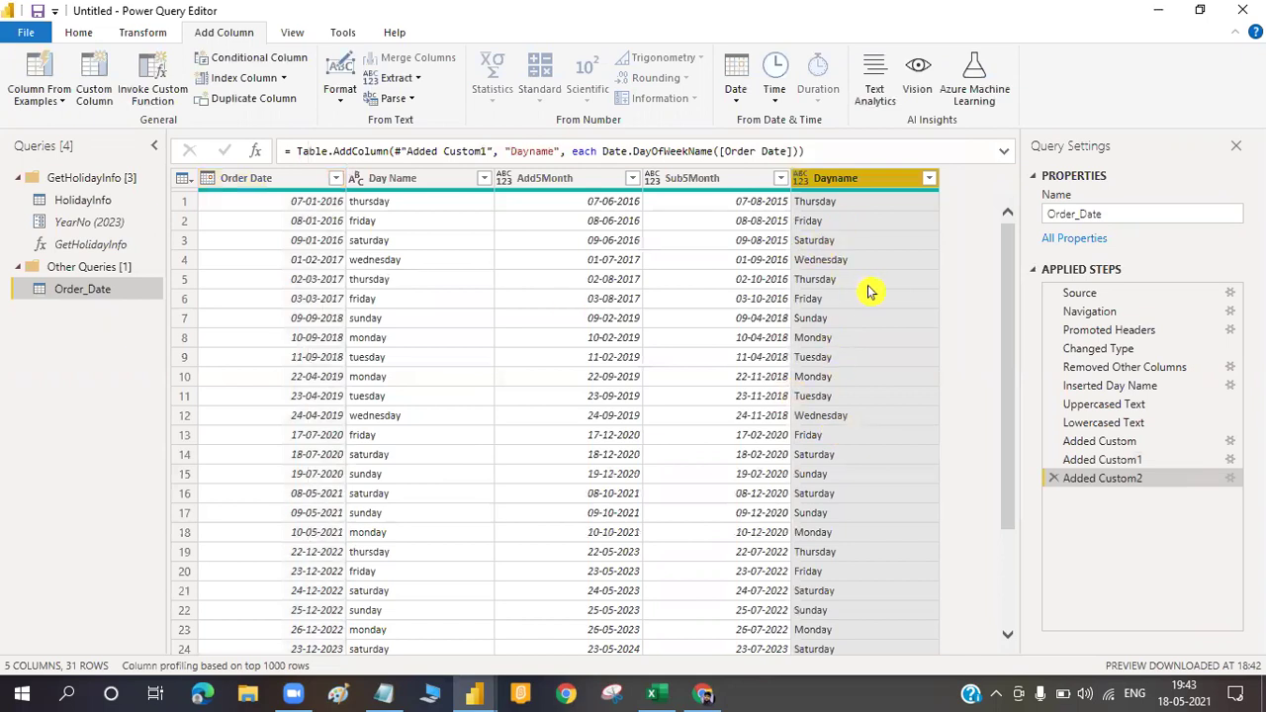
Start another custom column in the Order_Date query and name it MonthName
left_click(94, 92)
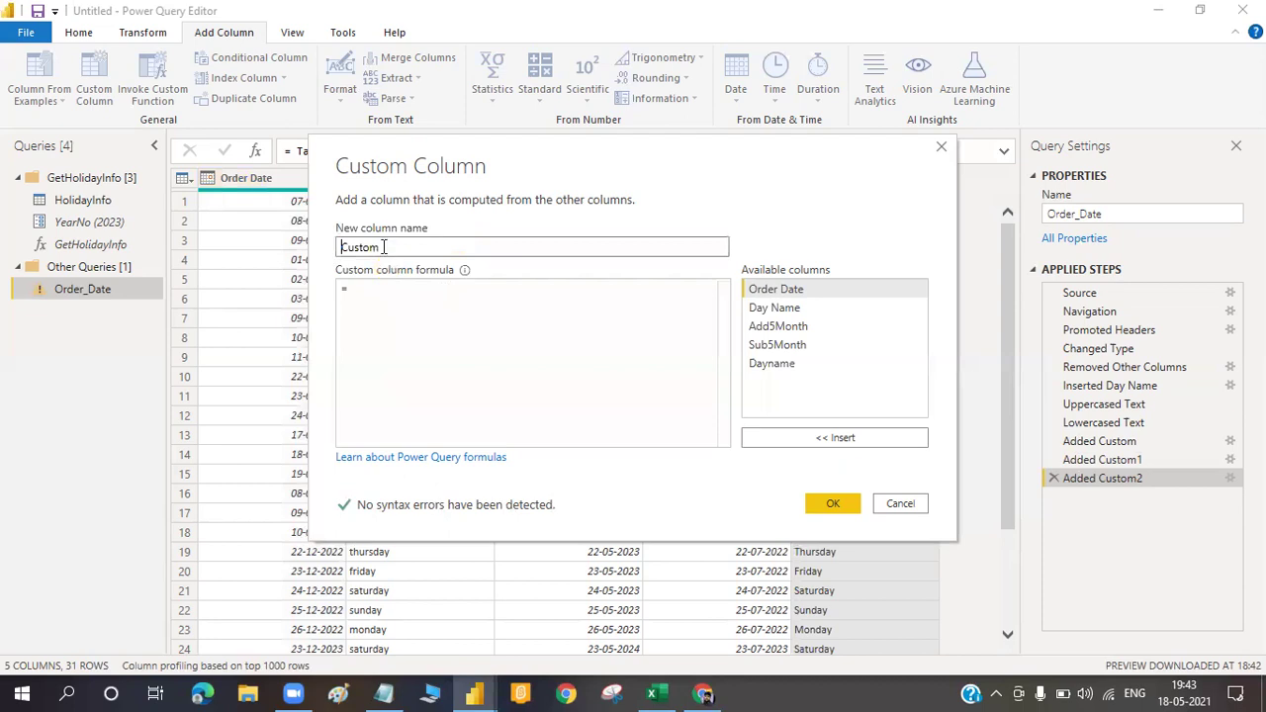
type("Cu")
key("BackSpace")
key("BackSpace")
type("Month")
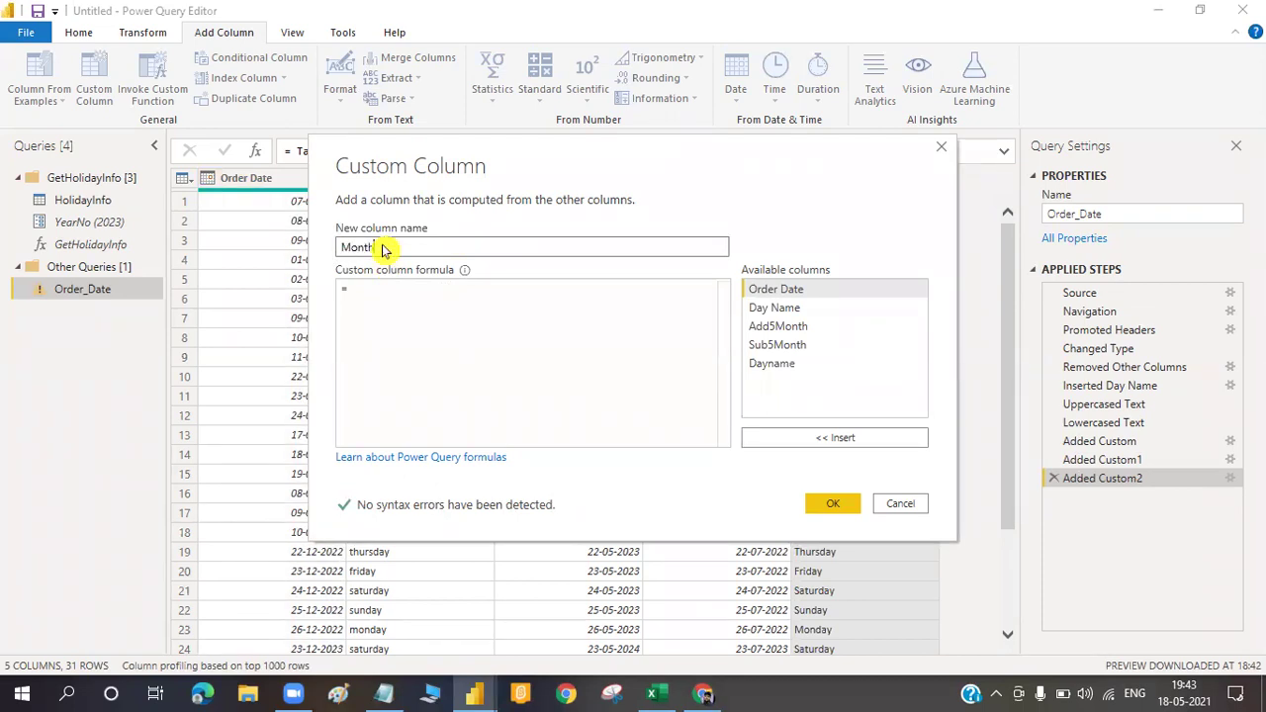
type("Name")
Enter the formula Date.MonthName([Order Date]) and create the MonthName column
left_click(374, 287)
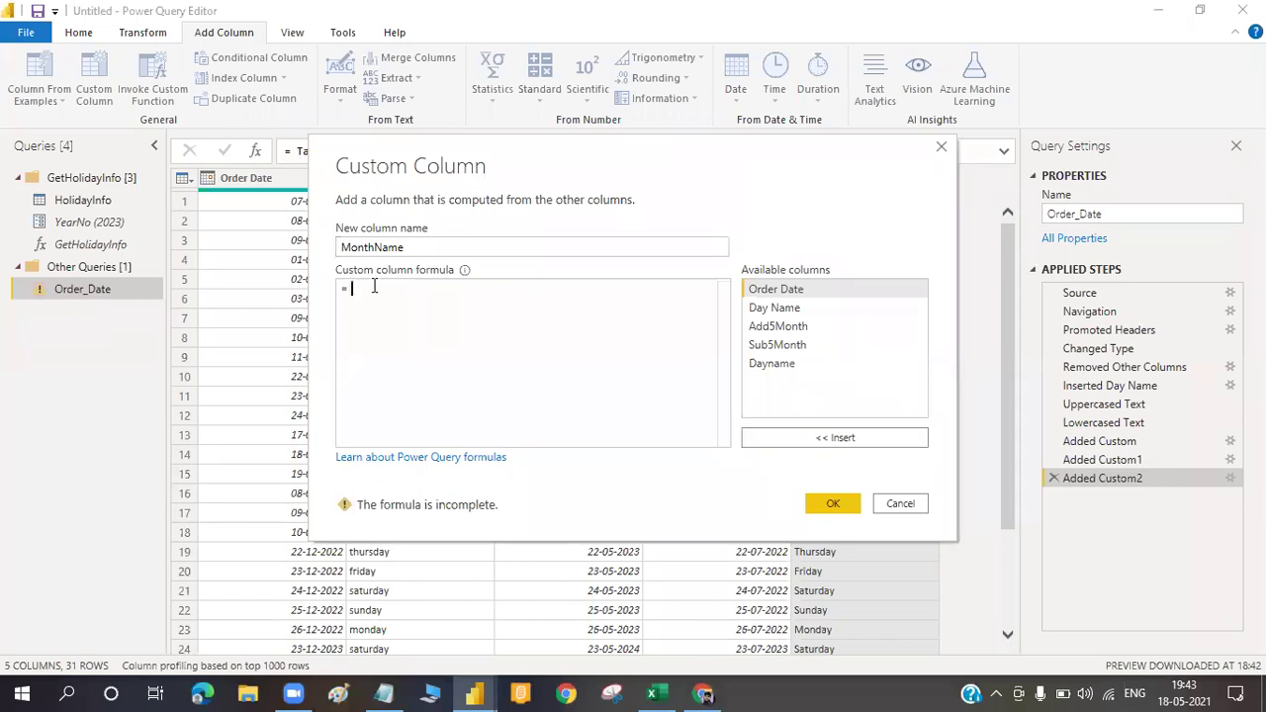
type("M")
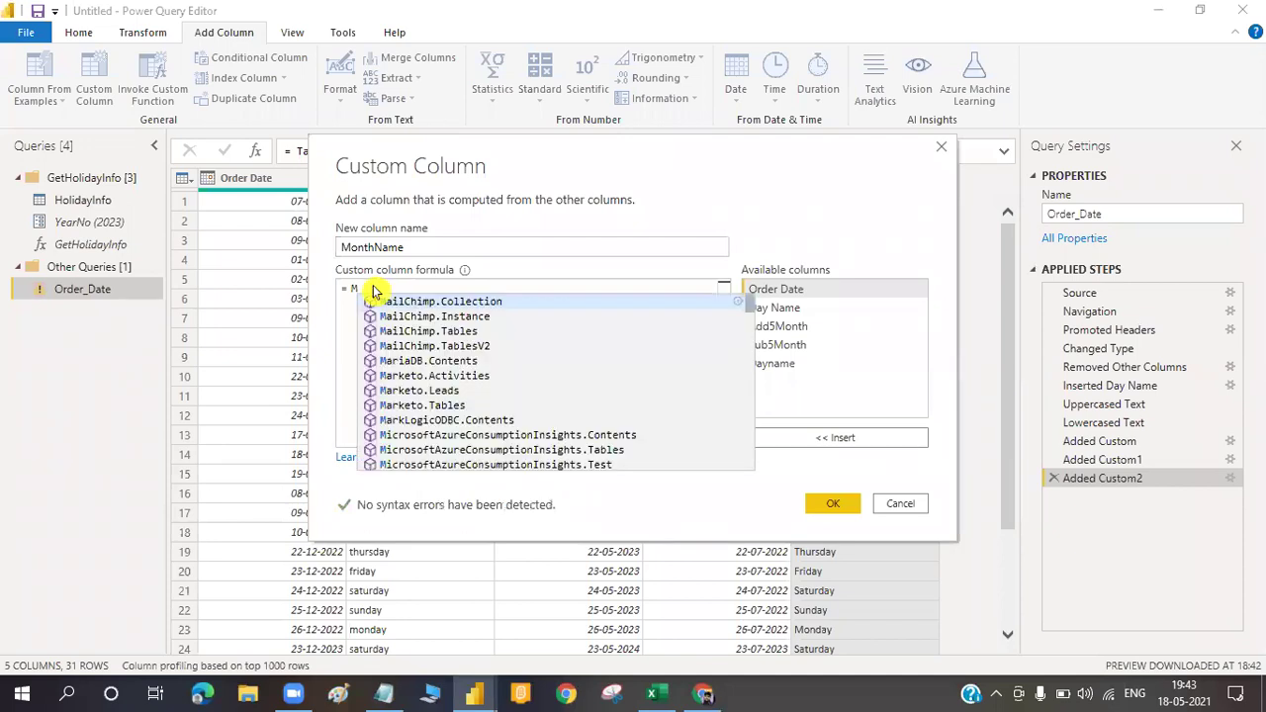
type("onth")
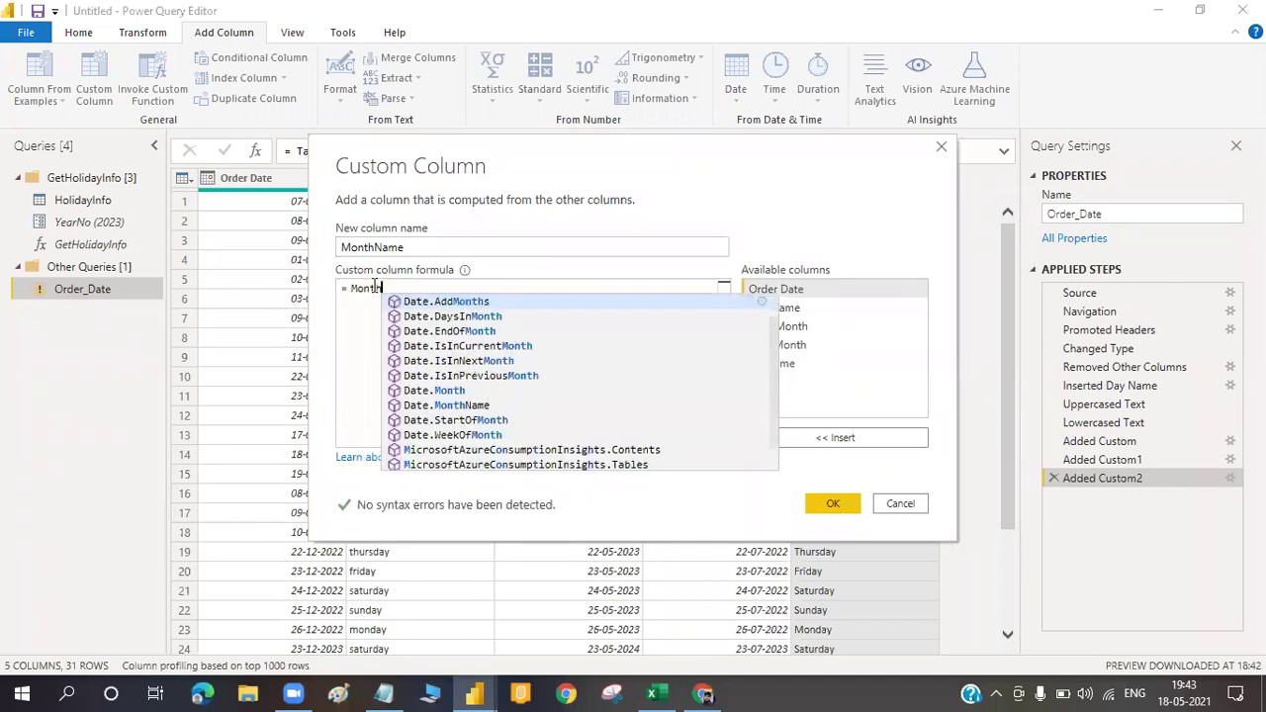
left_click(463, 405)
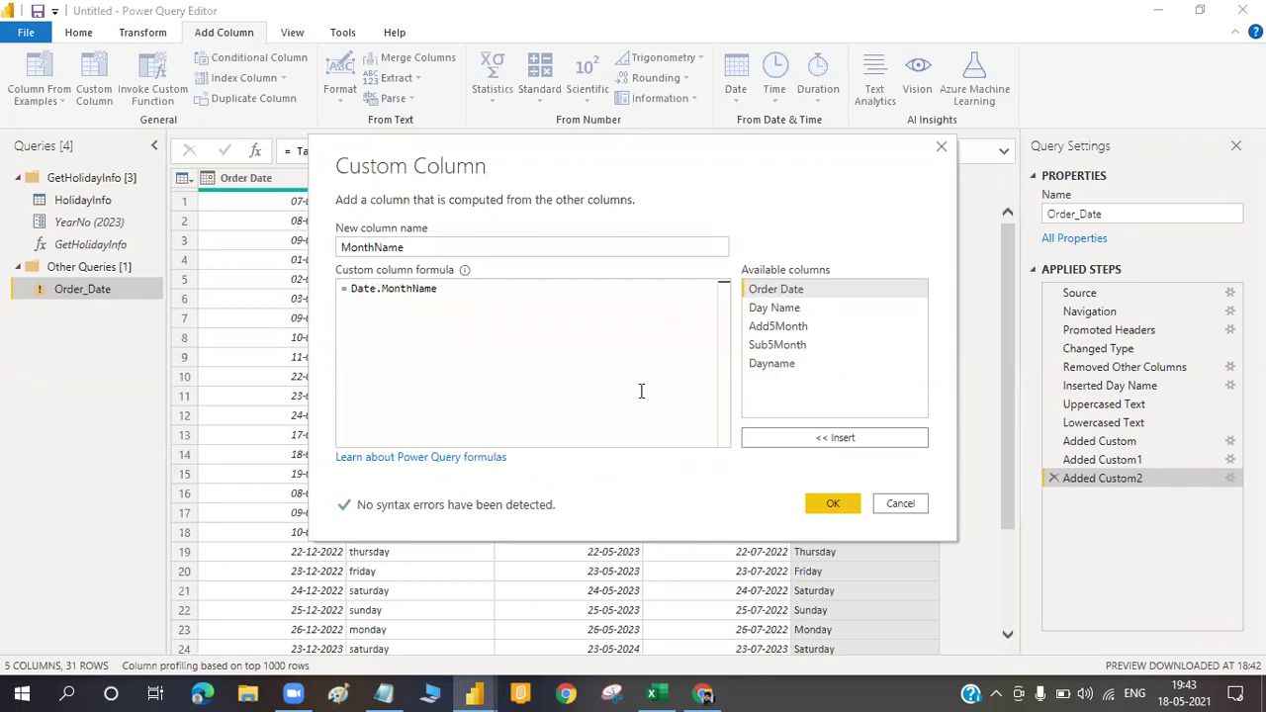
type("(")
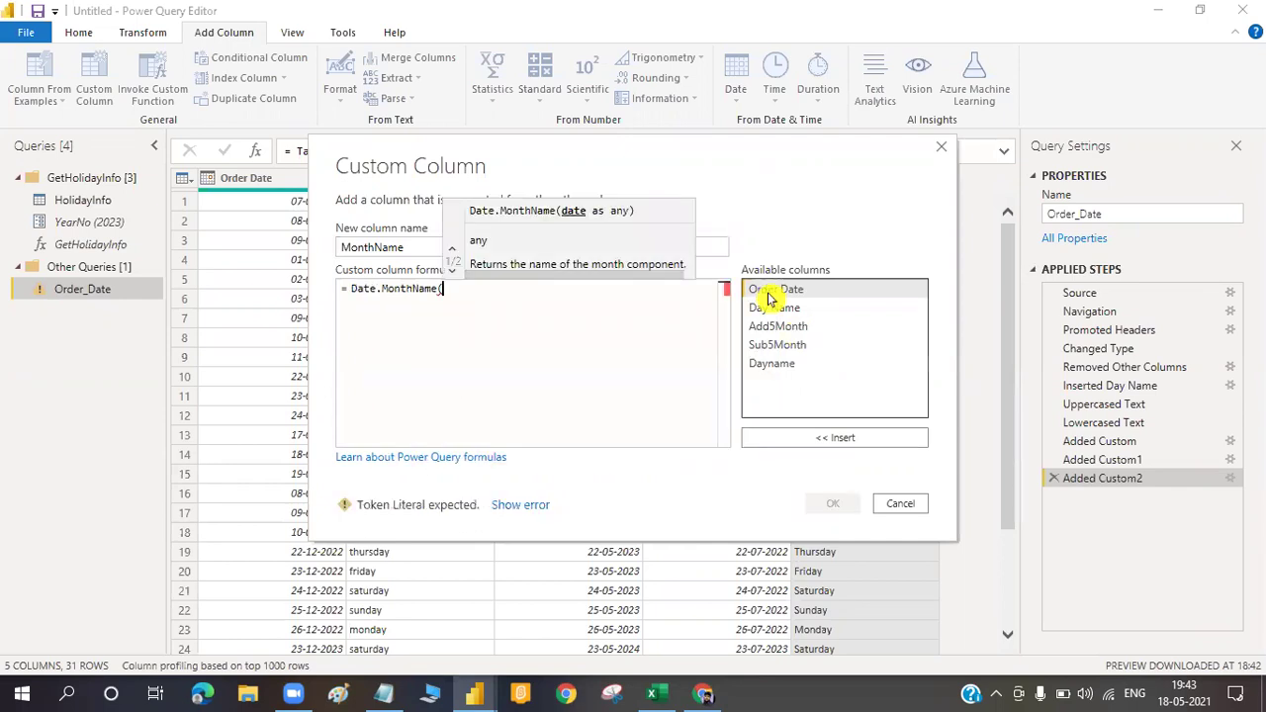
double_click(769, 299)
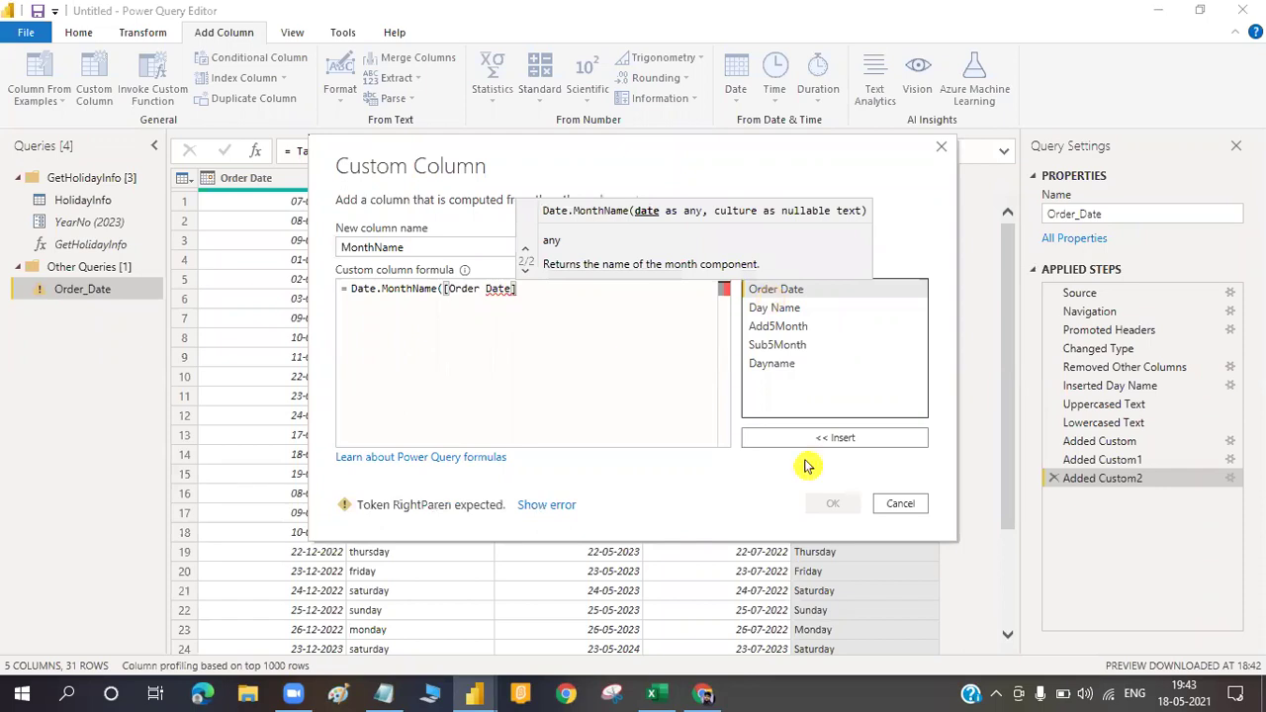
type(")")
left_click(828, 506)
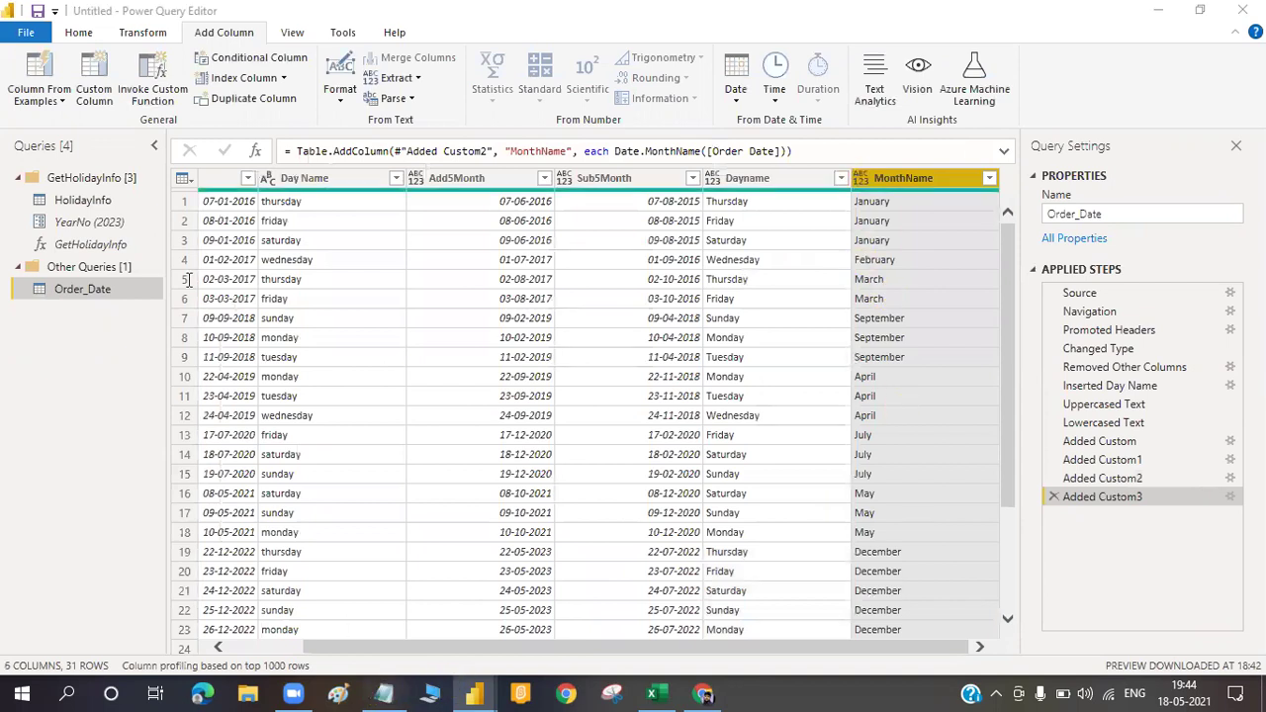
Return to the Notepad notes and review the date functions, text functions and sample code topics
key("alt+Tab")
left_click(8, 180)
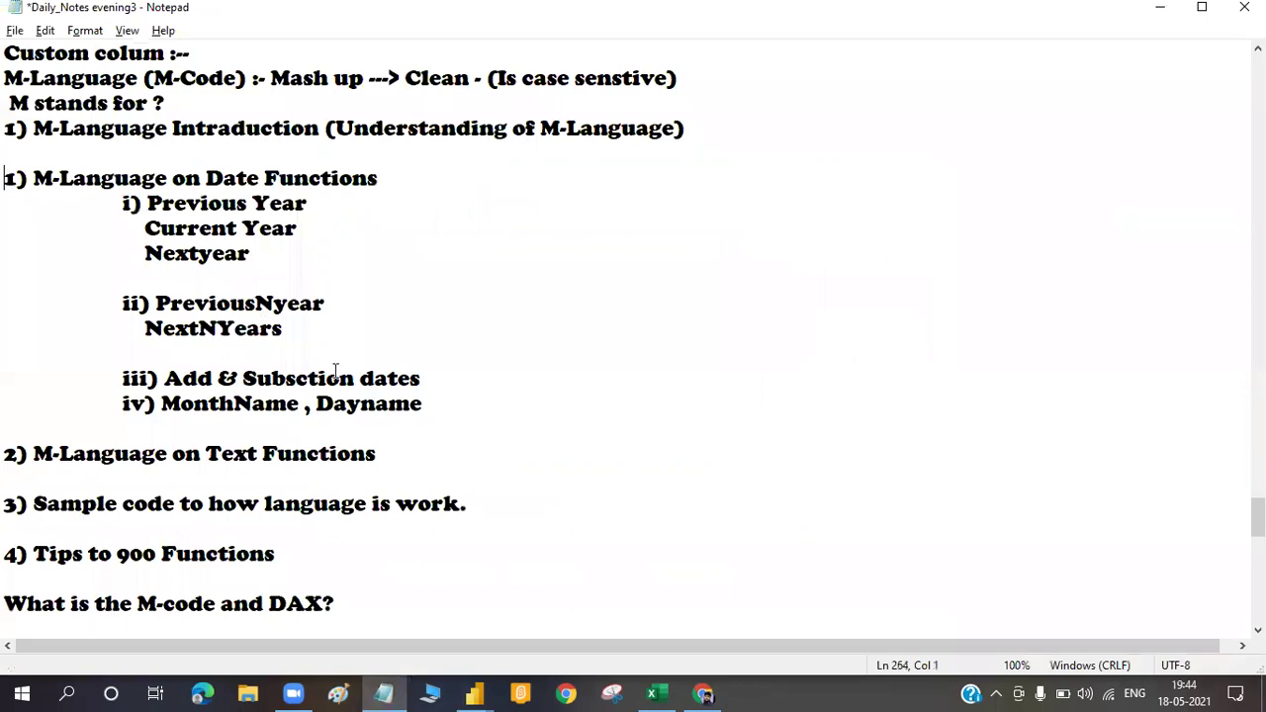
left_click(410, 403, "shift")
left_click(441, 409)
left_click(319, 451, "shift")
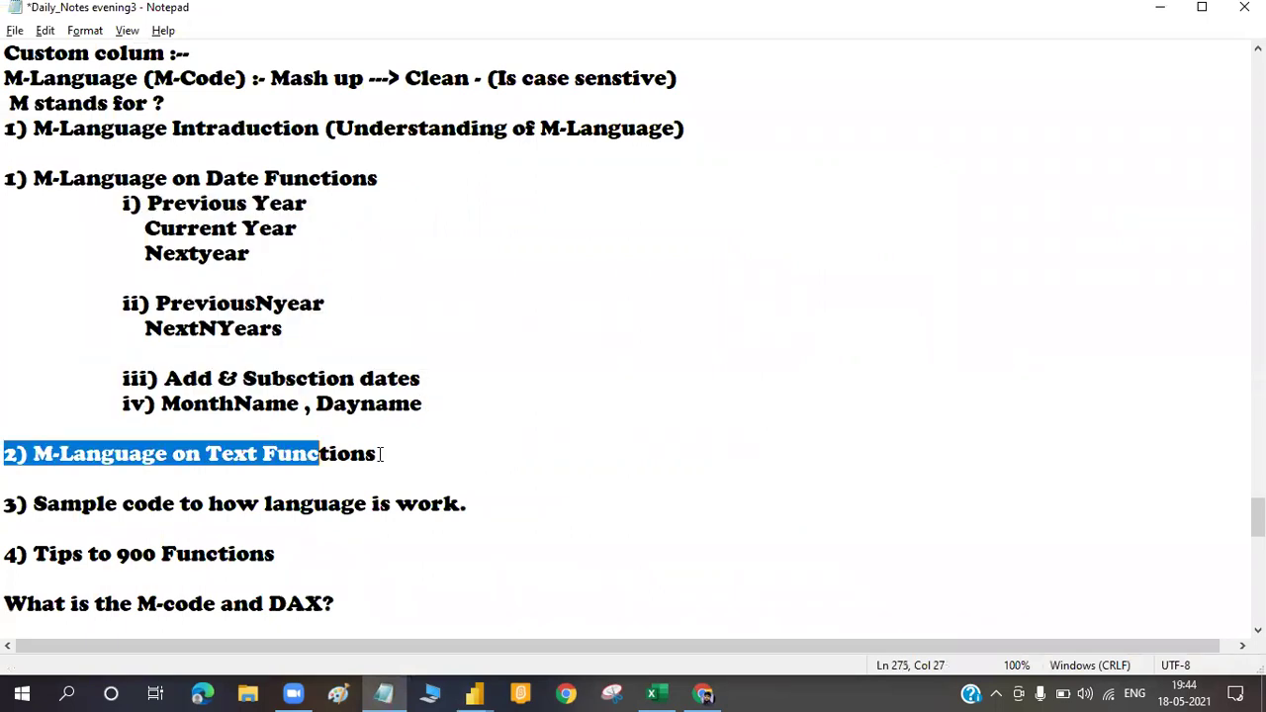
left_click(379, 454, "shift")
left_click(380, 454)
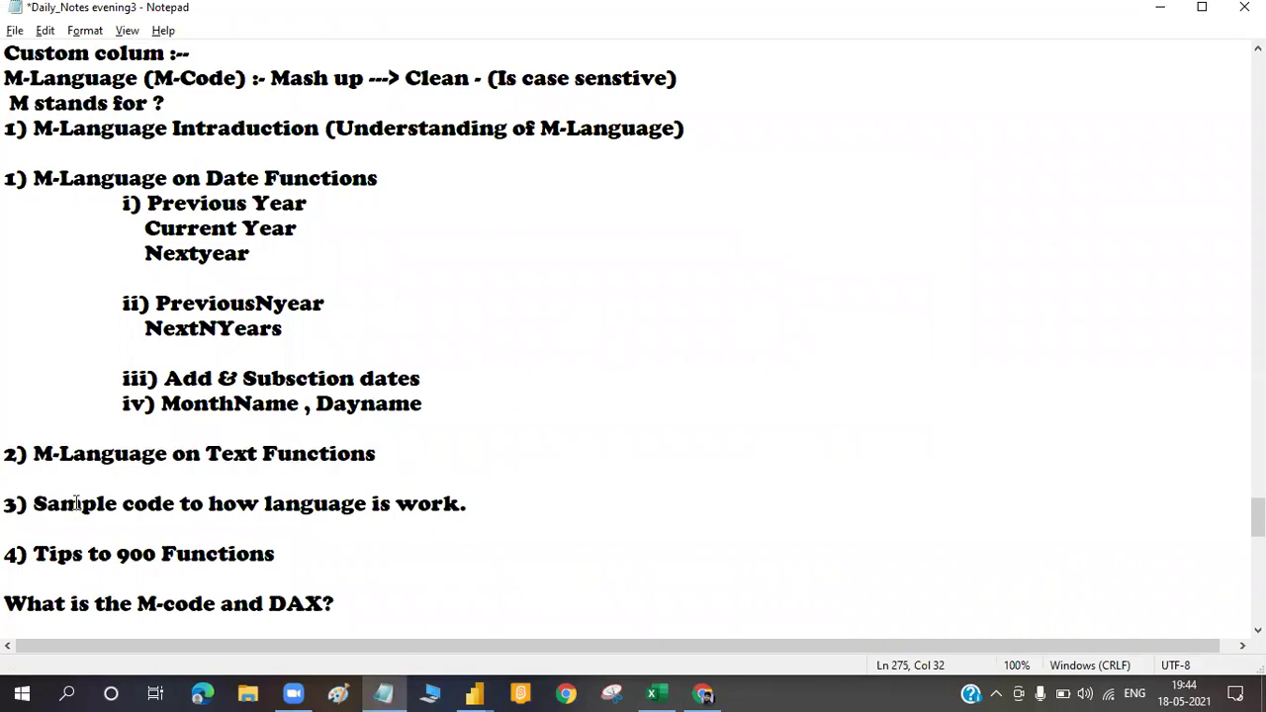
left_click_drag(34, 504, 544, 509)
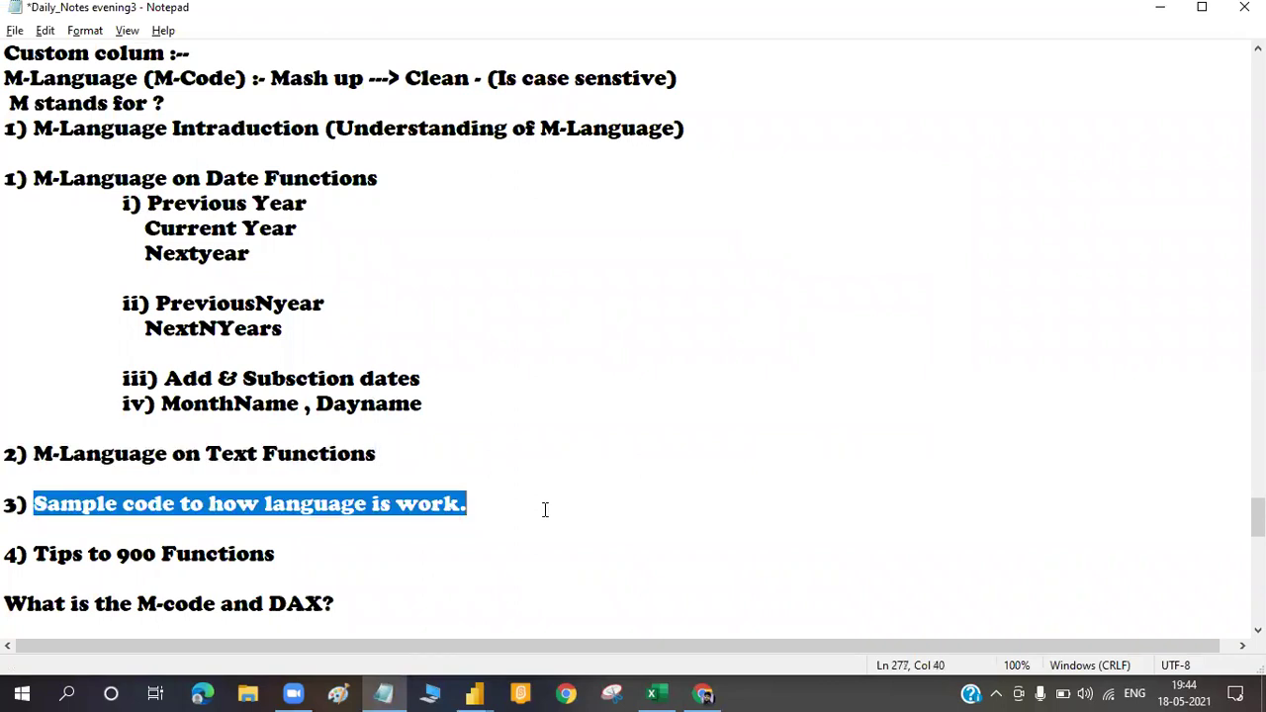
left_click(544, 509)
left_click_drag(471, 530, 546, 509)
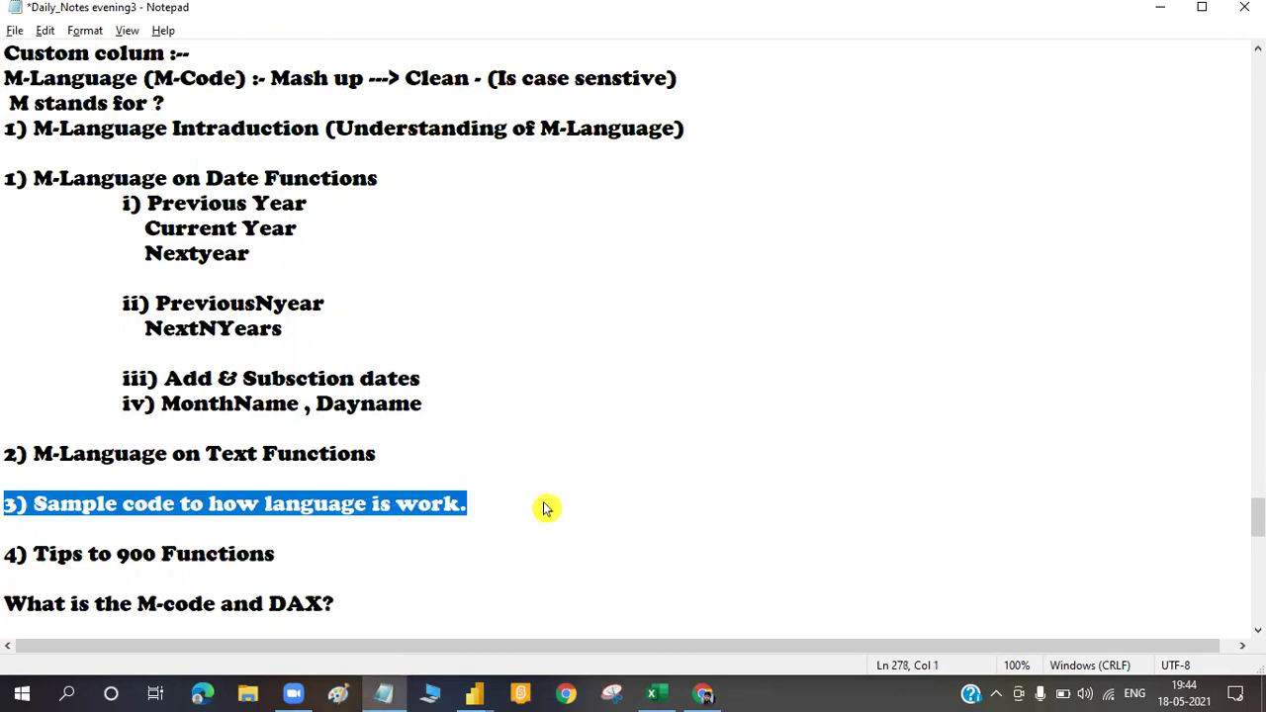
left_click(546, 509)
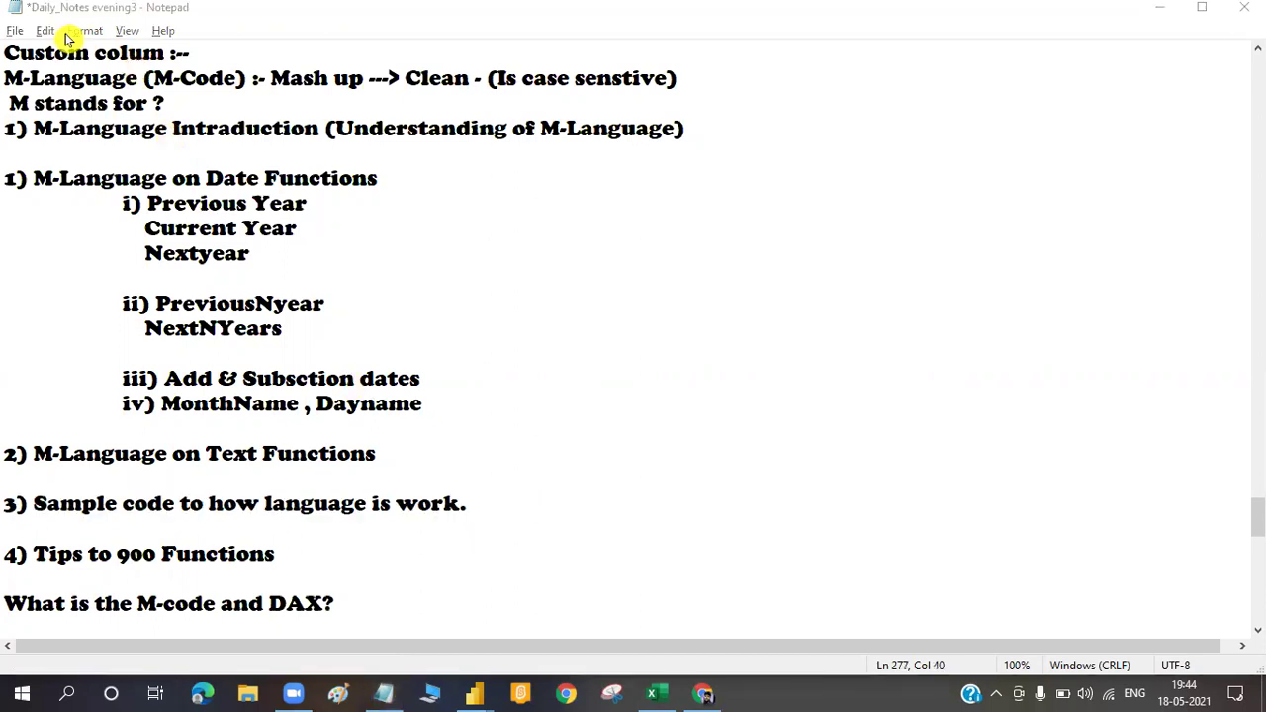
Switch to Power Query Editor, create a blank query and open its code in the Advanced Editor
key("alt+Tab")
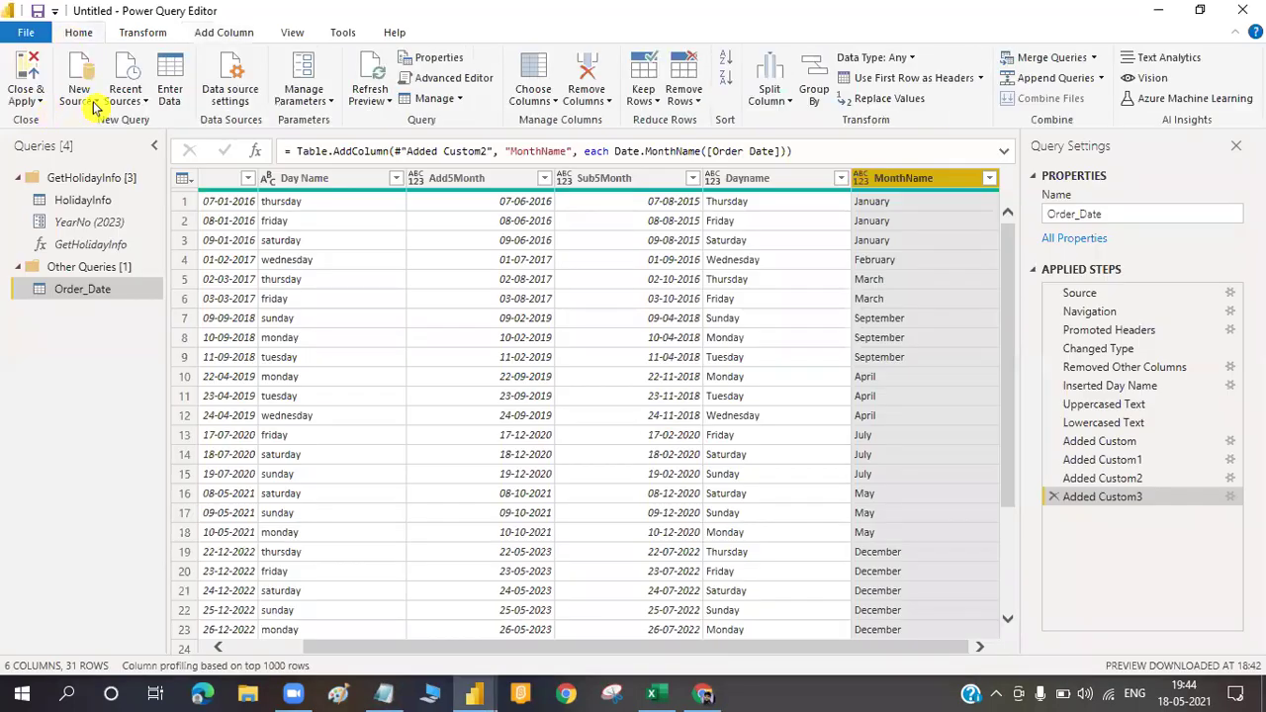
left_click(96, 107)
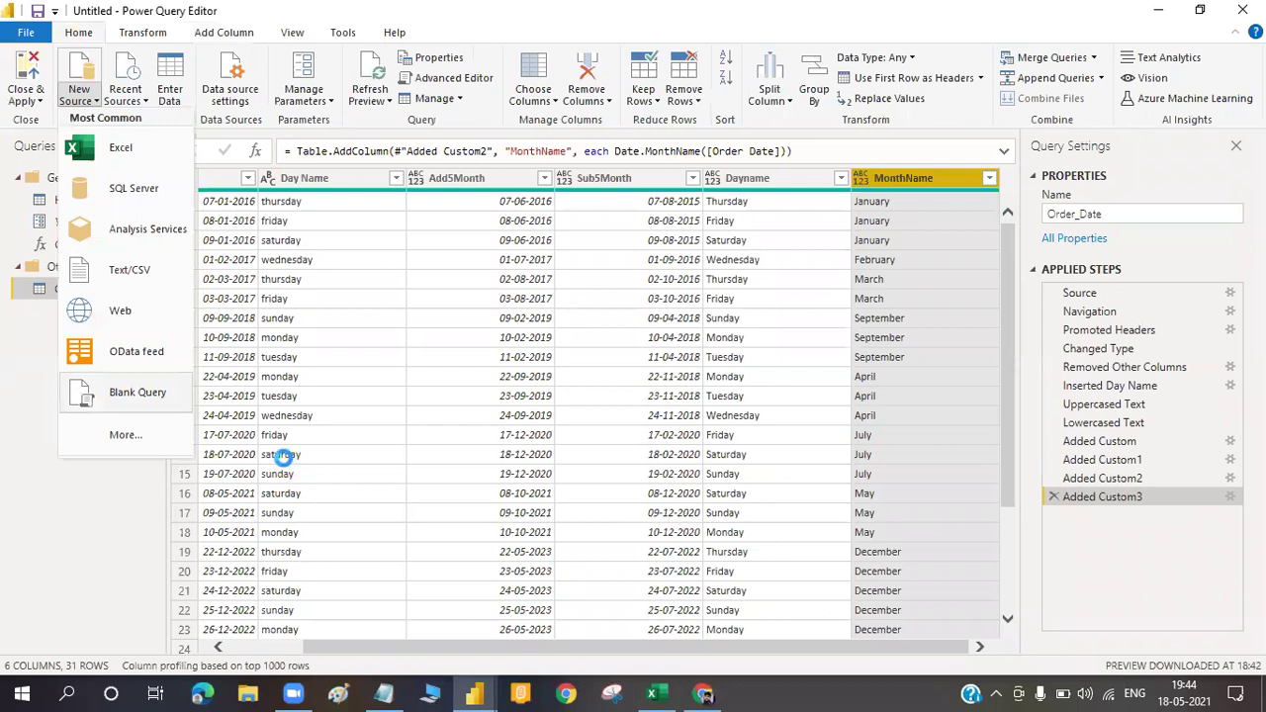
left_click(284, 462)
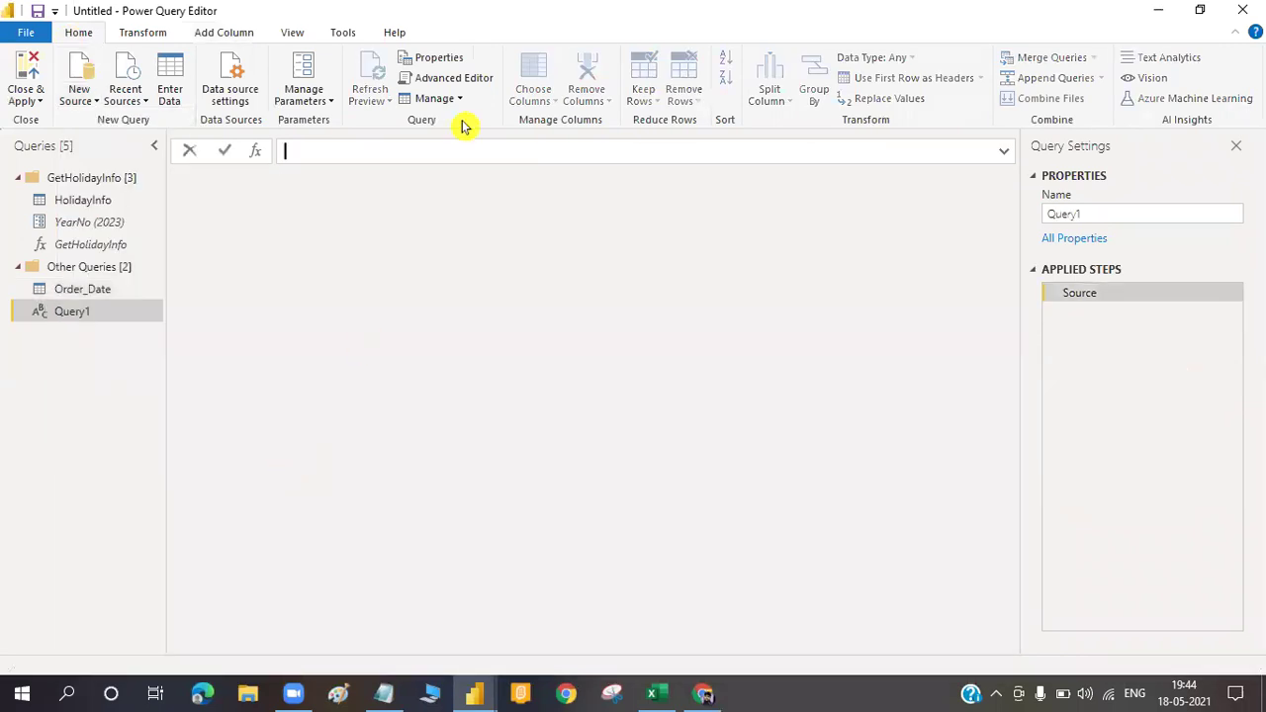
left_click(468, 85)
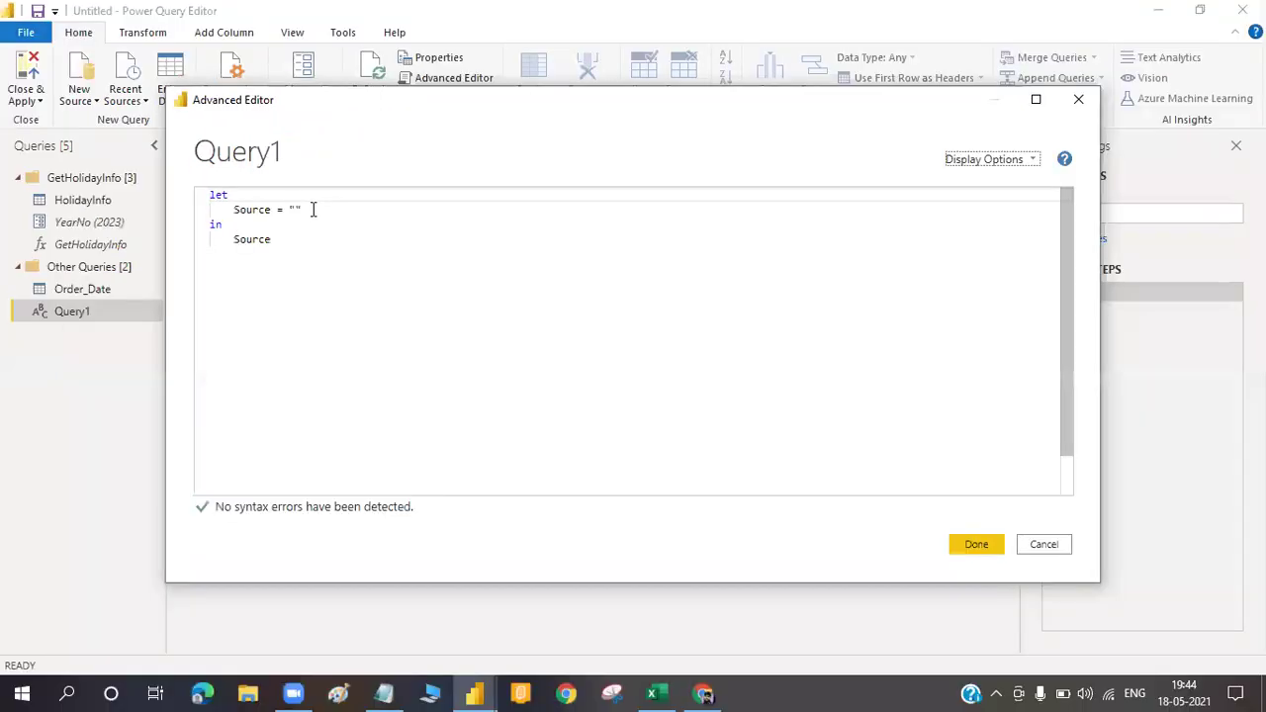
Replace the Source definition in the let block of the blank query with a=5, including the trailing comma
left_click(312, 210)
key("BackSpace")
key("BackSpace")
key("BackSpace")
key("BackSpace")
key("BackSpace")
key("BackSpace")
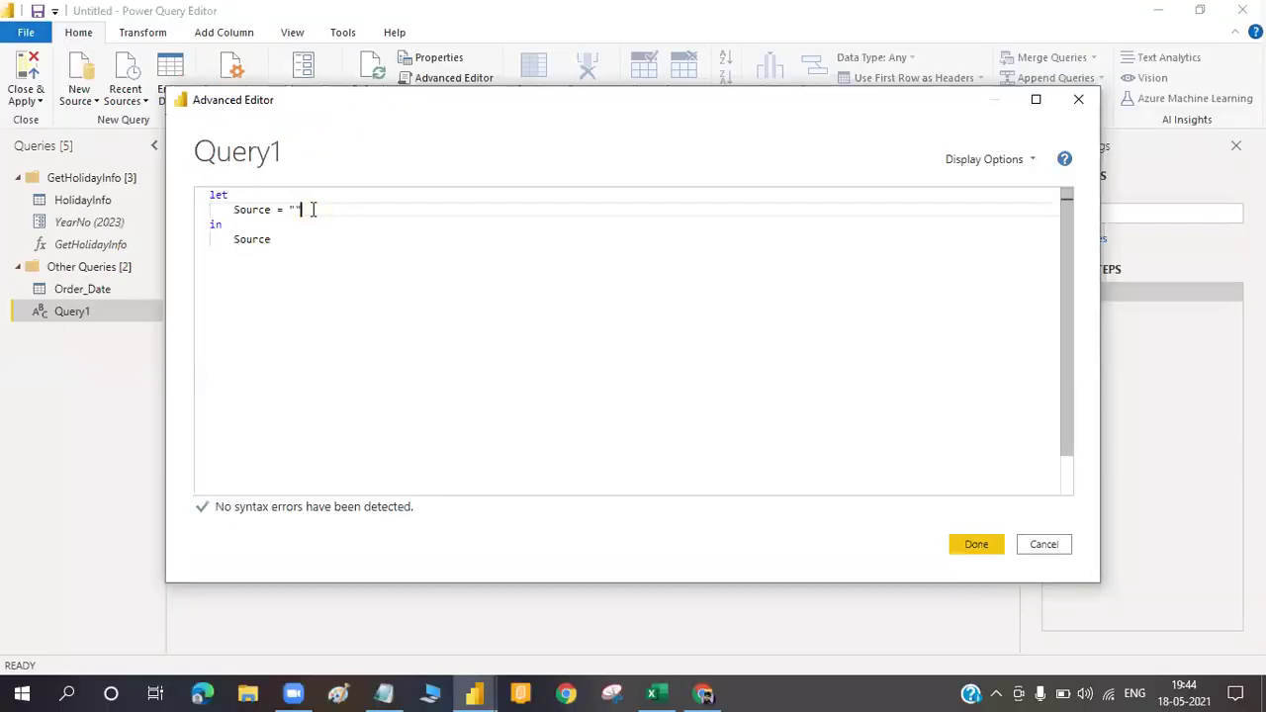
key("BackSpace")
key("BackSpace")
key("BackSpace")
key("BackSpace")
key("BackSpace")
type("a= ")
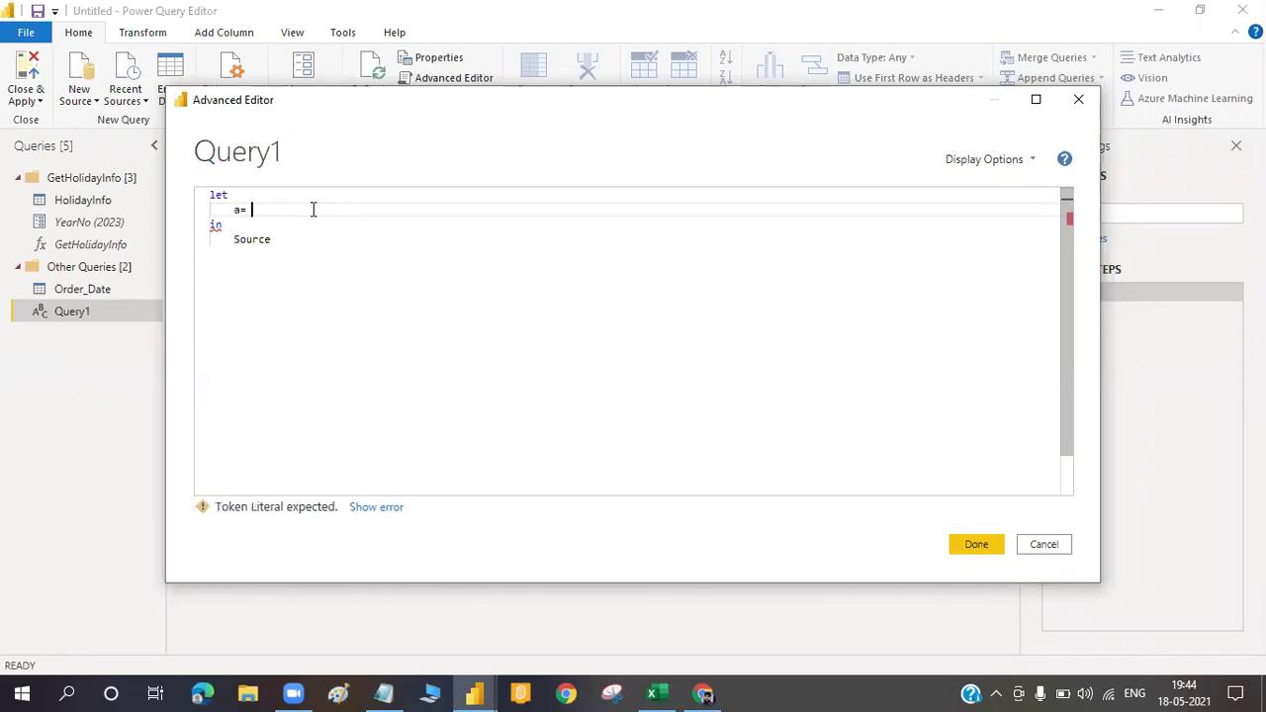
type("3")
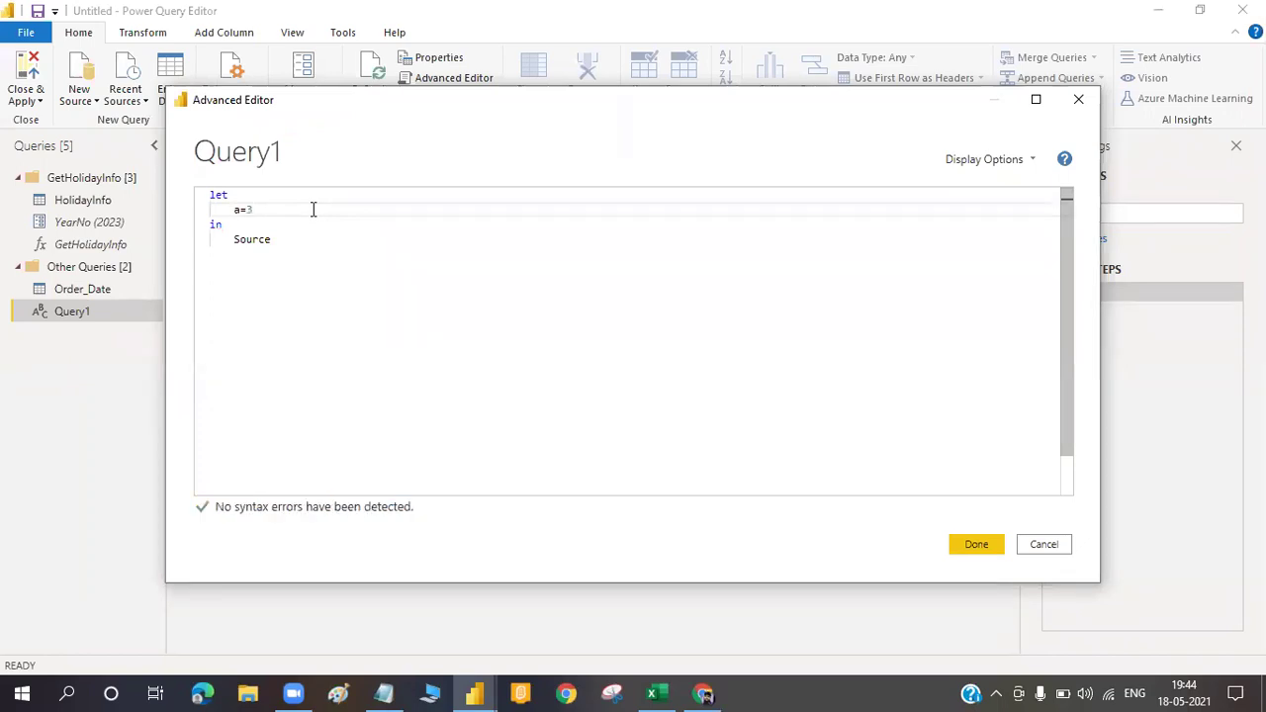
type(",")
Add the variable lines b=5, and c=a+b below the first variable in the let block
key("Return")
type("b=5,")
key("Return")
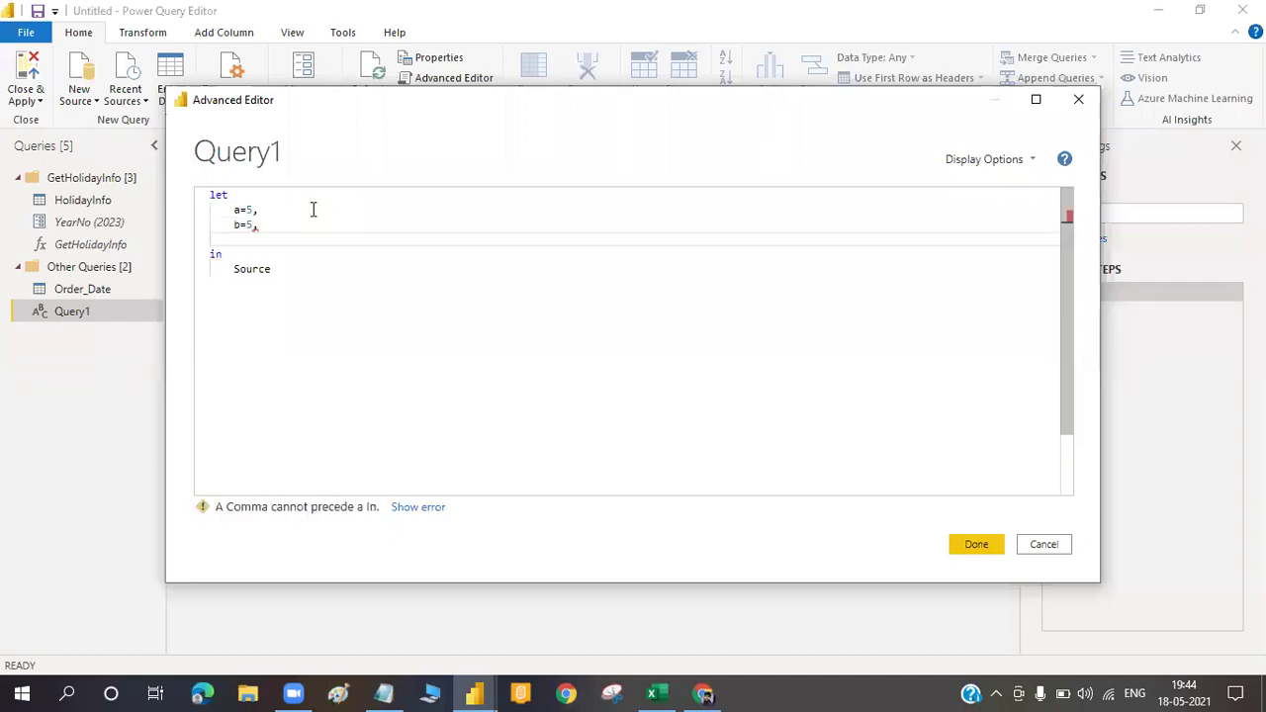
type("c=")
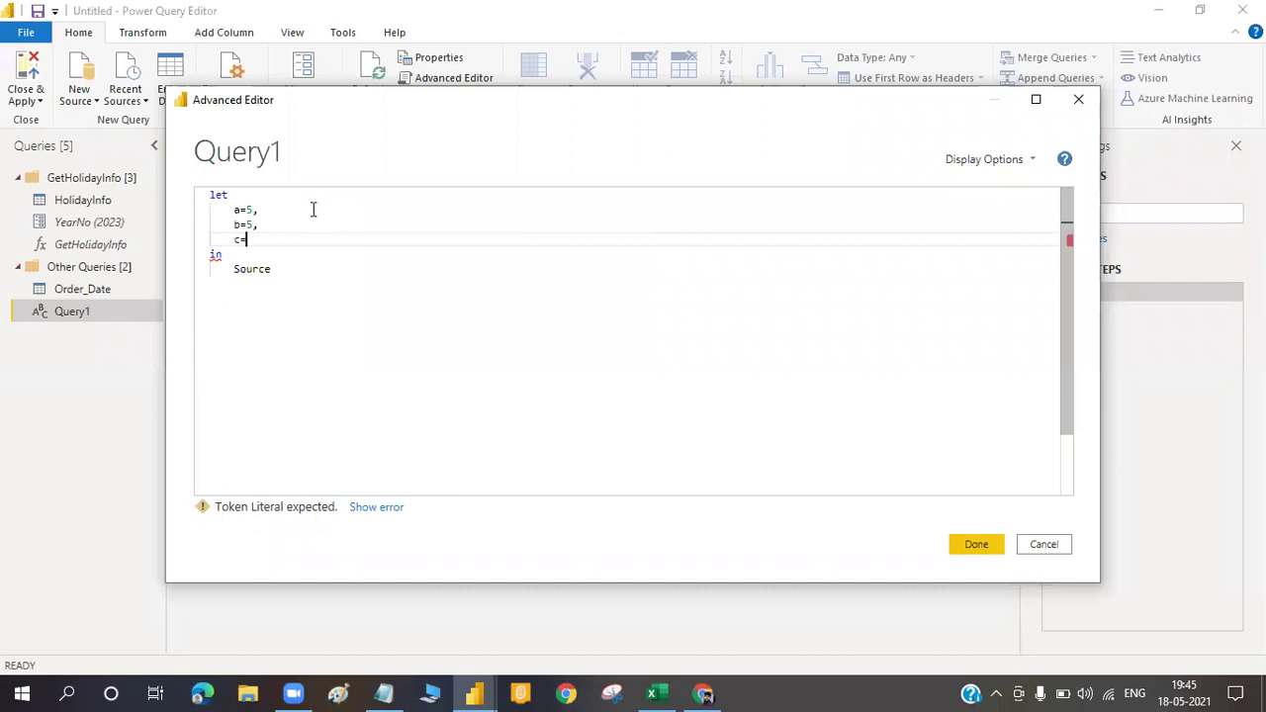
type("a+b")
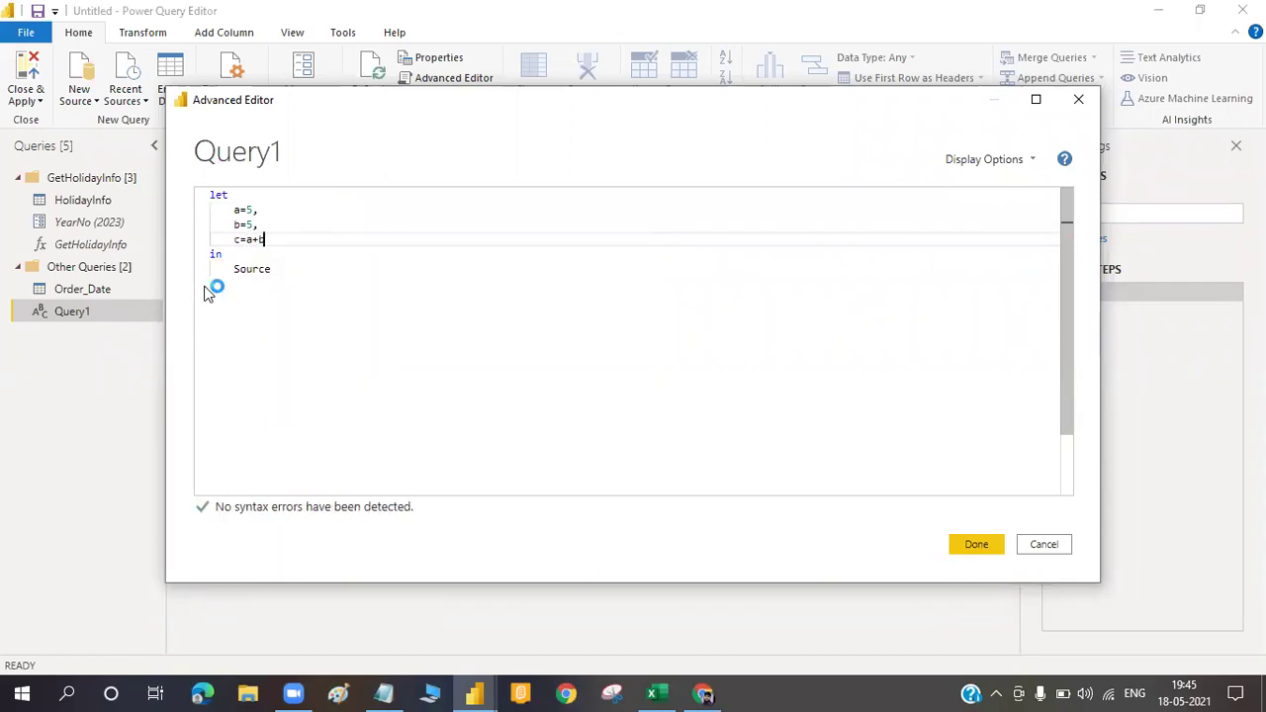
Replace Source with c as the result returned after the in keyword
left_click(280, 268)
key("BackSpace")
key("BackSpace")
key("BackSpace")
key("BackSpace")
key("BackSpace")
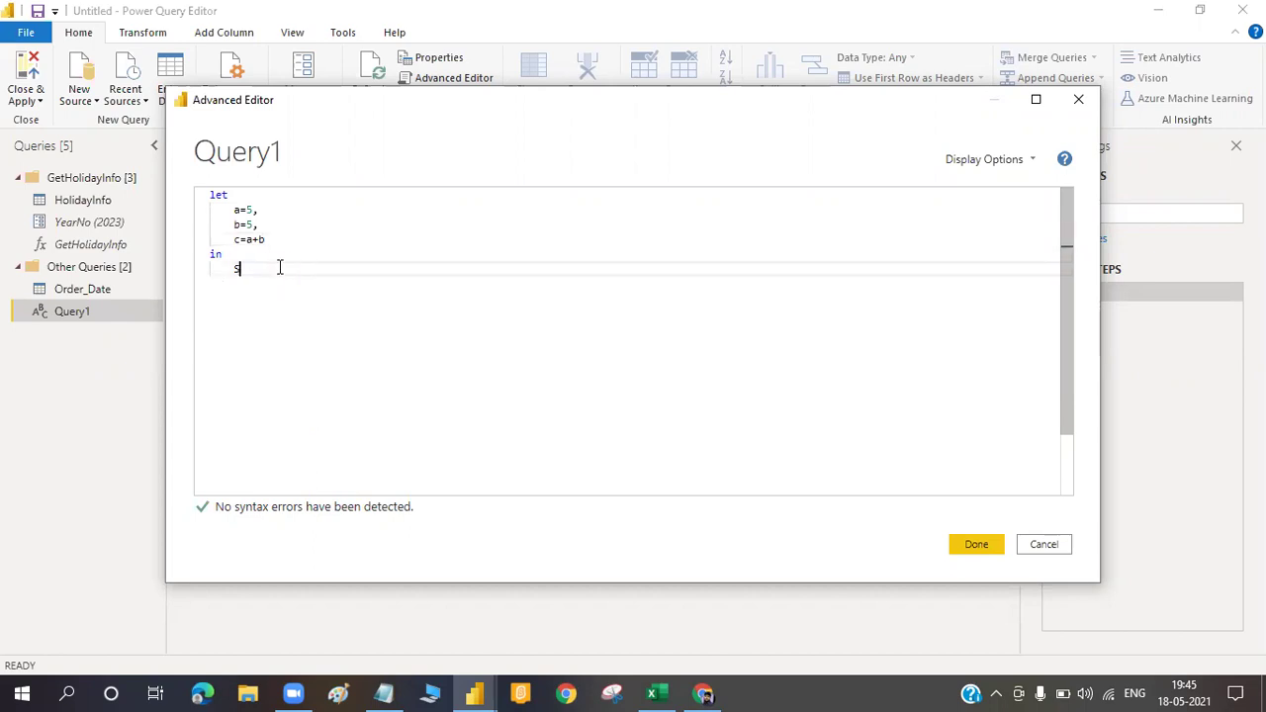
key("BackSpace")
type("c")
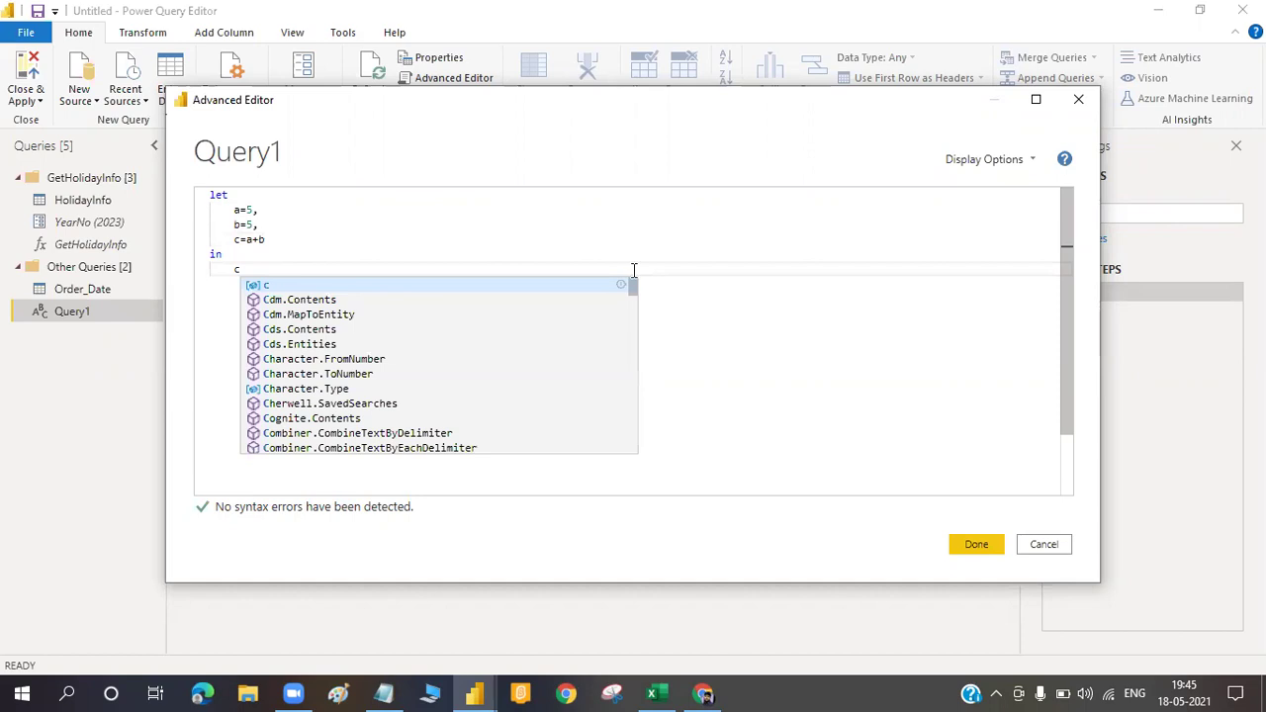
key("Escape")
key("Up")
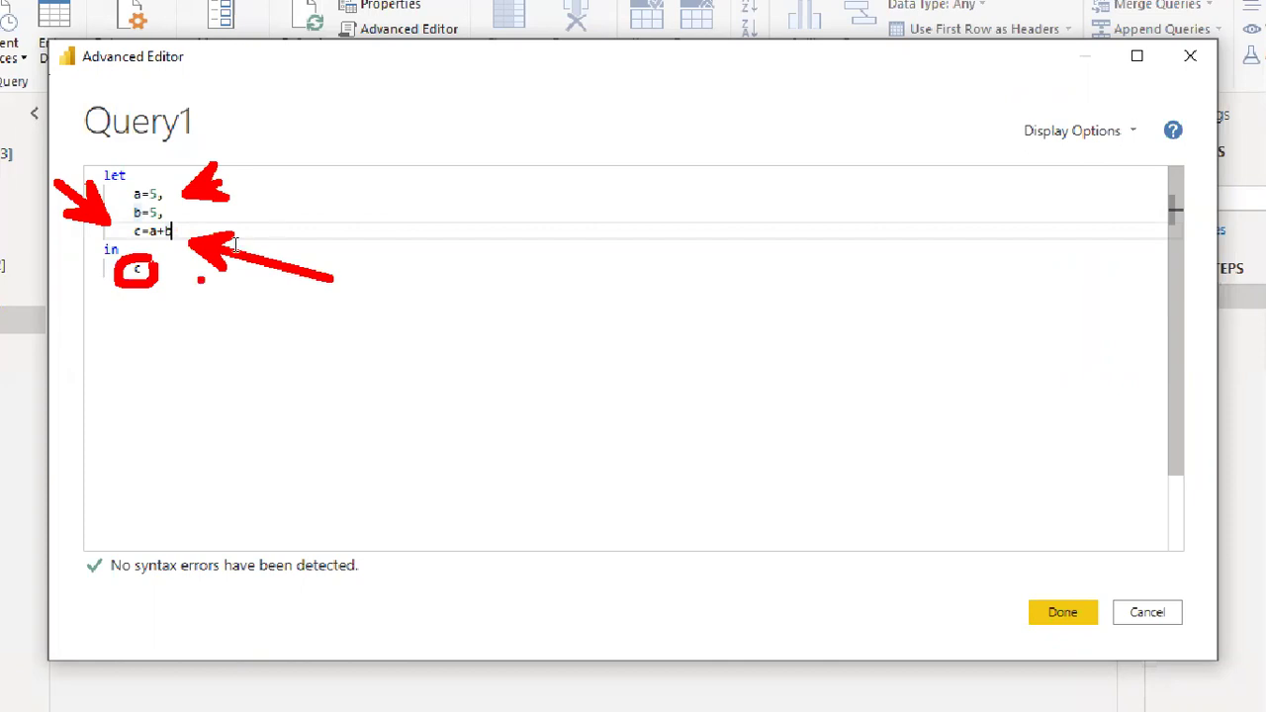
Check the c=a+b line and apply the let/in code so that the query returns c
key("shift+Home")
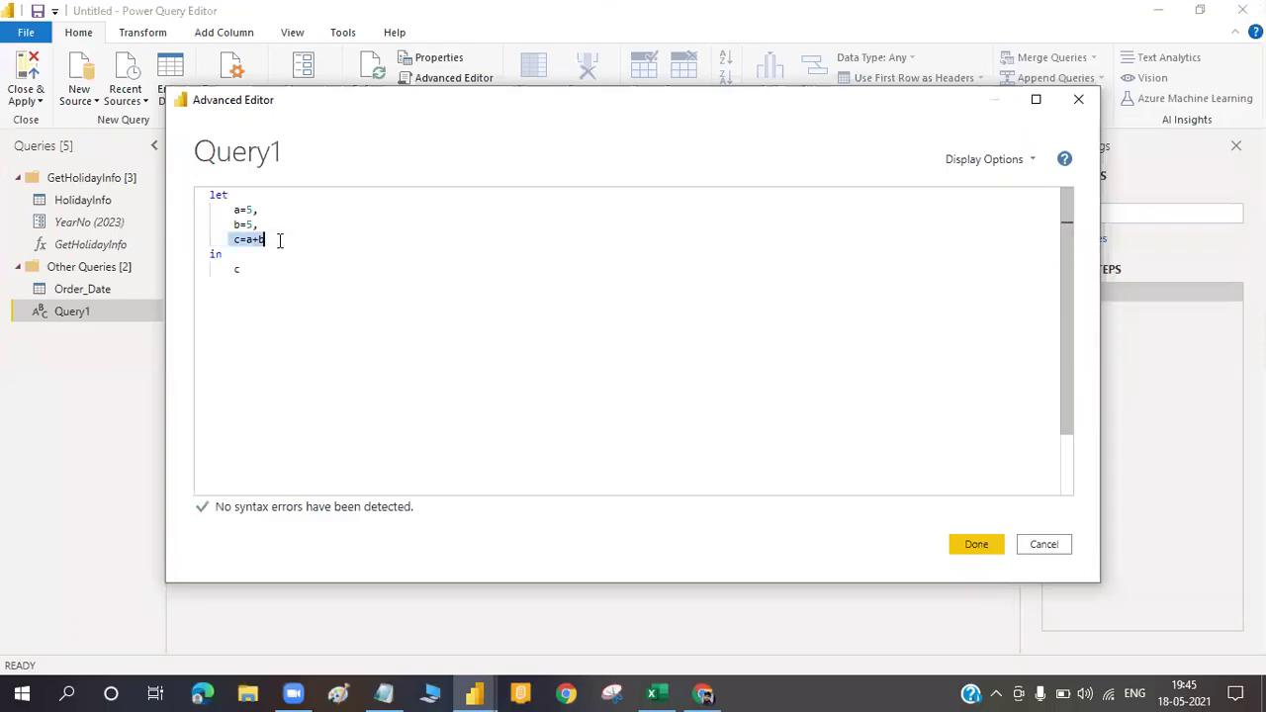
left_click(294, 307)
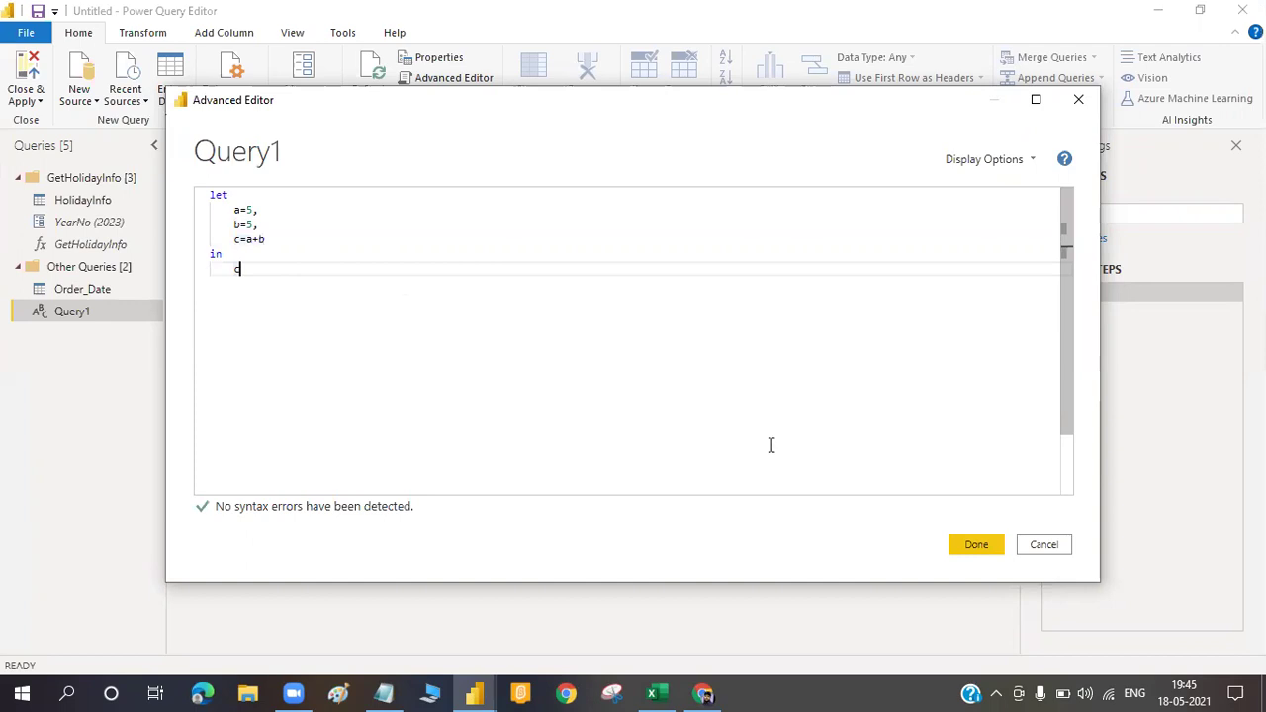
left_click(973, 552)
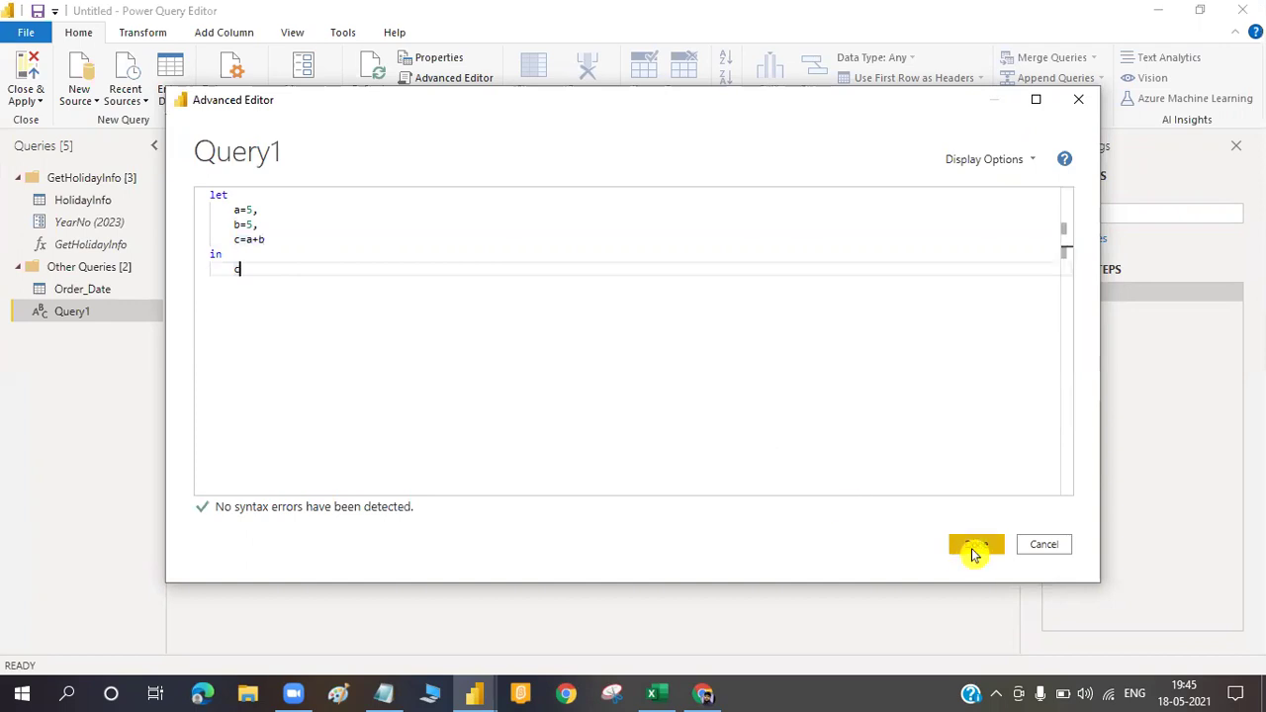
left_click(973, 550)
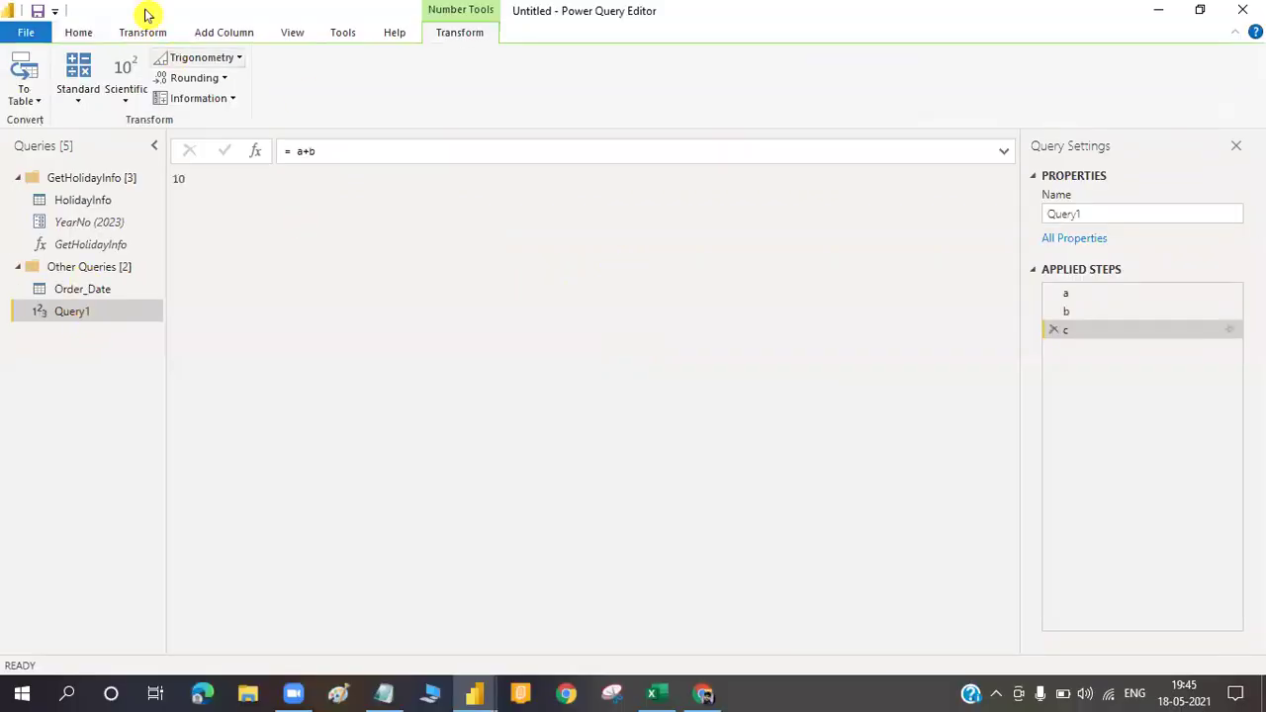
Reopen the Query1 code in the Advanced Editor, replace c with b as the result after in, and apply it
left_click(78, 33)
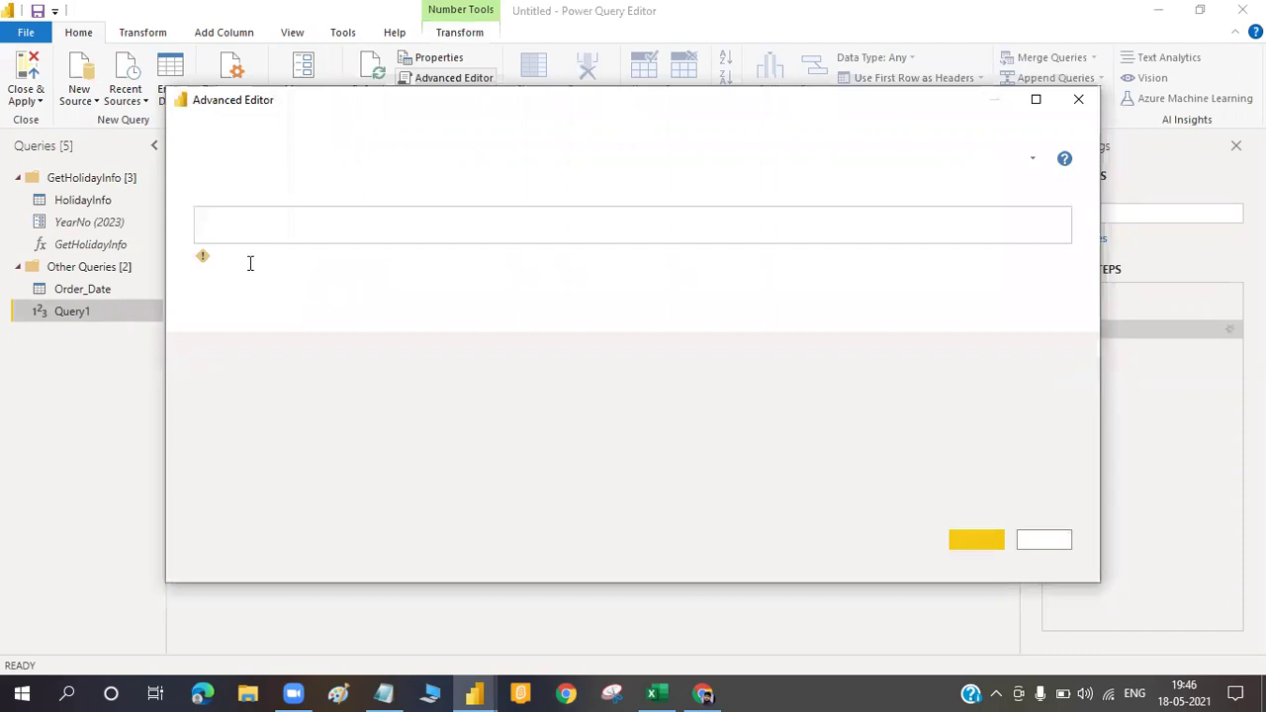
left_click_drag(276, 237, 234, 239)
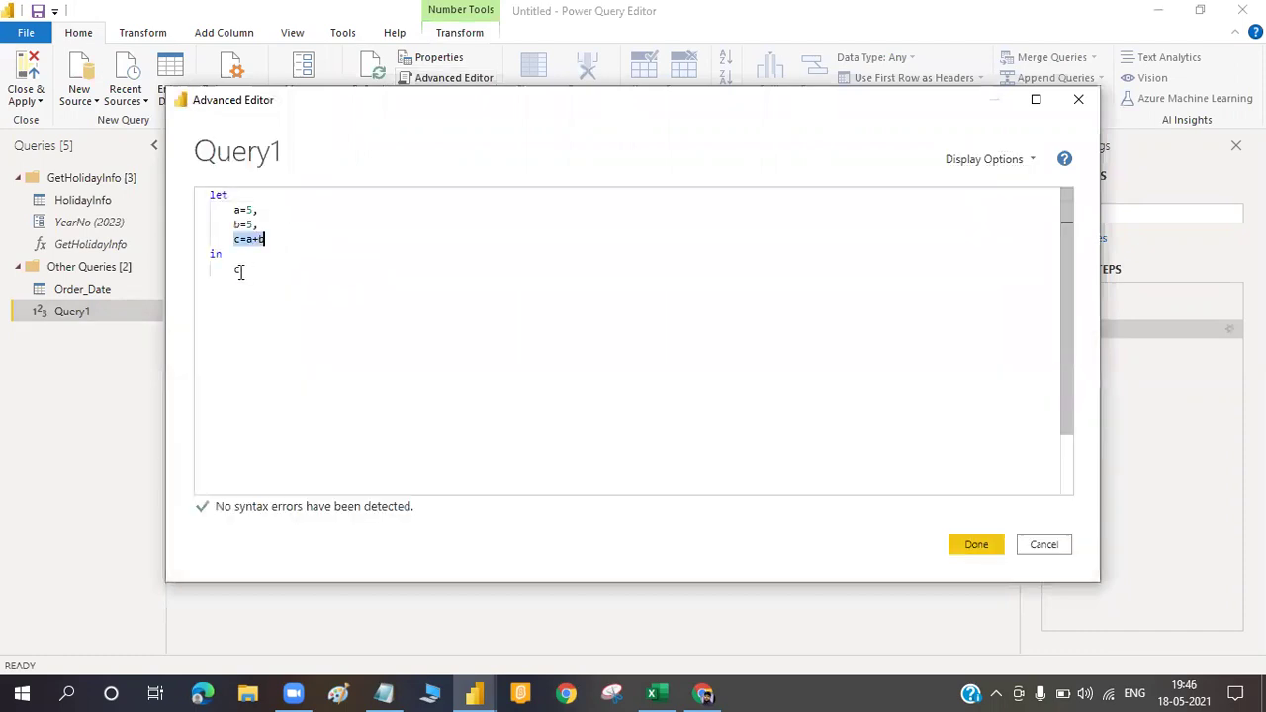
left_click(239, 272)
key("BackSpace")
type("b")
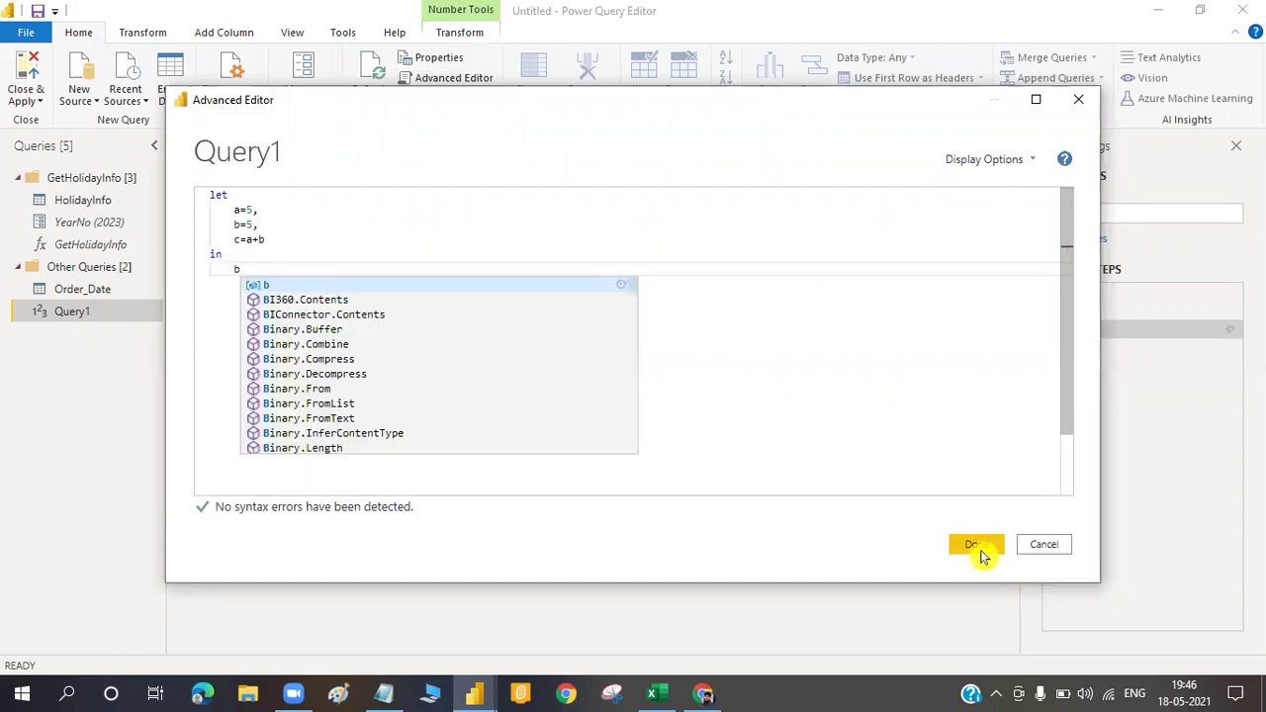
left_click(980, 550)
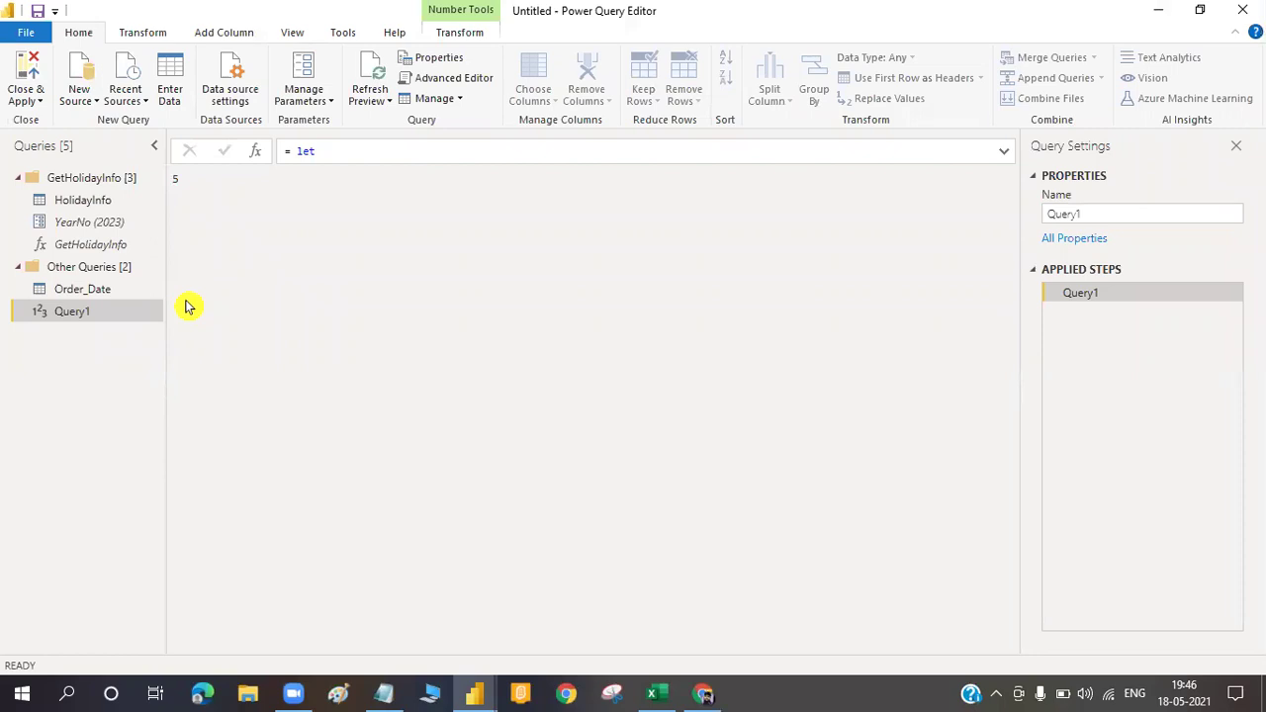
Reopen the Query1 code in the Advanced Editor, set the result after in to a, and apply it
left_click(467, 78)
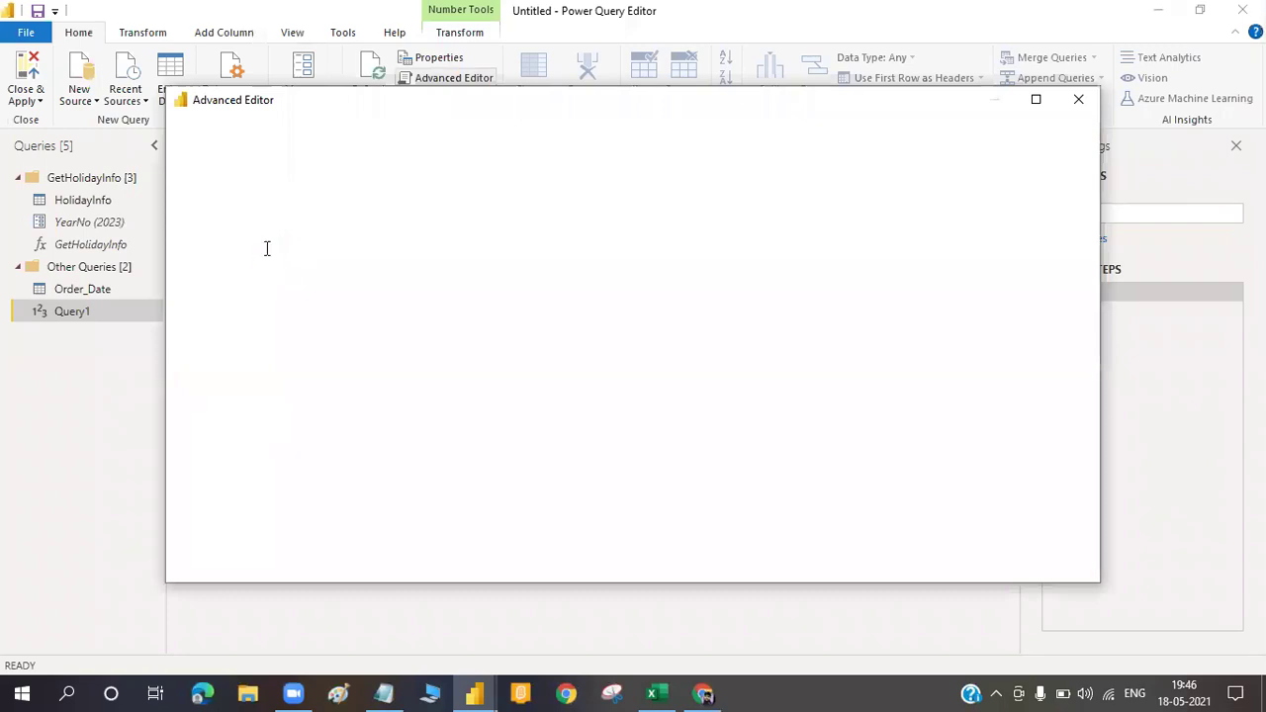
left_click_drag(246, 266, 234, 266)
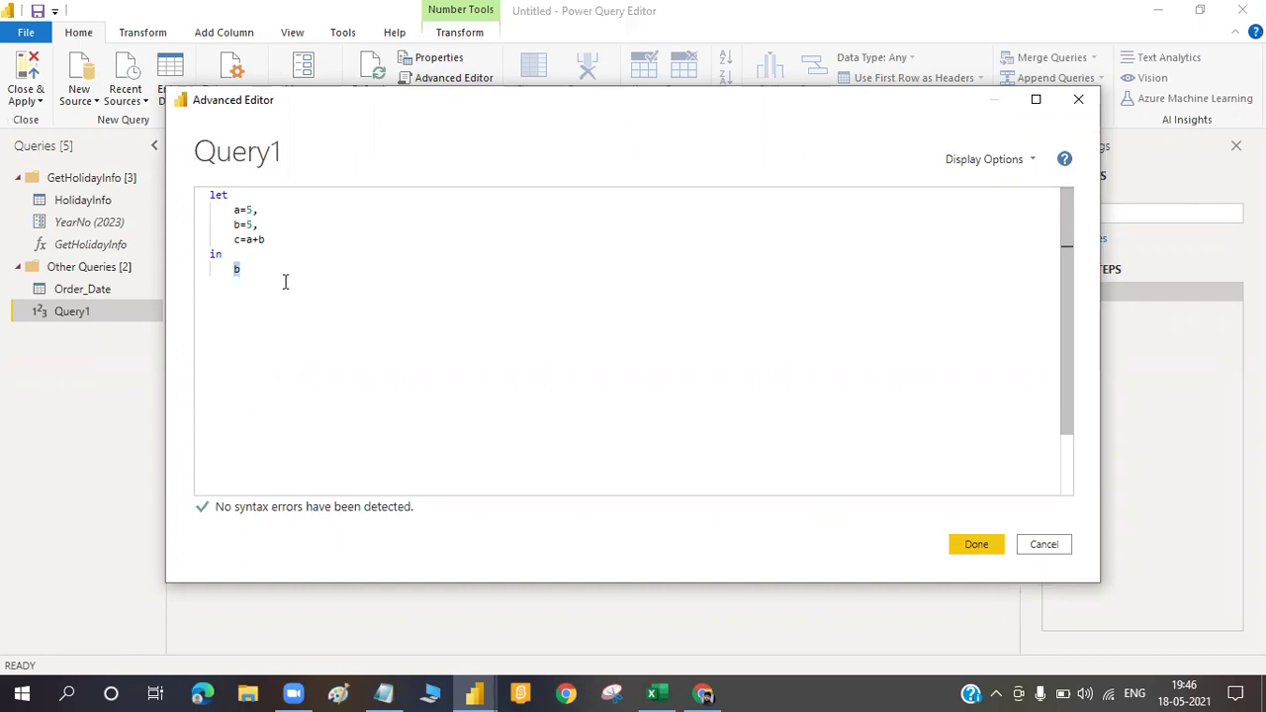
type("a")
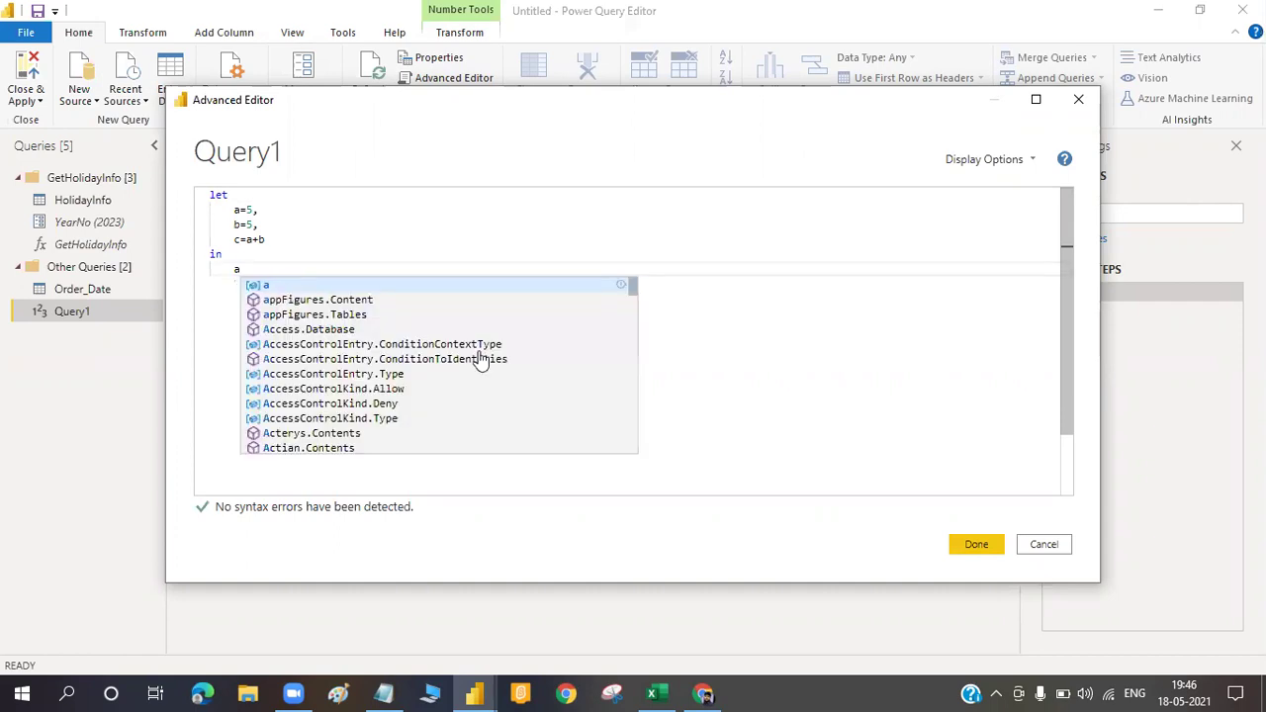
left_click(990, 555)
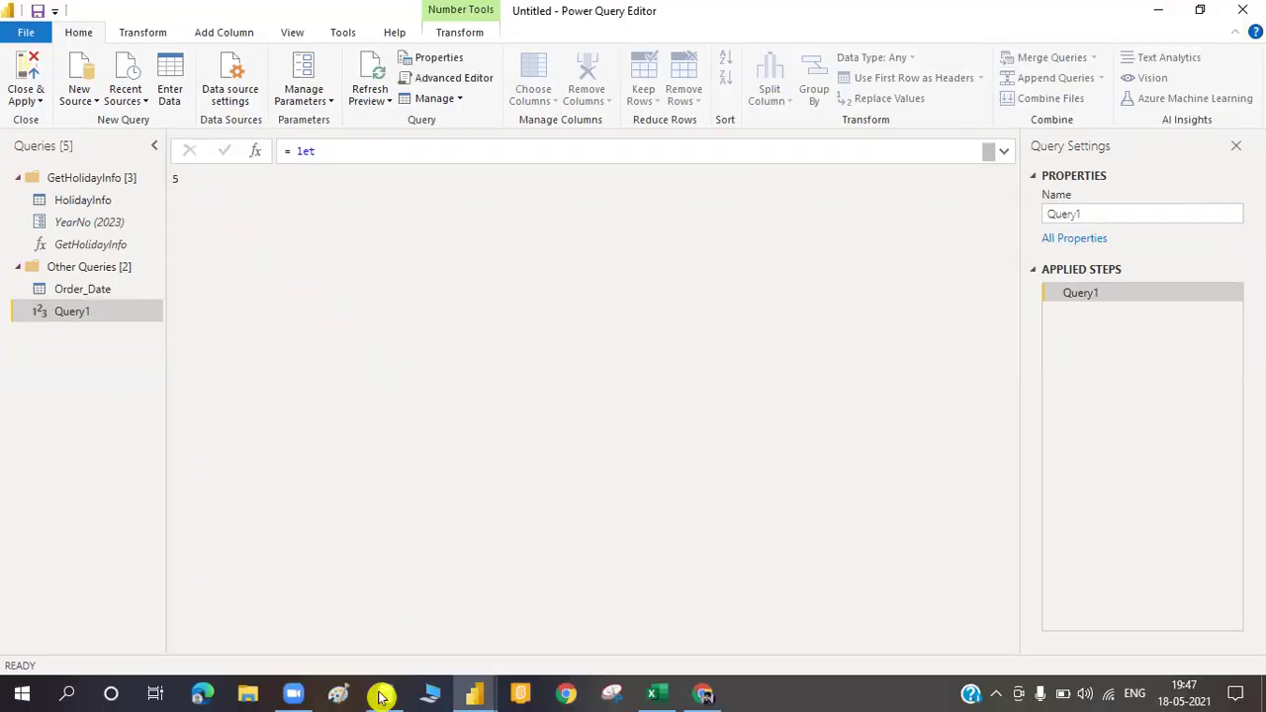
Switch to the Daily_Notes evening3 file in Notepad and highlight the "4) Tips to 900 Functions" line
left_click(382, 698)
left_click(342, 505)
left_click_drag(8, 556, 229, 549)
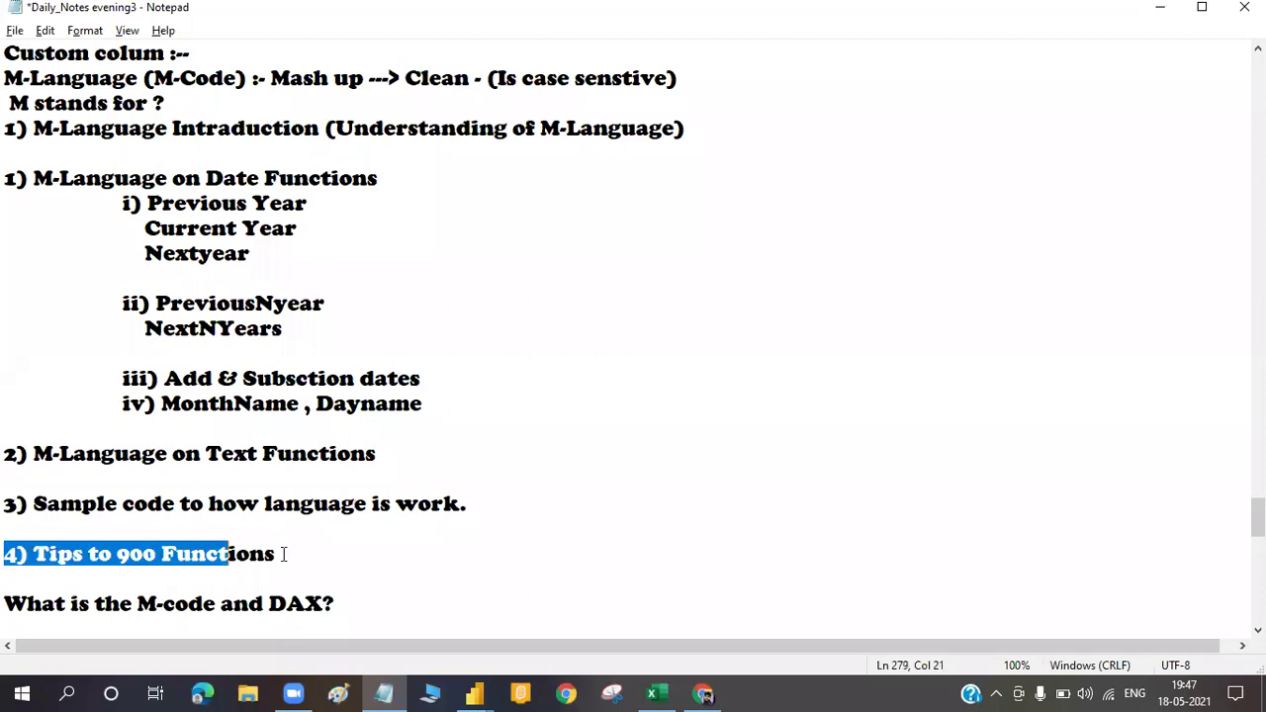
left_click(282, 554)
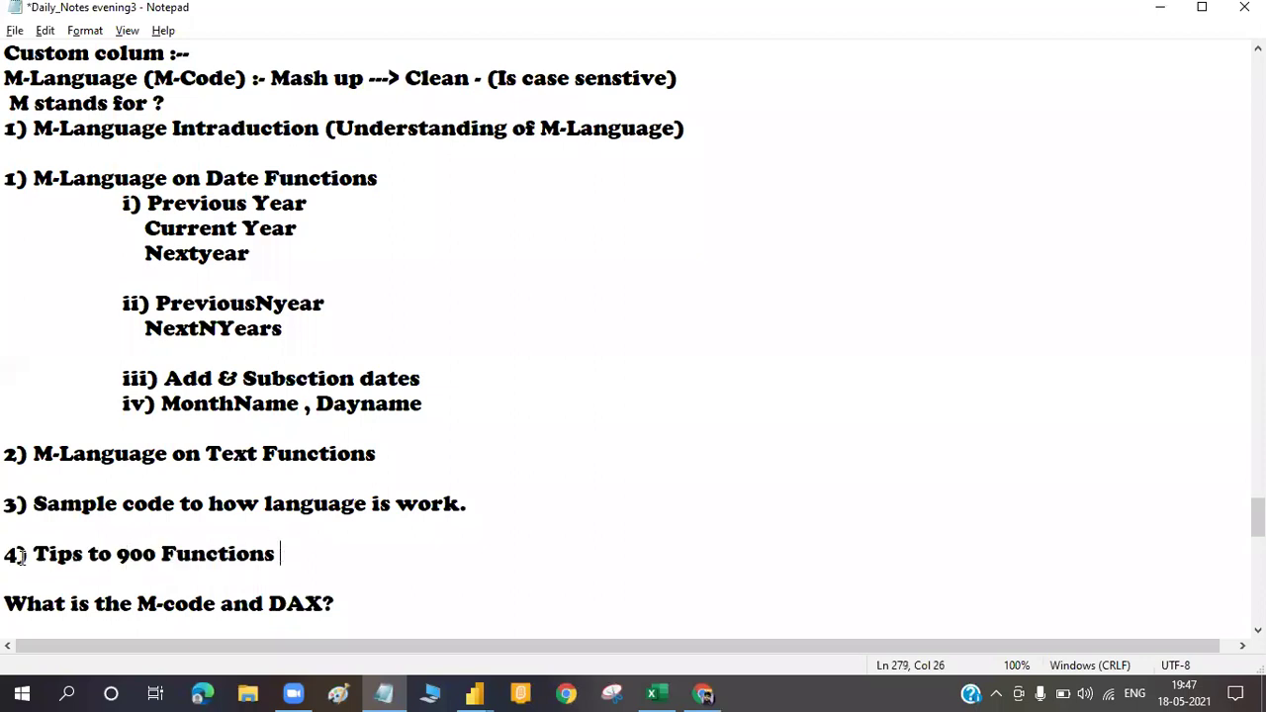
triple_click(282, 553)
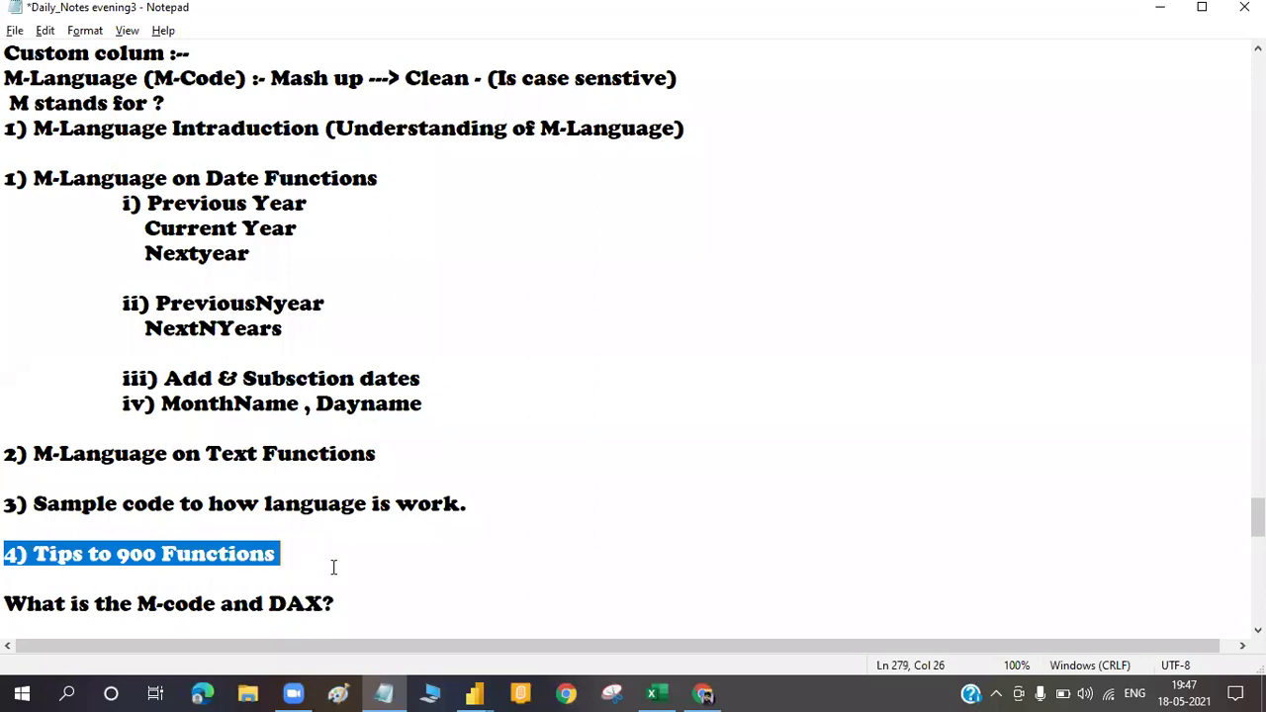
Switch back to Power Query Editor, create a blank query with the formula = #shared, and convert its record list to a table
mouse_move(472, 698)
left_click(545, 627)
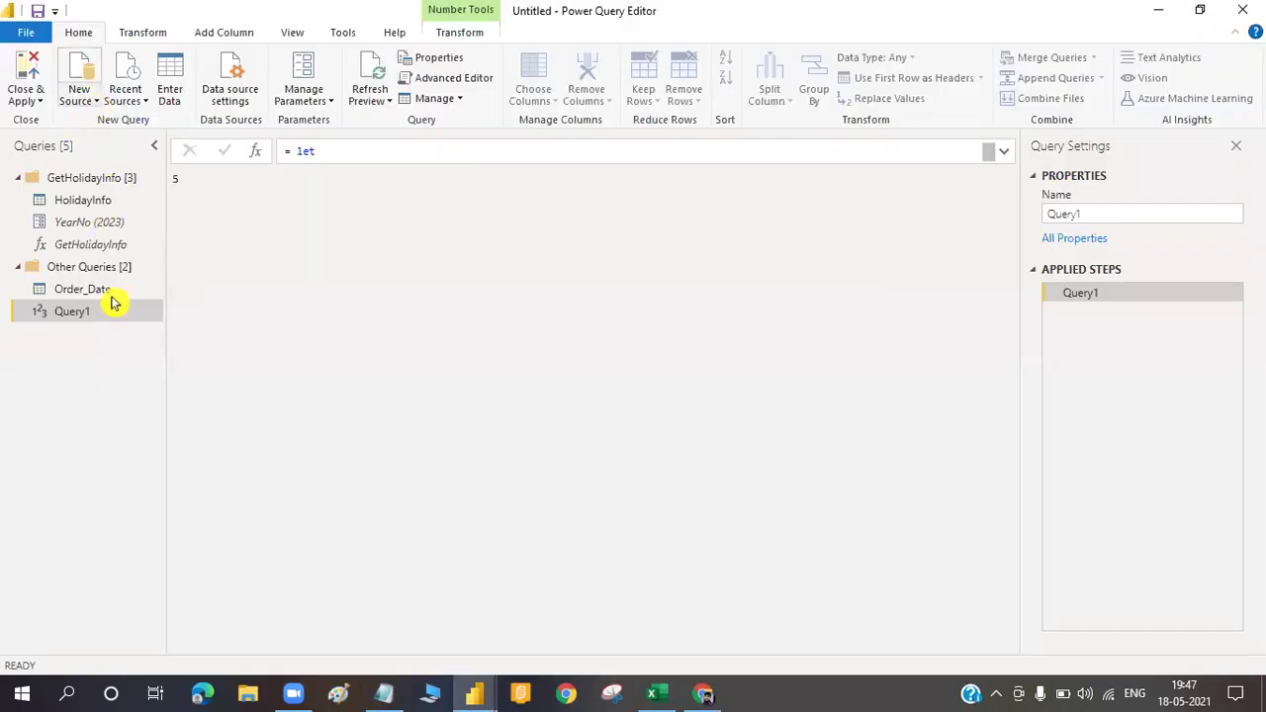
left_click(79, 95)
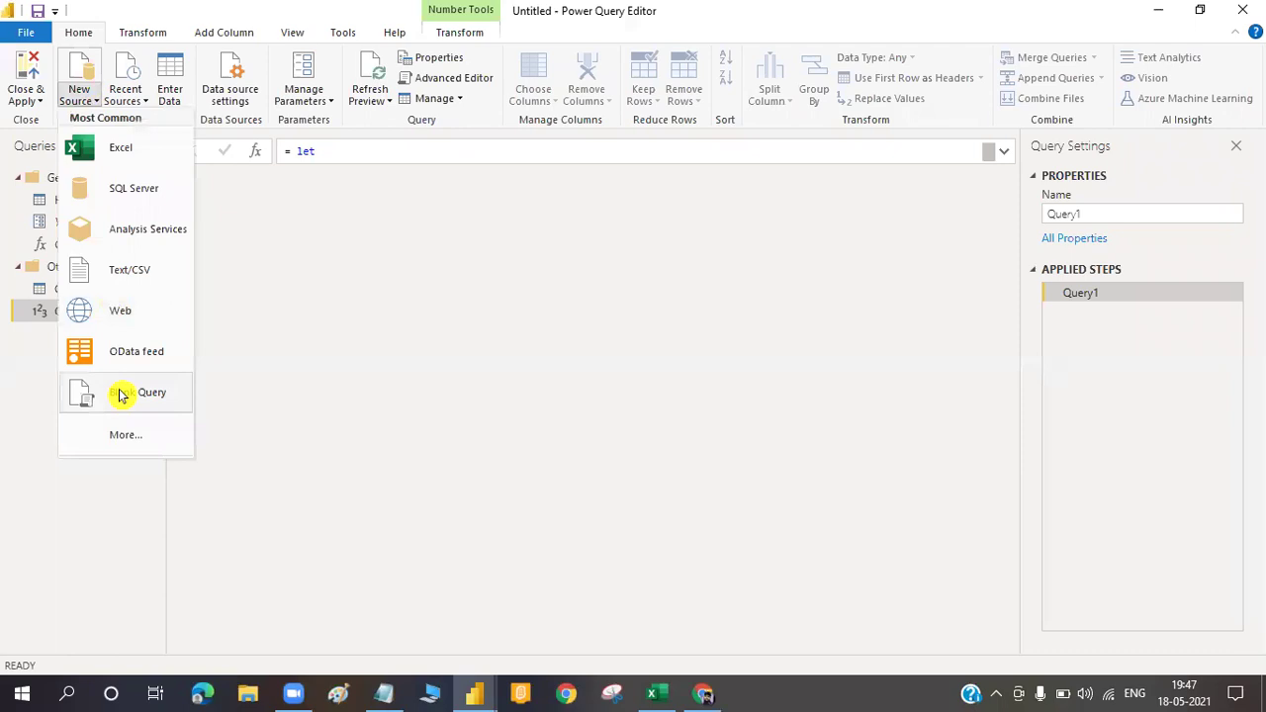
left_click(119, 396)
left_click(331, 147)
type("= s")
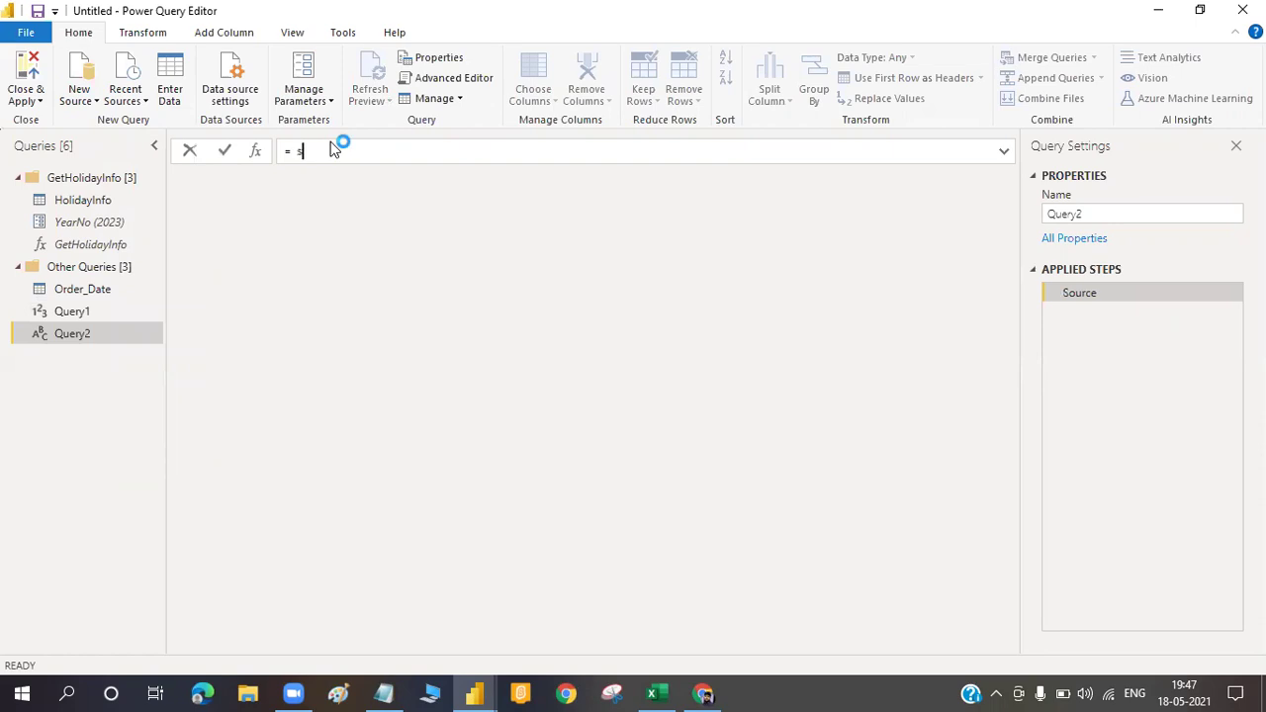
type("hared")
left_click(297, 152)
type("#")
left_click(359, 150)
key("Return")
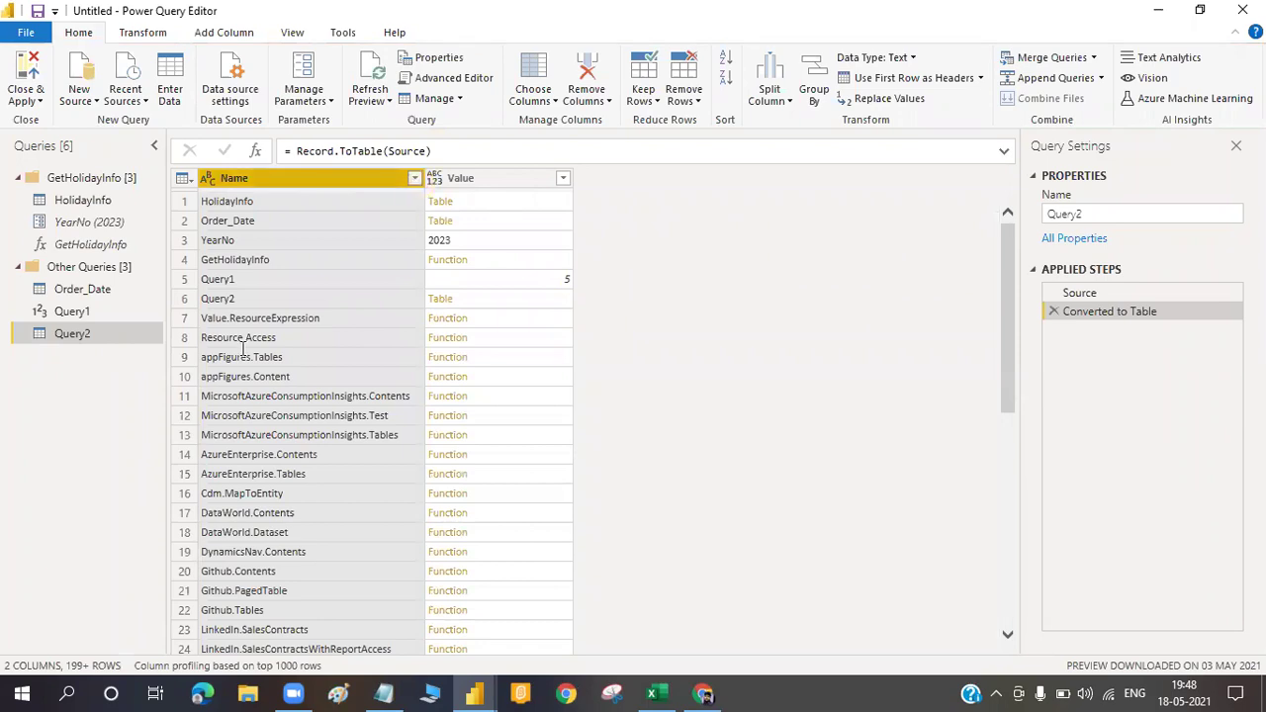
Filter the Name column of Query2 to all the values found by searching for Date
type("Date")
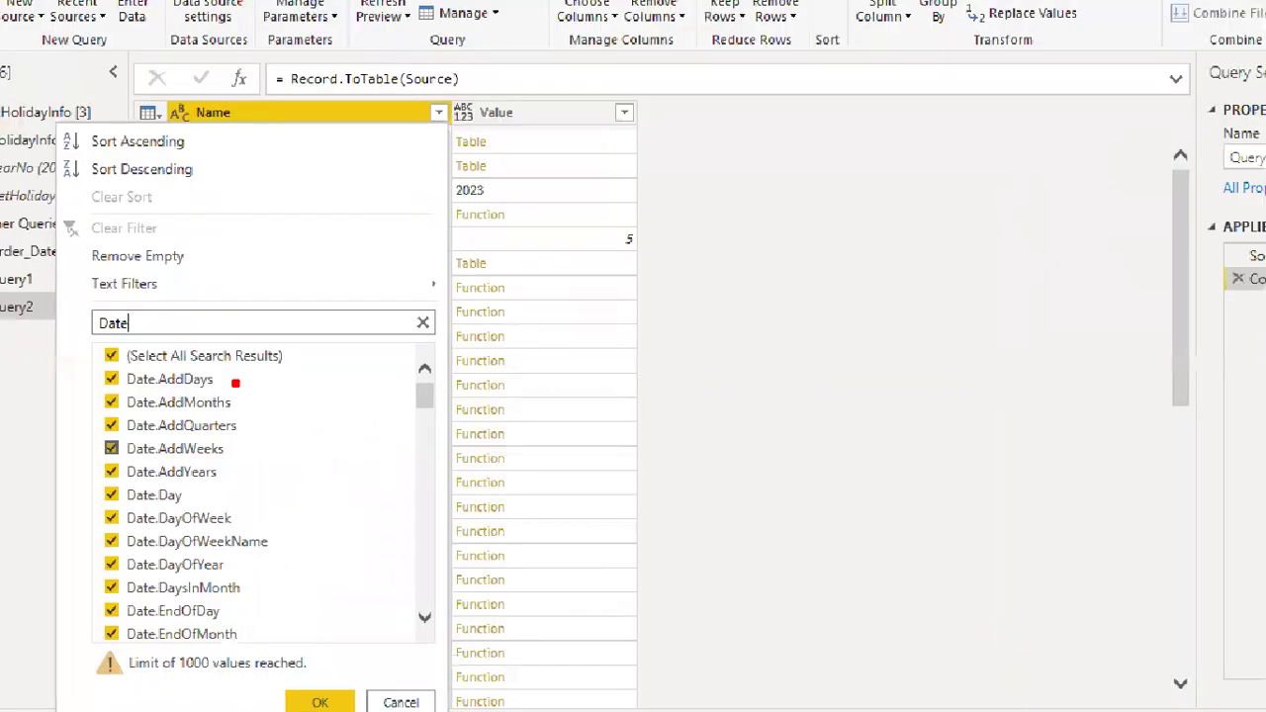
left_click_drag(242, 404, 425, 400)
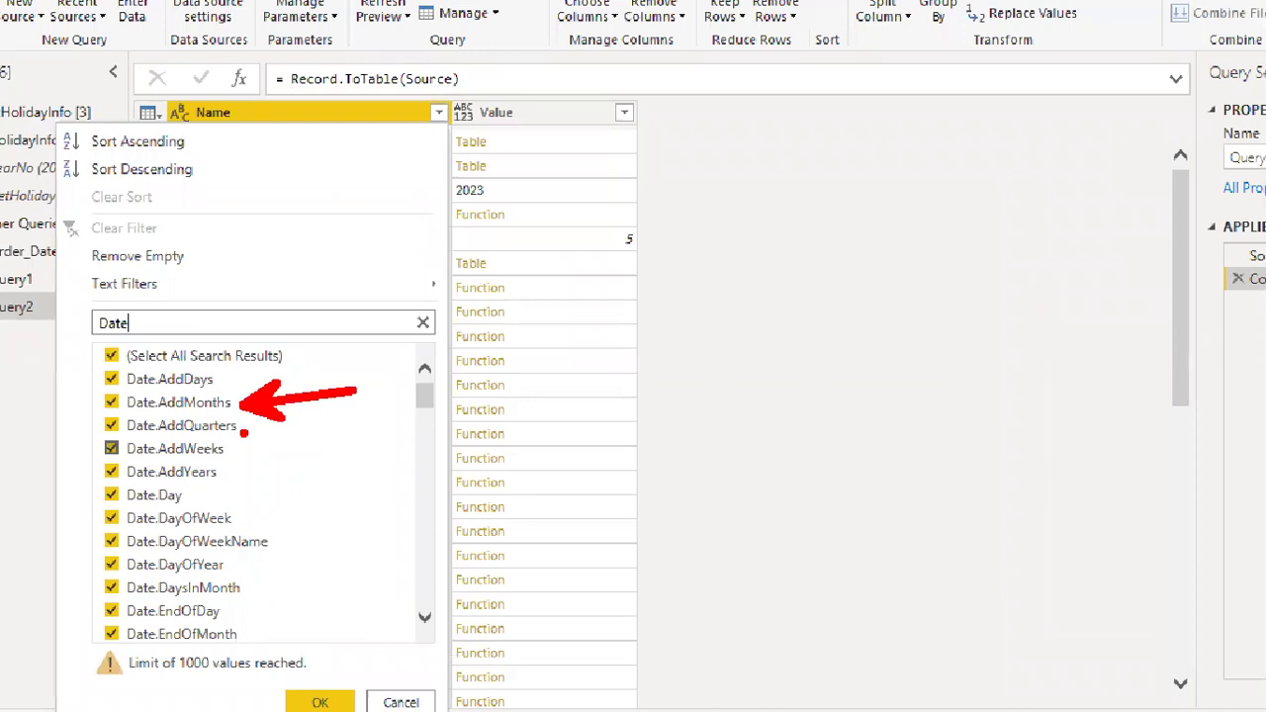
left_click_drag(241, 427, 474, 471)
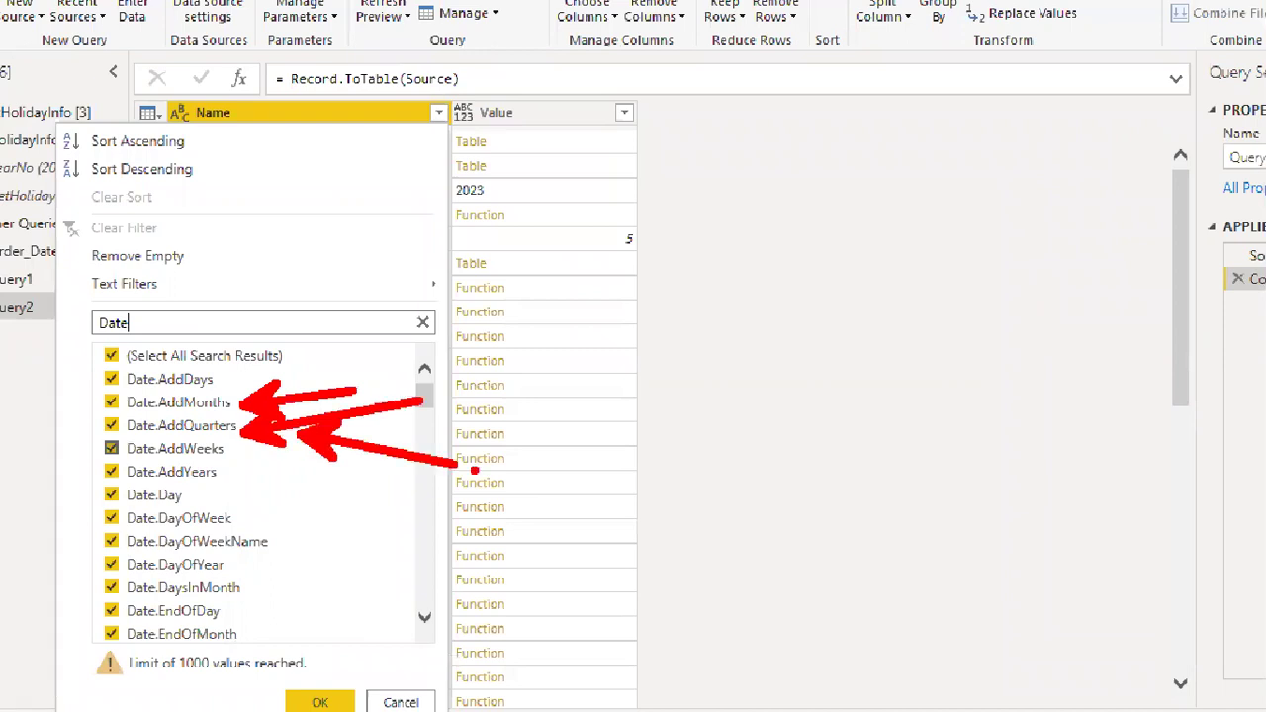
left_click_drag(178, 504, 342, 490)
key("Escape")
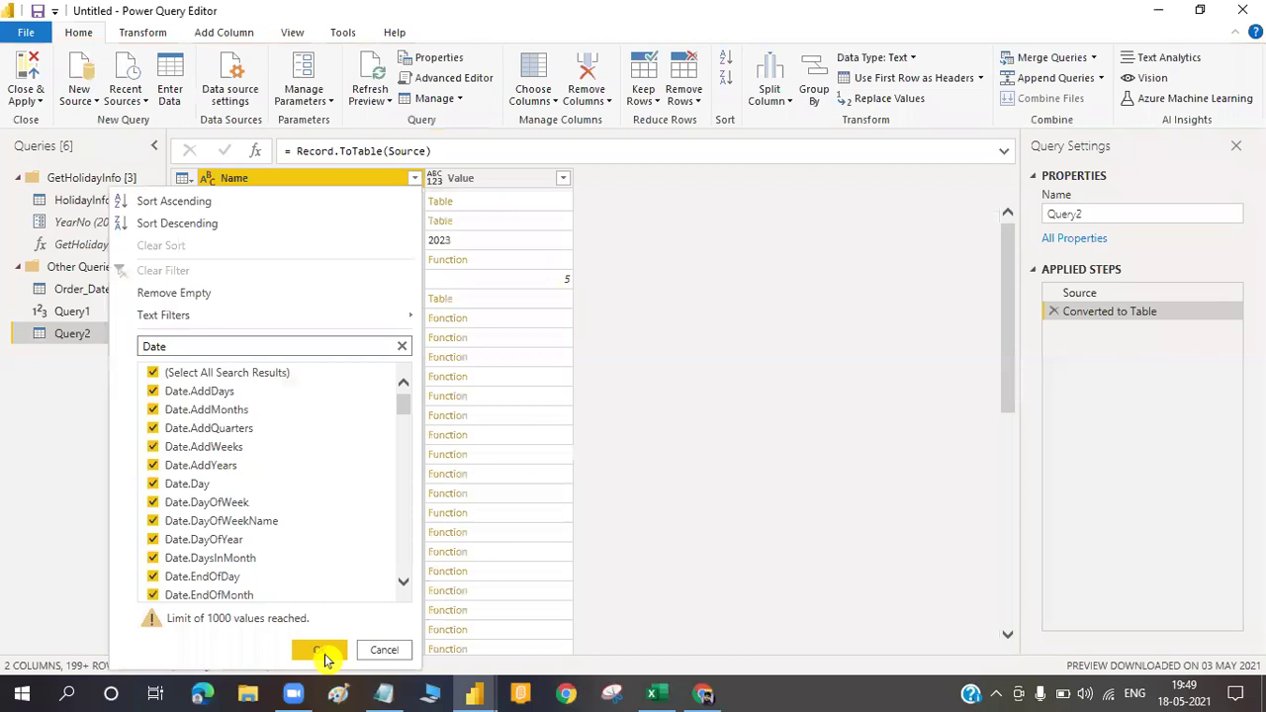
left_click(318, 650)
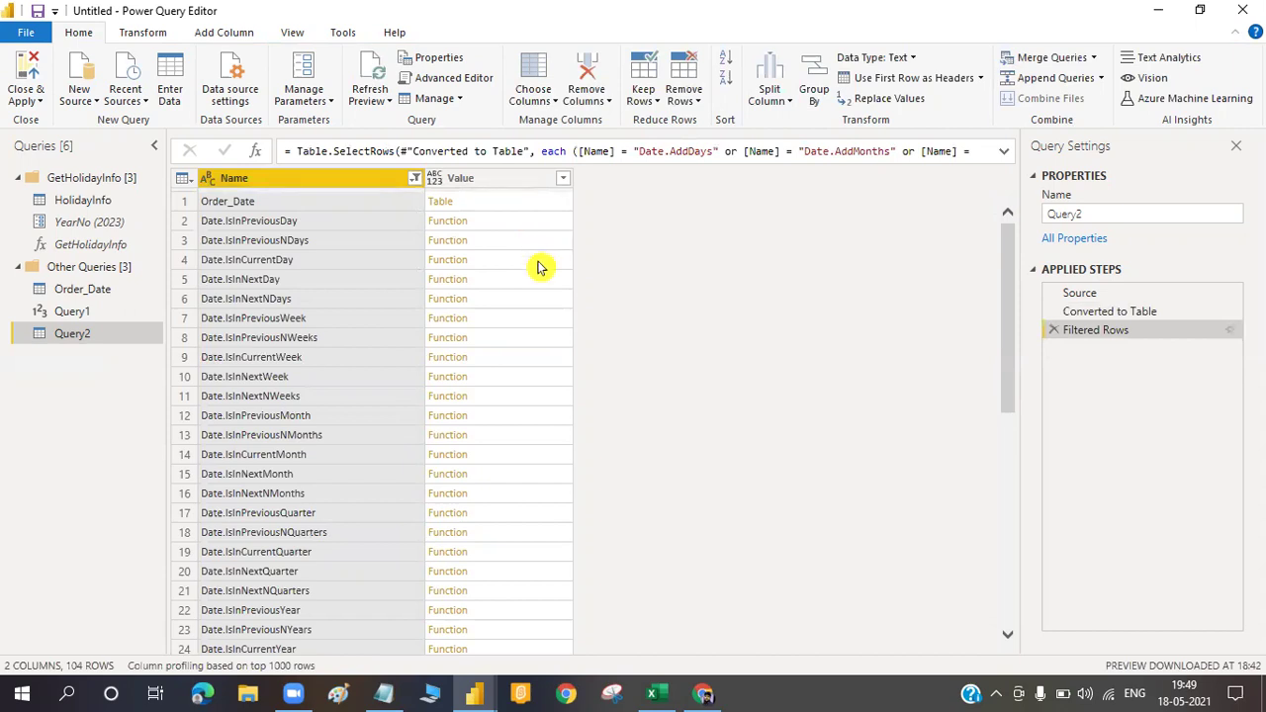
Preview the Date.IsInCurrentDay function, enlarge its documentation area, and read through the description and example
left_click(538, 267)
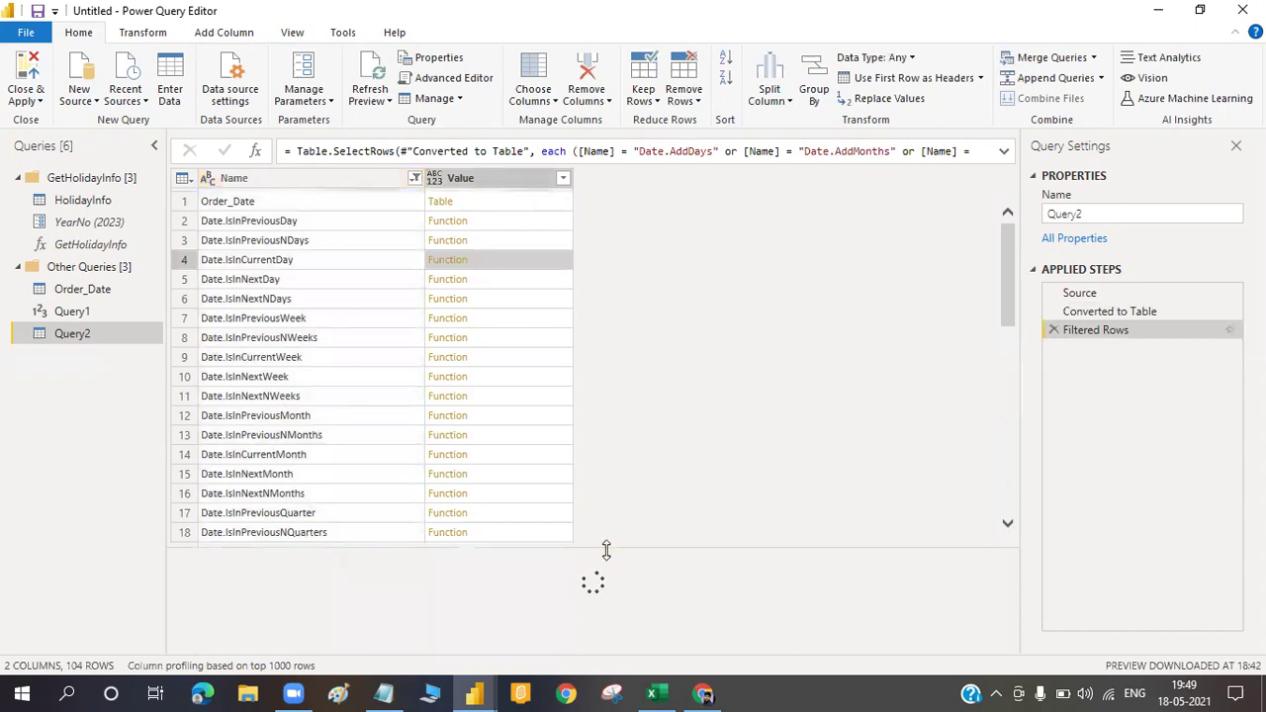
left_click_drag(599, 447, 593, 410)
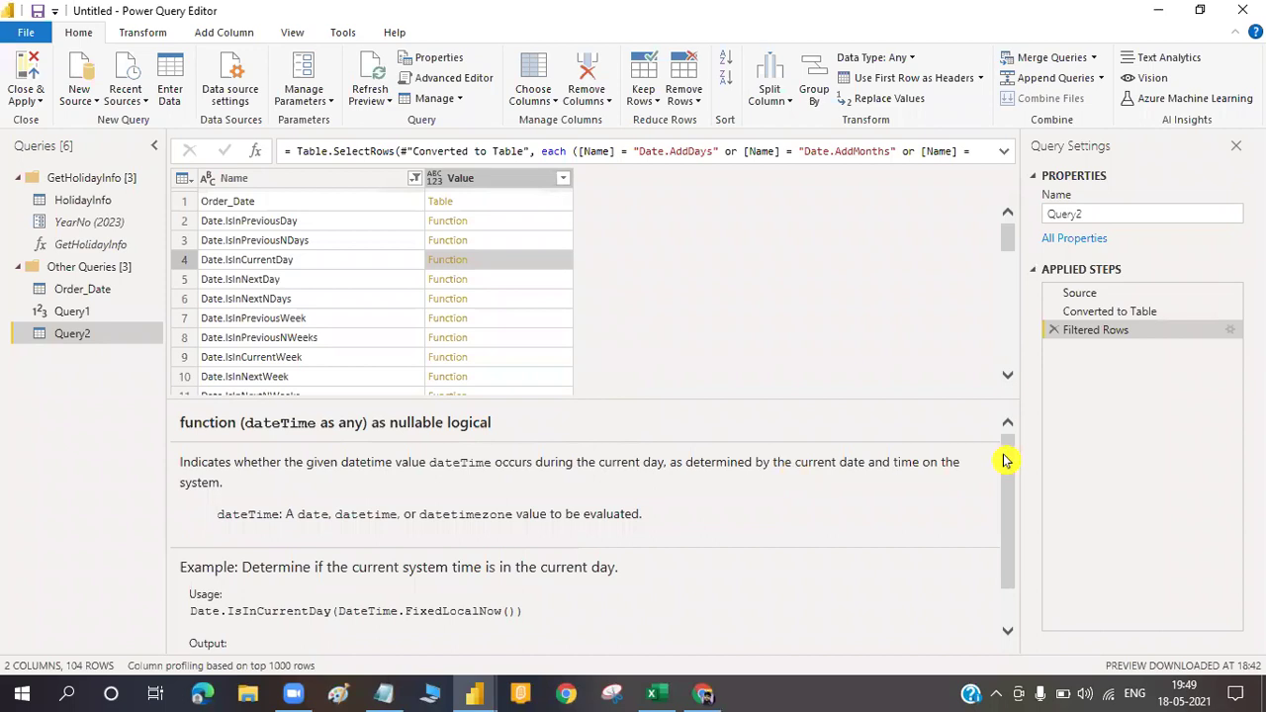
left_click_drag(1005, 460, 1009, 472)
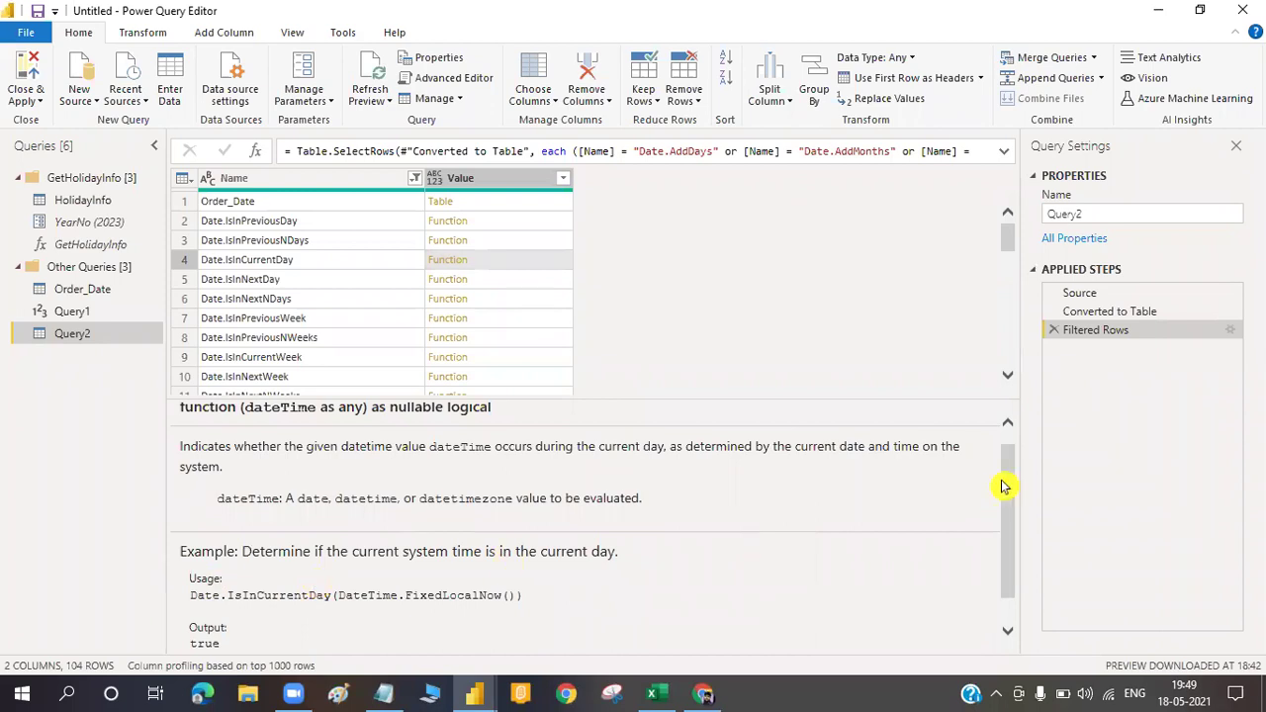
scroll(1002, 517, "down", 1)
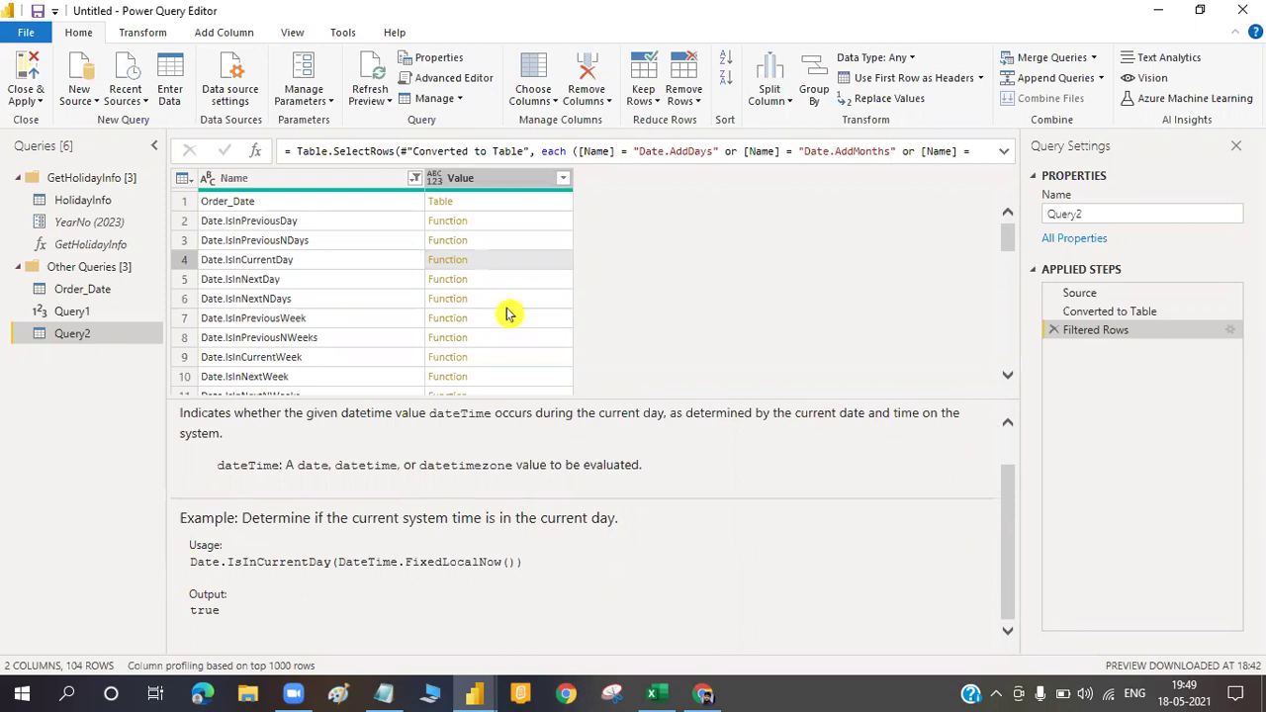
Preview the Date.IsInPreviousNWeeks function and highlight parts of its usage example
left_click(551, 341)
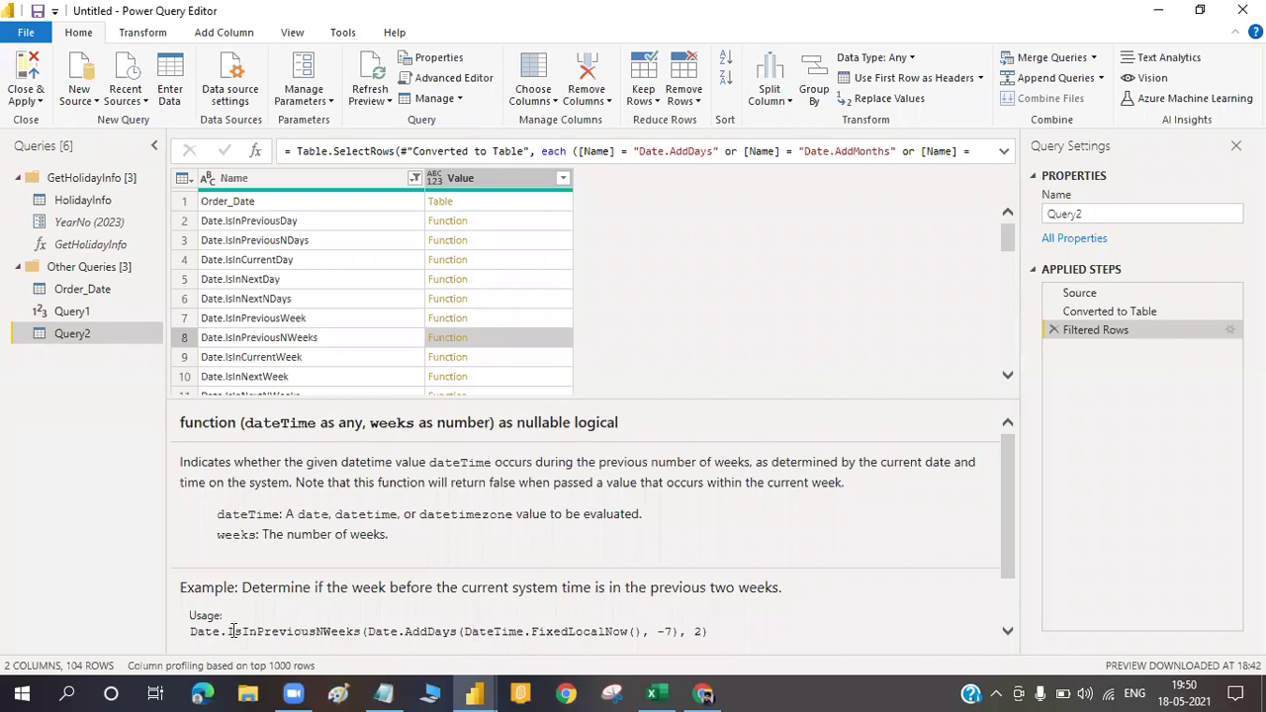
double_click(327, 631)
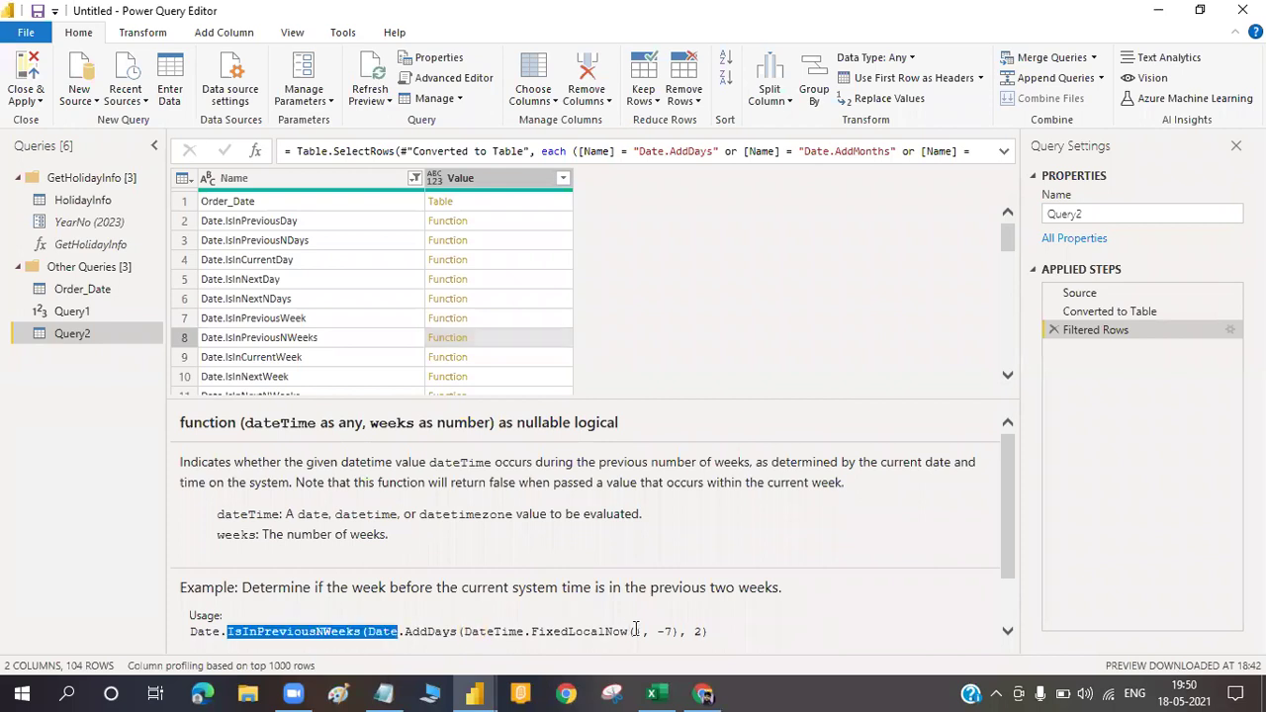
left_click_drag(705, 631, 650, 631)
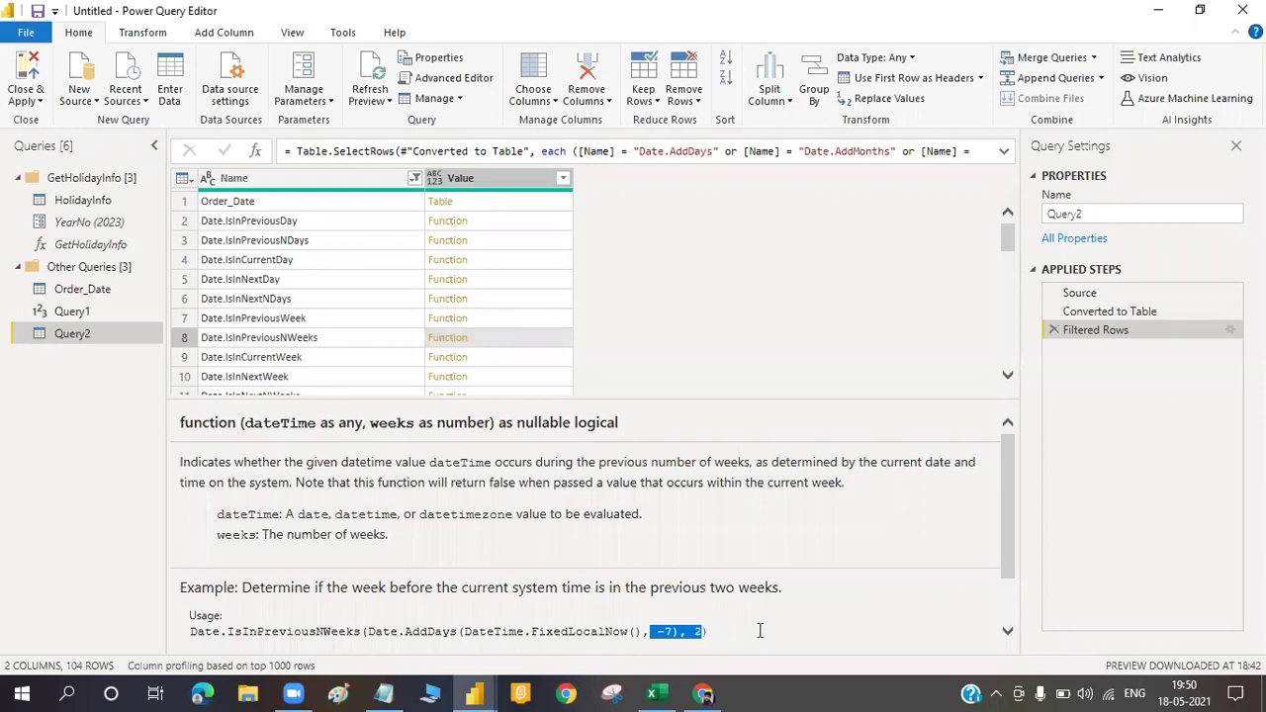
left_click(759, 631)
left_click_drag(759, 631, 716, 631)
left_click(771, 631)
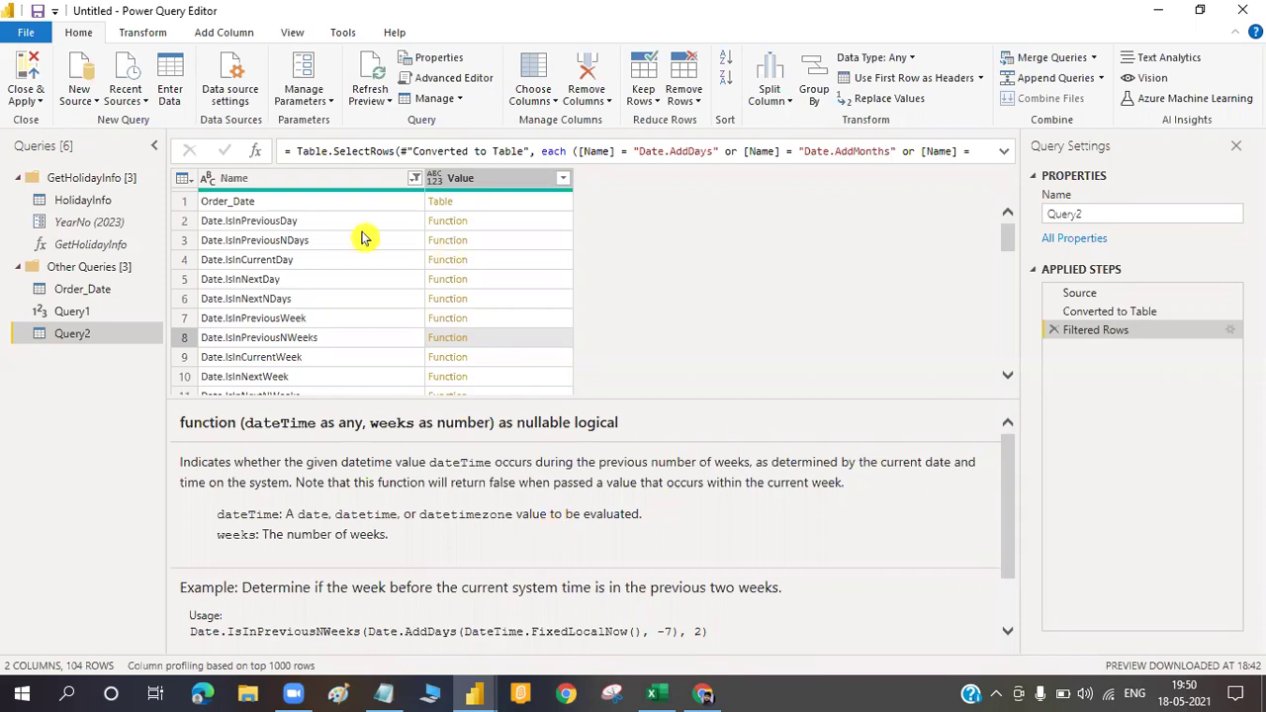
left_click(414, 179)
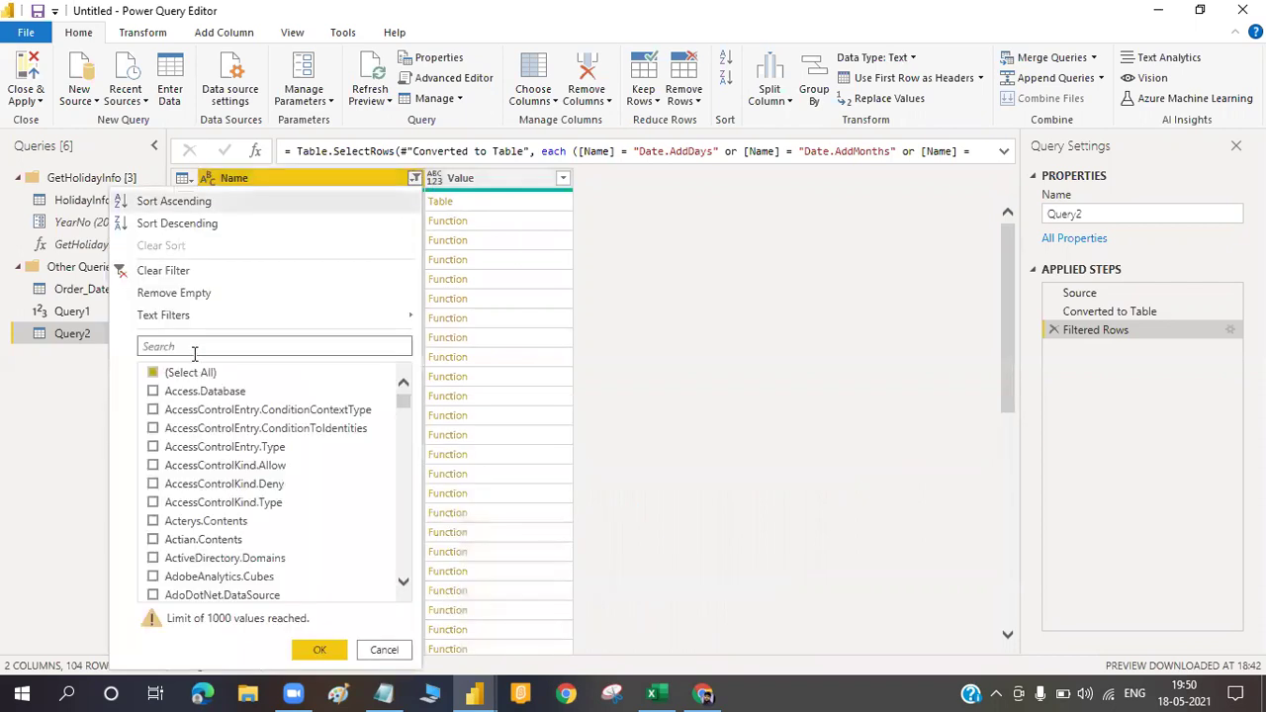
left_click(195, 347)
type("Text")
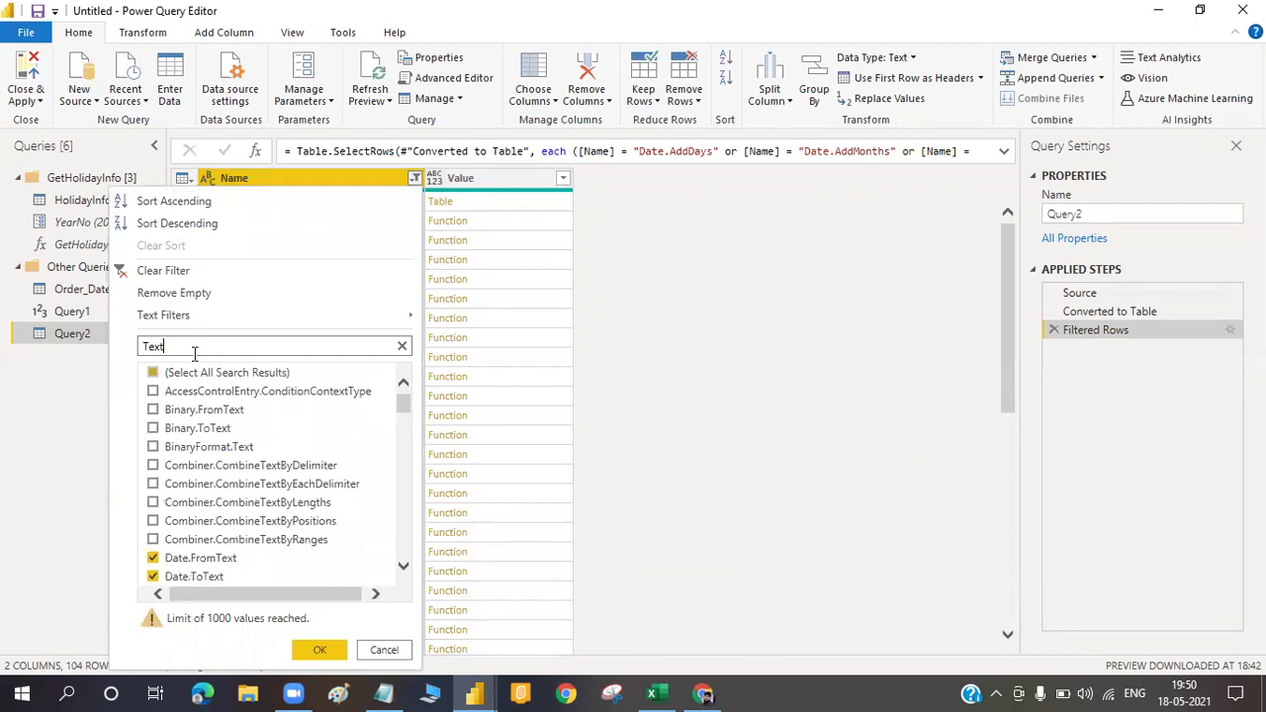
left_click(583, 570)
Remove the Filtered Rows step from Query2
left_click(1054, 331)
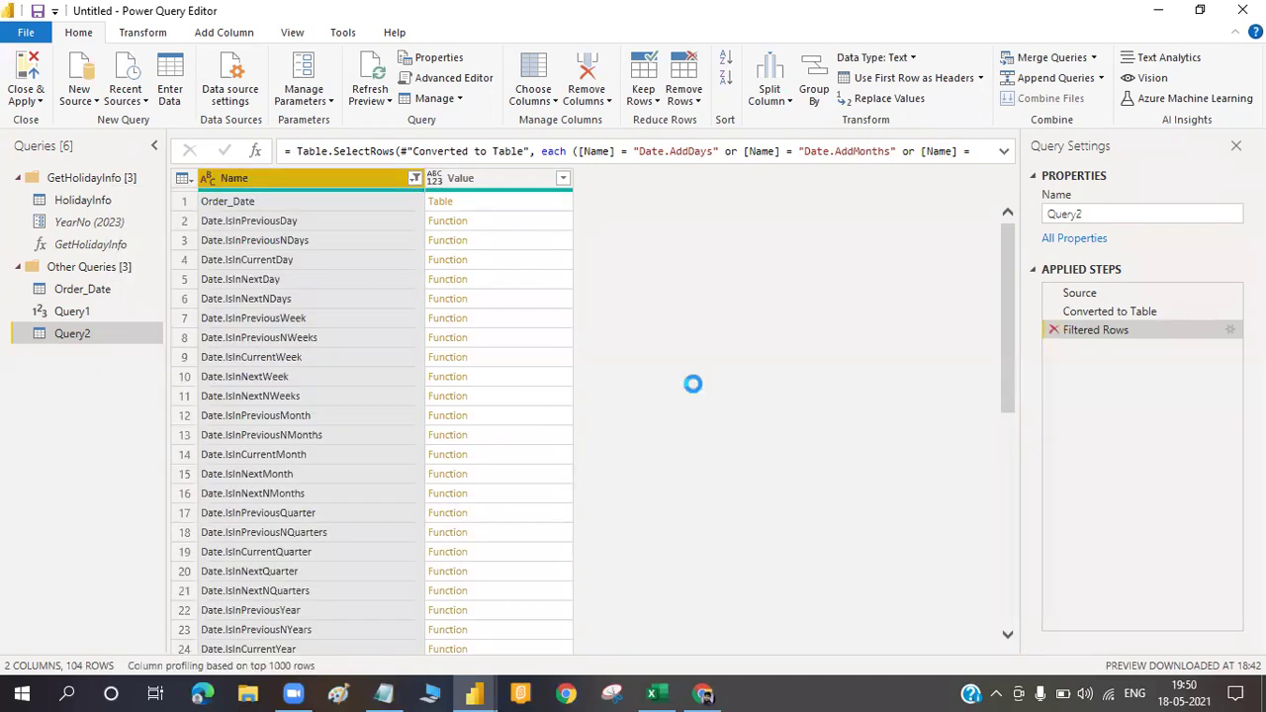
Search the Name column's filter values in Query2 for Text and examine the matching text functions
left_click(415, 179)
left_click(220, 348)
type("Te")
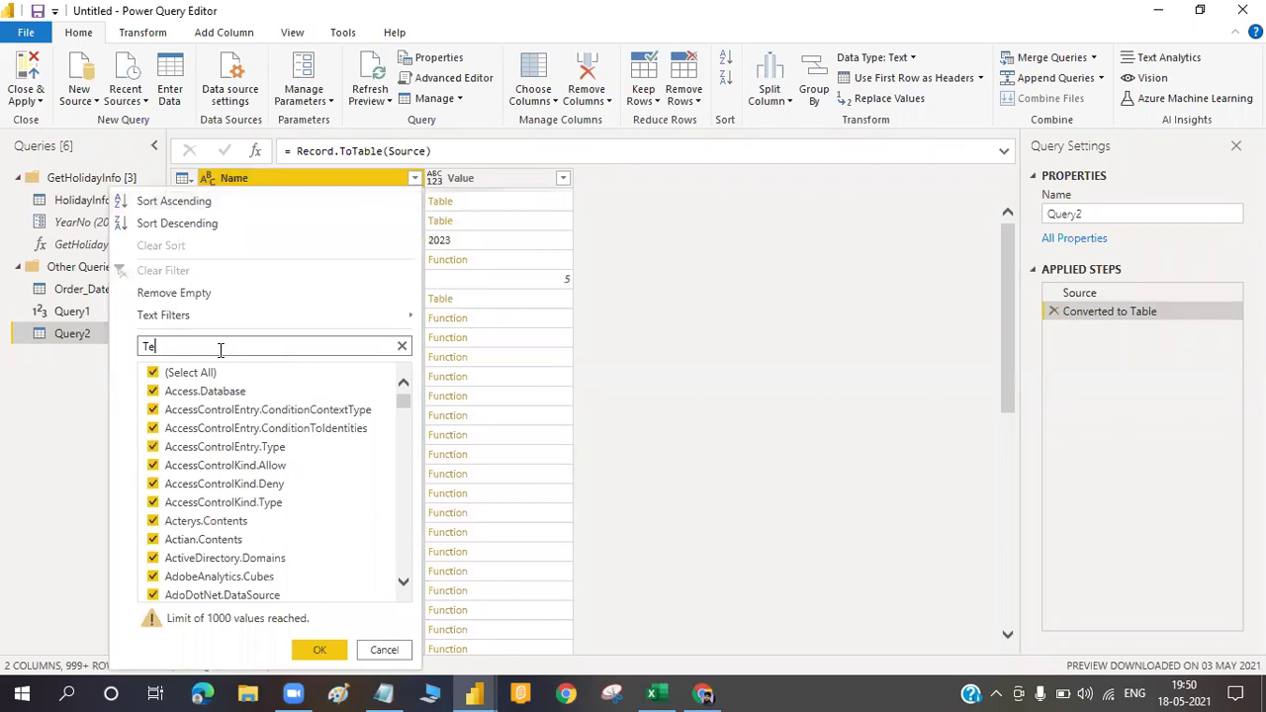
type("xt")
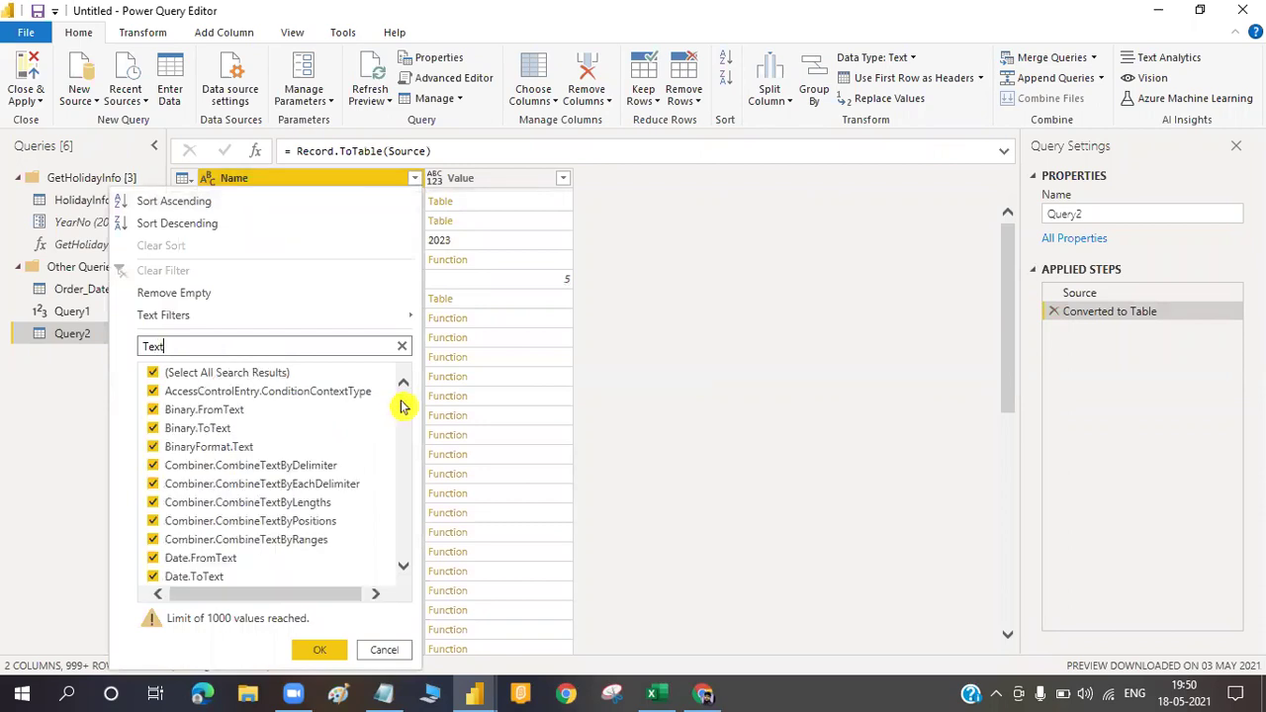
scroll(402, 415, "down", 4)
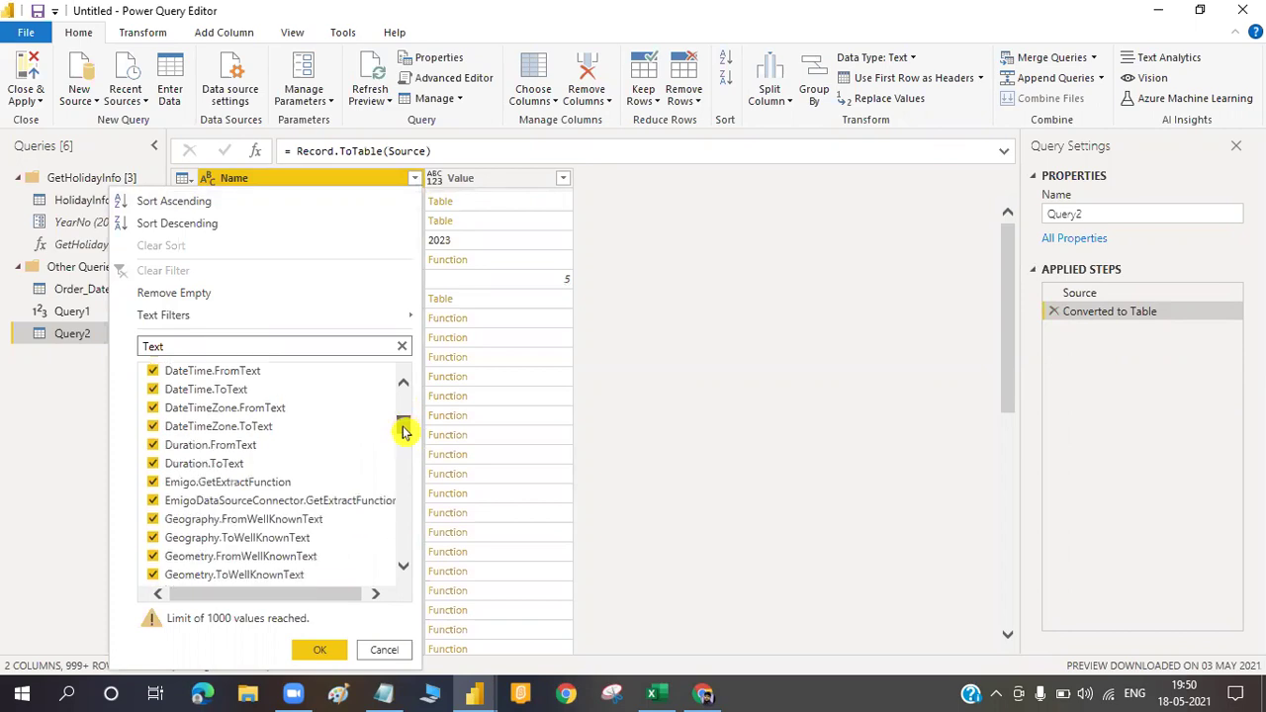
left_click_drag(402, 431, 403, 471)
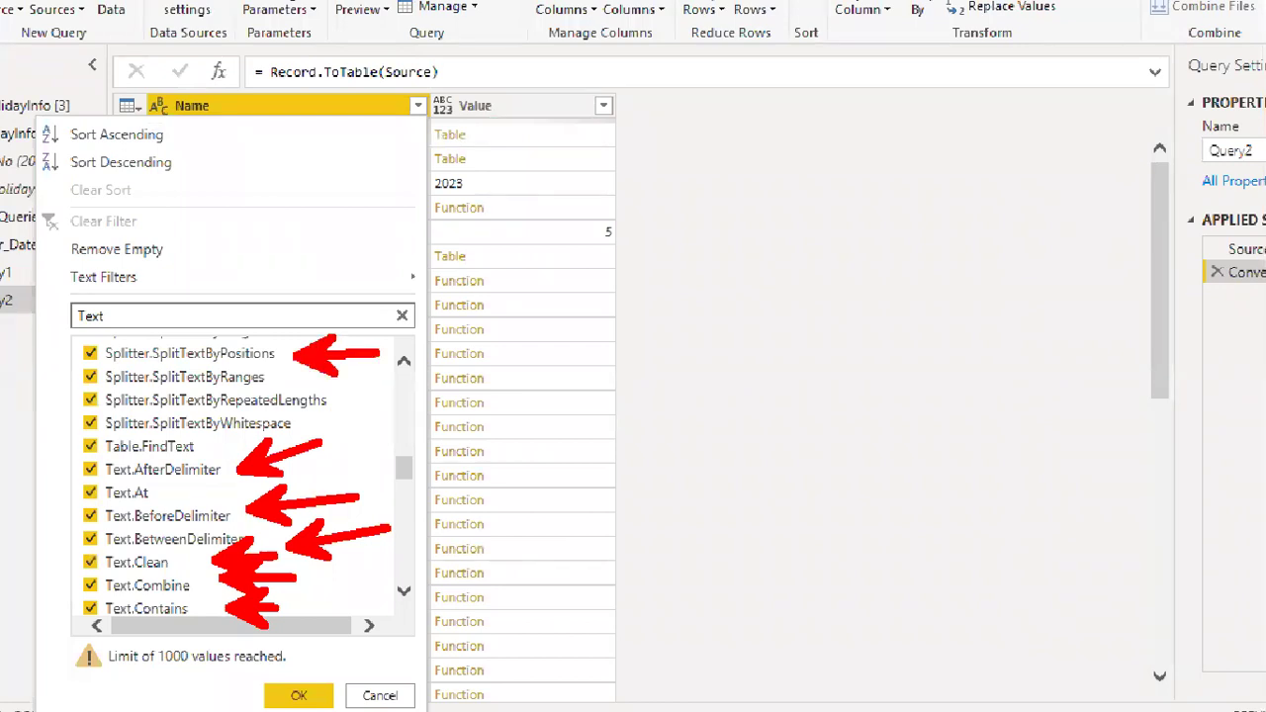
left_click_drag(273, 392, 281, 398)
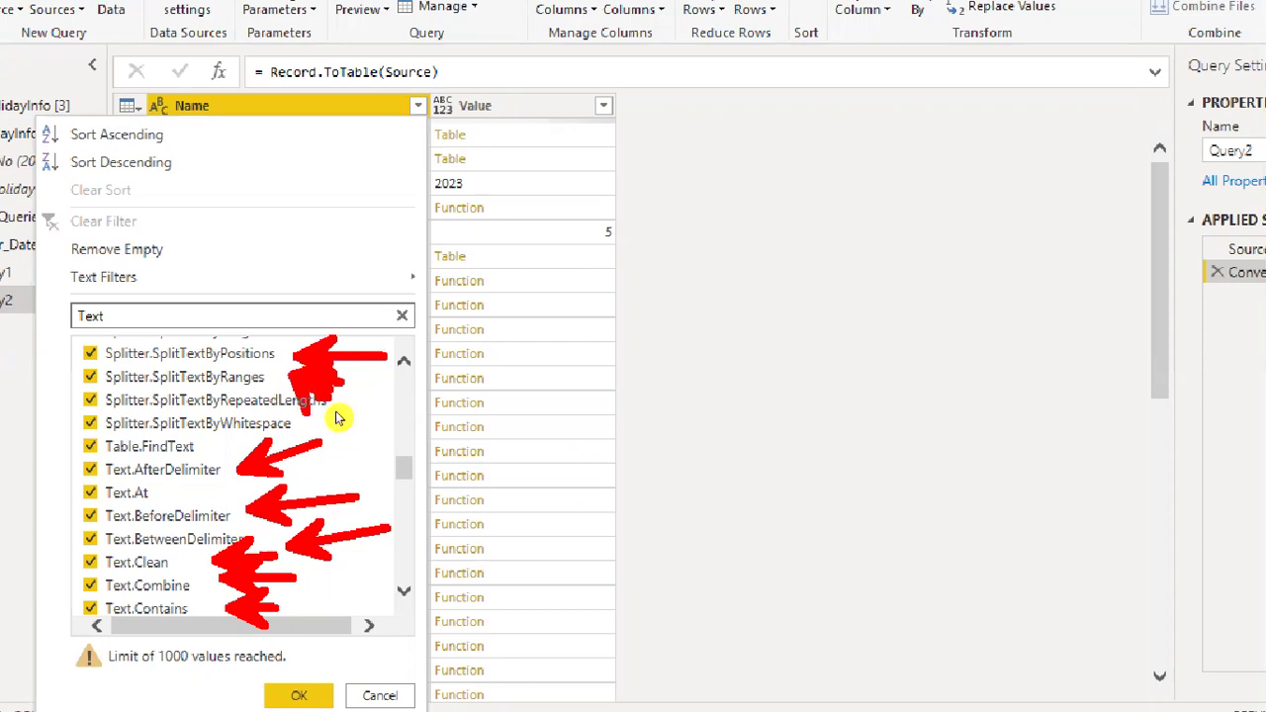
Search the Name column's filter values for Number, browse the matching functions, and leave the filter unapplied
left_click(418, 106)
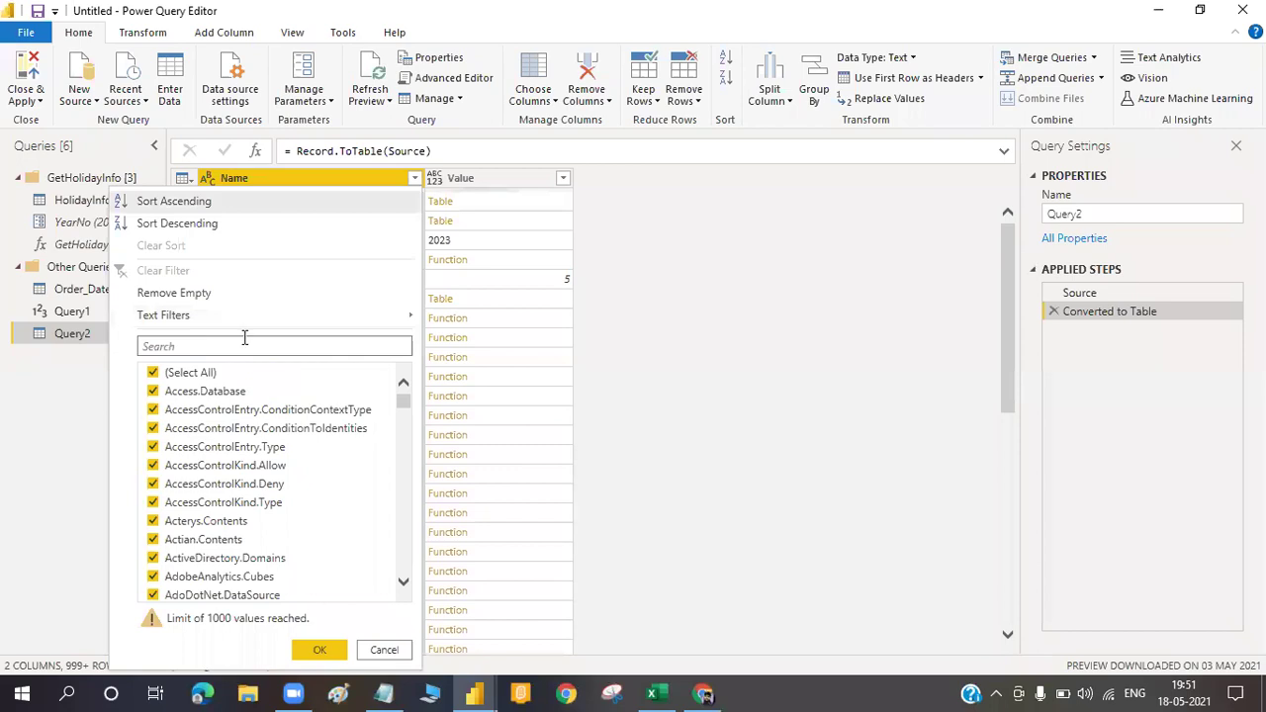
left_click(244, 341)
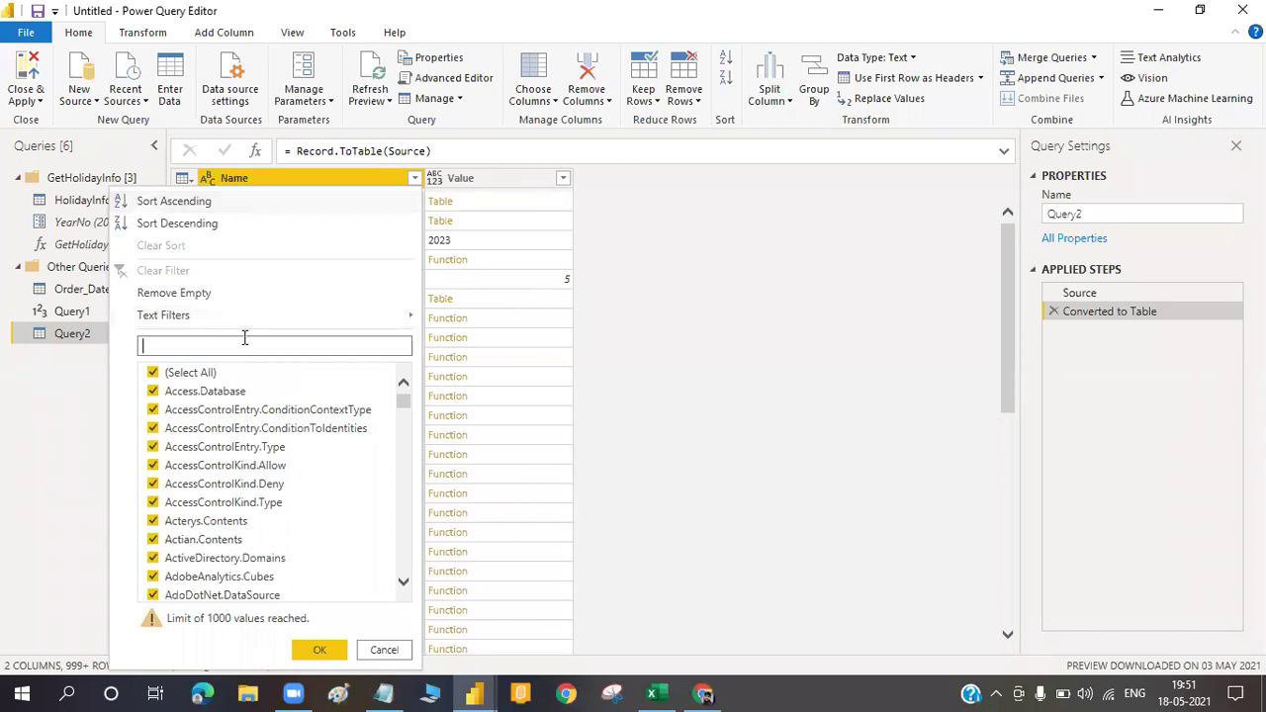
type("Number")
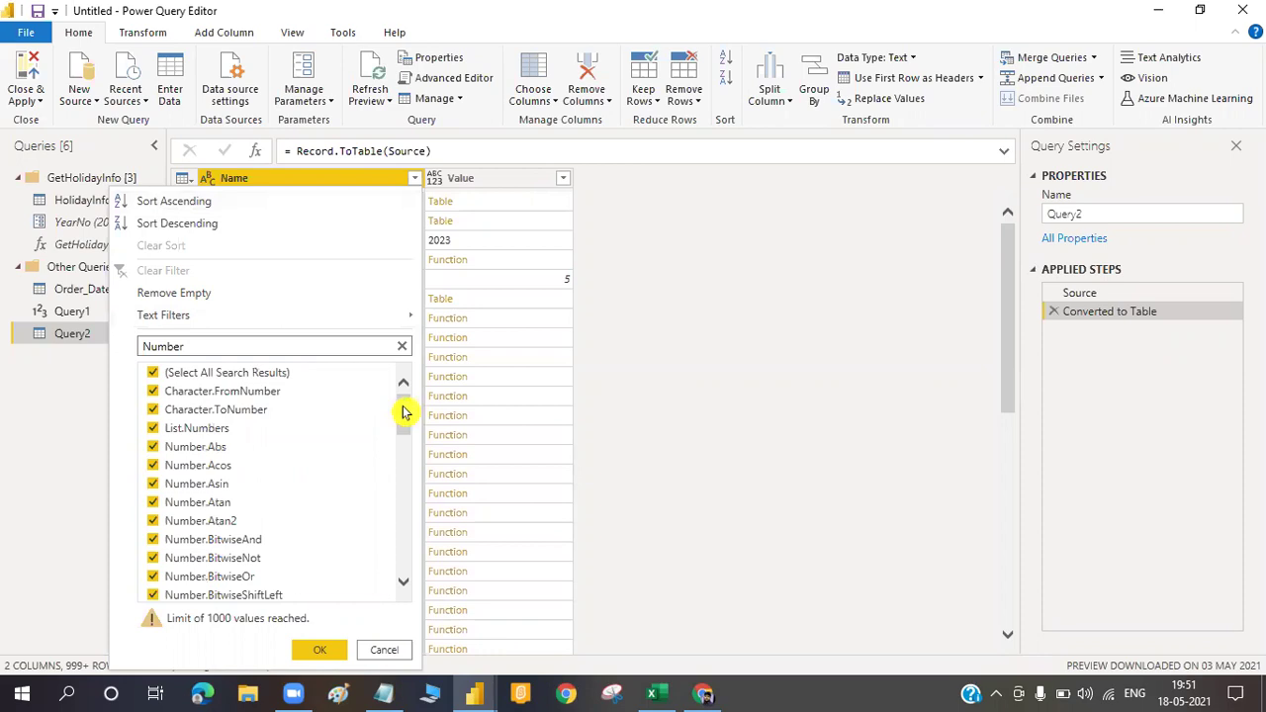
left_click_drag(404, 413, 403, 438)
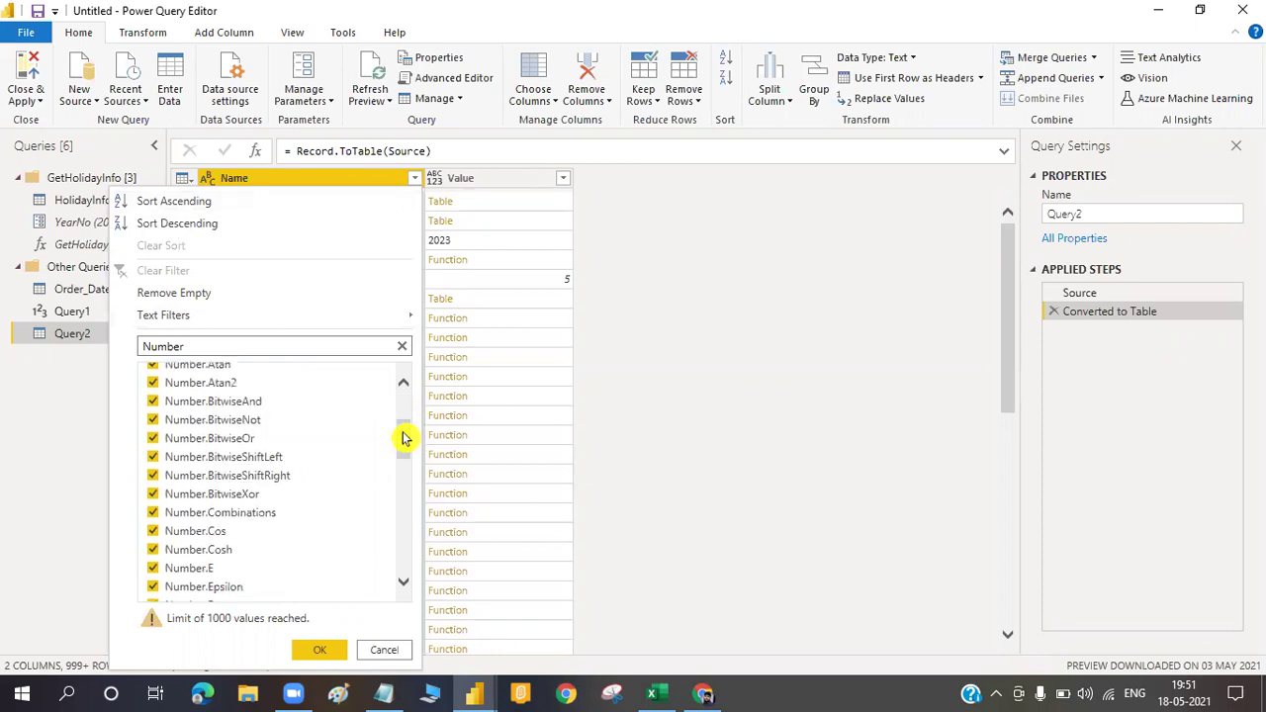
left_click_drag(403, 438, 406, 485)
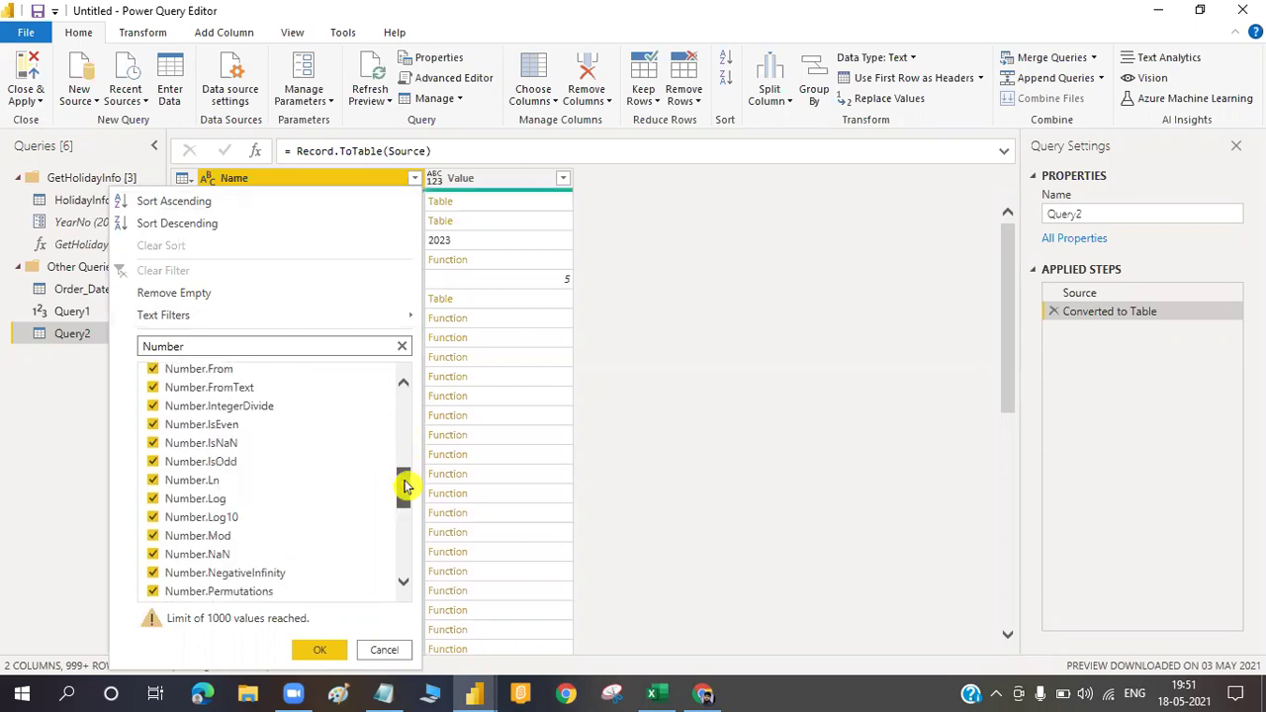
left_click_drag(405, 485, 403, 536)
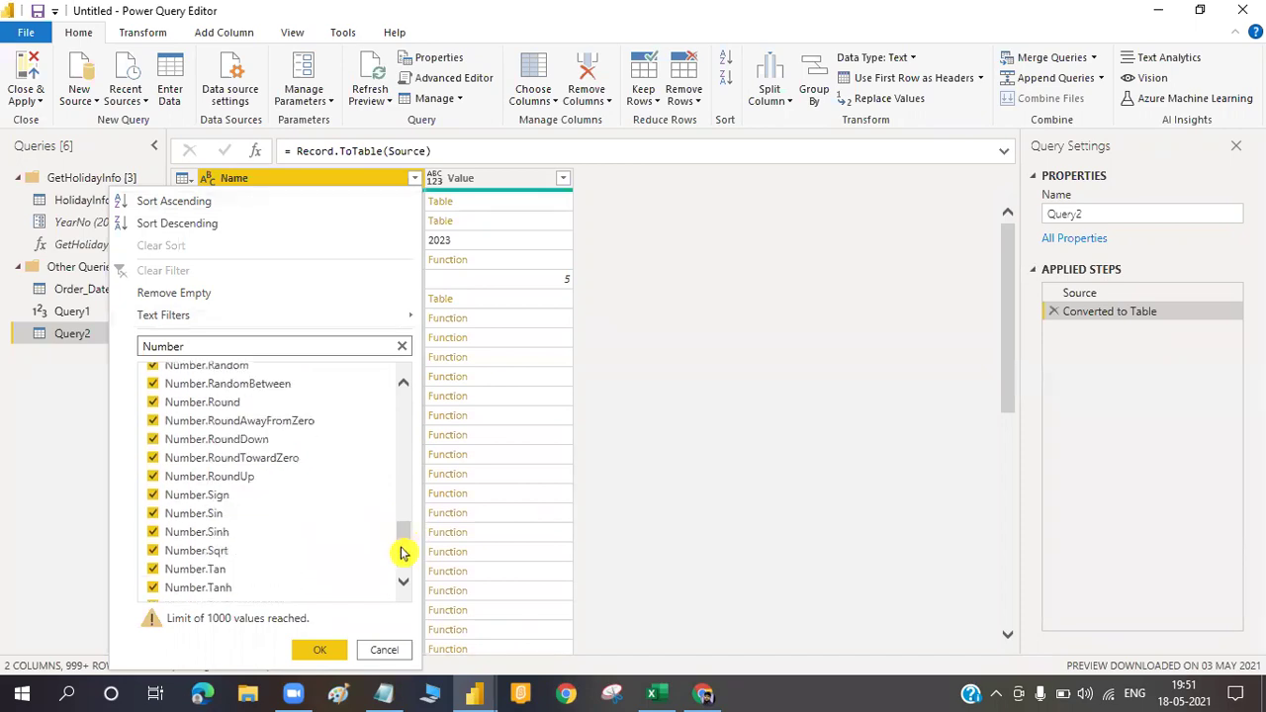
scroll(404, 554, "down", 1)
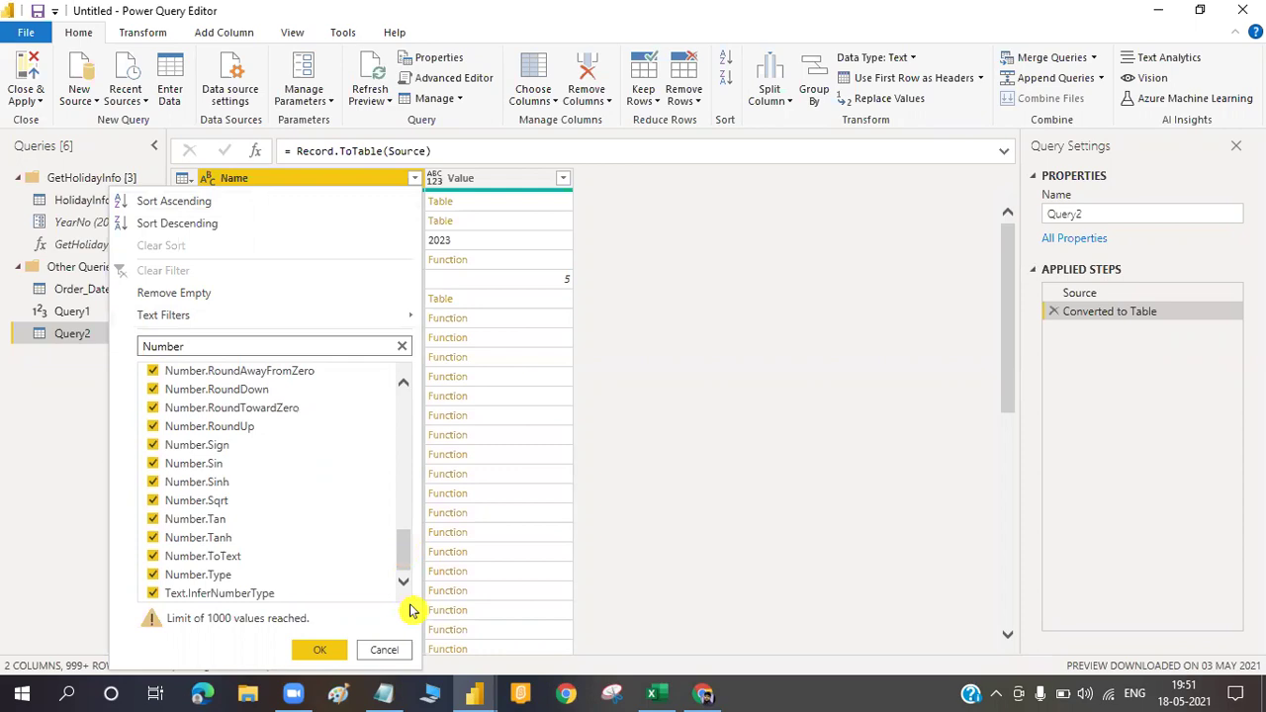
left_click(382, 648)
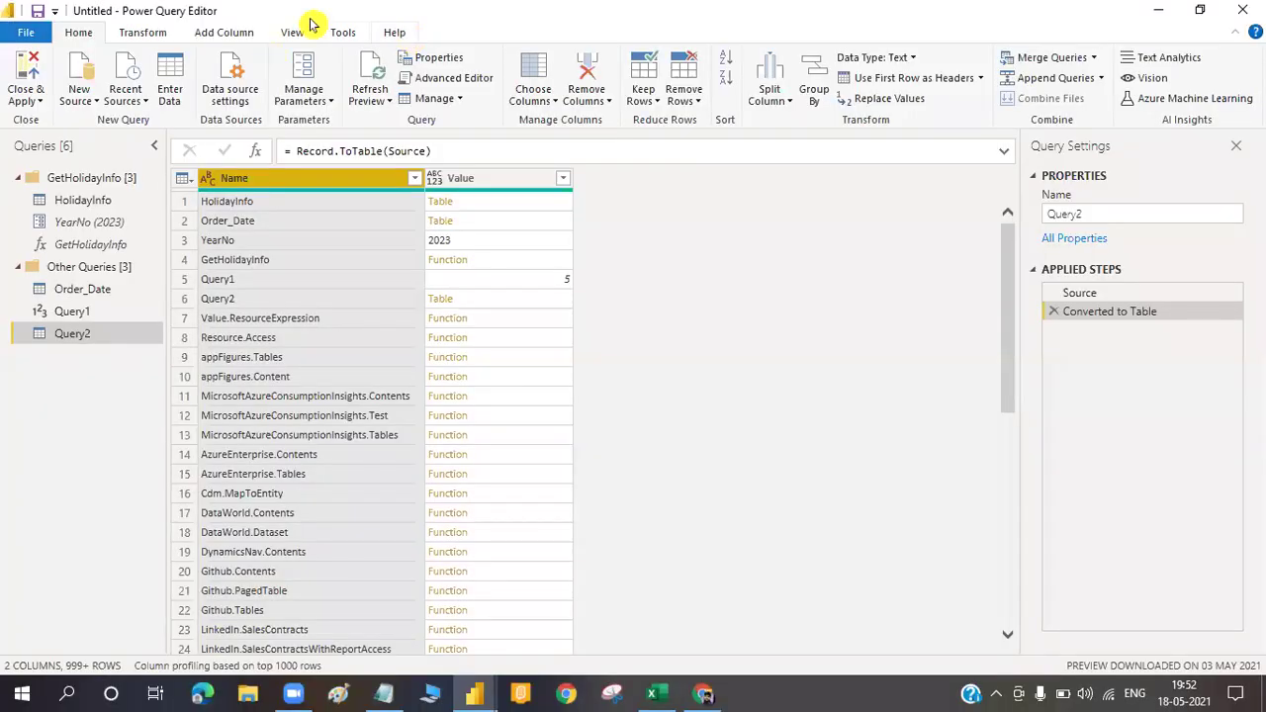
Hide the formula bar and show it again
left_click(292, 35)
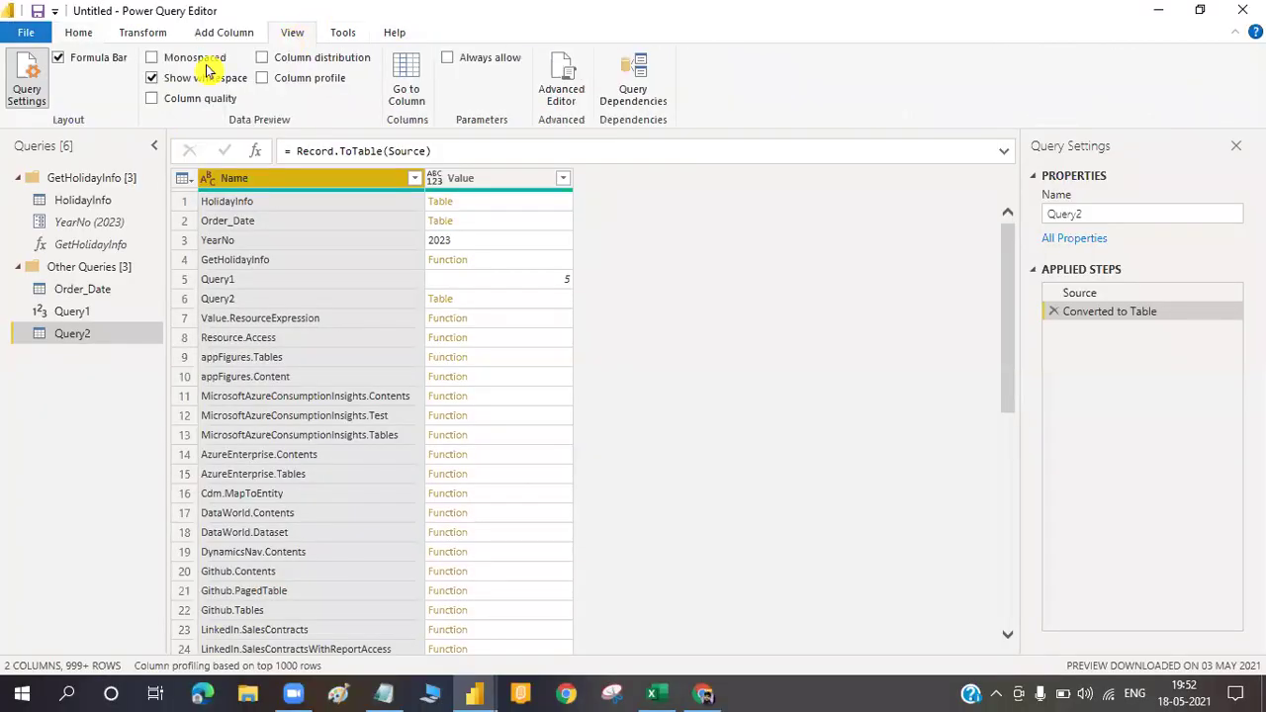
left_click(58, 57)
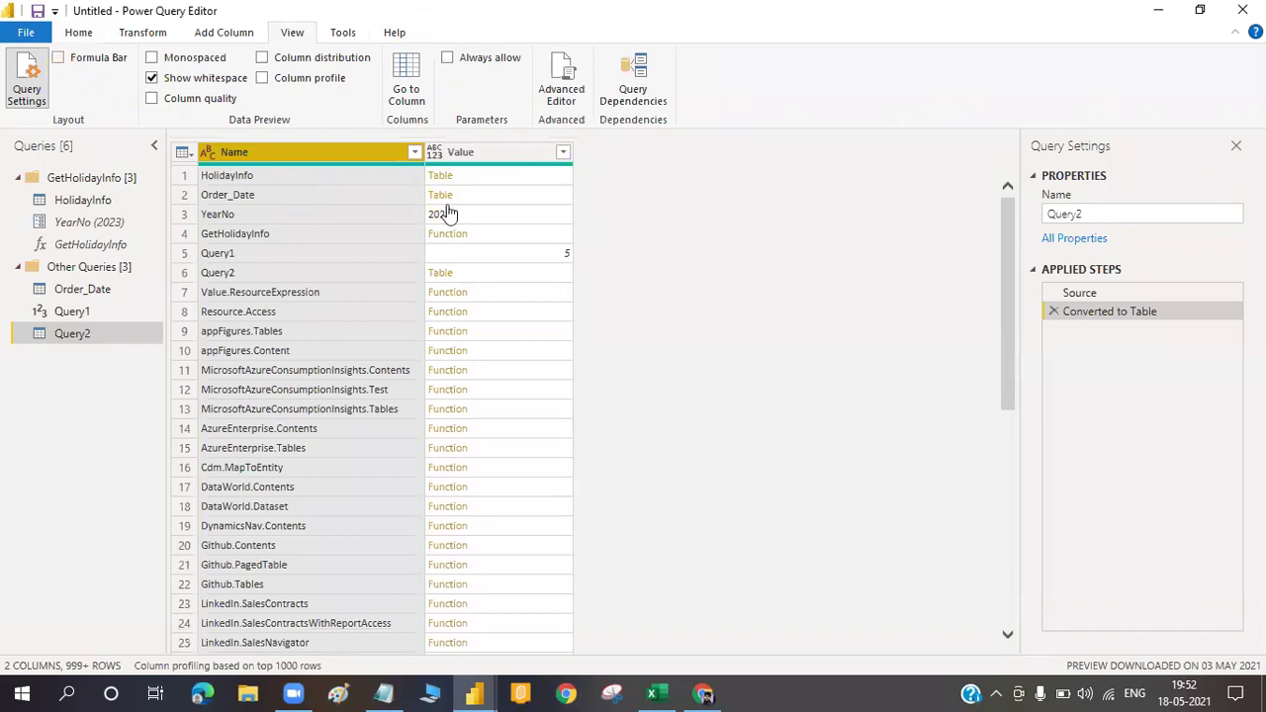
key("alt+w")
key("f")
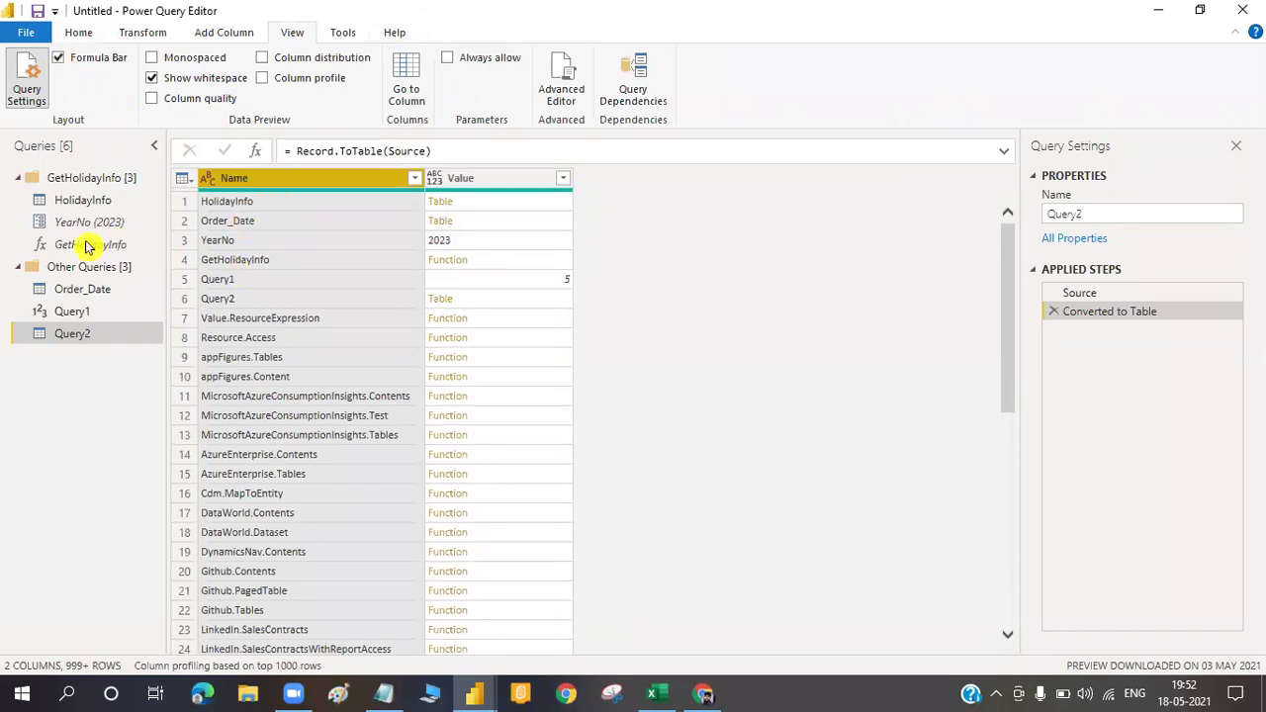
Open the HolidayInfo query, turn off Column quality in its data preview, and toggle Show whitespace
left_click(94, 202)
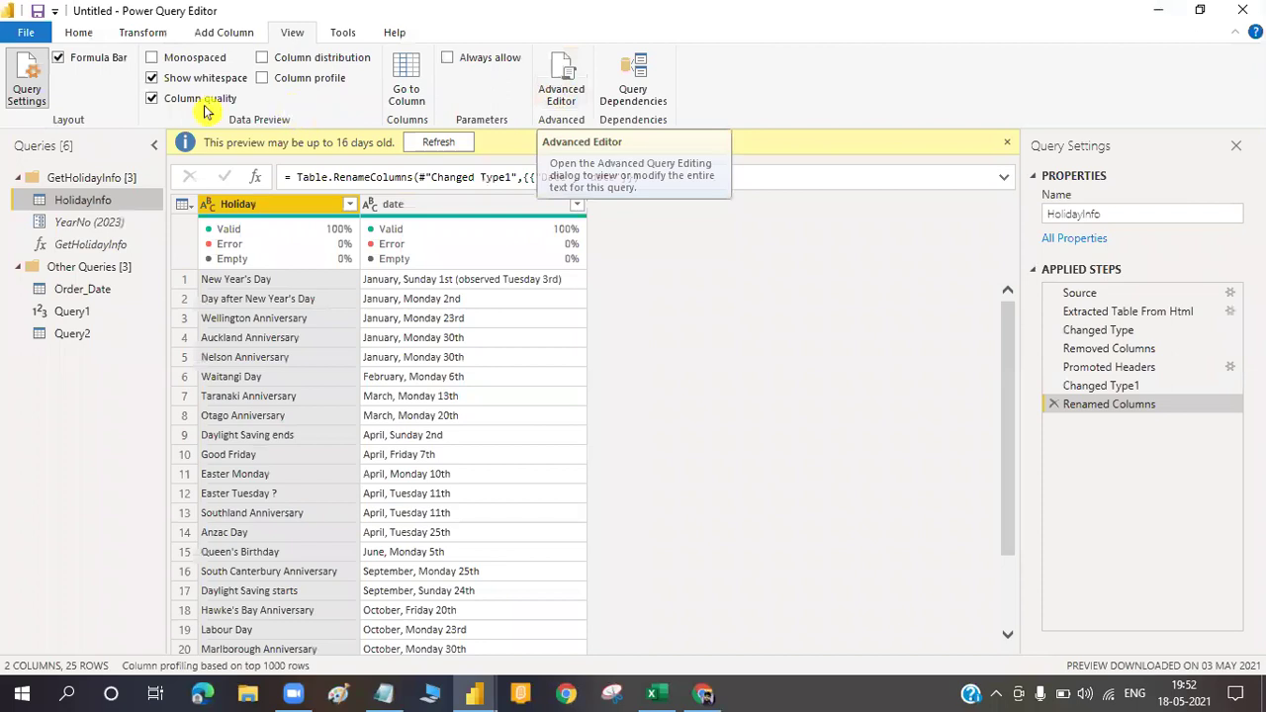
left_click(152, 98)
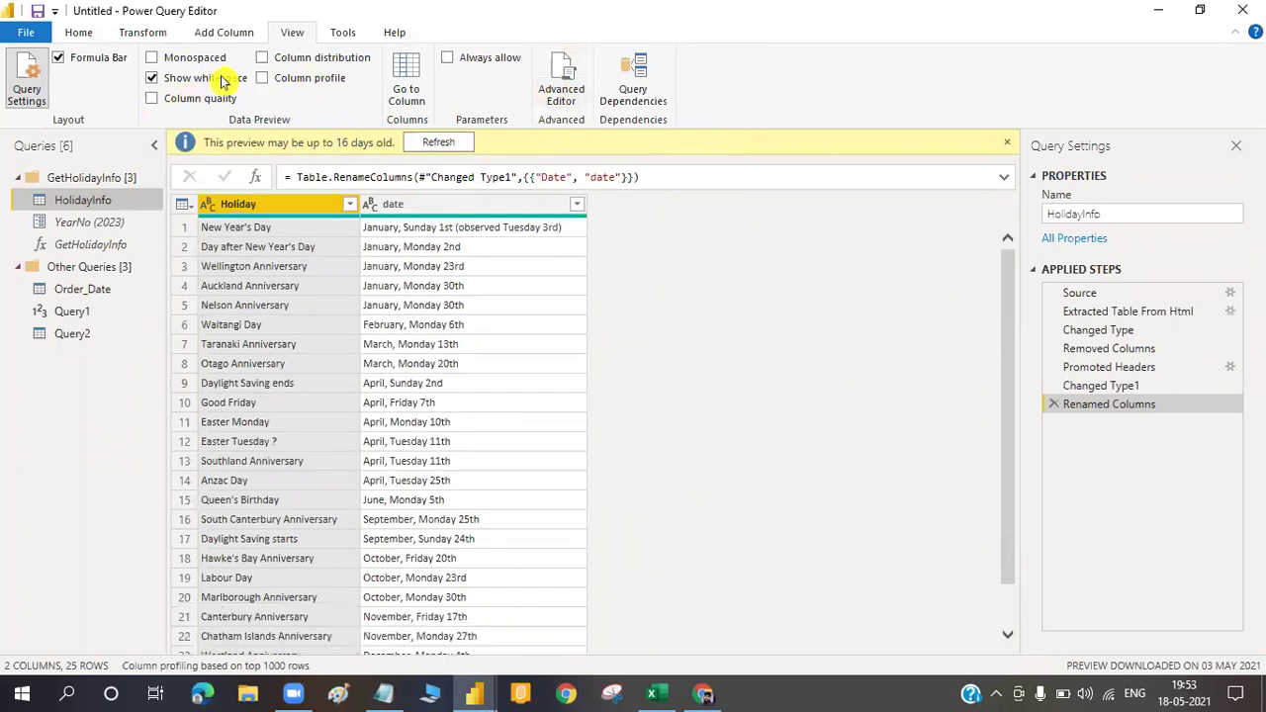
left_click(152, 79)
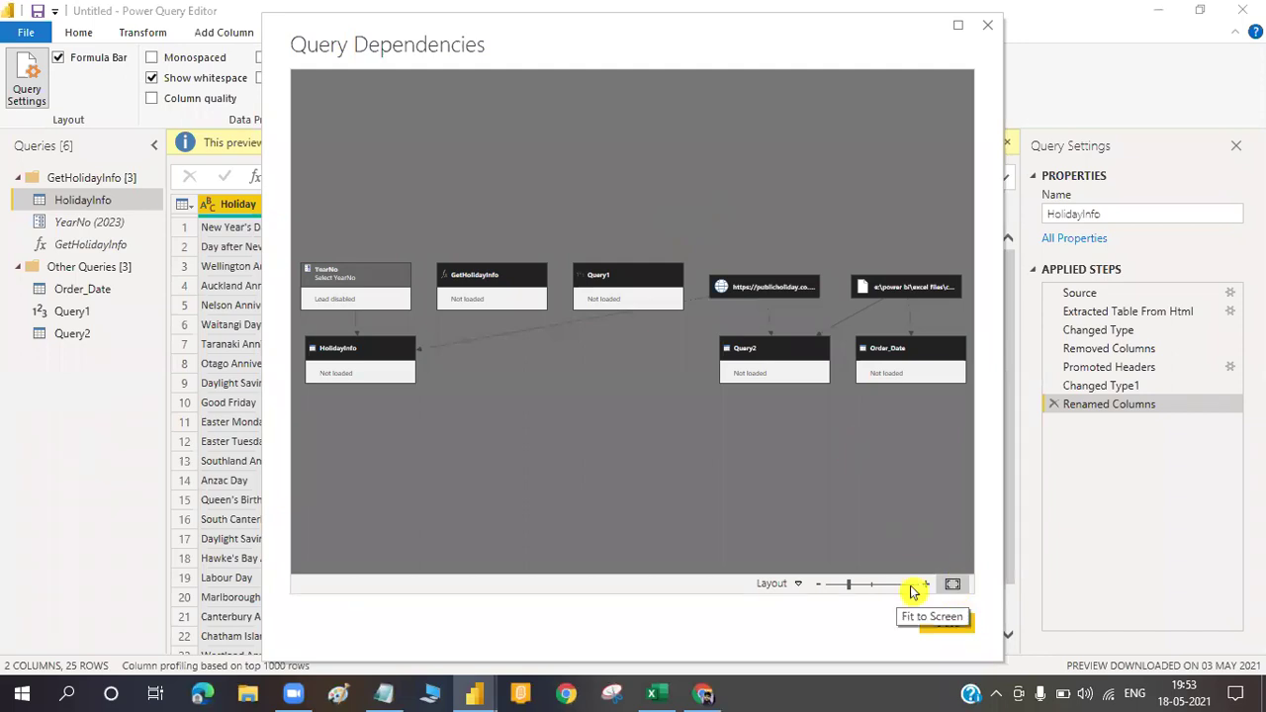
Examine the Query Dependencies diagram, following the links from the public holiday source to Query2 and HolidayInfo
left_click(953, 585)
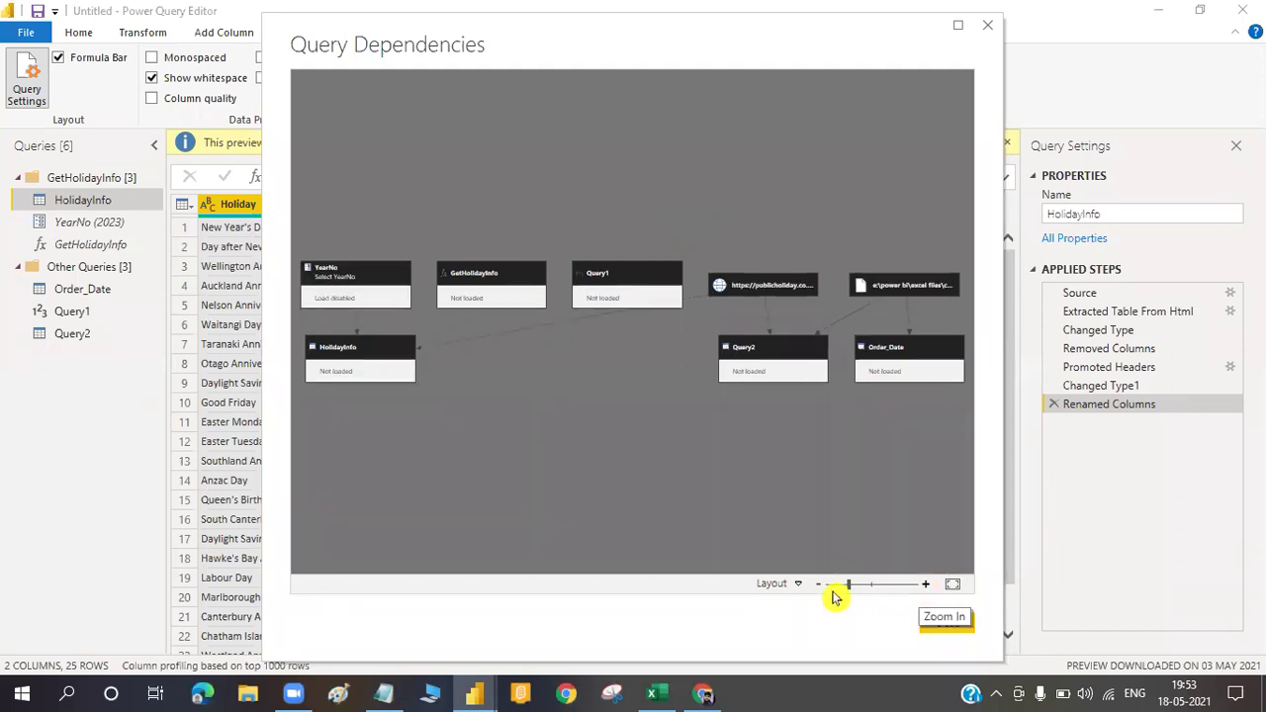
left_click_drag(843, 584, 865, 584)
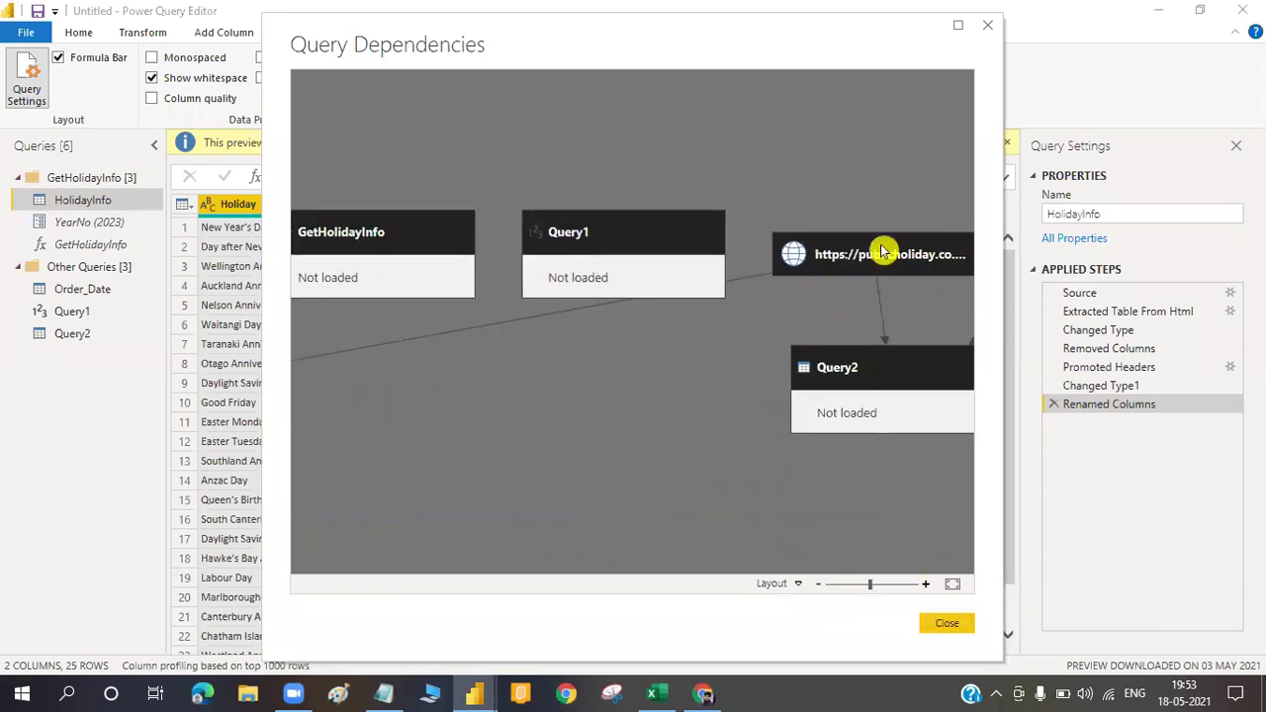
left_click_drag(883, 251, 593, 240)
left_click(586, 247)
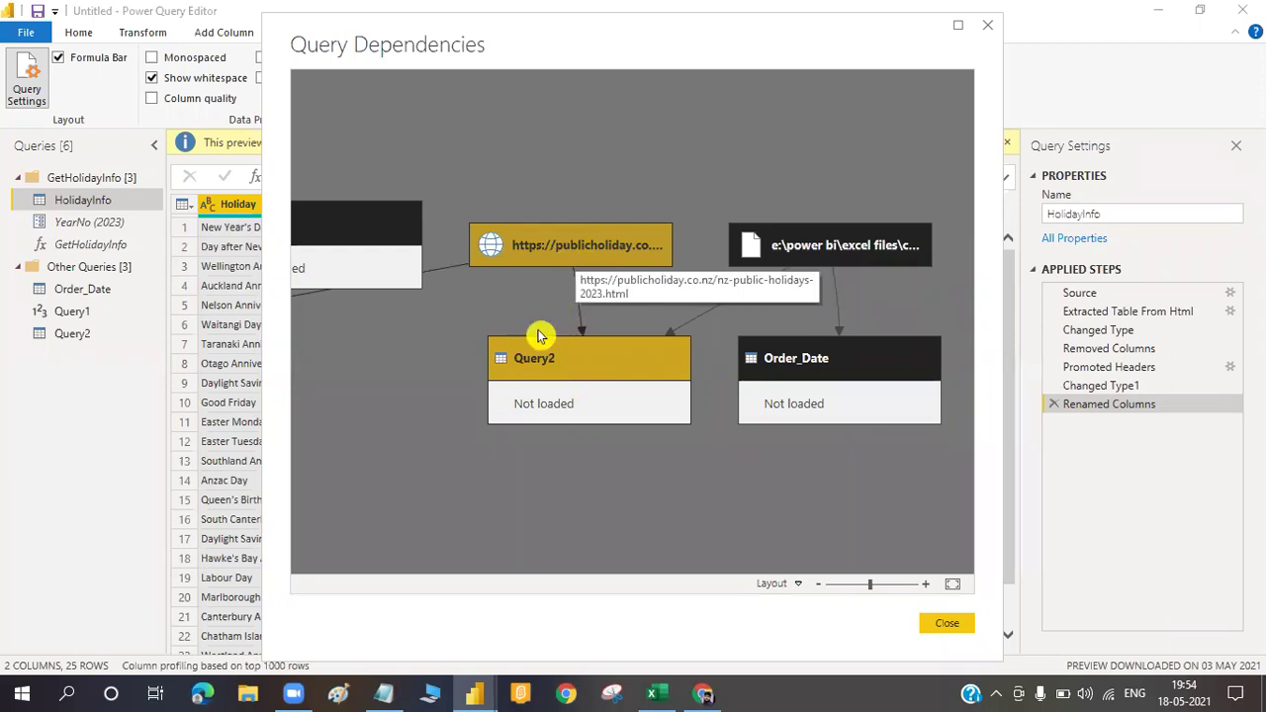
left_click_drag(449, 350, 701, 345)
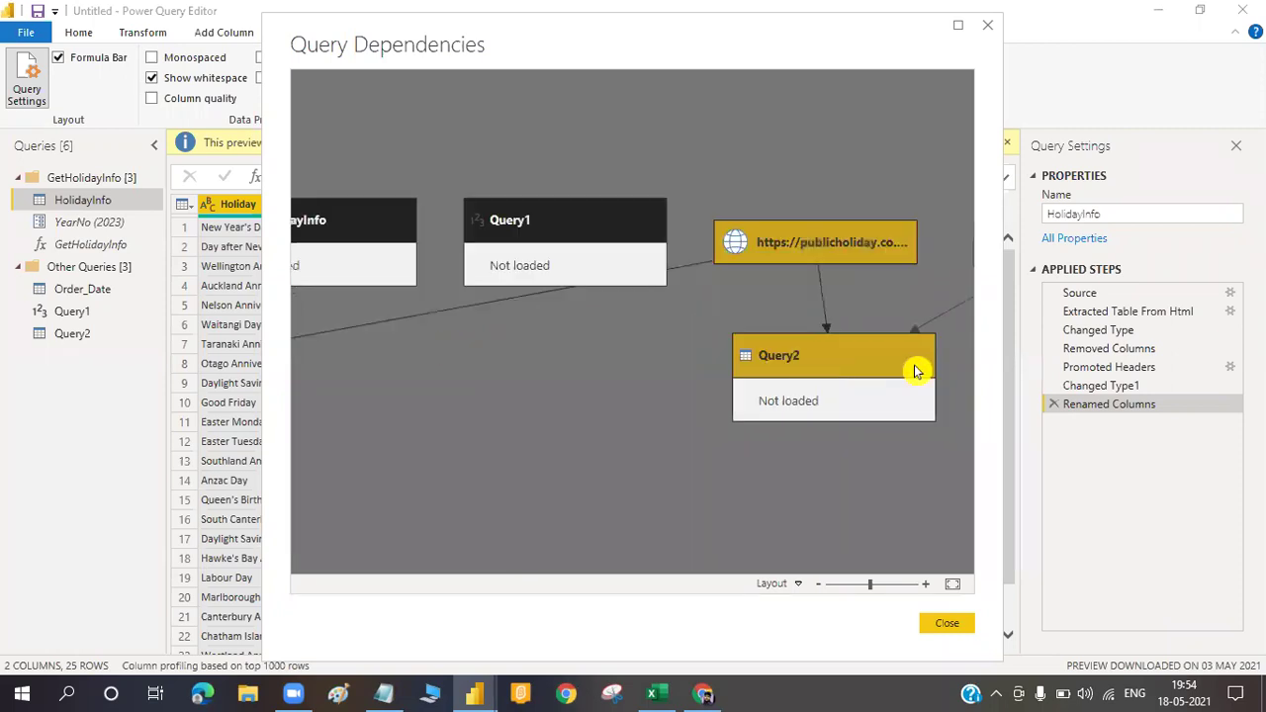
left_click_drag(914, 371, 1094, 362)
left_click_drag(891, 362, 1099, 361)
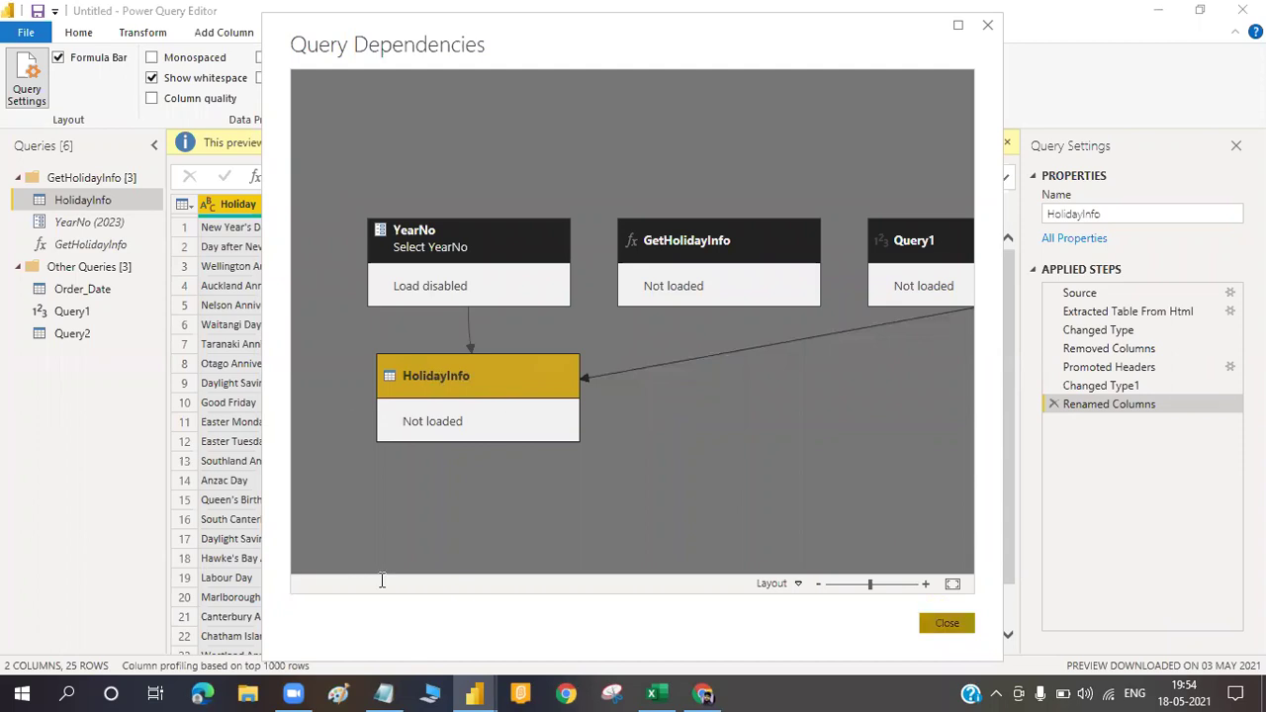
Review the Close & Apply options of the query editor without applying any changes
left_click(384, 693)
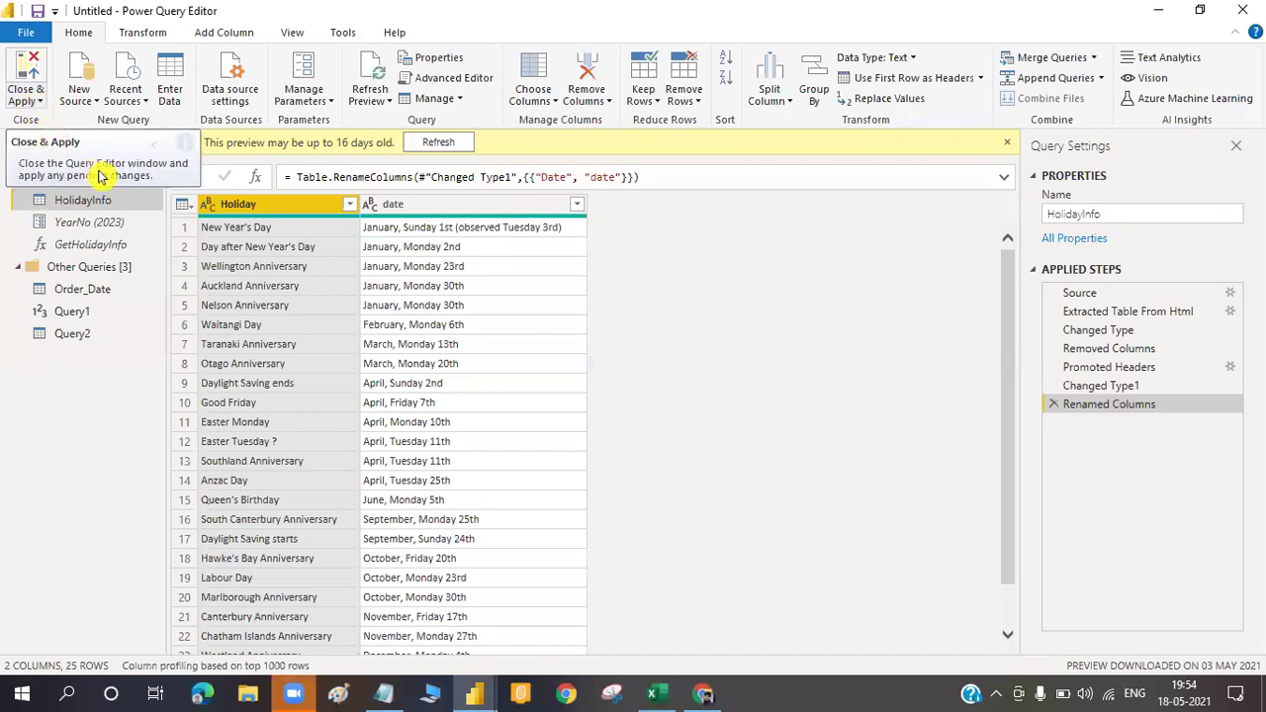
left_click(40, 101)
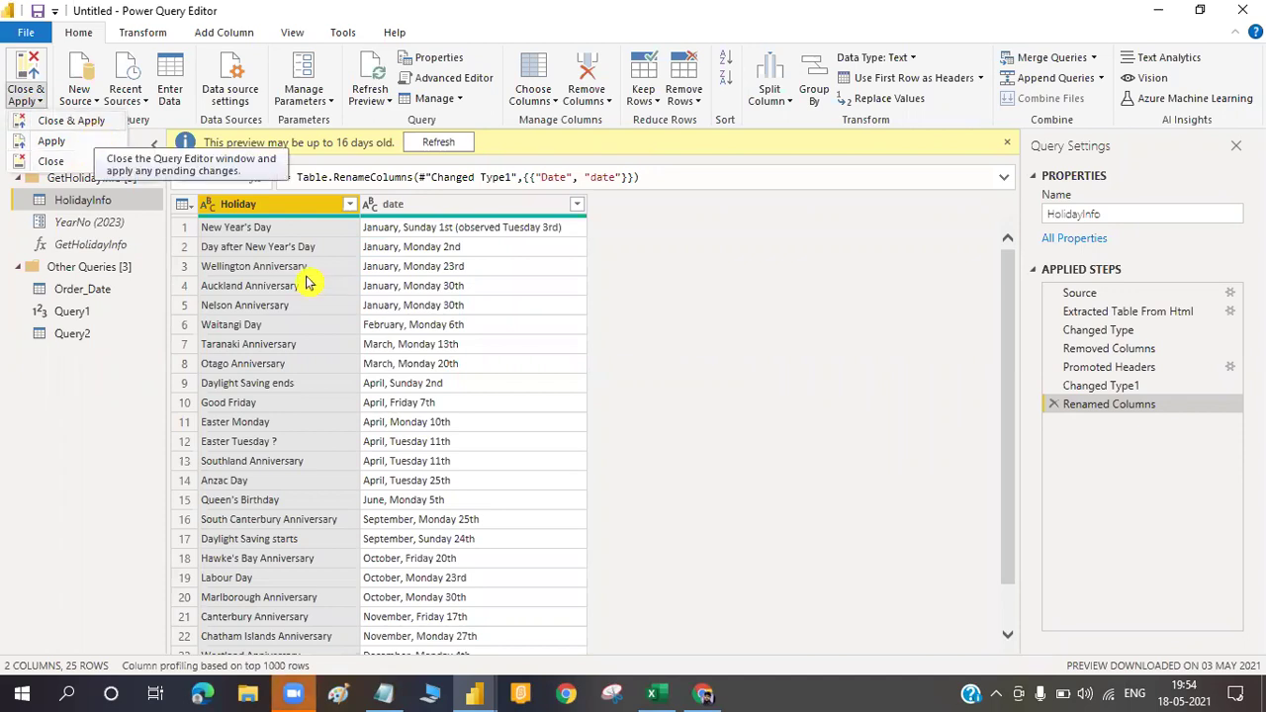
key("Down")
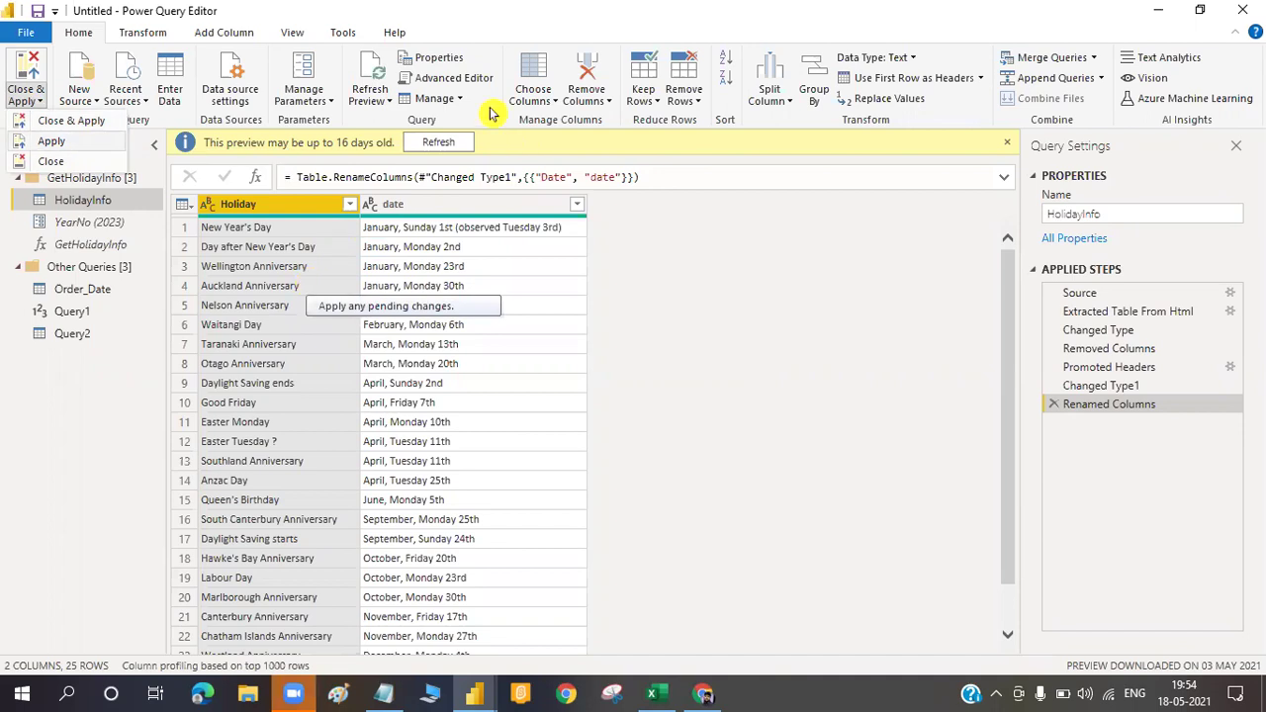
key("Escape")
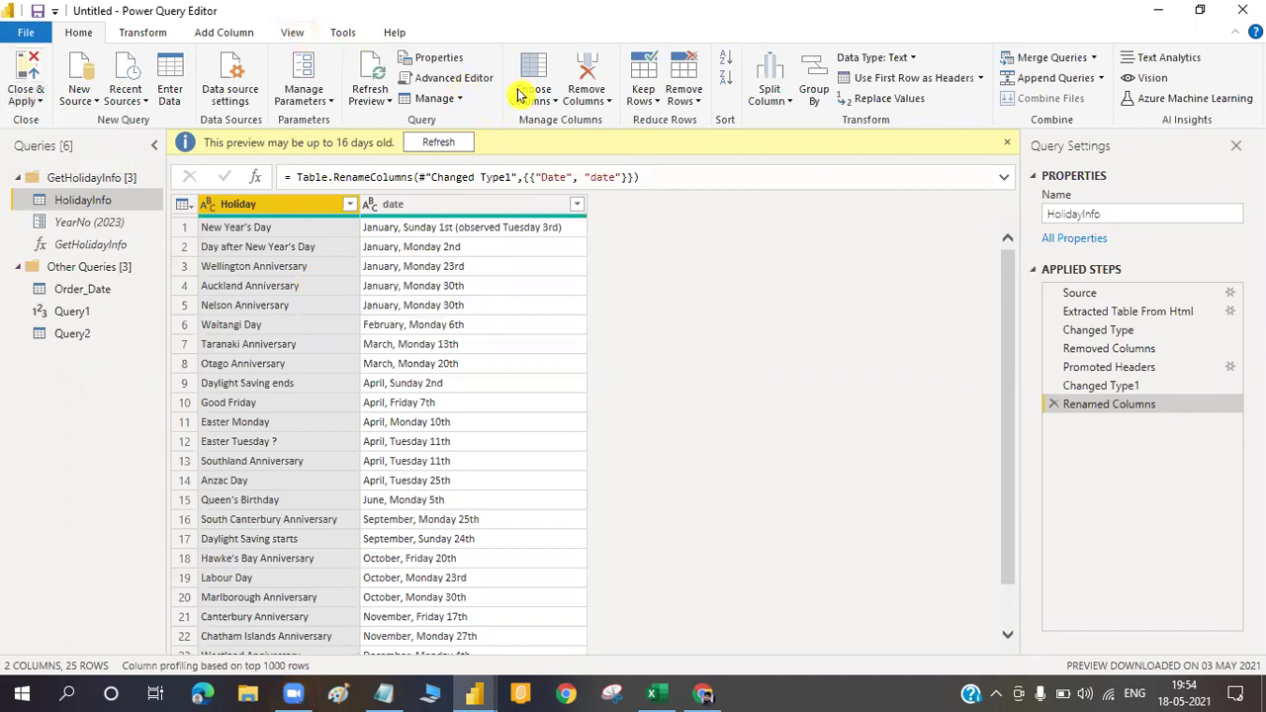
Examine the Query Dependencies diagram again, highlight GetHolidayInfo and the query list, and check the M-Language topics in the Notepad notes
scroll(521, 94, "down", 3)
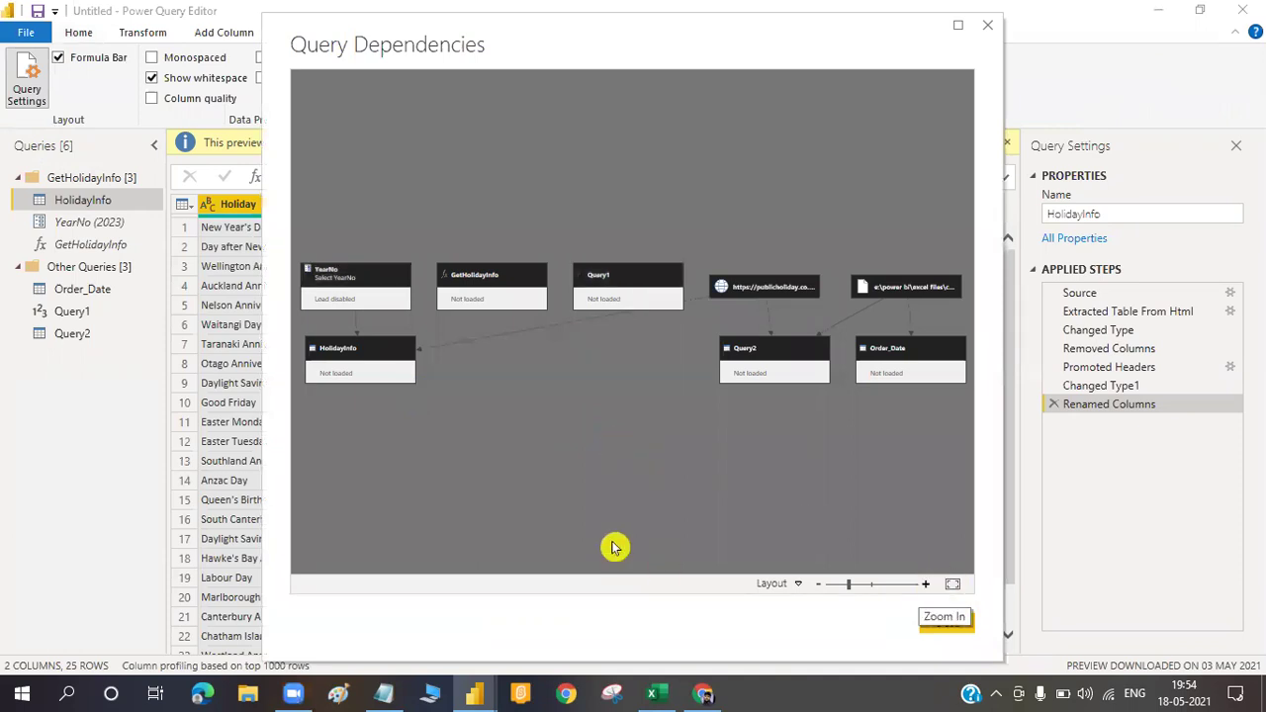
scroll(594, 514, "up", 2)
left_click_drag(380, 286, 610, 296)
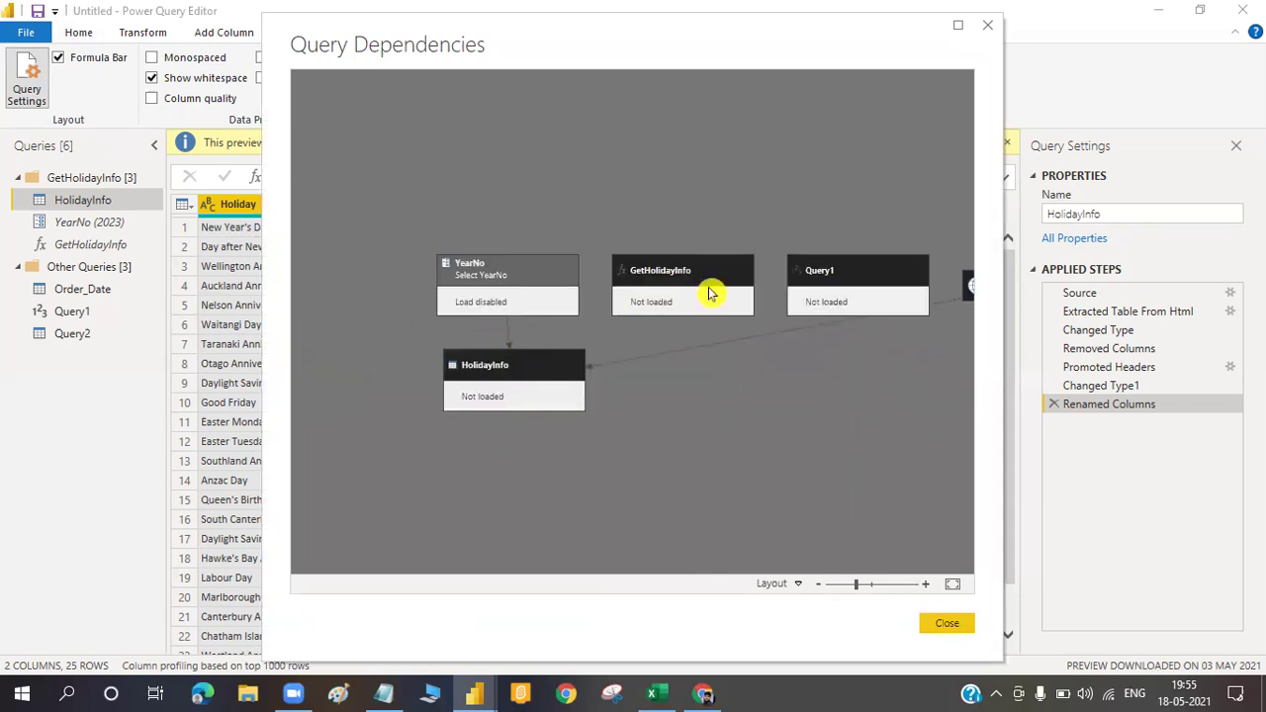
left_click_drag(709, 293, 465, 248)
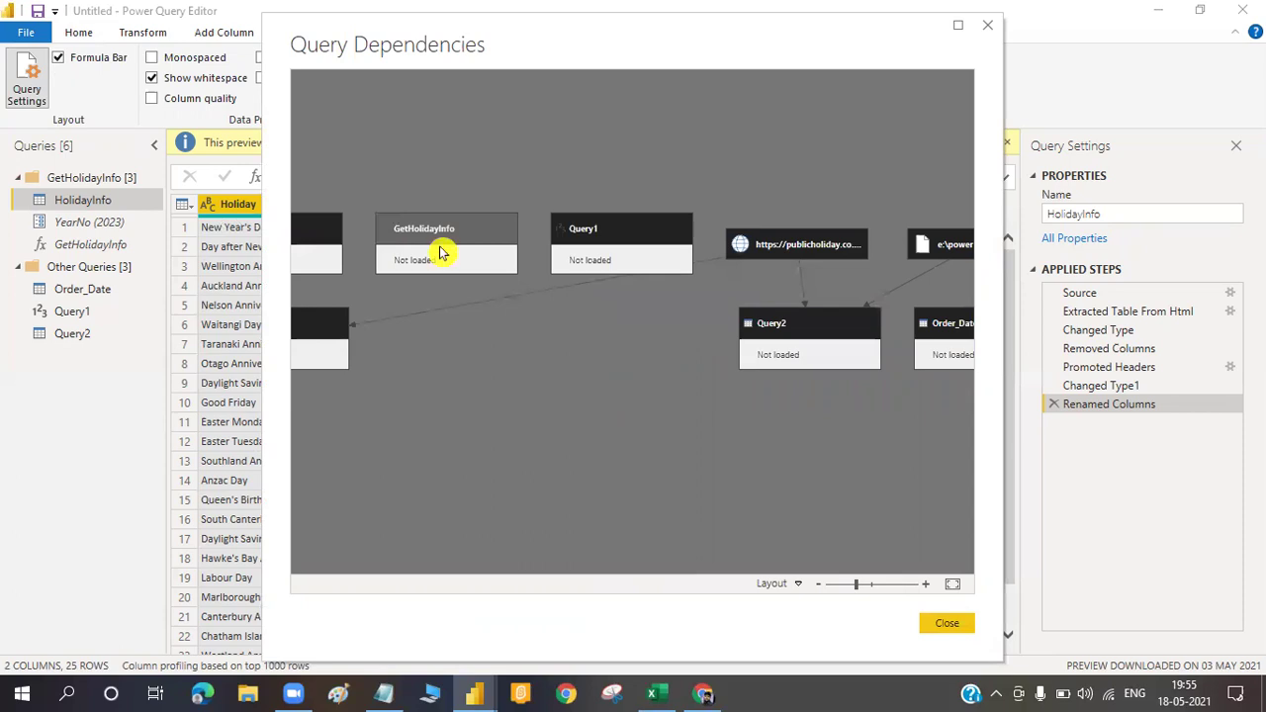
left_click(441, 253)
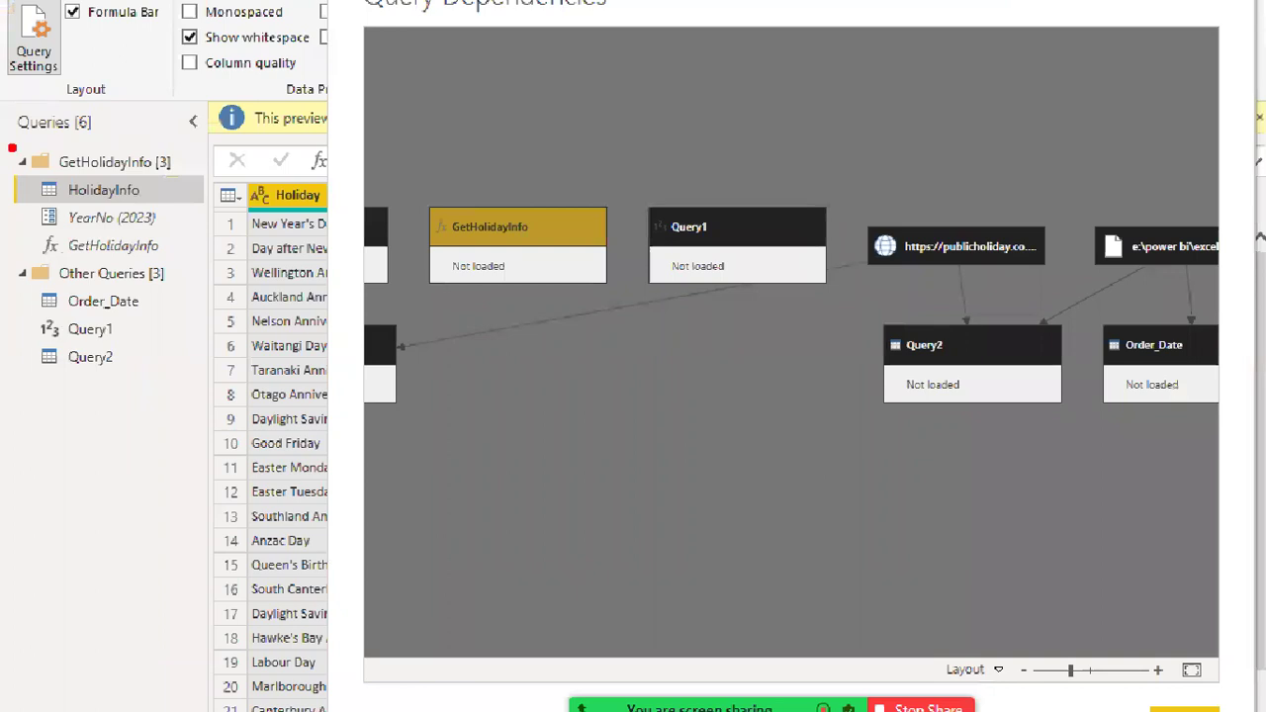
mouse_move(12, 147)
left_mouse_down()
mouse_move(173, 343)
mouse_move(187, 400)
left_mouse_up()
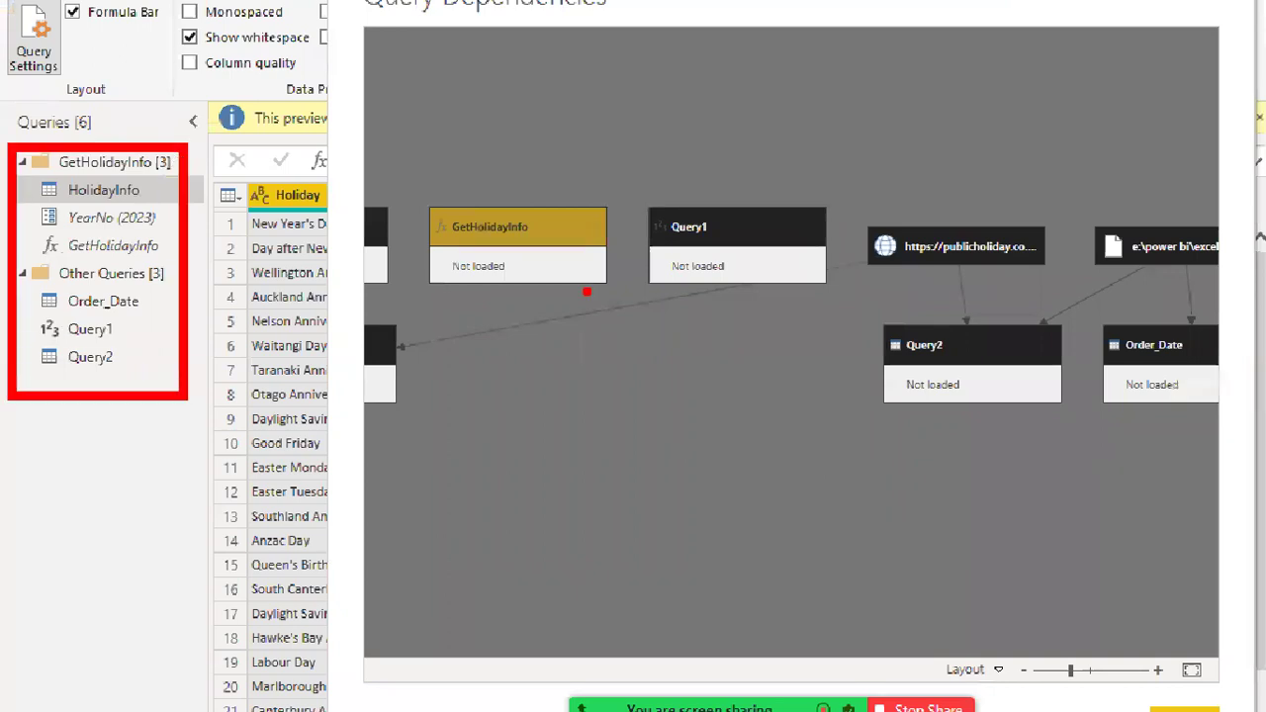
left_click_drag(887, 351, 589, 291)
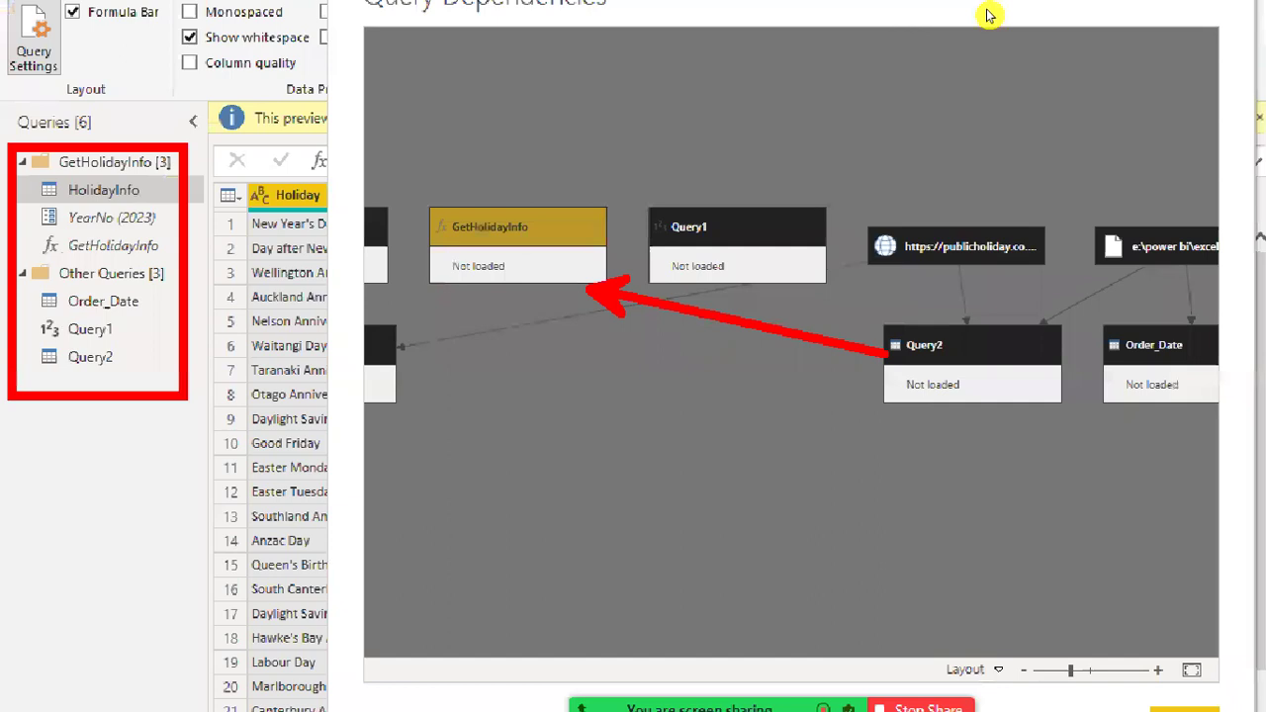
key("Escape")
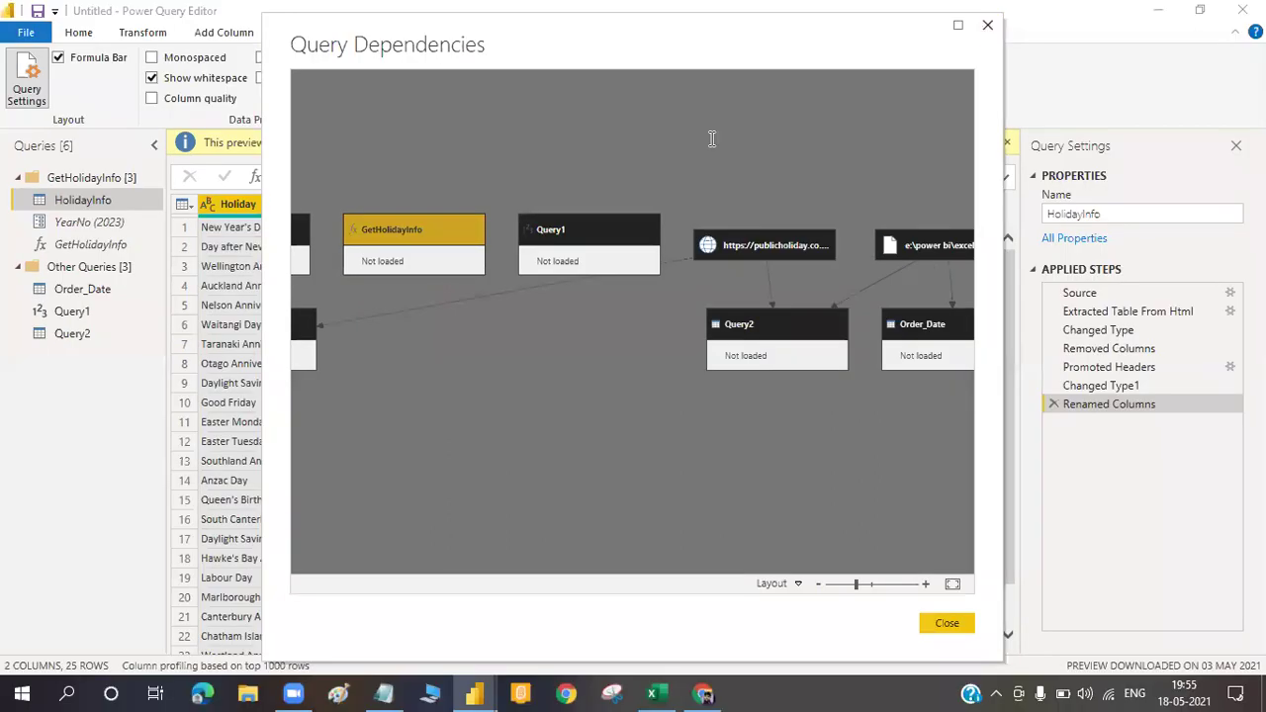
key("alt+Tab")
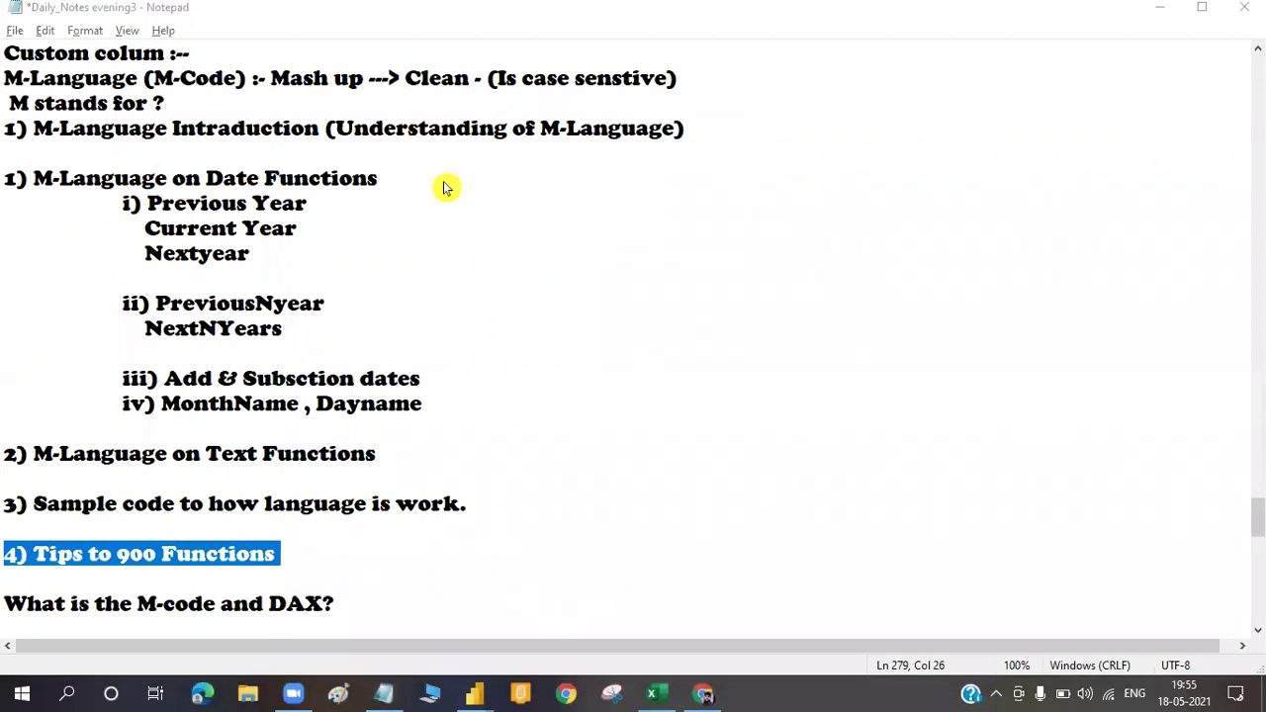
key("alt+Tab")
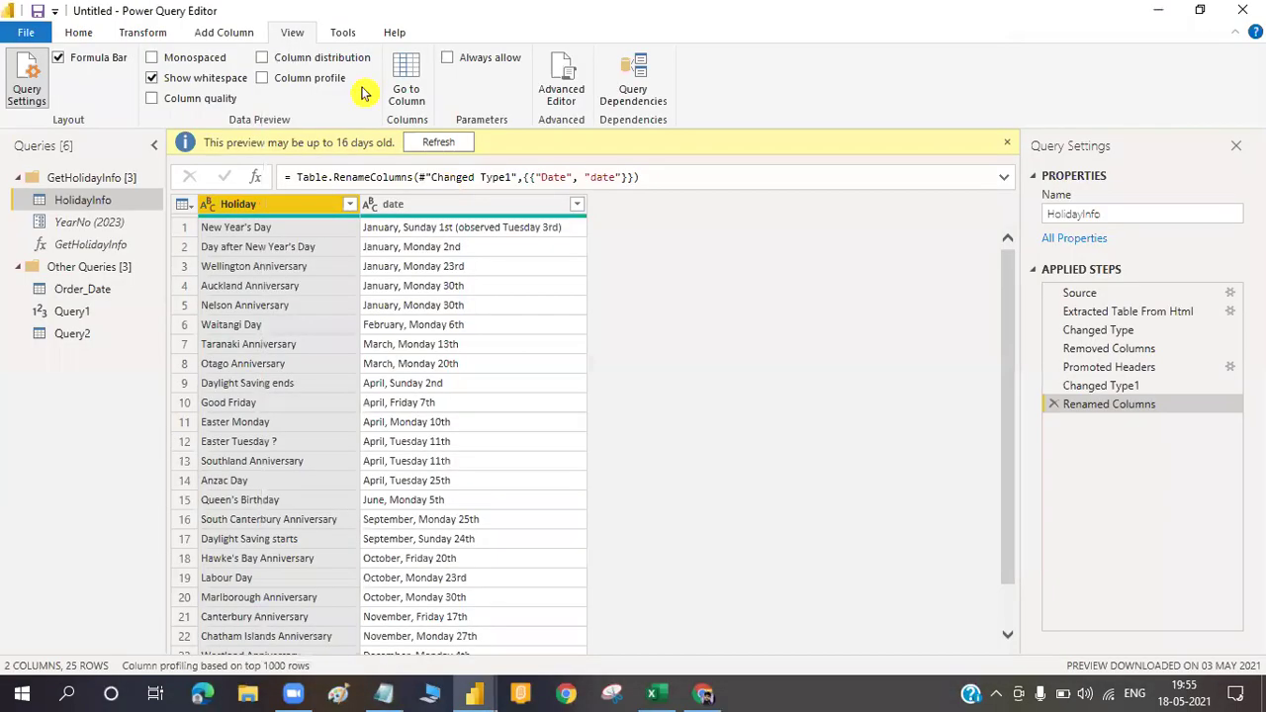
left_click(341, 33)
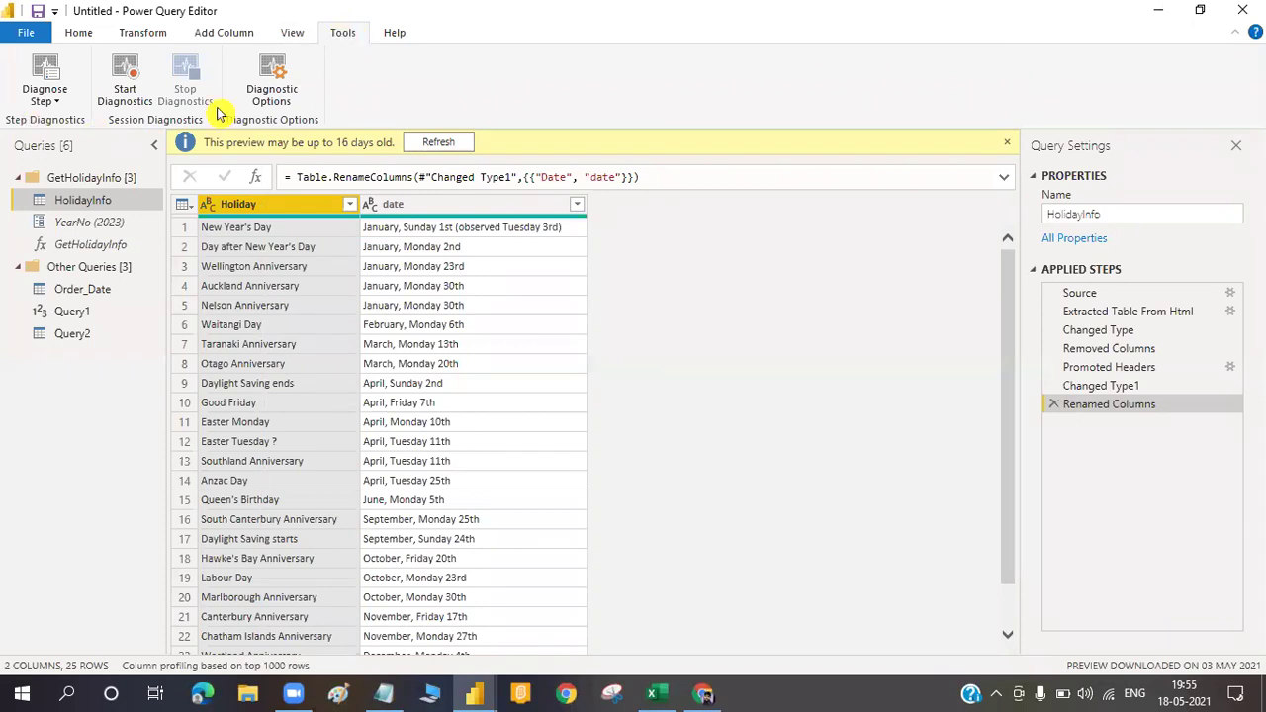
left_click(396, 32)
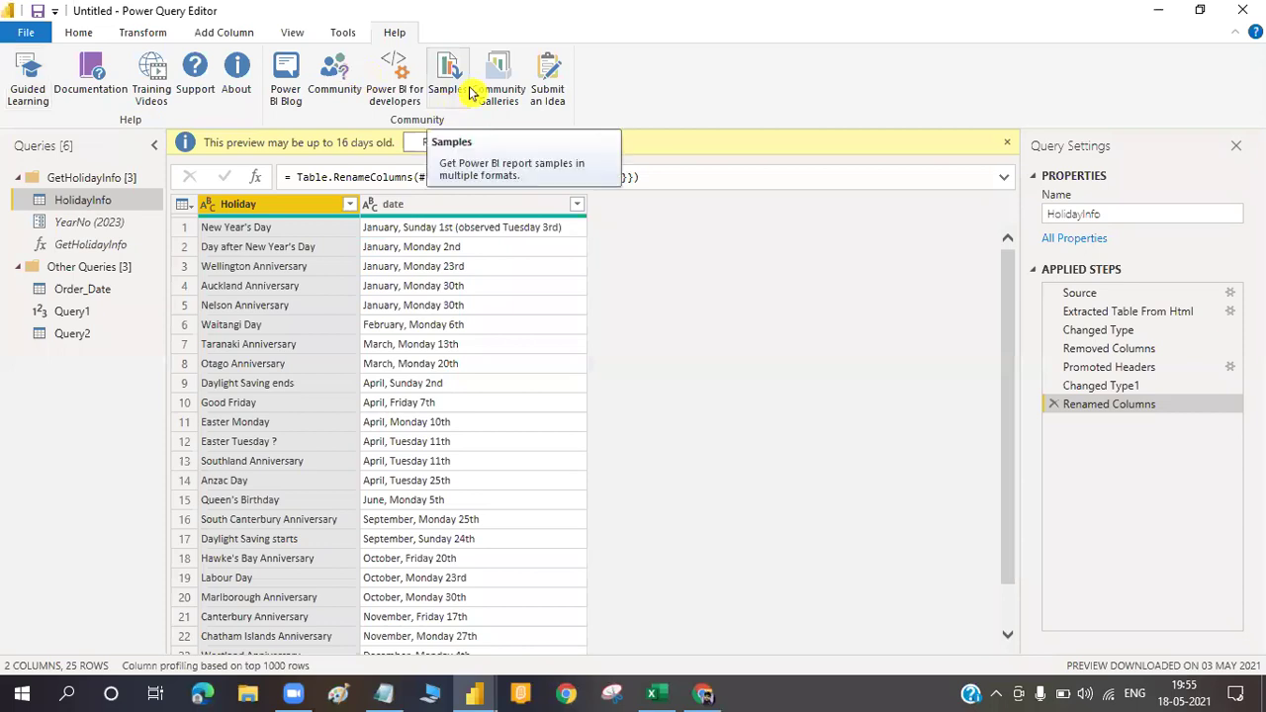
left_click(75, 34)
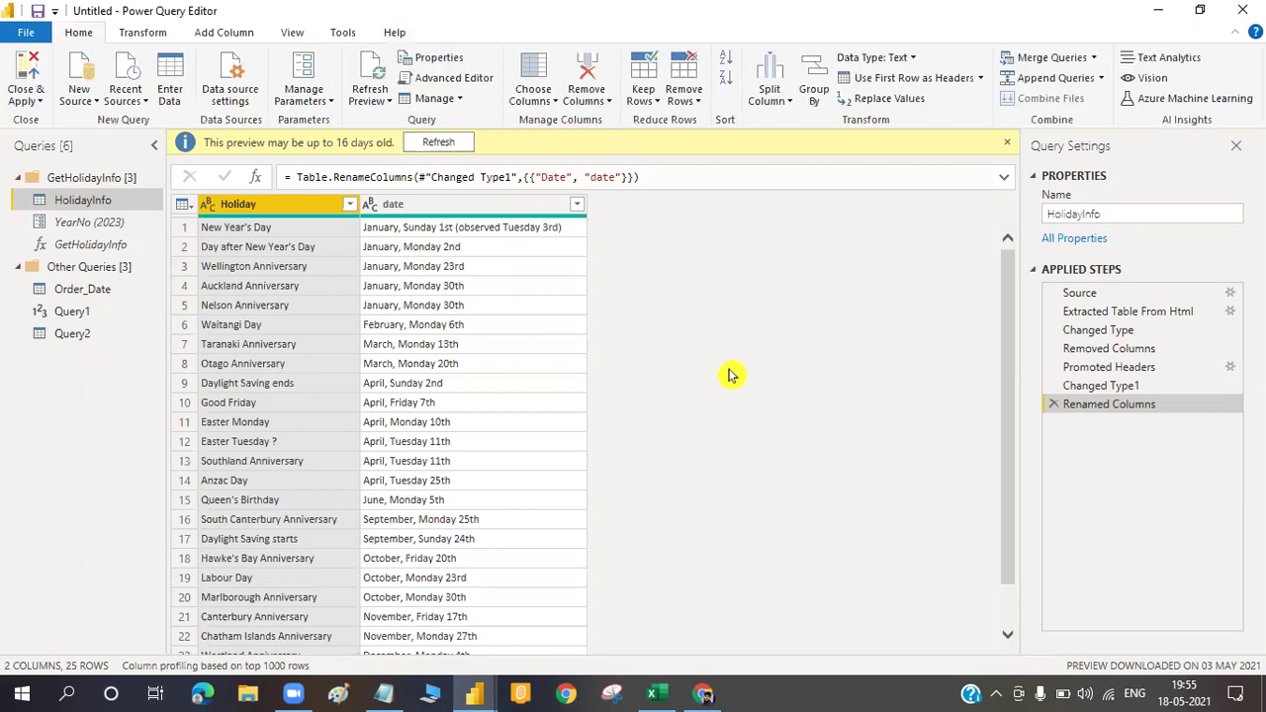